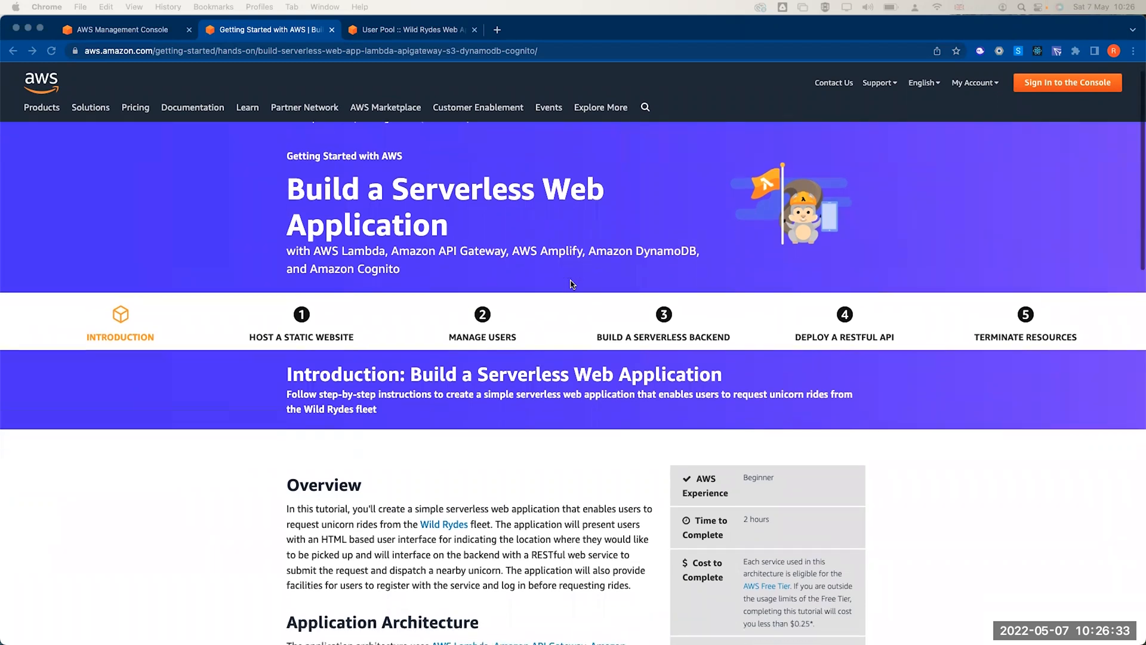
- Read through the AWS Getting Started tutorial and open the Host a Static Website module
{"action": "scroll", "coordinate": [572, 284], "scroll_direction": "down", "scroll_amount": 4}
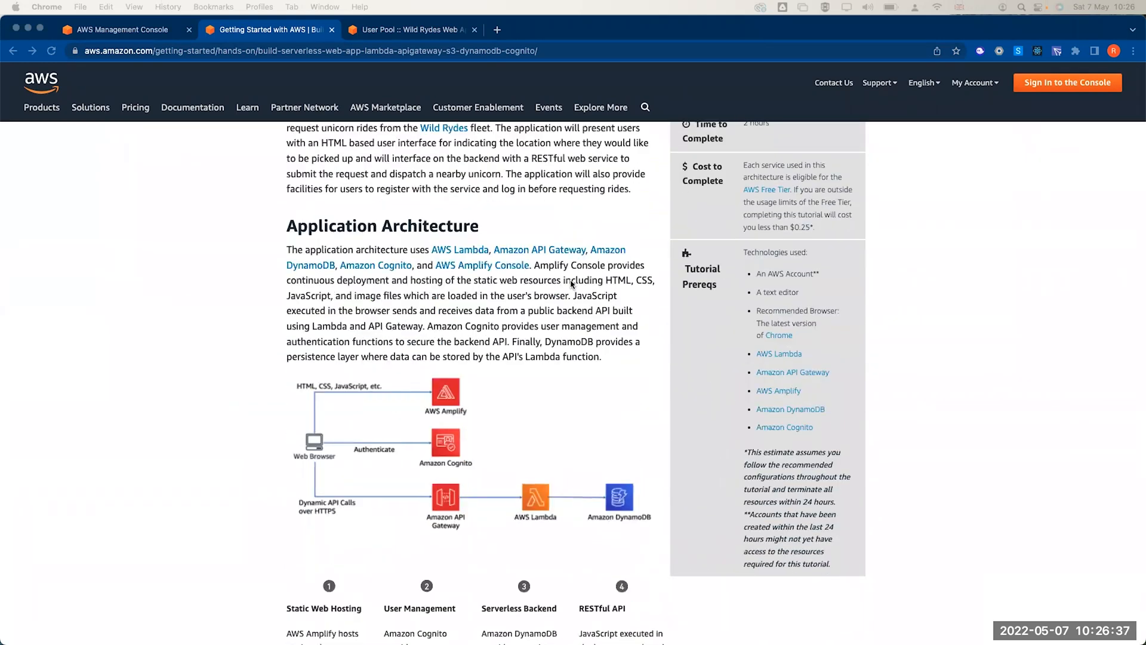
{"action": "scroll", "coordinate": [572, 284], "scroll_direction": "down", "scroll_amount": 2}
{"action": "scroll", "coordinate": [571, 284], "scroll_direction": "down", "scroll_amount": 3}
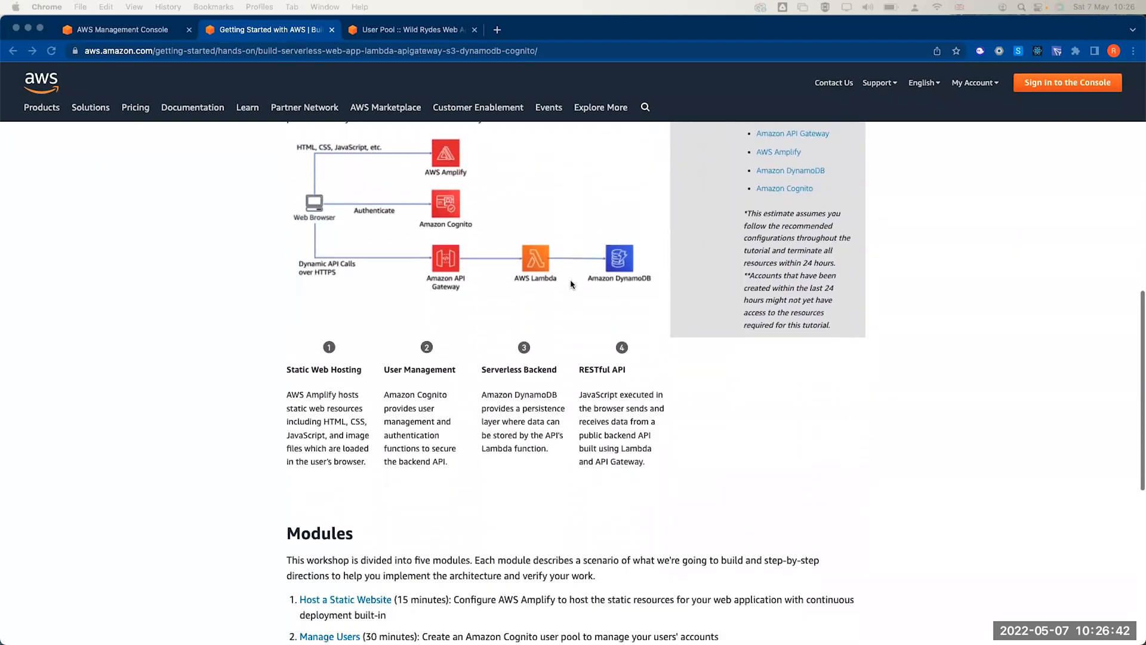
{"action": "scroll", "coordinate": [571, 284], "scroll_direction": "up", "scroll_amount": 1}
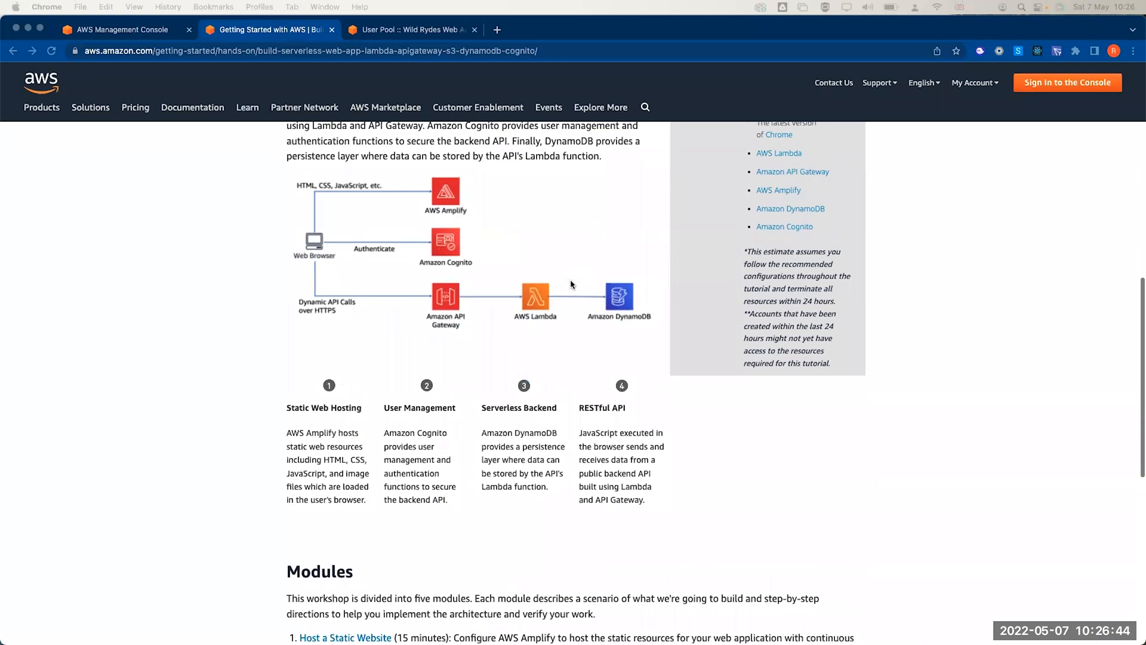
{"action": "scroll", "coordinate": [572, 284], "scroll_direction": "down", "scroll_amount": 2}
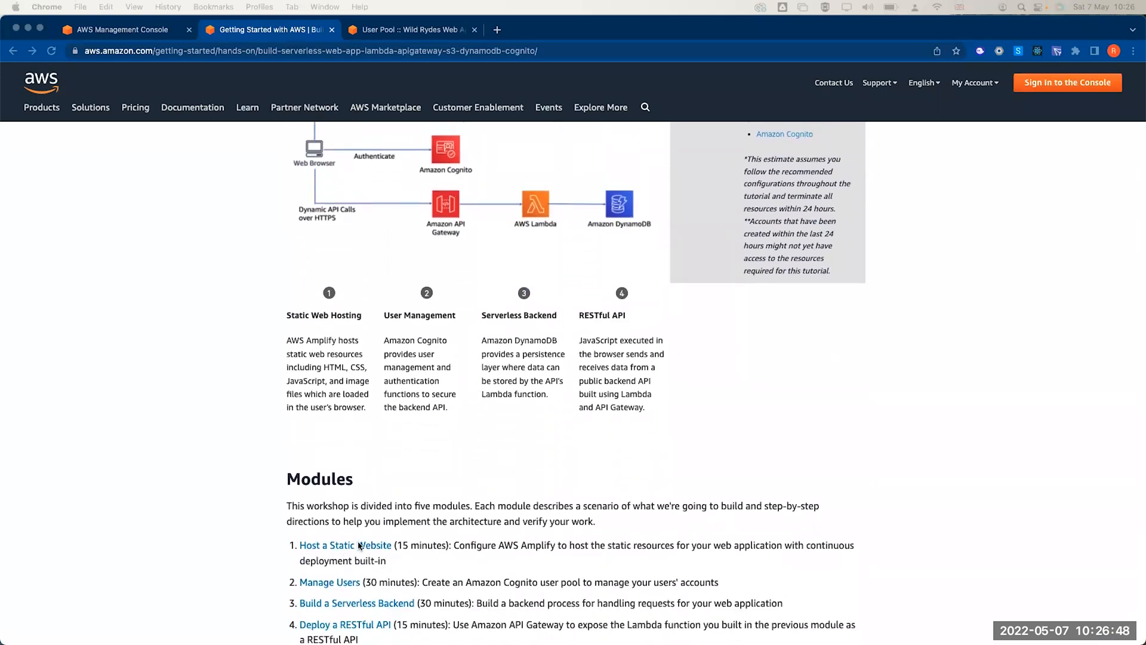
{"action": "scroll", "coordinate": [458, 412], "scroll_direction": "up", "scroll_amount": 2}
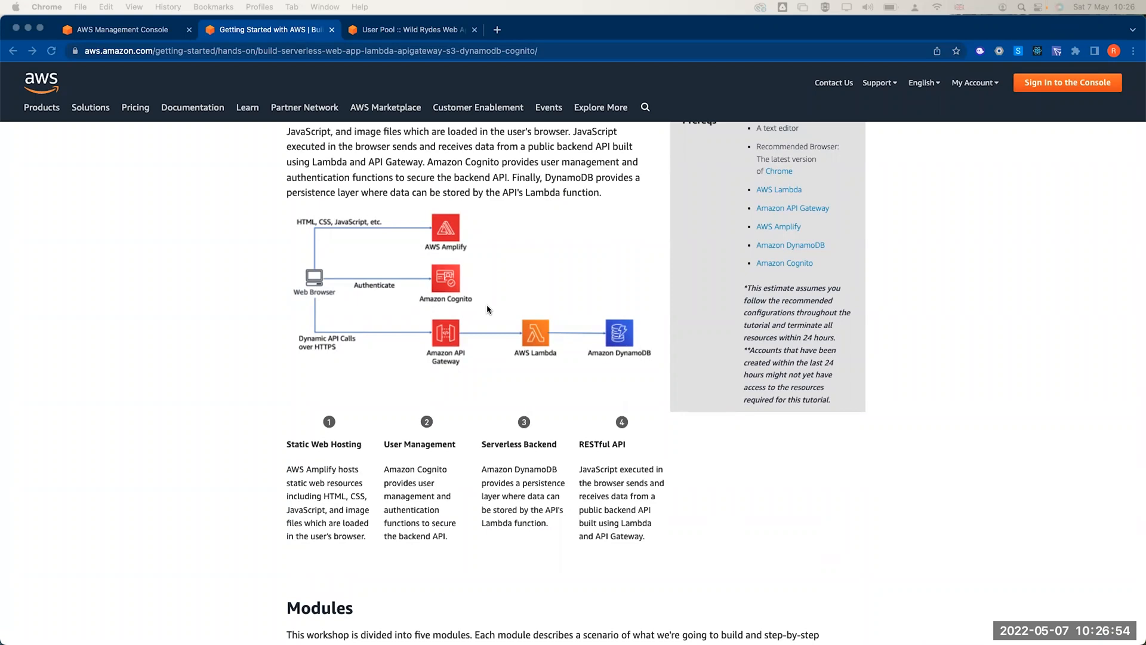
{"action": "scroll", "coordinate": [487, 310], "scroll_direction": "up", "scroll_amount": 1}
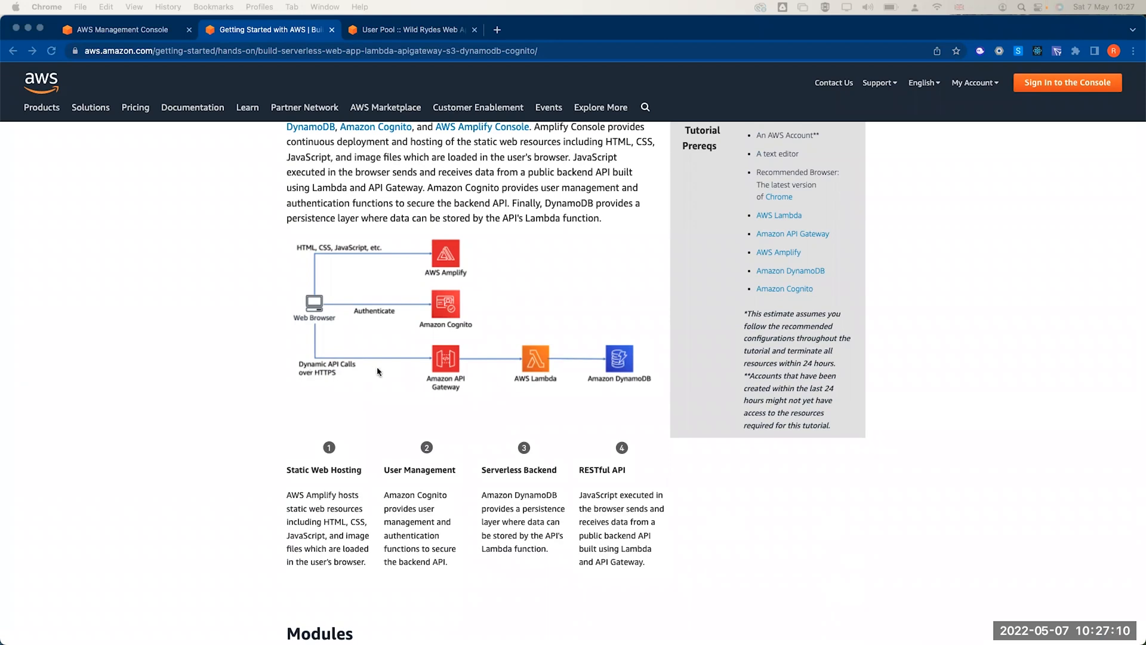
{"action": "scroll", "coordinate": [338, 371], "scroll_direction": "up", "scroll_amount": 5}
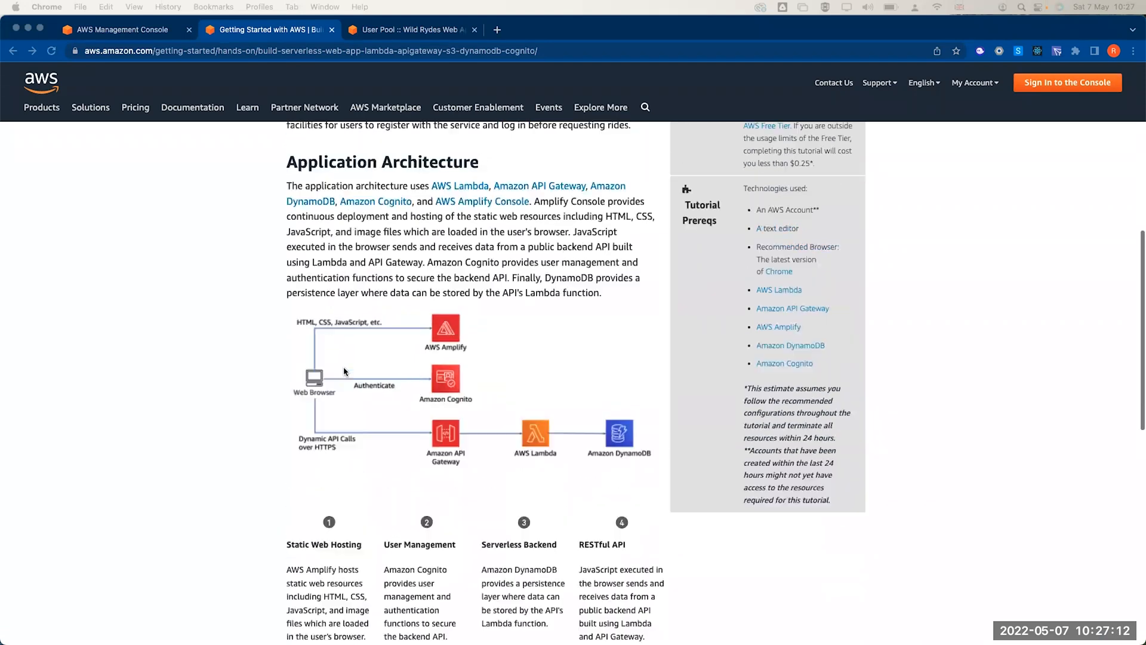
{"action": "scroll", "coordinate": [344, 371], "scroll_direction": "down", "scroll_amount": 1}
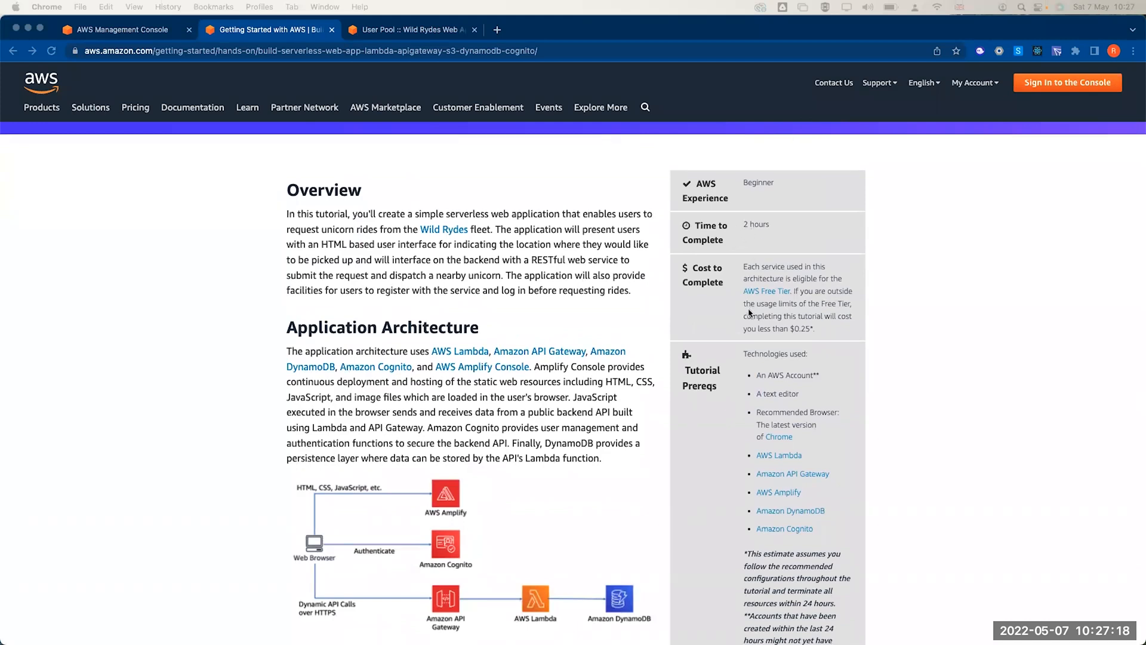
{"action": "scroll", "coordinate": [749, 312], "scroll_direction": "down", "scroll_amount": 1}
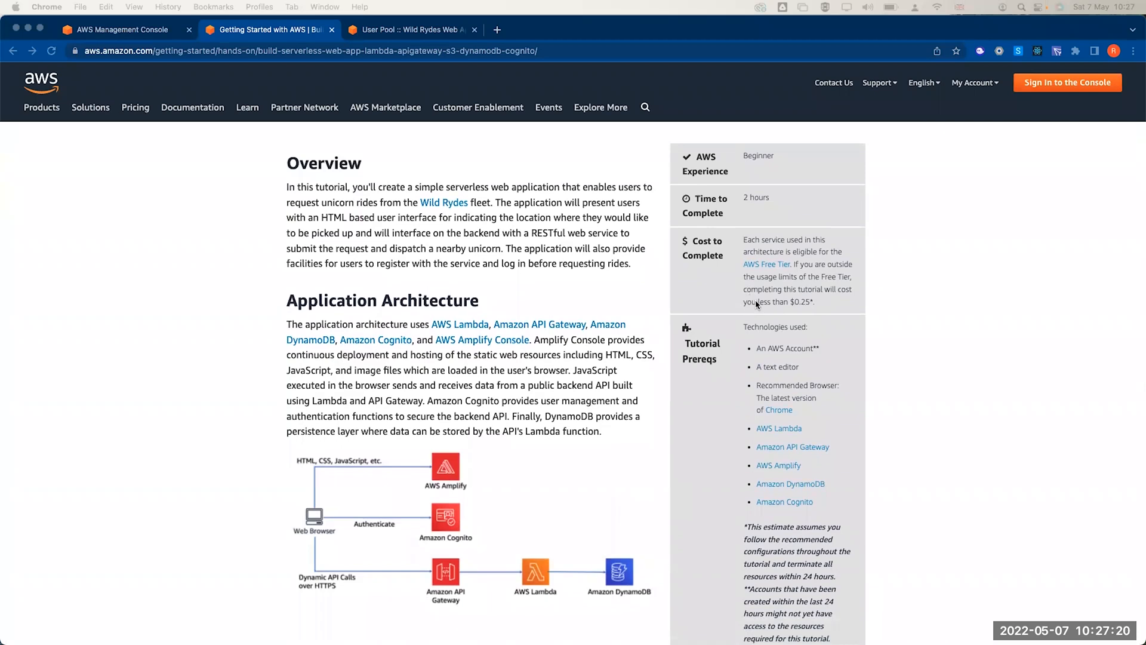
{"action": "scroll", "coordinate": [755, 300], "scroll_direction": "down", "scroll_amount": 1}
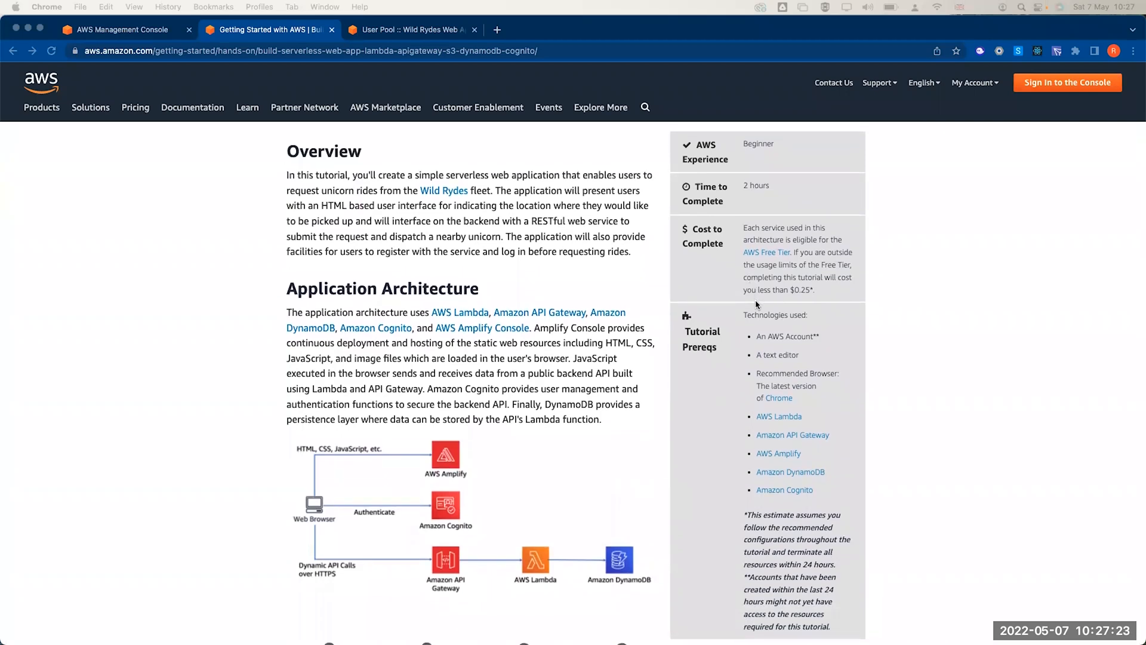
{"action": "scroll", "coordinate": [755, 300], "scroll_direction": "down", "scroll_amount": 2}
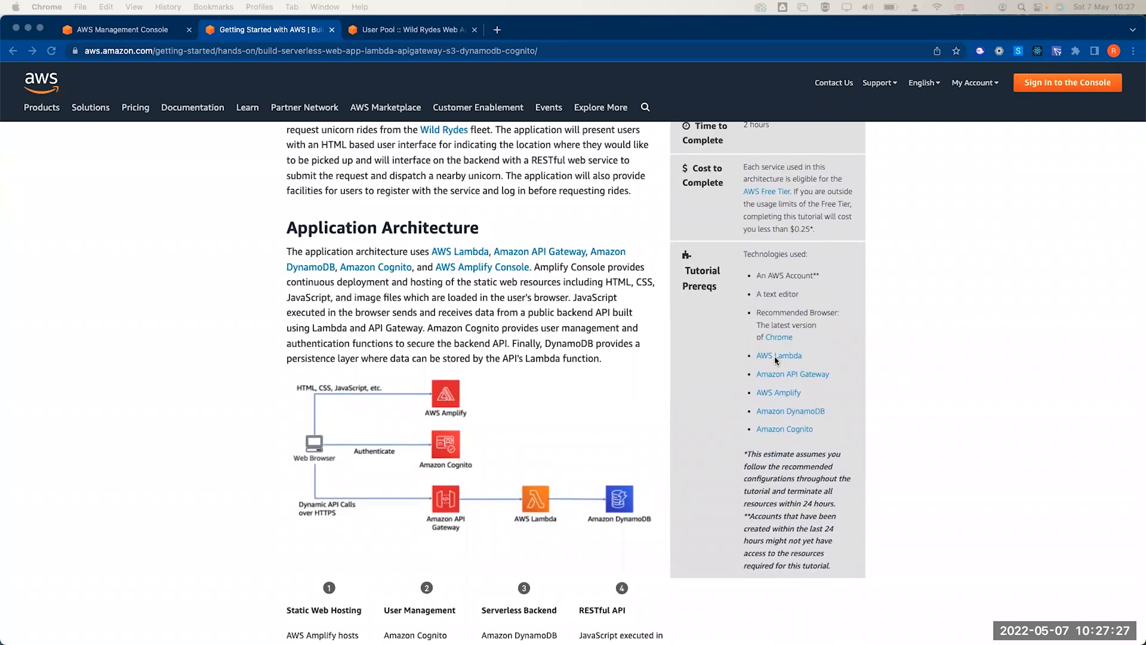
{"action": "scroll", "coordinate": [775, 356], "scroll_direction": "down", "scroll_amount": 5}
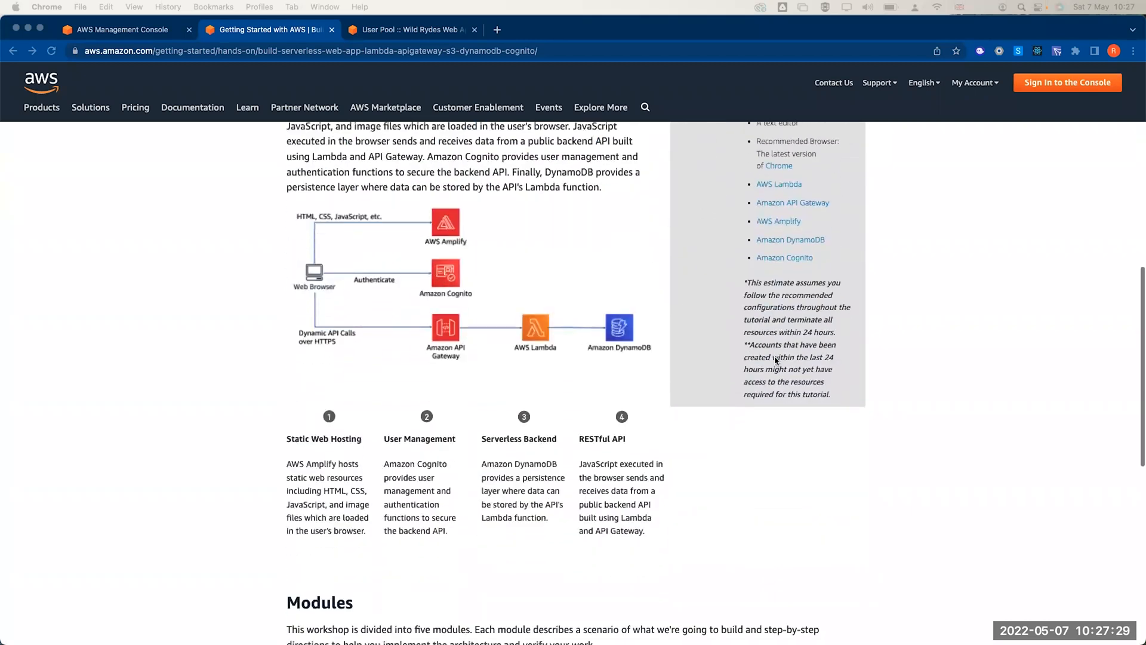
{"action": "scroll", "coordinate": [775, 361], "scroll_direction": "down", "scroll_amount": 6}
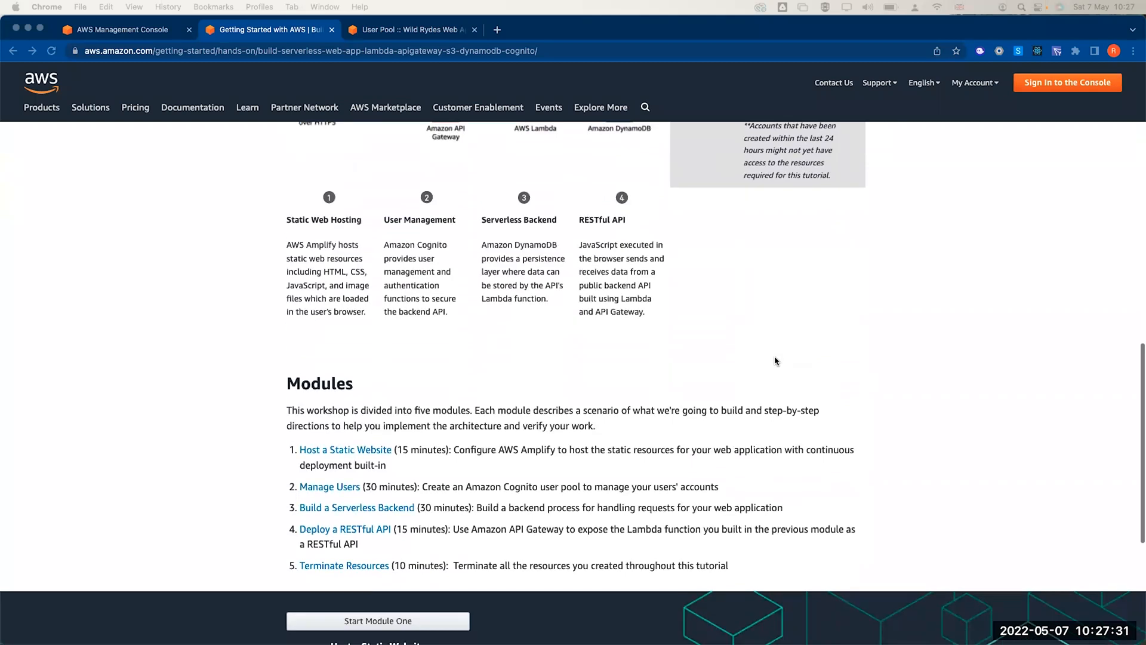
{"action": "scroll", "coordinate": [422, 376], "scroll_direction": "up", "scroll_amount": 6}
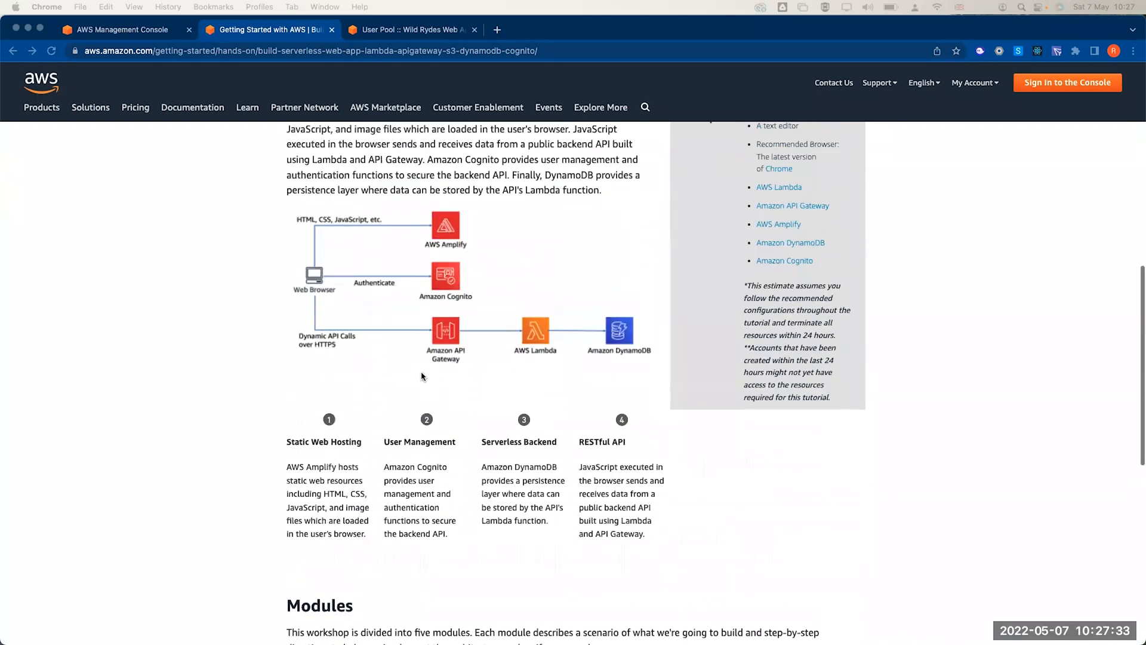
{"action": "scroll", "coordinate": [422, 377], "scroll_direction": "up", "scroll_amount": 15}
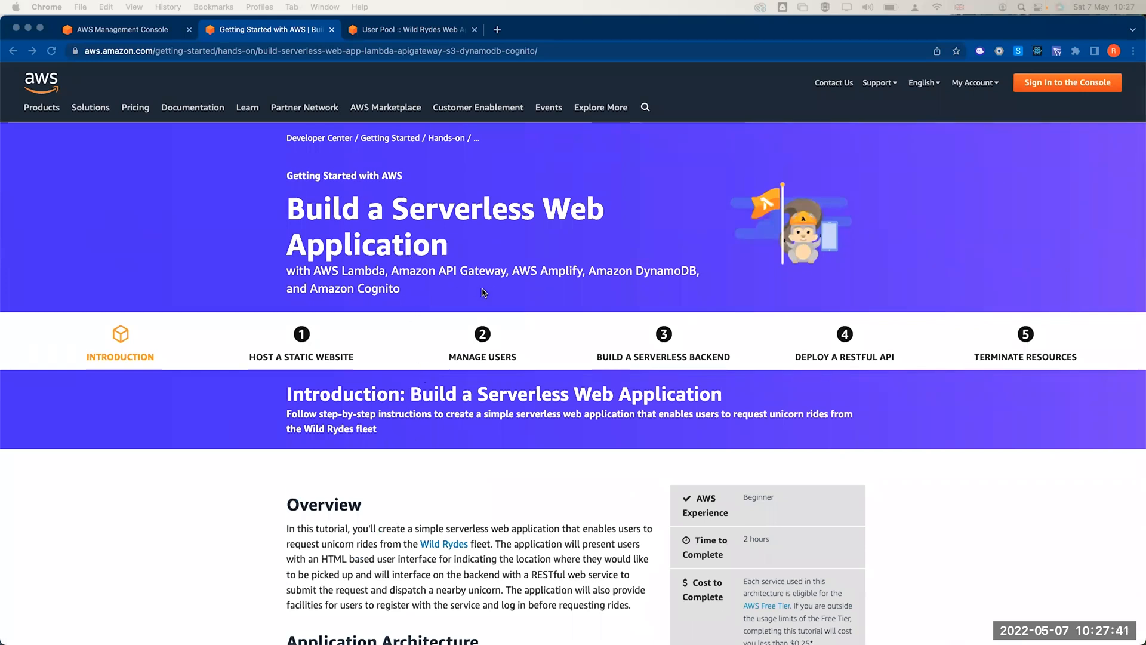
{"action": "scroll", "coordinate": [478, 290], "scroll_direction": "down", "scroll_amount": 12}
{"action": "scroll", "coordinate": [484, 293], "scroll_direction": "down", "scroll_amount": 3}
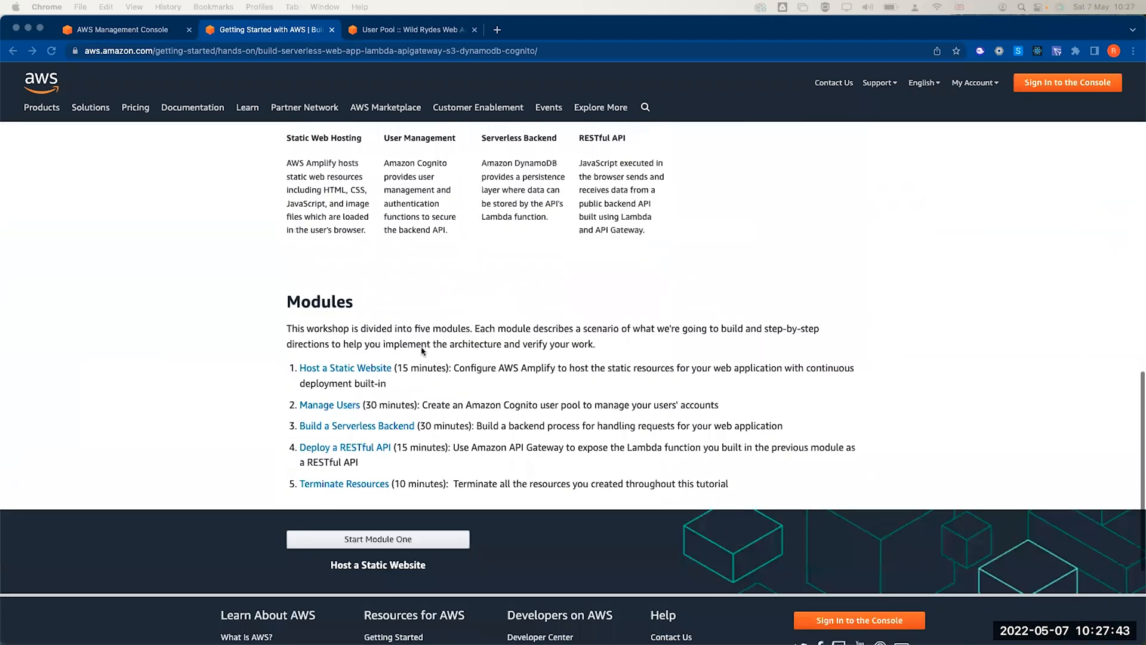
{"action": "left_click", "coordinate": [359, 369]}
{"action": "left_click", "coordinate": [359, 368]}
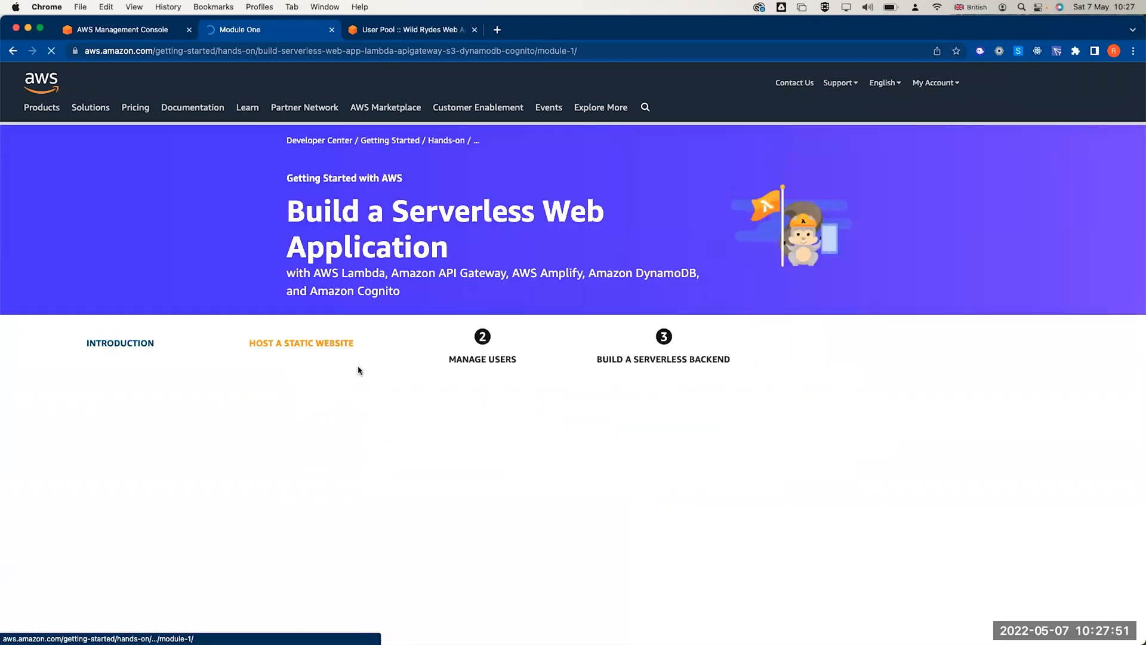
- Expand Module 1's Create a Git repository steps, then switch to the Wild Rydes User Pool tab
{"action": "scroll", "coordinate": [358, 370], "scroll_direction": "down", "scroll_amount": 7}
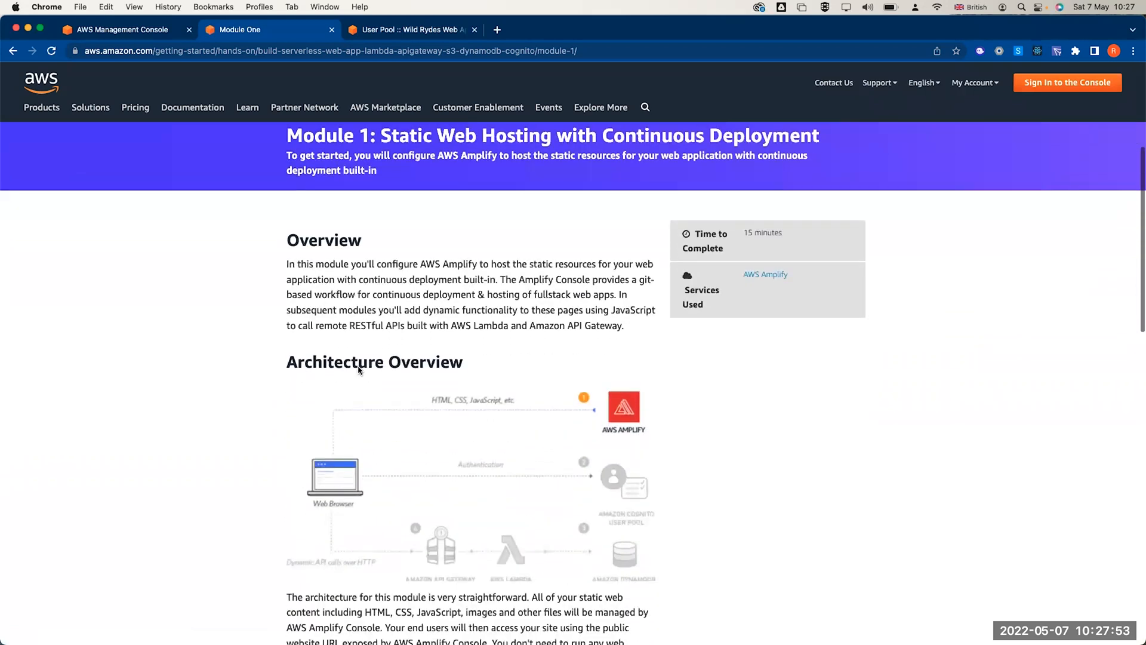
{"action": "scroll", "coordinate": [359, 365], "scroll_direction": "down", "scroll_amount": 5}
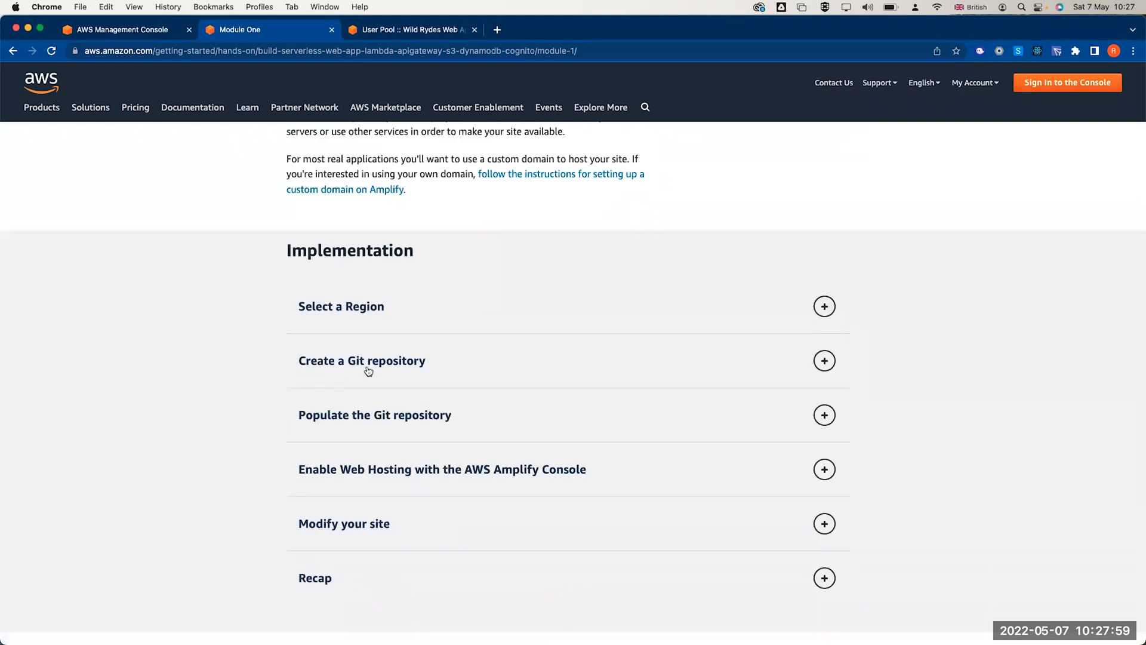
{"action": "scroll", "coordinate": [368, 371], "scroll_direction": "up", "scroll_amount": 3}
{"action": "scroll", "coordinate": [370, 376], "scroll_direction": "down", "scroll_amount": 2}
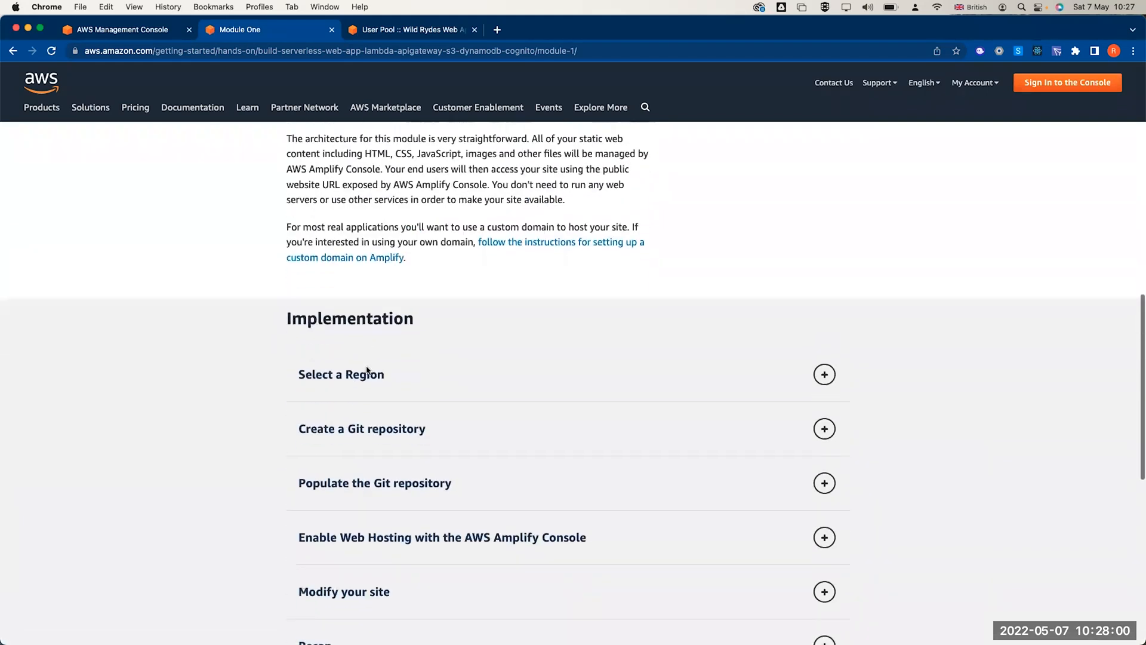
{"action": "left_click", "coordinate": [362, 430]}
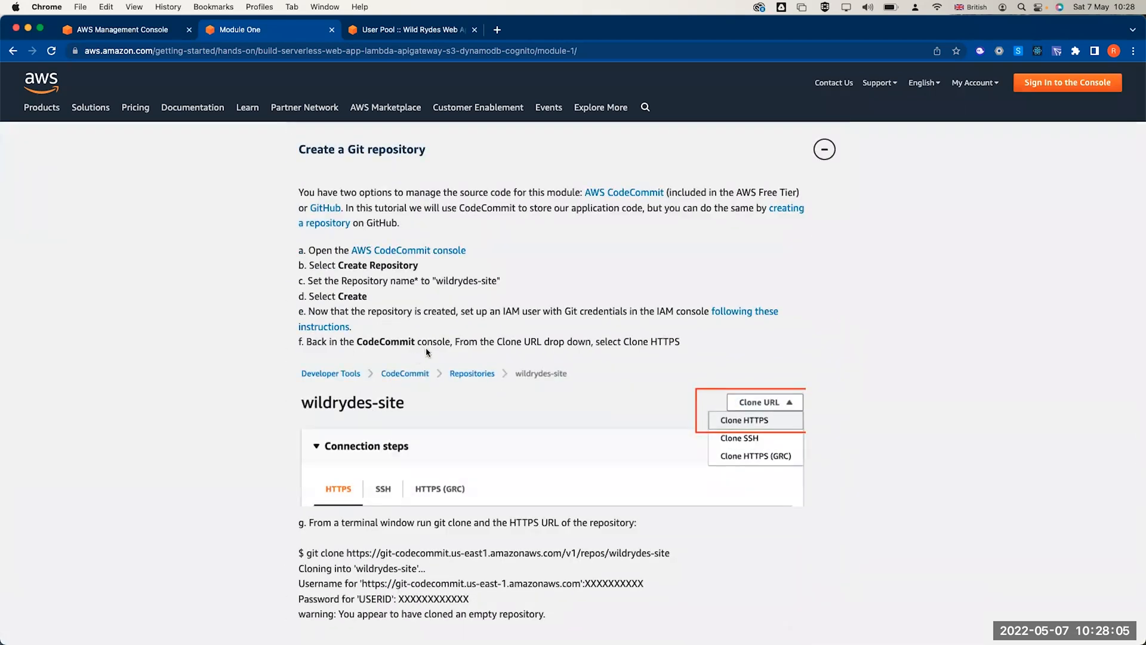
{"action": "scroll", "coordinate": [427, 353], "scroll_direction": "down", "scroll_amount": 3}
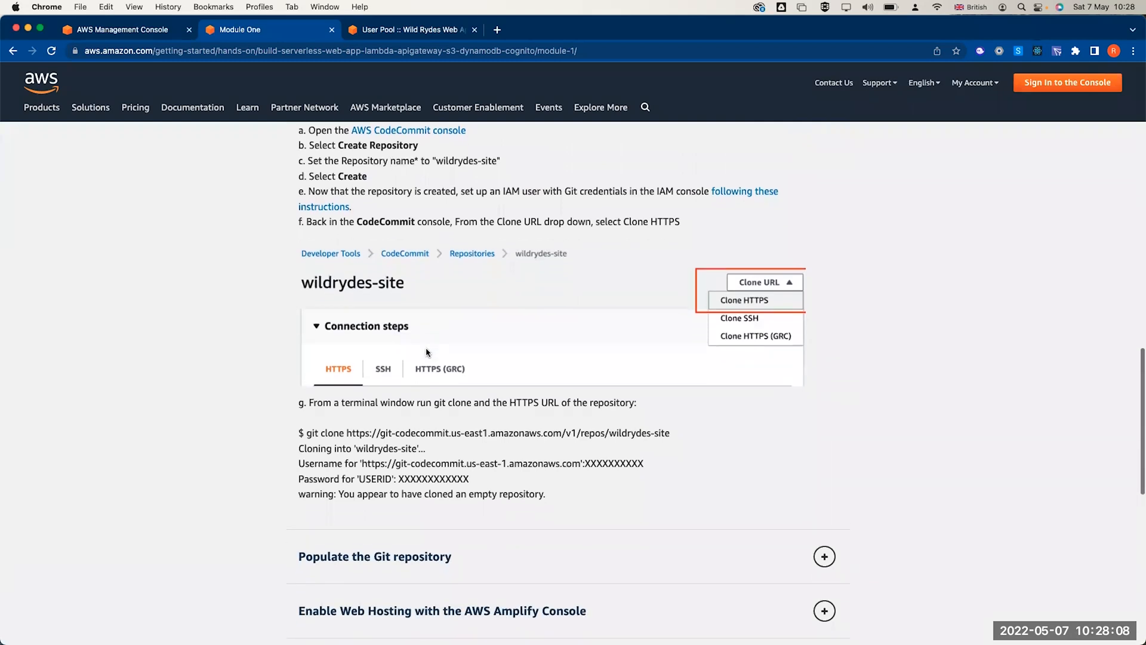
{"action": "scroll", "coordinate": [427, 353], "scroll_direction": "up", "scroll_amount": 2}
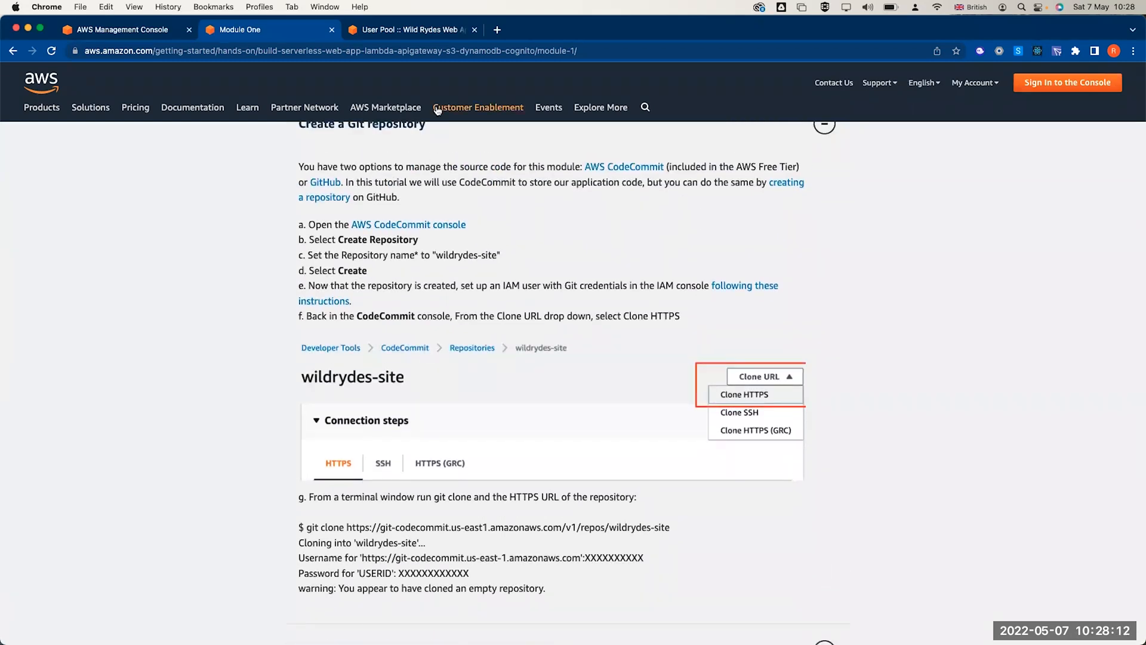
{"action": "left_click", "coordinate": [404, 32]}
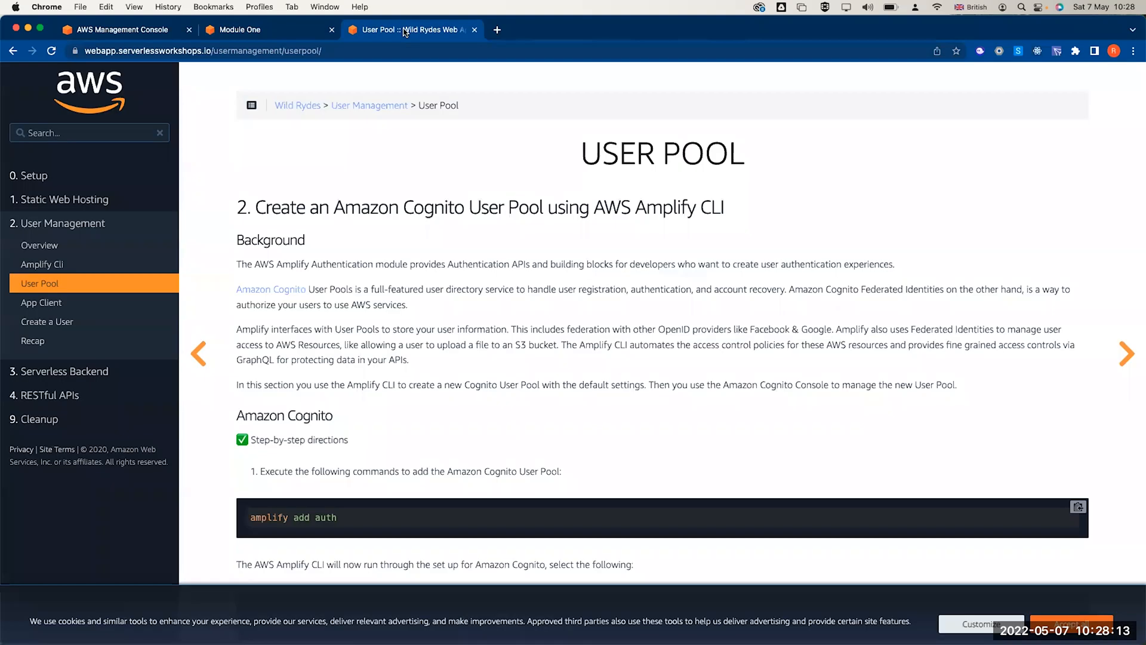
- Visit the workshop's 0. Setup page, glance at Module One, then open 1. Static Web Hosting
{"action": "left_click", "coordinate": [34, 178]}
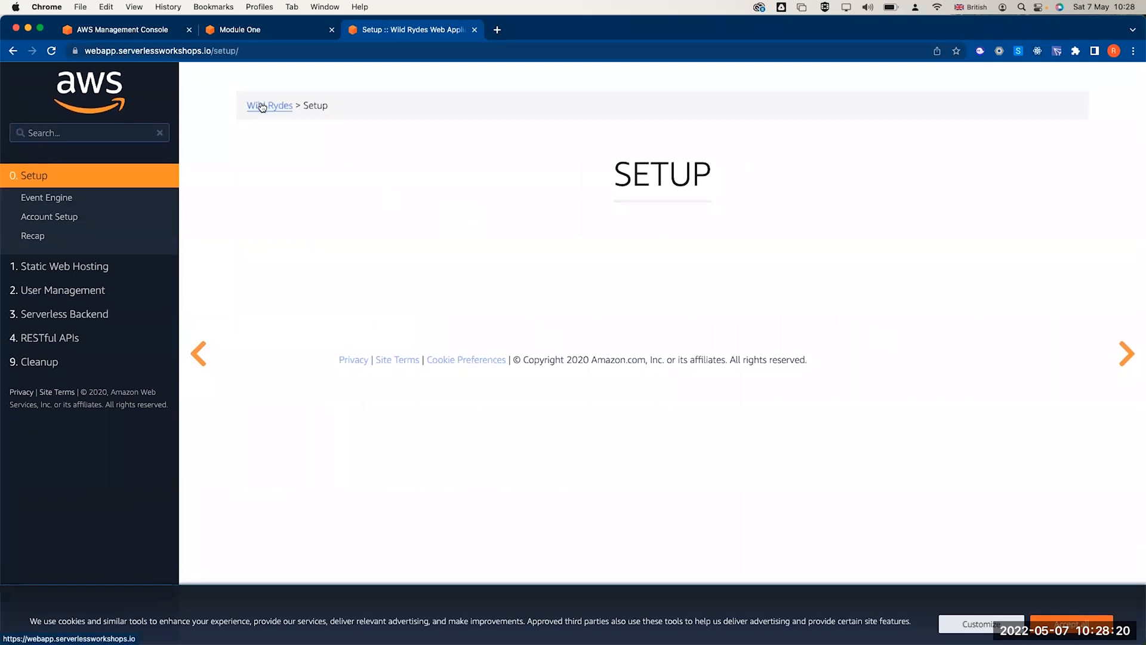
{"action": "left_click", "coordinate": [160, 50]}
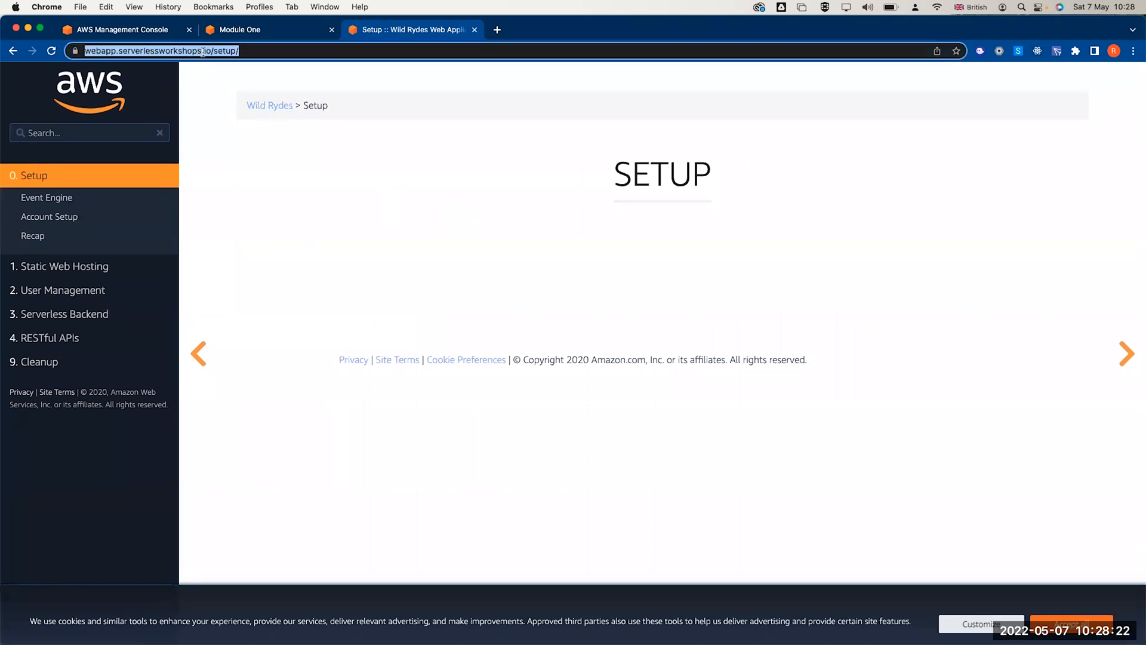
{"action": "left_click", "coordinate": [281, 33]}
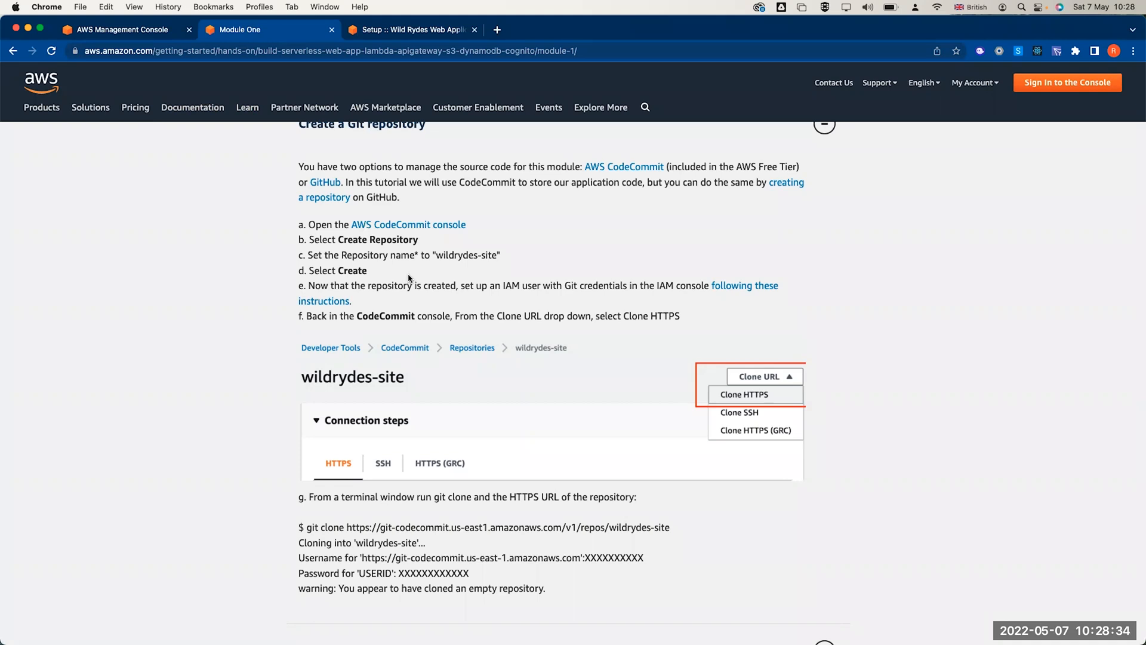
{"action": "left_click", "coordinate": [396, 34]}
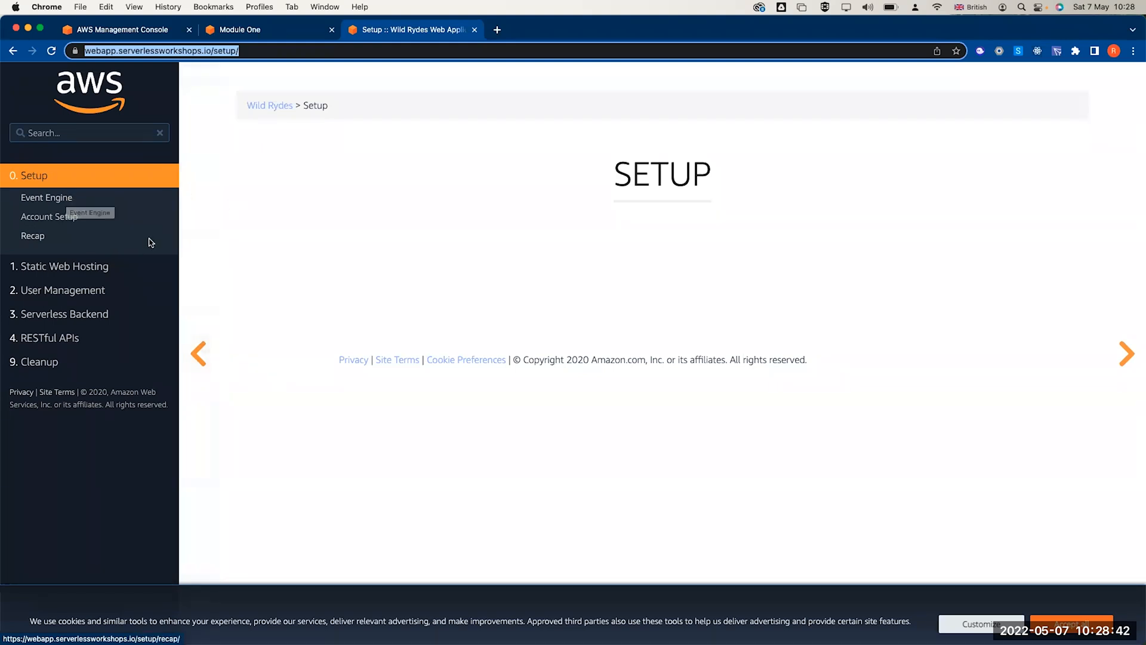
{"action": "left_click", "coordinate": [87, 267]}
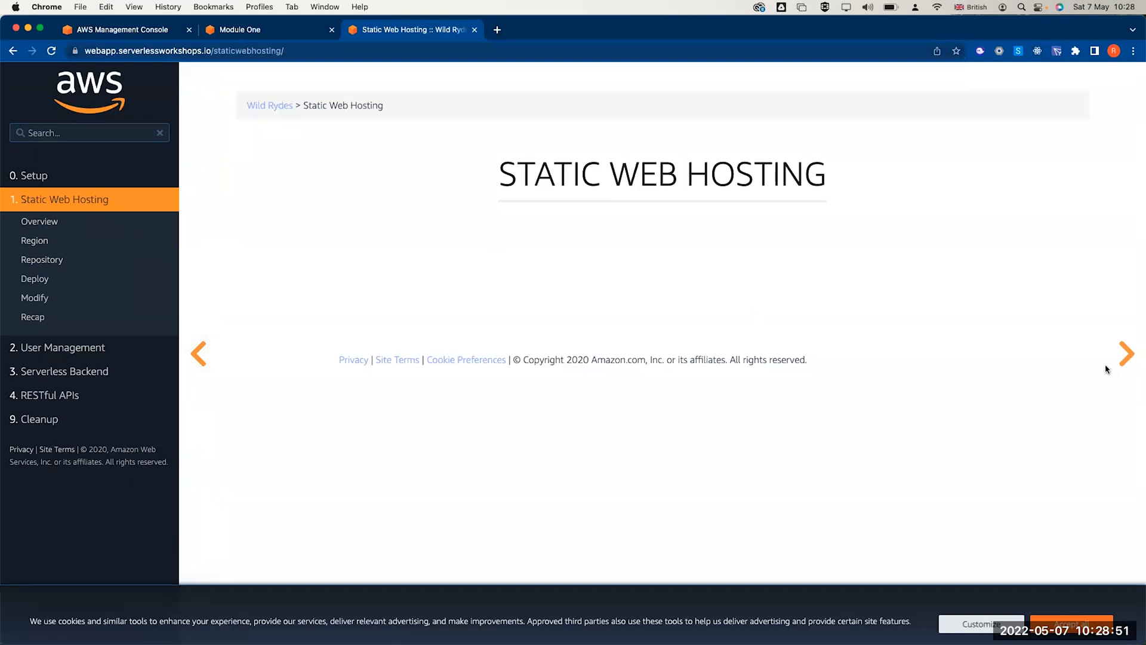
- Advance the Static Web Hosting guide through Overview to Region and highlight AWS CodeCommit
{"action": "left_click", "coordinate": [1127, 355]}
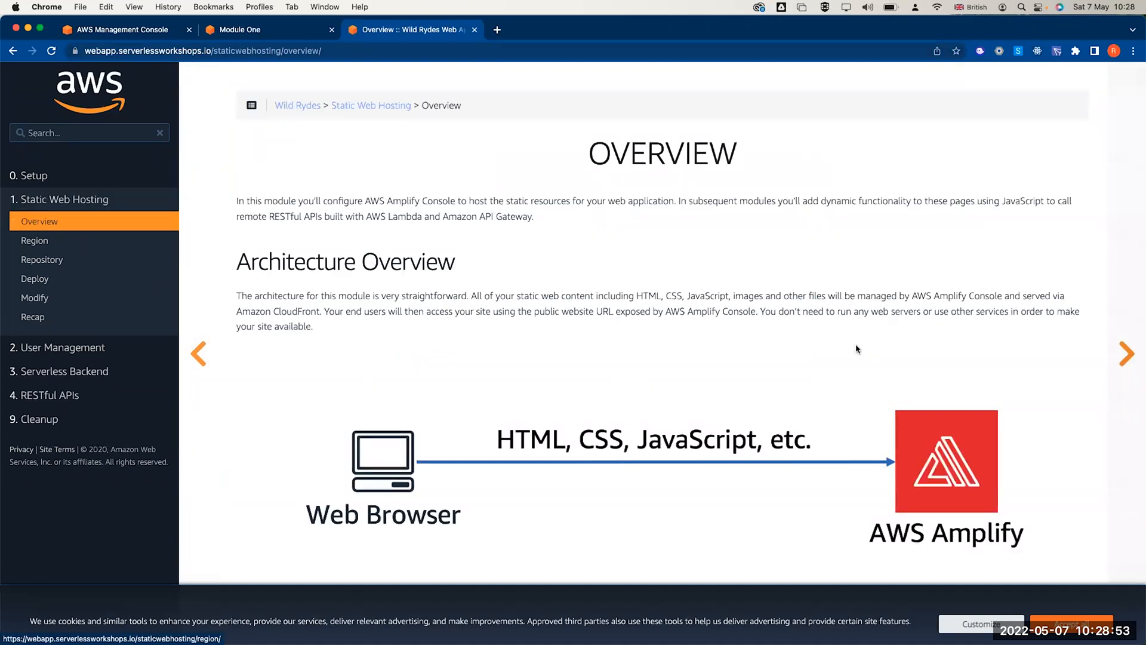
{"action": "scroll", "coordinate": [866, 349], "scroll_direction": "down", "scroll_amount": 4}
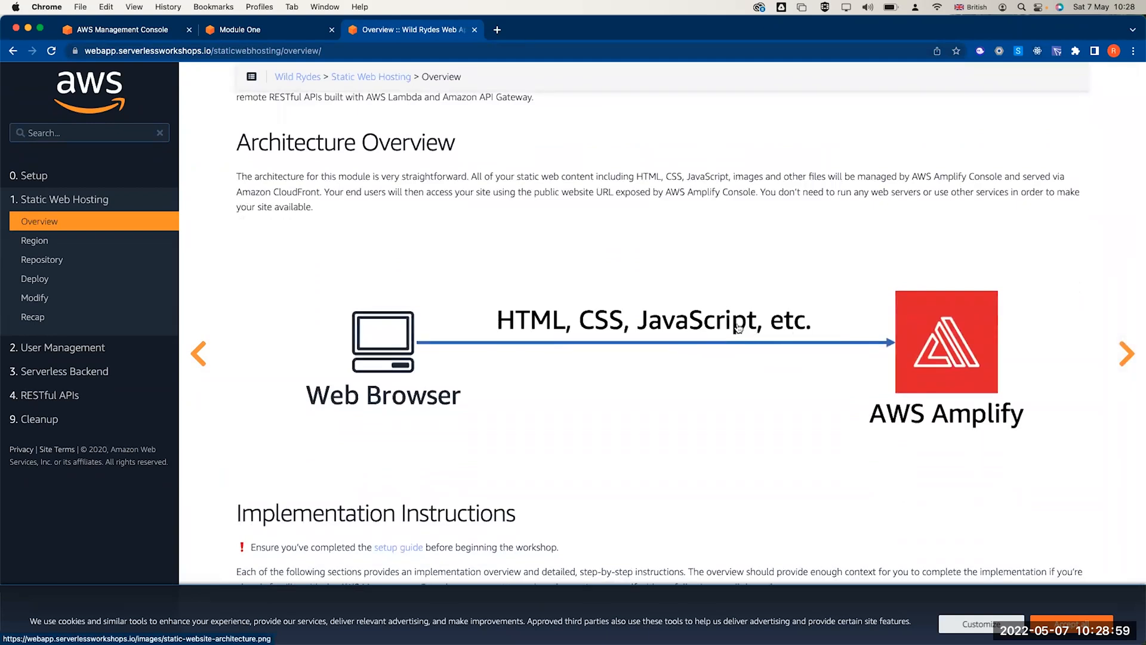
{"action": "scroll", "coordinate": [739, 328], "scroll_direction": "down", "scroll_amount": 1}
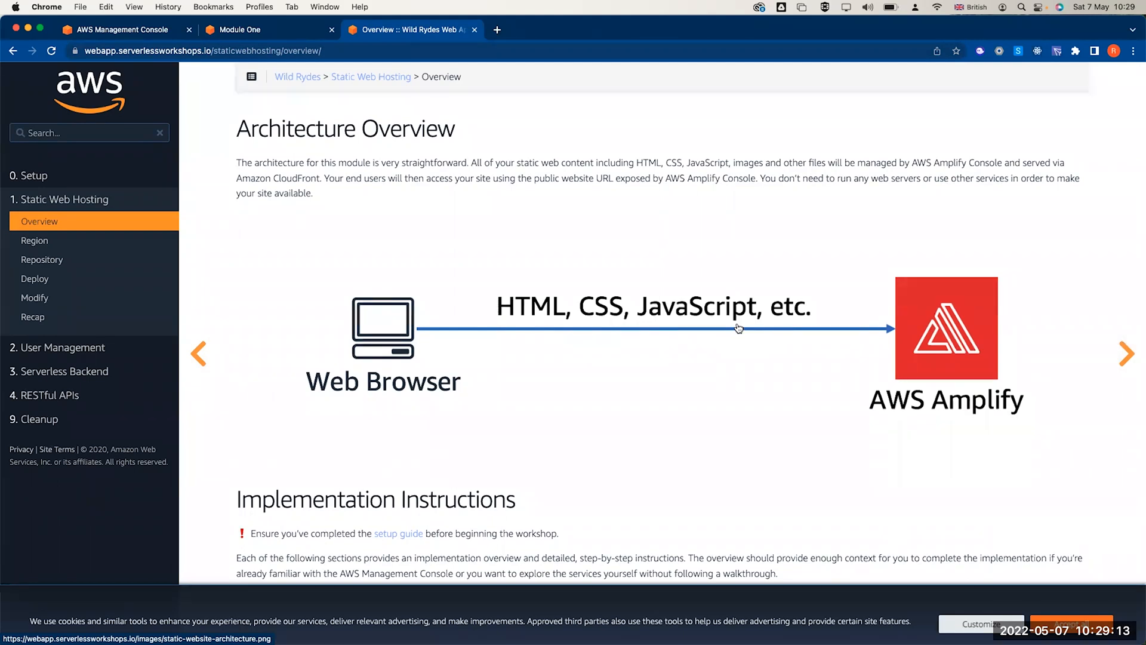
{"action": "scroll", "coordinate": [739, 328], "scroll_direction": "down", "scroll_amount": 1}
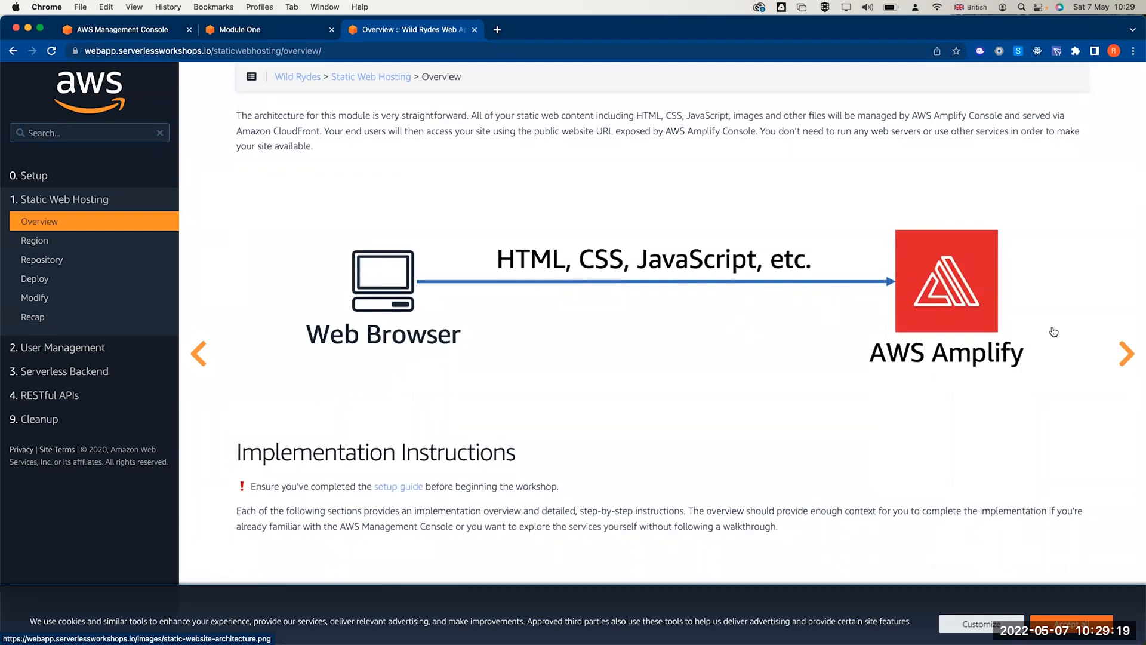
{"action": "left_click", "coordinate": [1128, 355]}
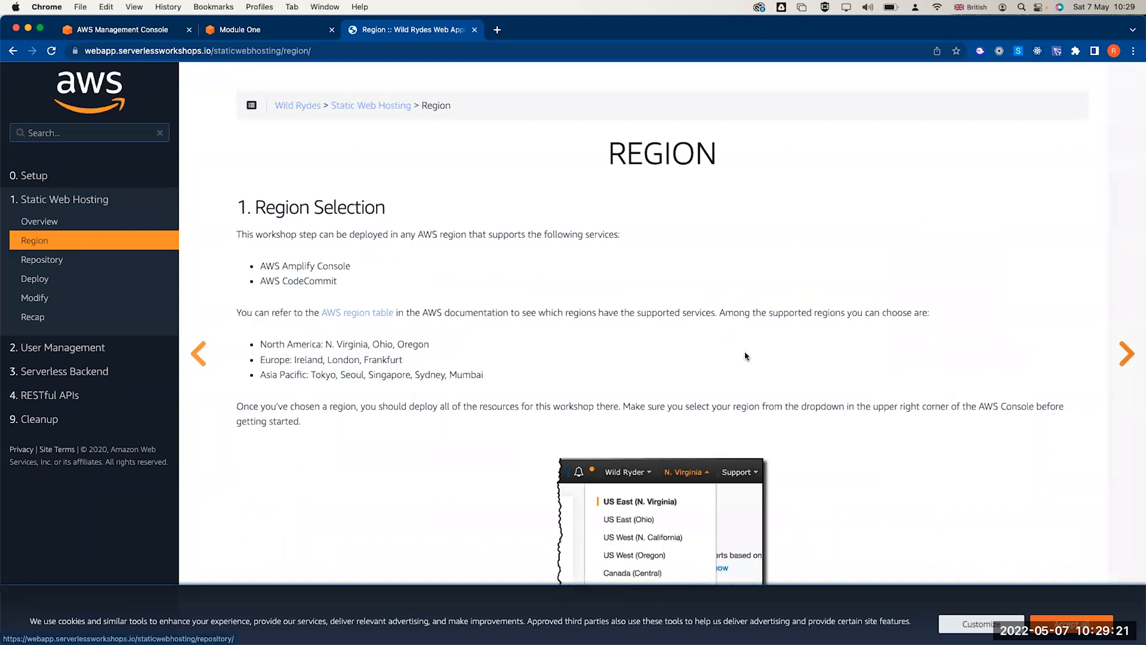
{"action": "scroll", "coordinate": [744, 355], "scroll_direction": "down", "scroll_amount": 1}
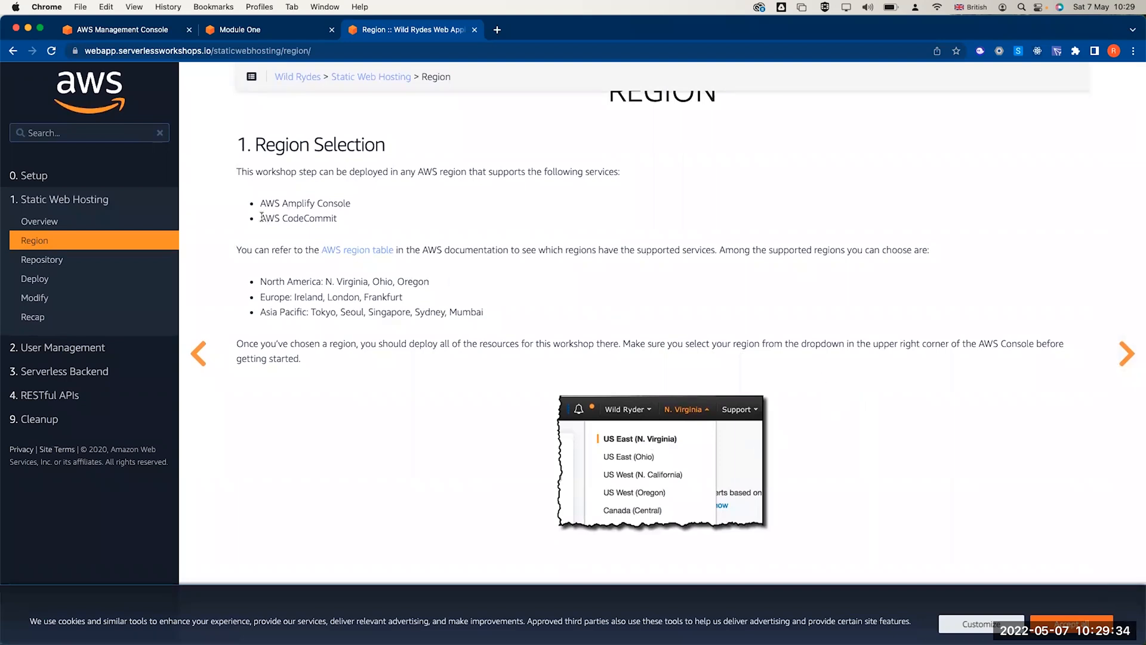
{"action": "left_click_drag", "start_coordinate": [261, 219], "coordinate": [336, 219]}
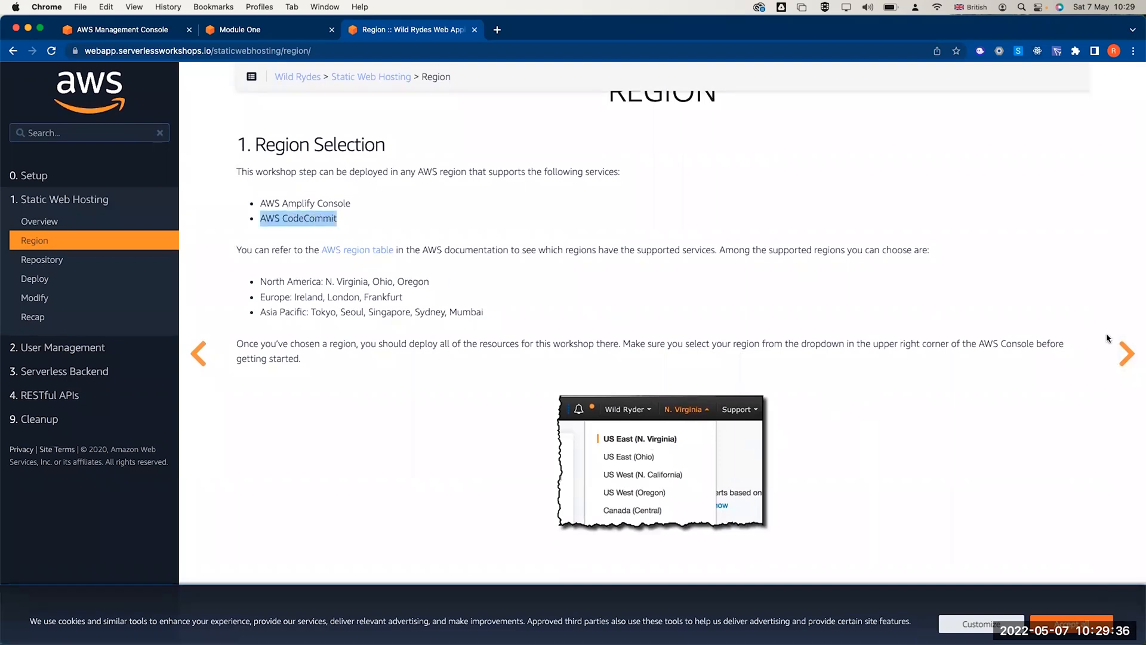
- Move on to the Repository page and highlight words in the create and clone commands
{"action": "left_click", "coordinate": [1121, 352]}
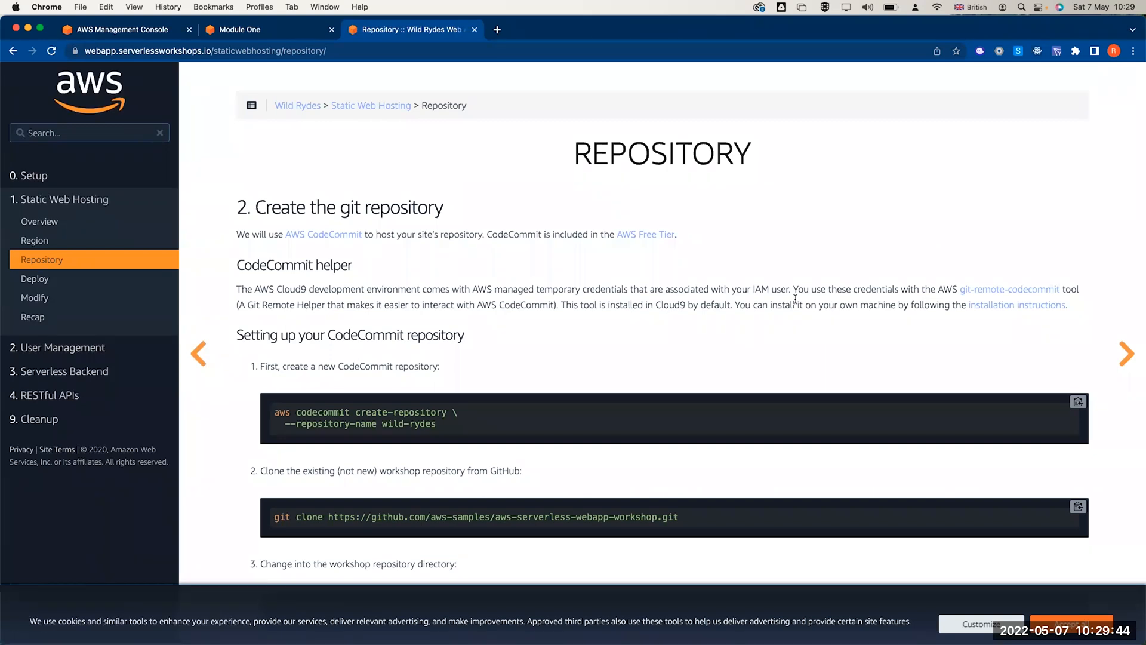
{"action": "double_click", "coordinate": [357, 413]}
{"action": "scroll", "coordinate": [441, 418], "scroll_direction": "down", "scroll_amount": 2}
{"action": "left_click_drag", "start_coordinate": [285, 440], "coordinate": [637, 440]}
{"action": "double_click", "coordinate": [618, 440]}
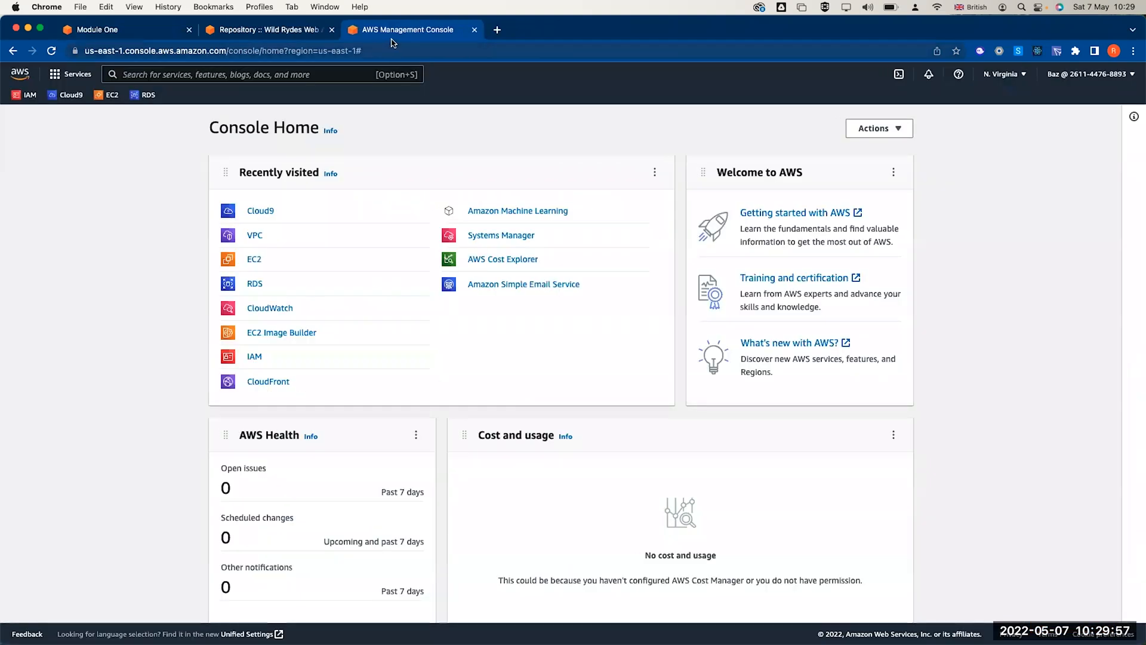
- Open Cloud9 from Recently visited and begin a new environment from Your environments
{"action": "left_click", "coordinate": [263, 214]}
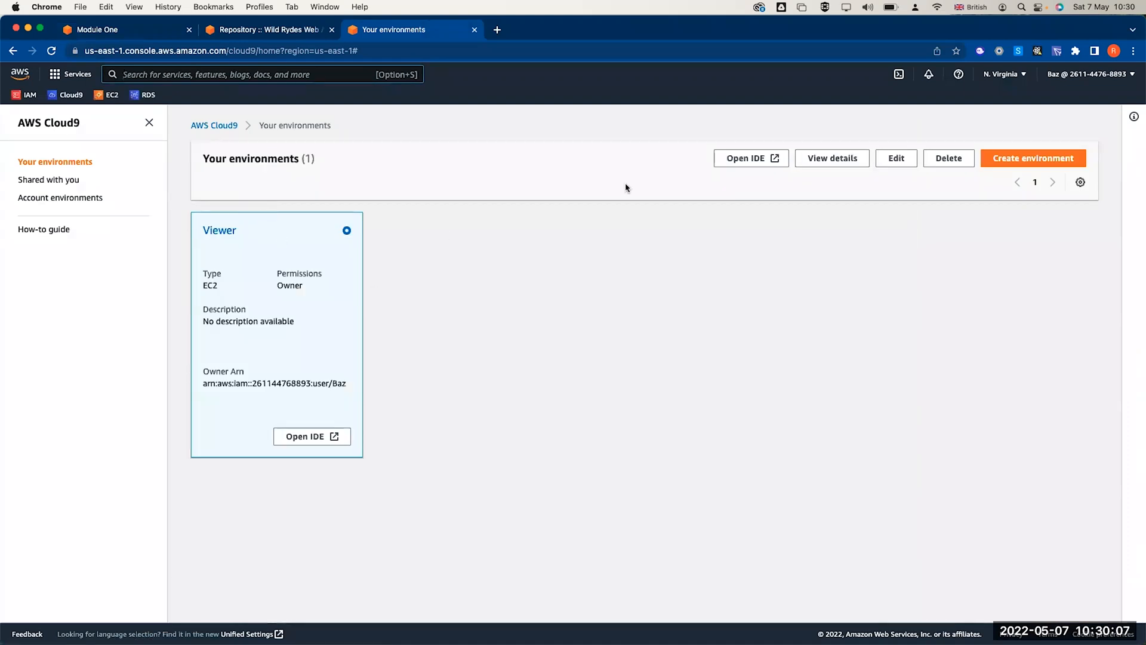
{"action": "left_click", "coordinate": [1032, 161]}
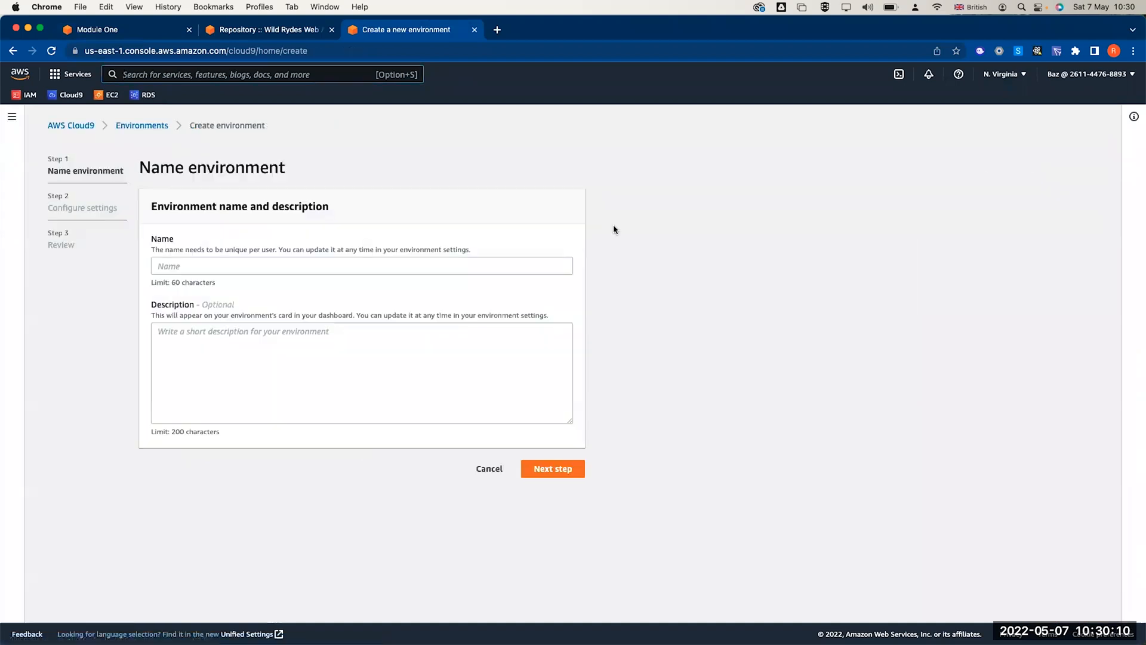
- Name the new Cloud9 environment 'serverless' and continue to its settings
{"action": "left_click", "coordinate": [321, 267]}
{"action": "type", "text": "se"}
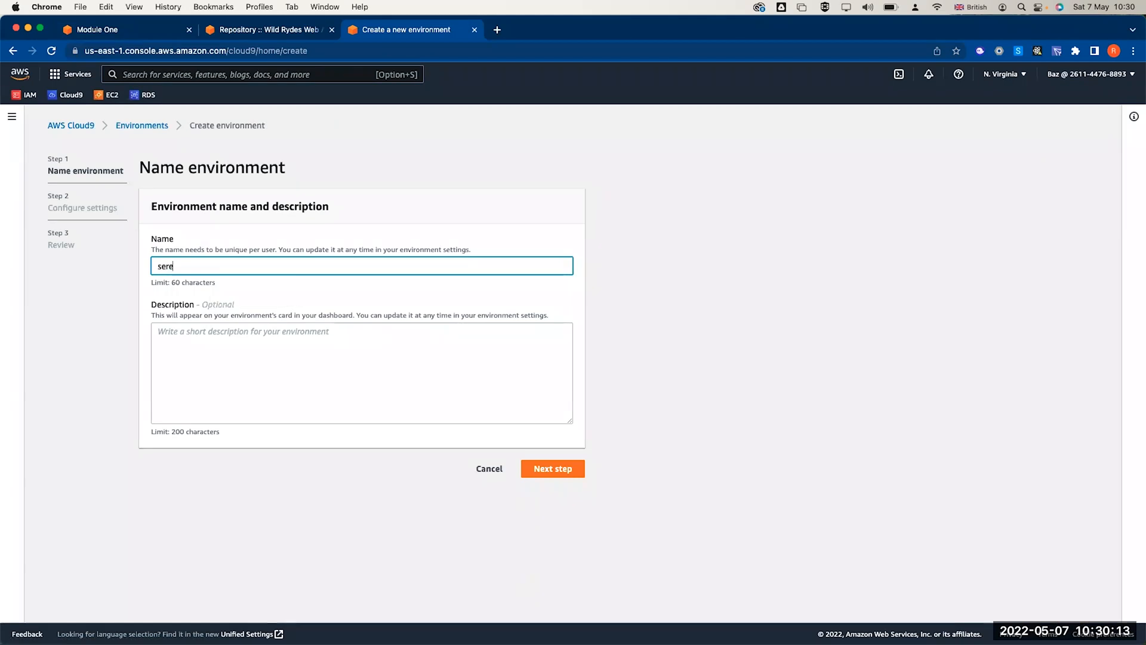
{"action": "type", "text": "rverless"}
{"action": "left_click", "coordinate": [561, 471]}
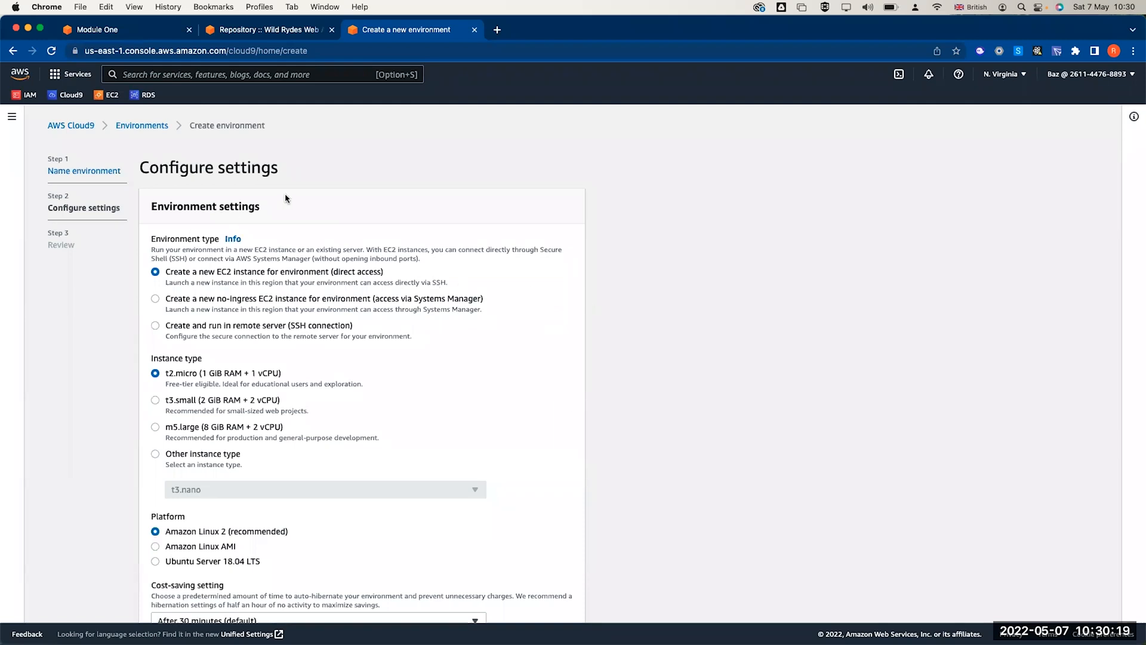
- Choose the m5.large instance type and keep the default VPC under network settings
{"action": "scroll", "coordinate": [257, 245], "scroll_direction": "down", "scroll_amount": 1}
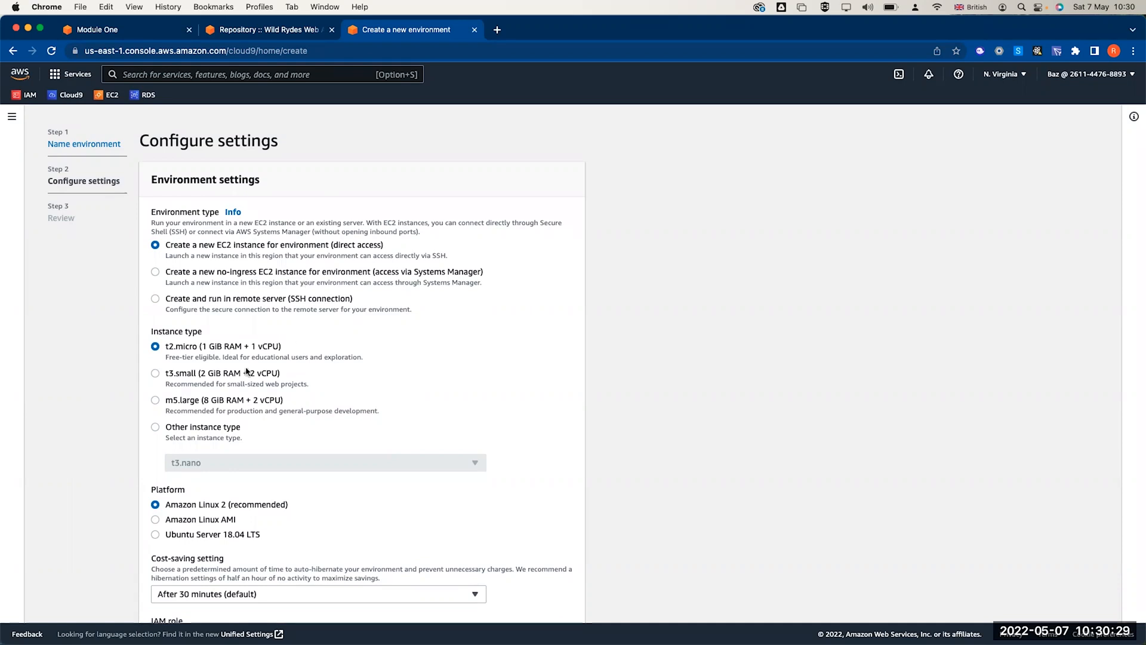
{"action": "left_click", "coordinate": [180, 378]}
{"action": "left_click", "coordinate": [172, 408]}
{"action": "scroll", "coordinate": [227, 406], "scroll_direction": "down", "scroll_amount": 5}
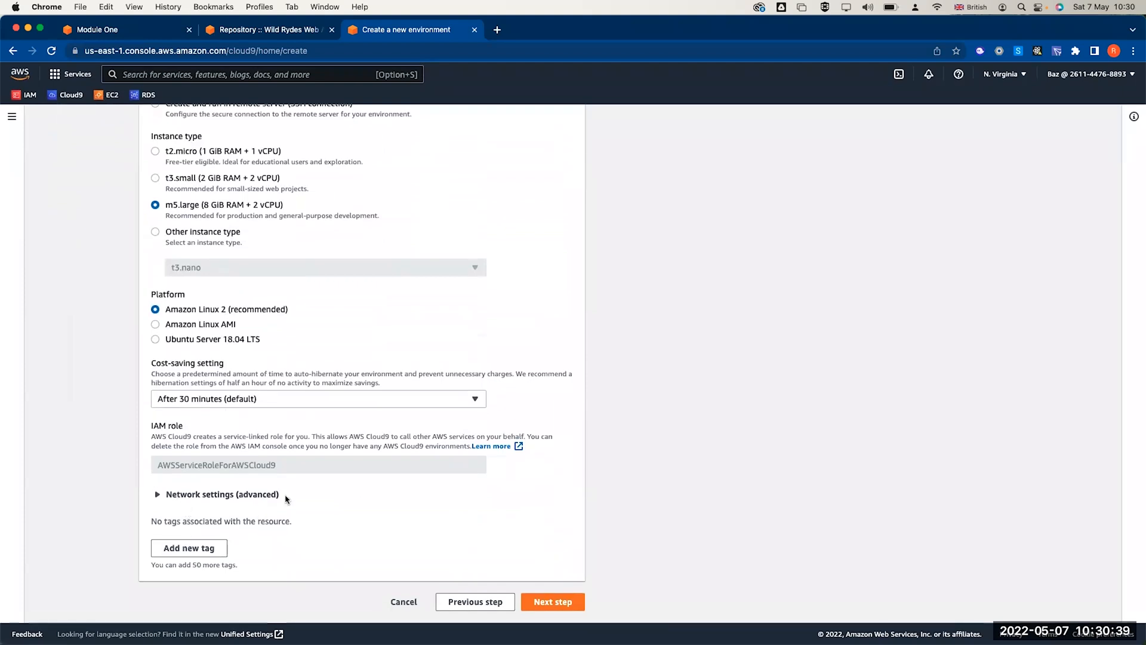
{"action": "left_click", "coordinate": [229, 493]}
{"action": "scroll", "coordinate": [335, 474], "scroll_direction": "down", "scroll_amount": 4}
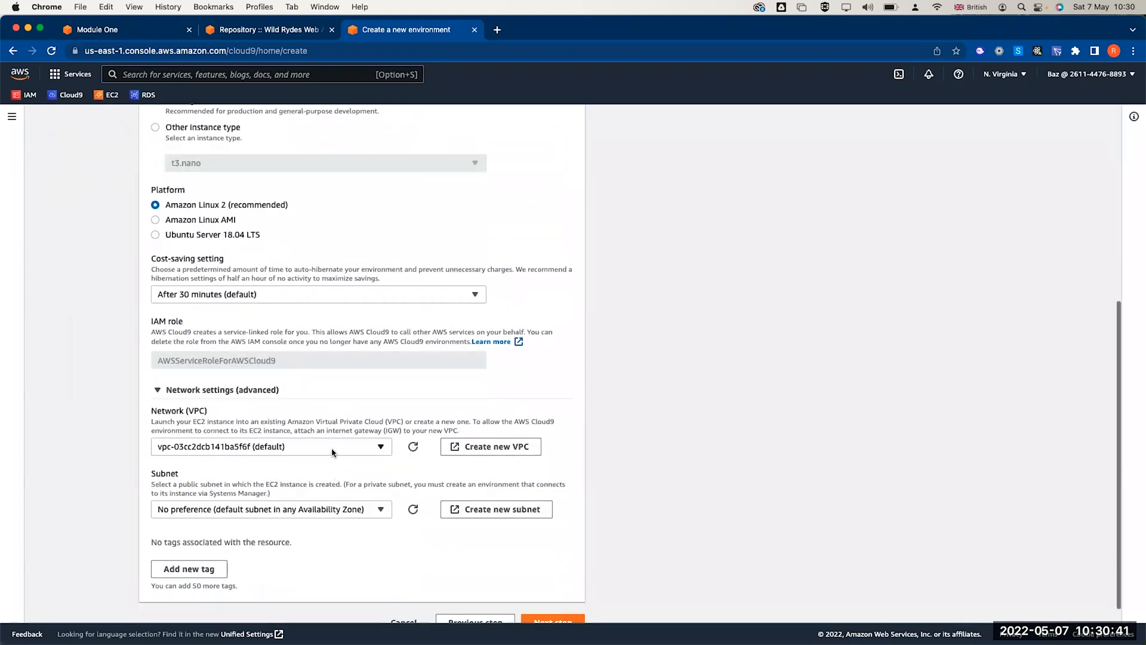
{"action": "left_click", "coordinate": [333, 452]}
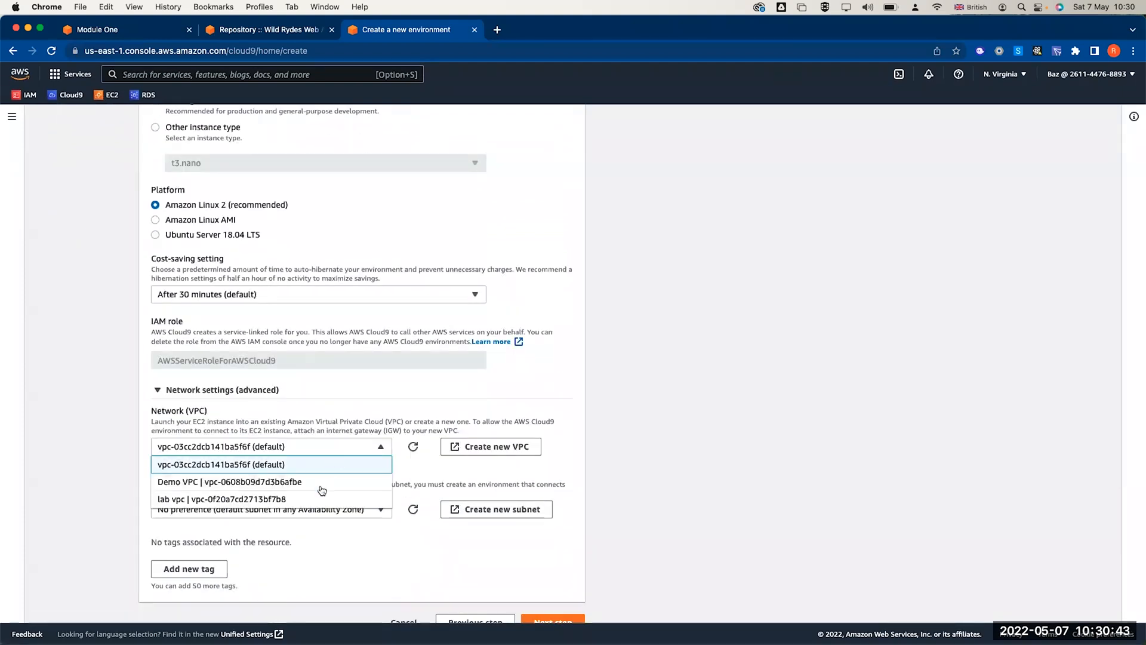
{"action": "left_click", "coordinate": [361, 409]}
{"action": "left_click", "coordinate": [305, 446]}
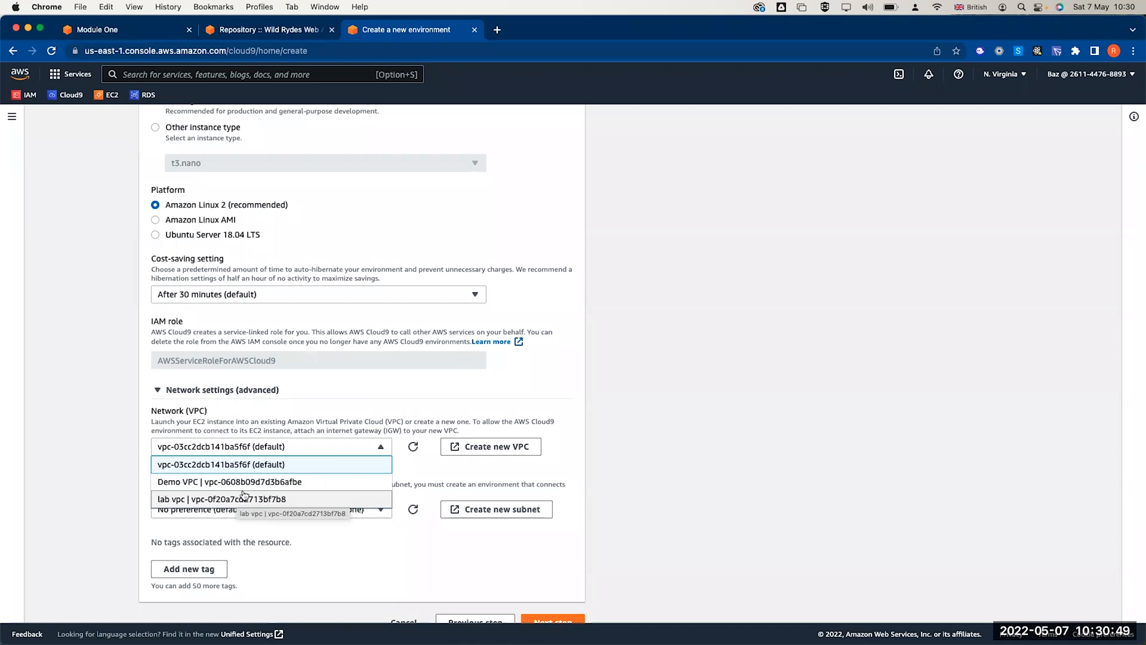
{"action": "left_click", "coordinate": [345, 408]}
- Review and create the serverless environment, then return to the workshop's Repository page
{"action": "scroll", "coordinate": [497, 557], "scroll_direction": "down", "scroll_amount": 1}
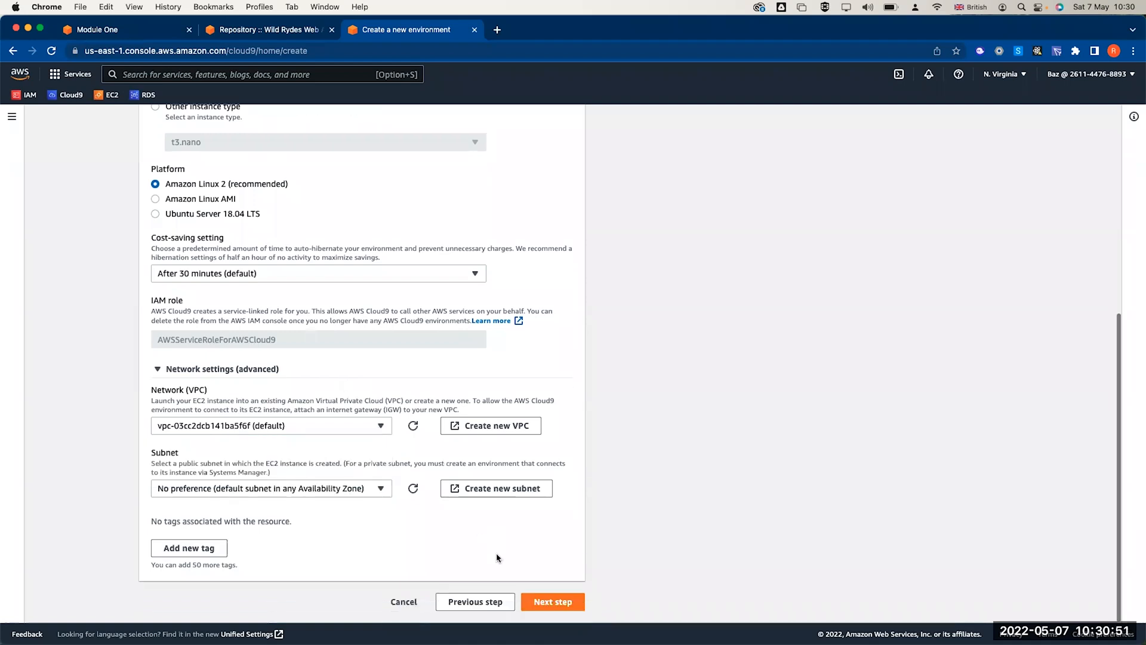
{"action": "left_click", "coordinate": [553, 601]}
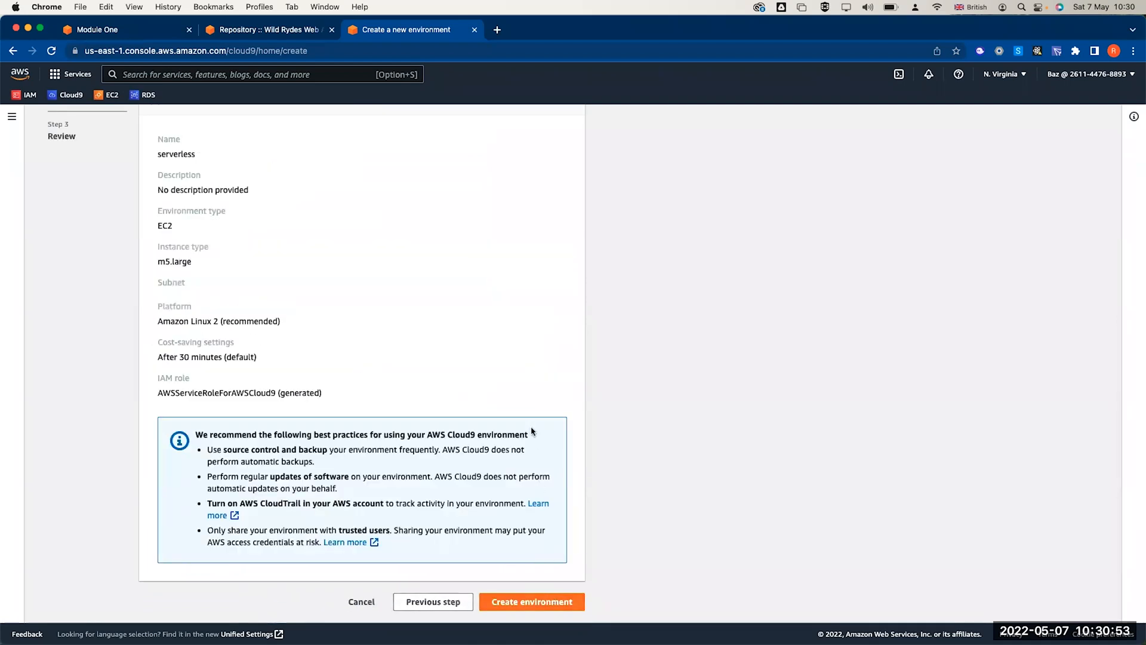
{"action": "scroll", "coordinate": [532, 429], "scroll_direction": "up", "scroll_amount": 2}
{"action": "scroll", "coordinate": [531, 361], "scroll_direction": "down", "scroll_amount": 2}
{"action": "left_click", "coordinate": [522, 600]}
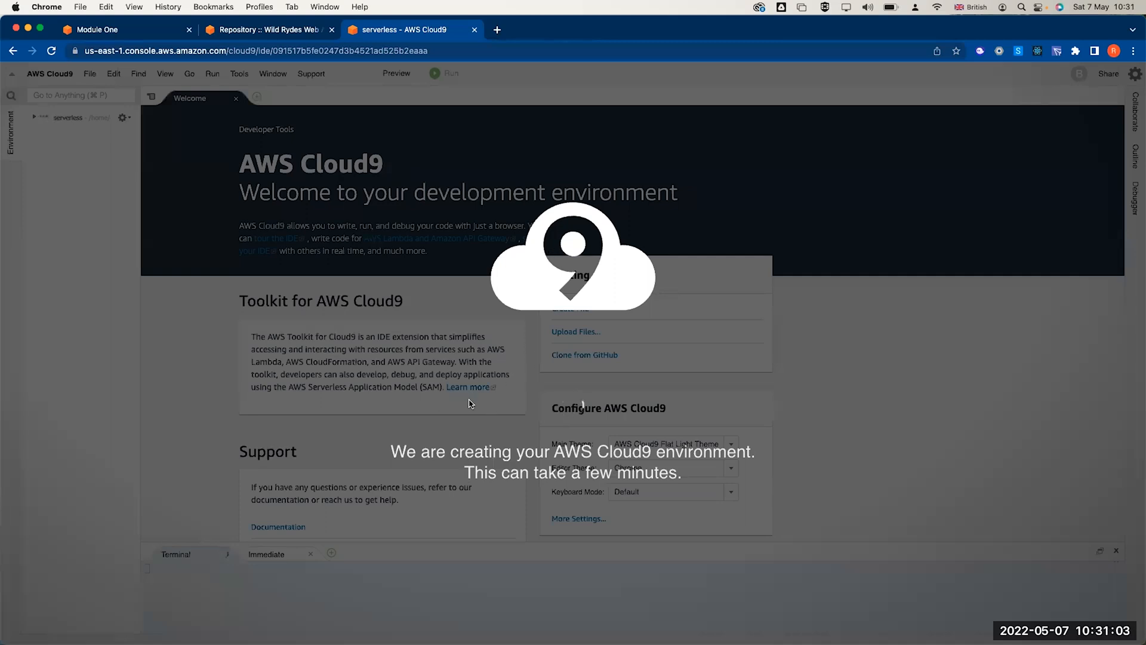
{"action": "left_click", "coordinate": [260, 30]}
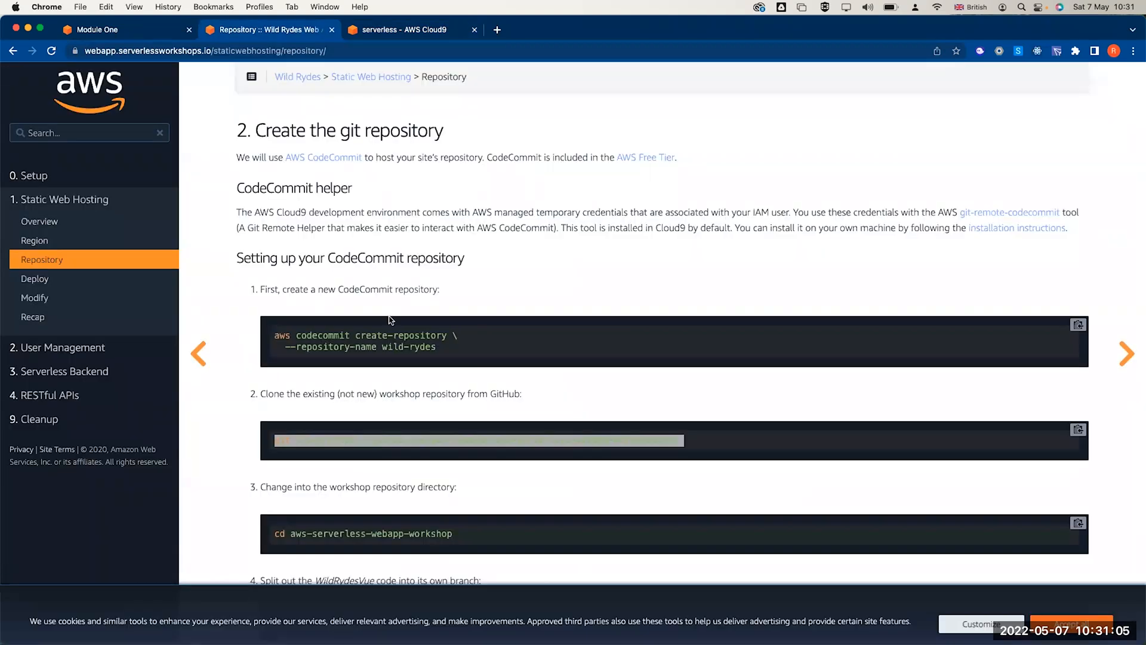
- Copy the GitHub repository URL from the git clone command and load it in a new tab
{"action": "scroll", "coordinate": [391, 321], "scroll_direction": "down", "scroll_amount": 1}
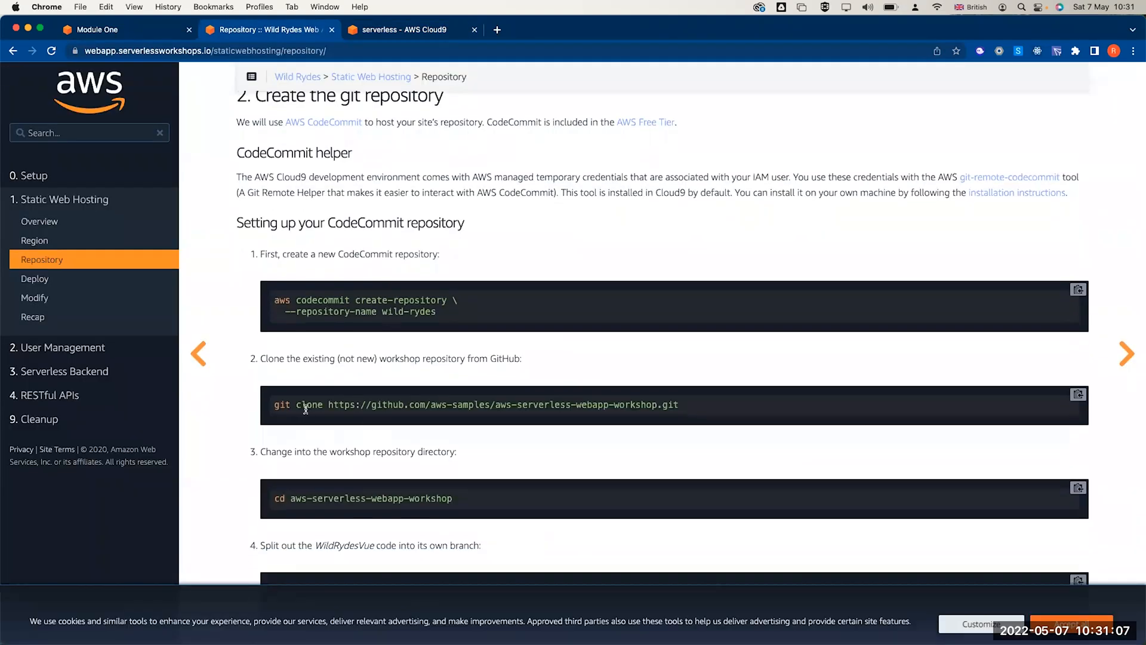
{"action": "left_click_drag", "start_coordinate": [327, 405], "coordinate": [714, 404]}
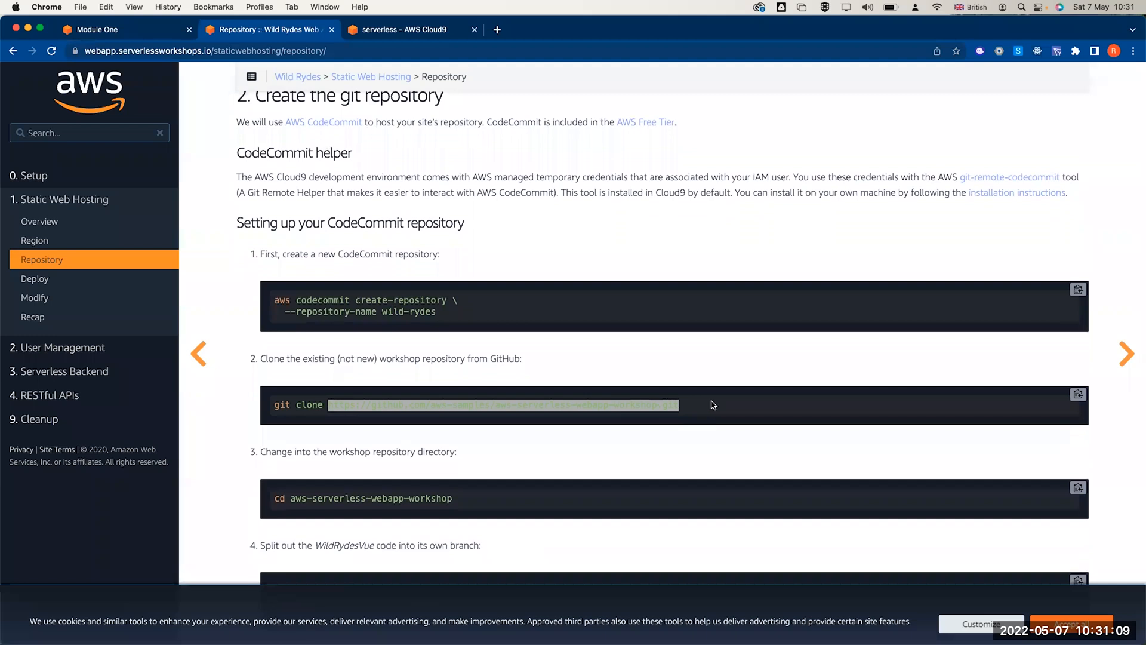
{"action": "left_click", "coordinate": [552, 419]}
{"action": "double_click", "coordinate": [390, 403]}
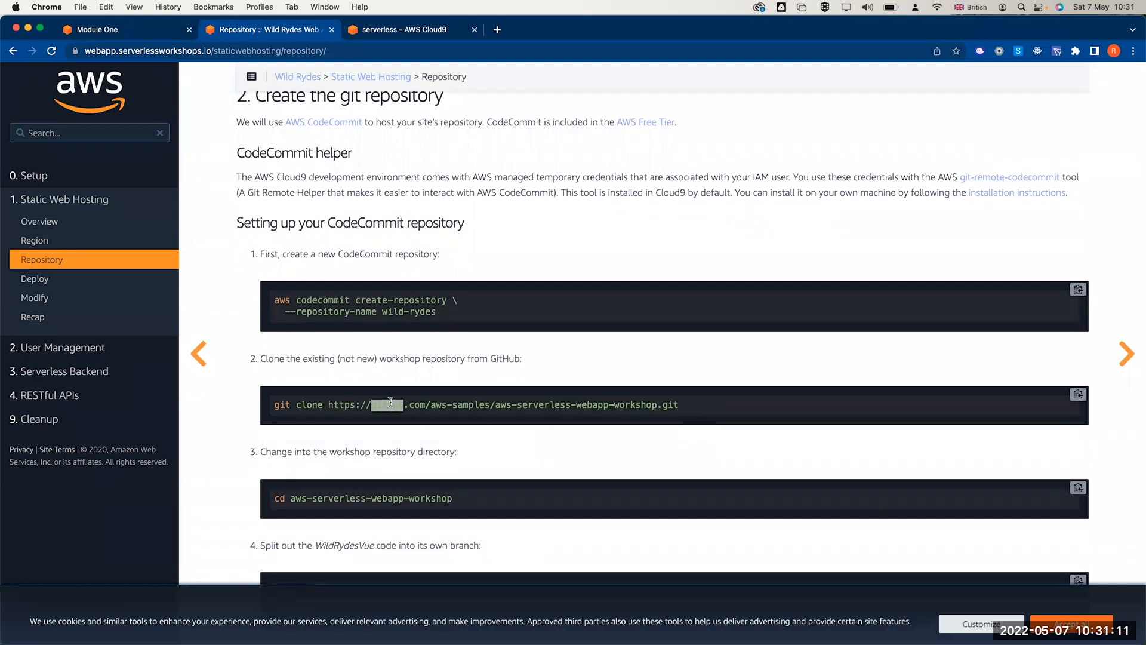
{"action": "mouse_move", "coordinate": [328, 405]}
{"action": "left_mouse_down"}
{"action": "mouse_move", "coordinate": [762, 395]}
{"action": "mouse_move", "coordinate": [748, 415]}
{"action": "left_mouse_up"}
{"action": "key", "text": "super+c"}
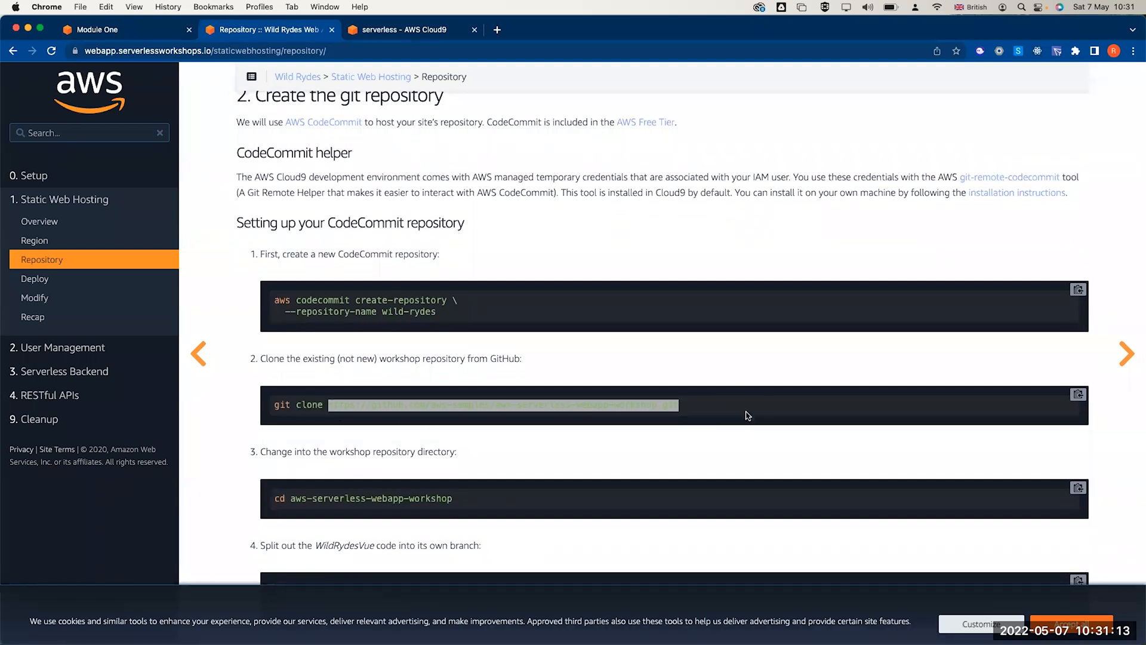
{"action": "left_click", "coordinate": [496, 30]}
{"action": "key", "text": "super+v"}
{"action": "key", "text": "Return"}
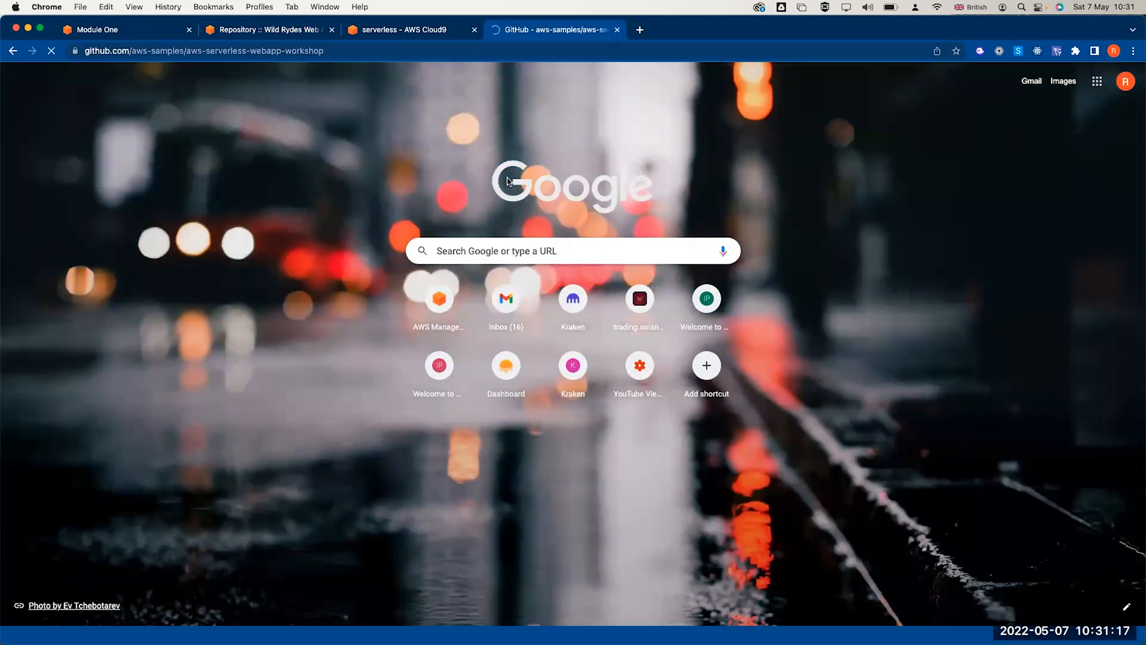
{"action": "scroll", "coordinate": [409, 358], "scroll_direction": "down", "scroll_amount": 5}
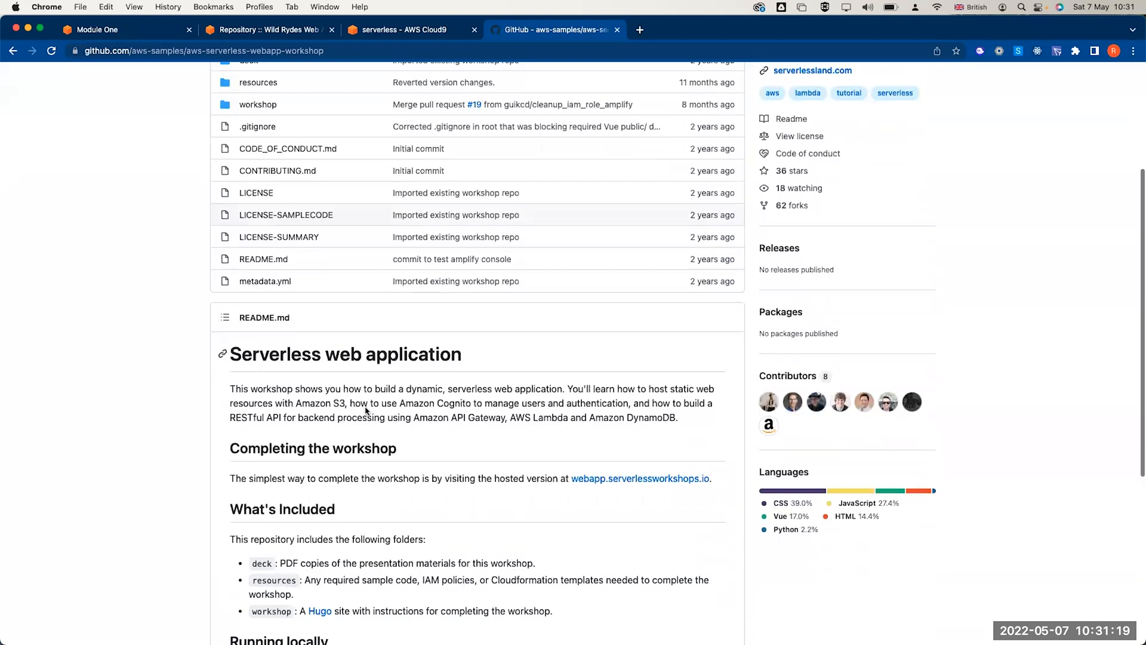
{"action": "scroll", "coordinate": [410, 396], "scroll_direction": "down", "scroll_amount": 3}
{"action": "scroll", "coordinate": [412, 325], "scroll_direction": "up", "scroll_amount": 5}
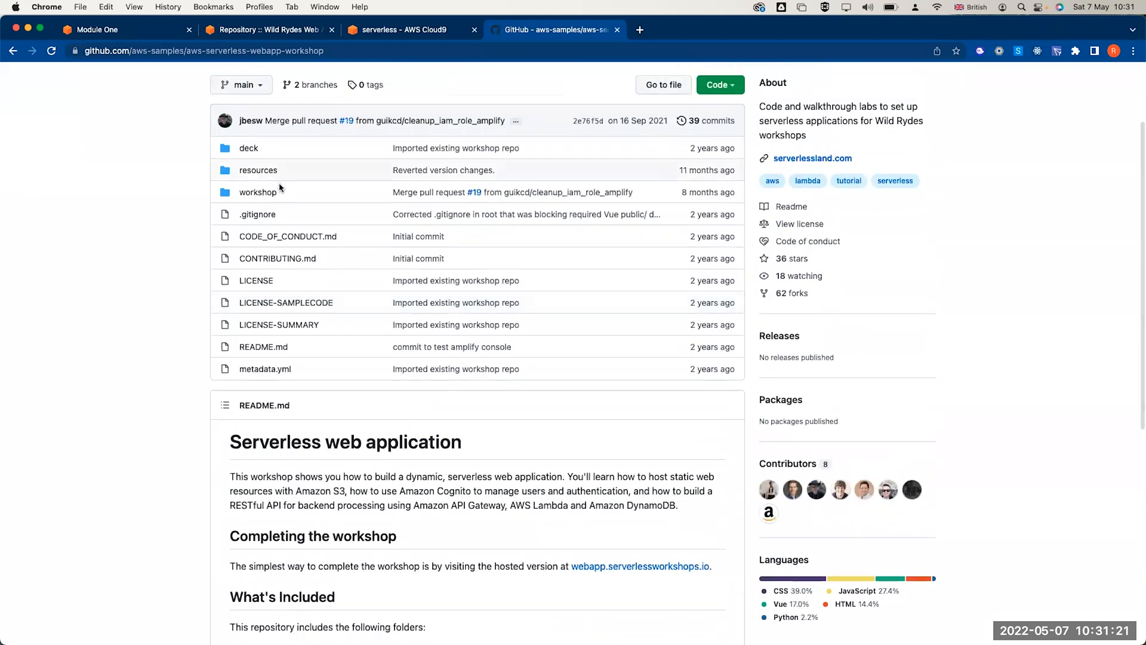
{"action": "scroll", "coordinate": [313, 392], "scroll_direction": "down", "scroll_amount": 10}
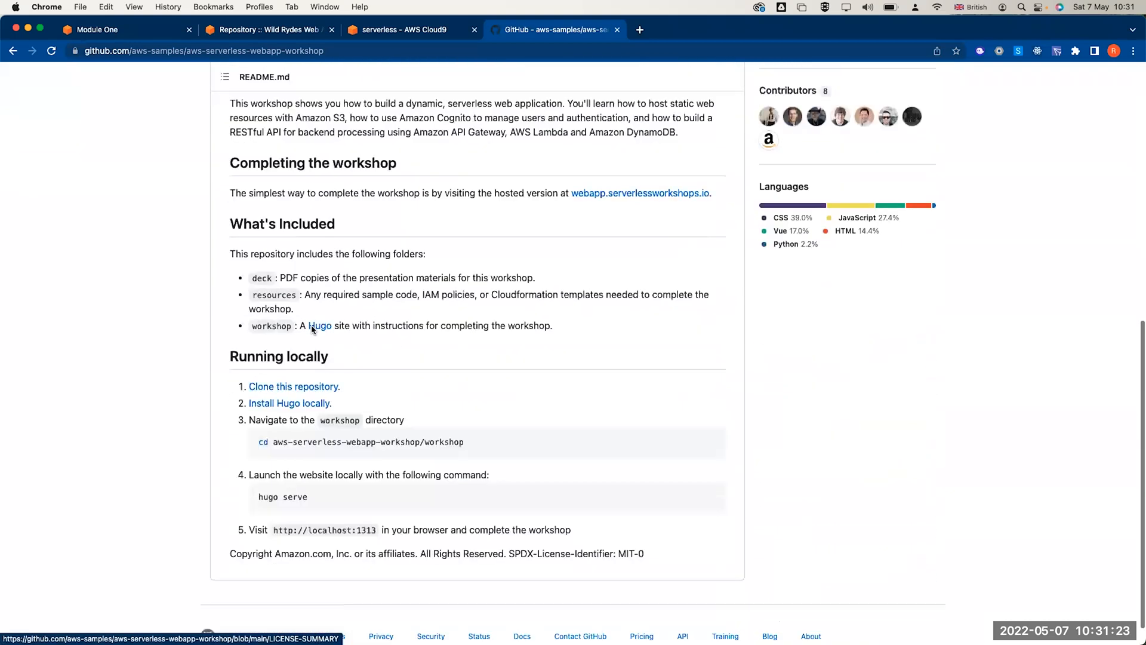
{"action": "mouse_move", "coordinate": [351, 407]}
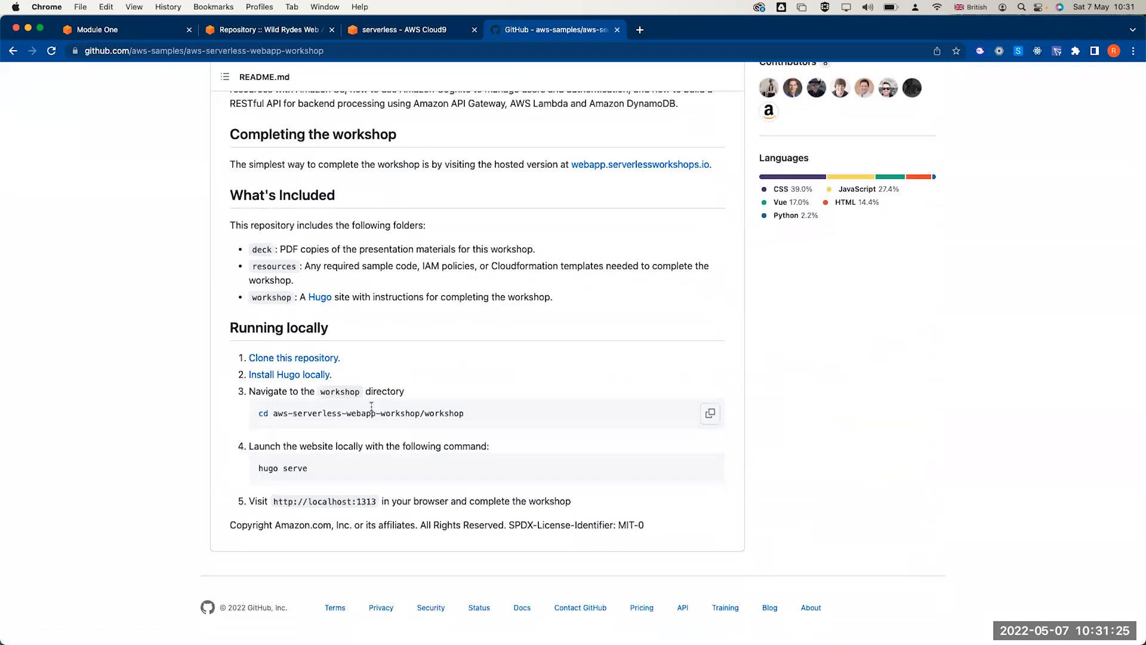
{"action": "scroll", "coordinate": [372, 406], "scroll_direction": "up", "scroll_amount": 3}
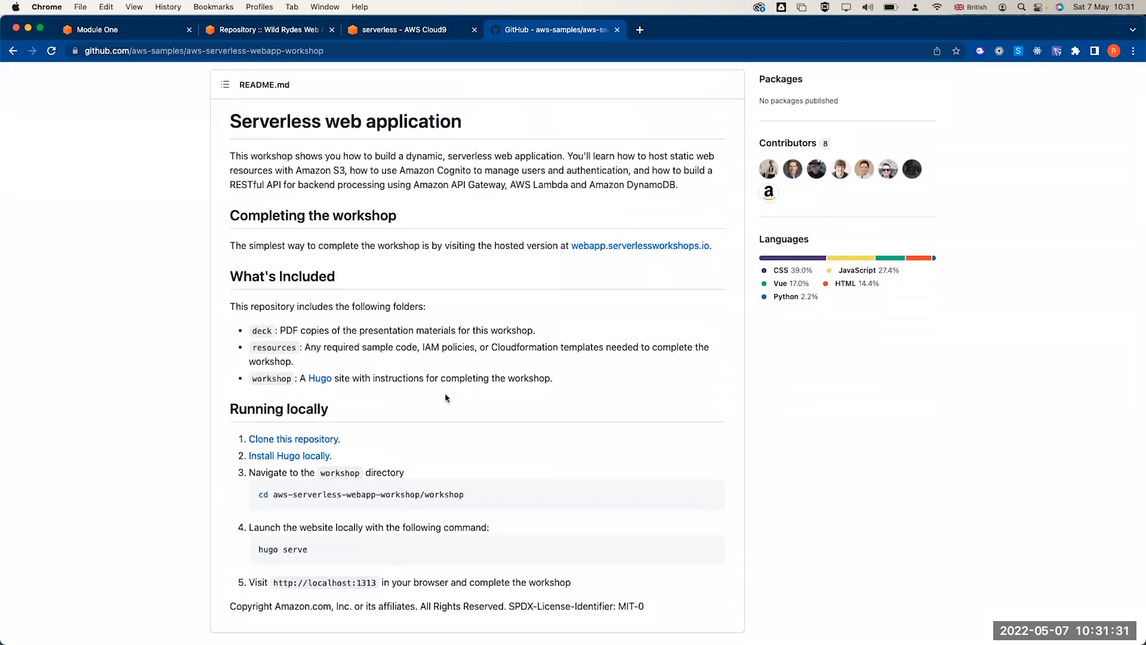
{"action": "scroll", "coordinate": [448, 400], "scroll_direction": "up", "scroll_amount": 10}
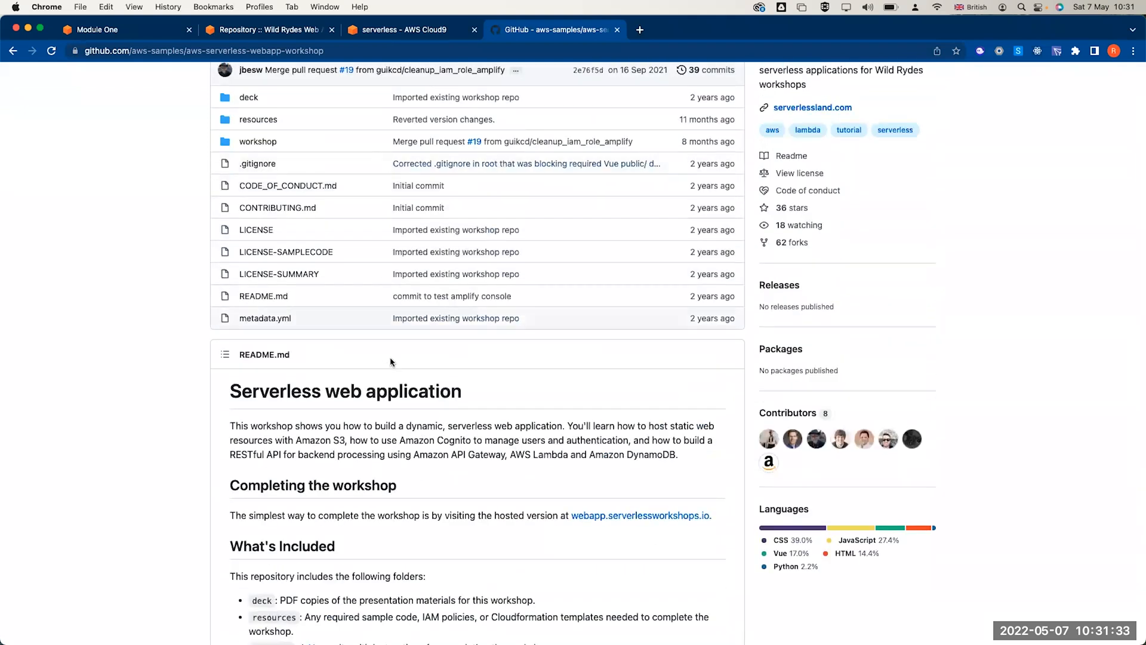
{"action": "scroll", "coordinate": [384, 531], "scroll_direction": "down", "scroll_amount": 5}
{"action": "scroll", "coordinate": [382, 526], "scroll_direction": "up", "scroll_amount": 3}
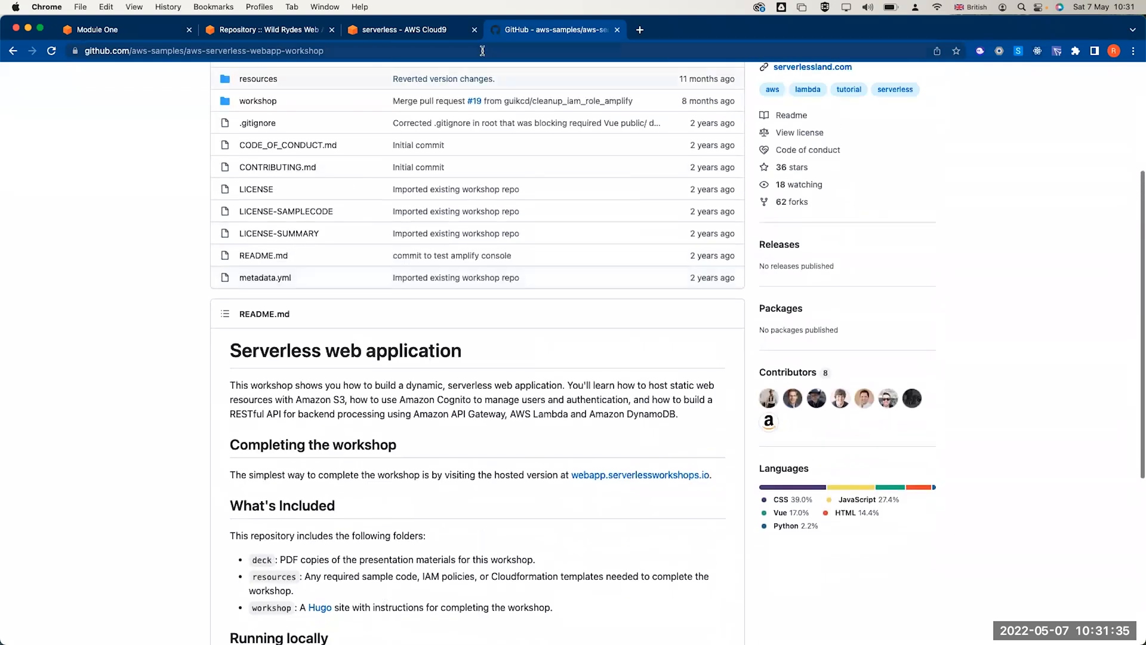
{"action": "left_click", "coordinate": [417, 33]}
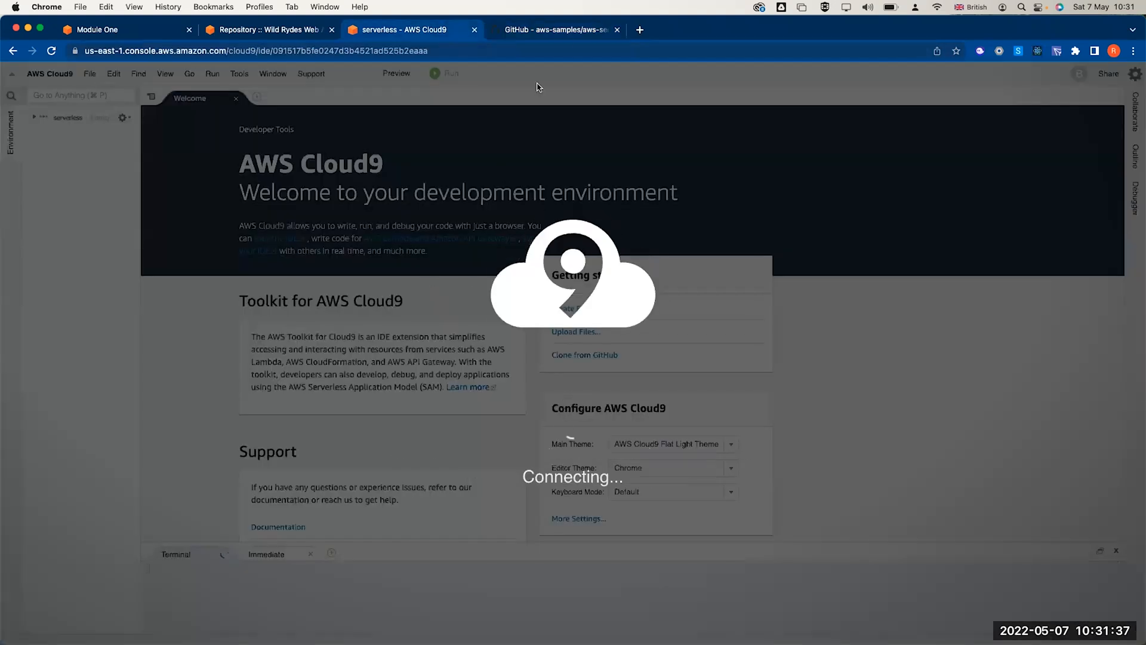
- Check the workshop page's address, then scroll through Module One's Create a Git repository steps
{"action": "left_click", "coordinate": [245, 34]}
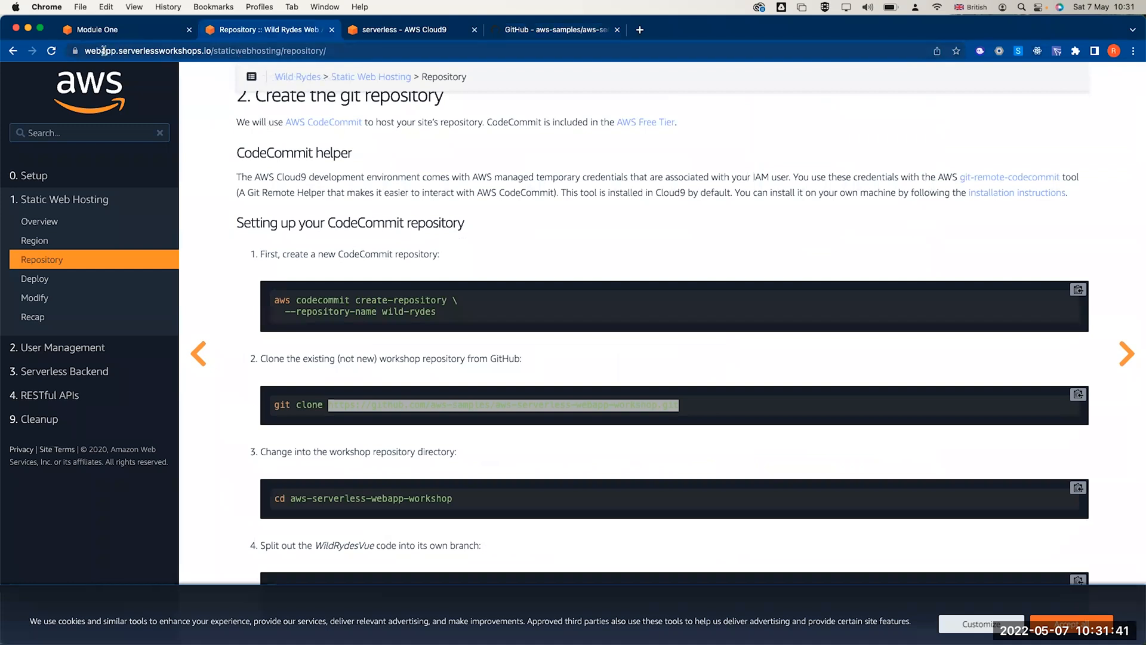
{"action": "left_click", "coordinate": [152, 51]}
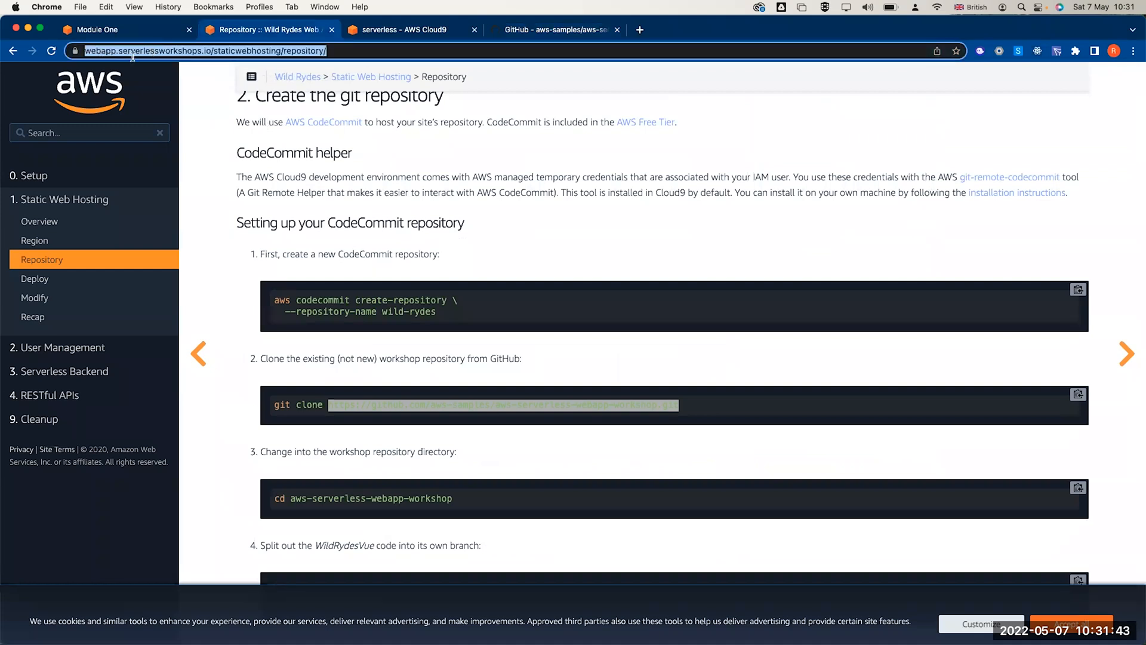
{"action": "left_click", "coordinate": [161, 52]}
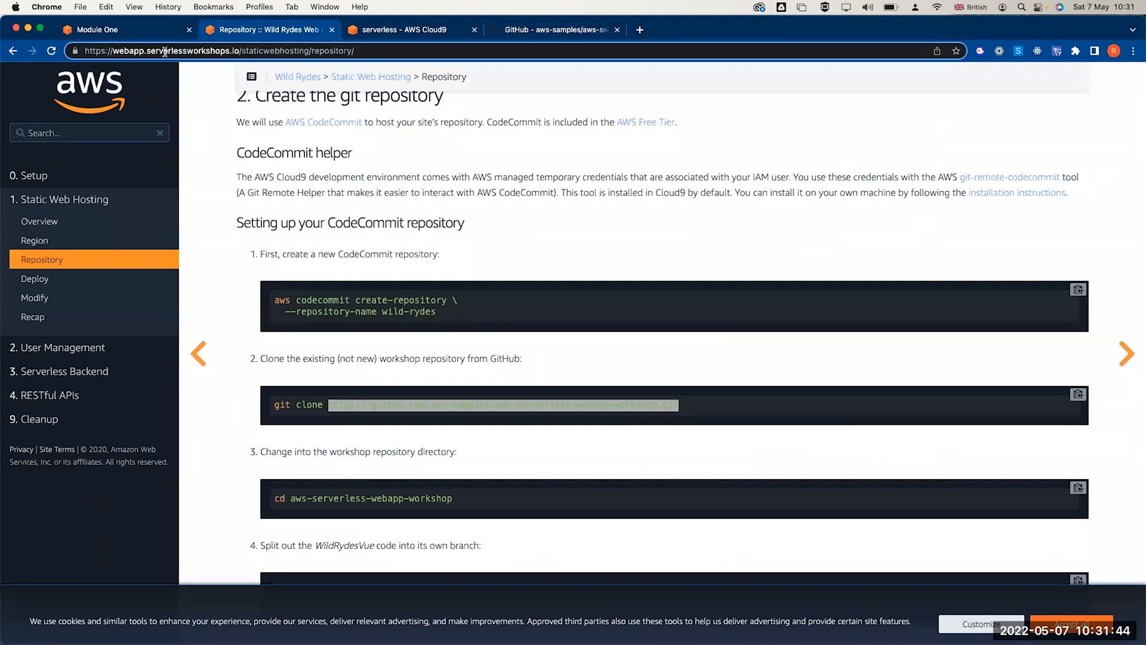
{"action": "left_click", "coordinate": [129, 30]}
{"action": "scroll", "coordinate": [209, 216], "scroll_direction": "up", "scroll_amount": 15}
{"action": "scroll", "coordinate": [209, 221], "scroll_direction": "down", "scroll_amount": 10}
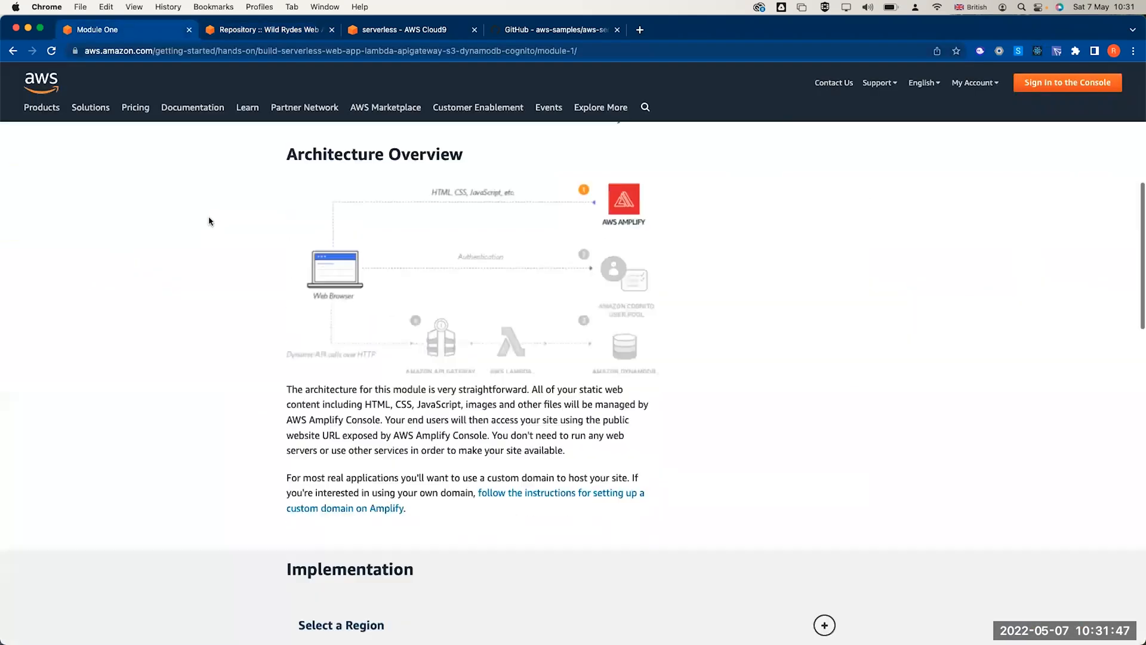
{"action": "scroll", "coordinate": [311, 380], "scroll_direction": "down", "scroll_amount": 2}
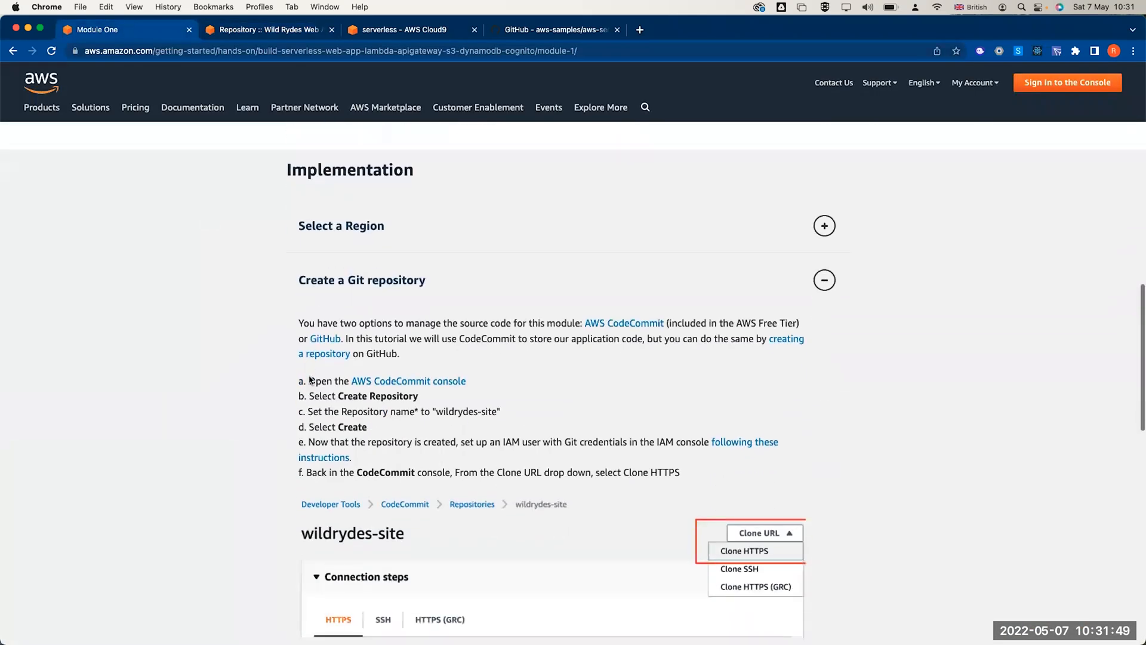
{"action": "scroll", "coordinate": [309, 375], "scroll_direction": "down", "scroll_amount": 2}
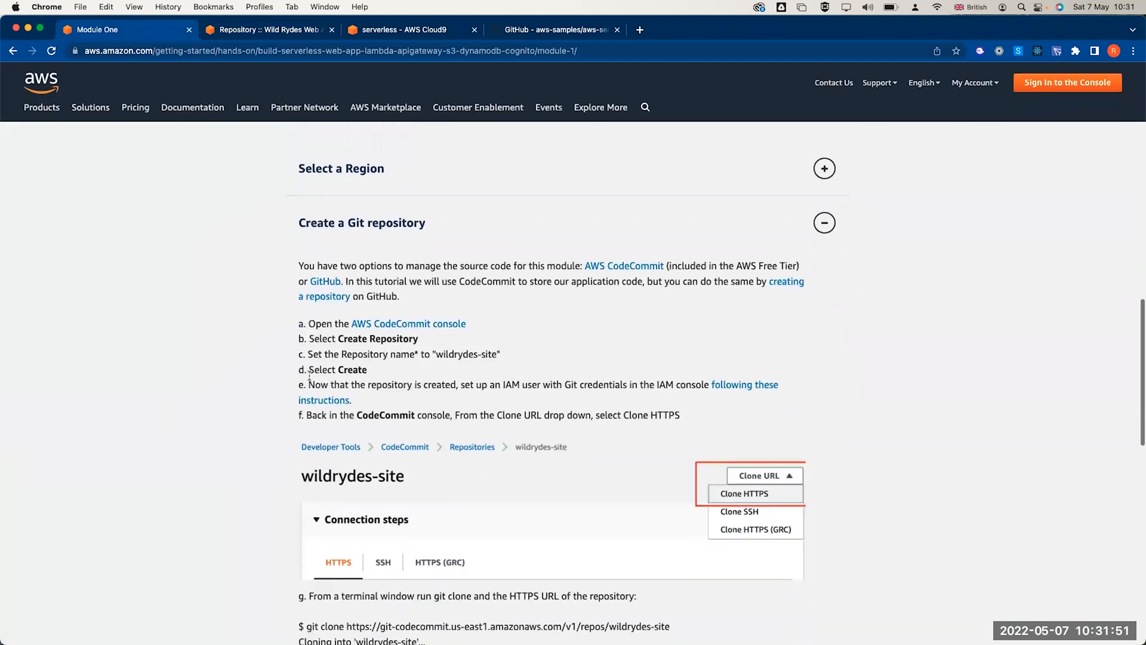
{"action": "scroll", "coordinate": [309, 375], "scroll_direction": "down", "scroll_amount": 5}
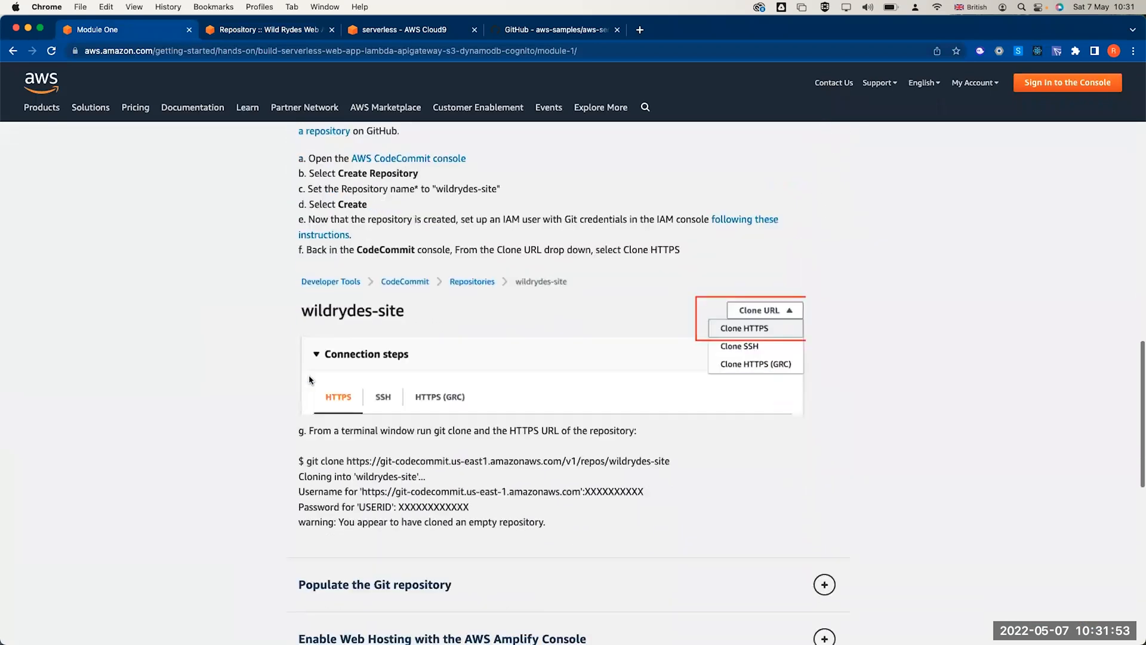
{"action": "scroll", "coordinate": [309, 380], "scroll_direction": "down", "scroll_amount": 7}
{"action": "scroll", "coordinate": [309, 380], "scroll_direction": "up", "scroll_amount": 2}
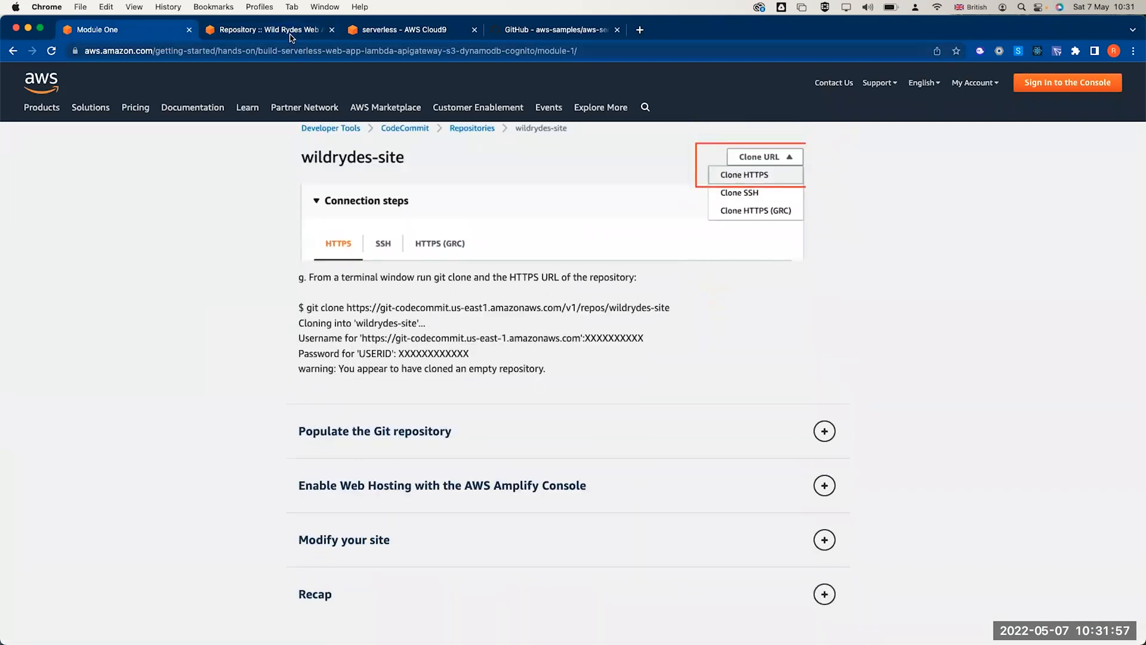
- Return to the workshop's repository instructions, then back to the serverless Cloud9 IDE
{"action": "left_click", "coordinate": [292, 37]}
{"action": "scroll", "coordinate": [340, 297], "scroll_direction": "up", "scroll_amount": 3}
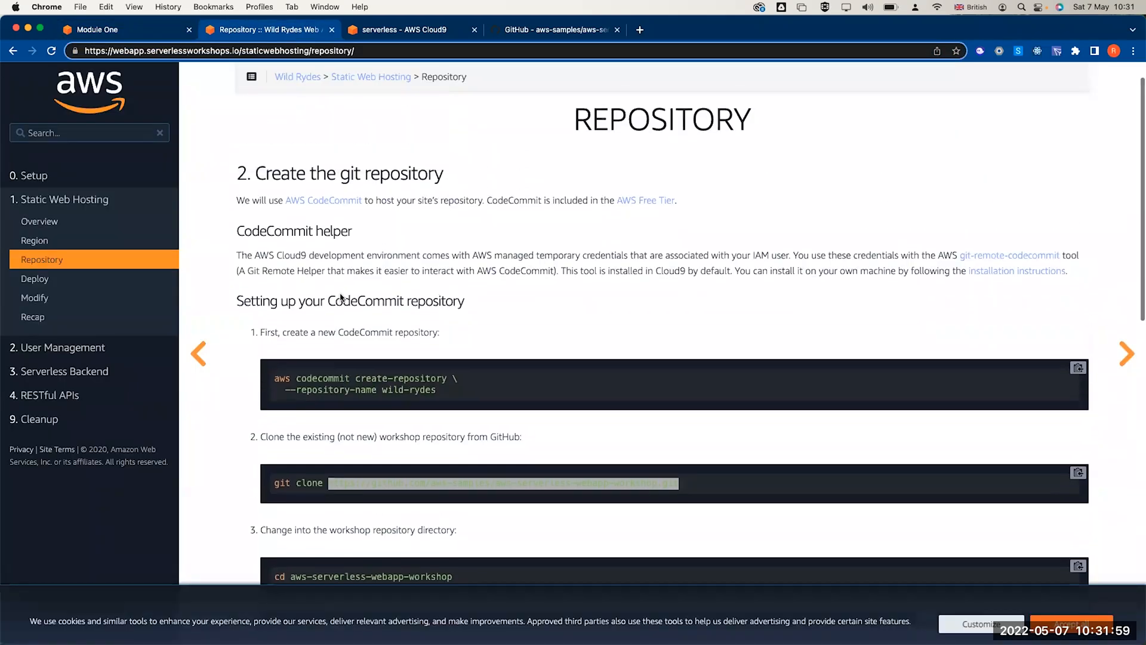
{"action": "left_click", "coordinate": [424, 30]}
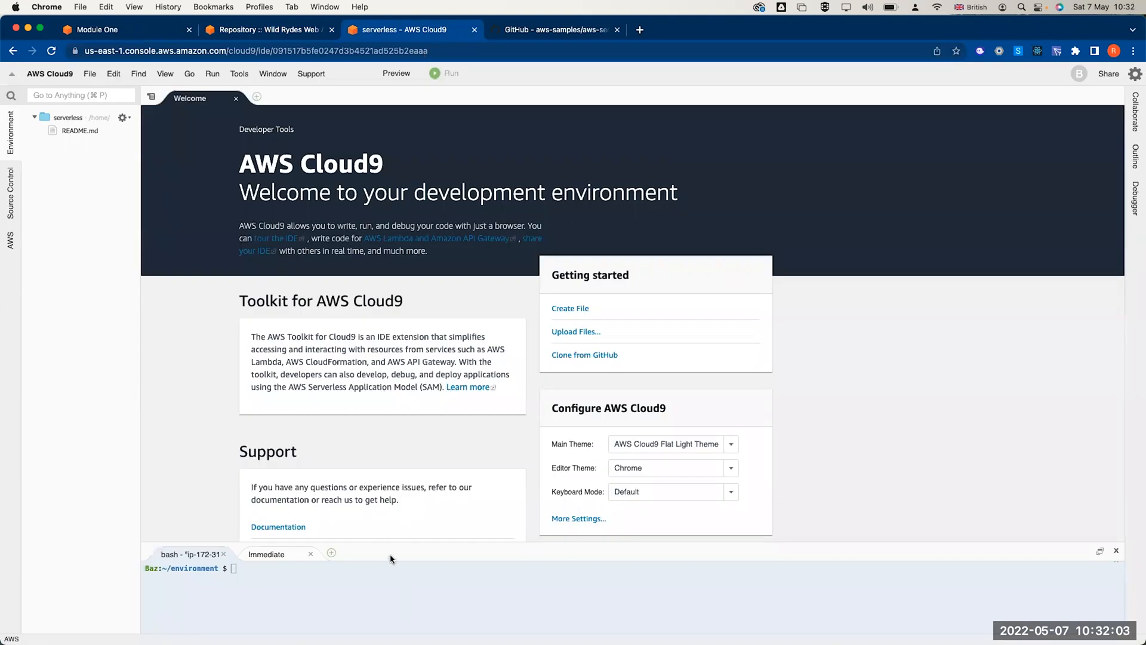
- Enlarge the Cloud9 terminal and type 'aws codecommit create-repository --repository-name wild-rydes'
{"action": "left_click_drag", "start_coordinate": [398, 541], "coordinate": [433, 123]}
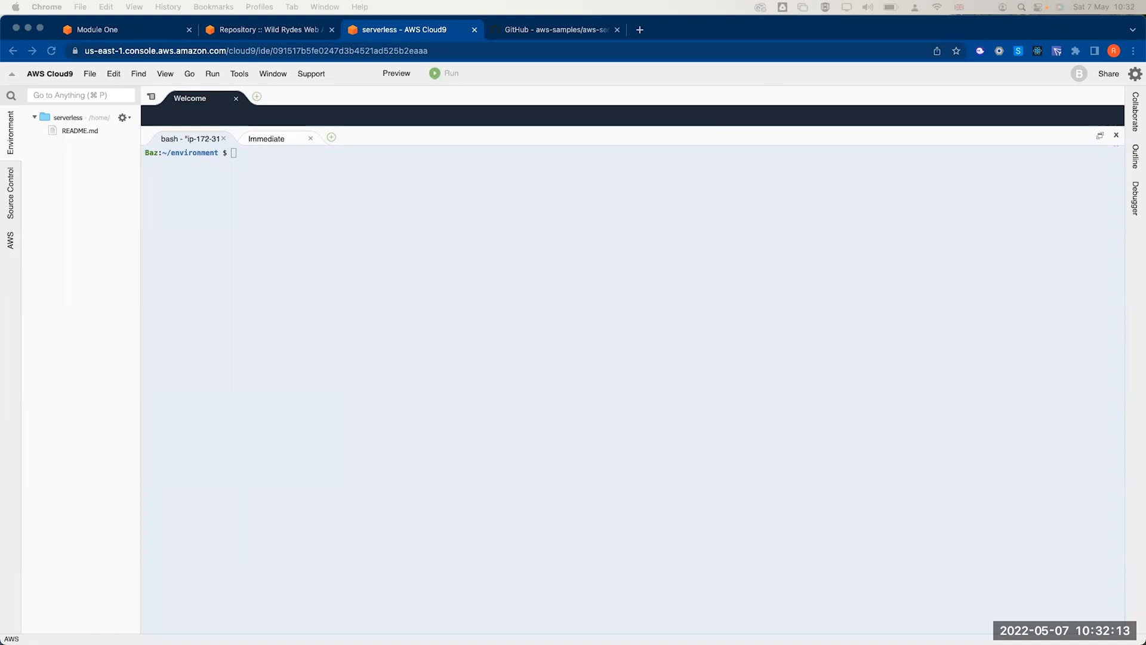
{"action": "left_click", "coordinate": [658, 365]}
{"action": "type", "text": "aws c"}
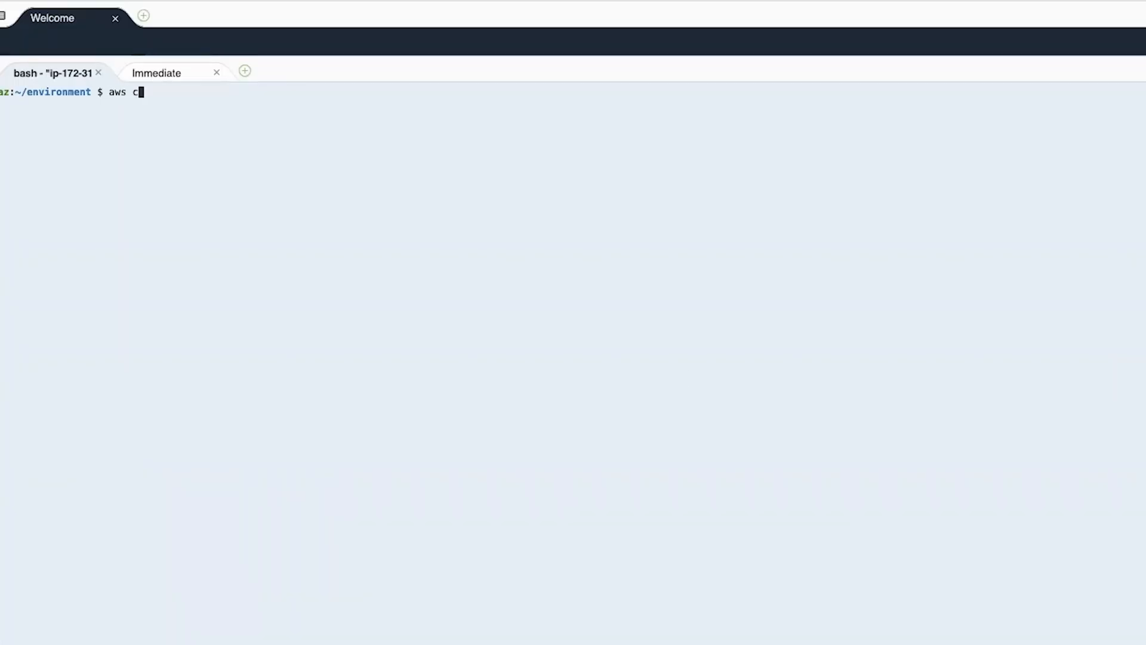
{"action": "type", "text": "odecommit create"}
{"action": "type", "text": "re"}
{"action": "key", "text": "BackSpace"}
{"action": "key", "text": "BackSpace"}
{"action": "type", "text": "-repository "}
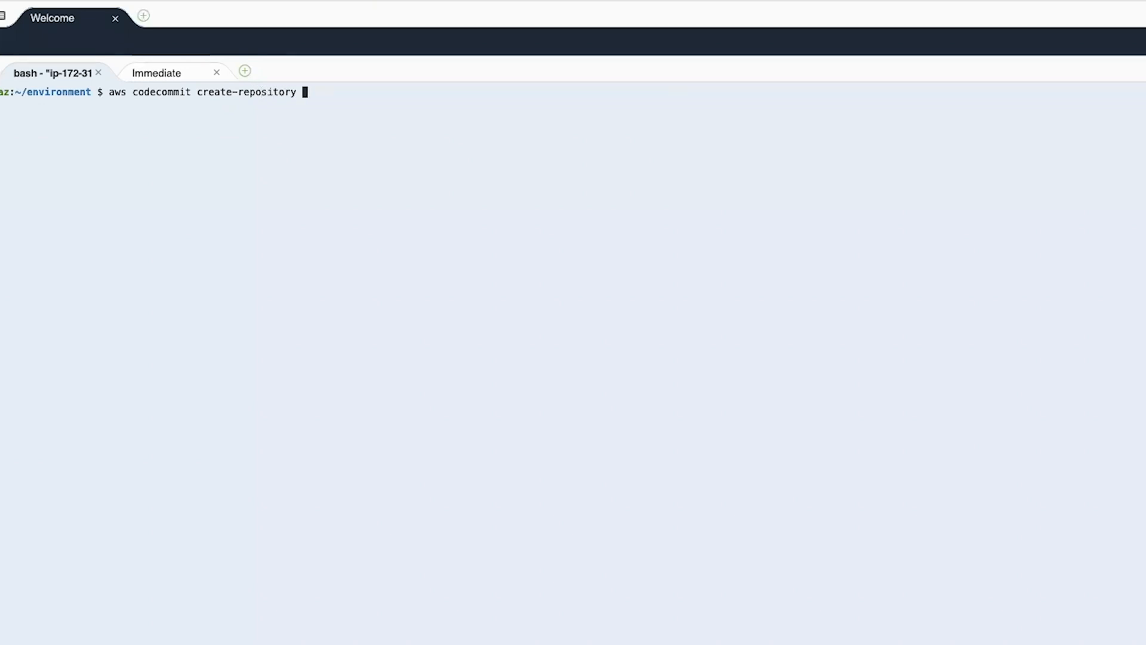
{"action": "type", "text": "--repository-name wild-rydes"}
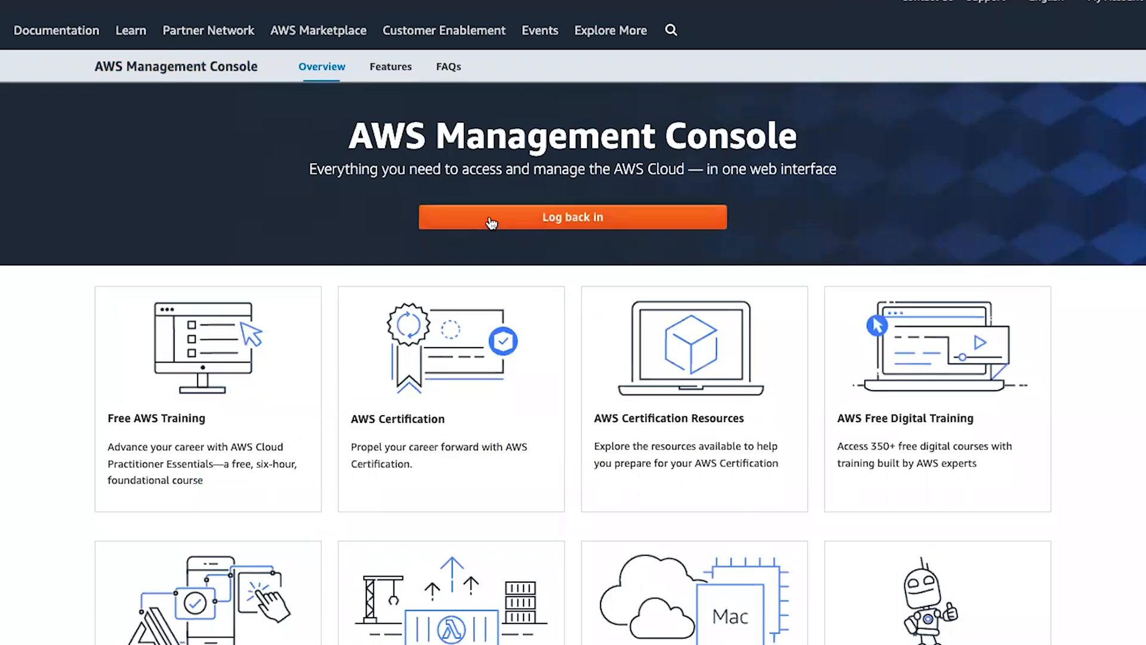
- Log back in, open CodeCommit, and abandon the console's create-repository form
{"action": "left_click", "coordinate": [494, 223]}
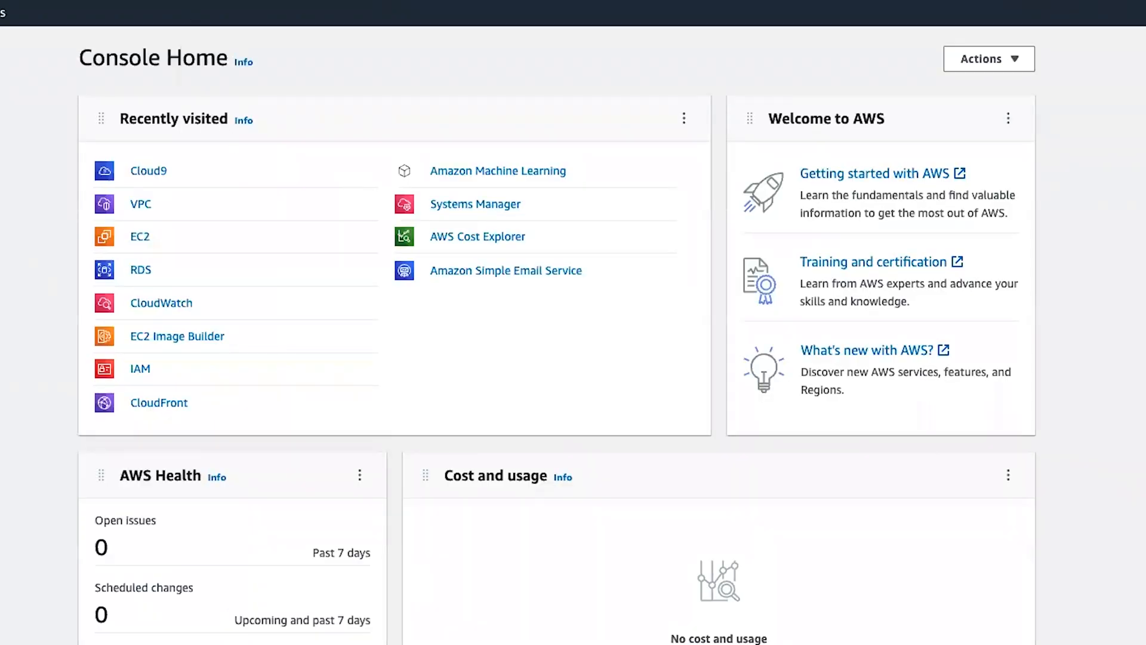
{"action": "type", "text": "code"}
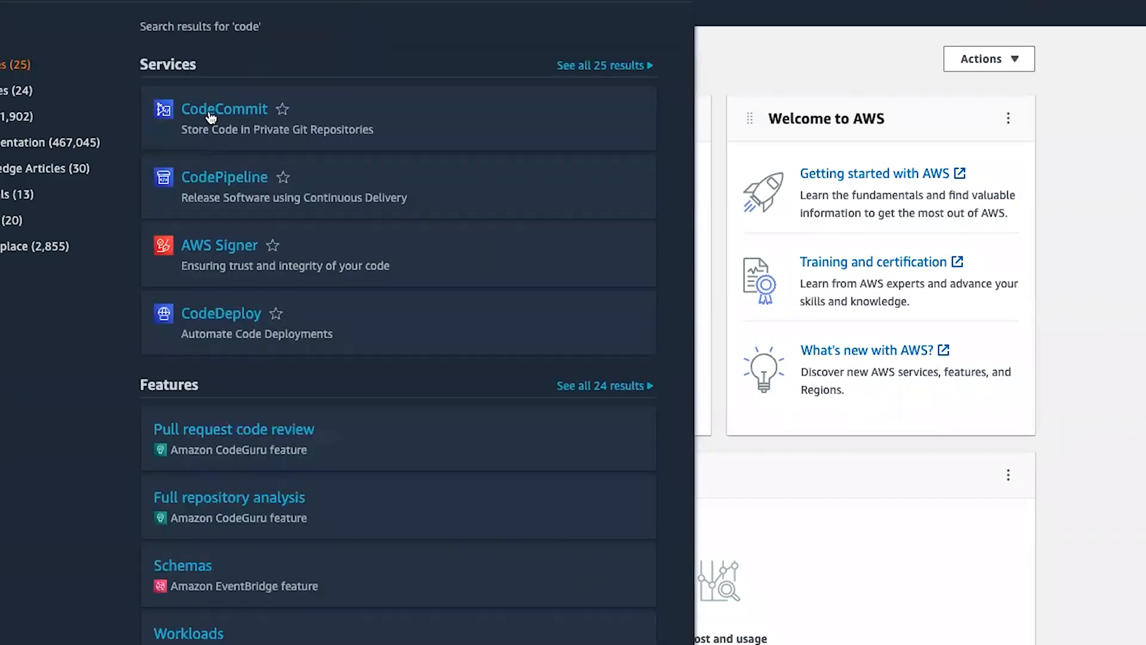
{"action": "left_click", "coordinate": [210, 114]}
{"action": "left_click", "coordinate": [1141, 98]}
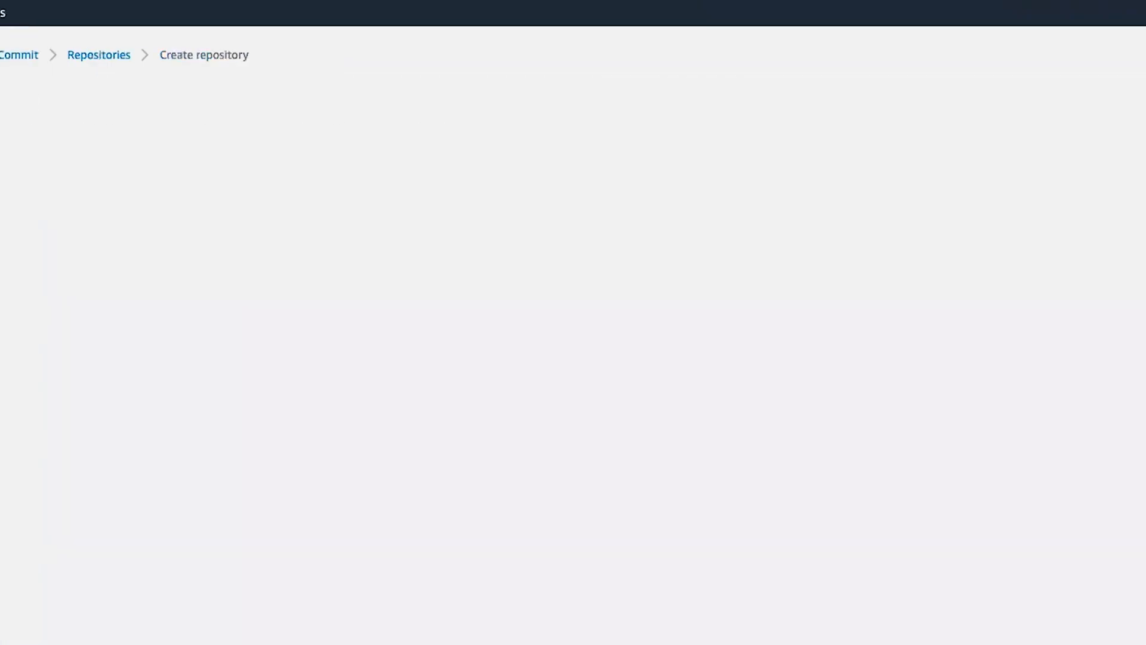
{"action": "left_click", "coordinate": [121, 263]}
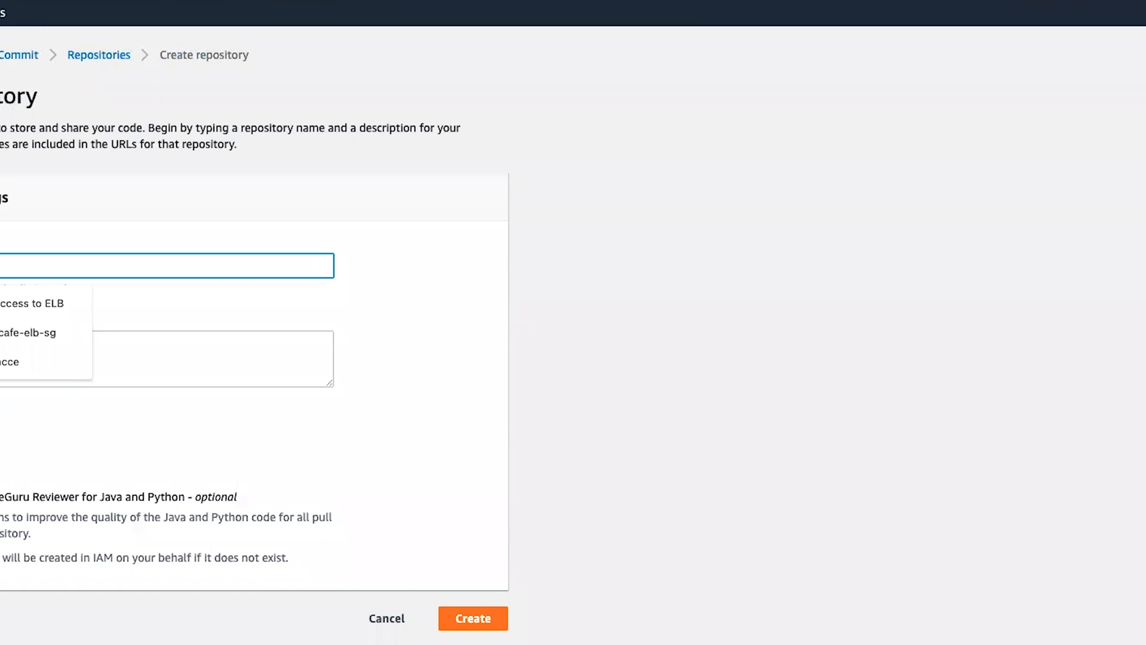
{"action": "left_click", "coordinate": [375, 616]}
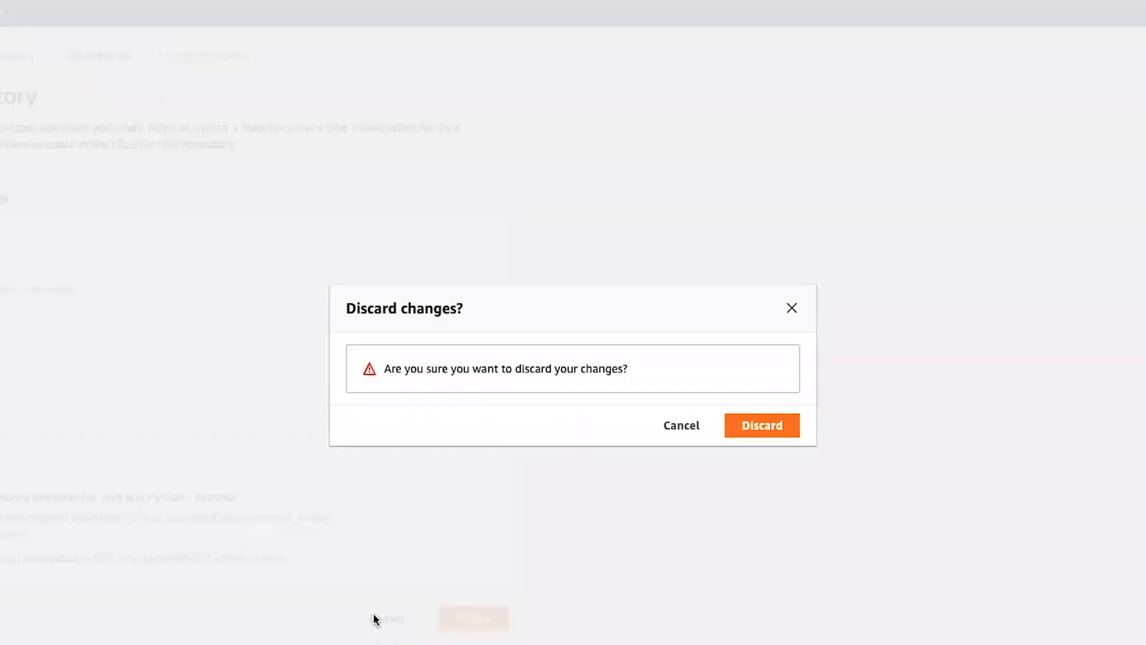
{"action": "left_click", "coordinate": [681, 425]}
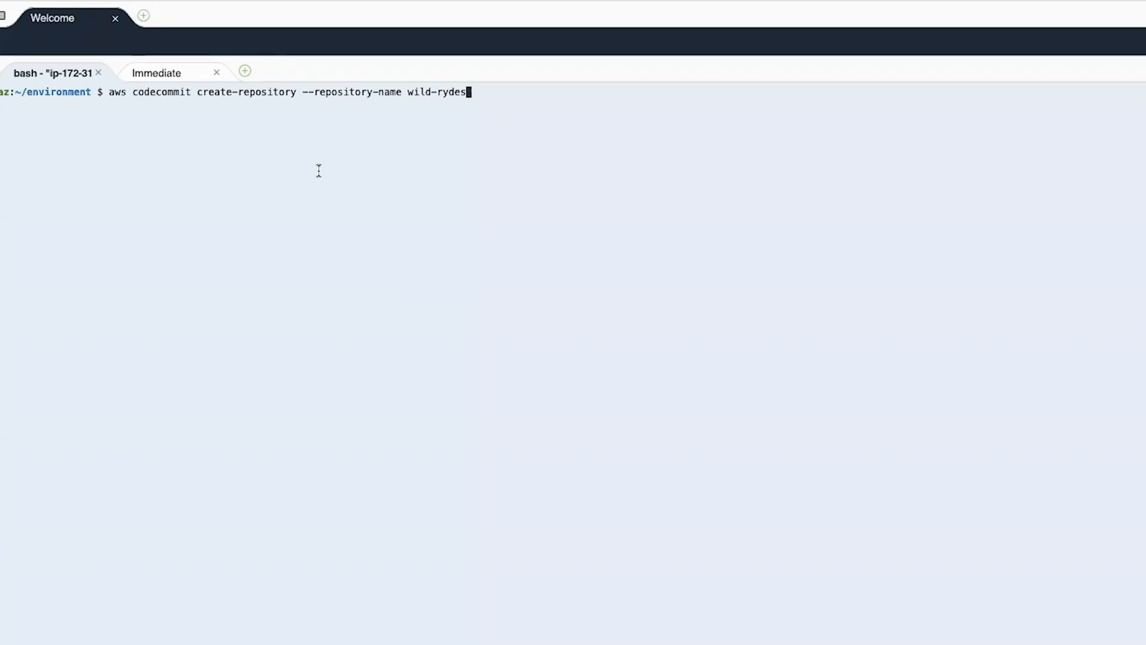
- Run the create-repository command in Cloud9, then open the new wild-rydes repository in CodeCommit
{"action": "key", "text": "Return"}
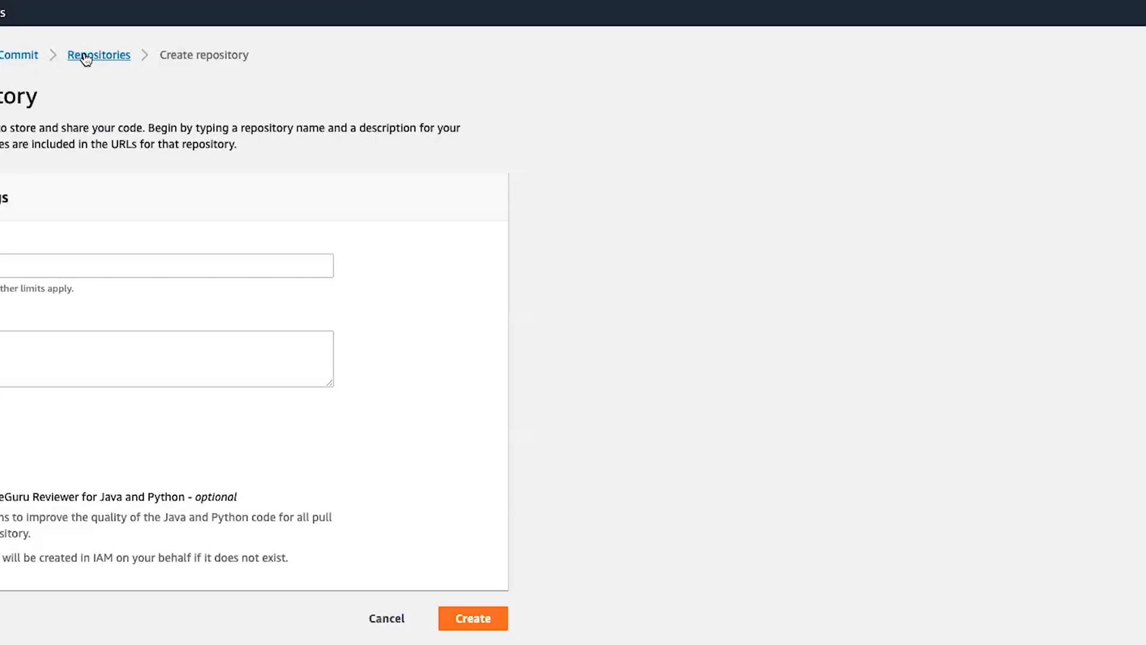
{"action": "left_click", "coordinate": [86, 57]}
{"action": "left_click", "coordinate": [621, 101]}
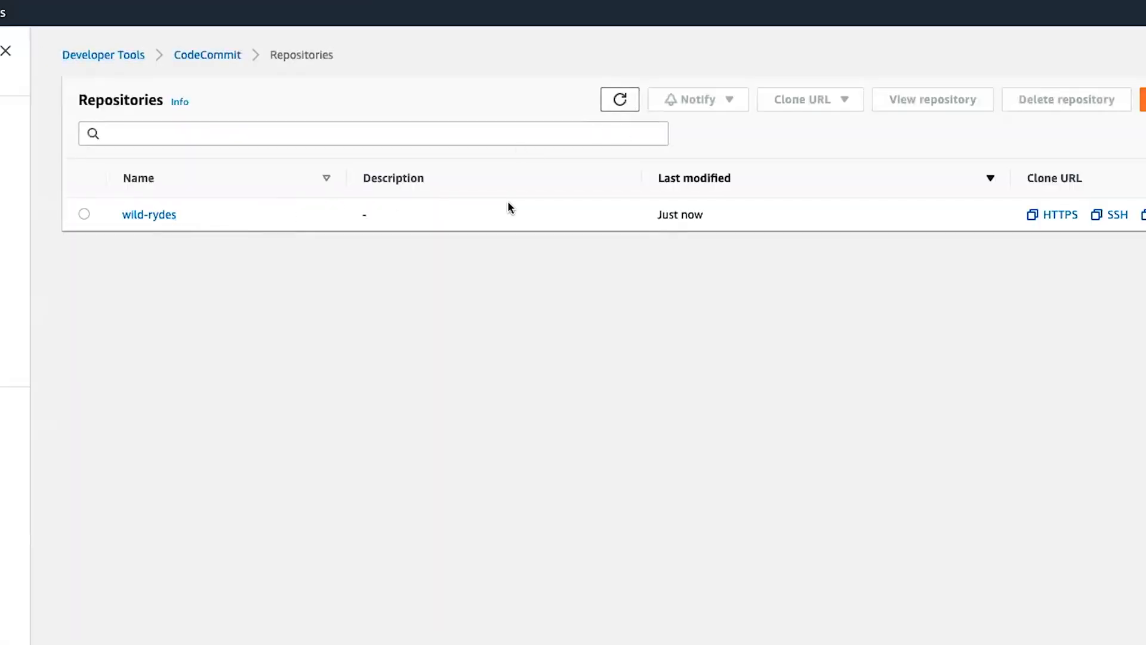
{"action": "left_click", "coordinate": [150, 214]}
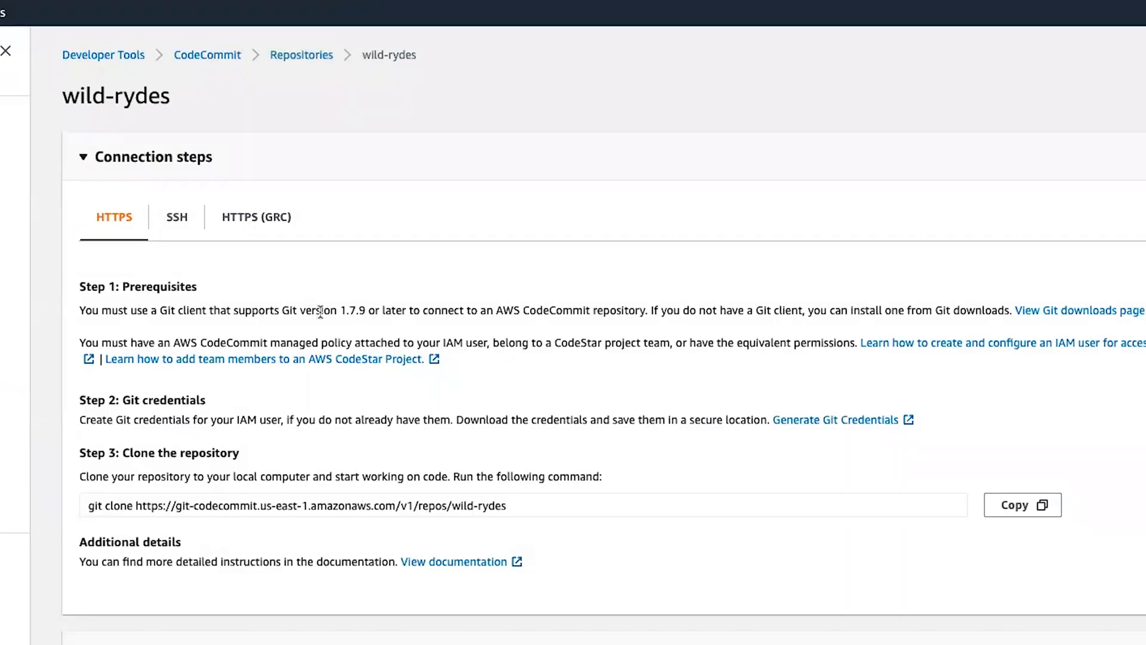
{"action": "scroll", "coordinate": [174, 293], "scroll_direction": "down", "scroll_amount": 3}
{"action": "scroll", "coordinate": [175, 295], "scroll_direction": "up", "scroll_amount": 2}
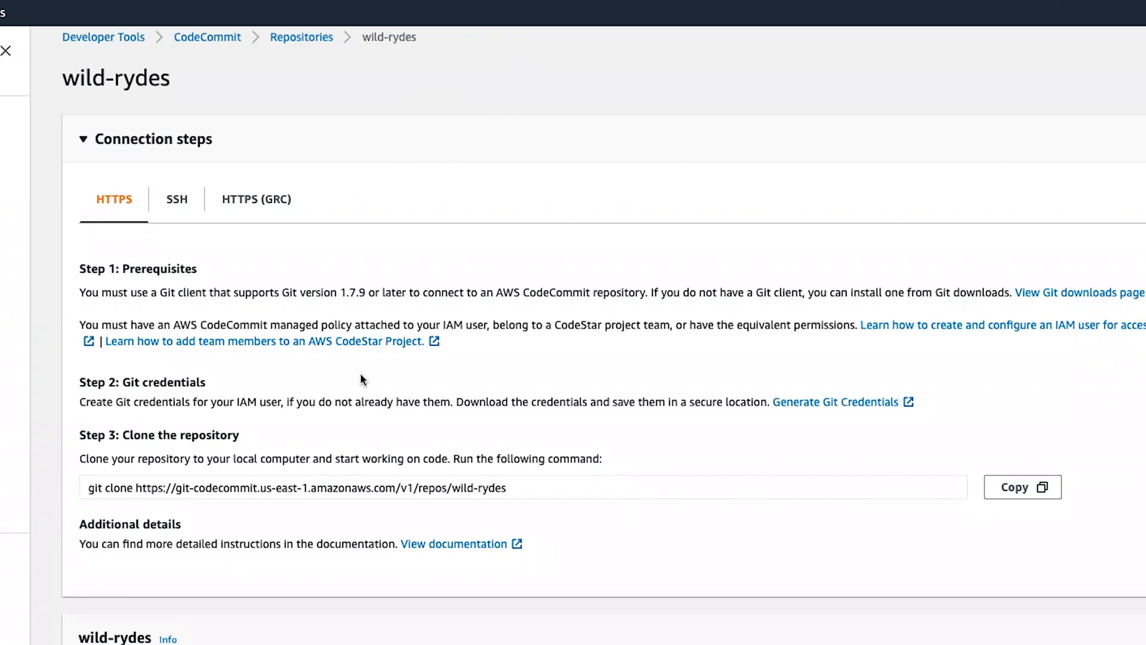
{"action": "scroll", "coordinate": [360, 376], "scroll_direction": "down", "scroll_amount": 2}
{"action": "scroll", "coordinate": [360, 377], "scroll_direction": "up", "scroll_amount": 2}
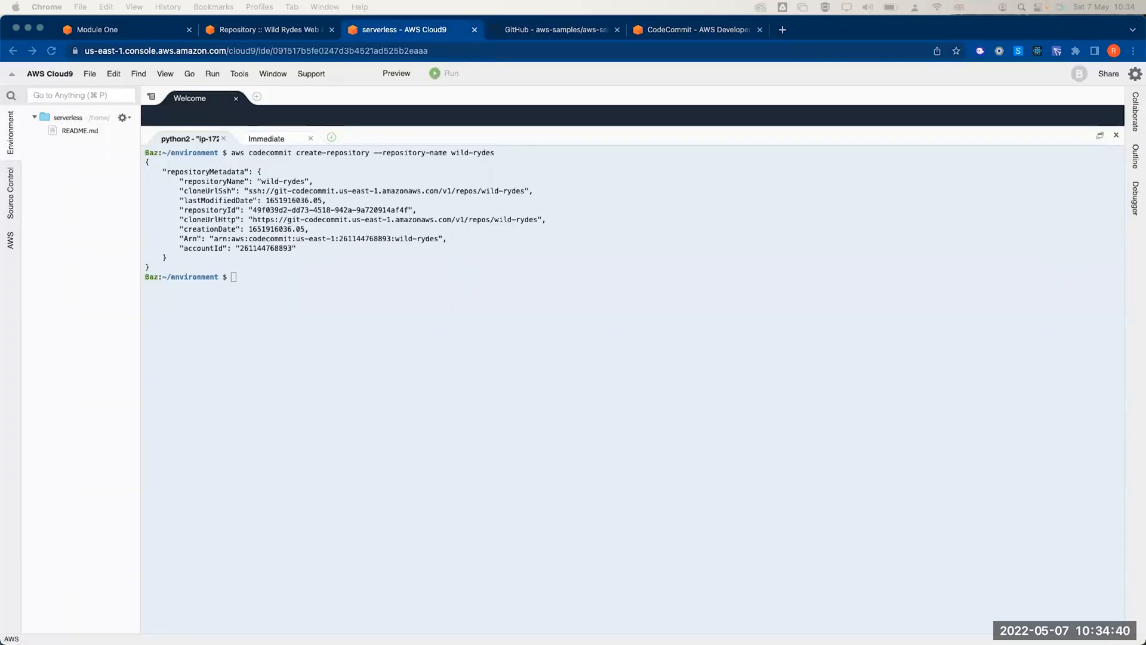
- Run the workshop's git clone command in Cloud9 and browse its workshop and static folders
{"action": "left_click", "coordinate": [264, 392]}
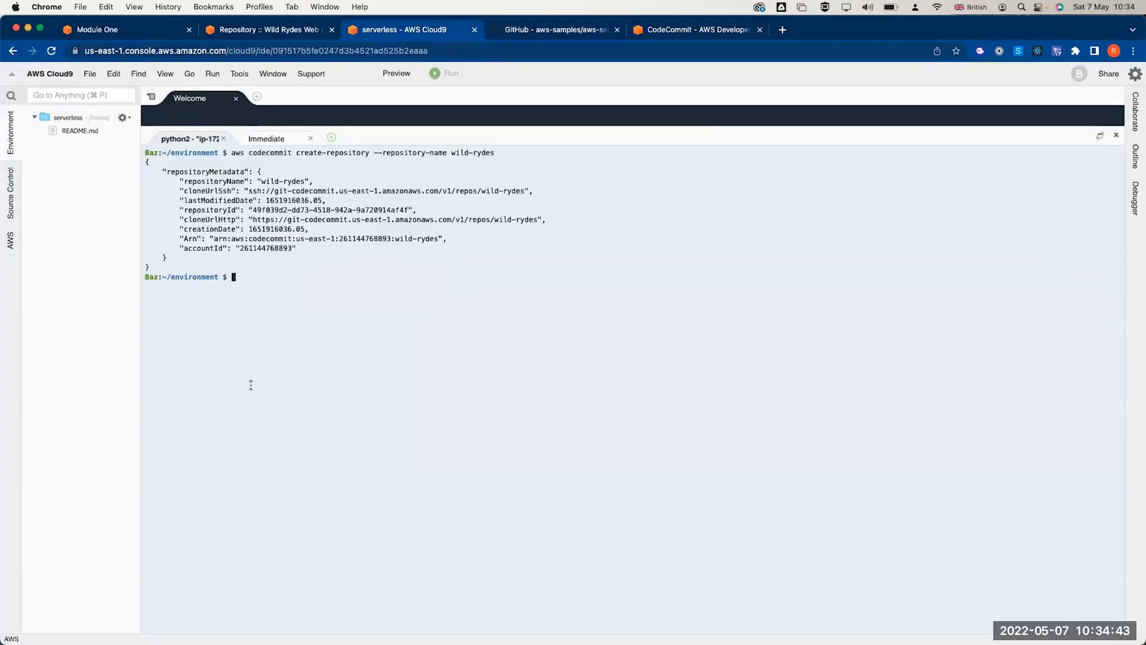
{"action": "type", "text": "git clone https://github.com/aws-samples/aws-serverless-webapp-workshop.git"}
{"action": "key", "text": "Return"}
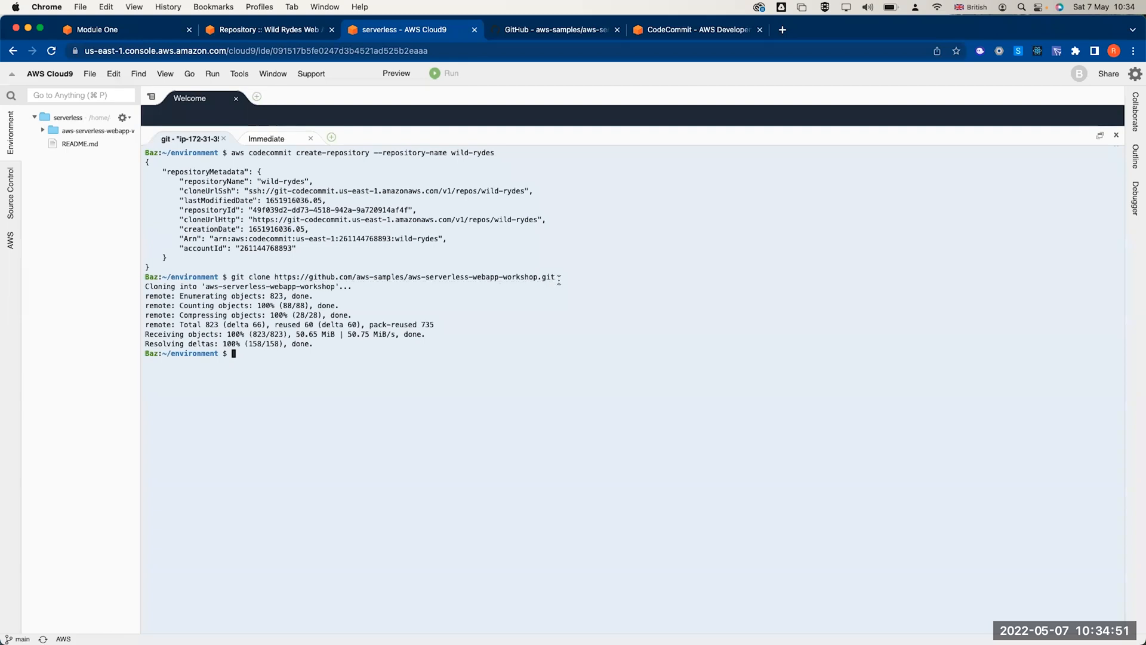
{"action": "left_click", "coordinate": [43, 129]}
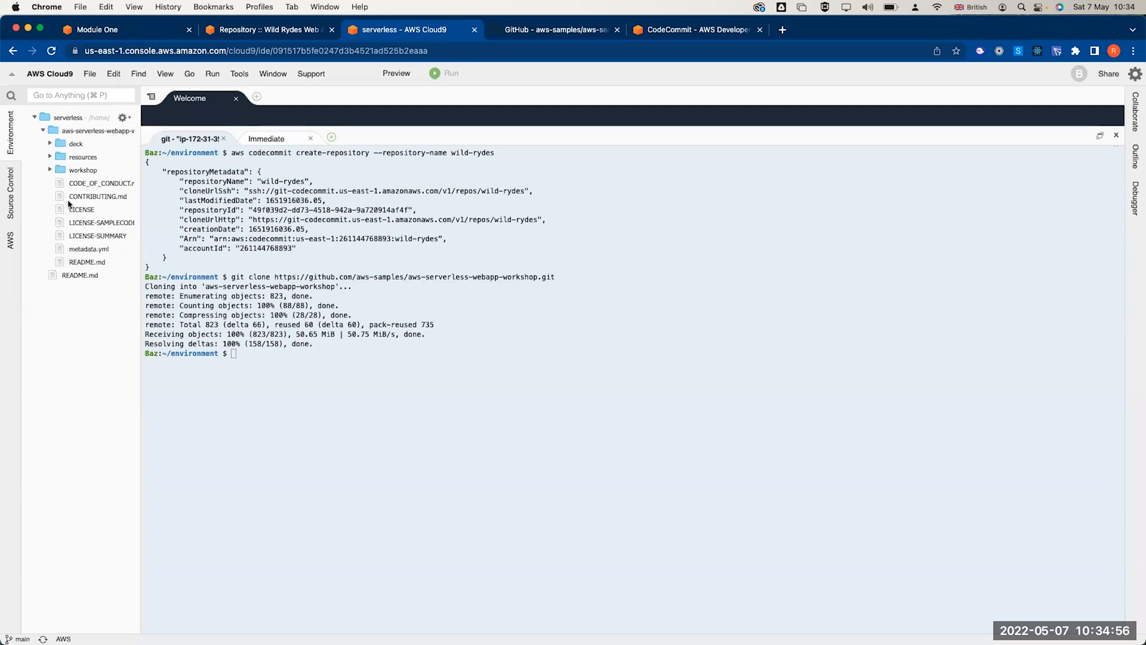
{"action": "left_click", "coordinate": [50, 172]}
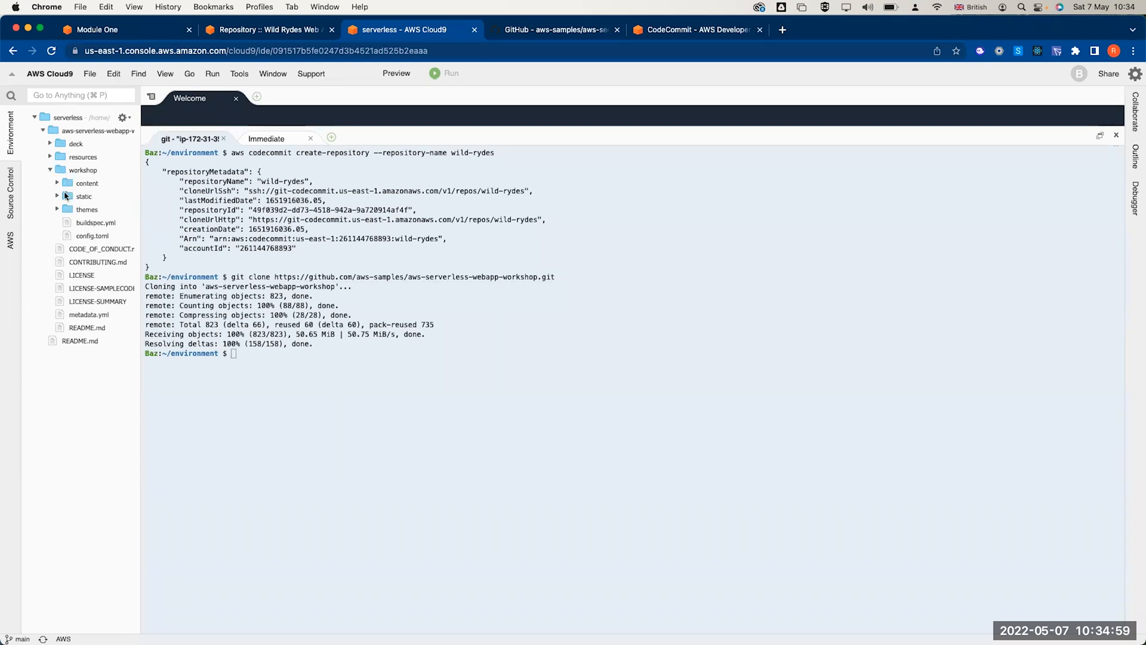
{"action": "left_click", "coordinate": [58, 196]}
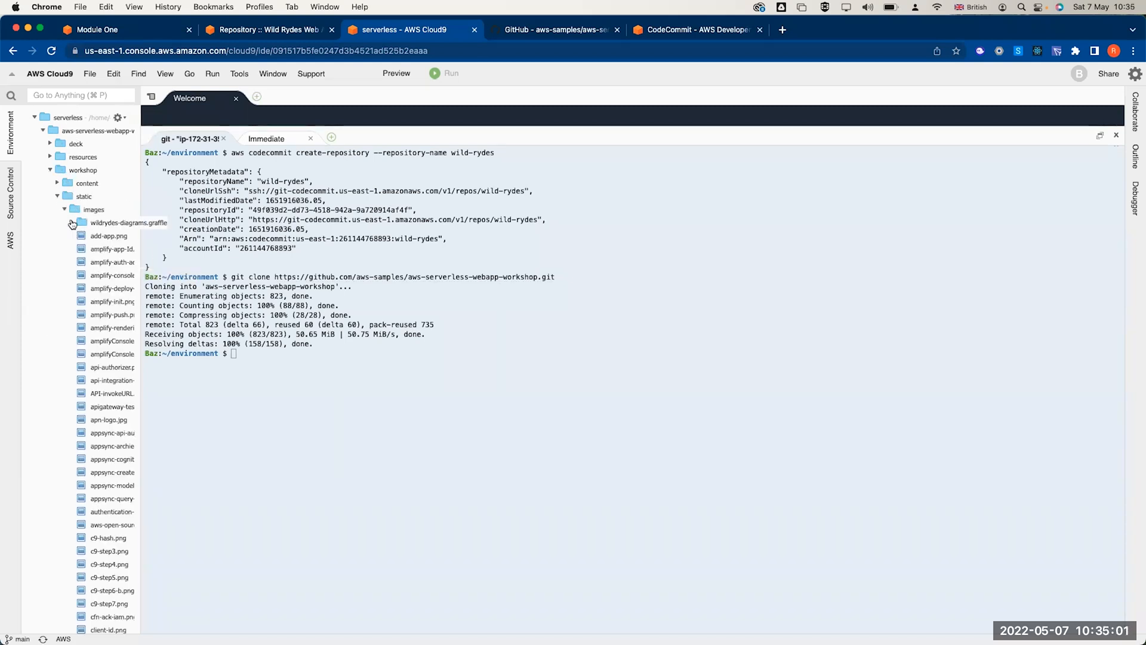
{"action": "left_click", "coordinate": [65, 210]}
- Change into aws-serverless-webapp-workshop using 'cd aws' with Tab completion
{"action": "left_click", "coordinate": [488, 423]}
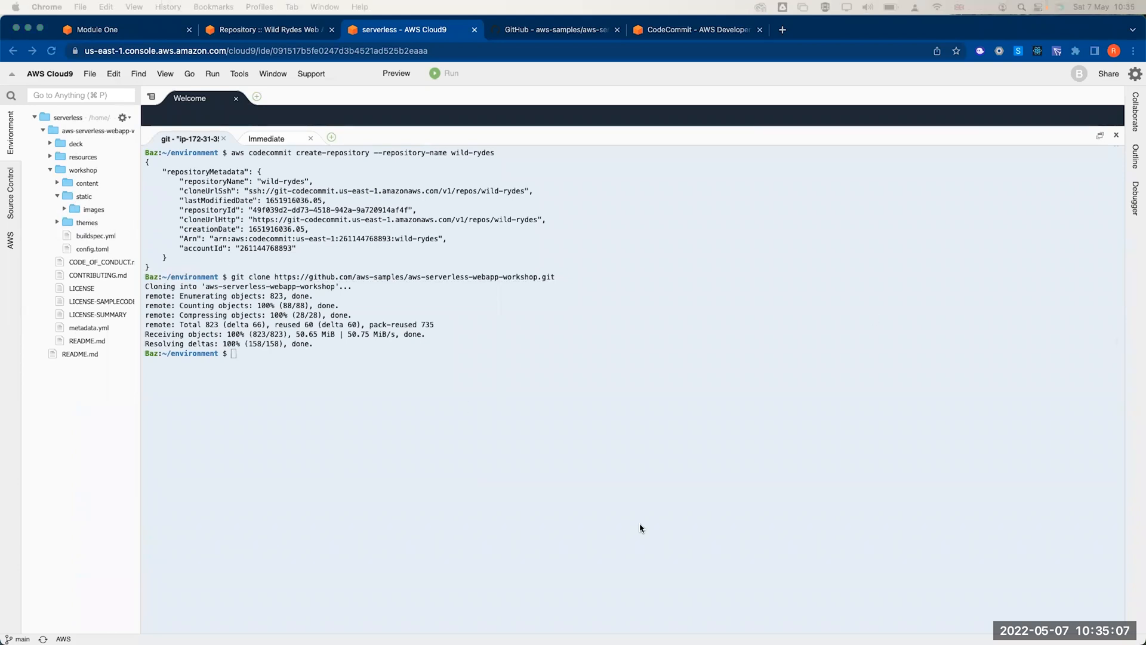
{"action": "type", "text": "cd "}
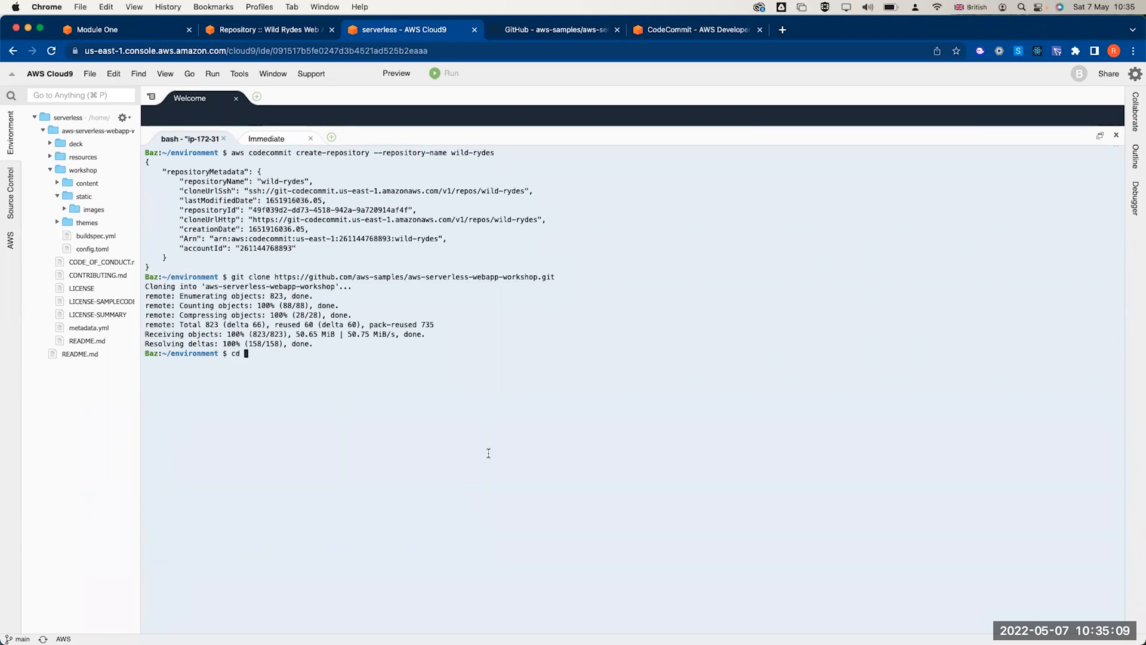
{"action": "type", "text": "aws"}
{"action": "key", "text": "Tab"}
{"action": "key", "text": "Return"}
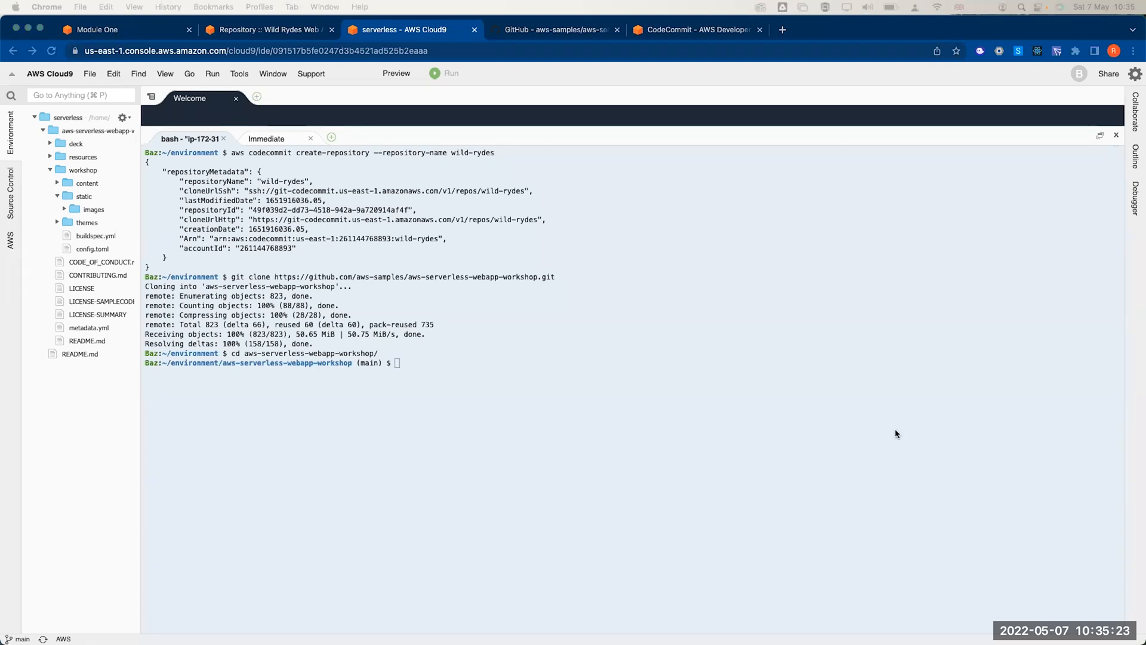
{"action": "left_click", "coordinate": [568, 436]}
- Install git-subtree with yum, then split resources/code/WildRydesVue into a new WildRydesVue branch
{"action": "type", "text": "sudo yum install git-subtree -y"}
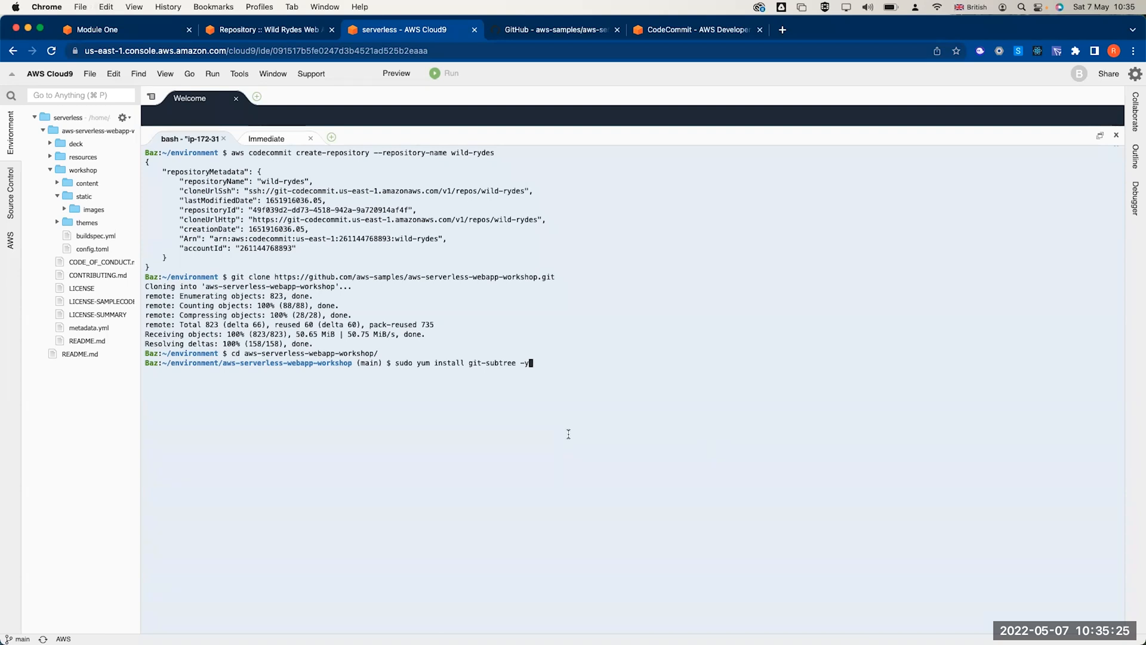
{"action": "key", "text": "Return"}
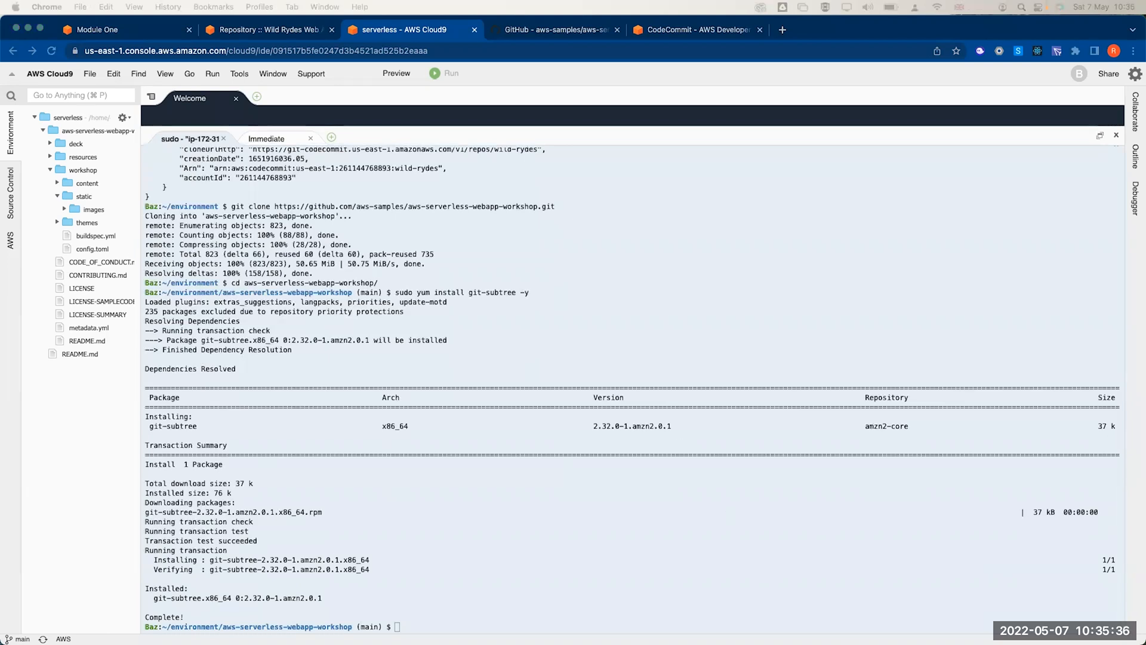
{"action": "left_click", "coordinate": [382, 566]}
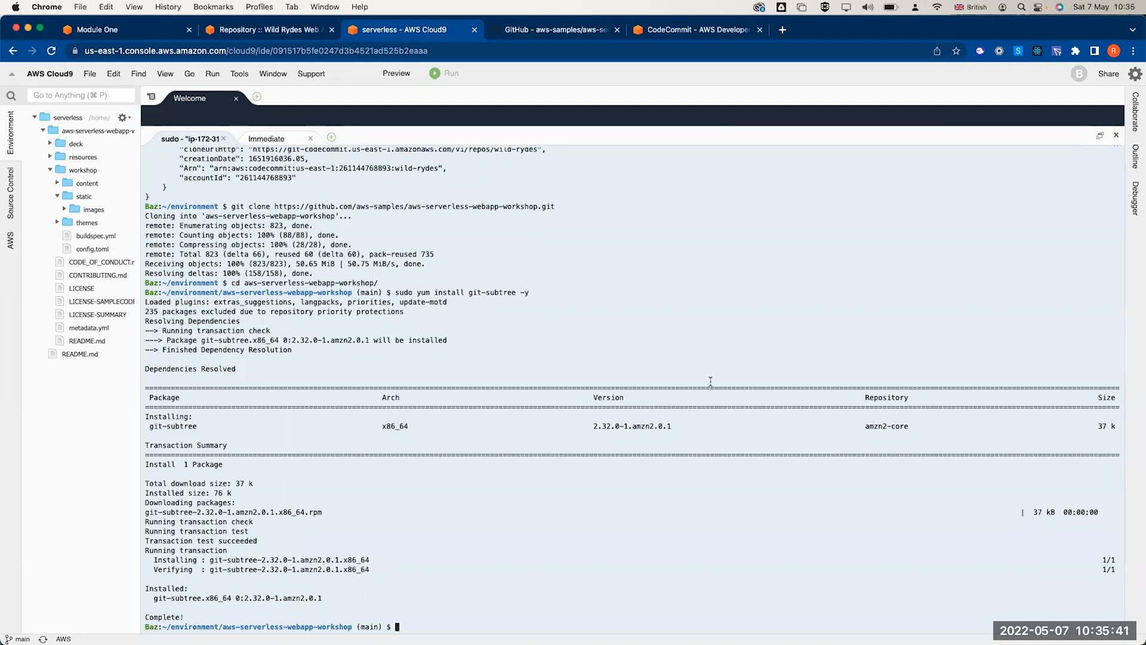
{"action": "type", "text": "git subtree split -P resources/code/WildRydesVue -b WildRydesVue"}
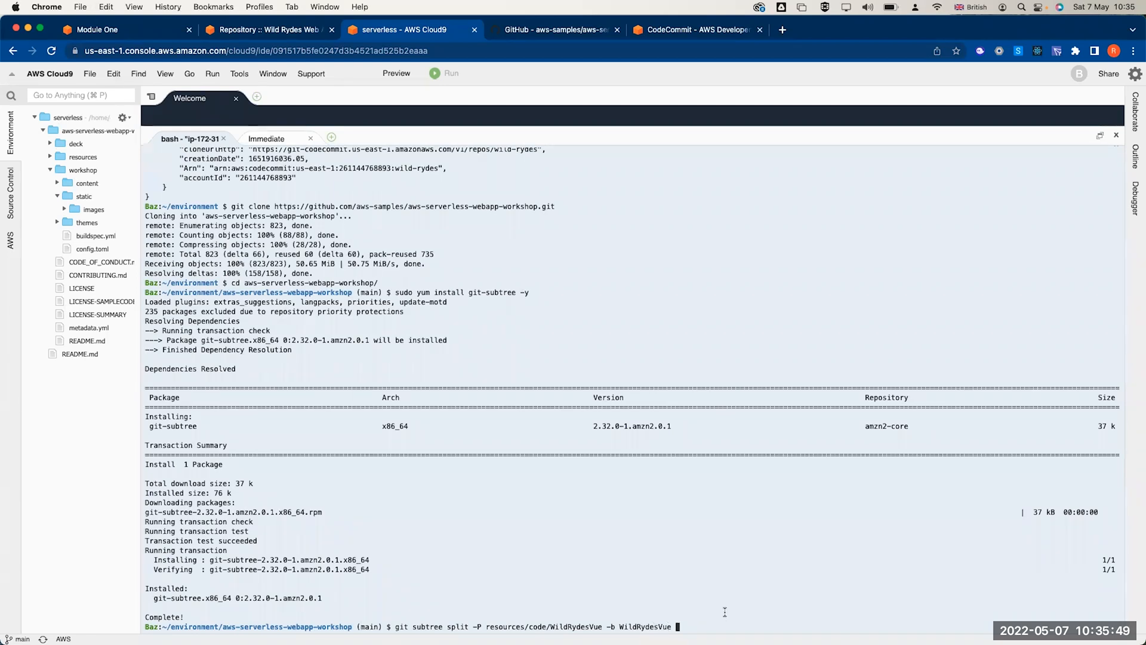
{"action": "key", "text": "Return"}
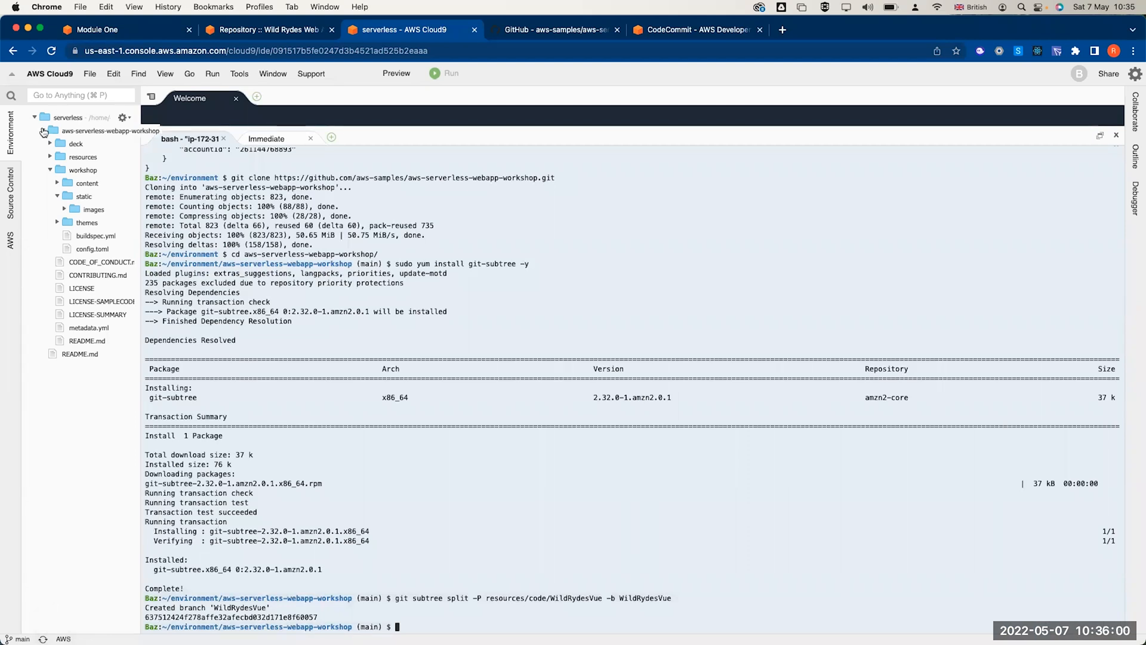
{"action": "double_click", "coordinate": [70, 131]}
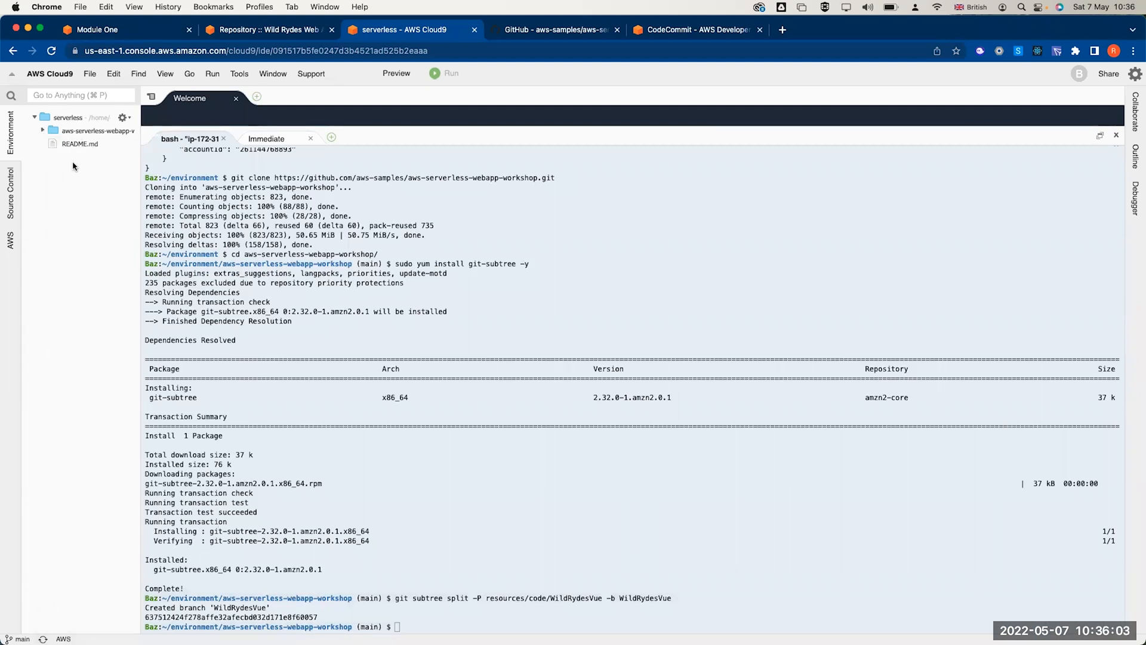
- Create a wild-rydes folder beside the workshop with mkdir ../wild-rydes
{"action": "left_click", "coordinate": [477, 621]}
{"action": "type", "text": "mkdir ../wild0"}
{"action": "key", "text": "BackSpace"}
{"action": "type", "text": "ry"}
{"action": "key", "text": "BackSpace"}
{"action": "key", "text": "BackSpace"}
{"action": "type", "text": "-rydes"}
{"action": "key", "text": "Return"}
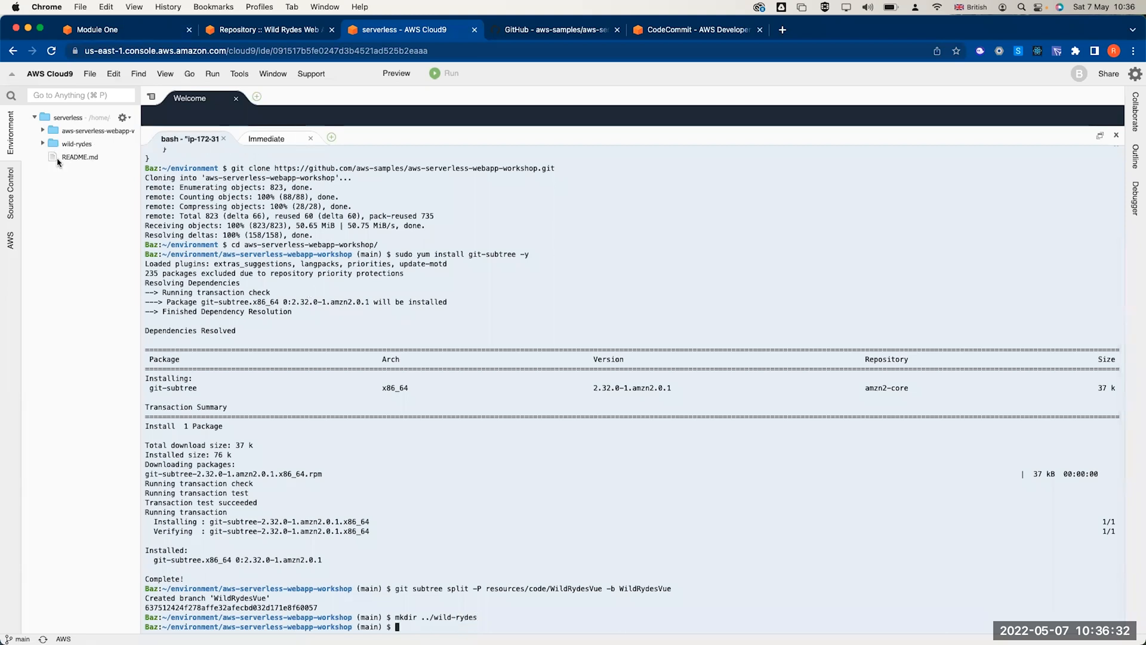
- Move into ../wild-rydes and initialise an empty Git repository with git init
{"action": "type", "text": "cd ../w"}
{"action": "key", "text": "Tab"}
{"action": "key", "text": "Return"}
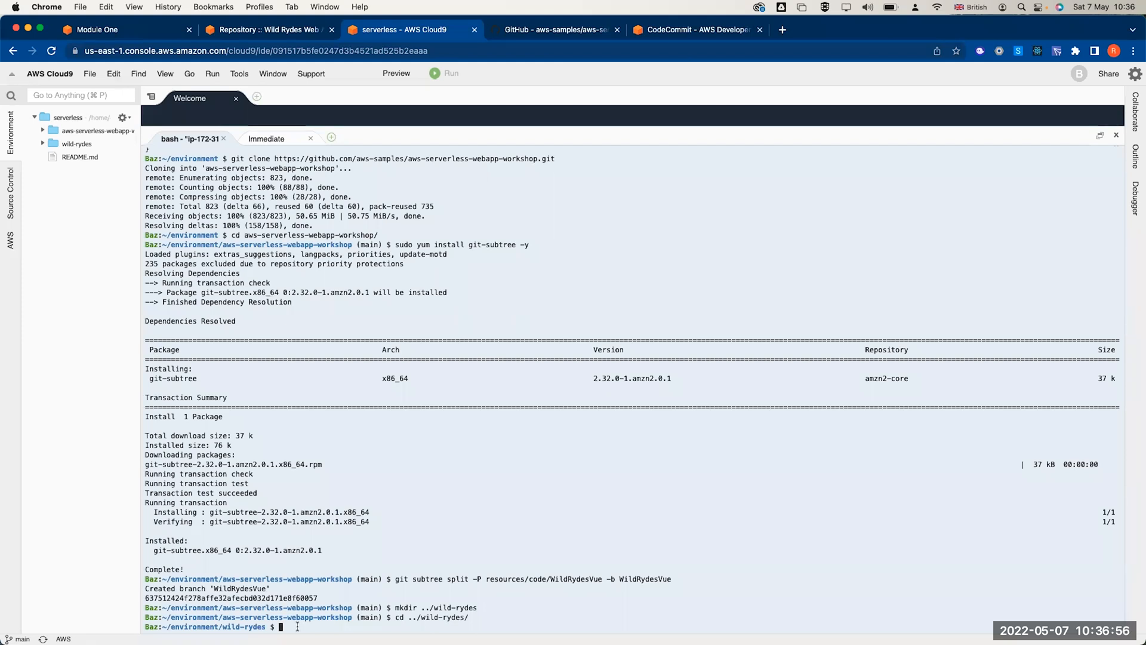
{"action": "type", "text": "git init"}
{"action": "key", "text": "Return"}
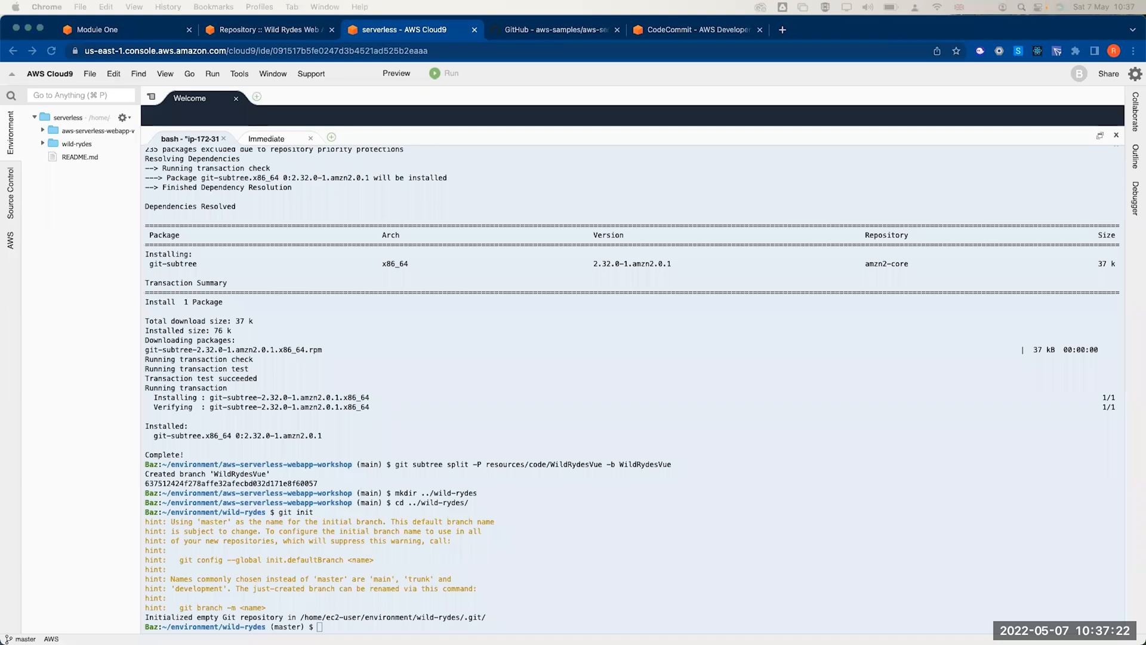
- Pull the WildRydesVue branch from ../aws-serverless-webapp-workshop into the wild-rydes repository
{"action": "left_click", "coordinate": [347, 628]}
{"action": "type", "text": "git pull ../aws-serverless-webapp-workshop WildRydesVue"}
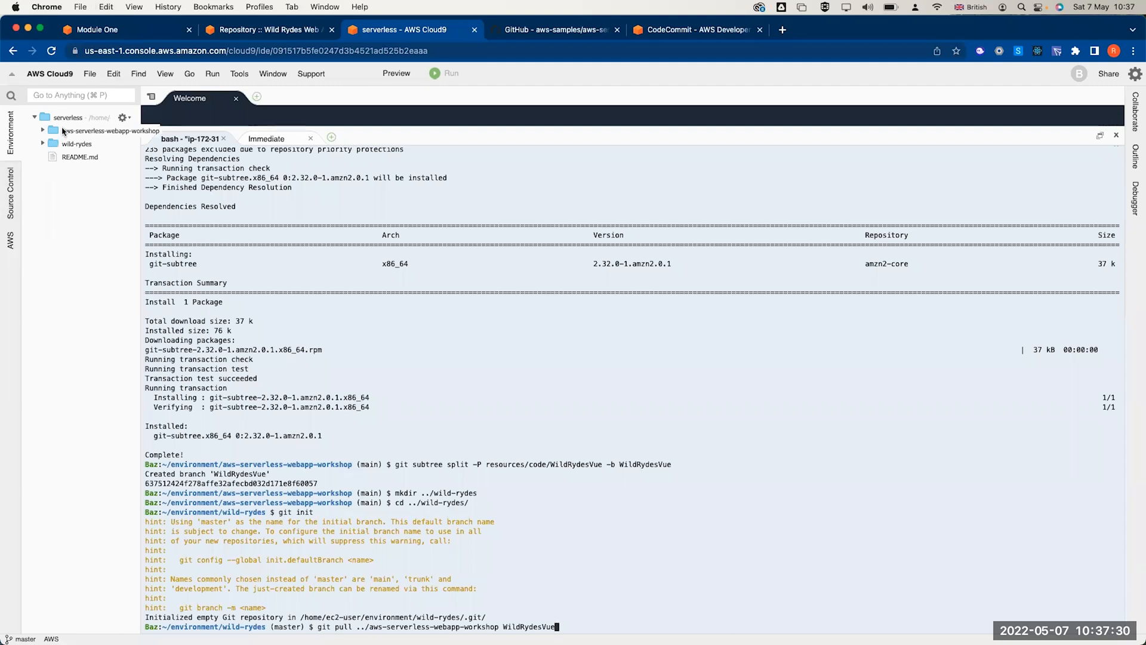
{"action": "double_click", "coordinate": [530, 630]}
{"action": "left_click", "coordinate": [655, 609]}
{"action": "key", "text": "Return"}
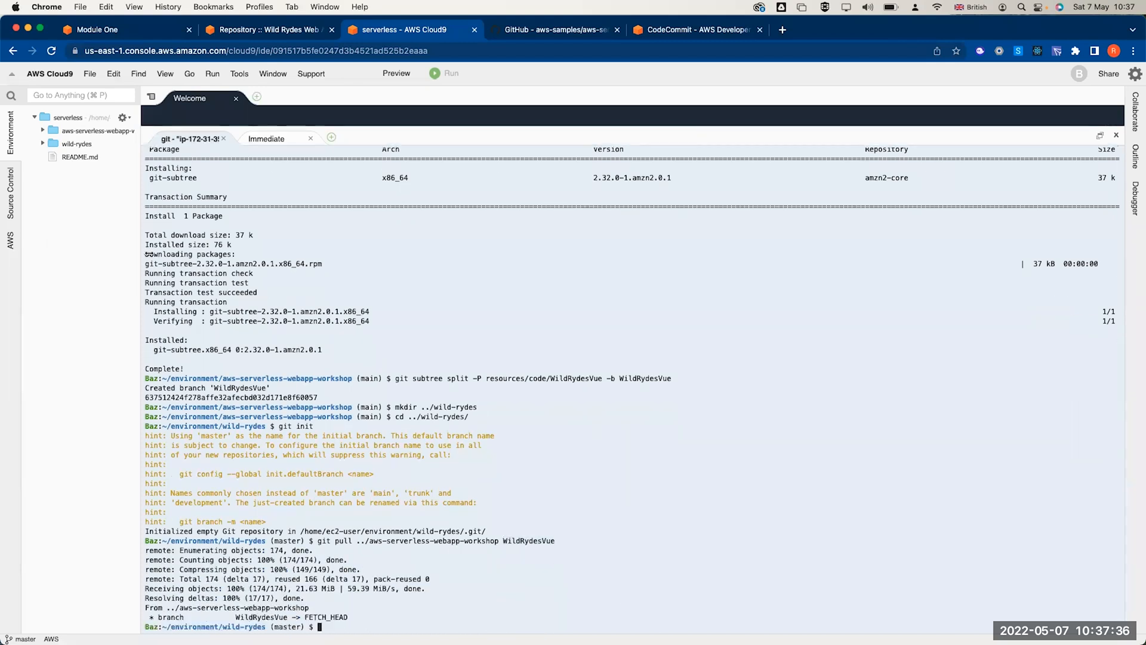
- Expand wild-rydes, src and public in the file tree to inspect the pulled files
{"action": "left_click", "coordinate": [43, 144]}
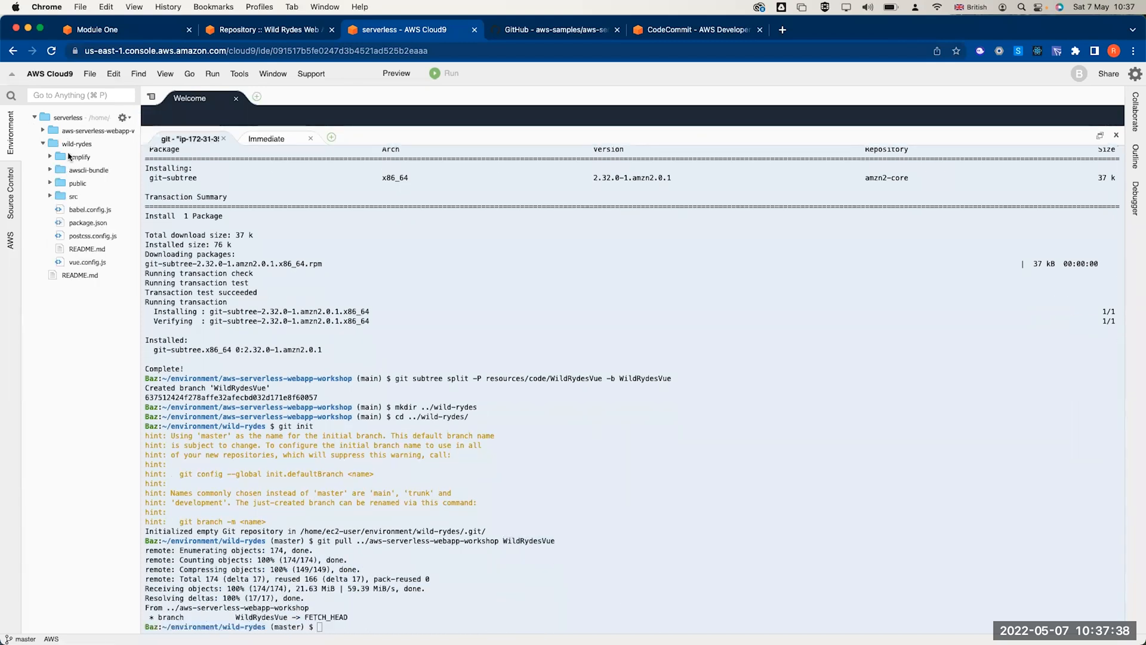
{"action": "left_click", "coordinate": [51, 196]}
{"action": "left_click", "coordinate": [60, 183]}
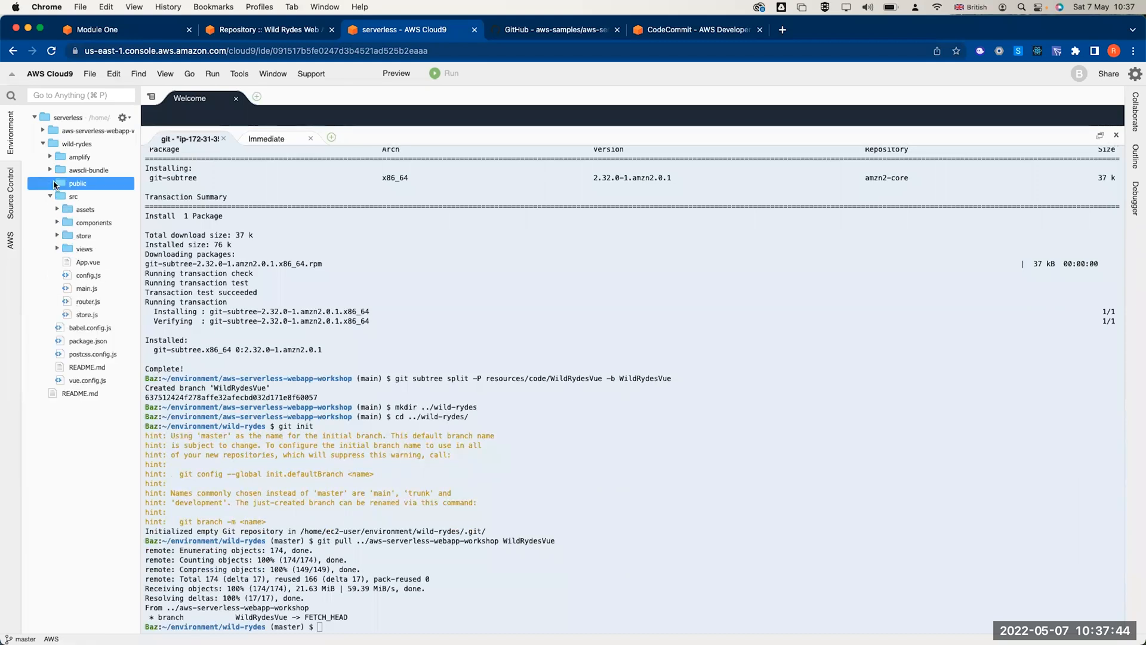
{"action": "left_click", "coordinate": [51, 183]}
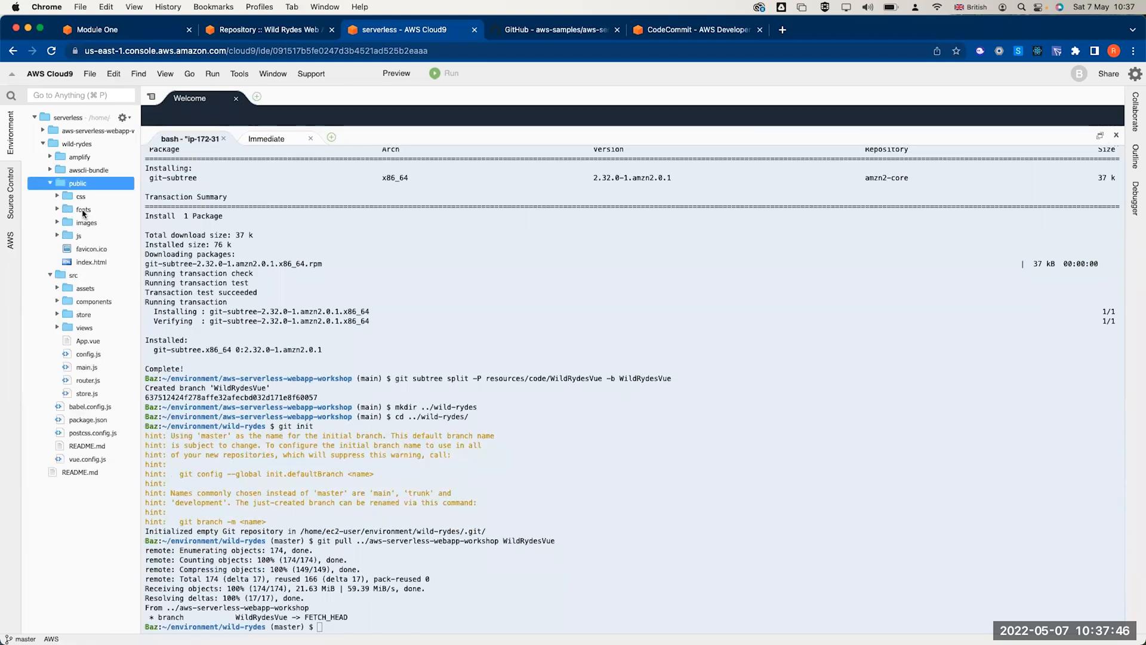
{"action": "left_click", "coordinate": [75, 265]}
{"action": "left_click", "coordinate": [43, 144]}
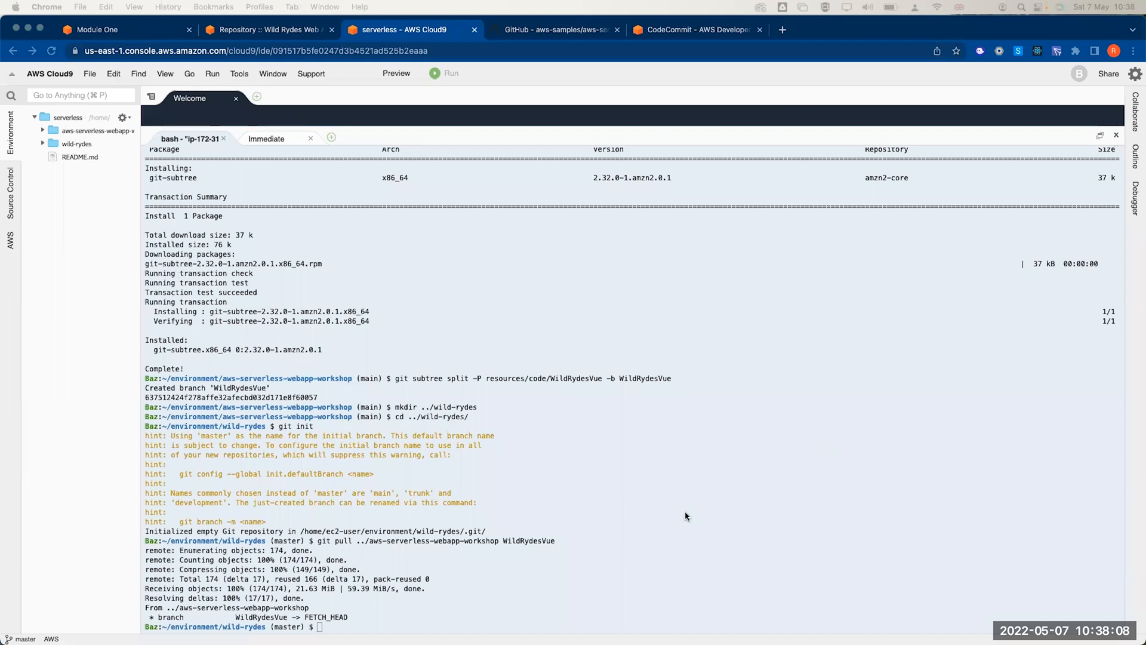
- Add codecommit://wild-rydes as the origin remote of the wild-rydes repository
{"action": "left_click", "coordinate": [444, 603]}
{"action": "type", "text": "git remote add origin codecommit://wild-rydes"}
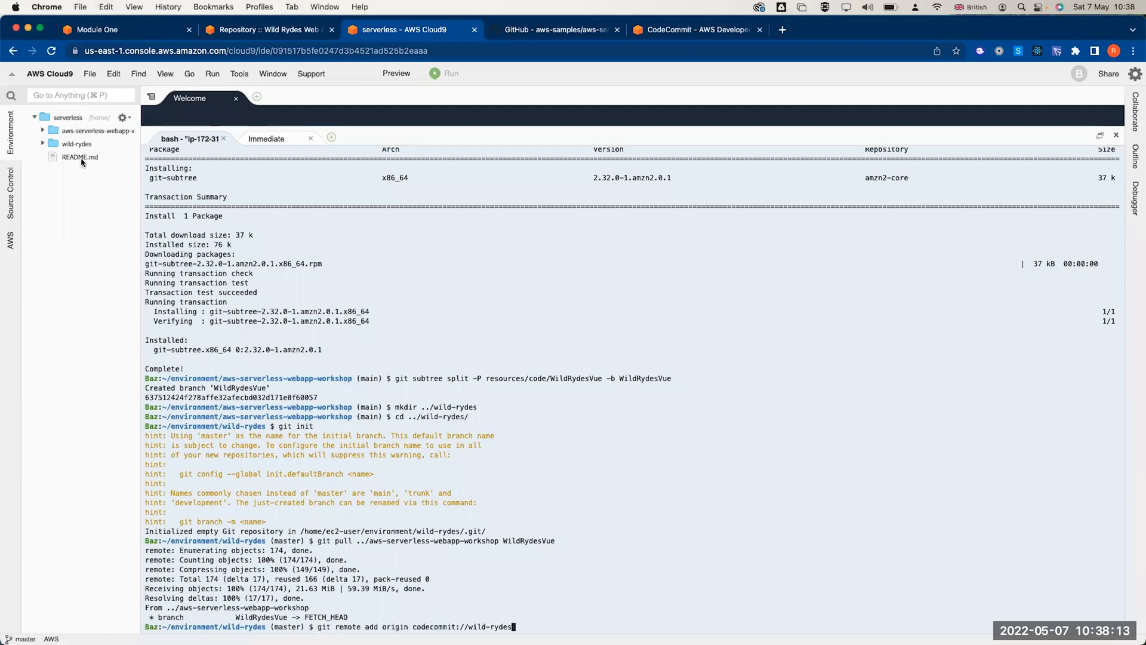
{"action": "left_click", "coordinate": [43, 144]}
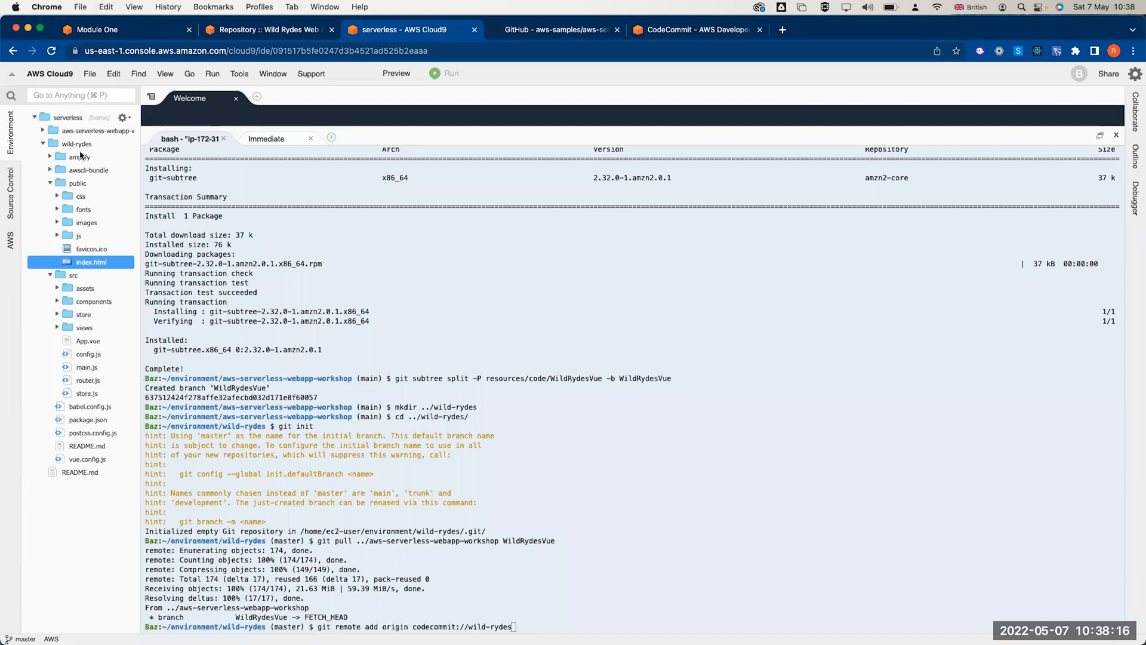
{"action": "left_click", "coordinate": [678, 31]}
{"action": "left_click", "coordinate": [581, 379]}
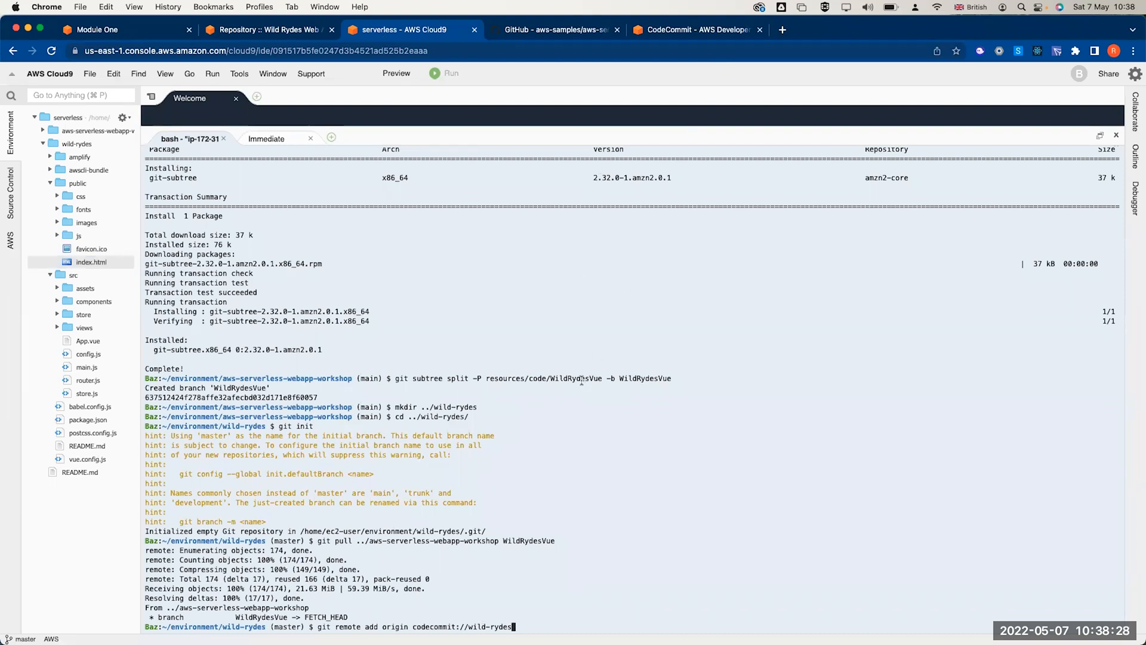
{"action": "key", "text": "Return"}
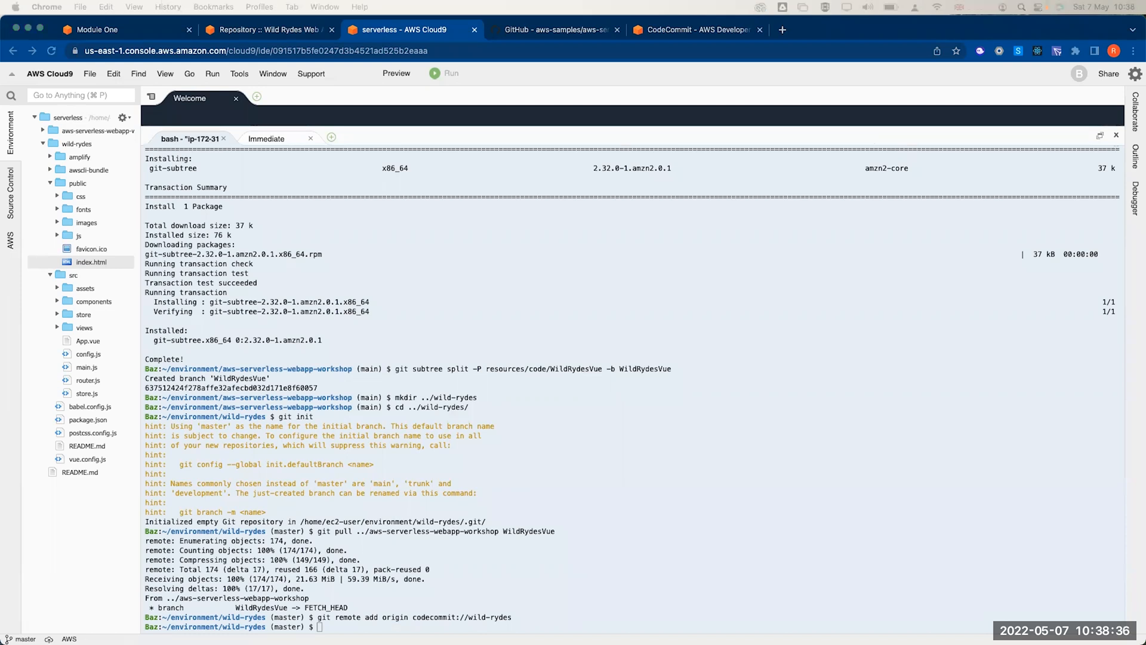
- Push master to origin with upstream tracking using git push -u origin master
{"action": "left_click", "coordinate": [414, 624]}
{"action": "type", "text": "git push -u origin master"}
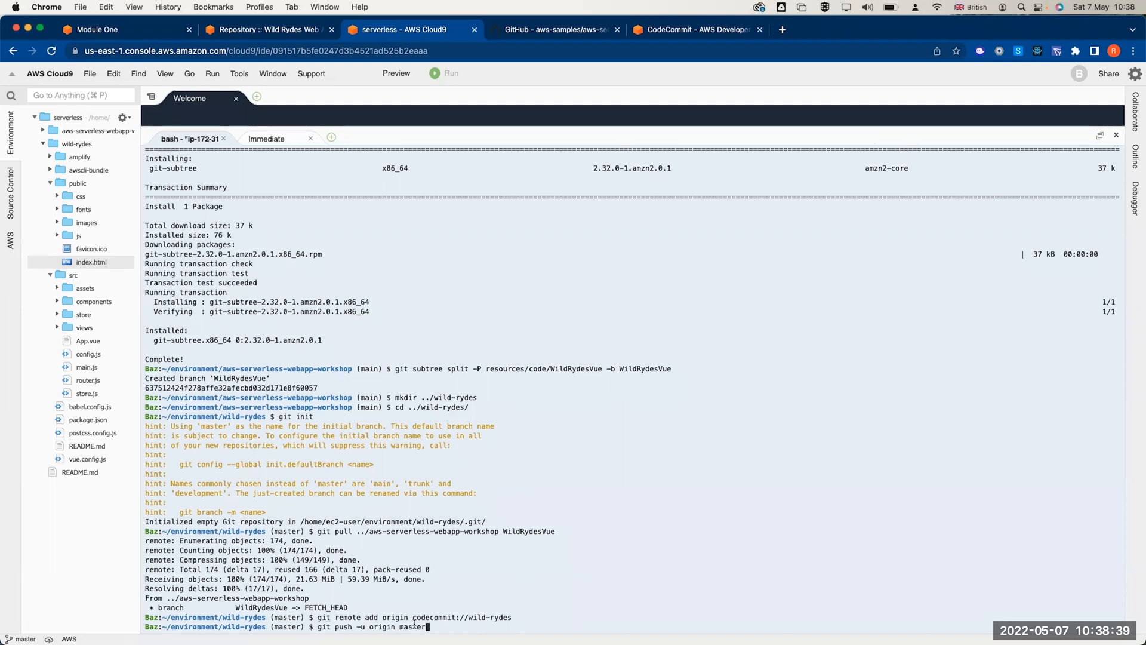
{"action": "key", "text": "Return"}
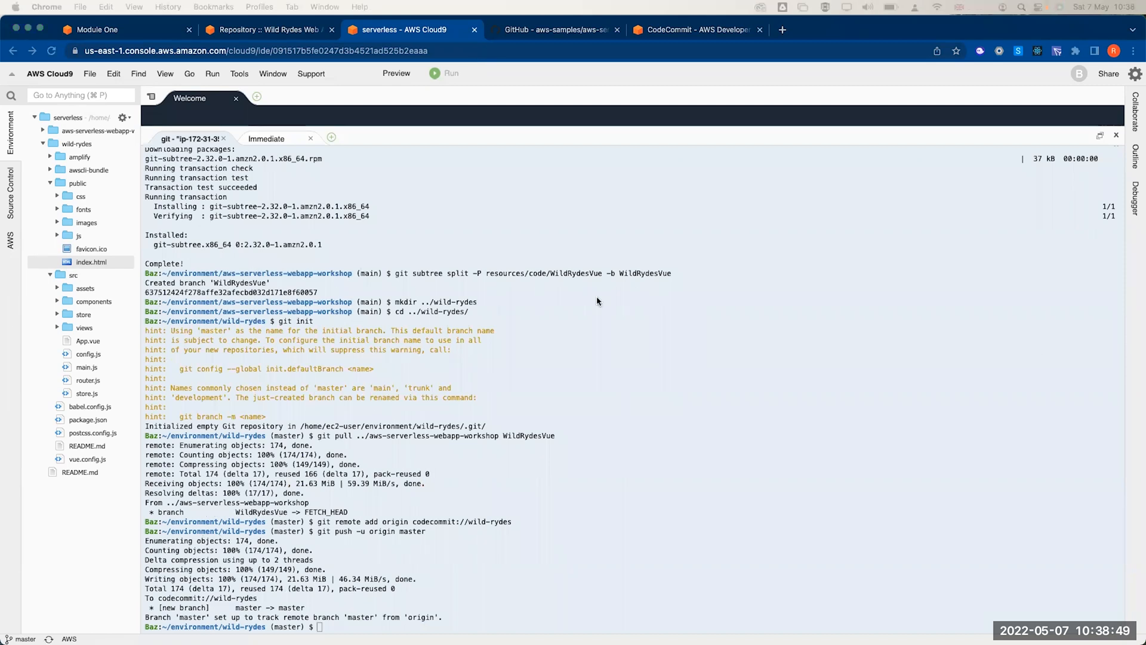
{"action": "left_click", "coordinate": [452, 287]}
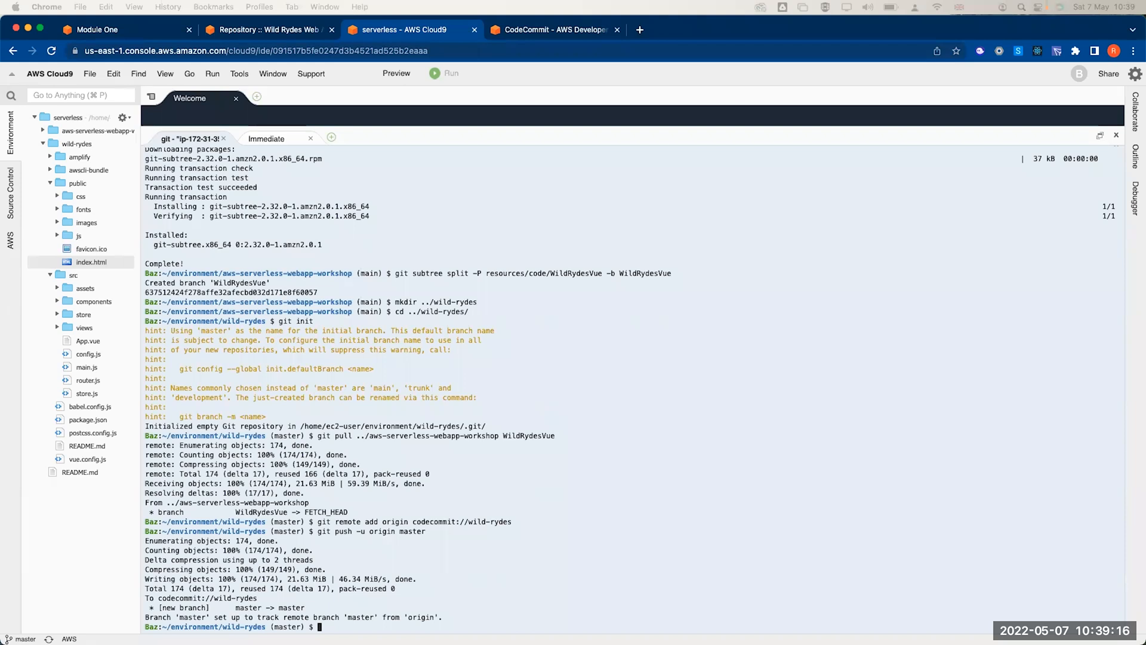
- Bring up the aws-serverless-webapp-workshop folder's actions and begin an rm command in the terminal
{"action": "left_click", "coordinate": [355, 601]}
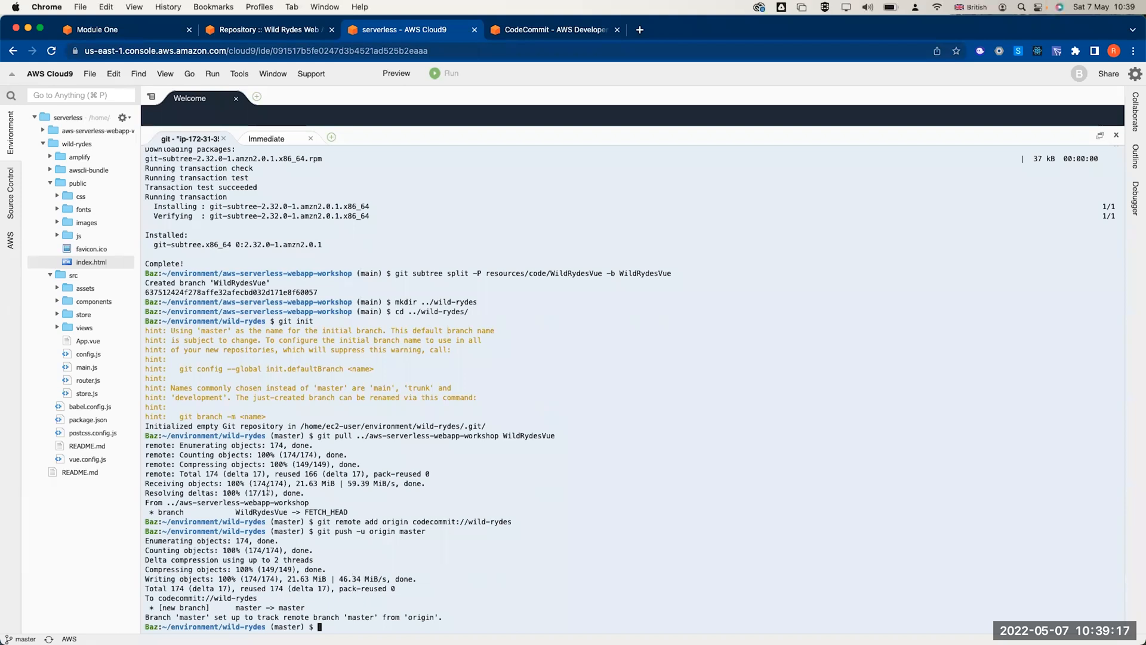
{"action": "left_click", "coordinate": [96, 132]}
{"action": "left_click", "coordinate": [96, 132]}
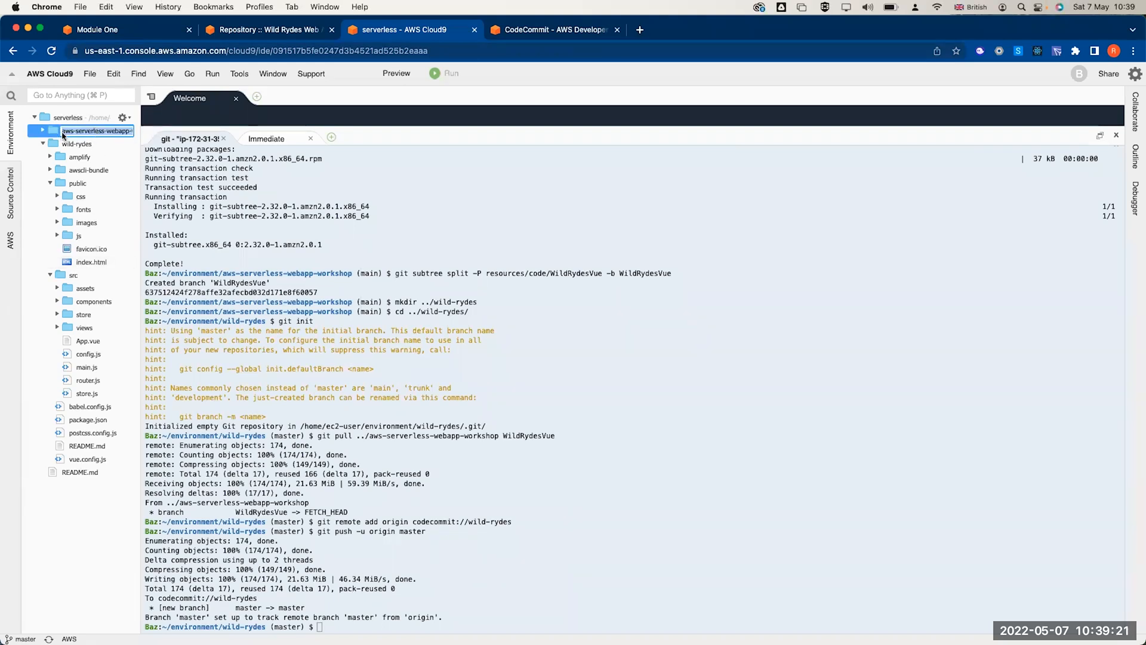
{"action": "right_click", "coordinate": [85, 133]}
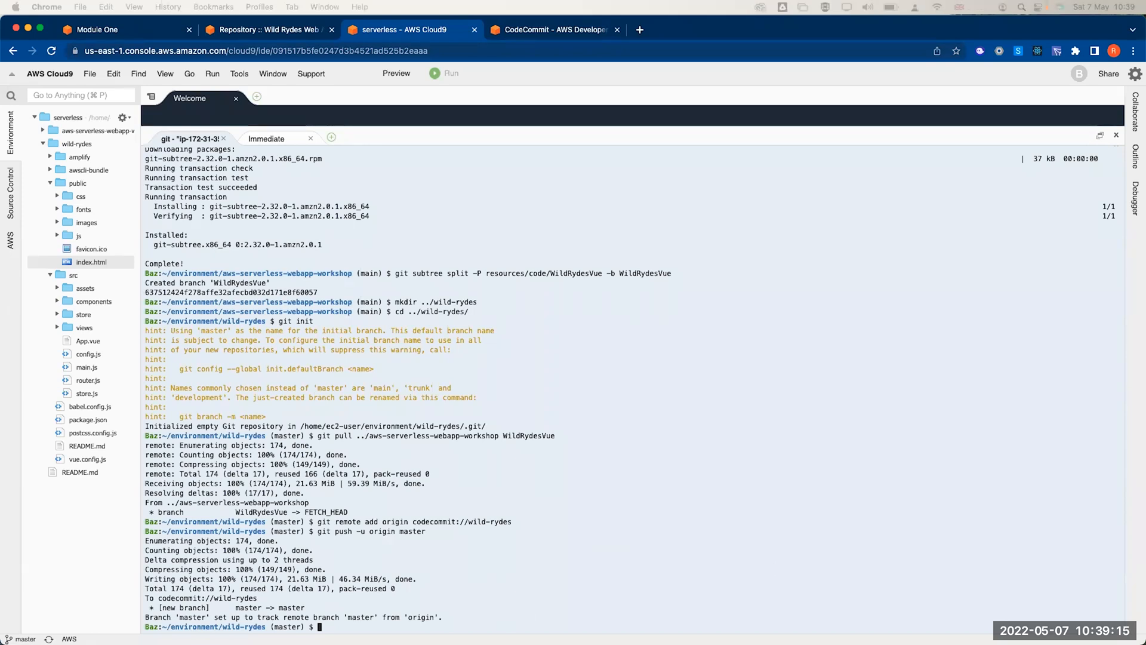
{"action": "left_click", "coordinate": [96, 131]}
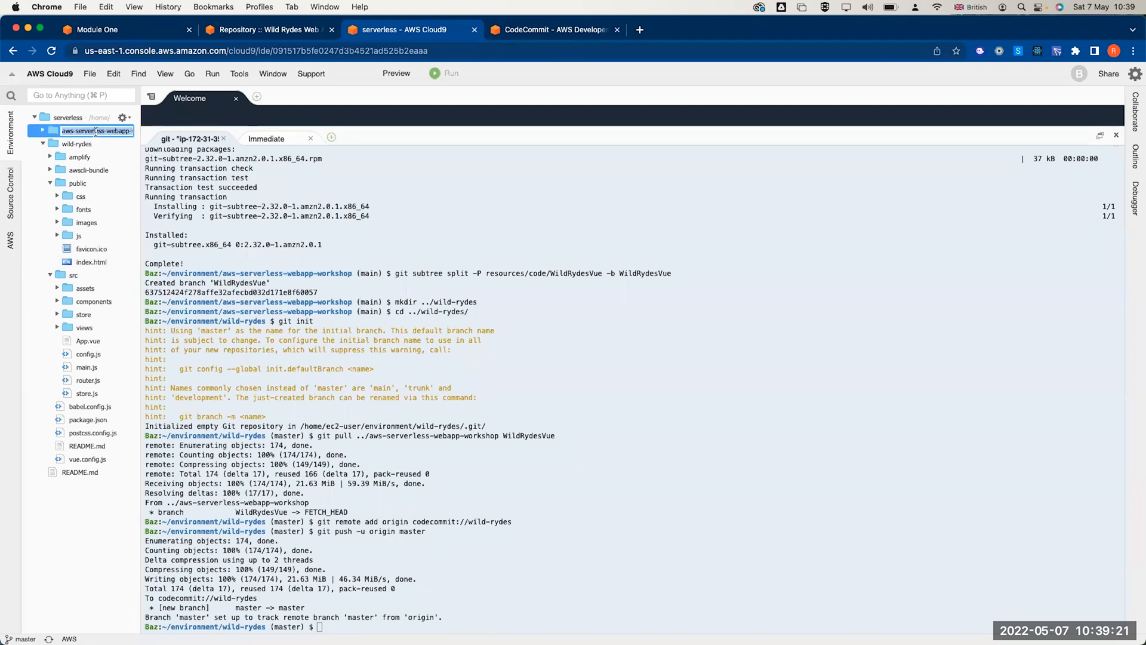
{"action": "right_click", "coordinate": [83, 132]}
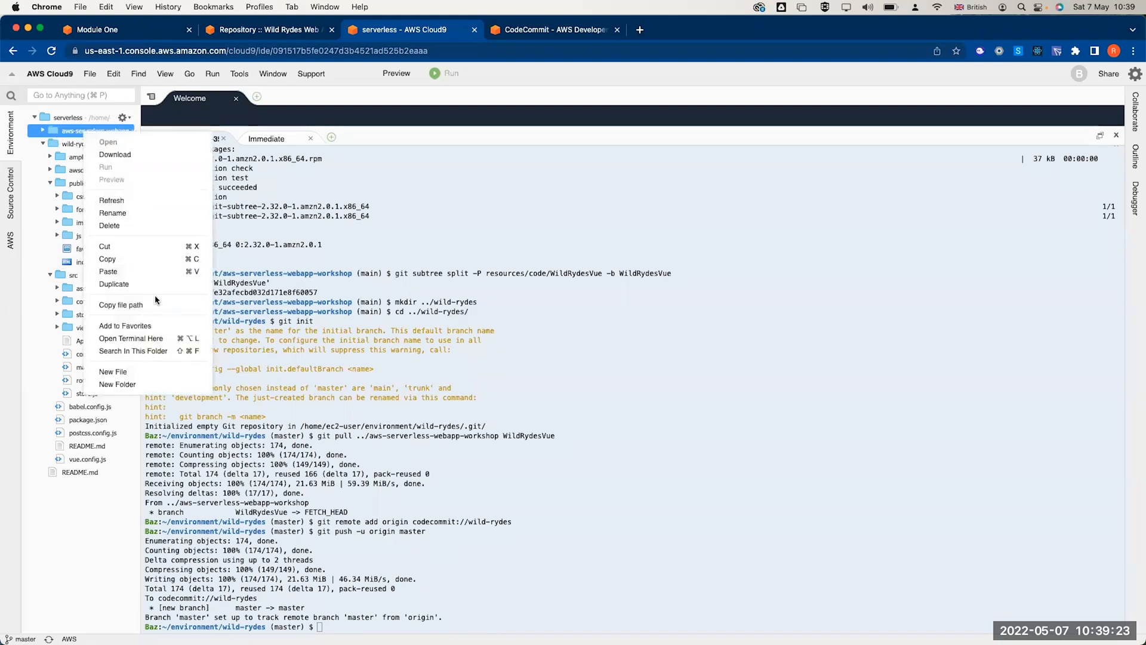
{"action": "left_click_drag", "start_coordinate": [441, 559], "coordinate": [441, 566]}
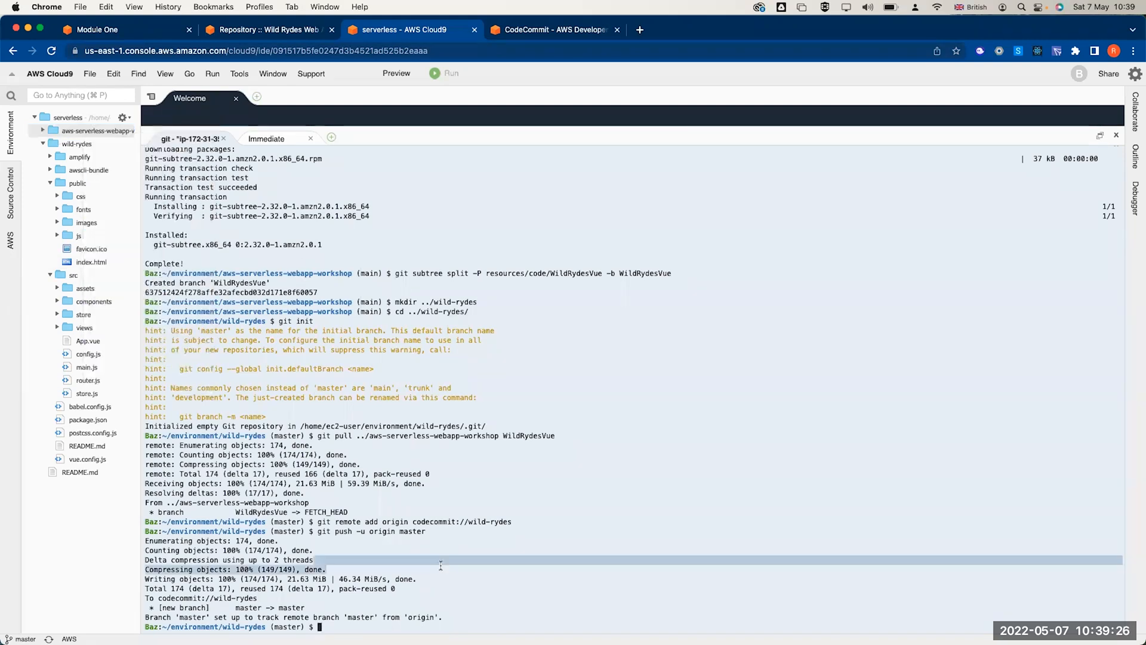
{"action": "type", "text": "rm"}
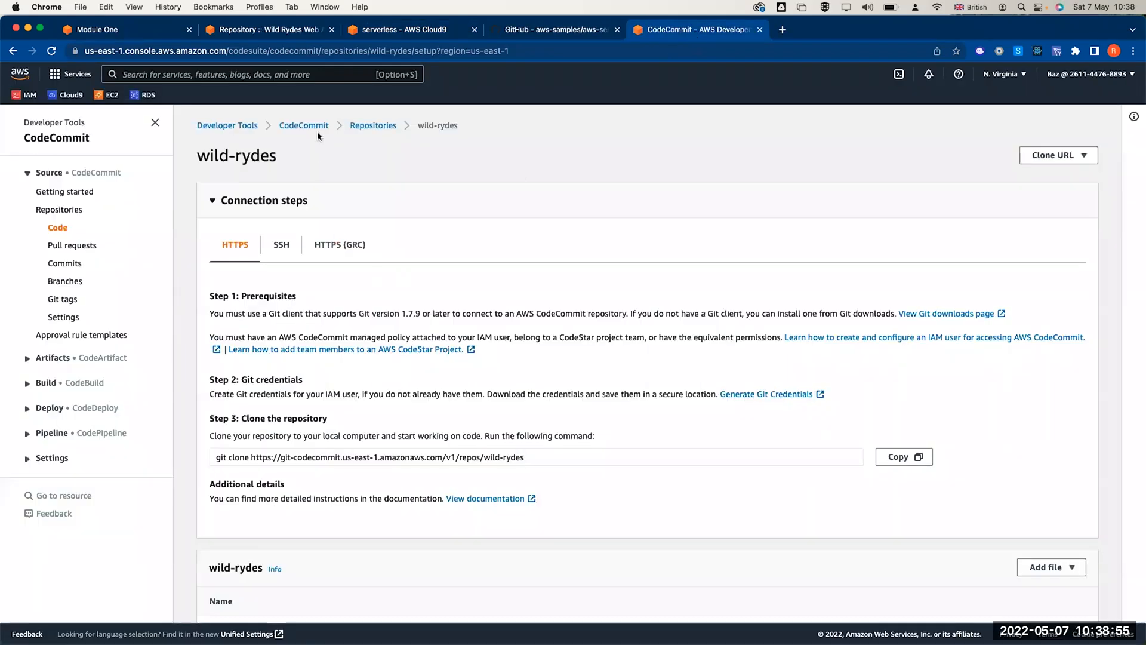
- Open the wild-rydes repository in CodeCommit, review its pushed files and README, then return to Cloud9
{"action": "left_click", "coordinate": [360, 126]}
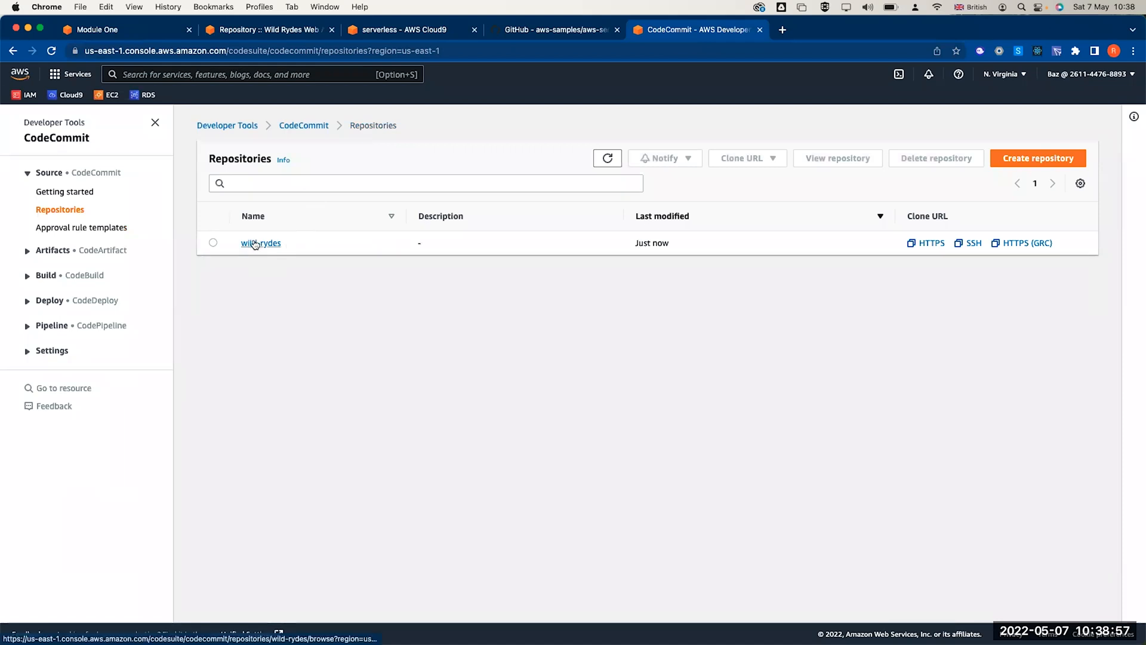
{"action": "left_click", "coordinate": [260, 243]}
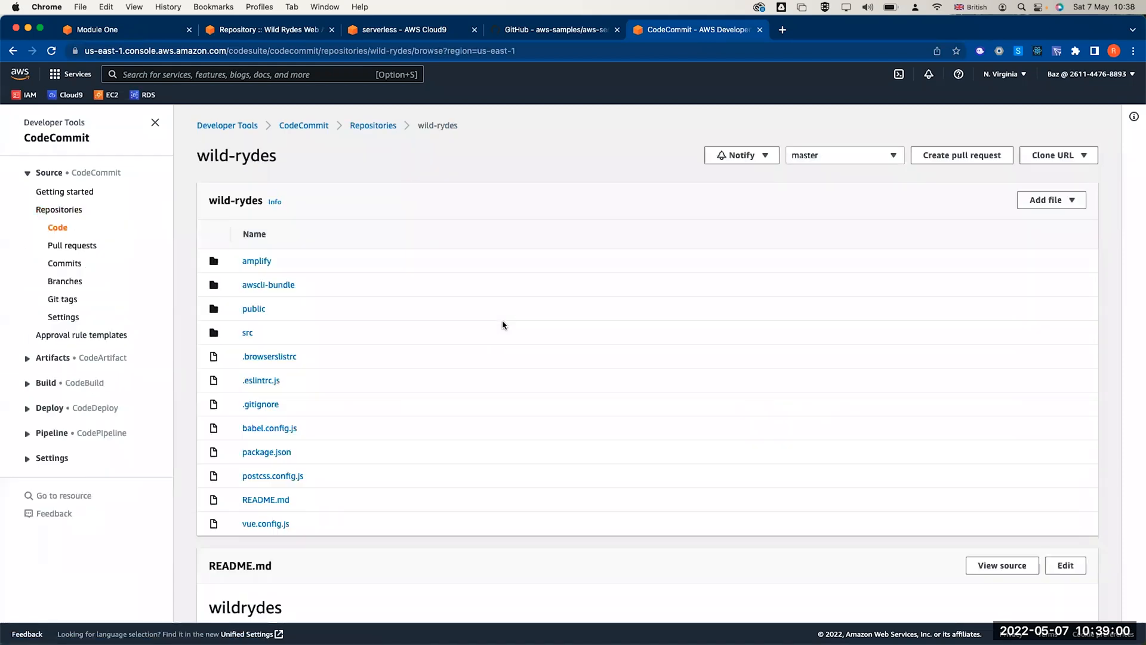
{"action": "scroll", "coordinate": [349, 302], "scroll_direction": "down", "scroll_amount": 2}
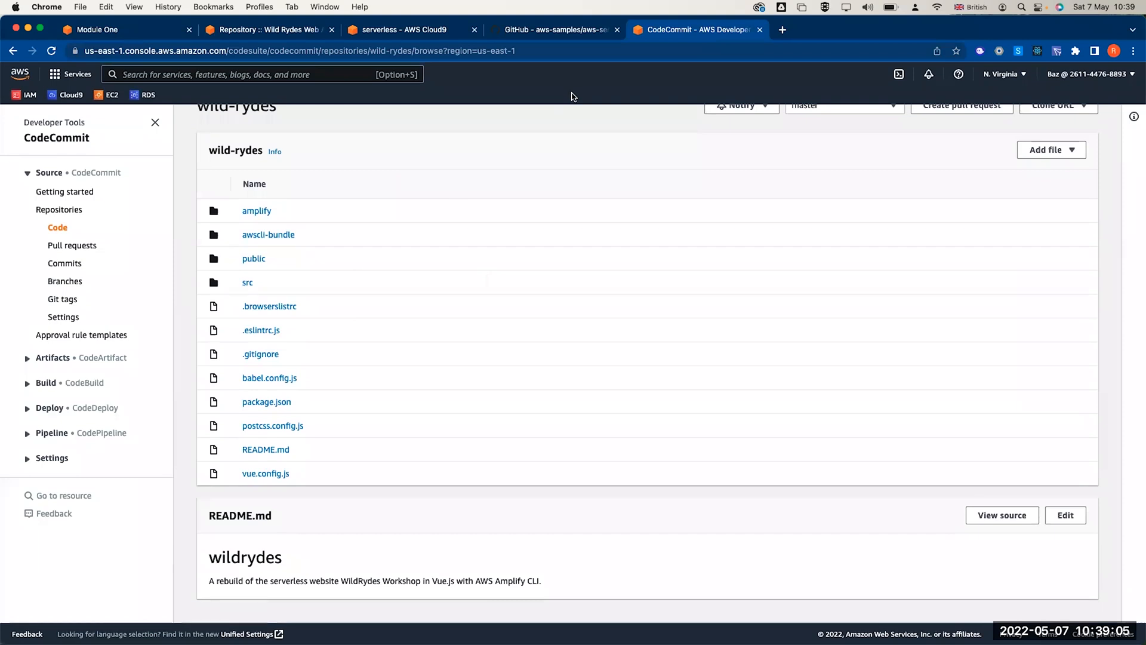
{"action": "left_click", "coordinate": [531, 34]}
- Close the GitHub tab and bring the Cloud9 window back into focus
{"action": "left_click", "coordinate": [437, 35]}
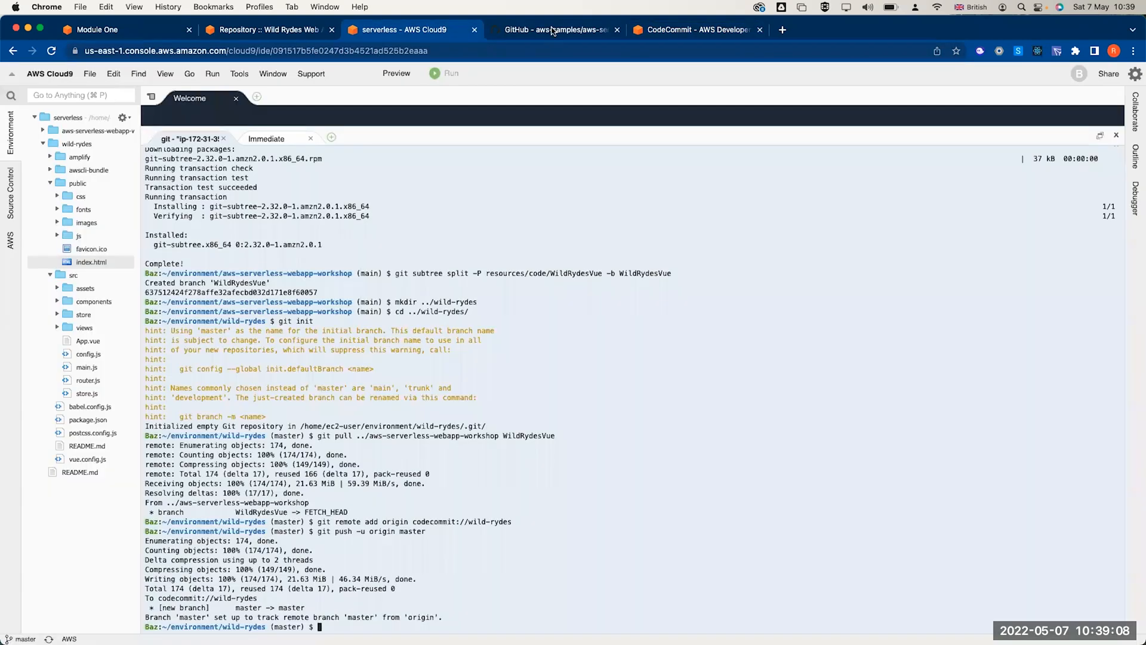
{"action": "left_click", "coordinate": [616, 30]}
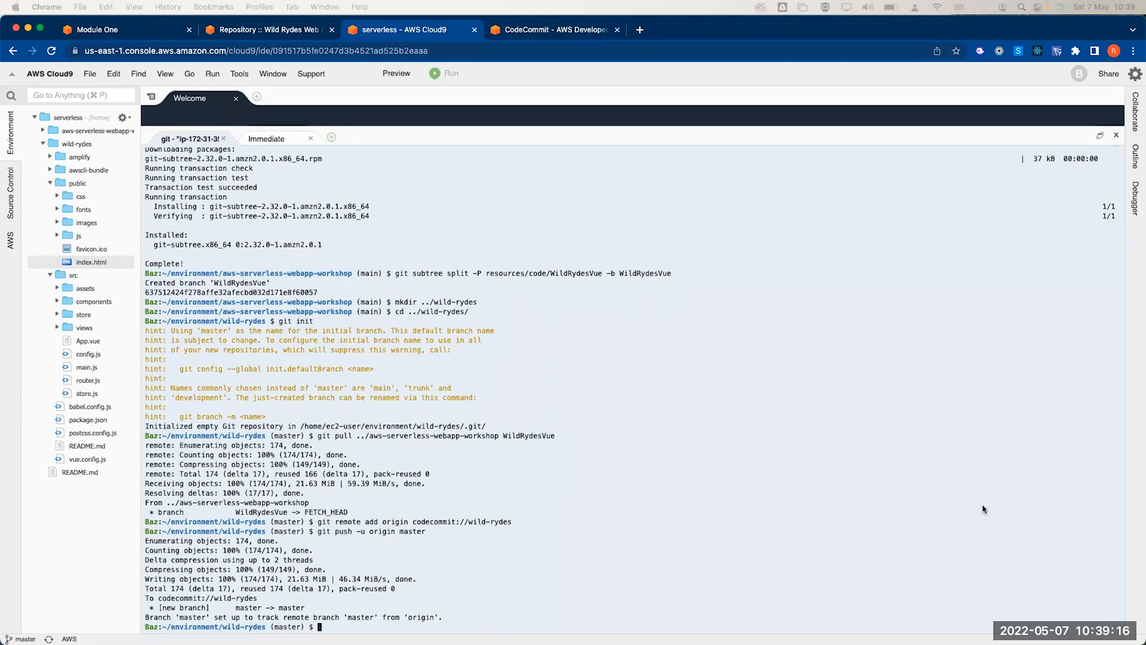
{"action": "left_click", "coordinate": [356, 573]}
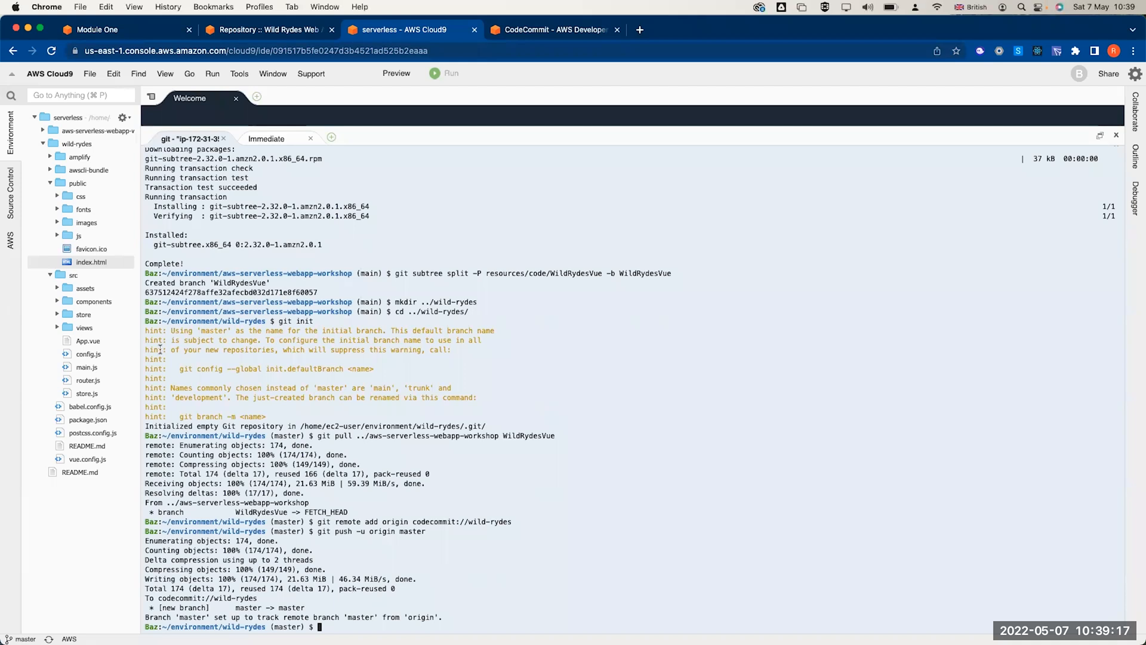
- Delete the workshop clone with rm -rf ../aws-serverless-webapp-workshop/, leaving wild-rydes and README.md
{"action": "left_click", "coordinate": [96, 131]}
{"action": "left_click", "coordinate": [96, 131]}
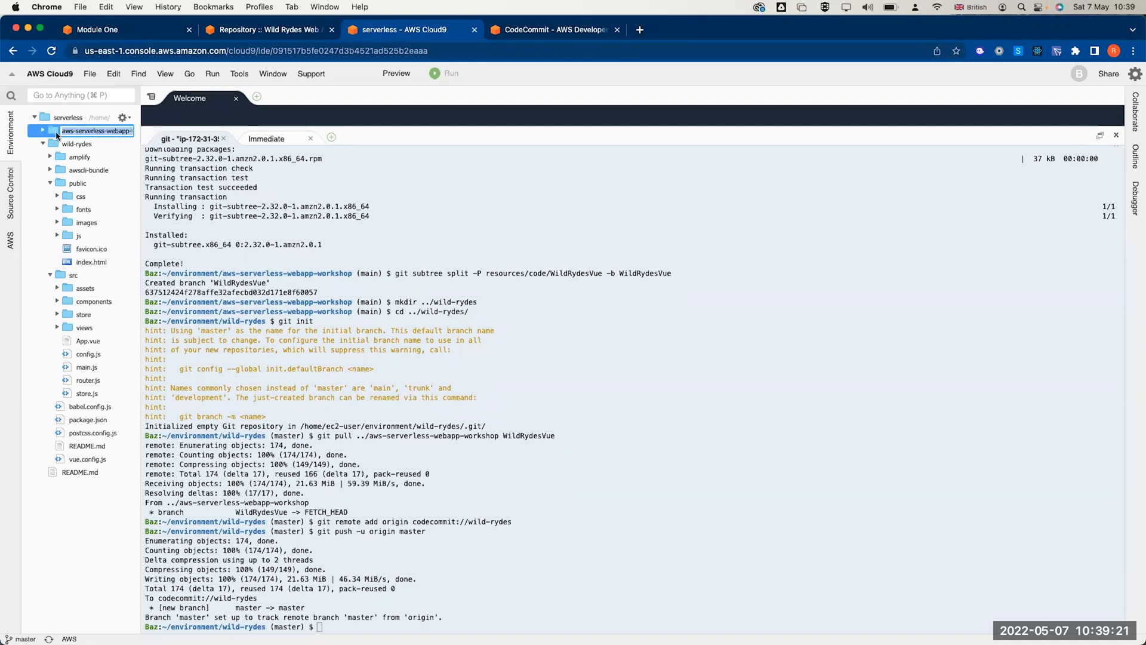
{"action": "right_click", "coordinate": [83, 131]}
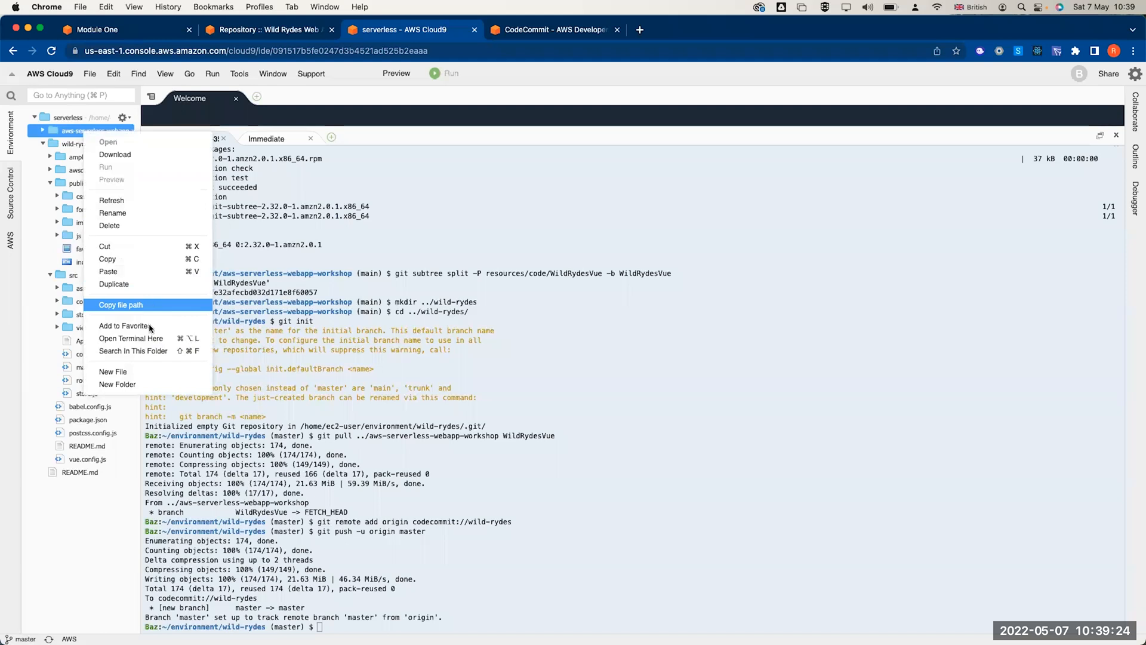
{"action": "left_click_drag", "start_coordinate": [440, 559], "coordinate": [441, 565]}
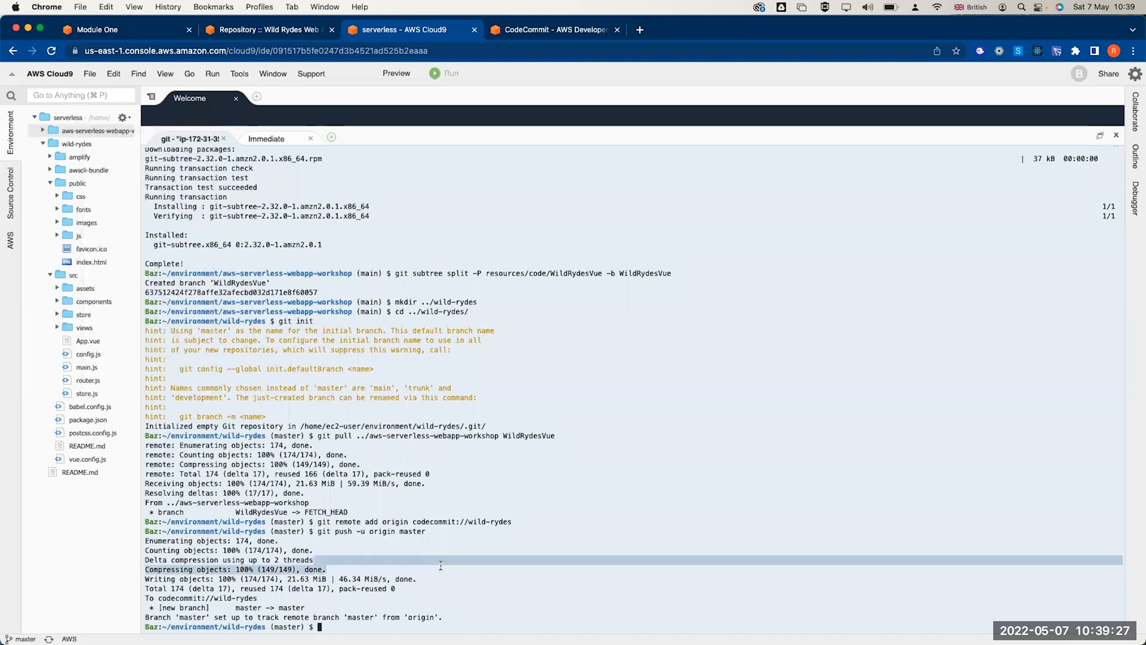
{"action": "type", "text": "rm -rf ../aw"}
{"action": "key", "text": "Tab"}
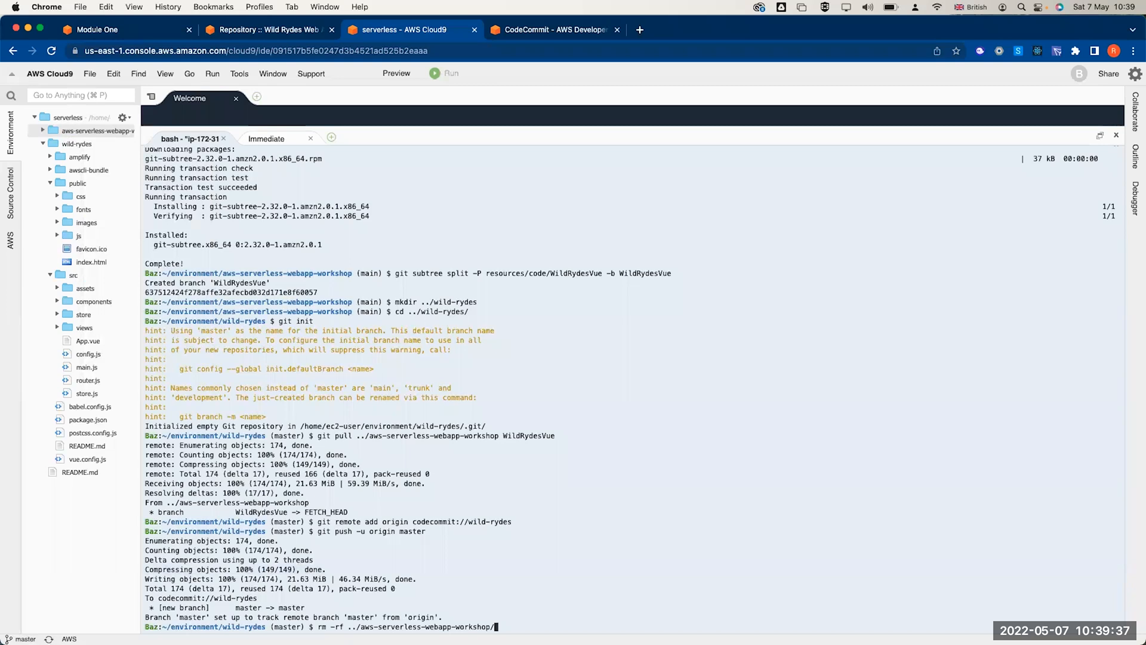
{"action": "key", "text": "Return"}
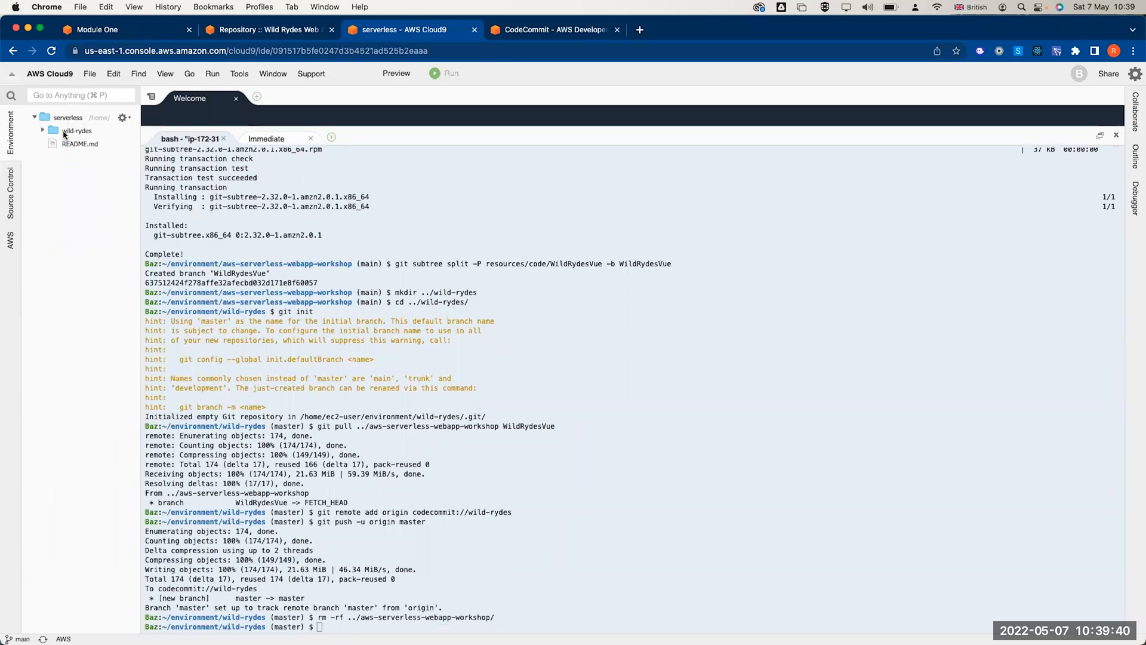
{"action": "left_click", "coordinate": [67, 132]}
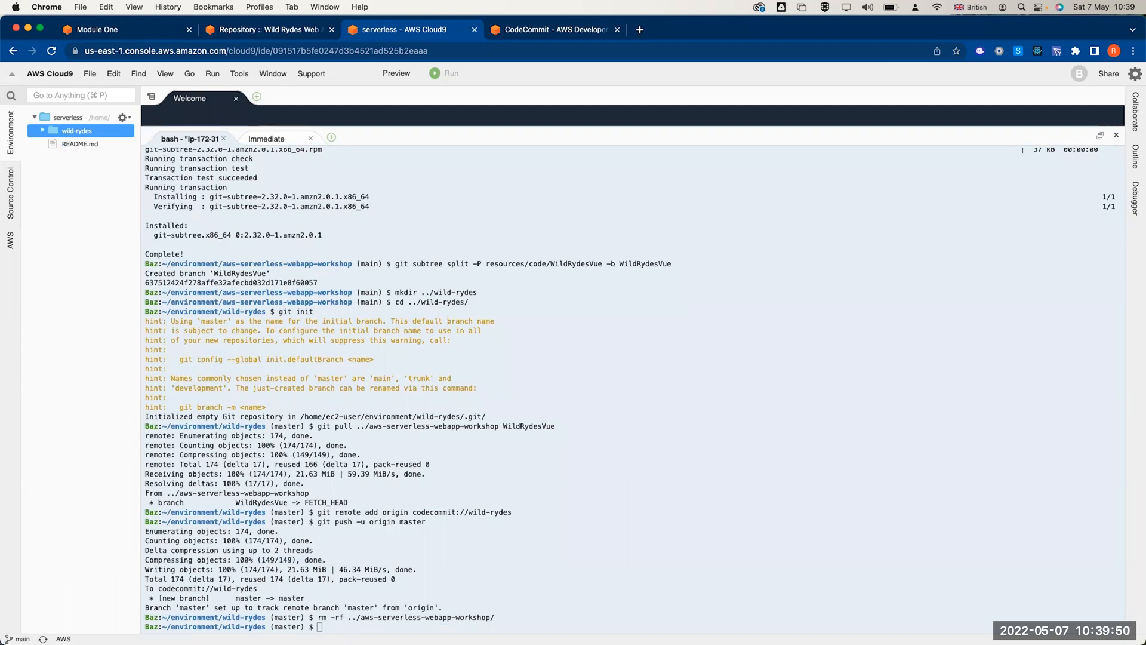
{"action": "left_click", "coordinate": [467, 323]}
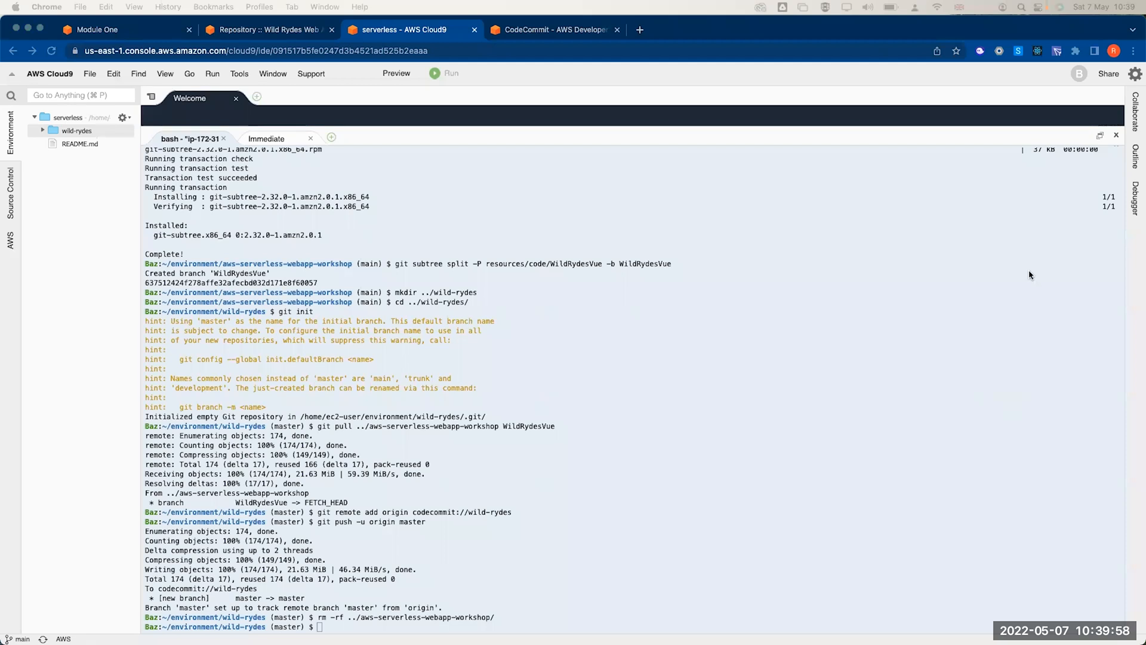
- Search the console for 'ampl' and open AWS Amplify from the Services results
{"action": "left_click", "coordinate": [543, 31]}
{"action": "left_click", "coordinate": [193, 71]}
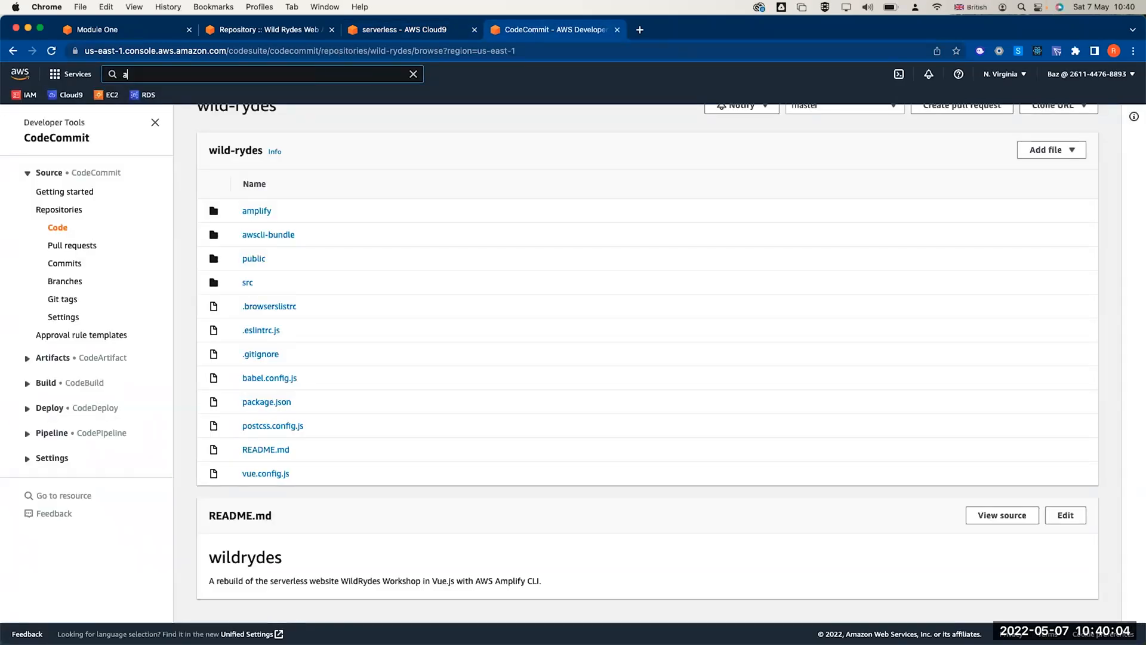
{"action": "type", "text": "ampl"}
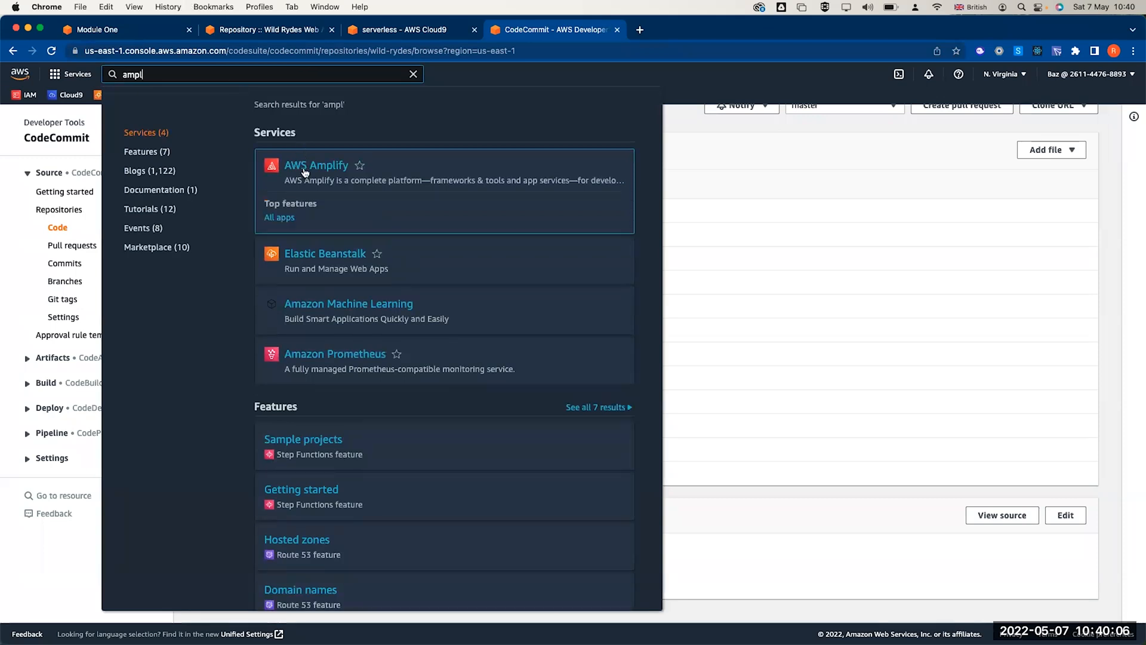
{"action": "left_click", "coordinate": [305, 171]}
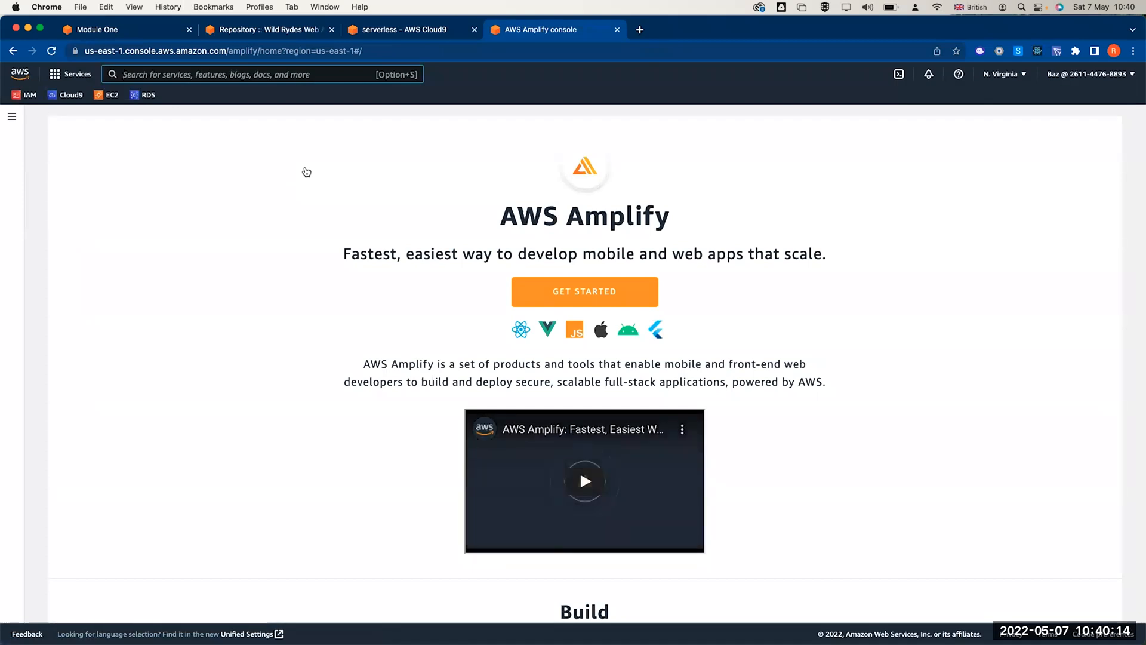
{"action": "scroll", "coordinate": [504, 251], "scroll_direction": "down", "scroll_amount": 2}
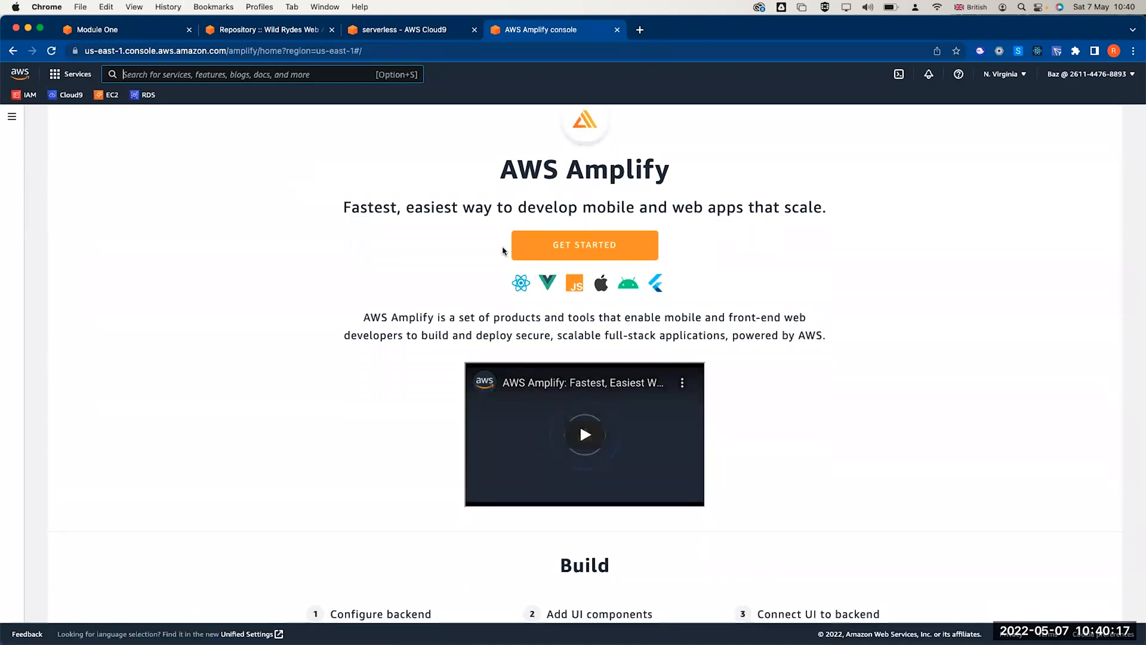
{"action": "scroll", "coordinate": [504, 250], "scroll_direction": "down", "scroll_amount": 6}
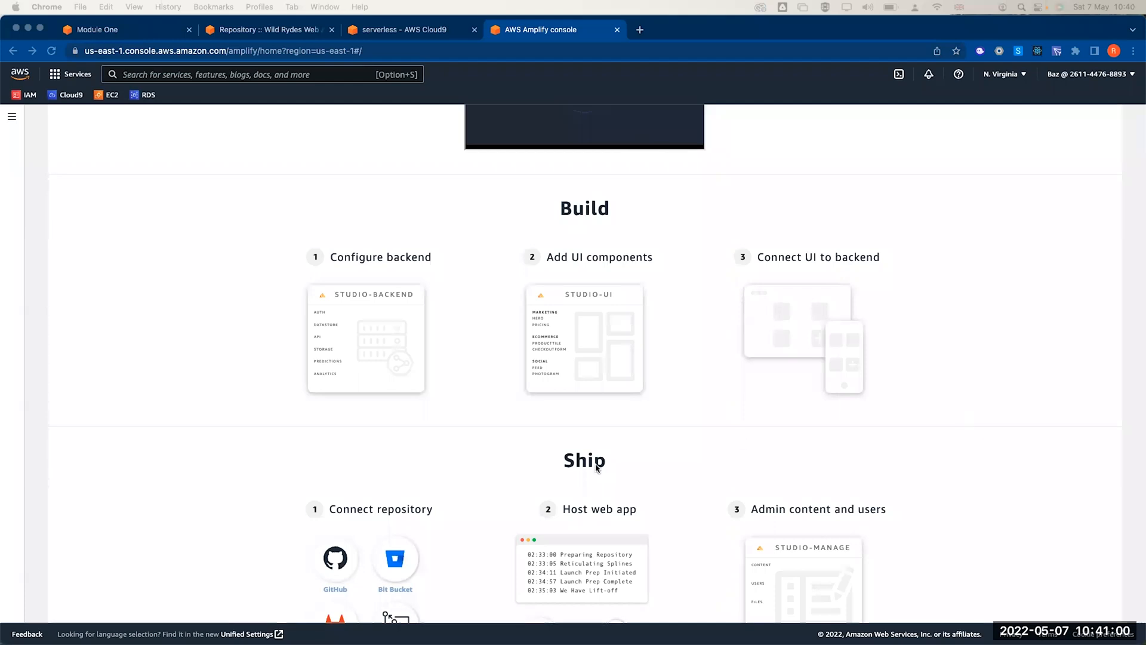
{"action": "scroll", "coordinate": [596, 469], "scroll_direction": "down", "scroll_amount": 1}
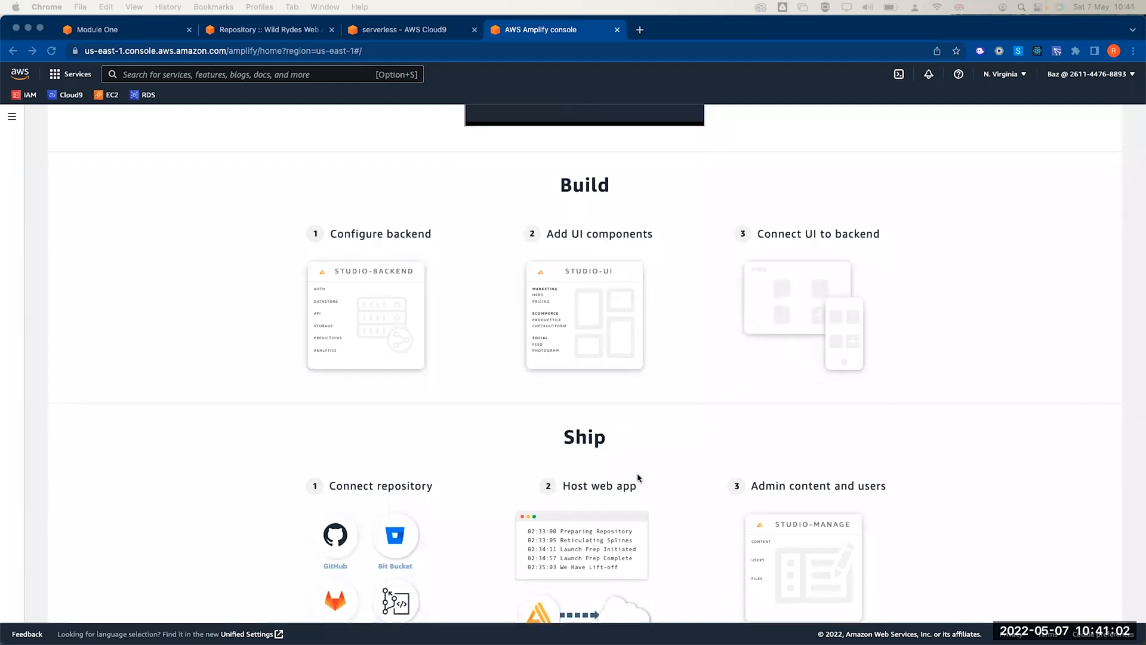
{"action": "scroll", "coordinate": [858, 435], "scroll_direction": "up", "scroll_amount": 1}
{"action": "scroll", "coordinate": [858, 435], "scroll_direction": "up", "scroll_amount": 10}
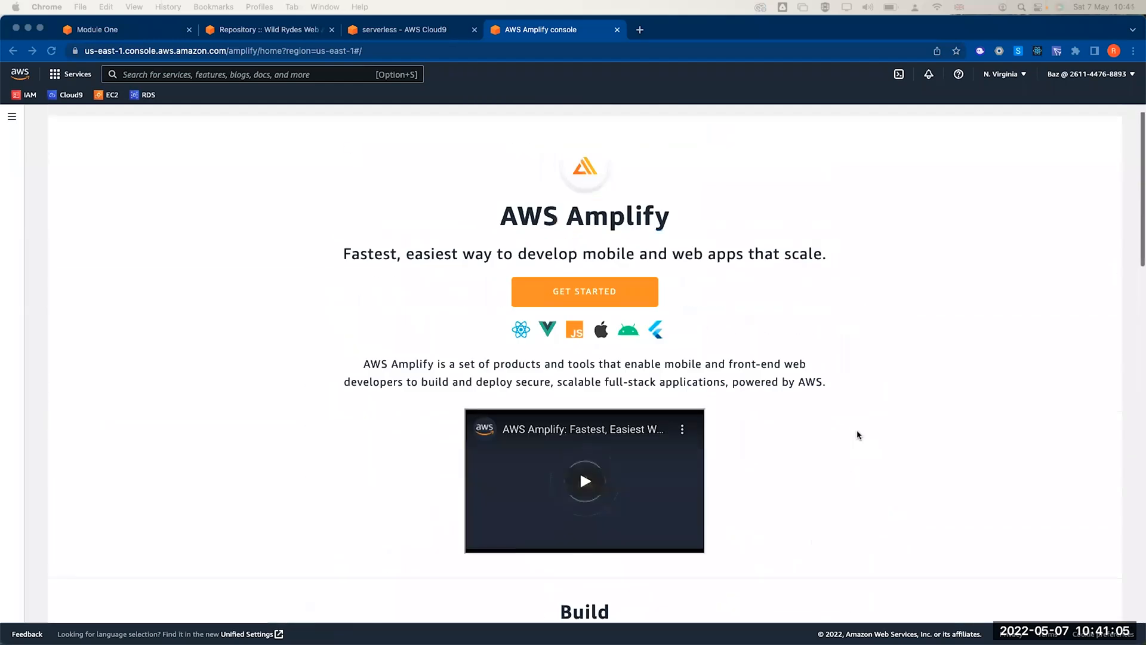
{"action": "scroll", "coordinate": [858, 435], "scroll_direction": "down", "scroll_amount": 5}
{"action": "scroll", "coordinate": [593, 215], "scroll_direction": "up", "scroll_amount": 2}
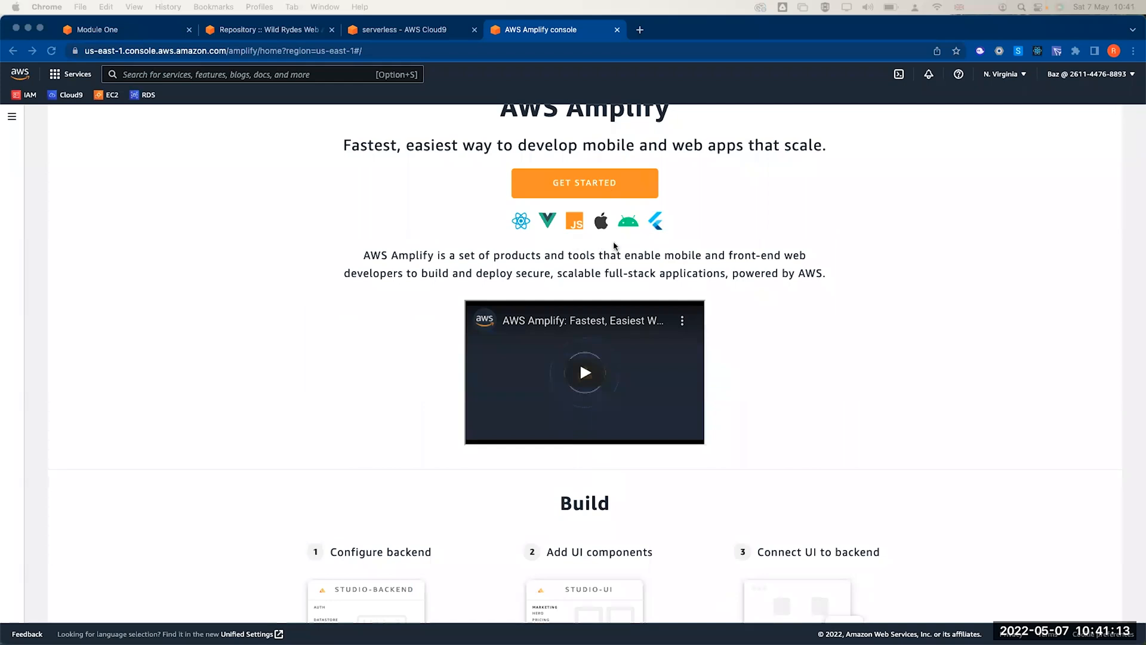
{"action": "scroll", "coordinate": [472, 355], "scroll_direction": "down", "scroll_amount": 8}
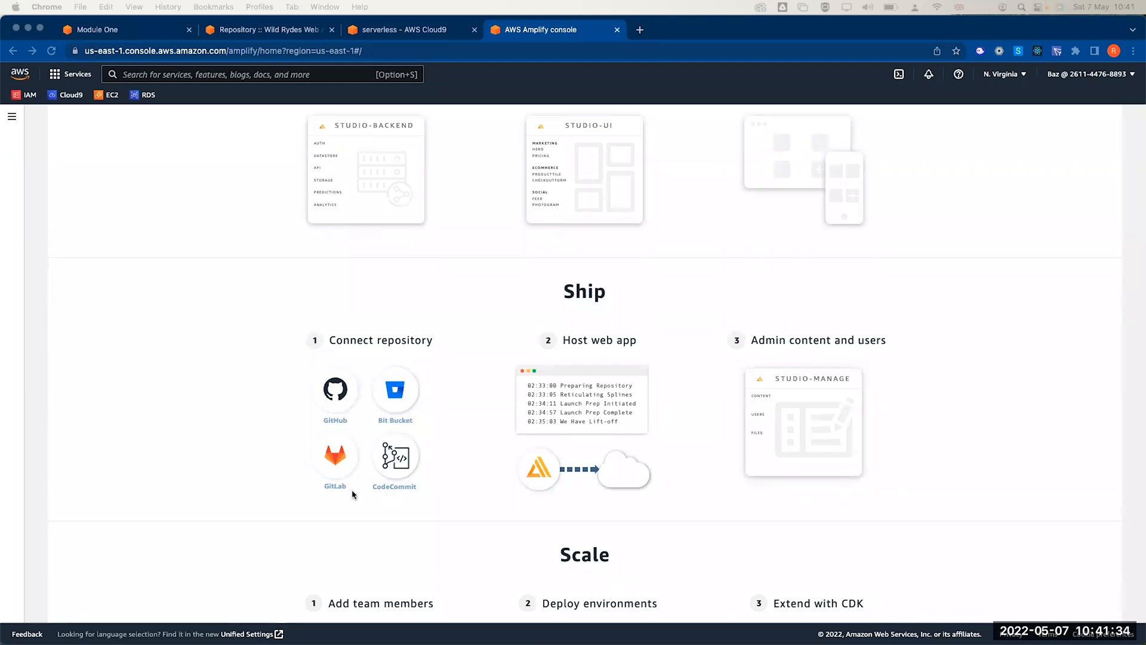
{"action": "scroll", "coordinate": [595, 462], "scroll_direction": "down", "scroll_amount": 1}
{"action": "scroll", "coordinate": [595, 463], "scroll_direction": "down", "scroll_amount": 5}
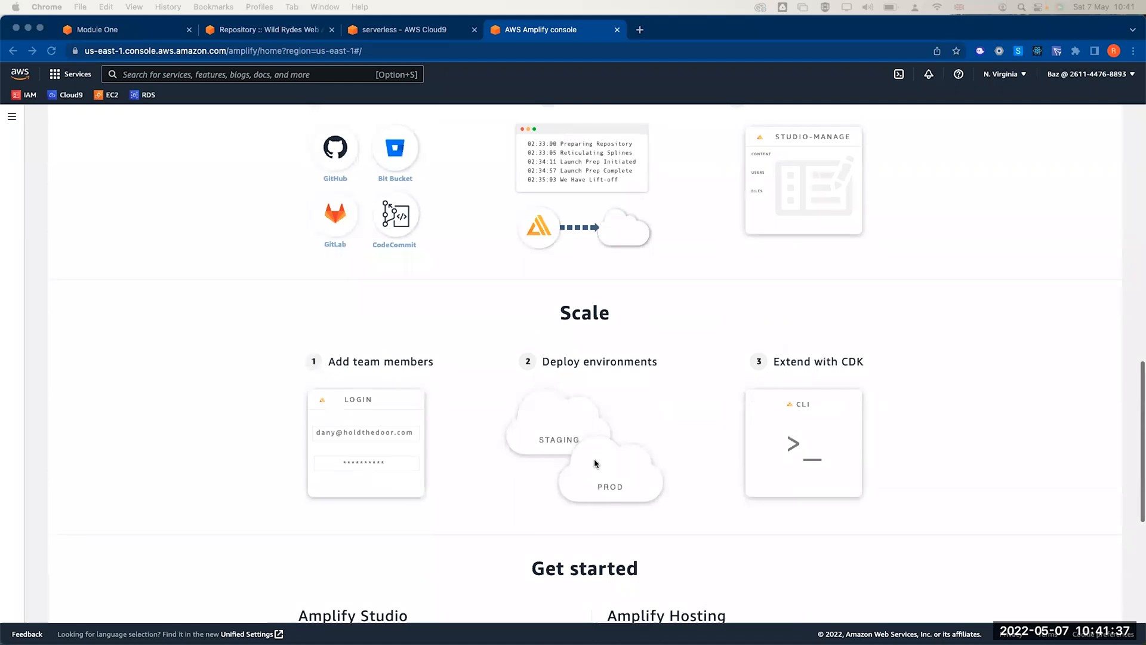
{"action": "scroll", "coordinate": [616, 404], "scroll_direction": "down", "scroll_amount": 4}
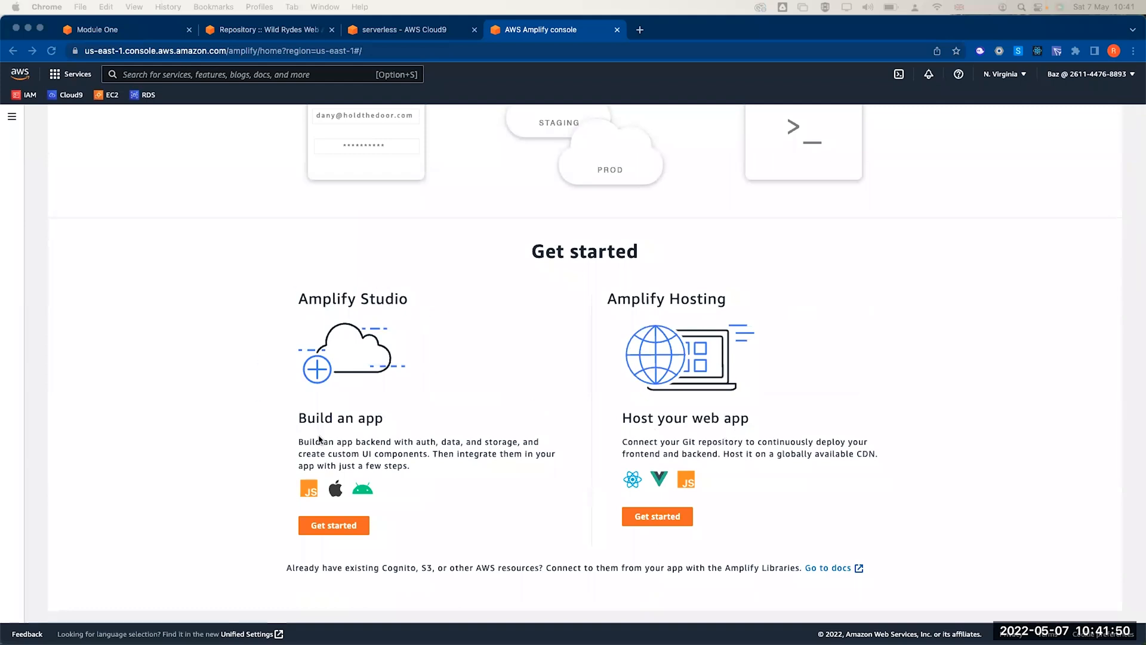
- Start Amplify Hosting with AWS CodeCommit as source and select the wild-rydes repository
{"action": "left_click", "coordinate": [664, 520]}
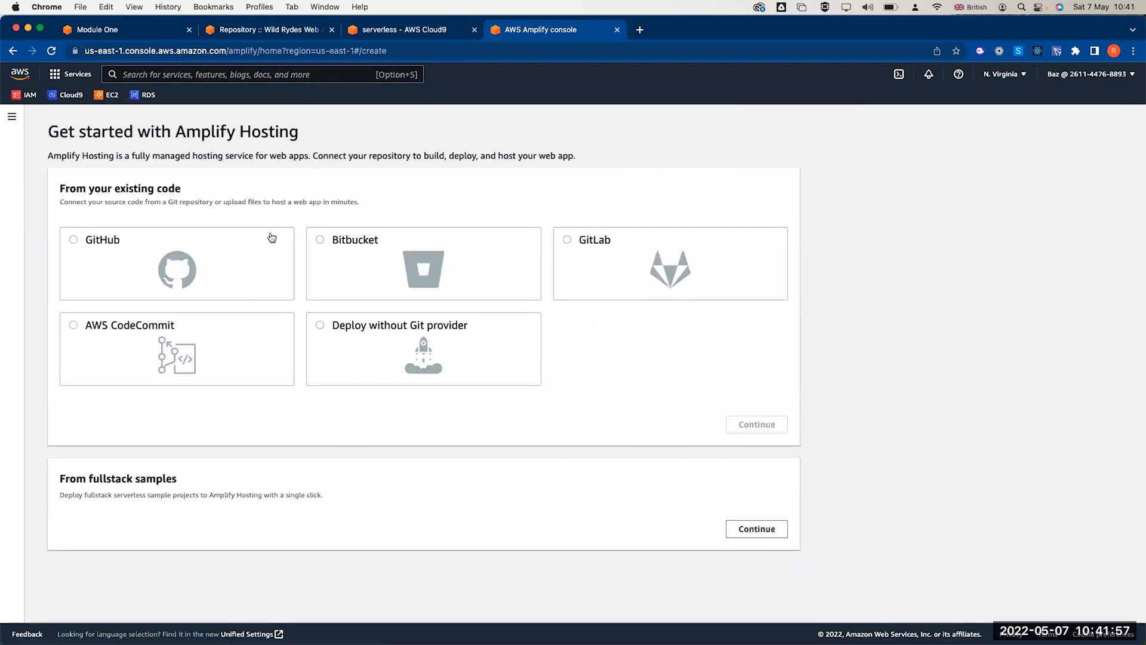
{"action": "left_click", "coordinate": [73, 325]}
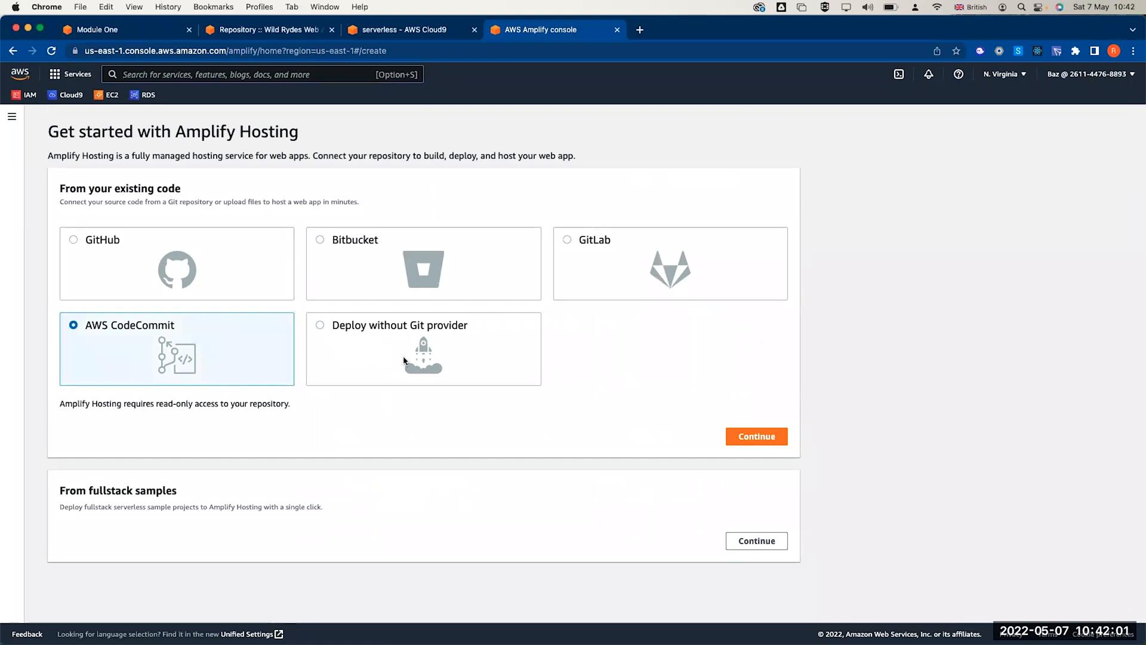
{"action": "left_click", "coordinate": [751, 437]}
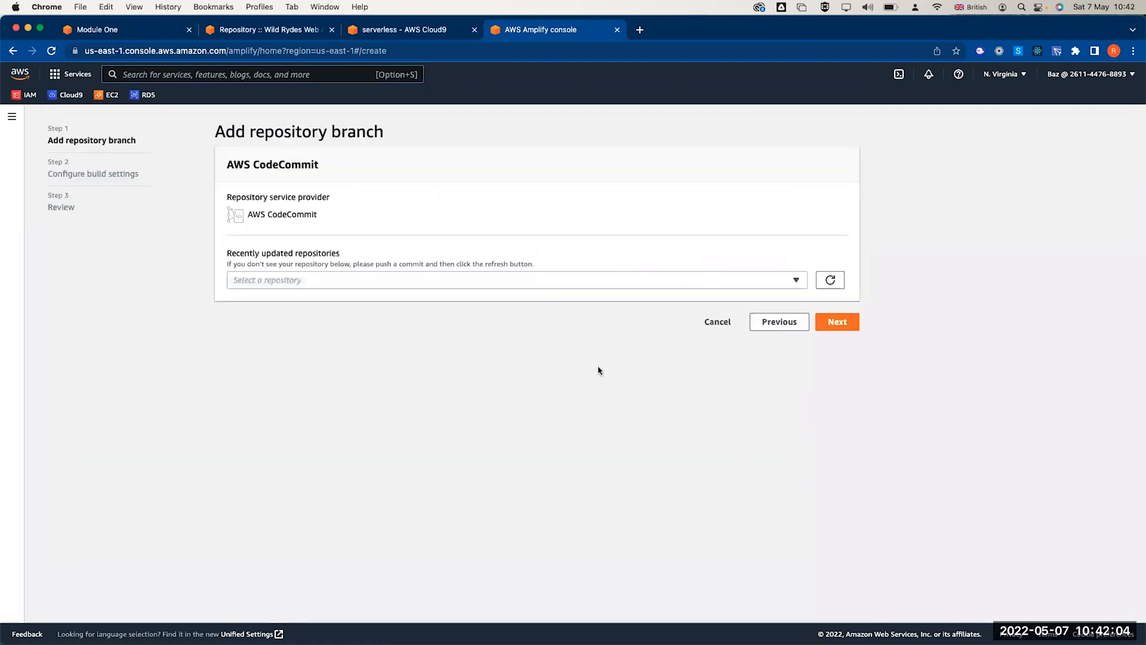
{"action": "left_click", "coordinate": [528, 280]}
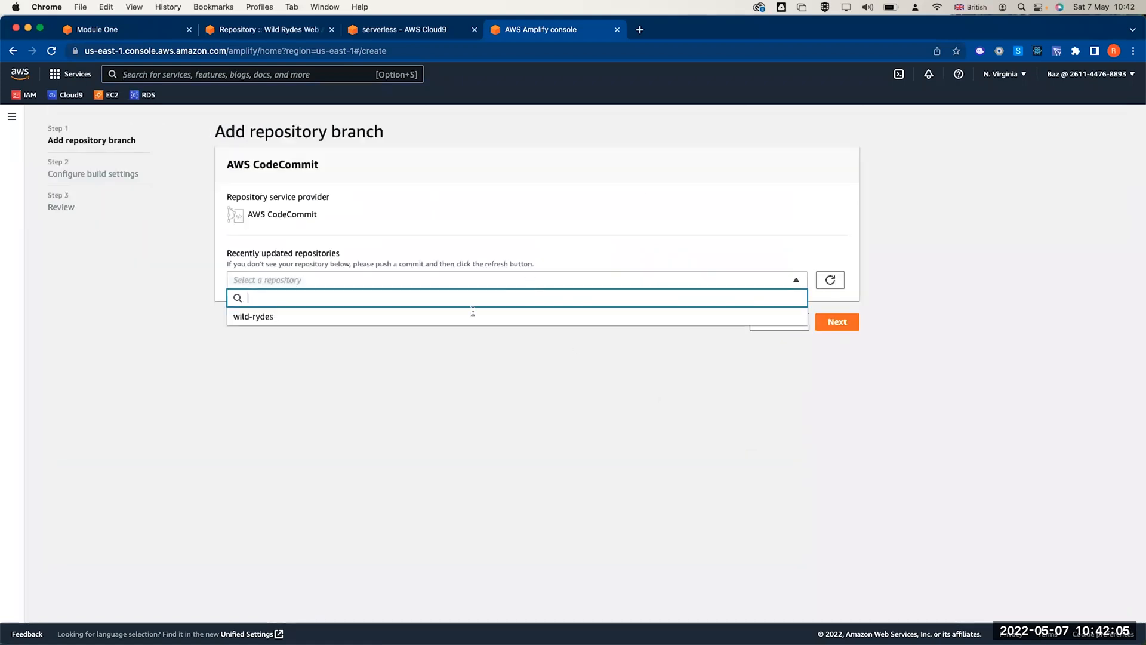
{"action": "left_click", "coordinate": [368, 317]}
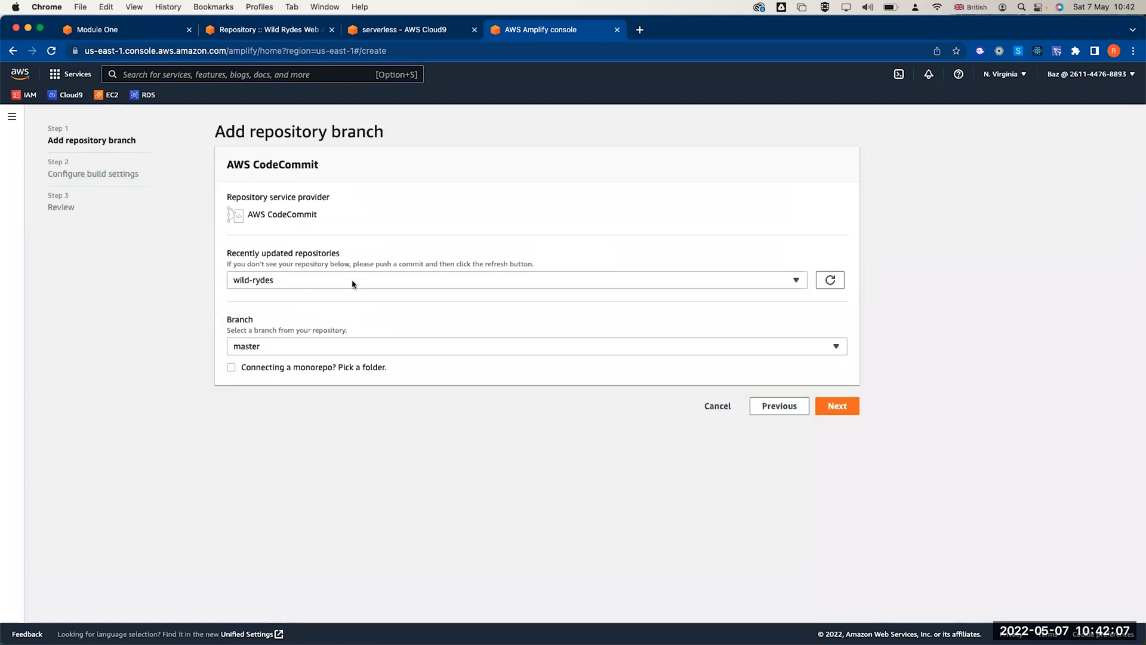
- Close the workshop instructions and Module One tabs, then choose the master branch
{"action": "left_click", "coordinate": [416, 29]}
{"action": "left_click", "coordinate": [287, 31]}
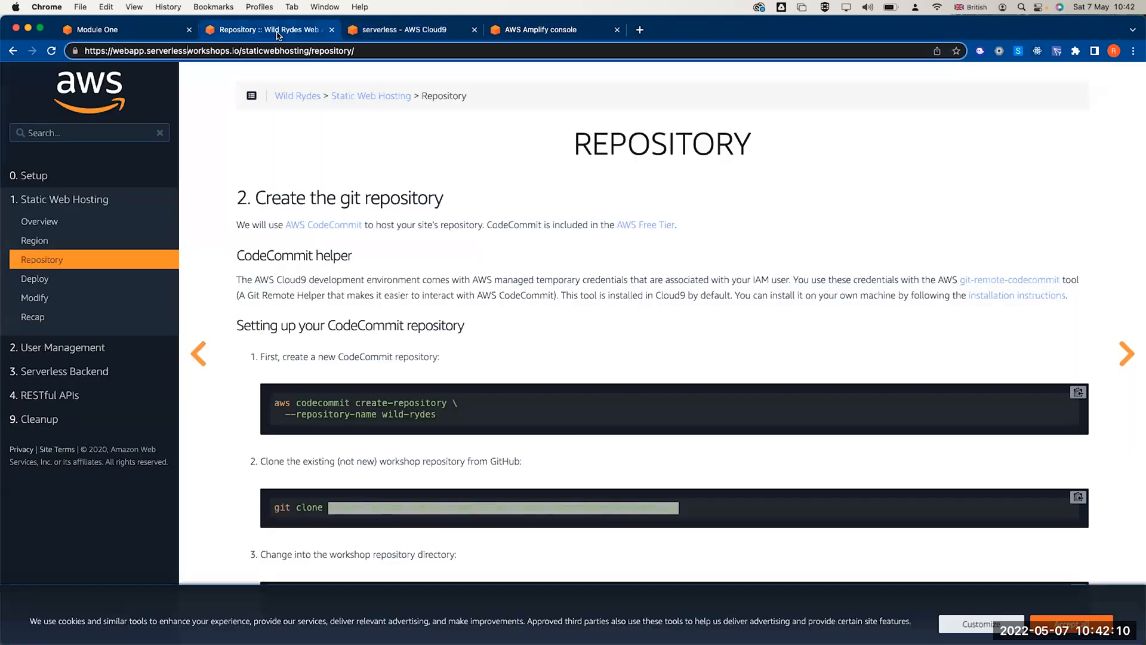
{"action": "left_click", "coordinate": [535, 36]}
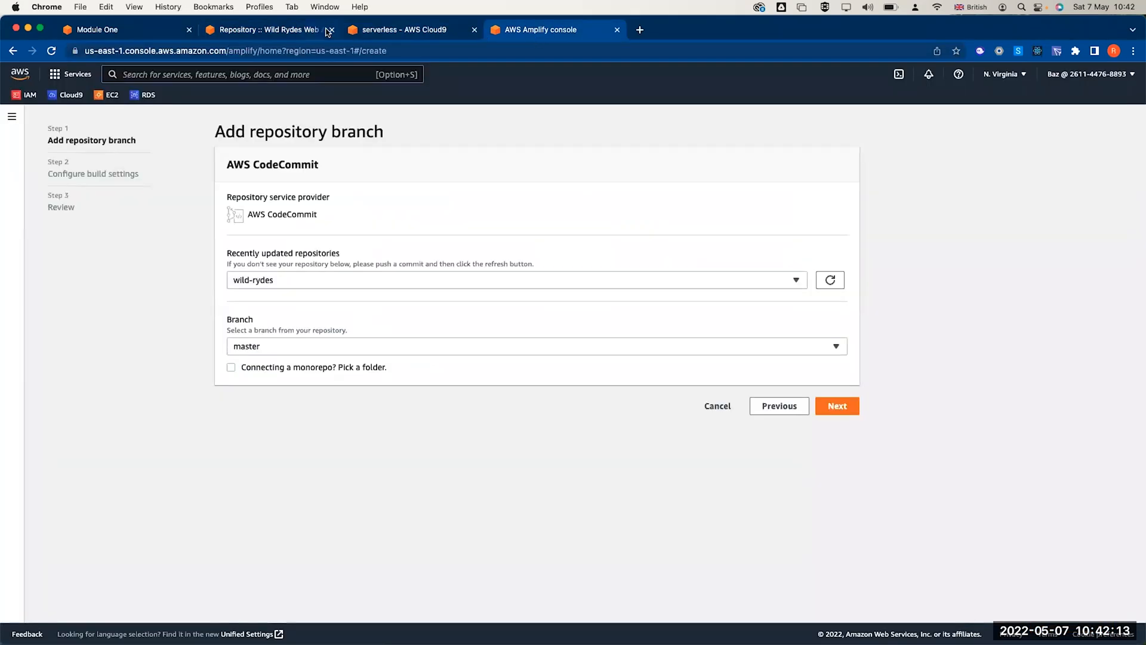
{"action": "left_click", "coordinate": [332, 30]}
{"action": "left_click", "coordinate": [190, 30]}
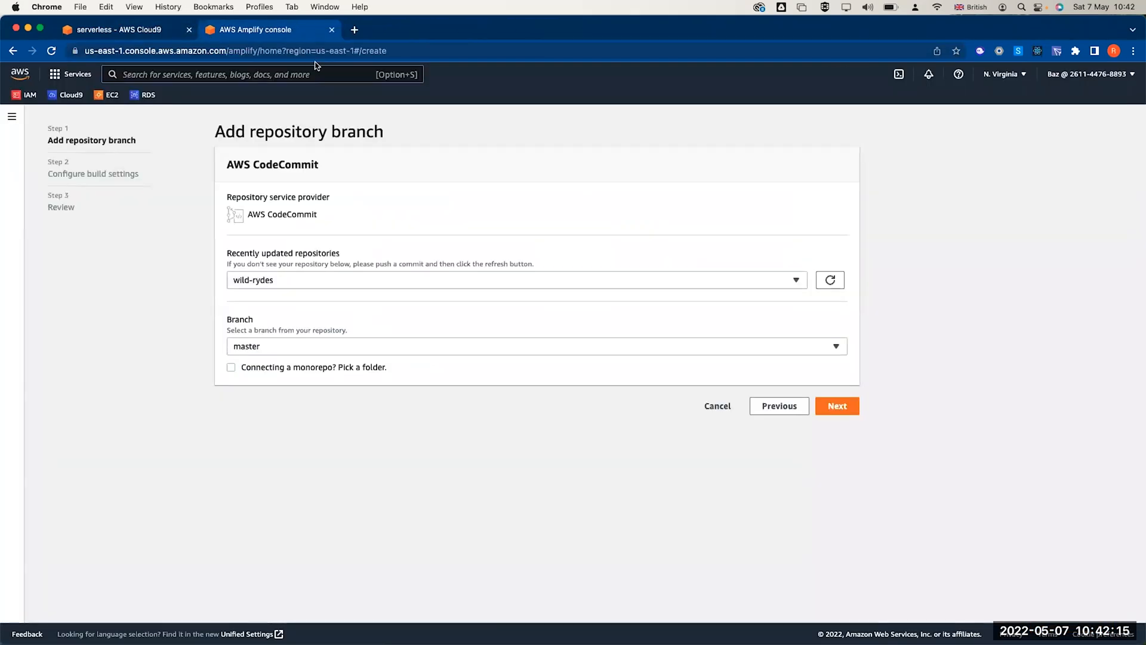
{"action": "left_click", "coordinate": [341, 347]}
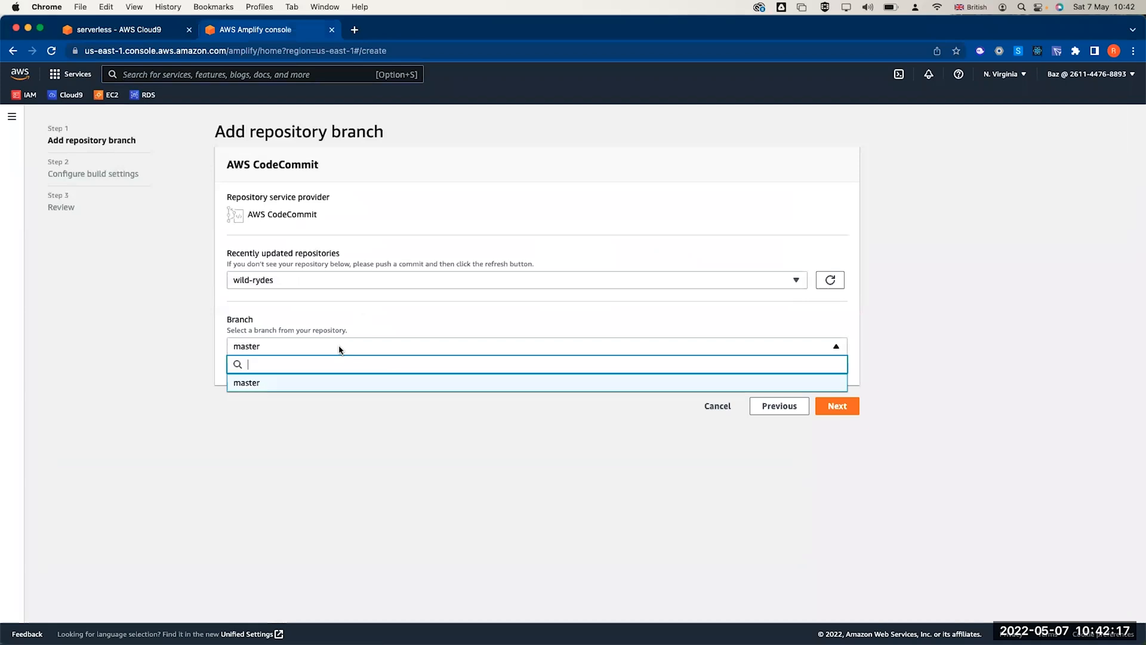
{"action": "left_click", "coordinate": [280, 387]}
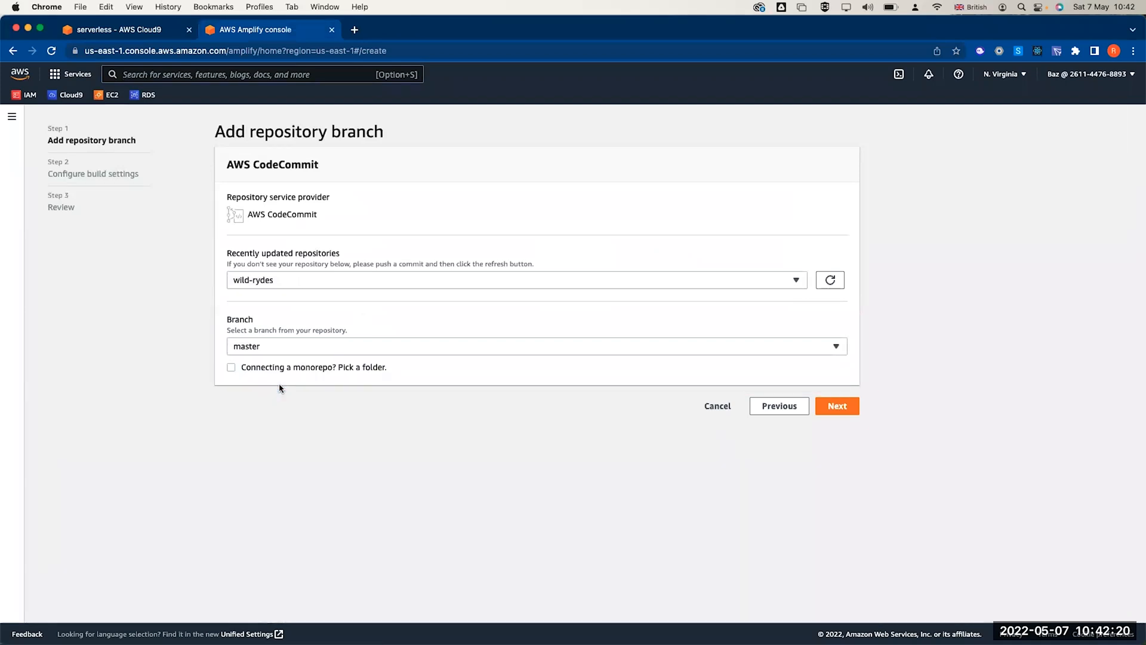
- Advance to build settings, set the backend app to 'wild-rydes (this app)' and scroll to the service role
{"action": "left_click", "coordinate": [837, 407]}
{"action": "scroll", "coordinate": [551, 329], "scroll_direction": "down", "scroll_amount": 2}
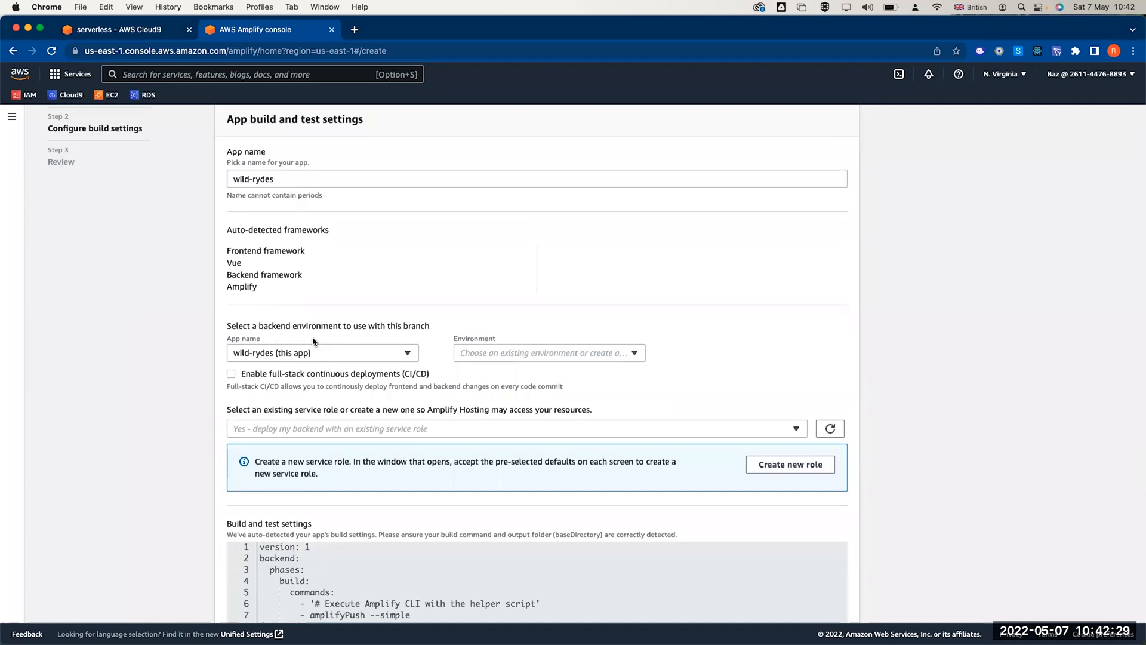
{"action": "left_click", "coordinate": [328, 354]}
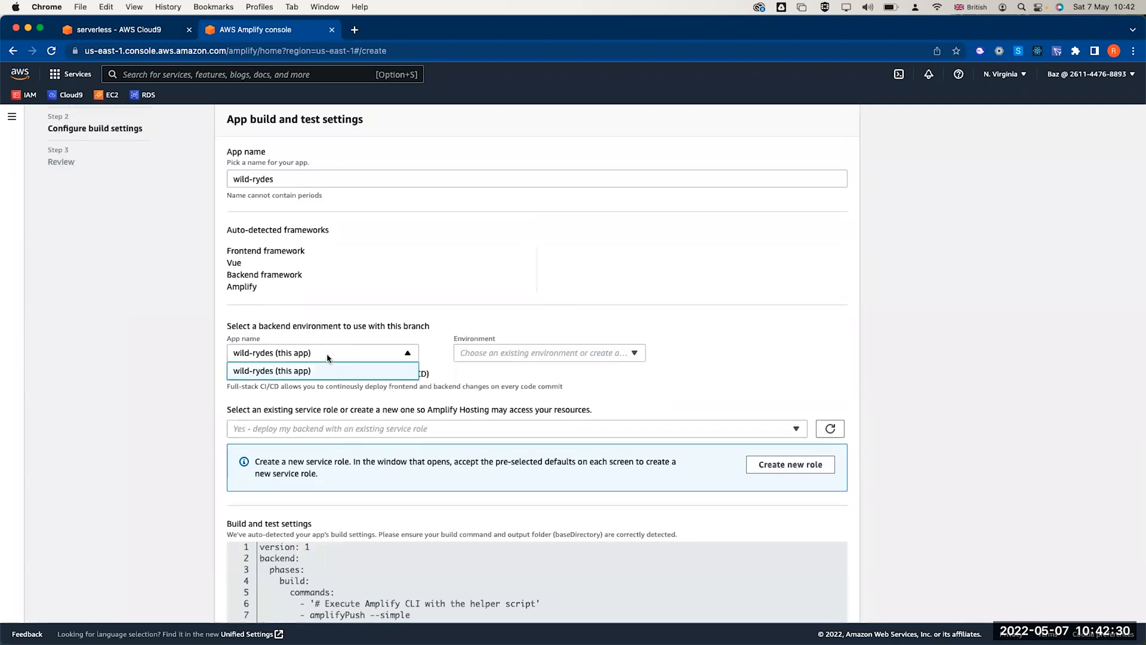
{"action": "left_click", "coordinate": [299, 371]}
{"action": "left_click", "coordinate": [473, 356]}
{"action": "left_click", "coordinate": [487, 357]}
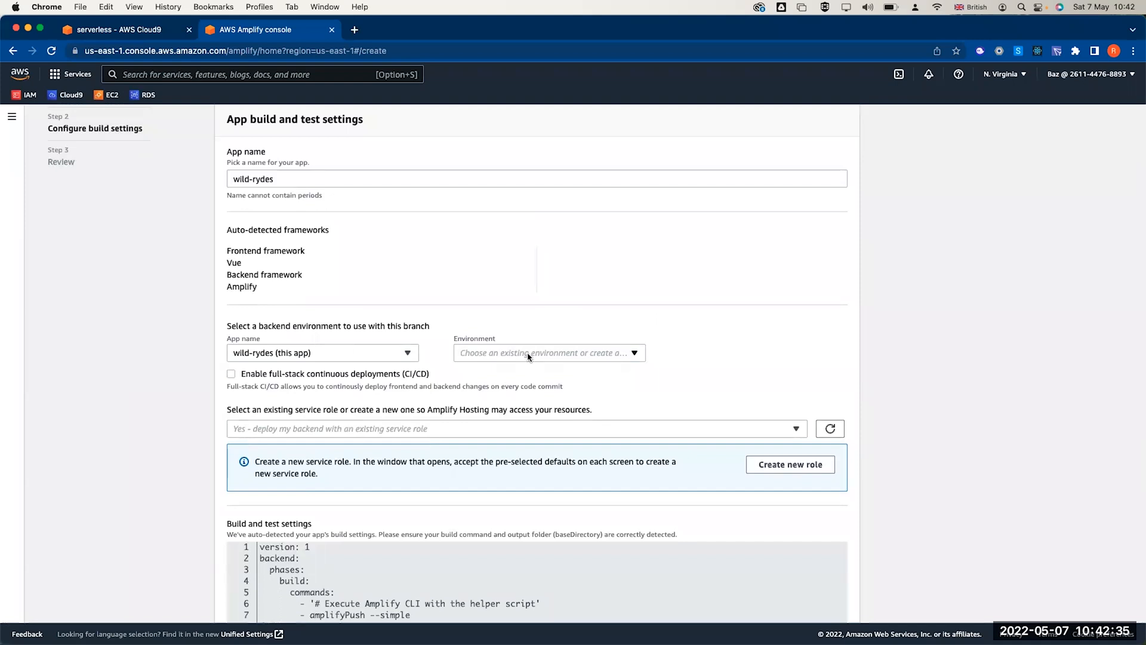
{"action": "scroll", "coordinate": [528, 356], "scroll_direction": "down", "scroll_amount": 3}
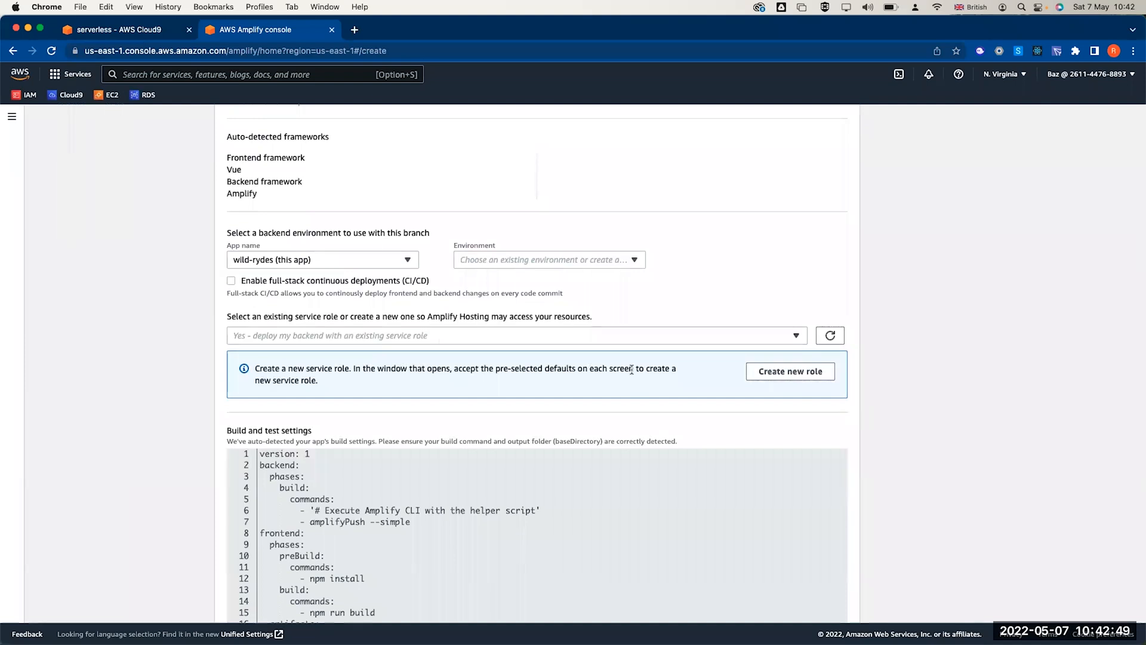
- Start a new service role and accept the AdministratorAccess-Amplify permissions
{"action": "left_click", "coordinate": [761, 378]}
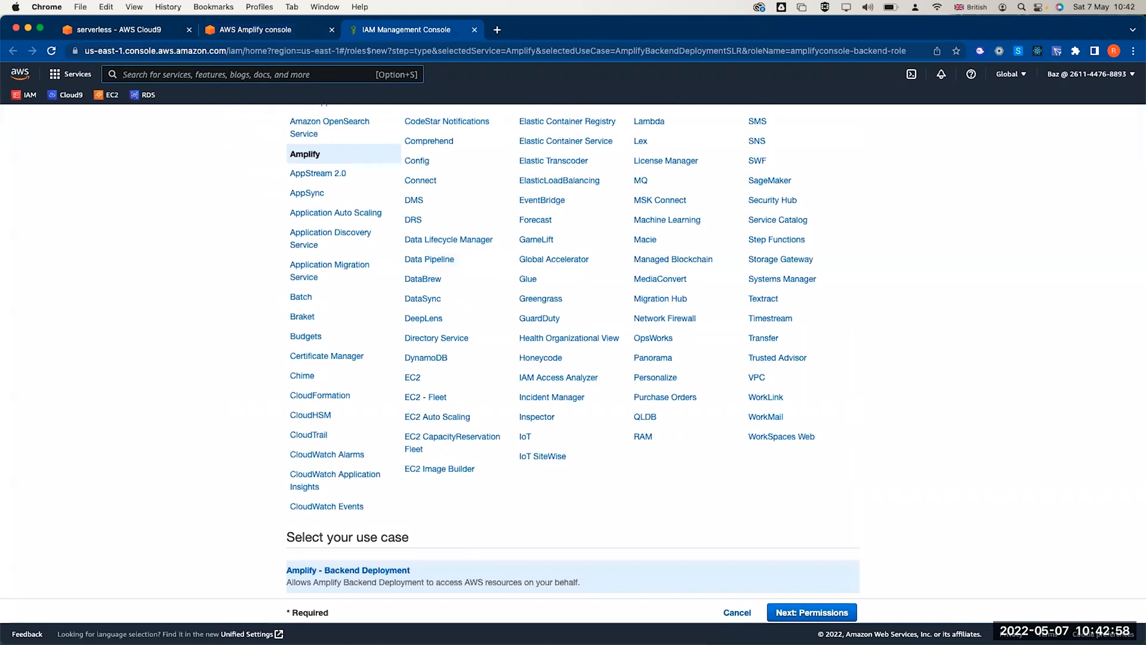
{"action": "left_click", "coordinate": [795, 613]}
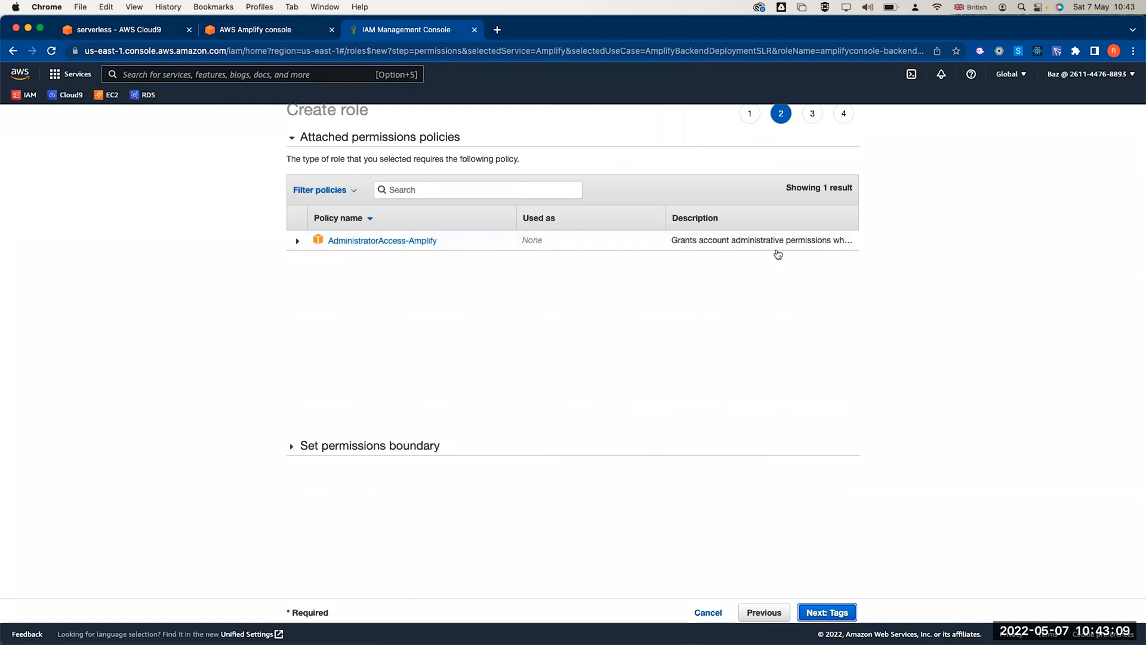
{"action": "left_click", "coordinate": [827, 612]}
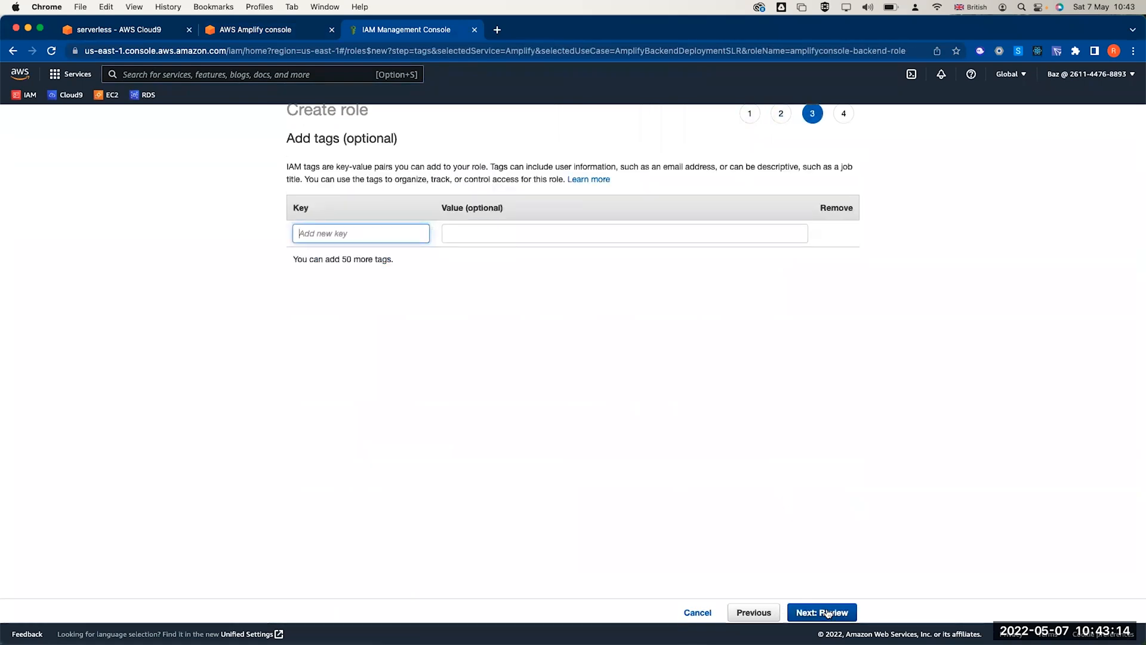
- Tag the role Name = serverless workshop, review it and create amplifyconsole-backend-role
{"action": "type", "text": "Name"}
{"action": "key", "text": "Tab"}
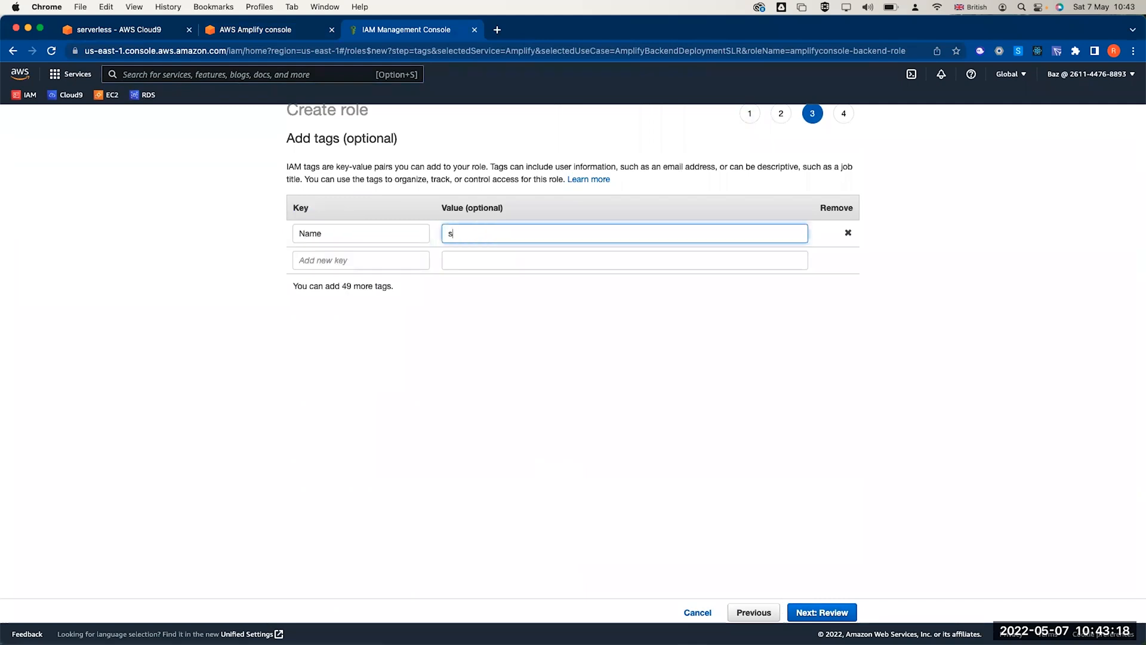
{"action": "type", "text": "serverless"}
{"action": "left_click", "coordinate": [699, 494]}
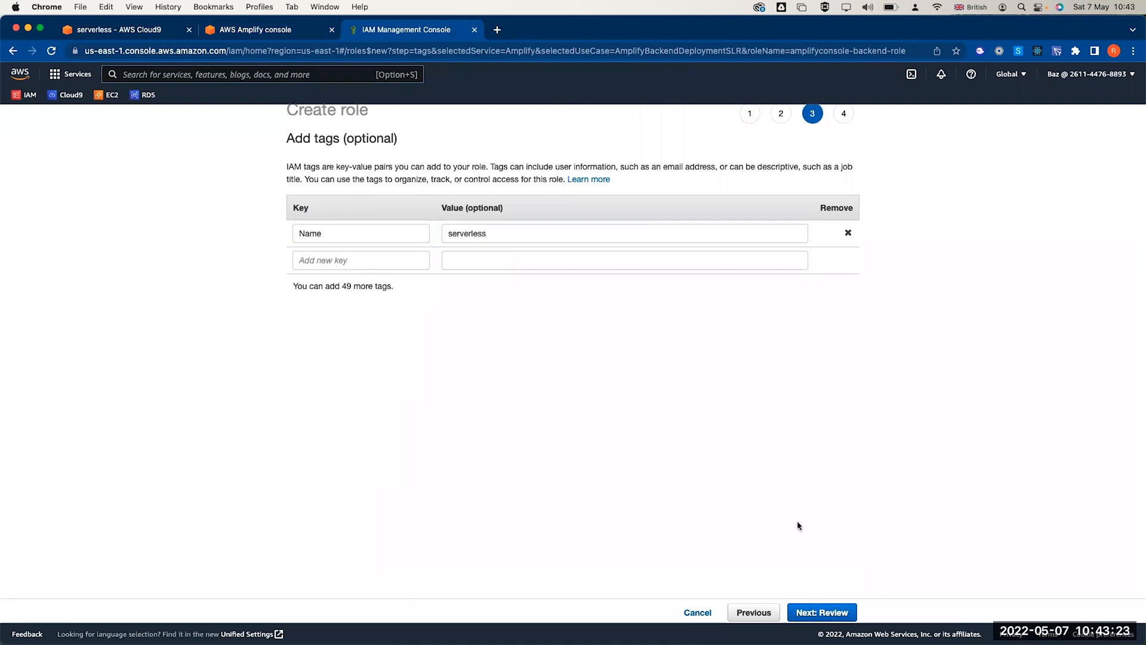
{"action": "left_click", "coordinate": [533, 231]}
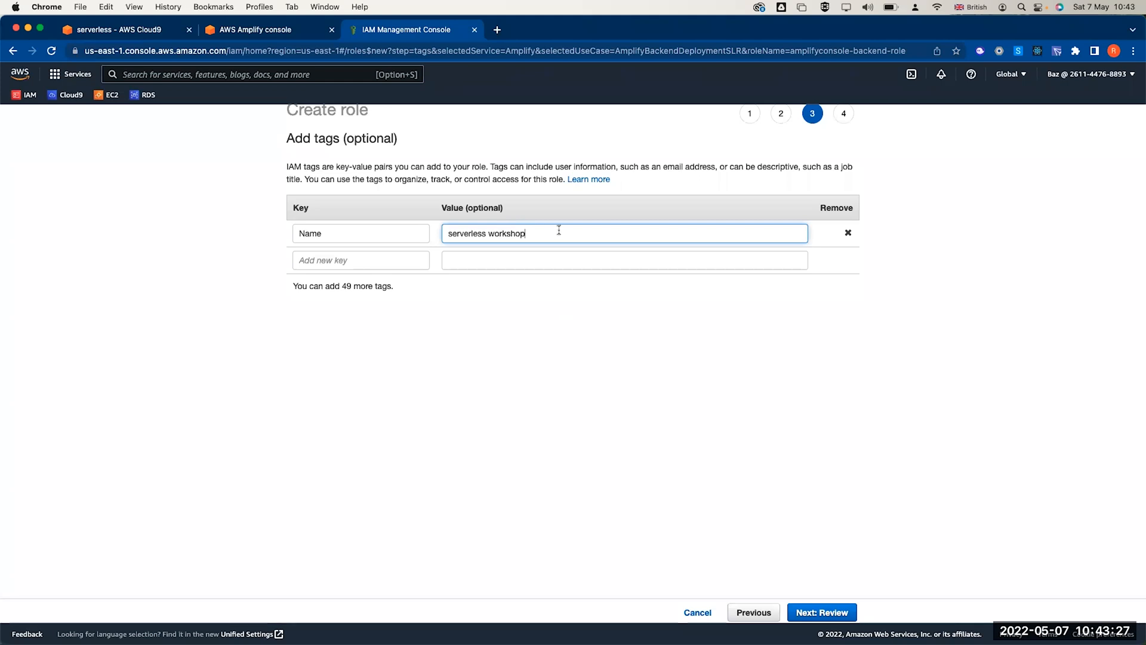
{"action": "left_click", "coordinate": [812, 611]}
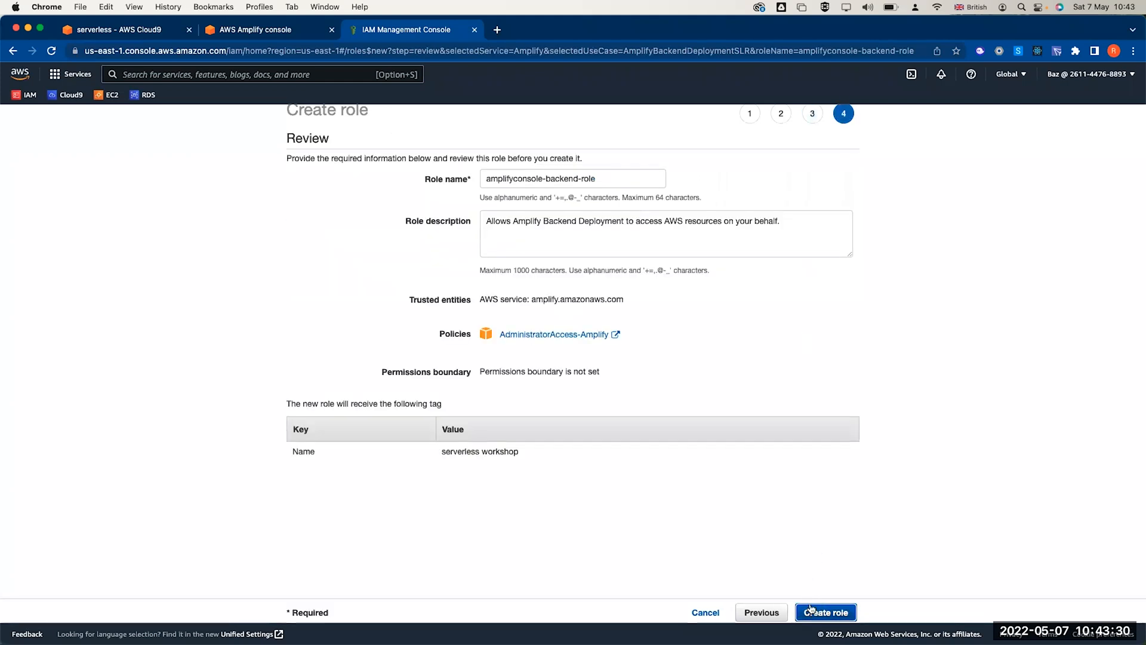
{"action": "left_click", "coordinate": [818, 614]}
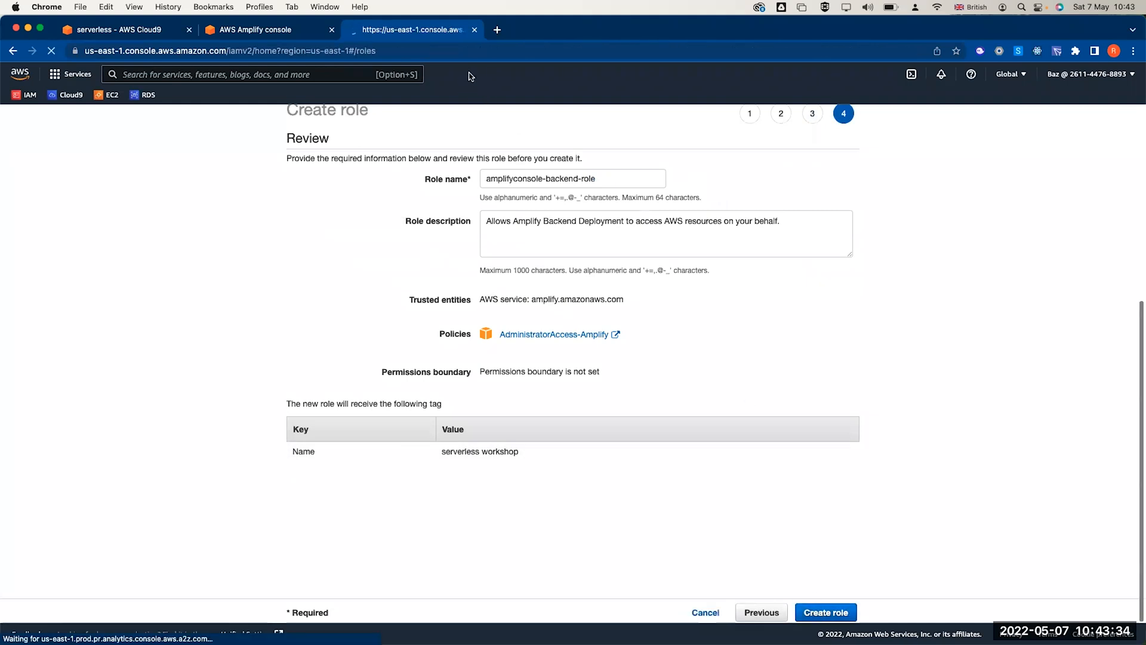
- Refresh the service roles and select amplifyconsole-backend-role for the wild-rydes app
{"action": "left_click", "coordinate": [275, 31]}
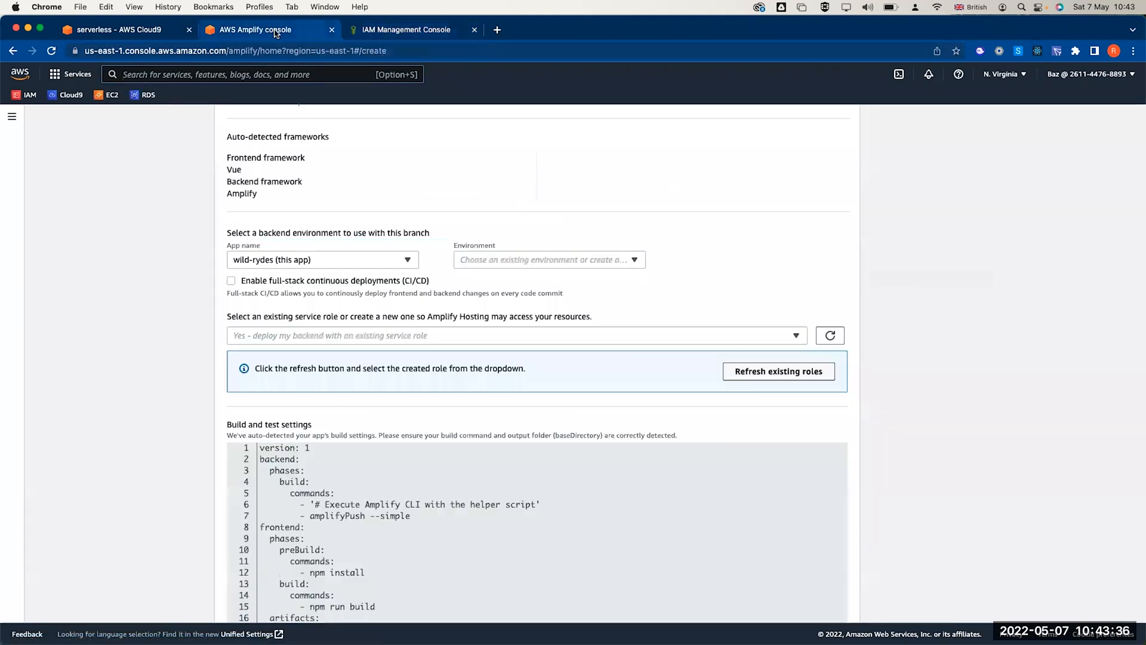
{"action": "left_click", "coordinate": [832, 337]}
{"action": "left_click", "coordinate": [794, 336]}
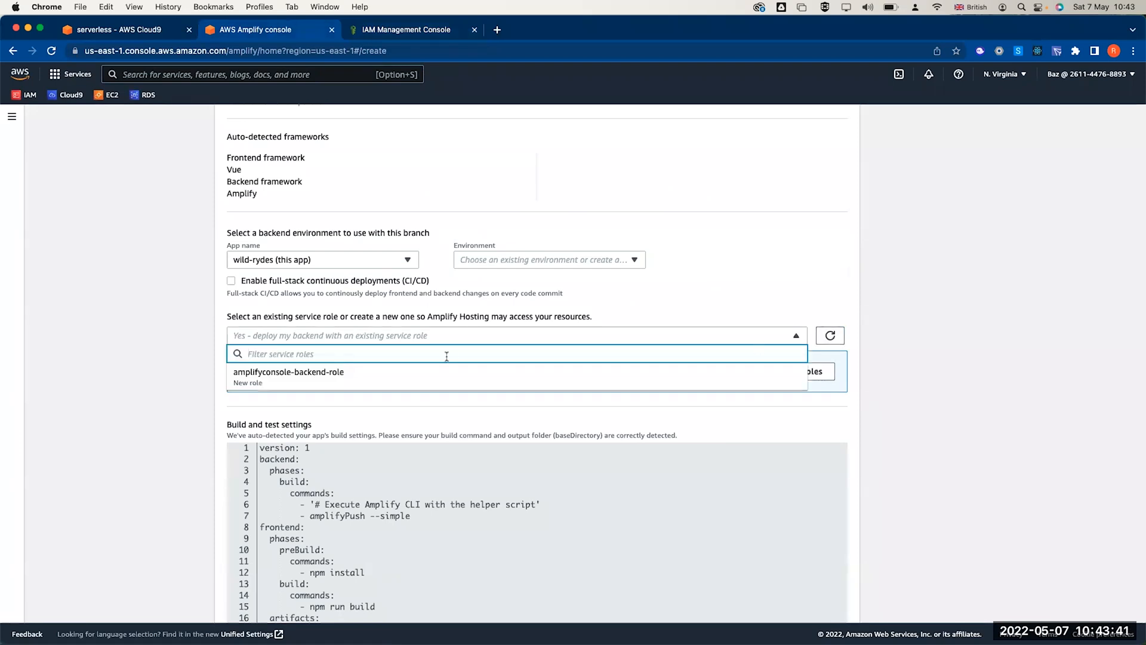
{"action": "left_click", "coordinate": [346, 380]}
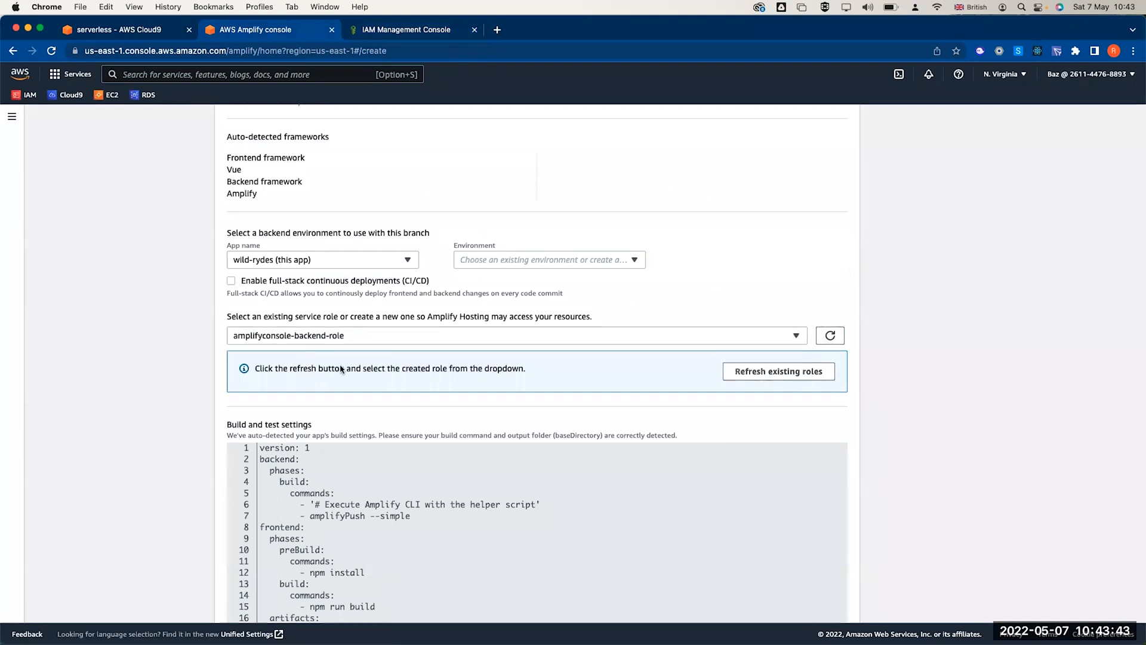
{"action": "scroll", "coordinate": [341, 369], "scroll_direction": "down", "scroll_amount": 5}
{"action": "left_click", "coordinate": [836, 589]}
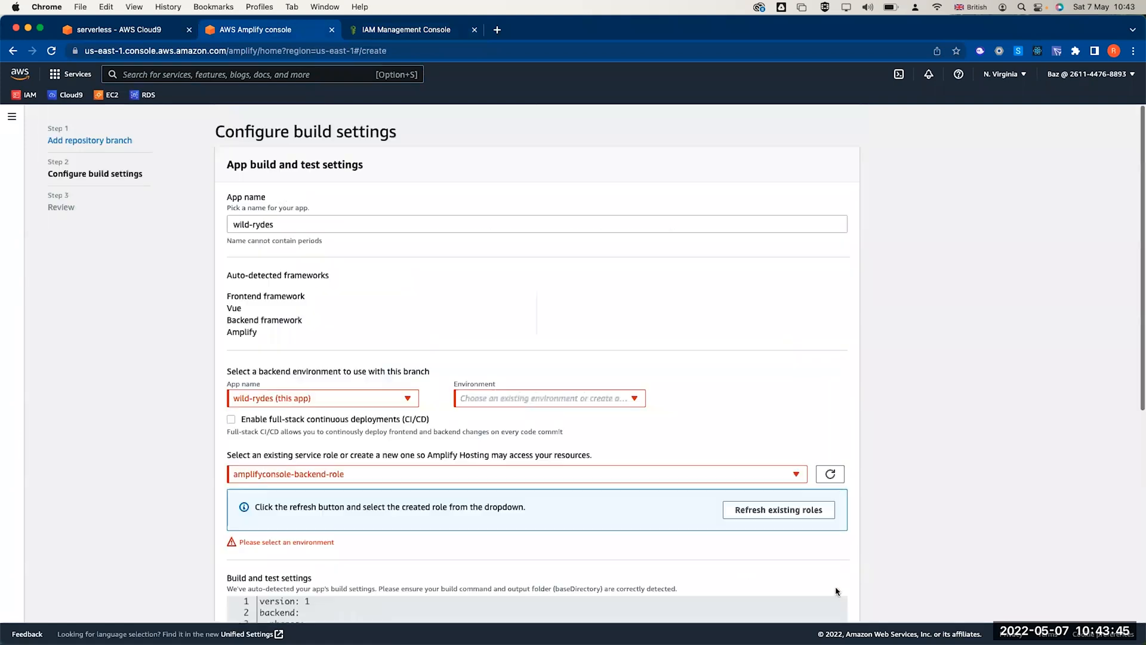
- Create a new backend environment named prod, then save and deploy the app
{"action": "left_click", "coordinate": [546, 399]}
{"action": "left_click", "coordinate": [531, 416]}
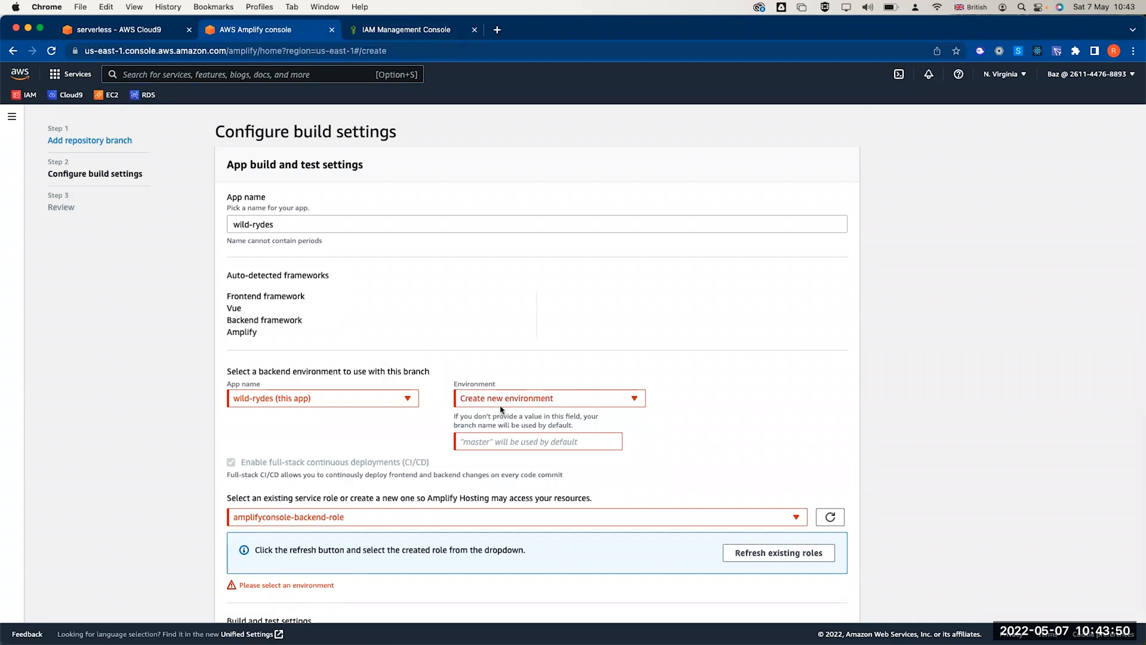
{"action": "left_click", "coordinate": [505, 443]}
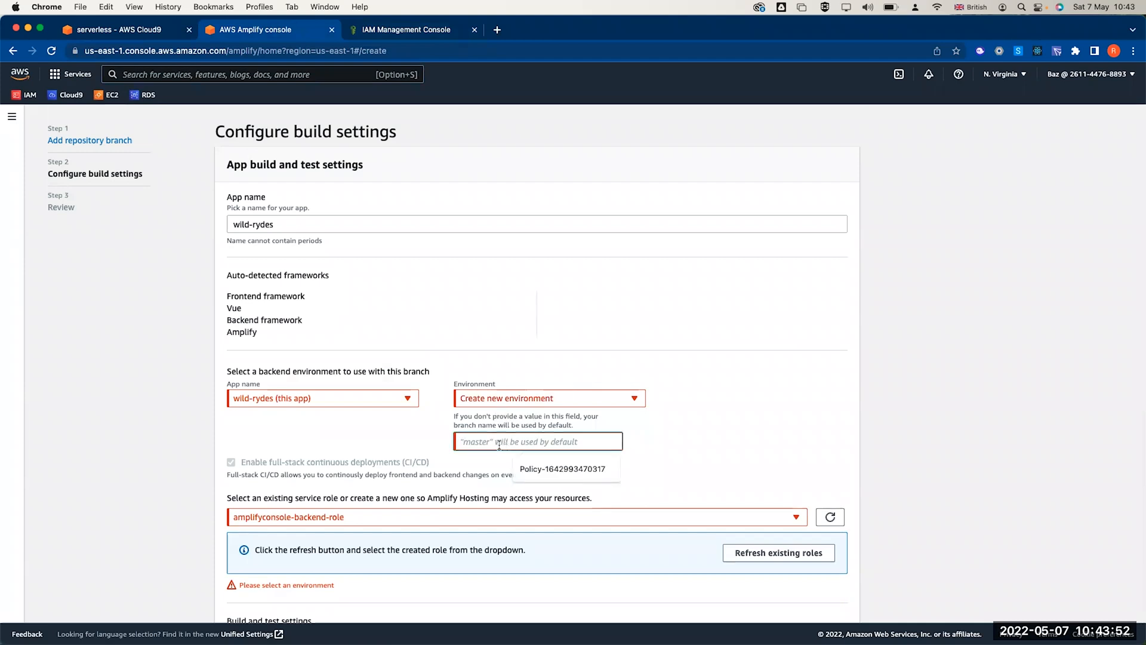
{"action": "type", "text": "prod"}
{"action": "scroll", "coordinate": [716, 422], "scroll_direction": "down", "scroll_amount": 10}
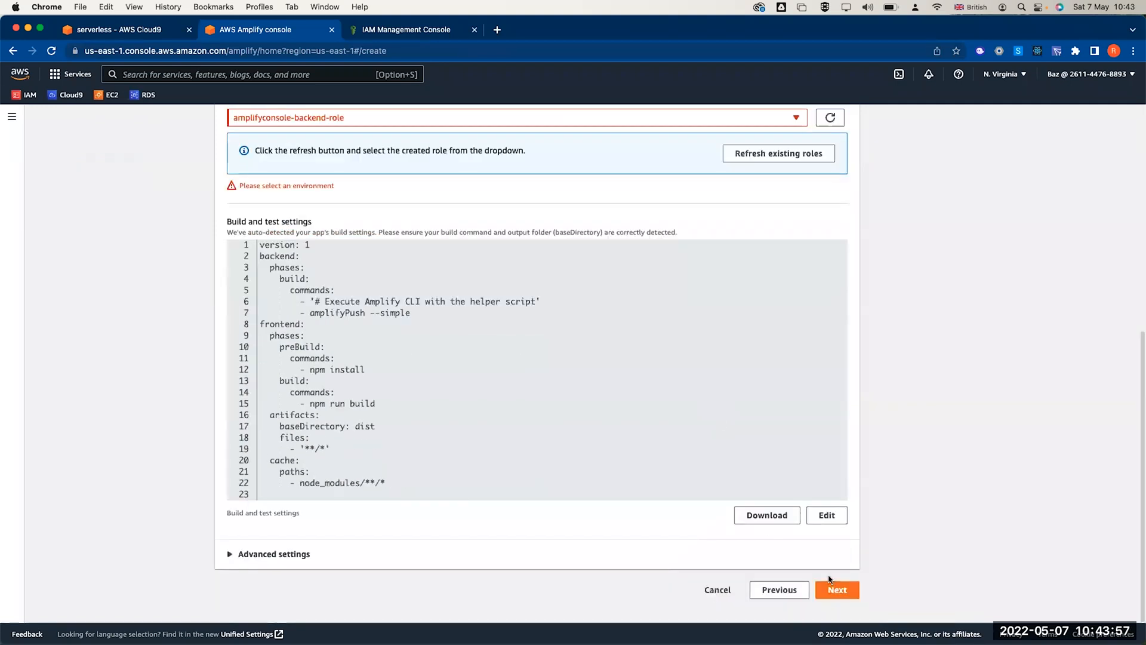
{"action": "left_click", "coordinate": [833, 584]}
{"action": "left_click", "coordinate": [824, 532]}
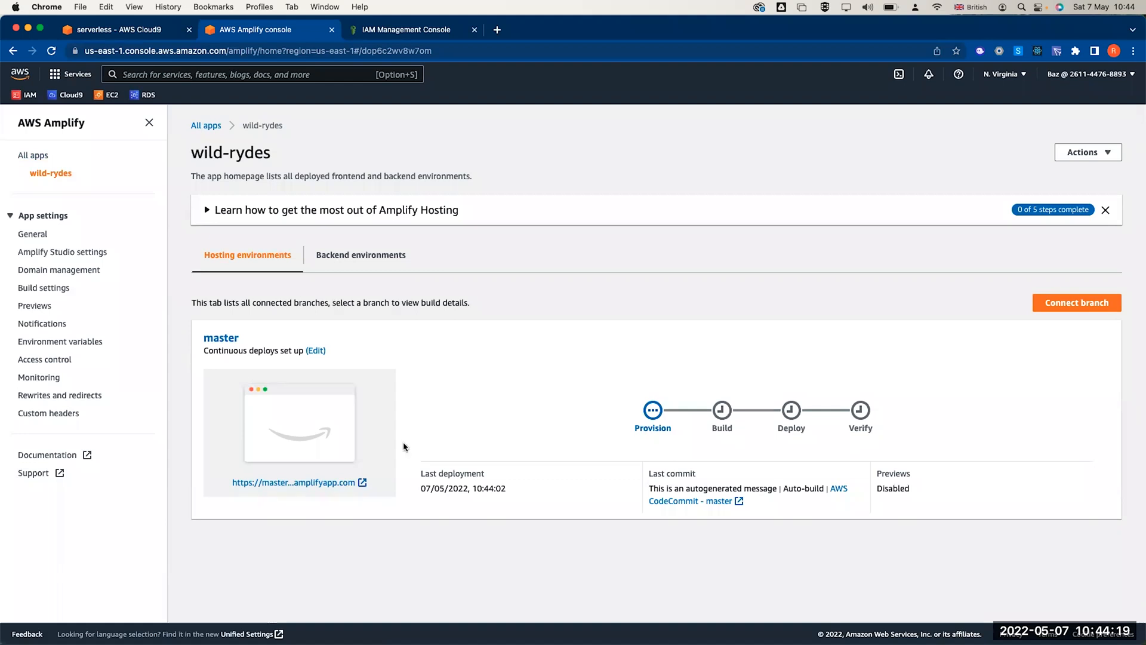
- Open the master branch site, which shows the Welcome placeholder, and reload both tabs to follow the build
{"action": "left_click", "coordinate": [336, 484]}
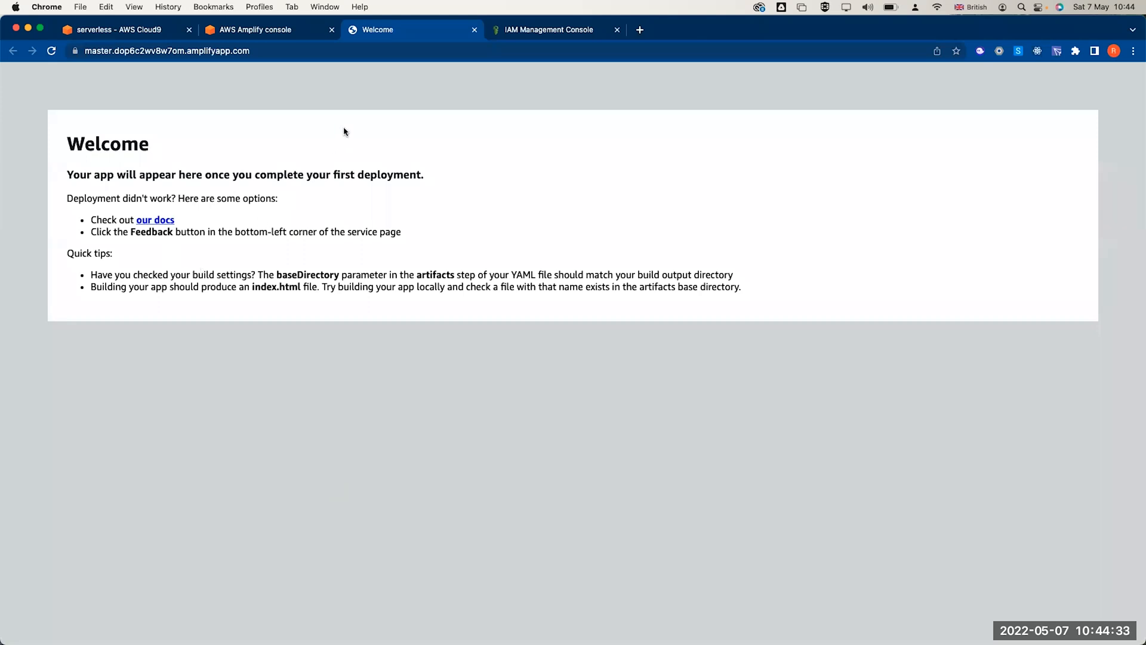
{"action": "left_click", "coordinate": [283, 30]}
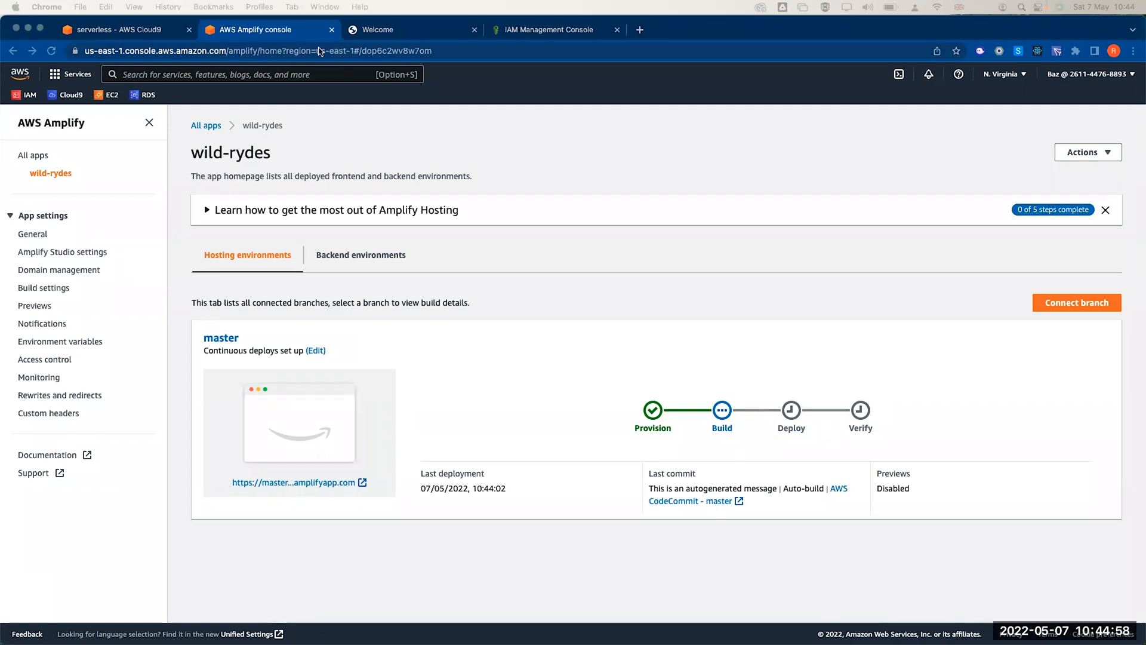
{"action": "left_click", "coordinate": [410, 35]}
{"action": "left_click", "coordinate": [51, 52]}
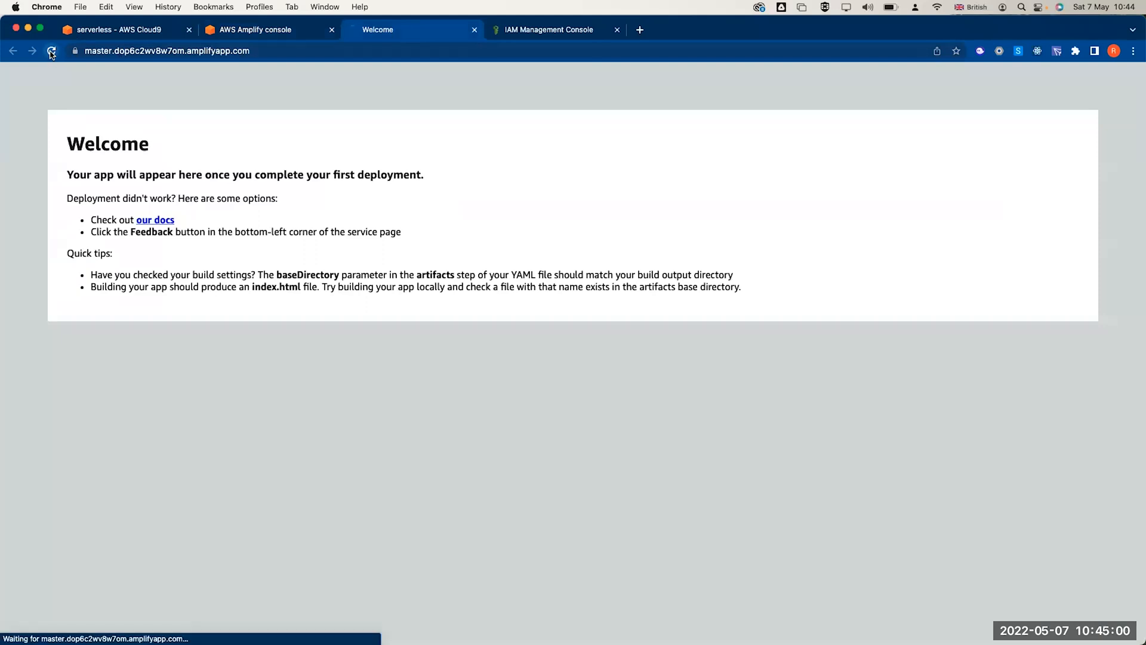
{"action": "left_click", "coordinate": [258, 33]}
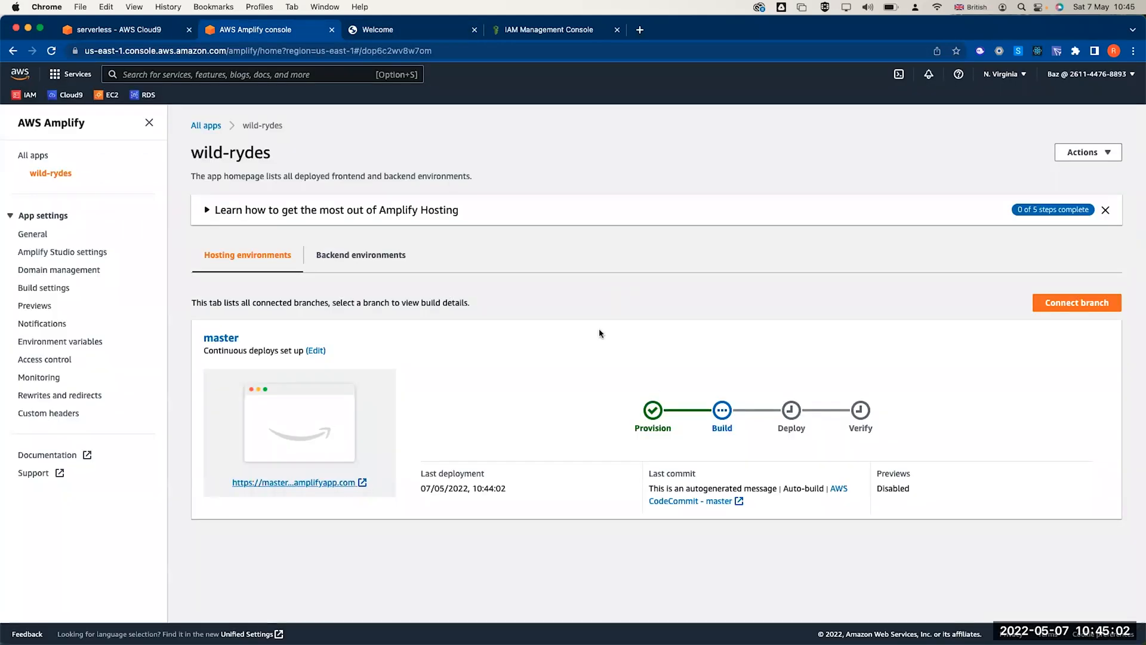
{"action": "left_click", "coordinate": [52, 52]}
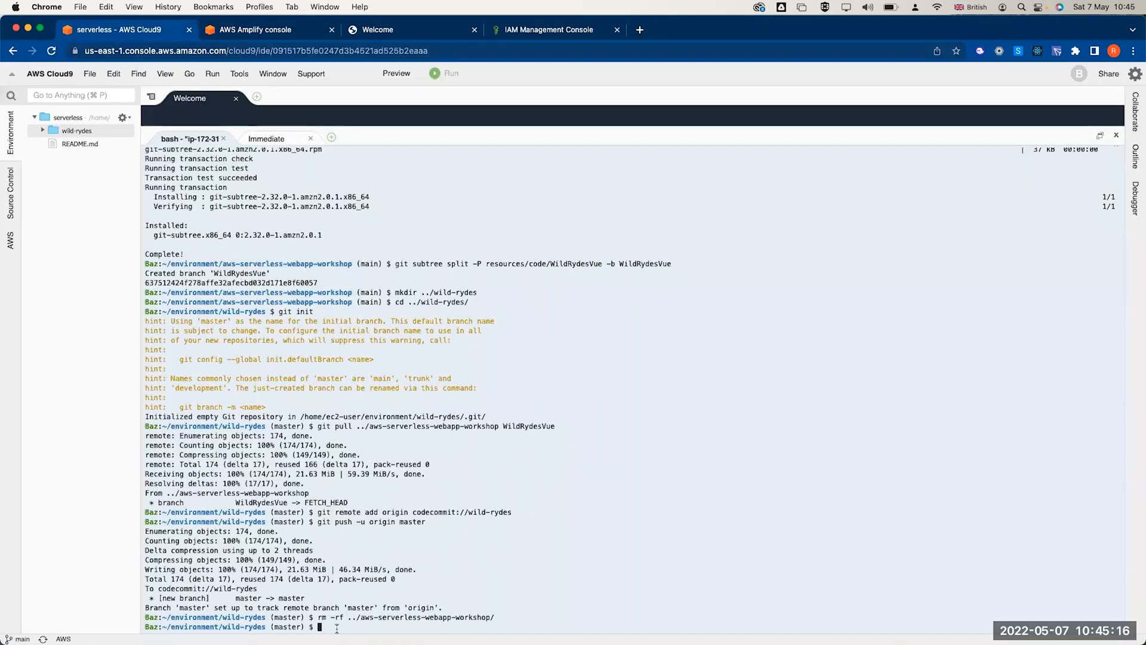
- Open public/index.html from the wild-rydes project in the Cloud9 editor
{"action": "left_click", "coordinate": [43, 131]}
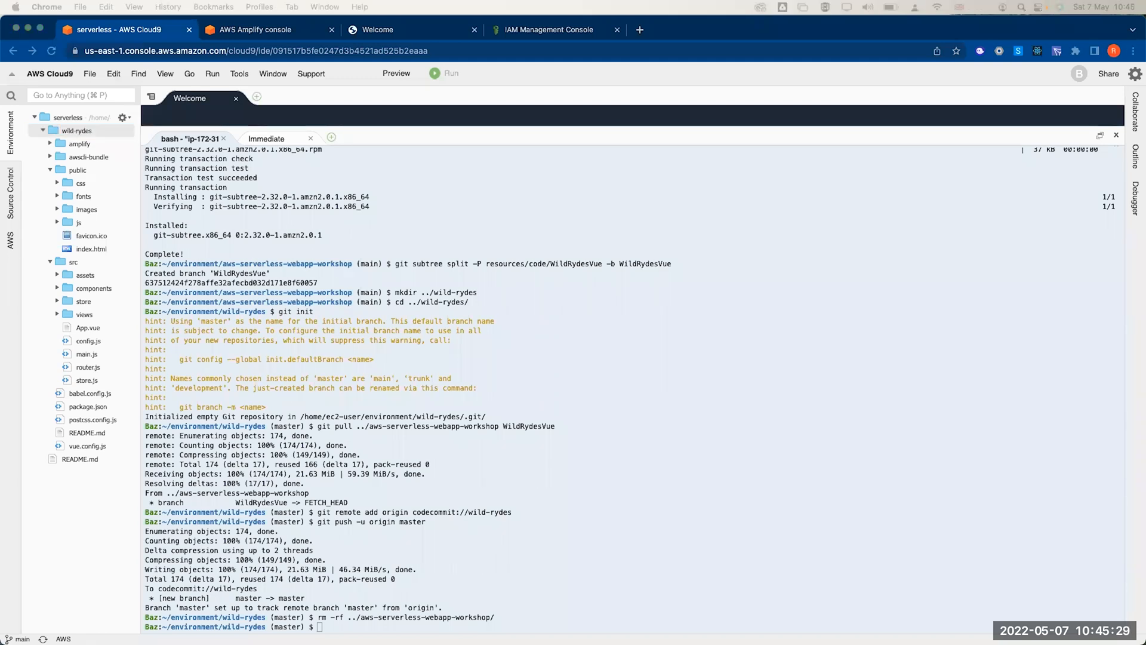
{"action": "left_click", "coordinate": [65, 132]}
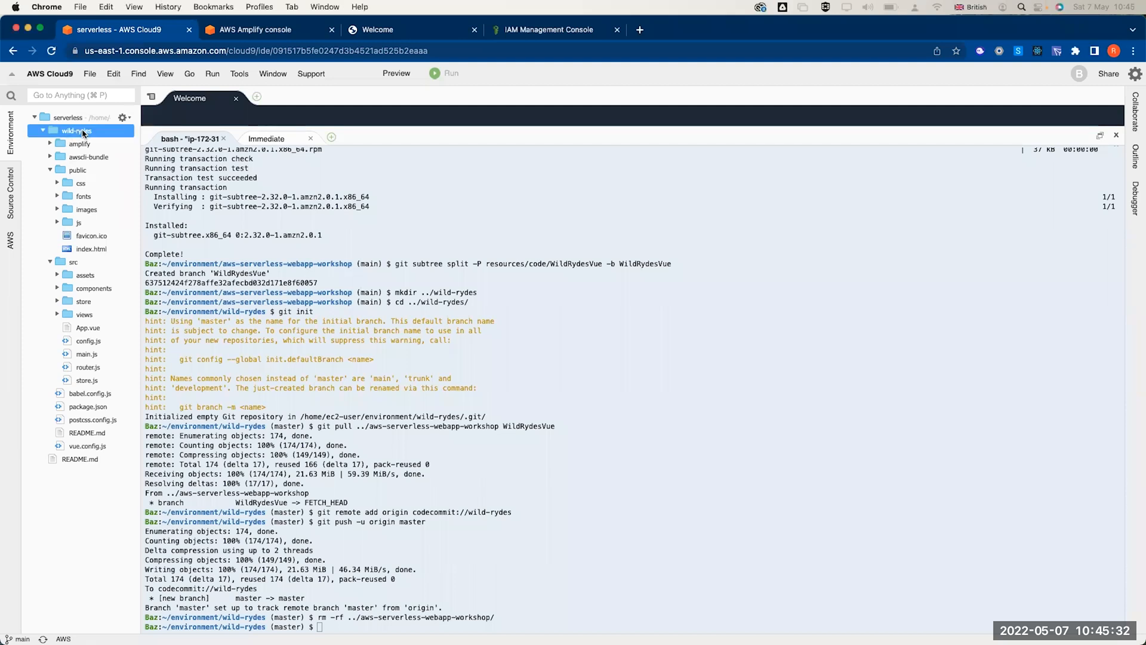
{"action": "double_click", "coordinate": [74, 170]}
{"action": "double_click", "coordinate": [72, 172]}
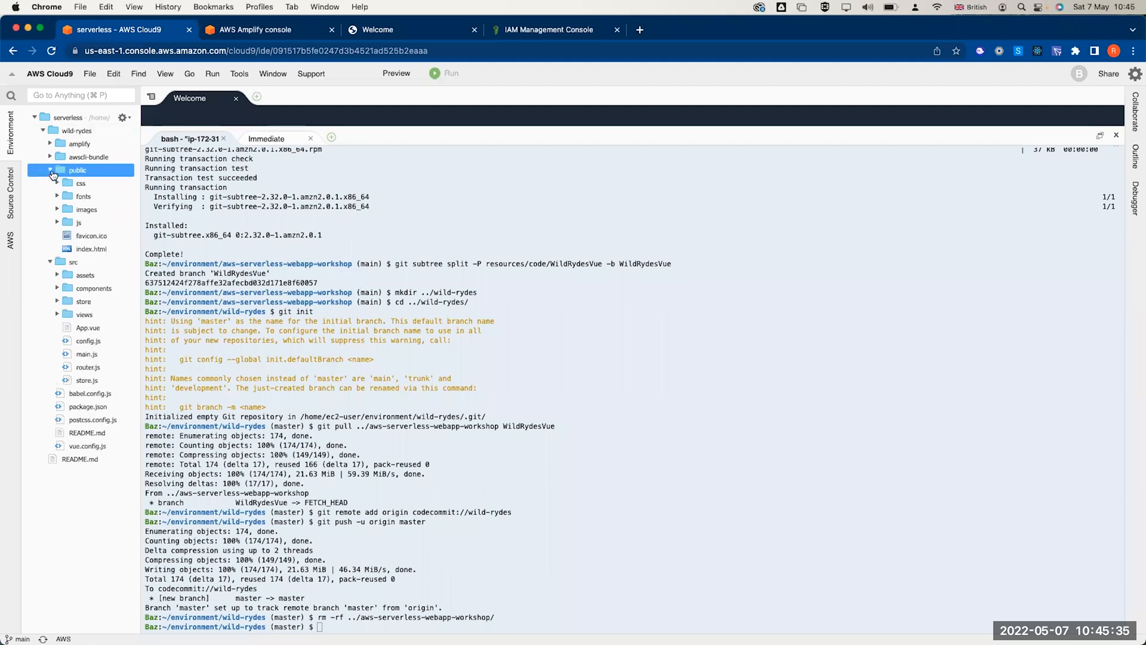
{"action": "left_click", "coordinate": [84, 250]}
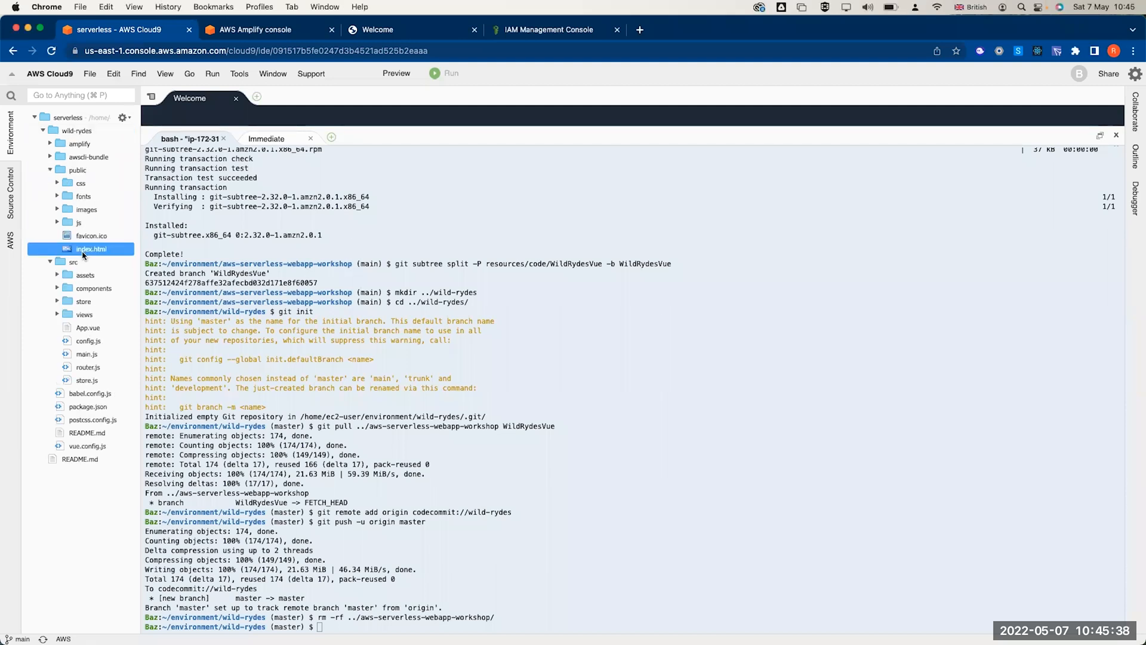
{"action": "double_click", "coordinate": [84, 253]}
{"action": "left_click_drag", "start_coordinate": [365, 127], "coordinate": [376, 510]}
- Append '- Ryeds of the Future!' to the page title, save, and enlarge the terminal
{"action": "left_click", "coordinate": [288, 162]}
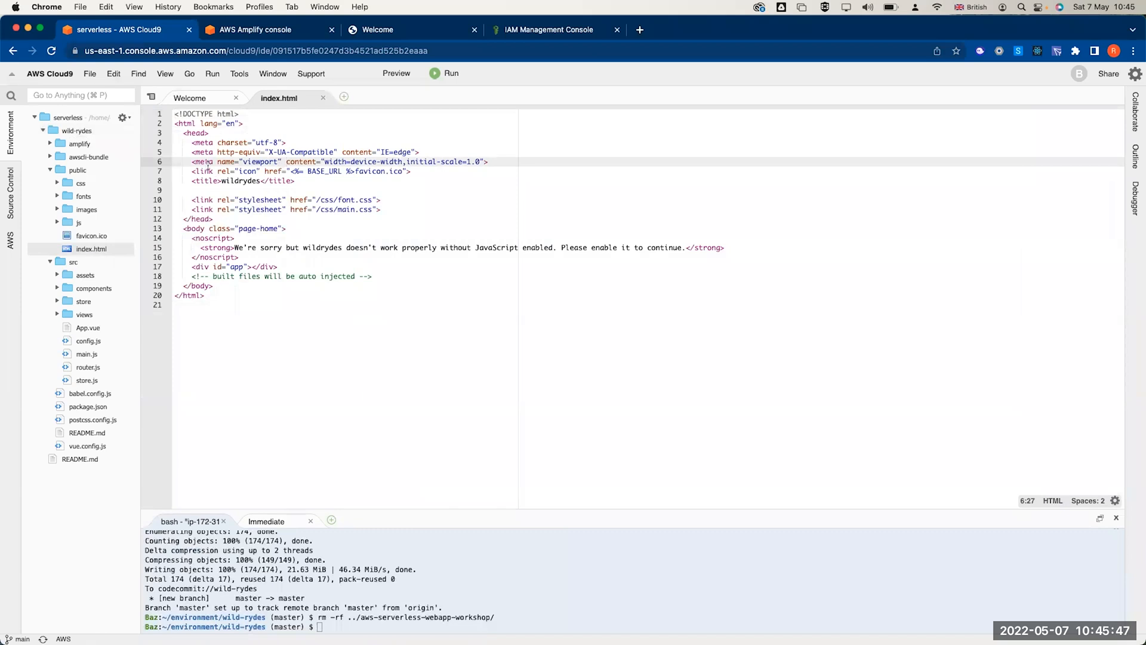
{"action": "left_click", "coordinate": [257, 180]}
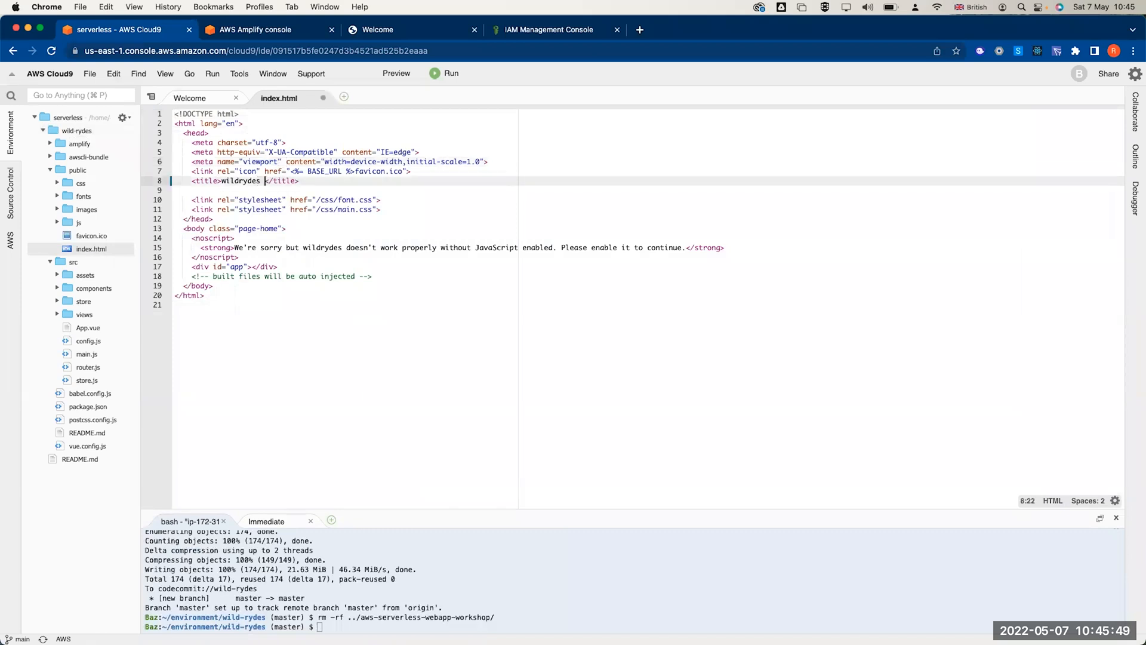
{"action": "type", "text": "- "}
{"action": "type", "text": "Ryeds o"}
{"action": "type", "text": "f the Futu"}
{"action": "type", "text": "re!"}
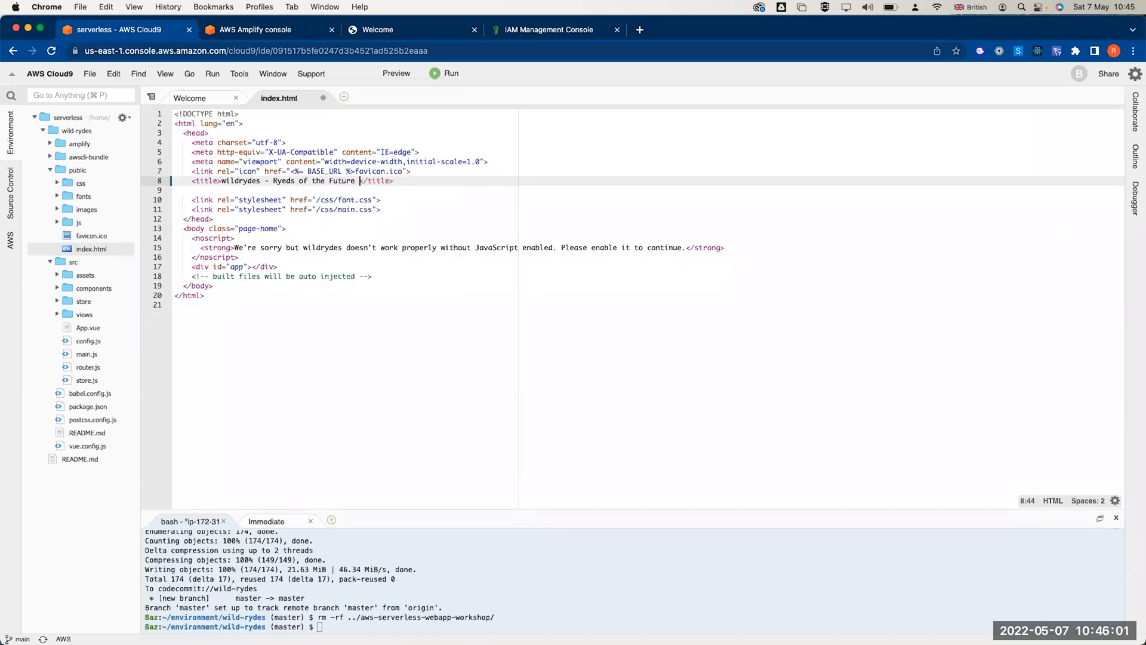
{"action": "key", "text": "super+s"}
{"action": "left_click", "coordinate": [430, 294]}
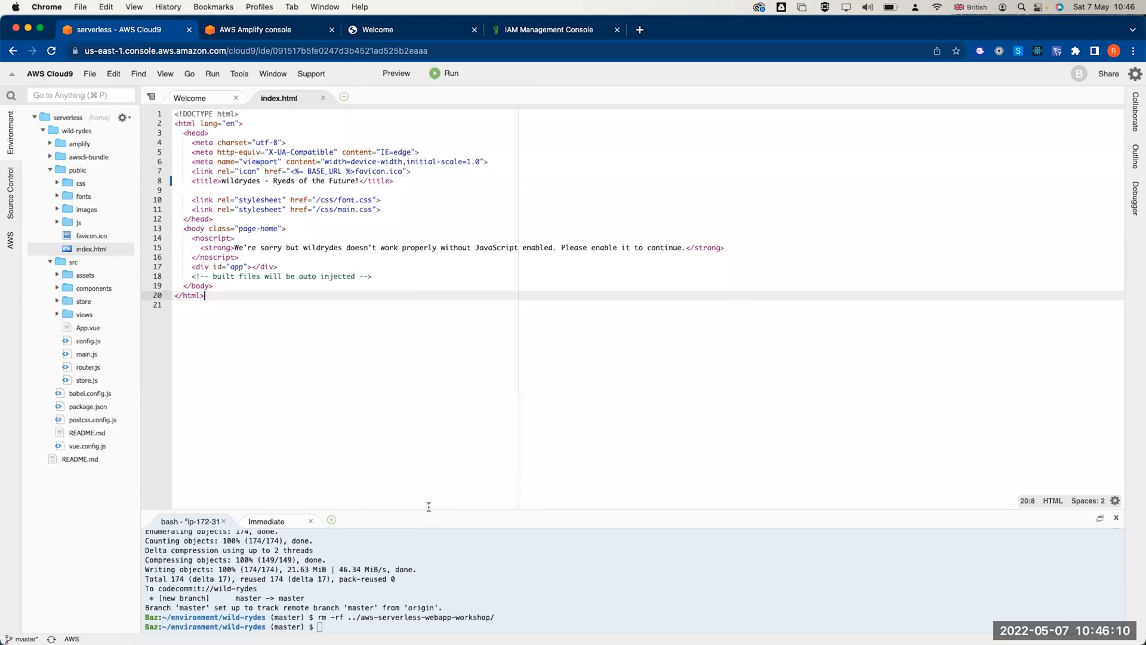
{"action": "left_click_drag", "start_coordinate": [430, 510], "coordinate": [440, 345]}
- Stage all changes and commit them with the message 'update title'
{"action": "left_click", "coordinate": [381, 554]}
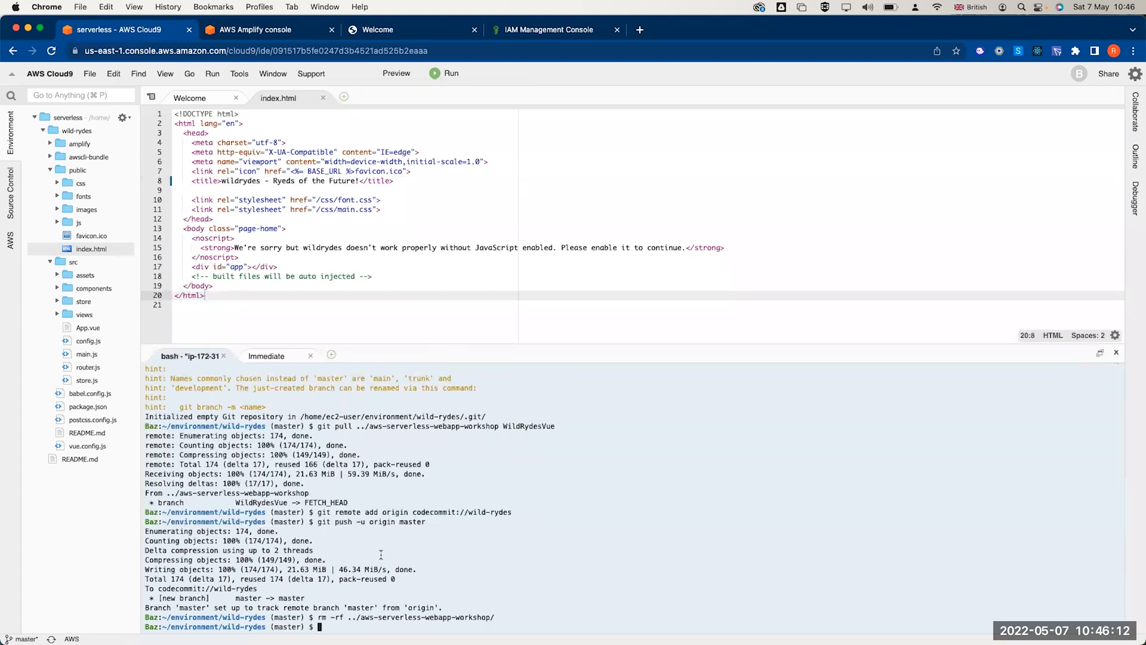
{"action": "type", "text": "git add ."}
{"action": "key", "text": "Return"}
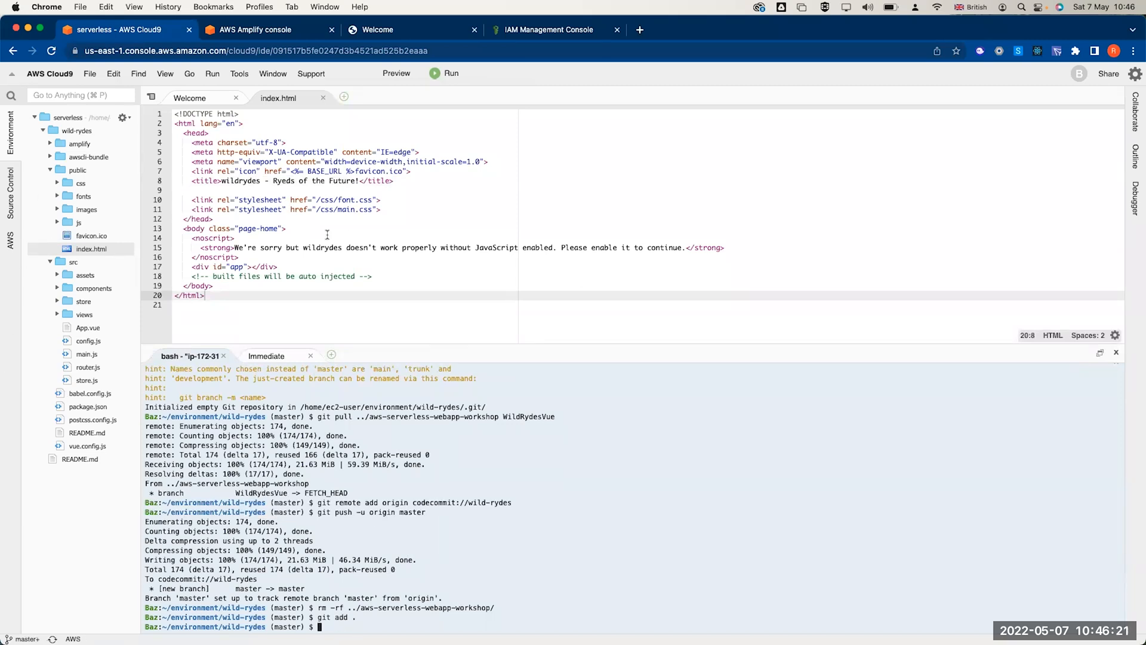
{"action": "type", "text": "git commit -m \"\""}
{"action": "key", "text": "Left"}
{"action": "type", "text": "update title\""}
{"action": "key", "text": "Return"}
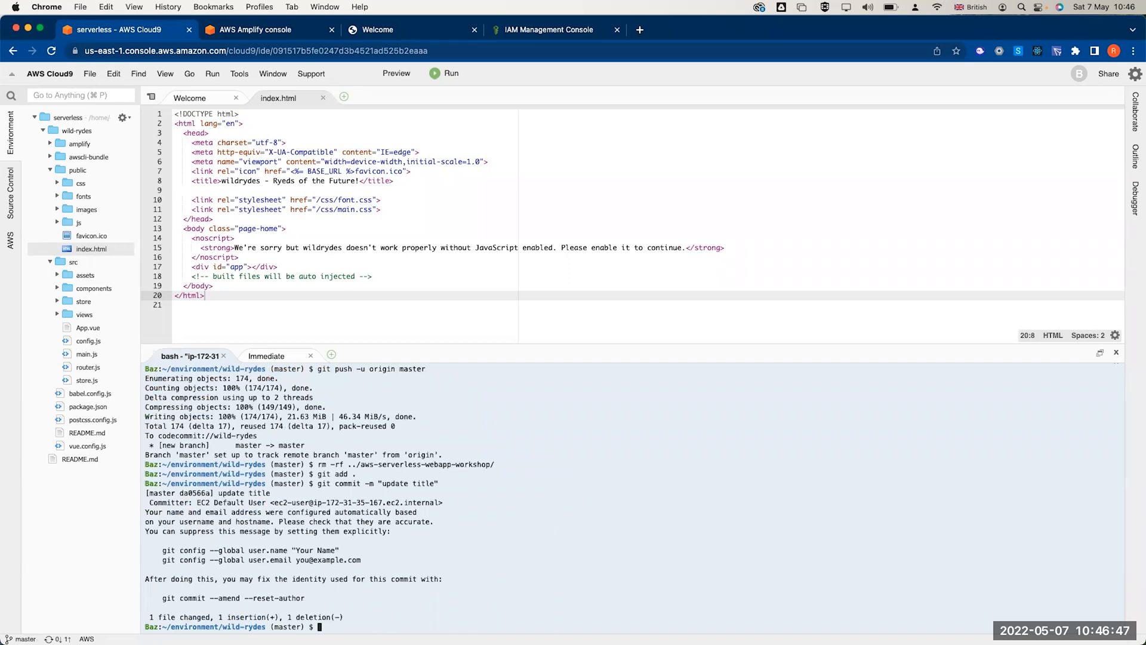
- Run git push to send the commit to CodeCommit, then return to the Amplify console
{"action": "type", "text": "git push"}
{"action": "key", "text": "Return"}
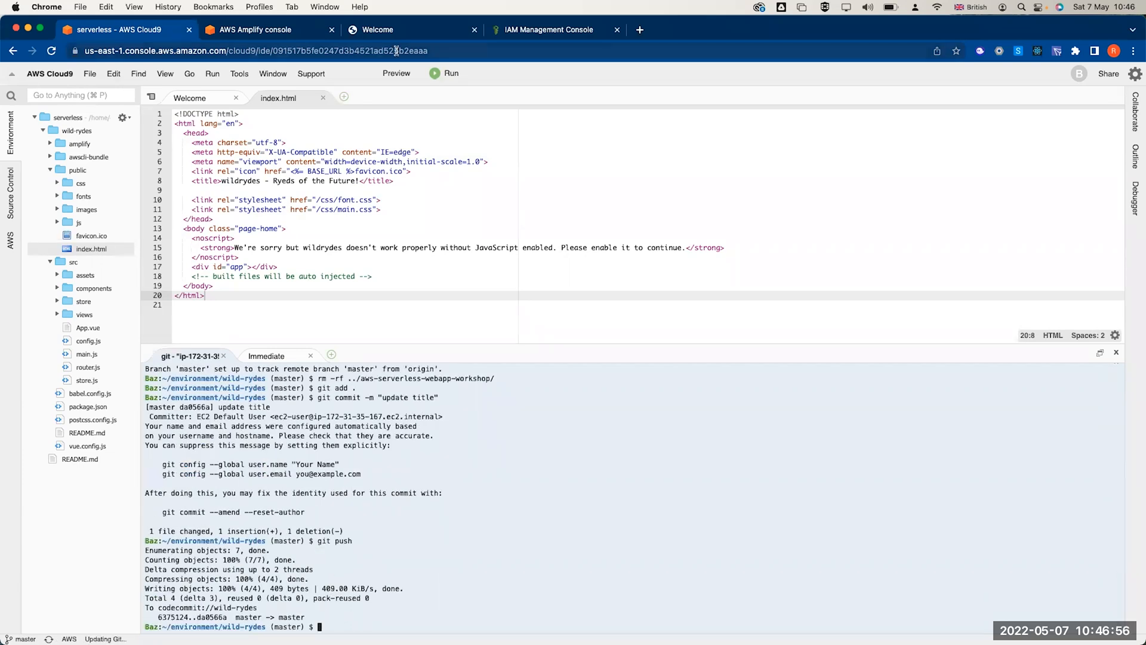
{"action": "left_click", "coordinate": [226, 34]}
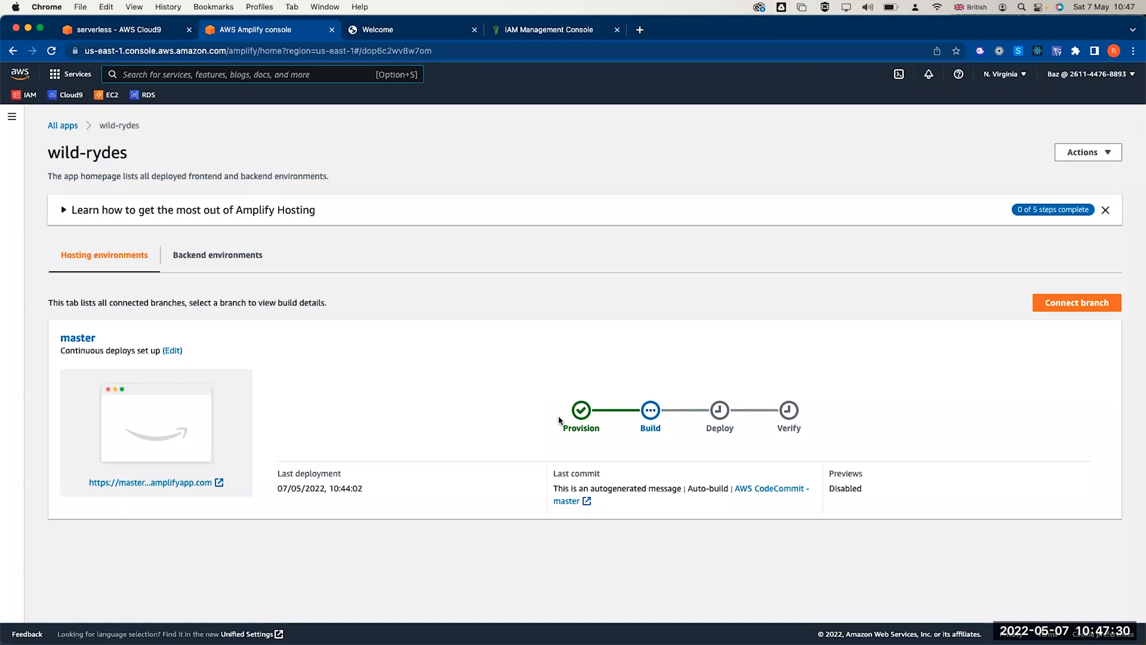
- Refresh the Amplify app page and check the site tab while the new master build runs
{"action": "left_click", "coordinate": [405, 26]}
{"action": "left_click", "coordinate": [232, 31]}
{"action": "left_click", "coordinate": [114, 26]}
{"action": "left_click", "coordinate": [241, 37]}
{"action": "left_click", "coordinate": [401, 37]}
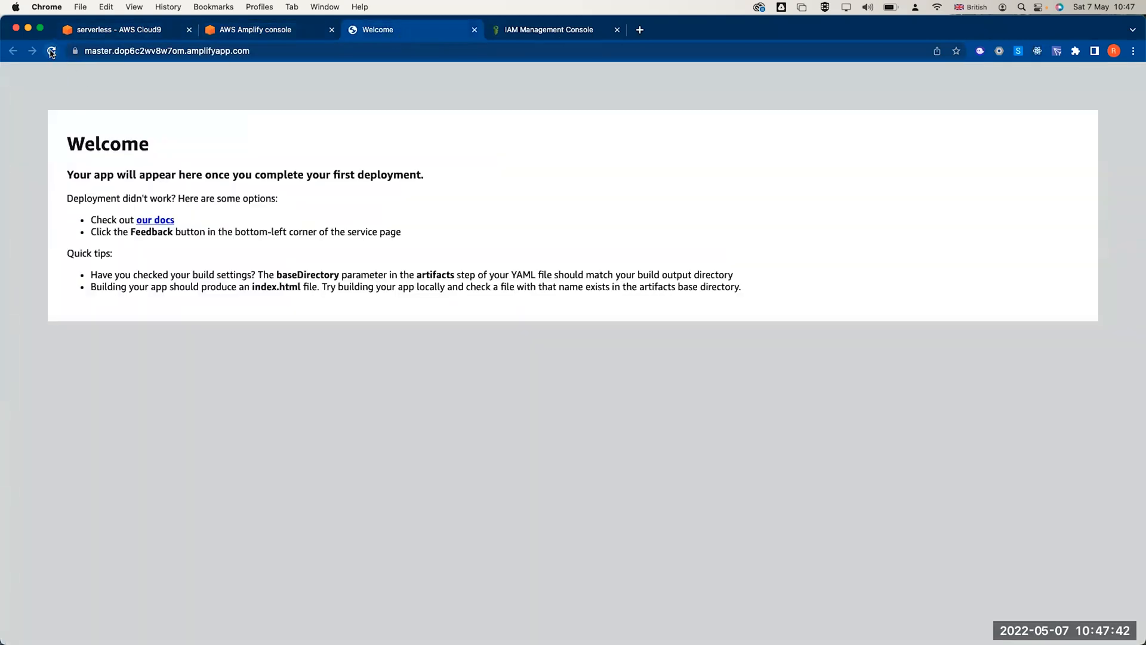
{"action": "left_click", "coordinate": [256, 34]}
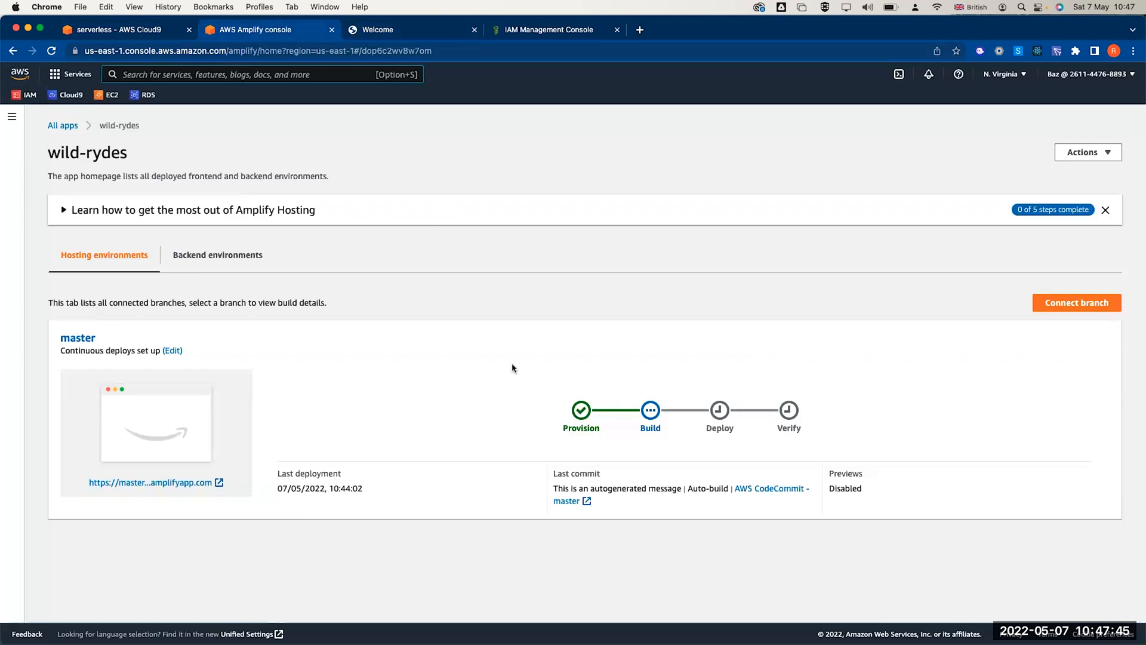
{"action": "left_click", "coordinate": [52, 51]}
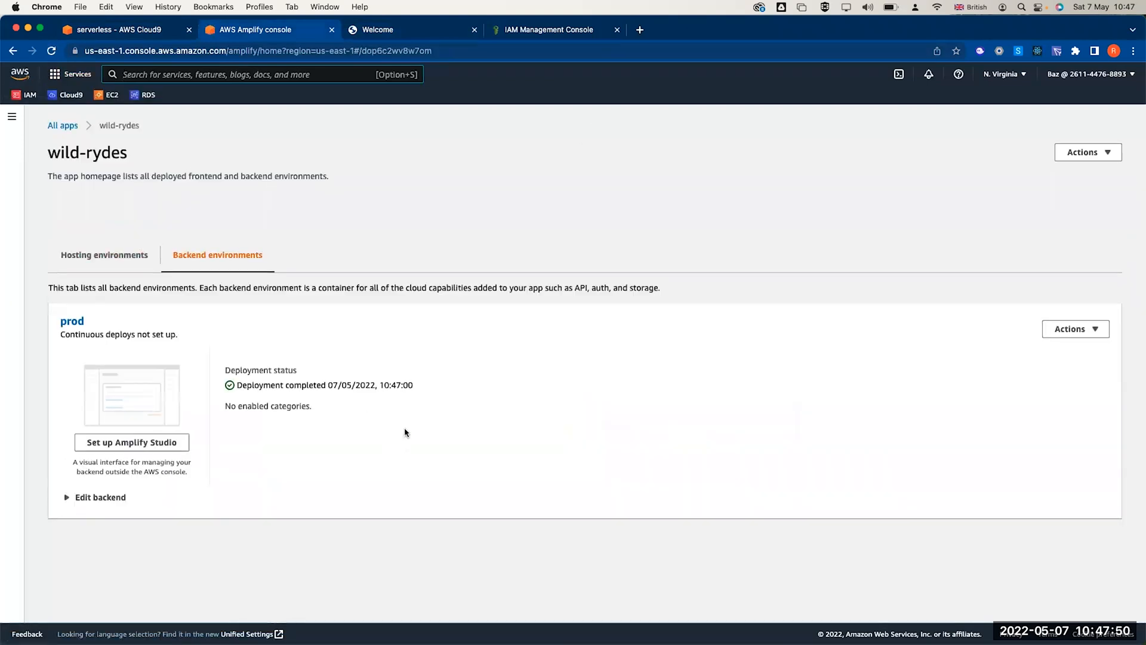
{"action": "triple_click", "coordinate": [280, 386]}
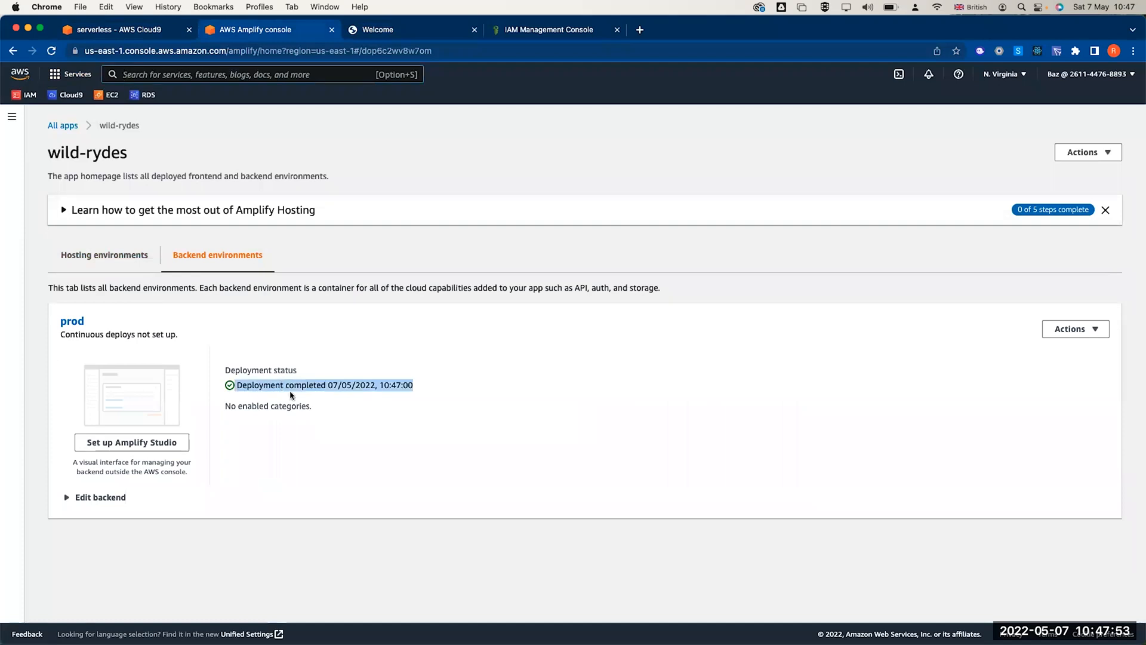
{"action": "left_click", "coordinate": [399, 37]}
{"action": "left_click", "coordinate": [258, 32]}
{"action": "left_click", "coordinate": [129, 257]}
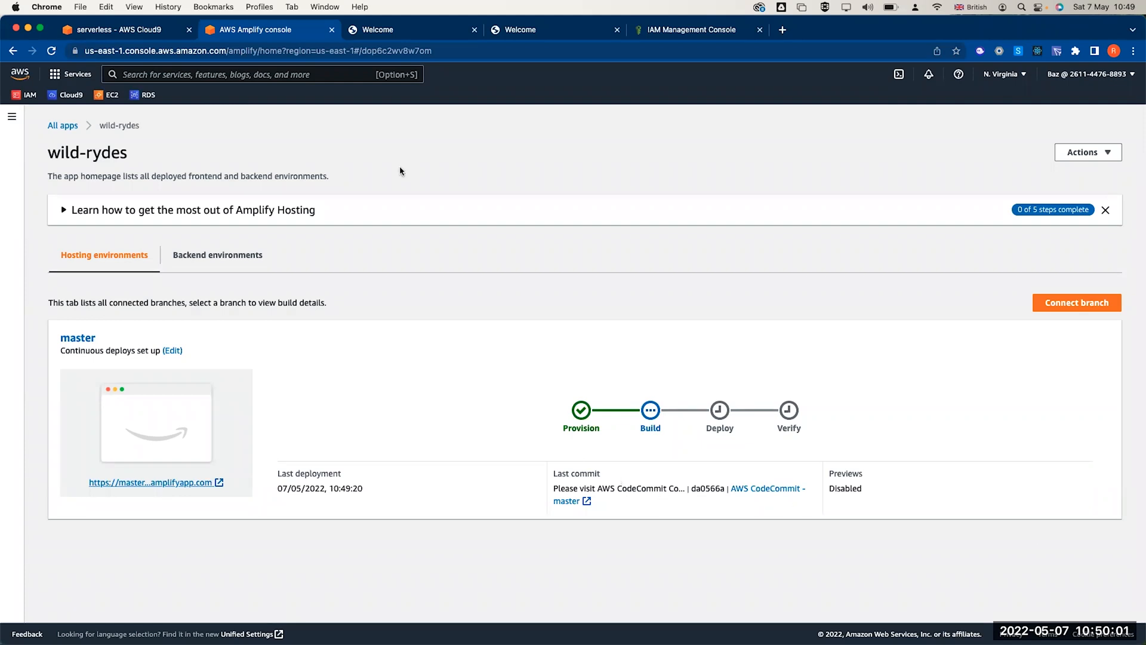
- Refresh the Amplify status and the site tab until the new master build is live
{"action": "left_click", "coordinate": [52, 51]}
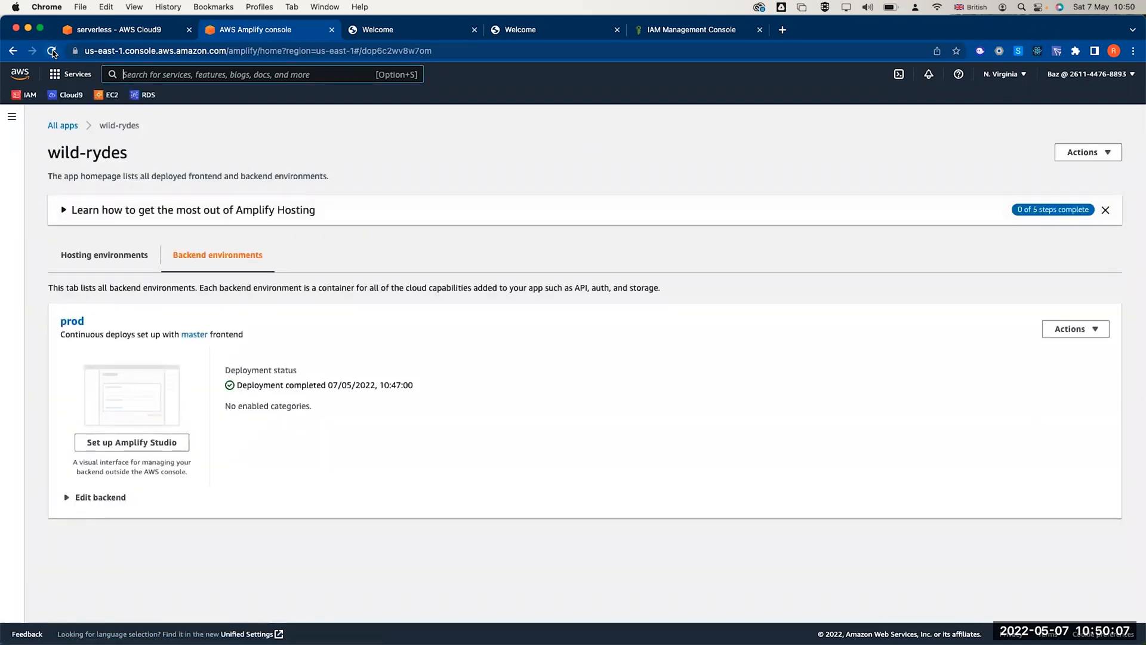
{"action": "left_click", "coordinate": [134, 265]}
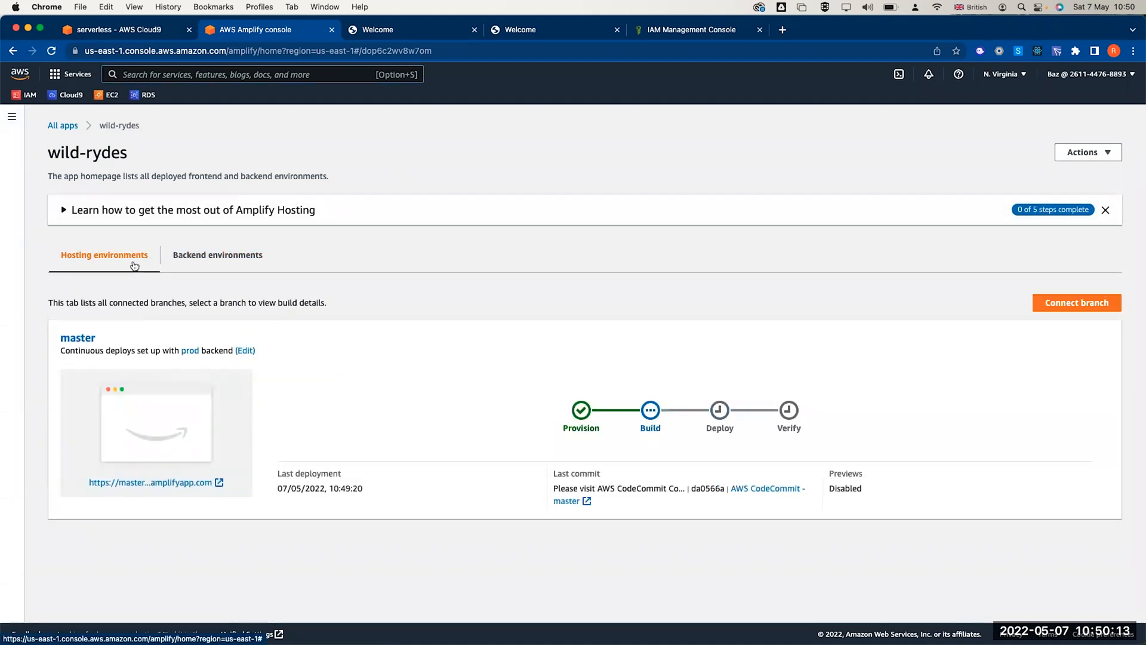
{"action": "left_click", "coordinate": [368, 34]}
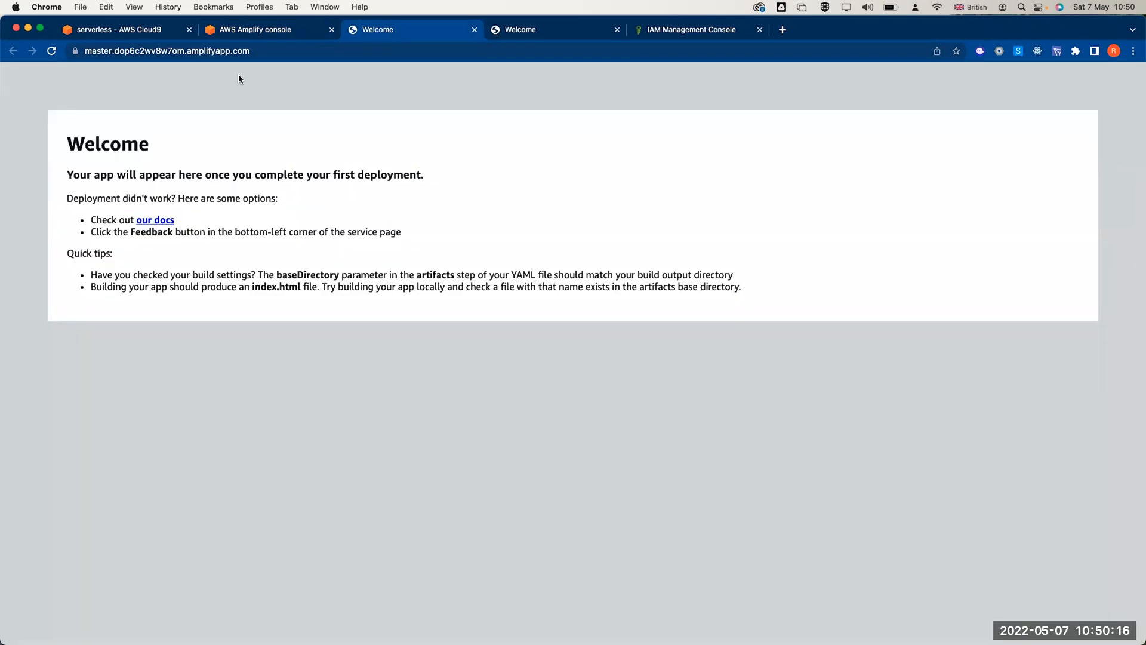
{"action": "left_click", "coordinate": [52, 51]}
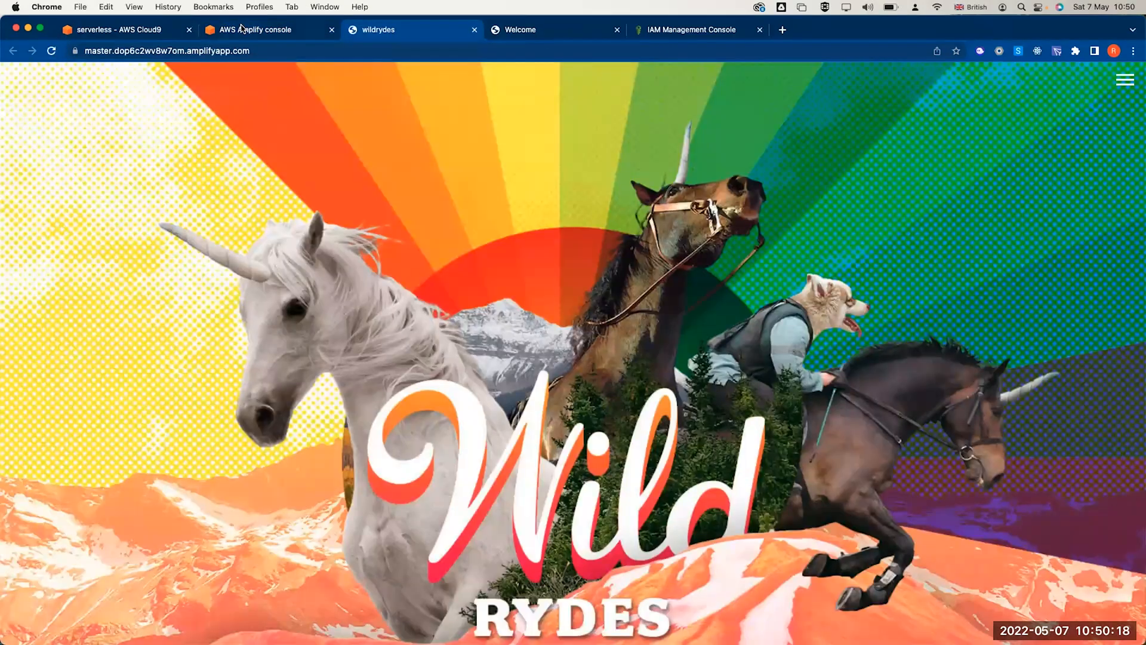
{"action": "left_click", "coordinate": [242, 30]}
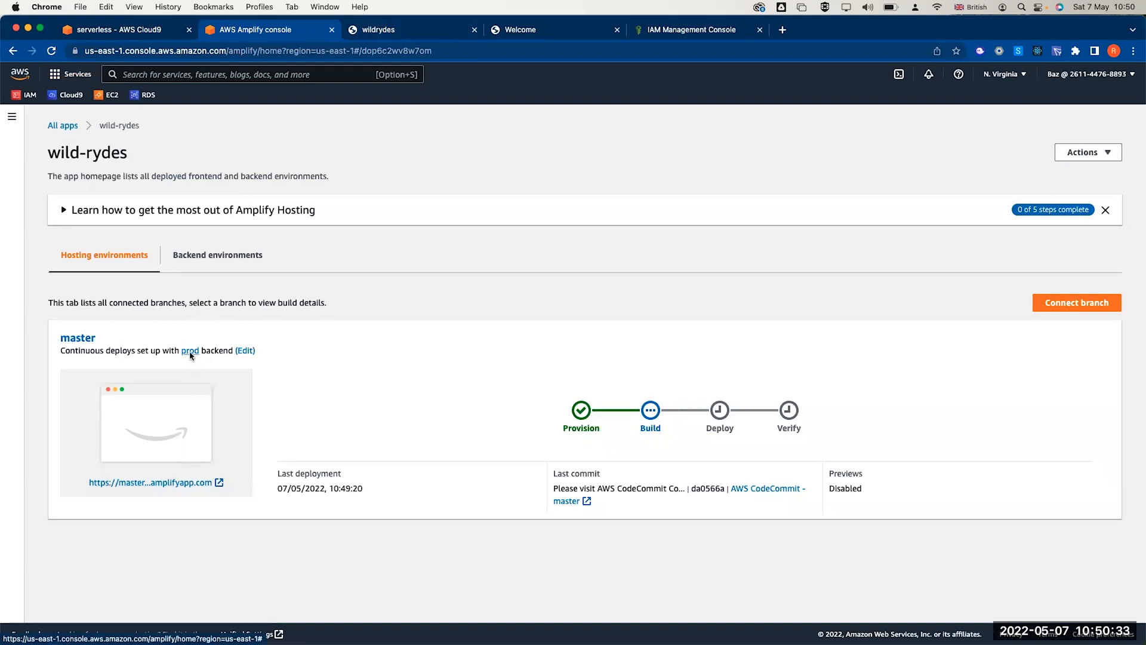
{"action": "left_click", "coordinate": [52, 51]}
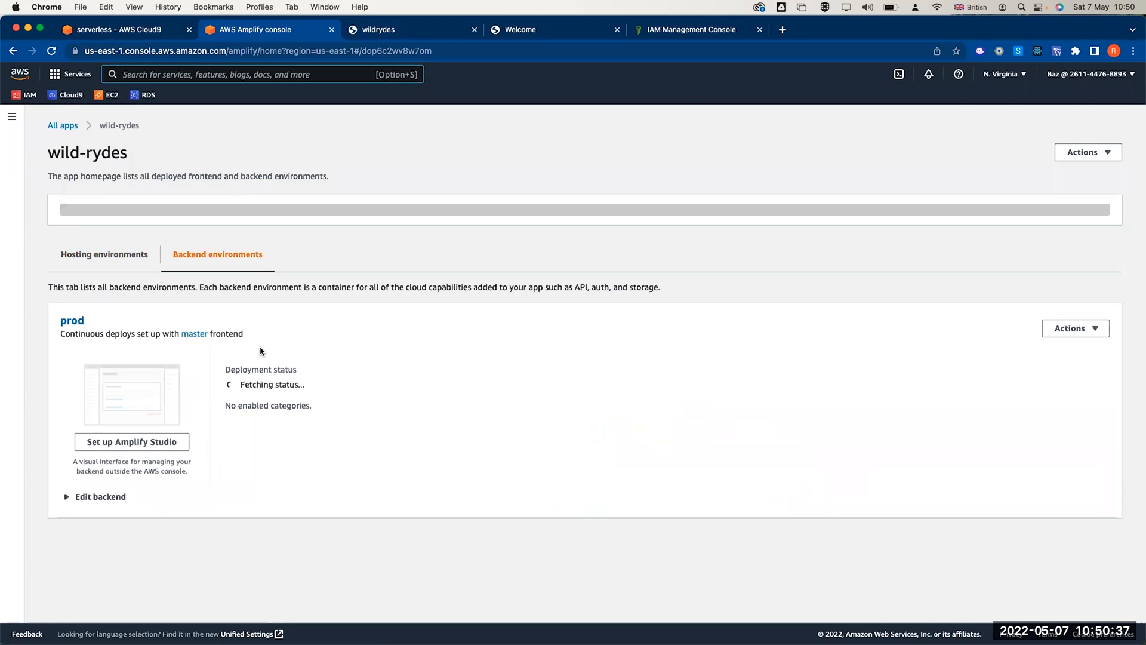
{"action": "left_click", "coordinate": [126, 264]}
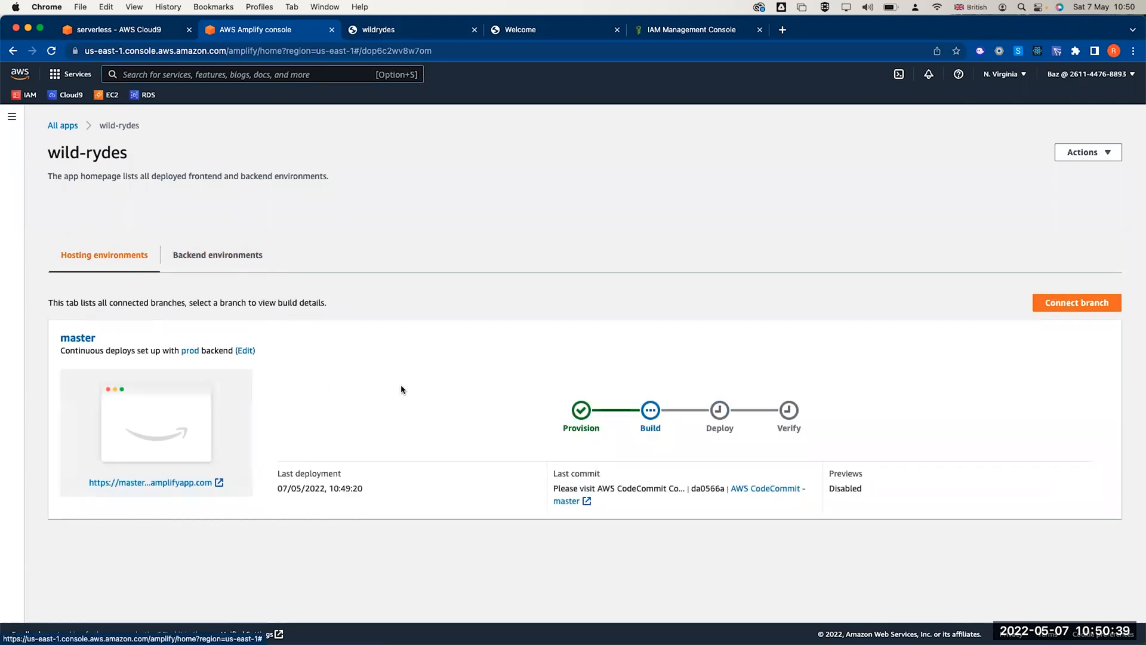
{"action": "left_click", "coordinate": [386, 34]}
- Reload and scroll through the Wild Rydes homepage, then choose Register from the menu
{"action": "left_click", "coordinate": [52, 51]}
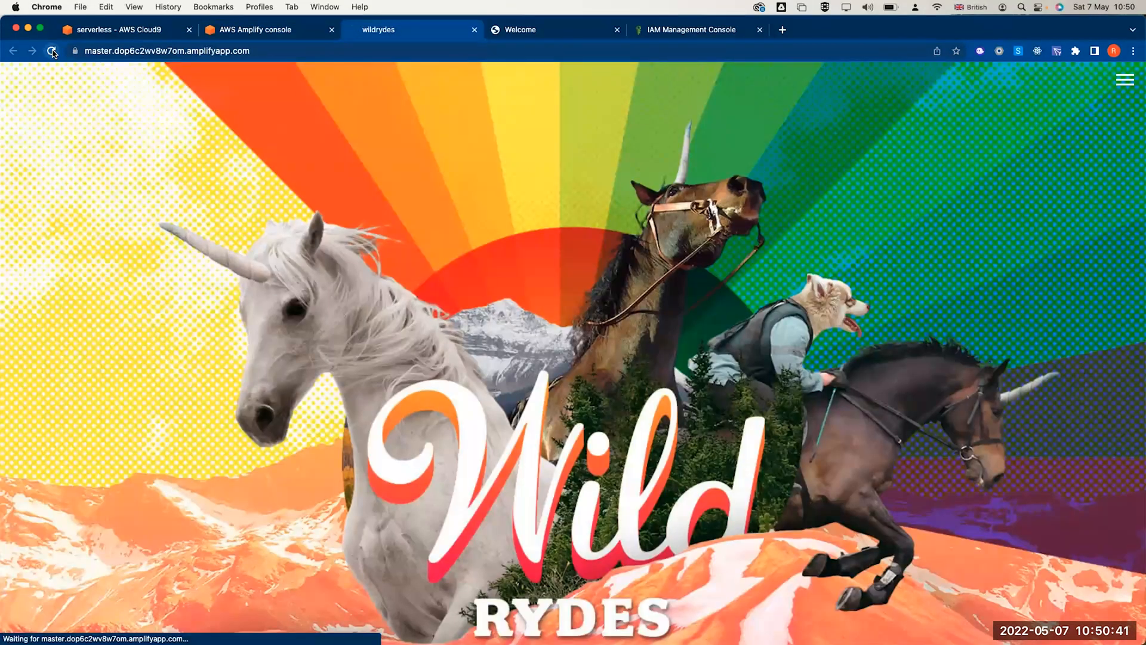
{"action": "scroll", "coordinate": [238, 421], "scroll_direction": "down", "scroll_amount": 20}
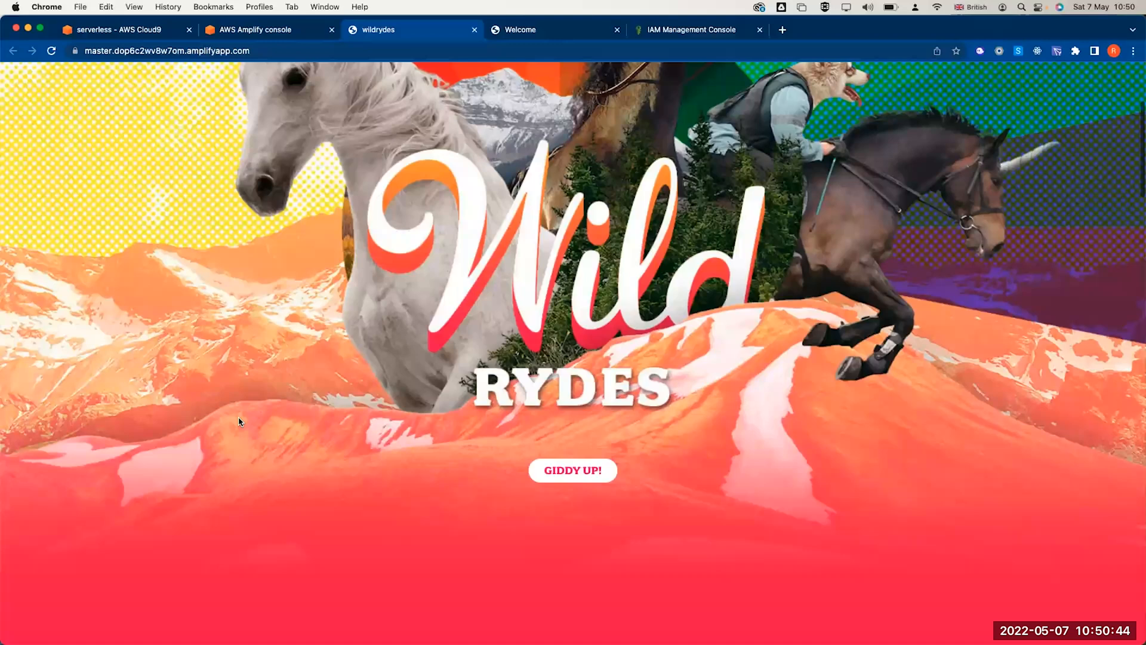
{"action": "scroll", "coordinate": [240, 422], "scroll_direction": "up", "scroll_amount": 12}
{"action": "scroll", "coordinate": [240, 422], "scroll_direction": "up", "scroll_amount": 15}
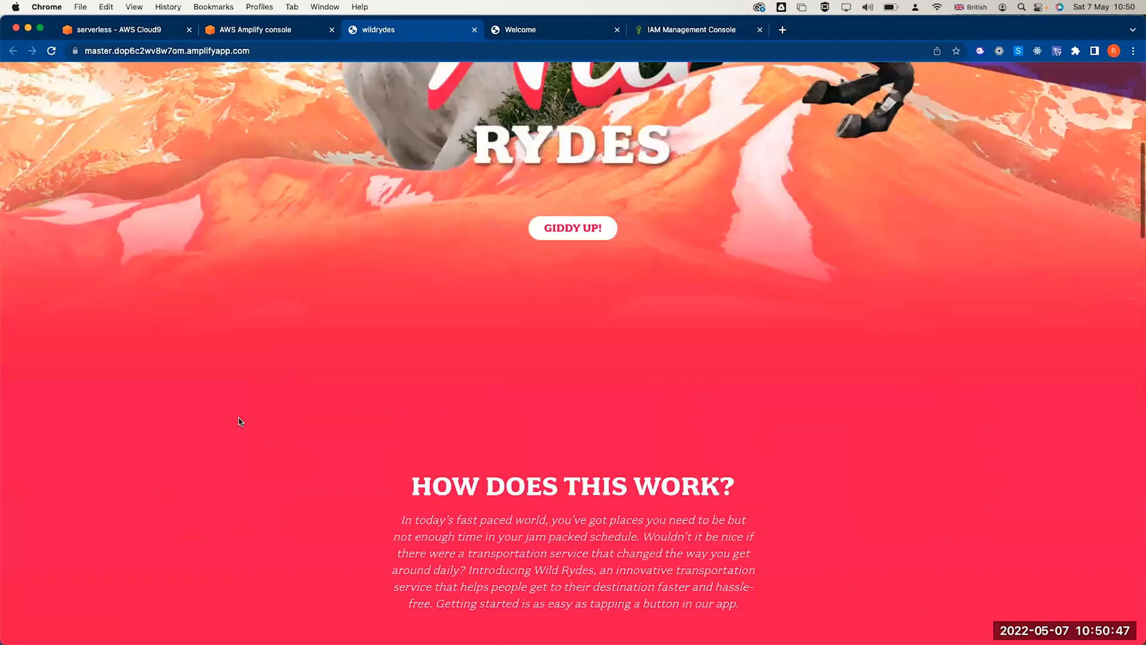
{"action": "scroll", "coordinate": [240, 421], "scroll_direction": "down", "scroll_amount": 5}
{"action": "scroll", "coordinate": [240, 421], "scroll_direction": "down", "scroll_amount": 8}
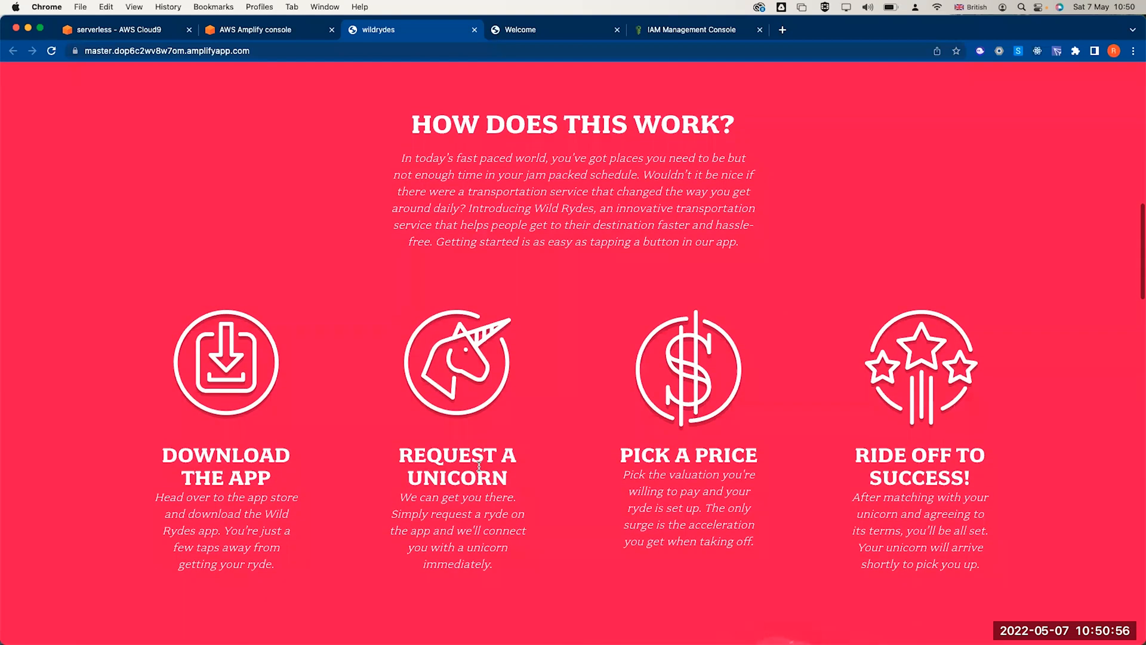
{"action": "scroll", "coordinate": [479, 467], "scroll_direction": "up", "scroll_amount": 2}
{"action": "scroll", "coordinate": [480, 467], "scroll_direction": "up", "scroll_amount": 10}
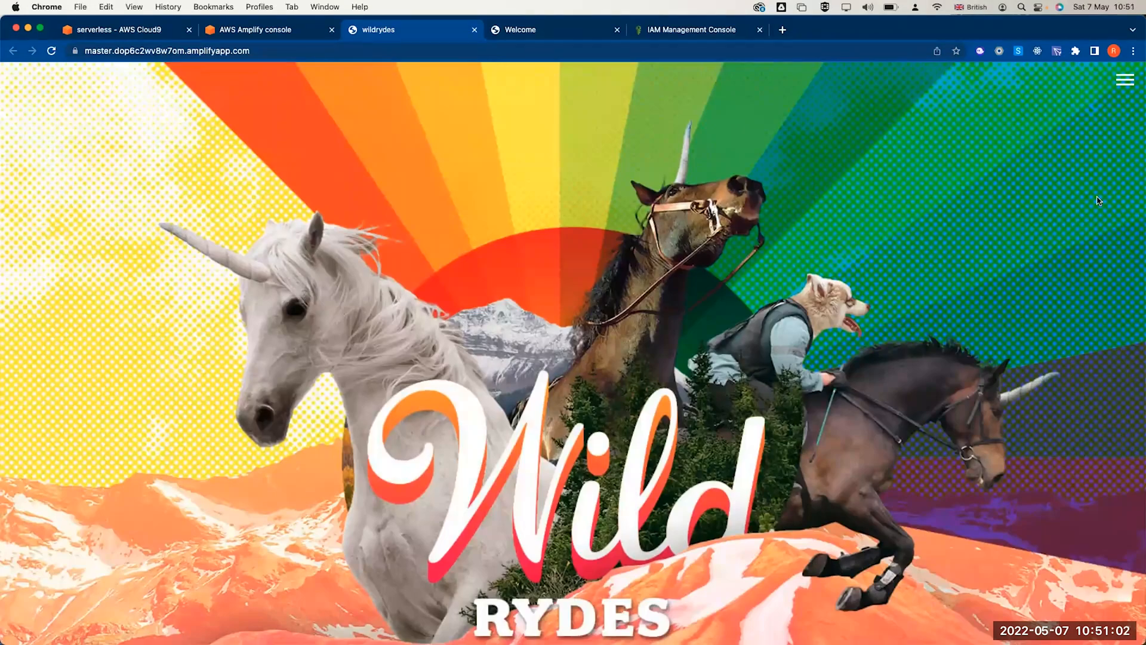
{"action": "left_click", "coordinate": [1124, 81]}
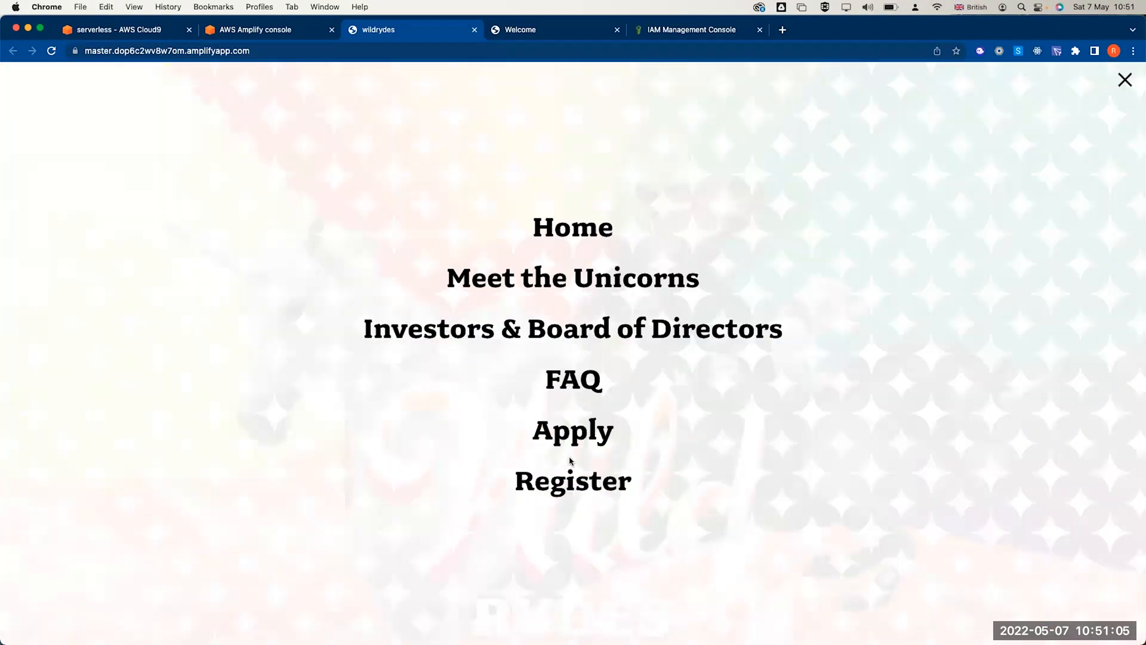
{"action": "left_click", "coordinate": [573, 480]}
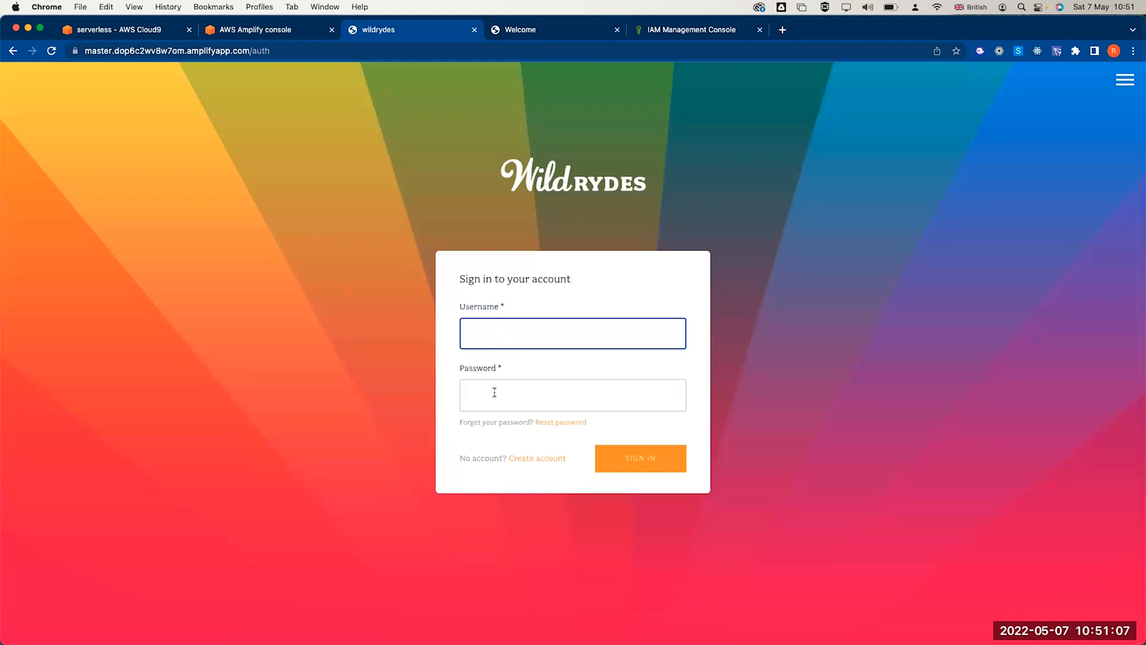
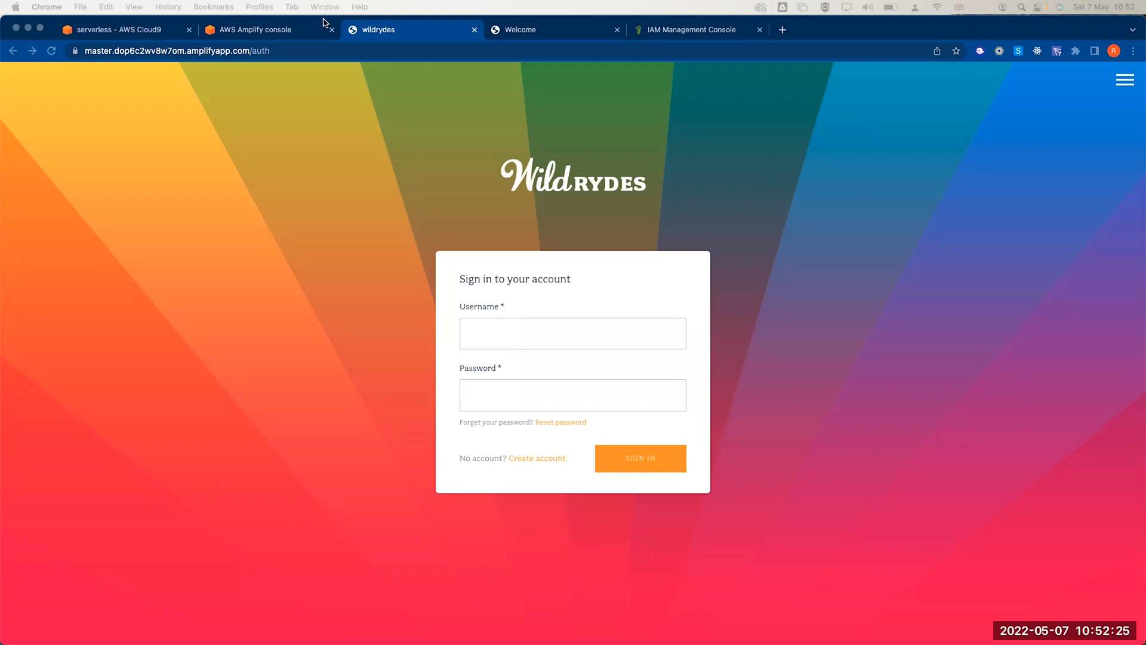
- Confirm the wild-rydes master deployment completed in Amplify, then return to the serverless Cloud9 IDE
{"action": "left_click", "coordinate": [299, 34]}
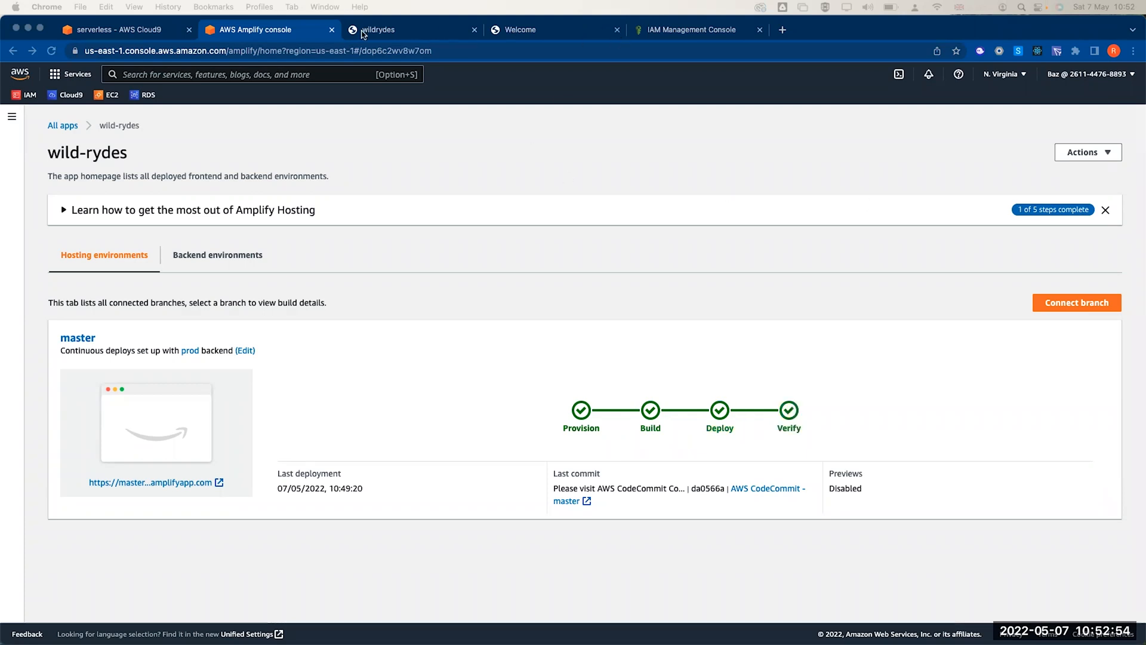
{"action": "left_click", "coordinate": [146, 35]}
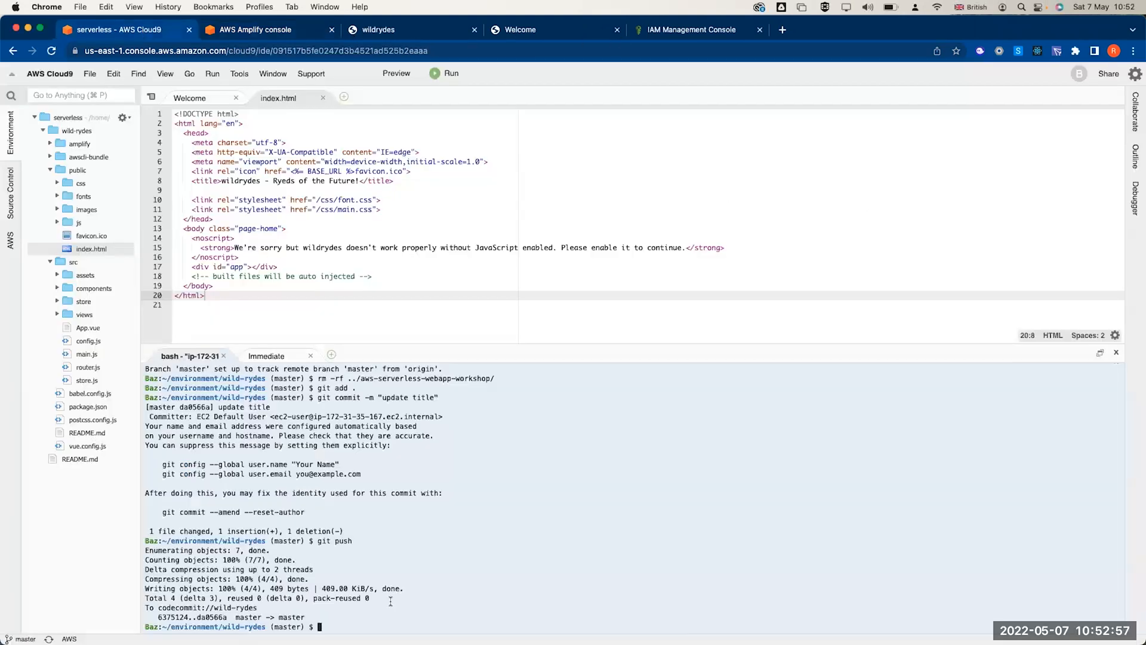
{"action": "double_click", "coordinate": [418, 353]}
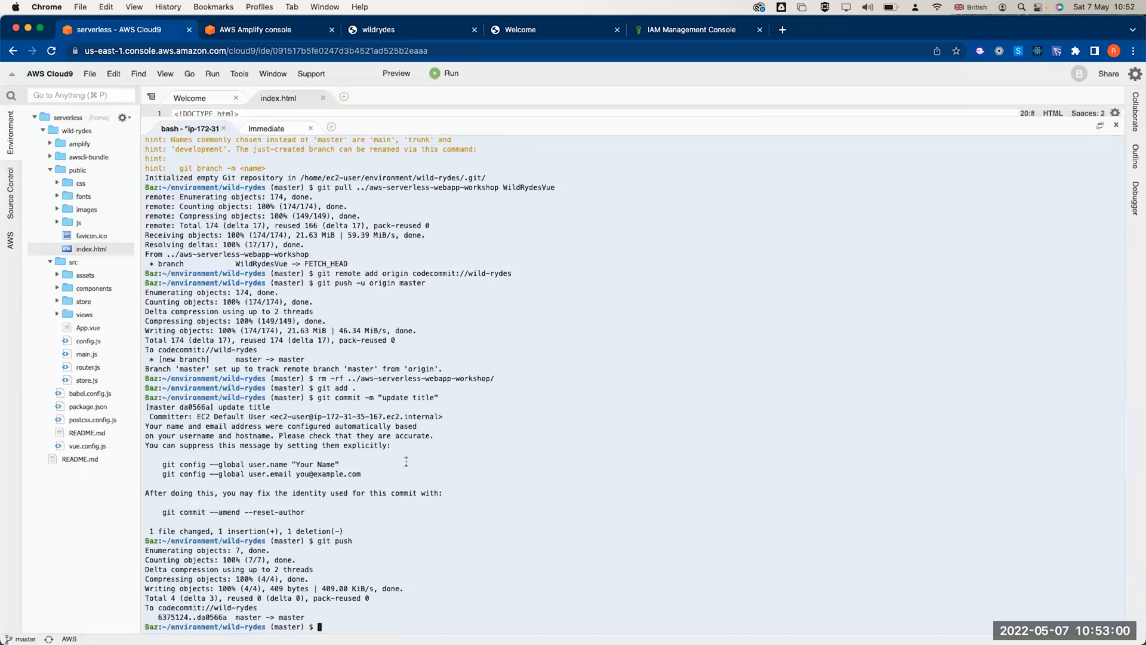
{"action": "type", "text": "npm install -g @aws-amplify/cli"}
{"action": "key", "text": "Return"}
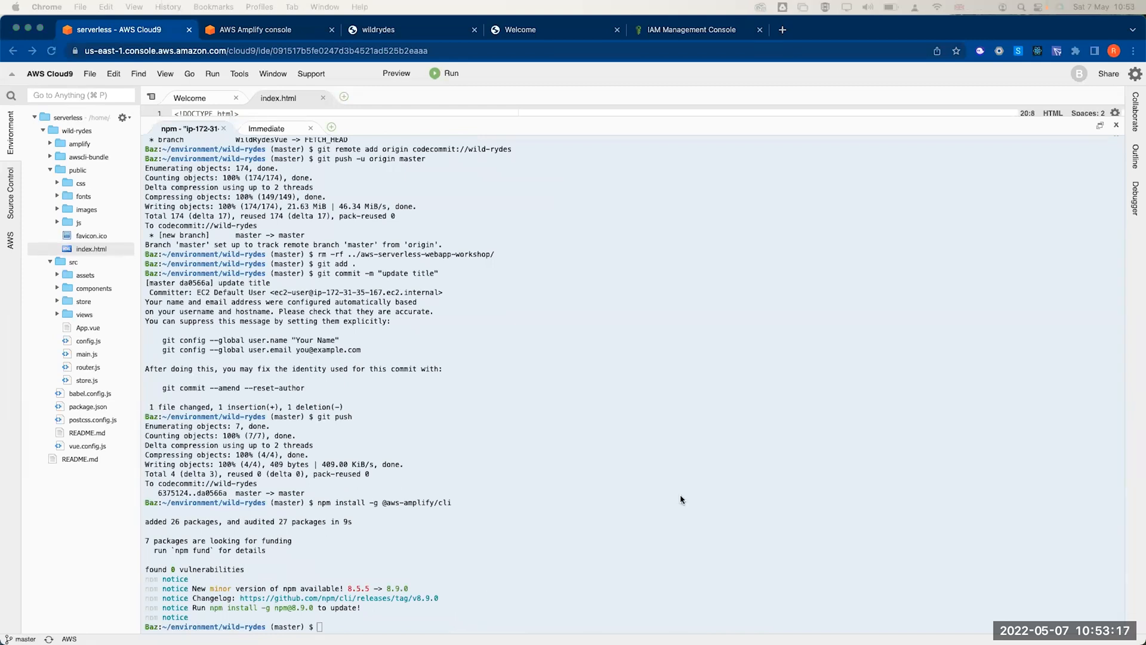
{"action": "key", "text": "Up"}
{"action": "key", "text": "Return"}
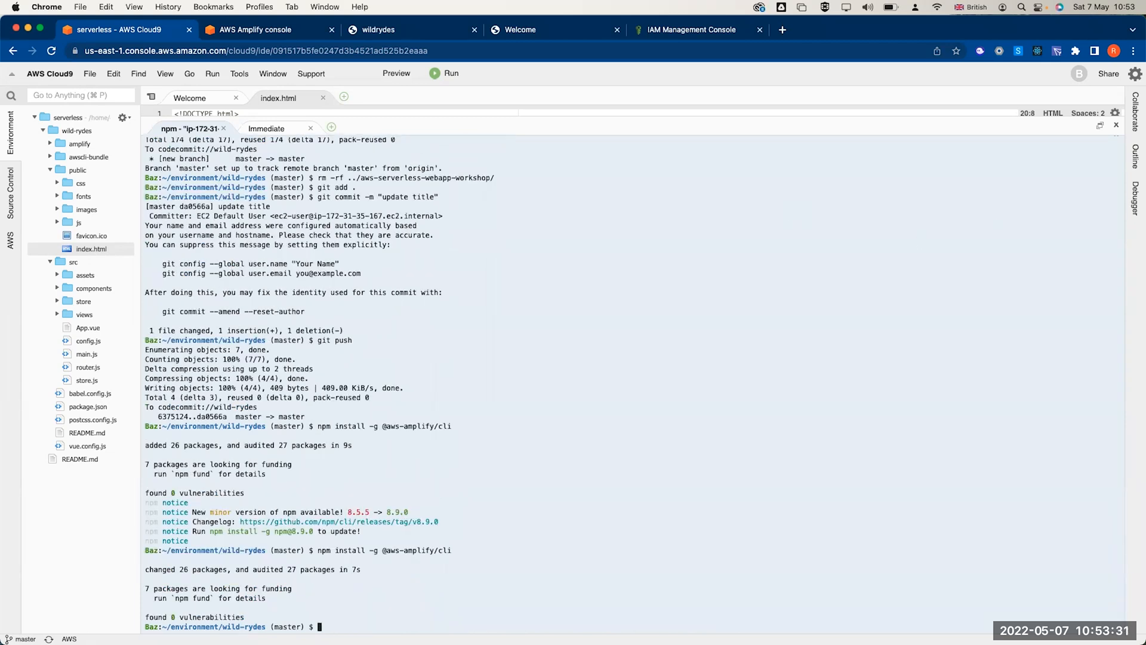
- Write '[profile default]' into ~/.aws/config and open that file in the editor
{"action": "left_click", "coordinate": [636, 574]}
{"action": "type", "text": "echo '[profile default]' > ~/.aws/config"}
{"action": "key", "text": "Return"}
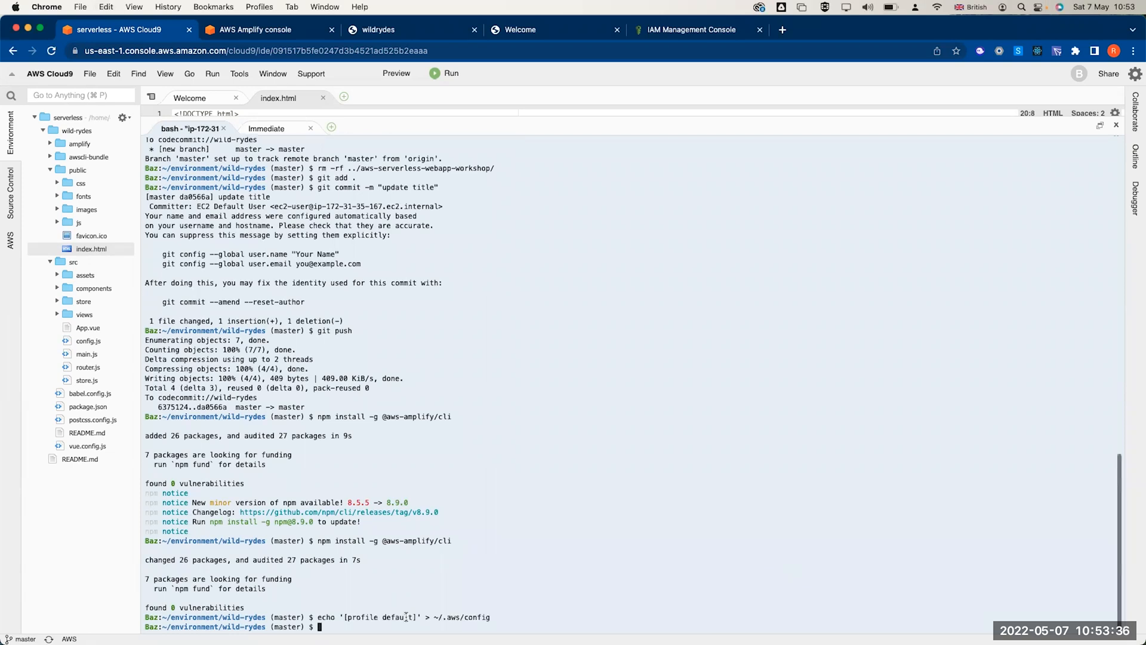
{"action": "right_click", "coordinate": [461, 618]}
{"action": "left_click", "coordinate": [482, 566]}
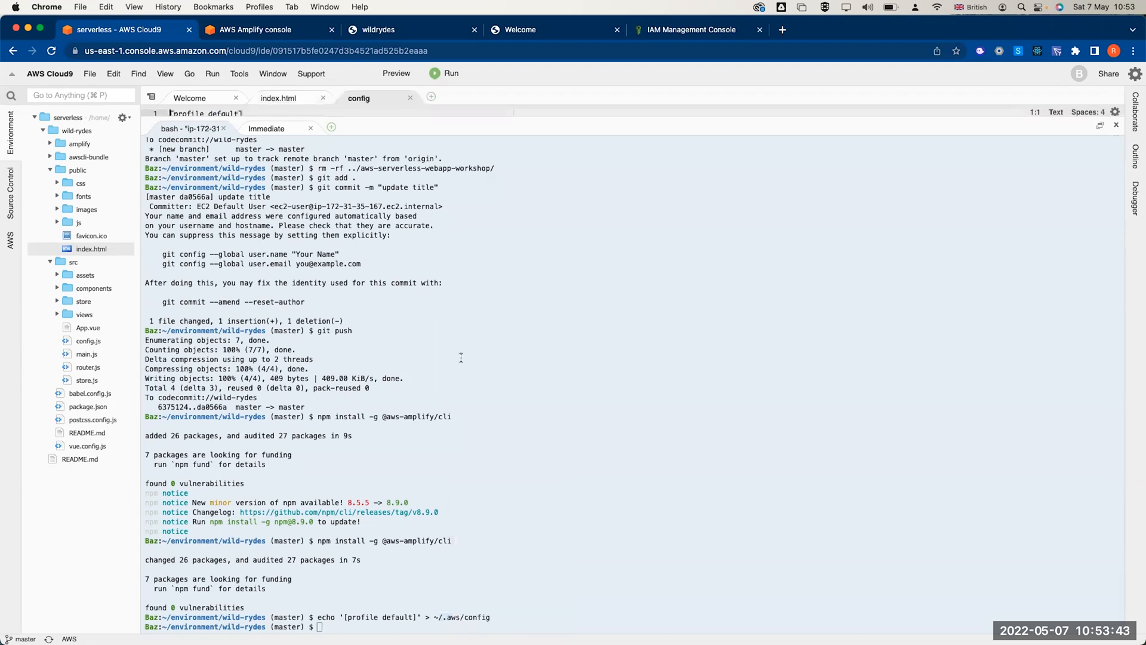
- Enlarge the editor to read the config file, then restore the terminal and clear its view
{"action": "left_click_drag", "start_coordinate": [421, 118], "coordinate": [420, 249]}
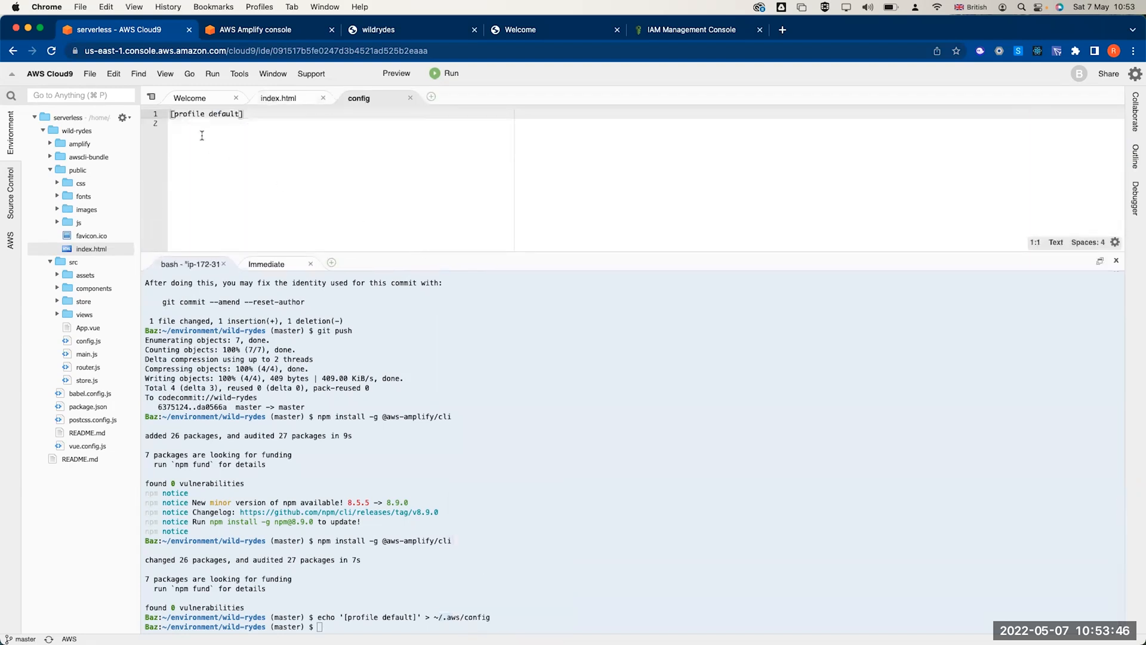
{"action": "left_click_drag", "start_coordinate": [173, 114], "coordinate": [206, 115]}
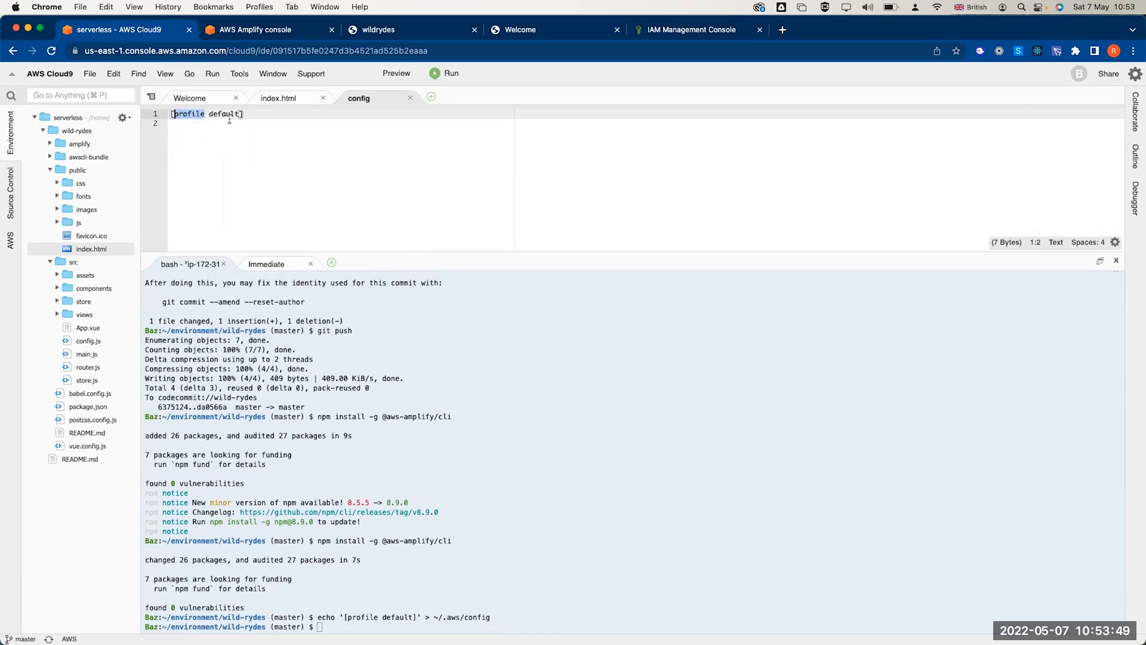
{"action": "left_click", "coordinate": [464, 506]}
{"action": "left_click_drag", "start_coordinate": [472, 256], "coordinate": [454, 123]}
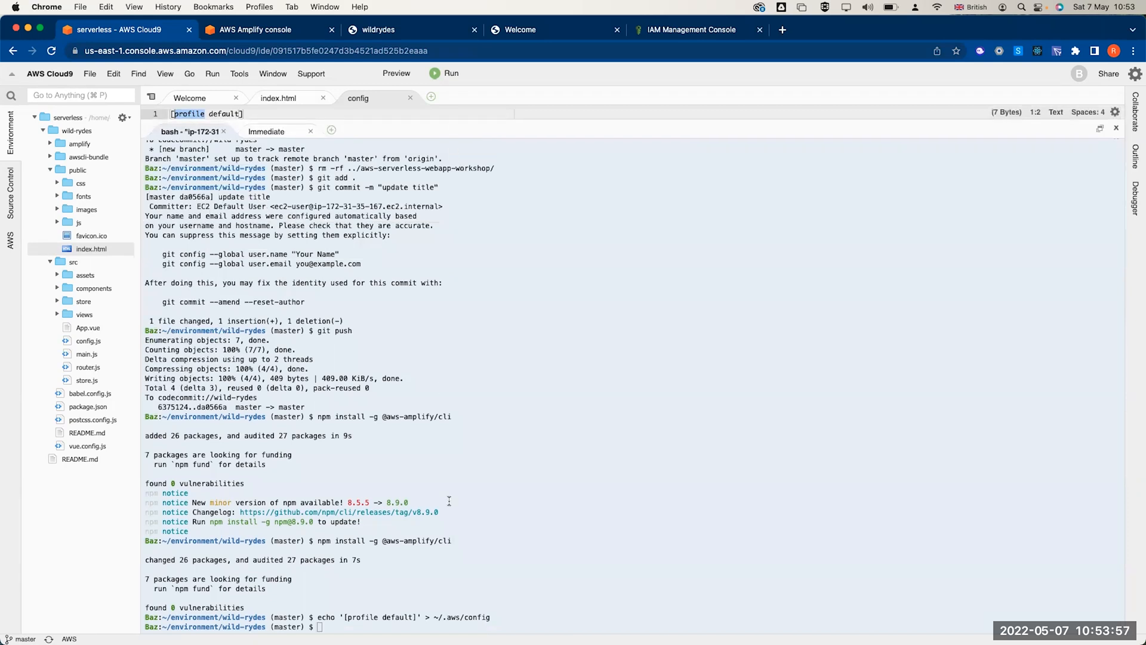
{"action": "key", "text": "Return"}
{"action": "key", "text": "Return"}
{"action": "key", "text": "Return"}
{"action": "key", "text": "Return"}
{"action": "key", "text": "Return"}
{"action": "key", "text": "Return"}
{"action": "key", "text": "Return"}
{"action": "key", "text": "Return"}
{"action": "key", "text": "Return"}
{"action": "key", "text": "Return"}
{"action": "key", "text": "Return"}
{"action": "key", "text": "Return"}
{"action": "key", "text": "Return"}
{"action": "key", "text": "Return"}
{"action": "key", "text": "Return"}
{"action": "key", "text": "Return"}
{"action": "key", "text": "Return"}
{"action": "key", "text": "Return"}
{"action": "key", "text": "Return"}
{"action": "key", "text": "Return"}
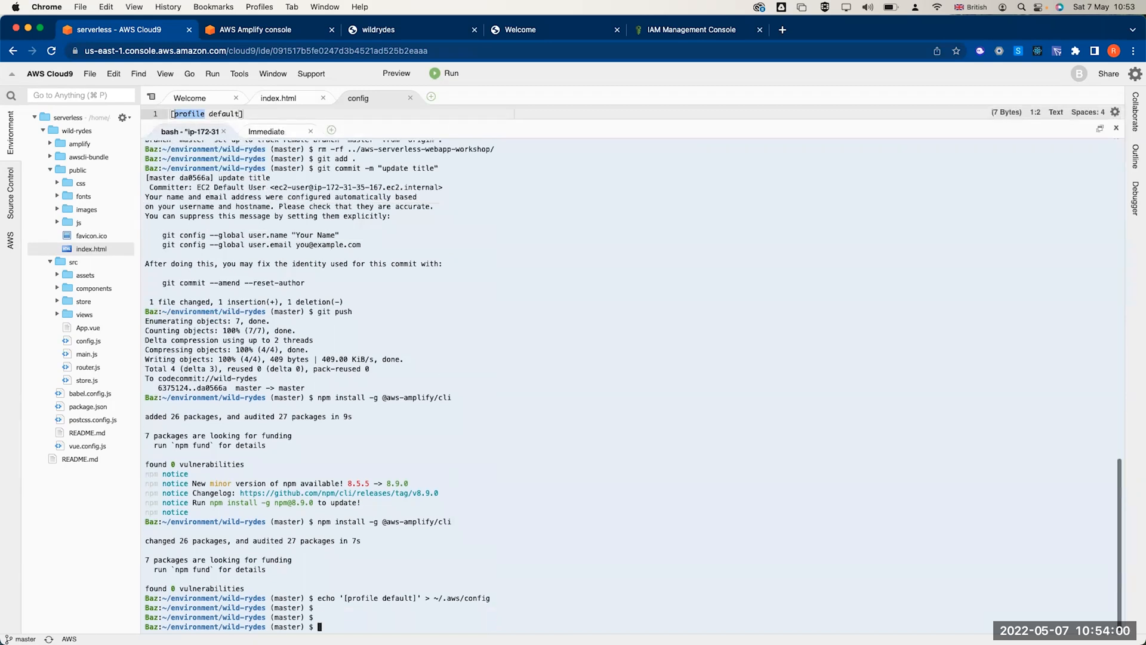
{"action": "key", "text": "Return"}
{"action": "key", "text": "Return"}
{"action": "key", "text": "Return"}
{"action": "key", "text": "Return"}
{"action": "key", "text": "Return"}
{"action": "key", "text": "Return"}
{"action": "key", "text": "Return"}
{"action": "key", "text": "Return"}
{"action": "key", "text": "Return"}
{"action": "key", "text": "Return"}
{"action": "key", "text": "Return"}
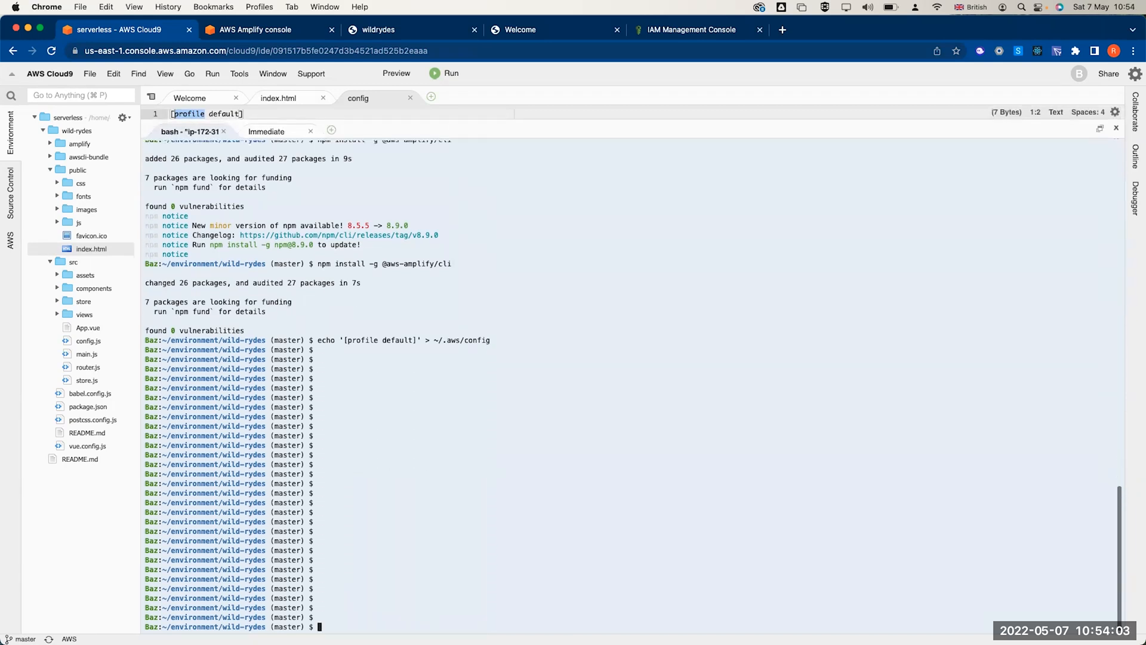
- Run amplify init with environment prod, Visual Studio Code editor and AWS profile authentication
{"action": "type", "text": "amplify init"}
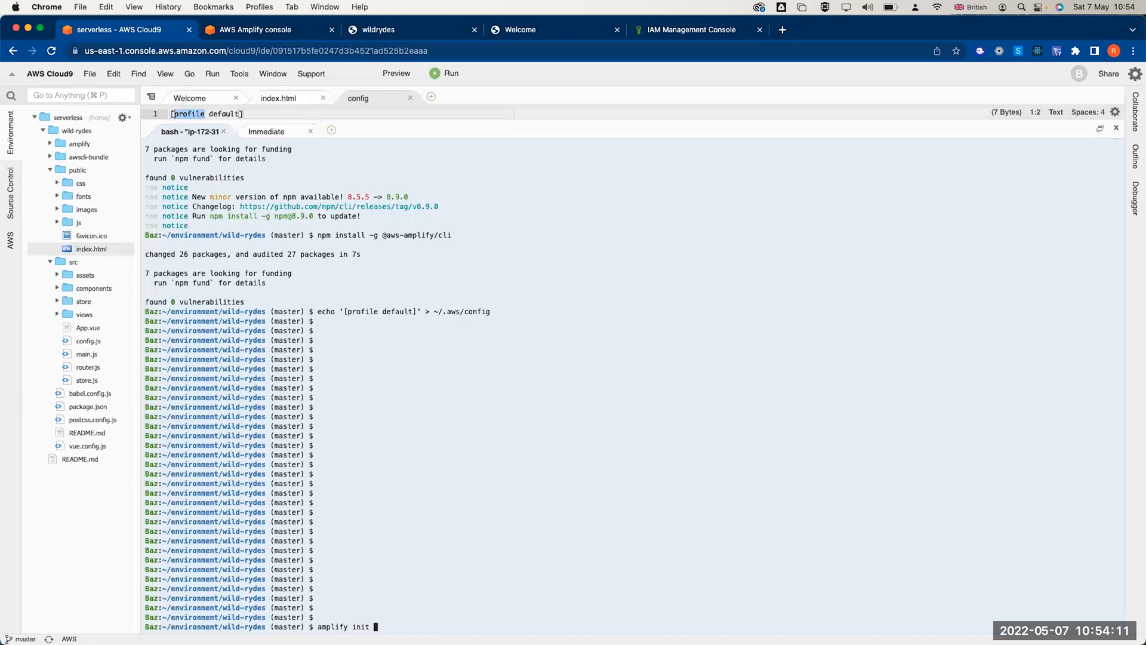
{"action": "key", "text": "Return"}
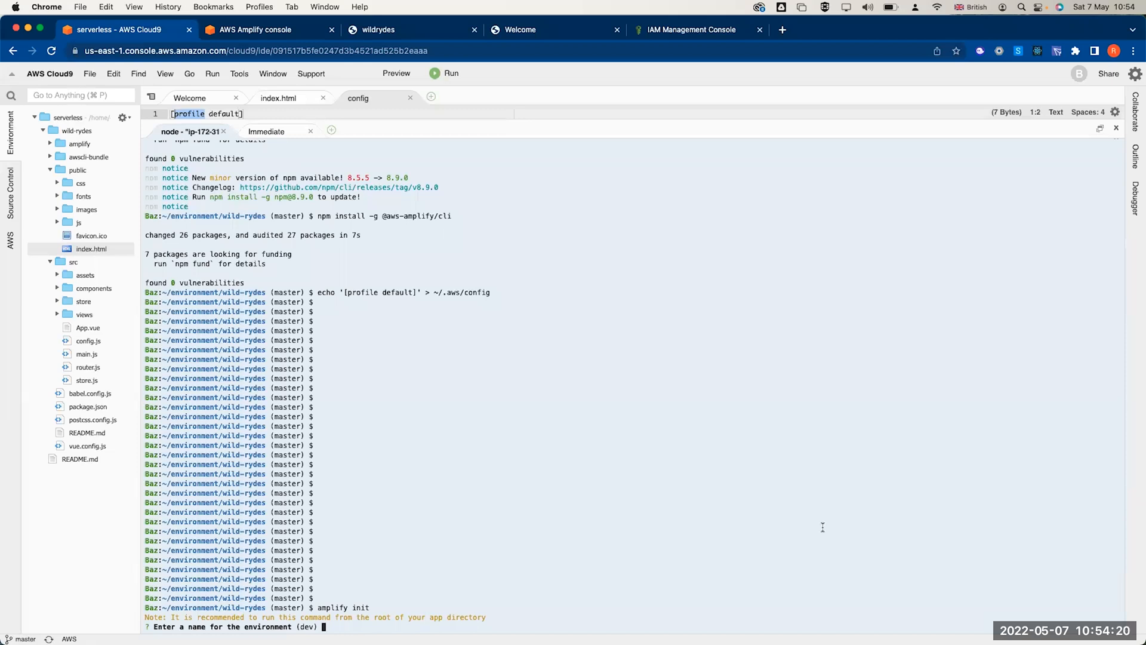
{"action": "type", "text": "prod"}
{"action": "key", "text": "Return"}
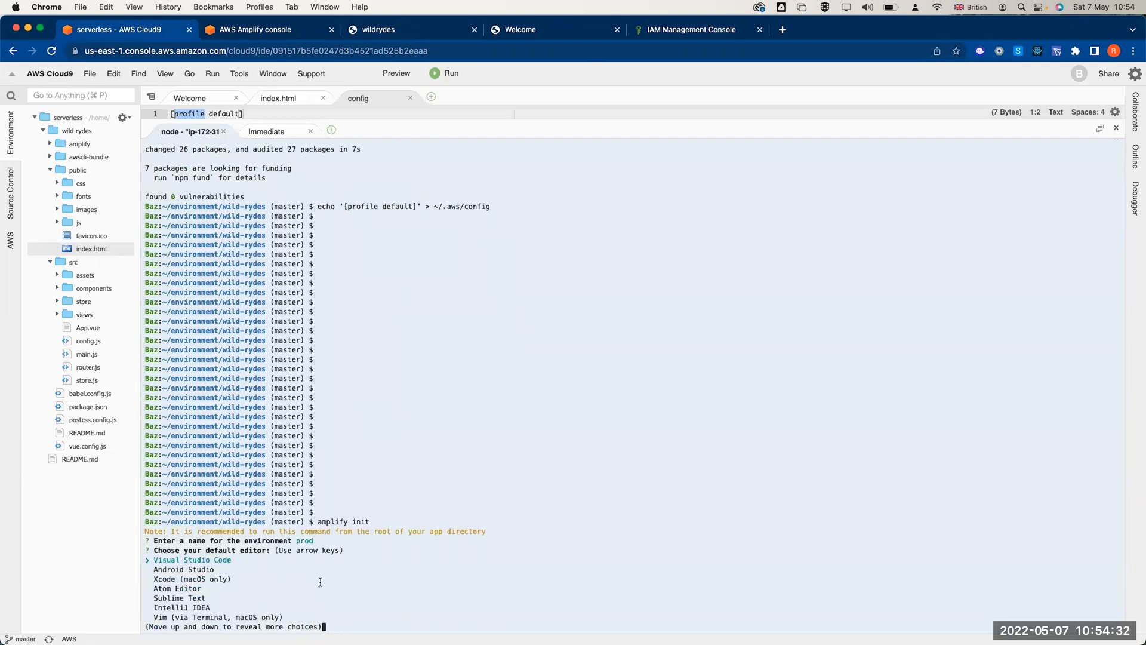
{"action": "key", "text": "Return"}
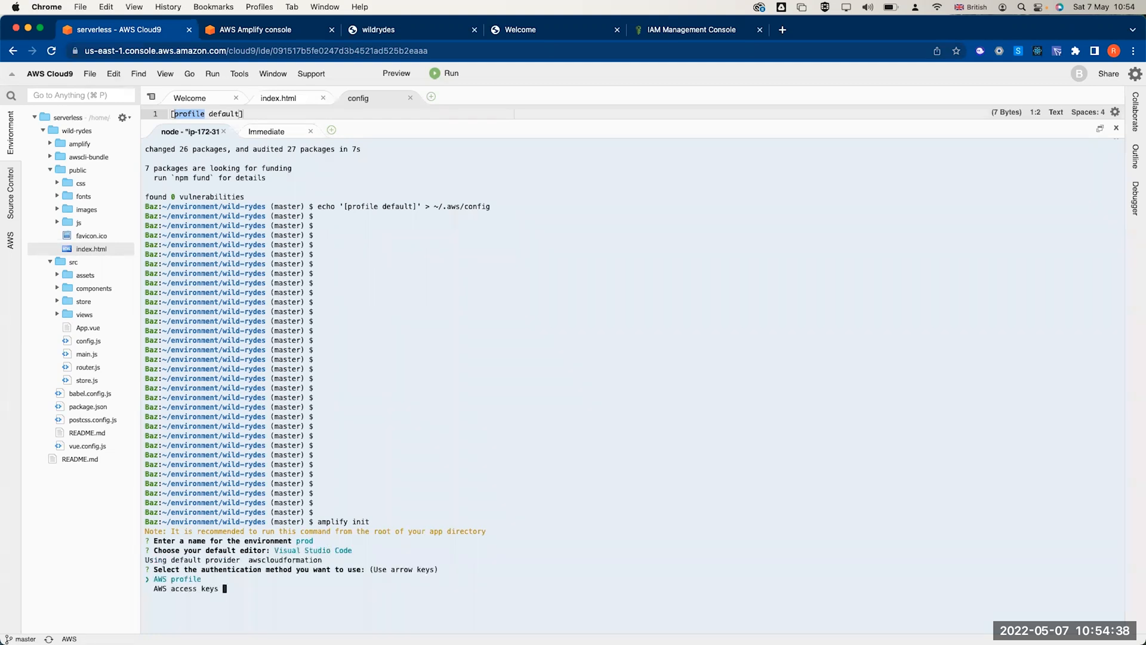
{"action": "key", "text": "Return"}
{"action": "key", "text": "Return"}
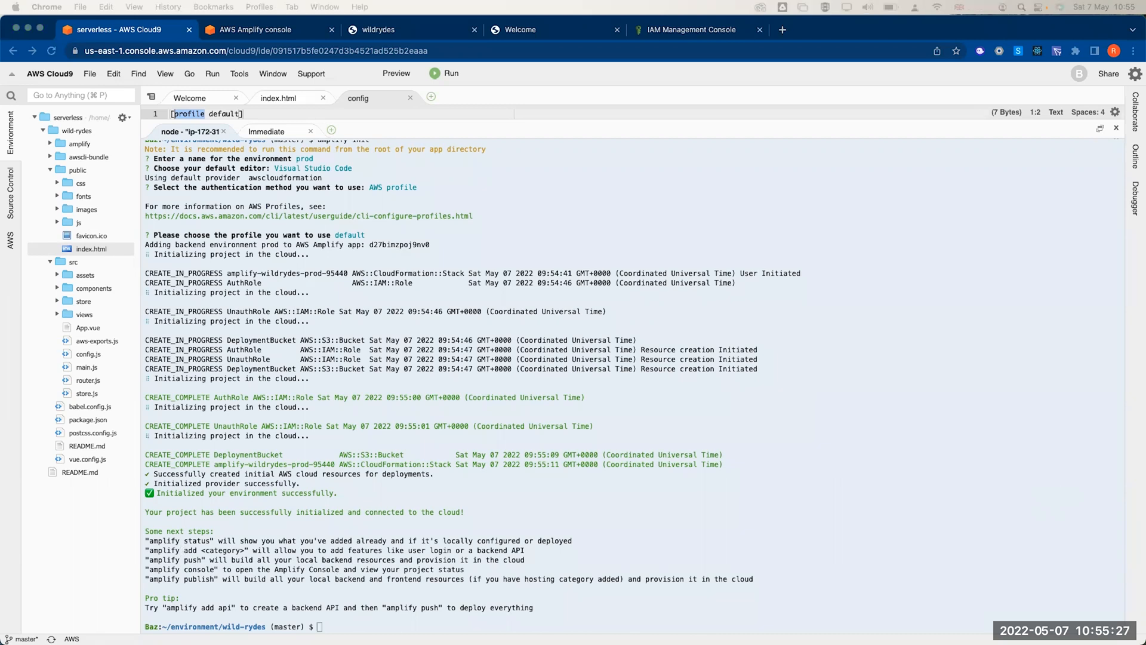
- Check the Amplify CLI version, which reports 8.1.0
{"action": "left_click", "coordinate": [682, 469]}
{"action": "type", "text": "amplify version"}
{"action": "key", "text": "Return"}
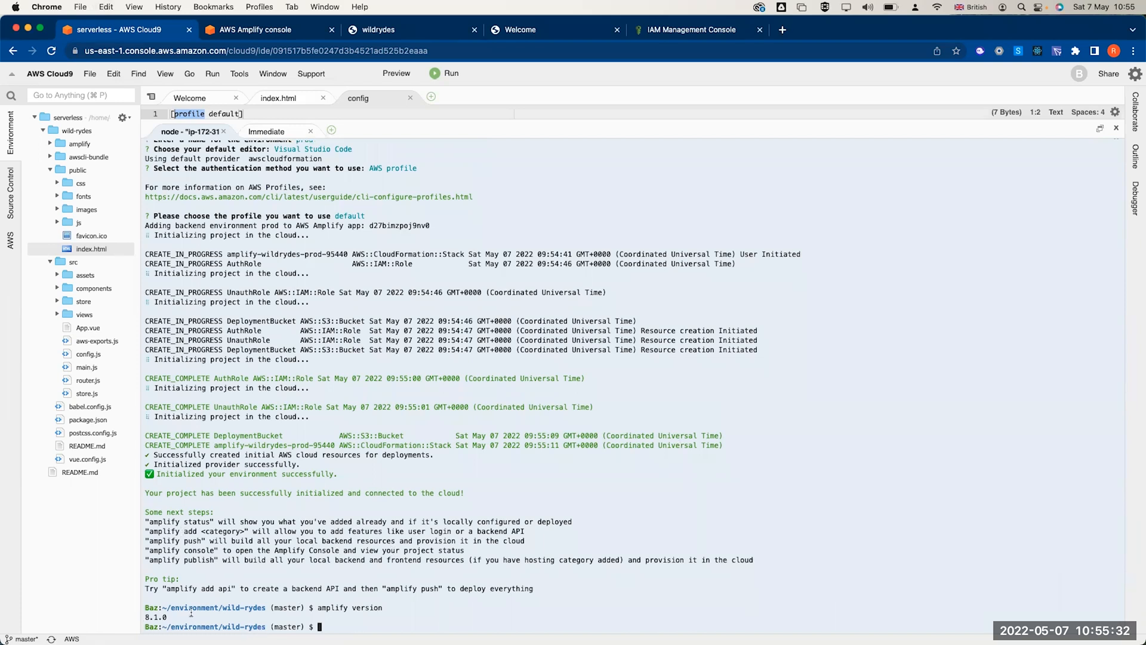
- Open Cognito's Manage User Pools page via a 'cog' search, find no pools, then return to Cloud9
{"action": "left_click", "coordinate": [295, 32]}
{"action": "left_click", "coordinate": [219, 75]}
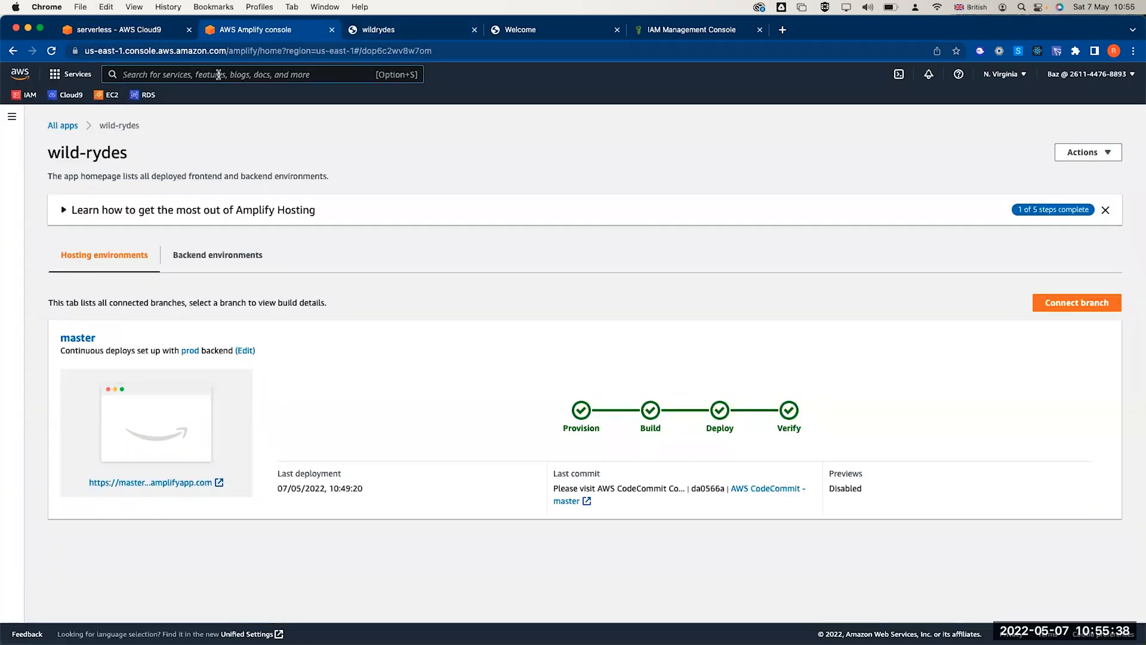
{"action": "type", "text": "cog"}
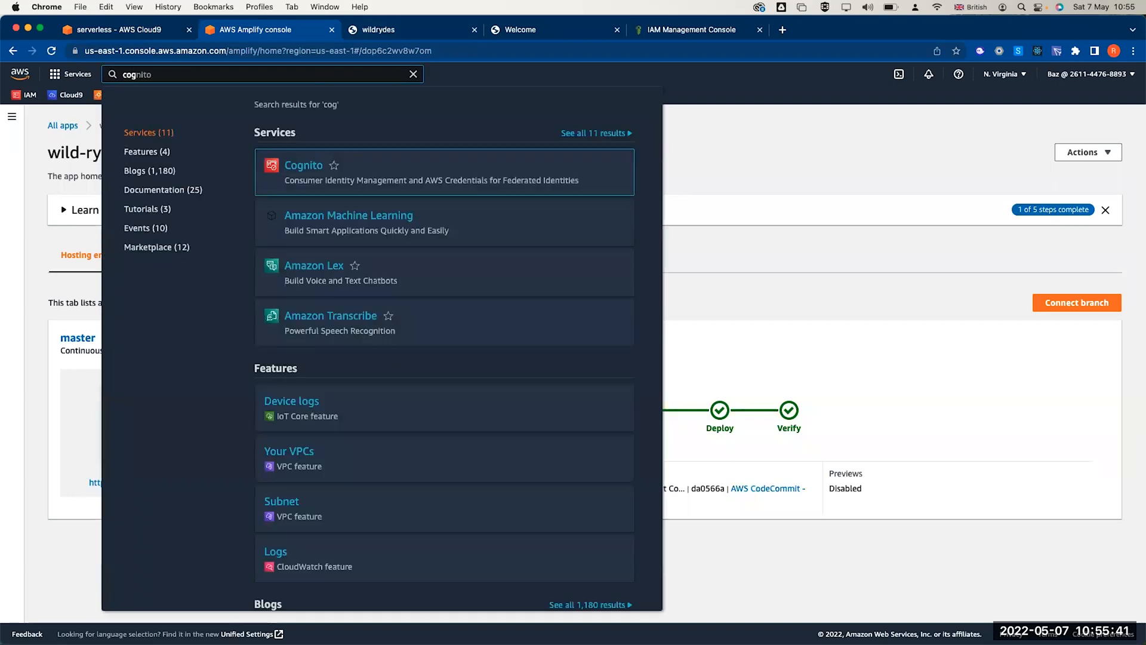
{"action": "left_click", "coordinate": [298, 167]}
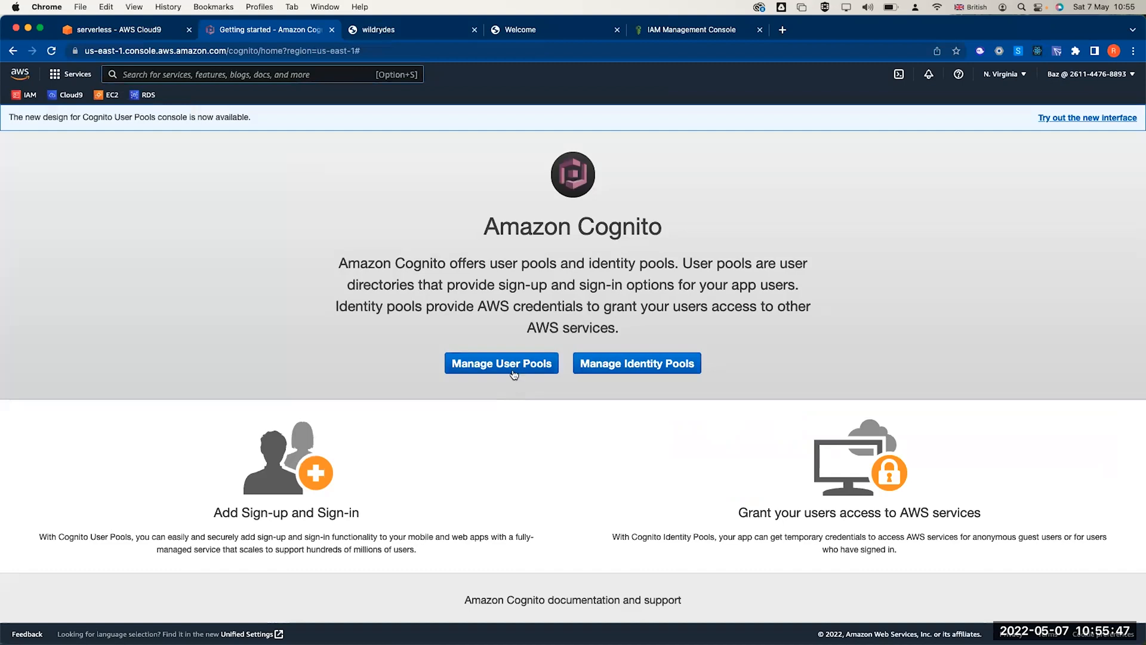
{"action": "left_click", "coordinate": [512, 372]}
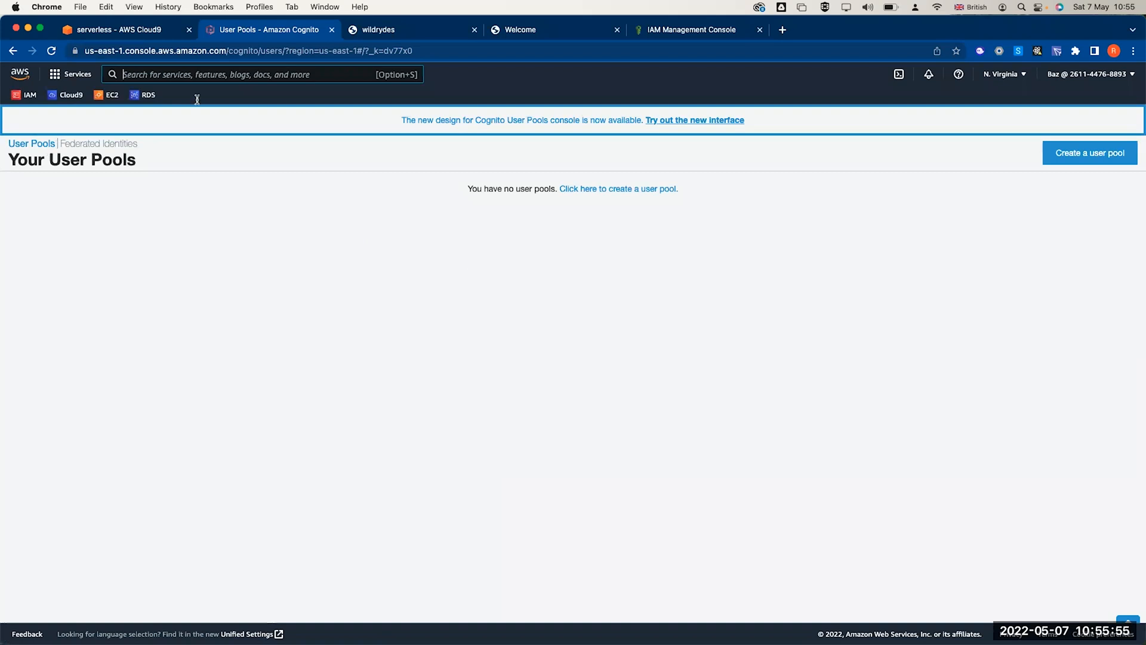
{"action": "left_click", "coordinate": [122, 30]}
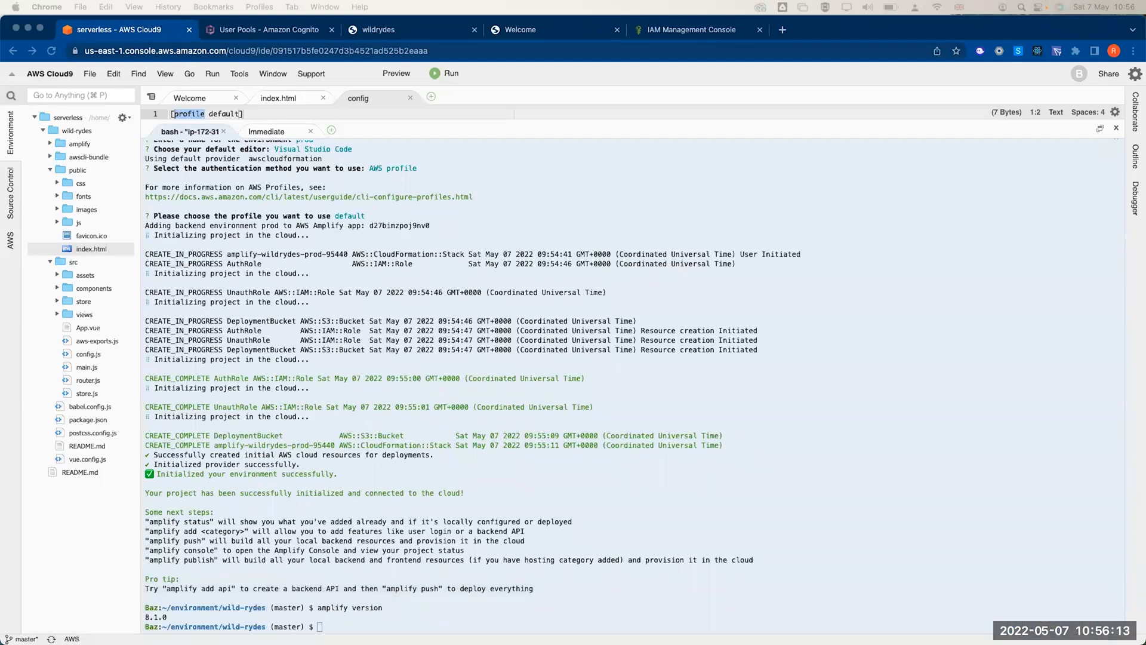
- Run amplify add auth with the default configuration, Username sign-in and no advanced settings
{"action": "type", "text": "amplify add auth"}
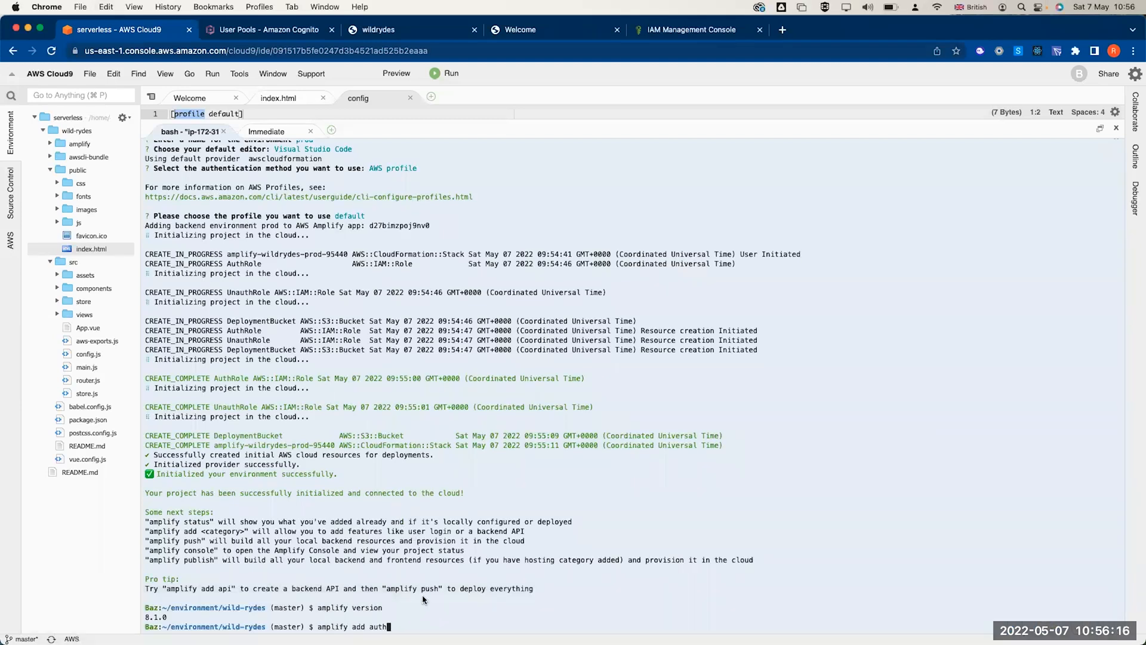
{"action": "key", "text": "Return"}
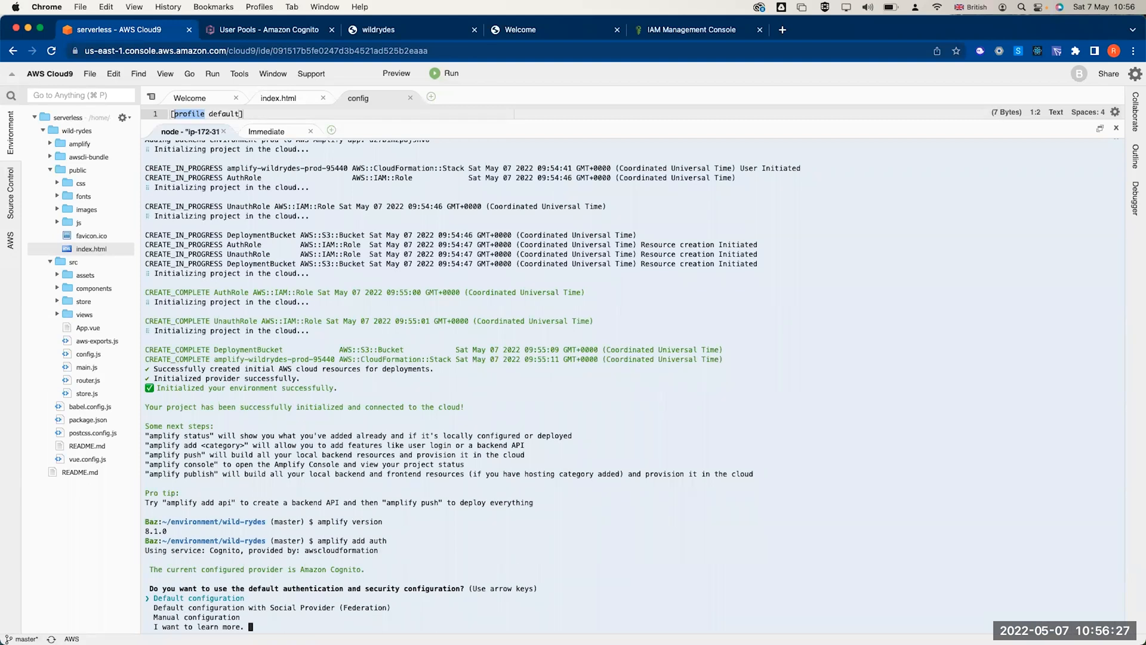
{"action": "key", "text": "Return"}
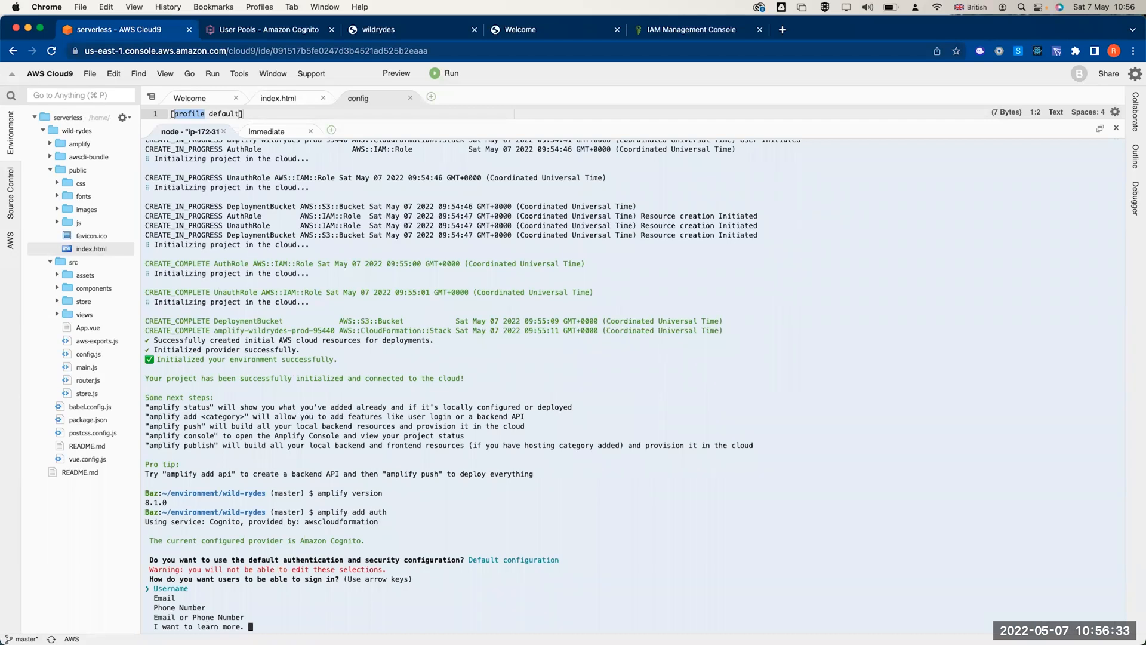
{"action": "key", "text": "Return"}
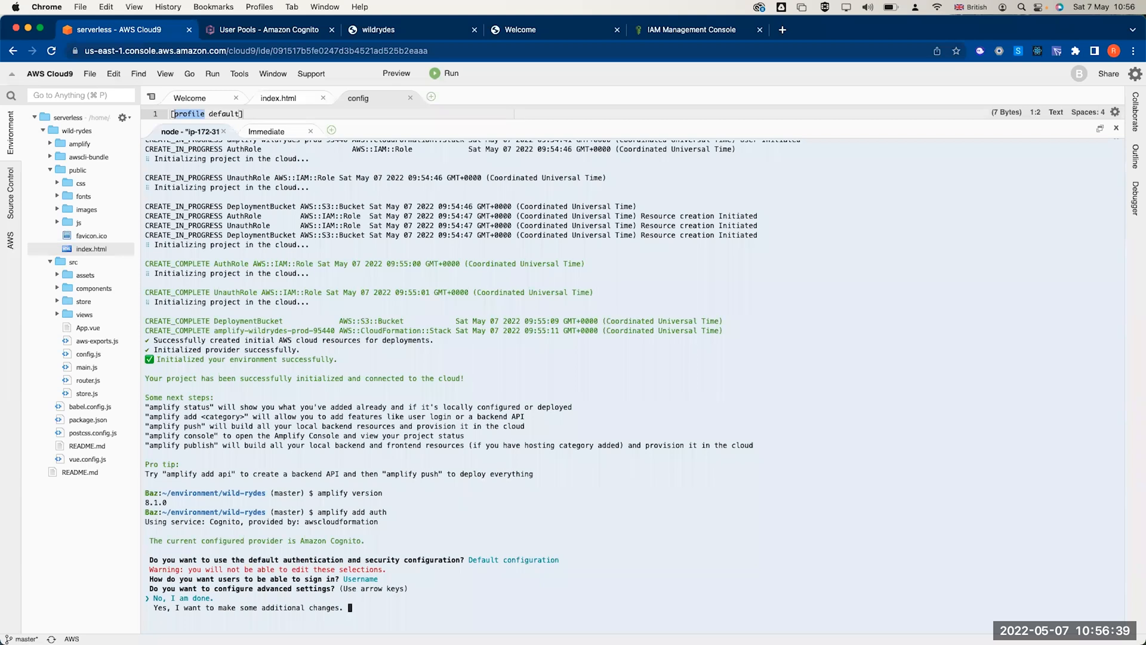
{"action": "key", "text": "Return"}
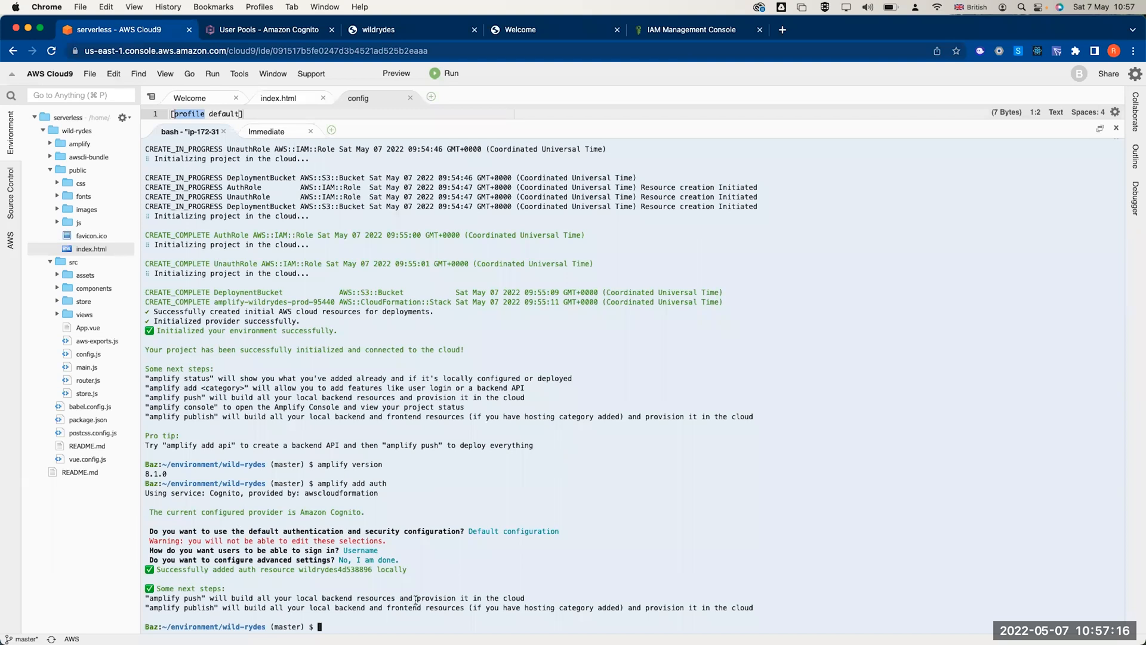
- Stage all project changes and commit them with the message "Configure Cognito"
{"action": "type", "text": "git add ."}
{"action": "key", "text": "Return"}
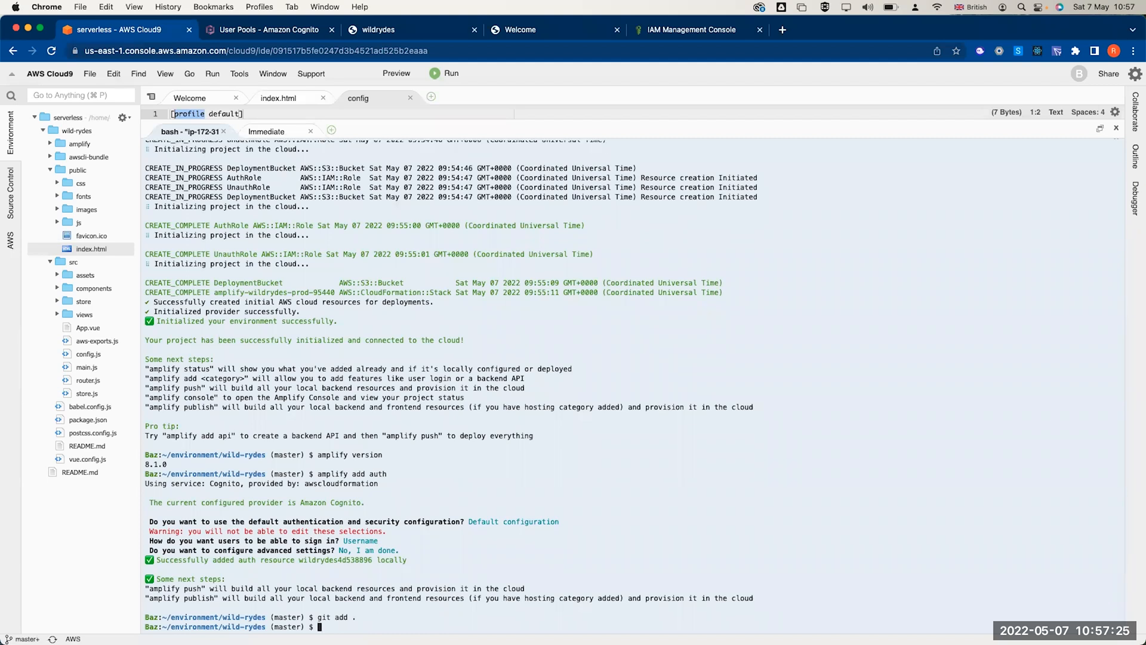
{"action": "type", "text": "git commit -m \"Configura"}
{"action": "key", "text": "BackSpace"}
{"action": "type", "text": "g"}
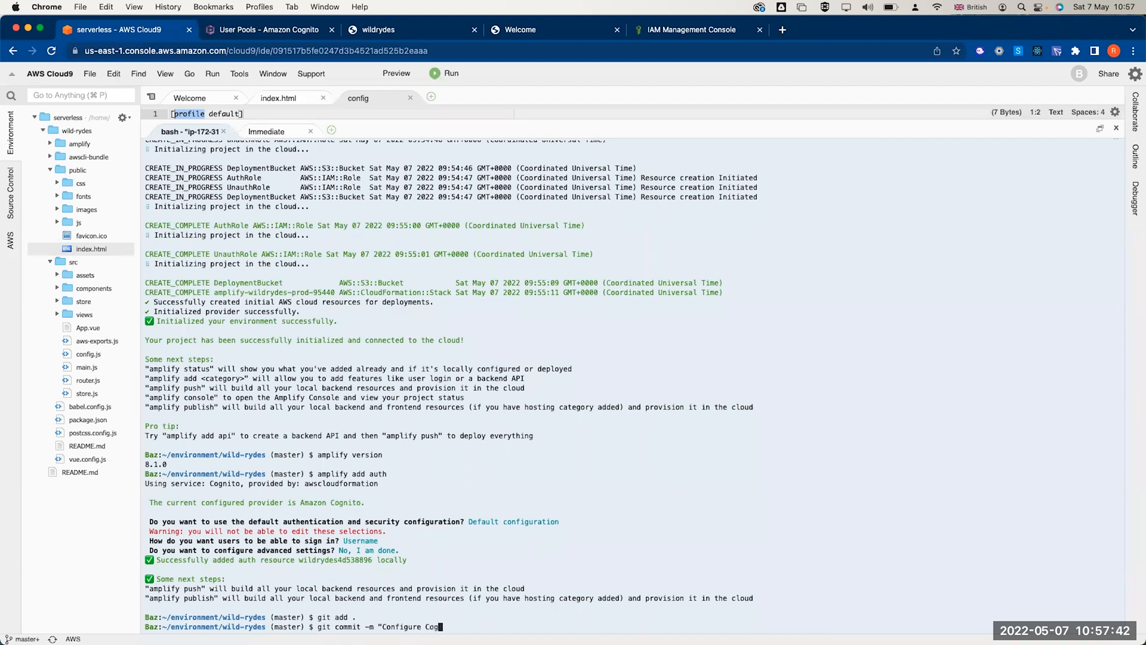
{"action": "type", "text": "nito:"}
{"action": "key", "text": "BackSpace"}
{"action": "type", "text": "\""}
{"action": "key", "text": "Return"}
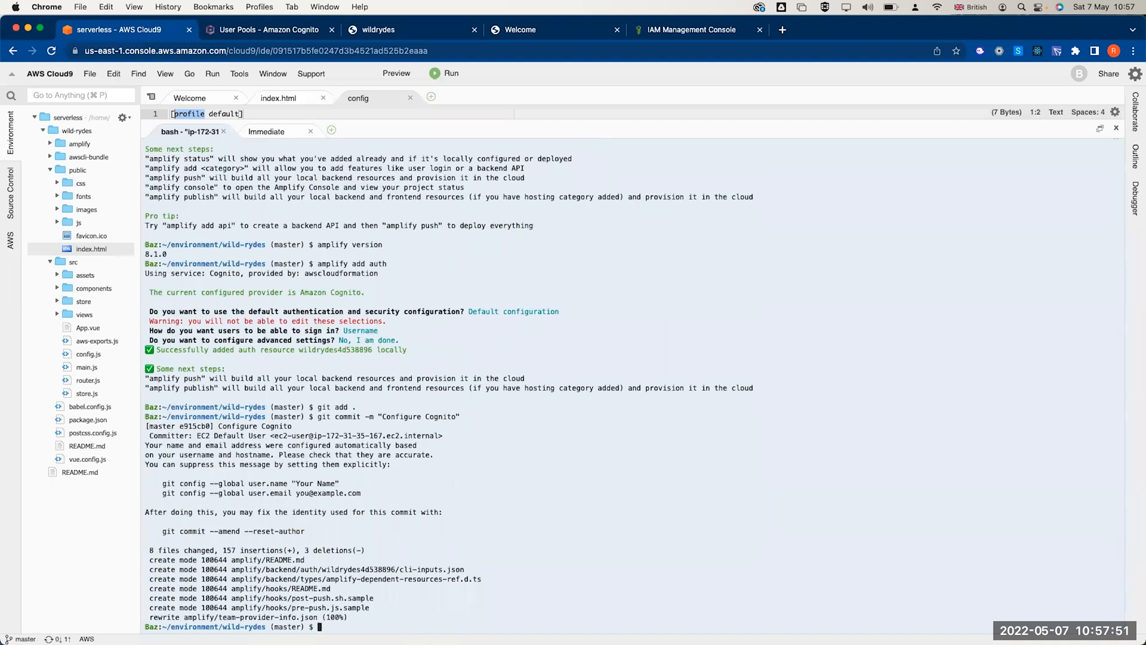
- Push the commit to the CodeCommit master branch with git push
{"action": "type", "text": "git push"}
{"action": "key", "text": "Return"}
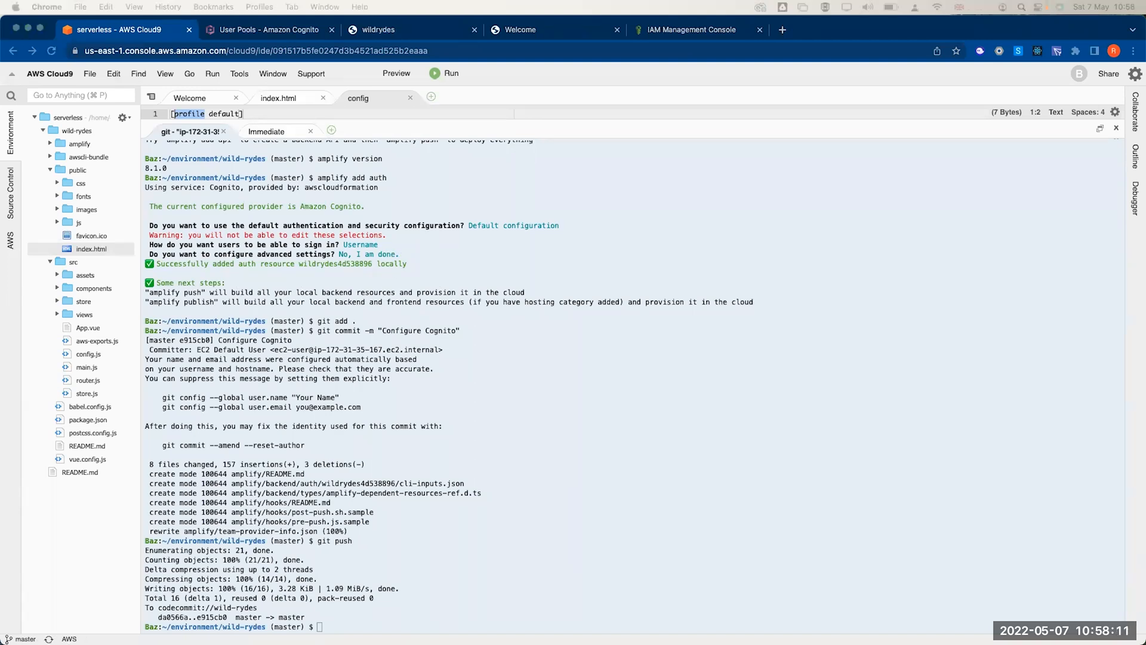
{"action": "left_click", "coordinate": [271, 33]}
- Reload the user pools page, then reopen Cognito's user pool list via a 'cogn' search
{"action": "left_click", "coordinate": [50, 52]}
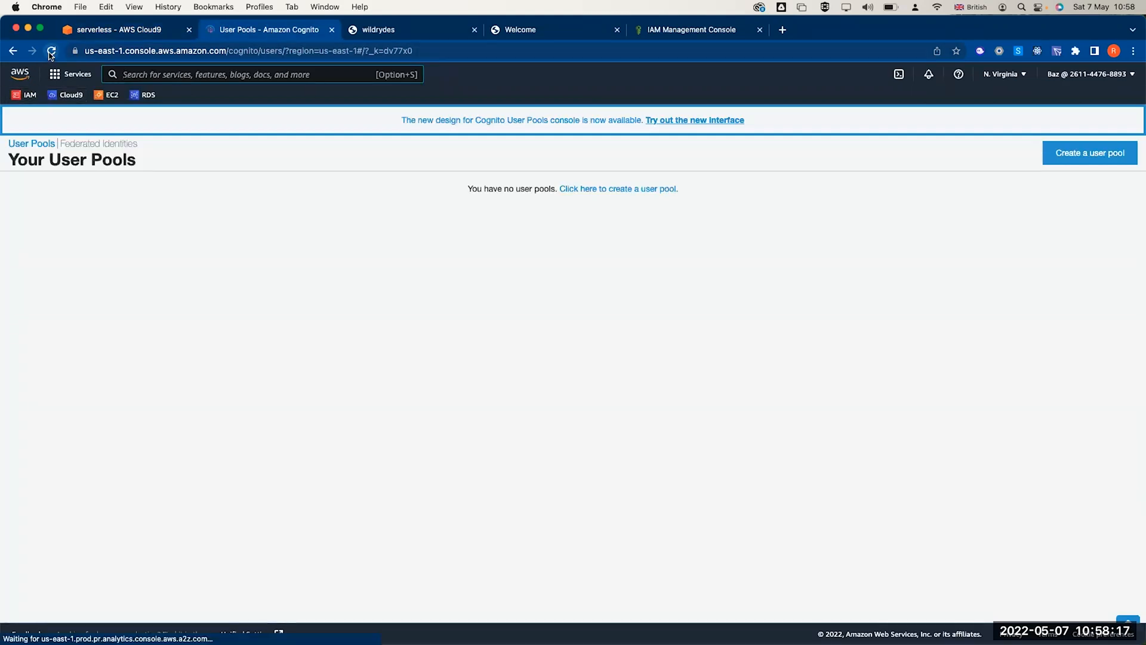
{"action": "left_click", "coordinate": [26, 143]}
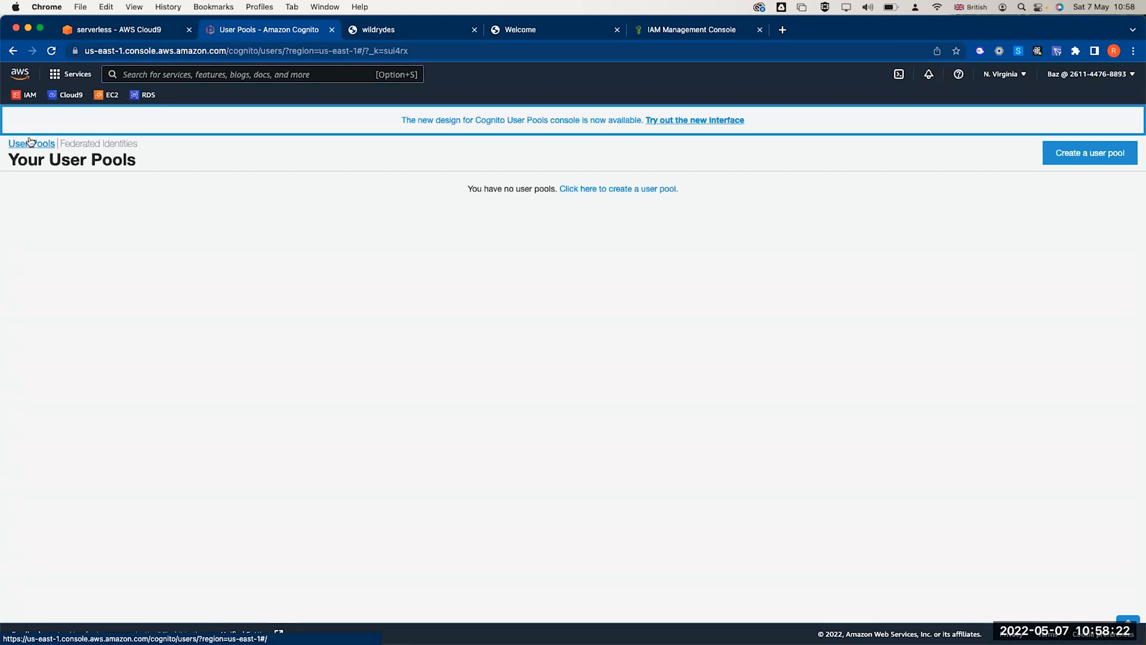
{"action": "left_click", "coordinate": [155, 79]}
{"action": "type", "text": "cloud co"}
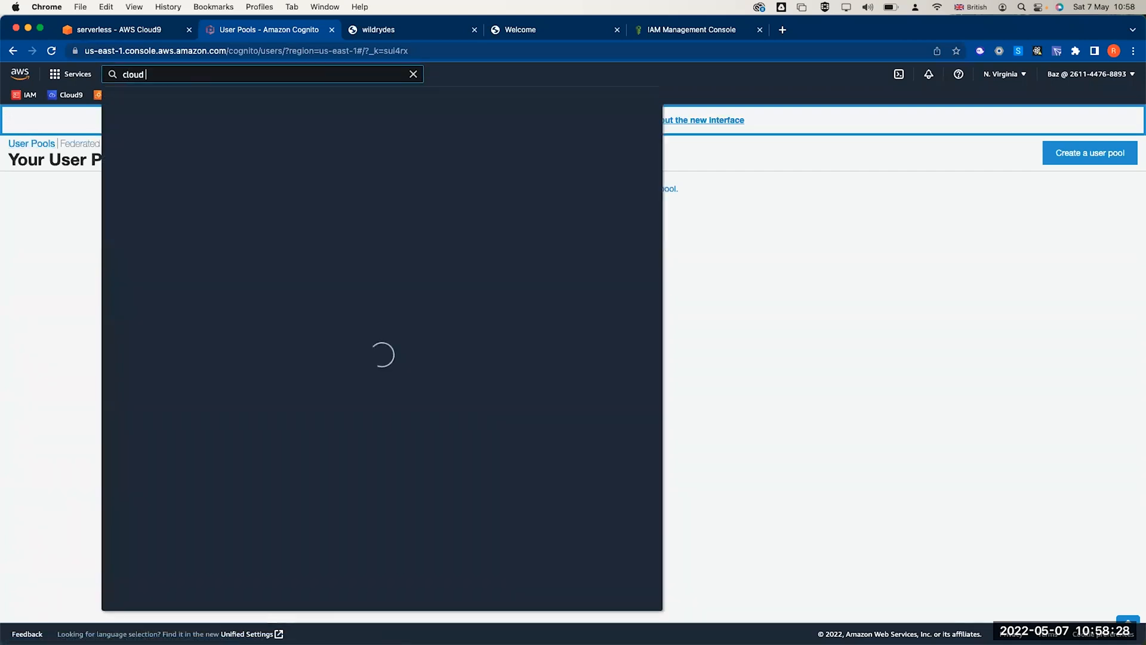
{"action": "key", "text": "super+a"}
{"action": "key", "text": "BackSpace"}
{"action": "type", "text": "cogn"}
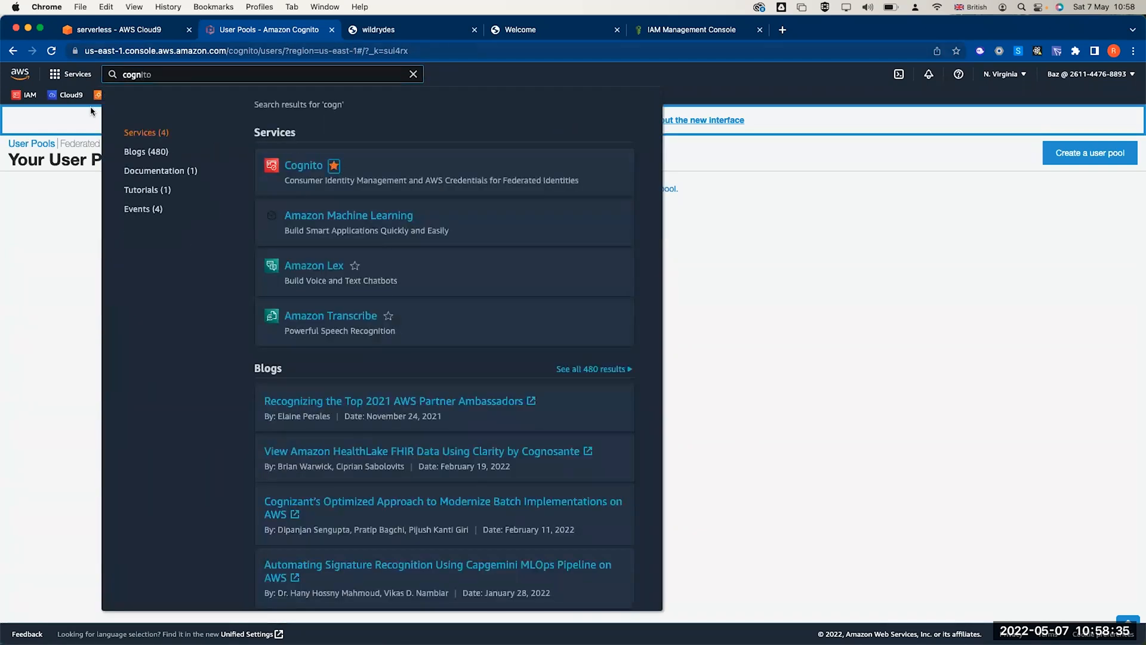
{"action": "left_click", "coordinate": [302, 166]}
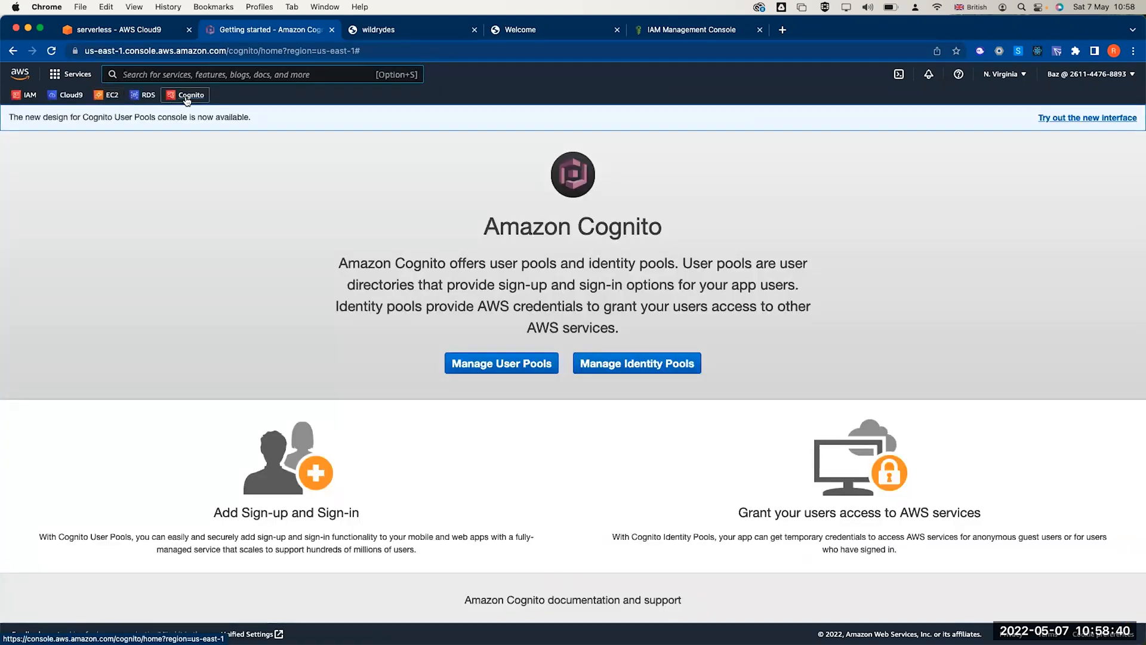
{"action": "left_click", "coordinate": [518, 365]}
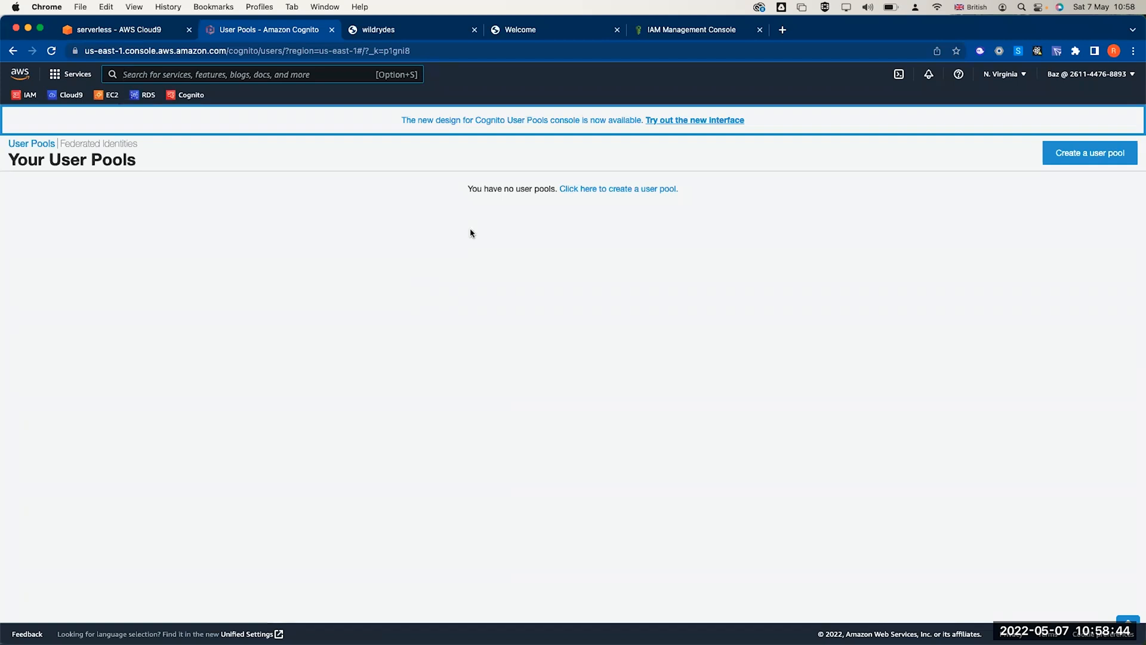
- Try the redesigned Cognito console, refresh the empty user pools table, and look at Federated identities
{"action": "left_click", "coordinate": [652, 120]}
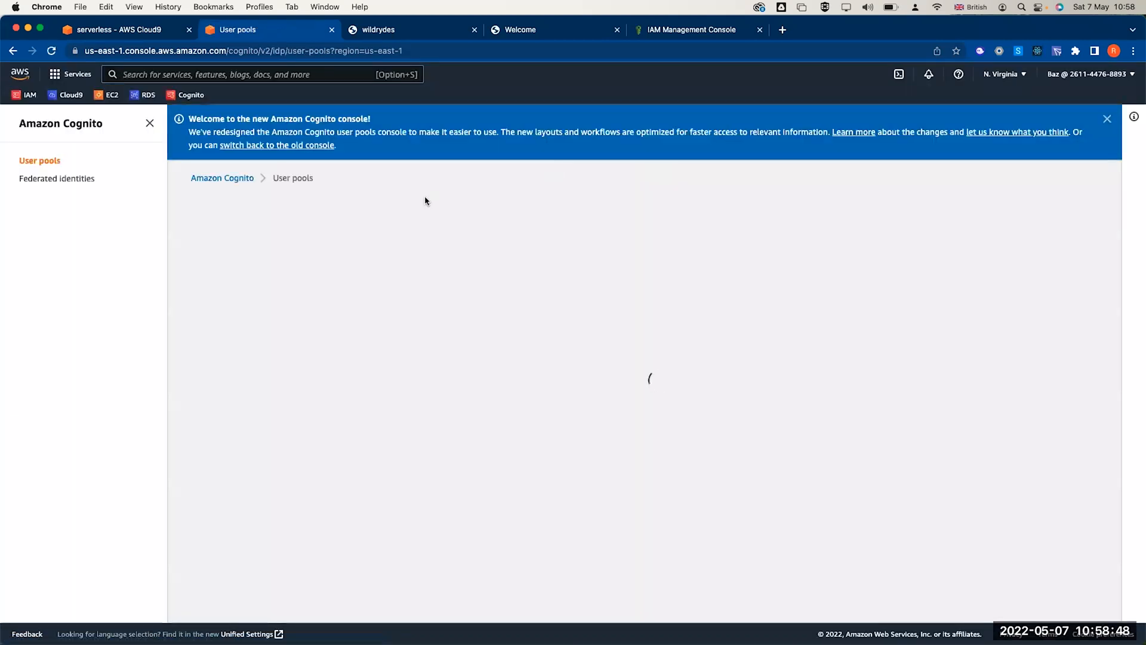
{"action": "left_click", "coordinate": [912, 214]}
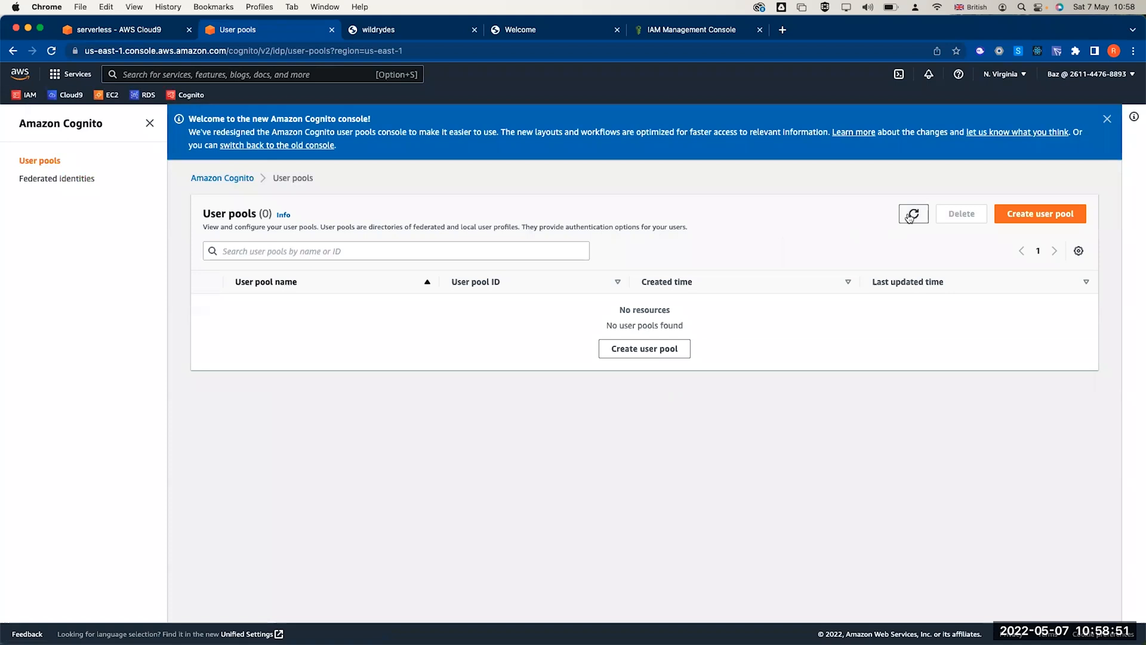
{"action": "left_click", "coordinate": [72, 179]}
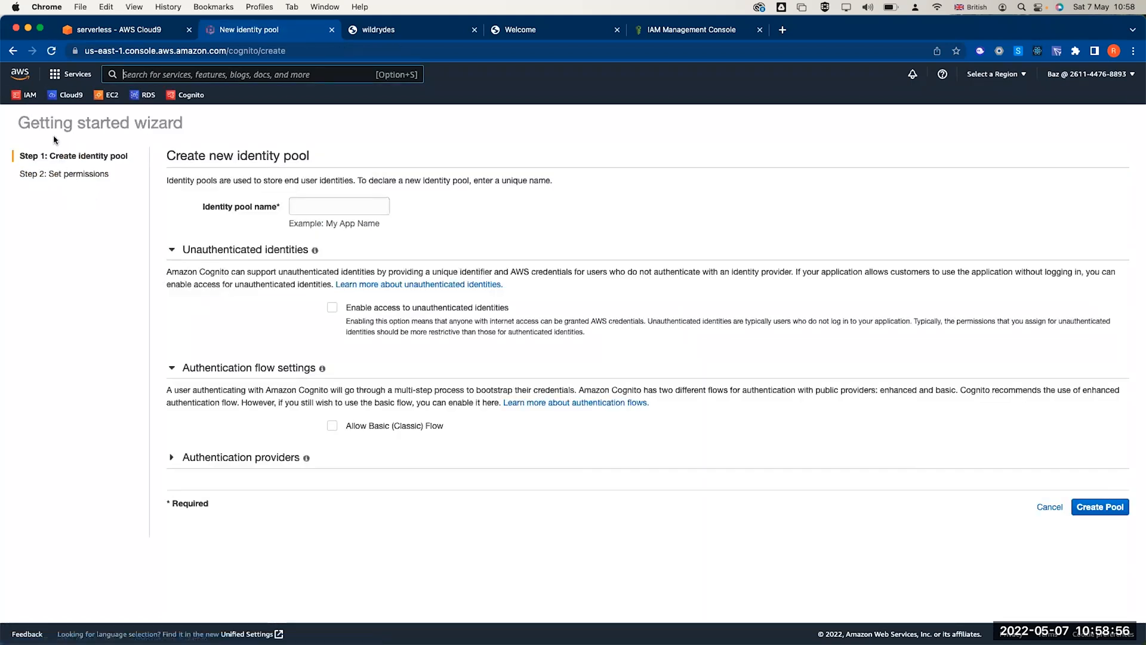
{"action": "left_click", "coordinate": [13, 51]}
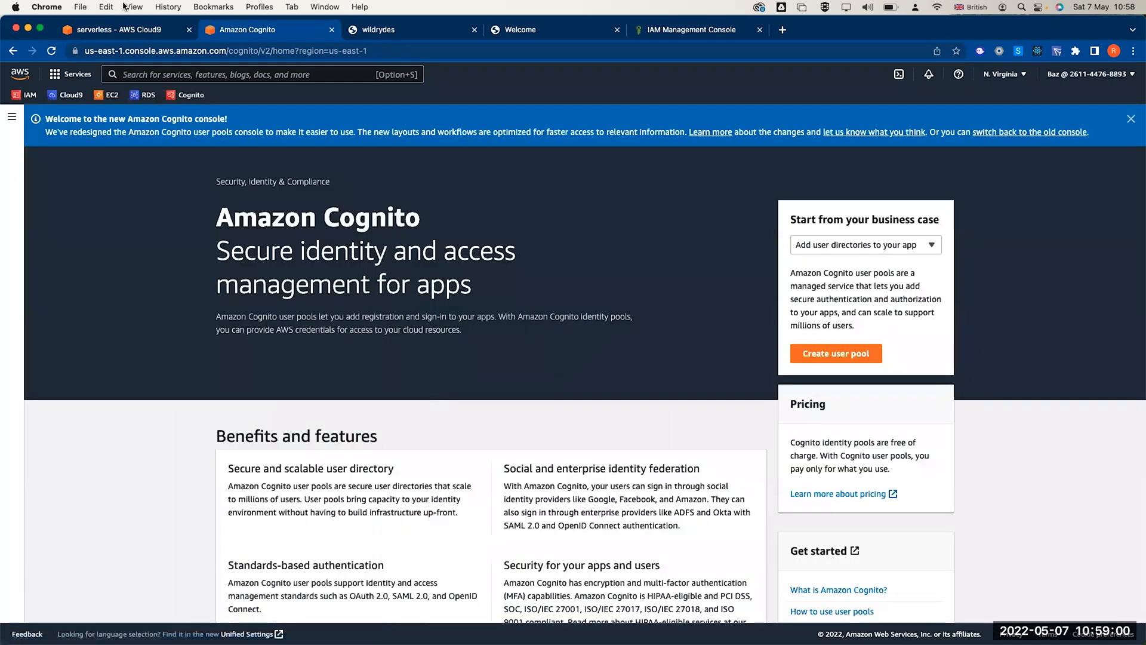
{"action": "left_click", "coordinate": [185, 74]}
- Open the wild-rydes app in AWS Amplify and view its completed prod backend environment
{"action": "type", "text": "ampl"}
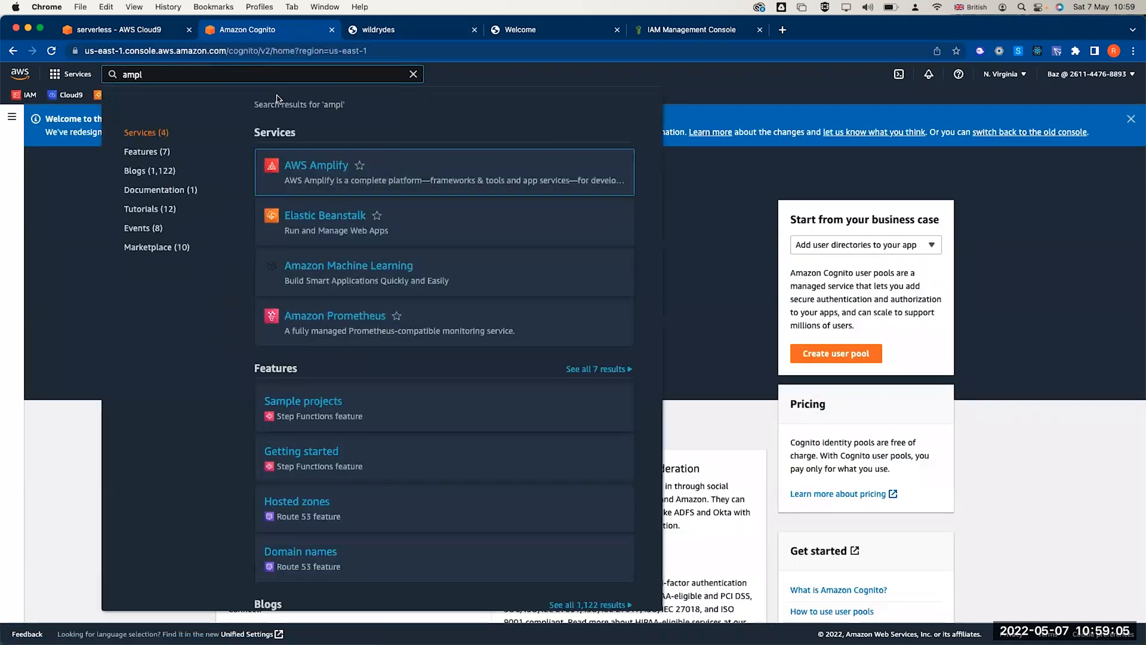
{"action": "left_click", "coordinate": [334, 166]}
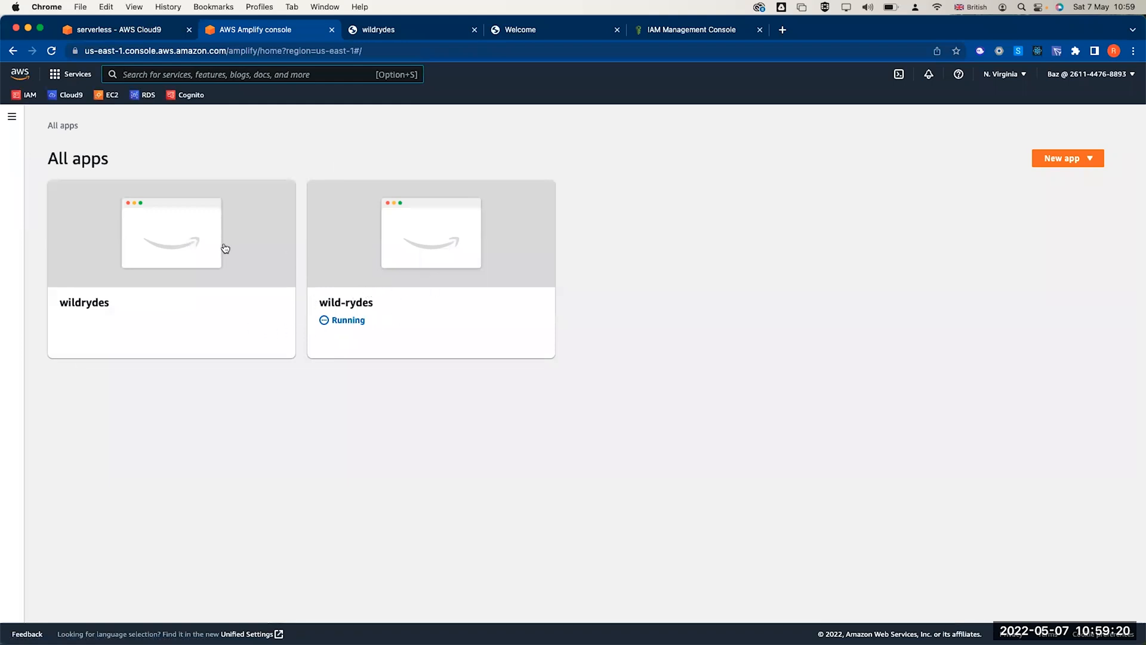
{"action": "left_click", "coordinate": [197, 268]}
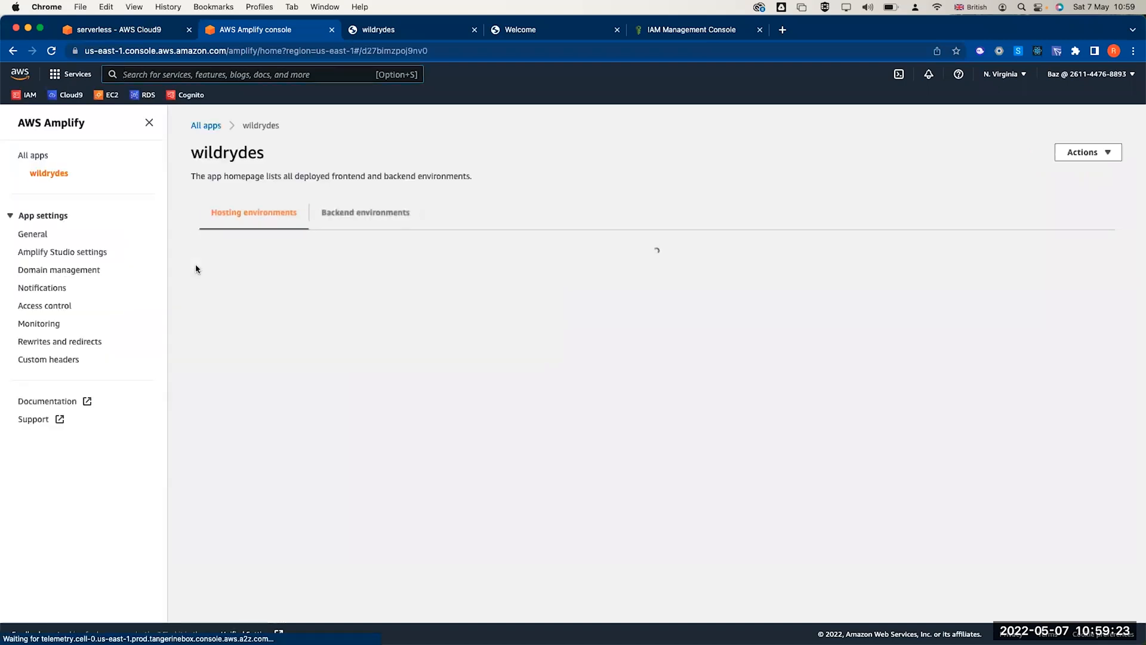
{"action": "left_click", "coordinate": [201, 126]}
{"action": "left_click", "coordinate": [350, 215]}
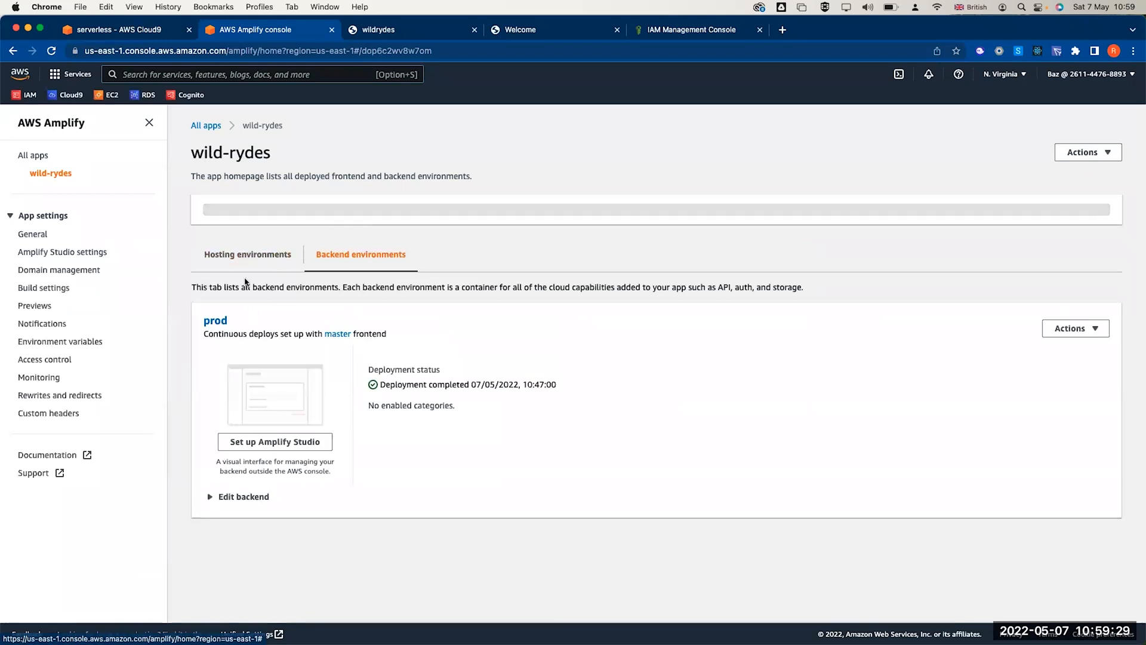
{"action": "left_click", "coordinate": [249, 255]}
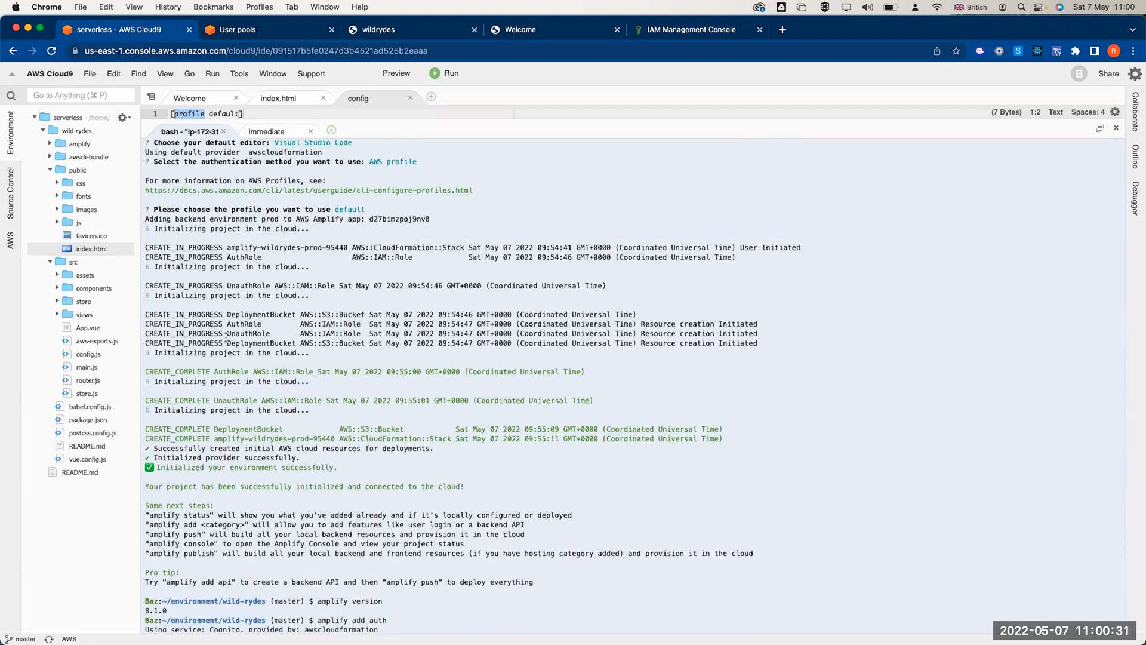
- Highlight the UnauthRole, AuthRole, DeploymentBucket and CloudFormation output, then reload User pools showing the prod pool
{"action": "double_click", "coordinate": [248, 334]}
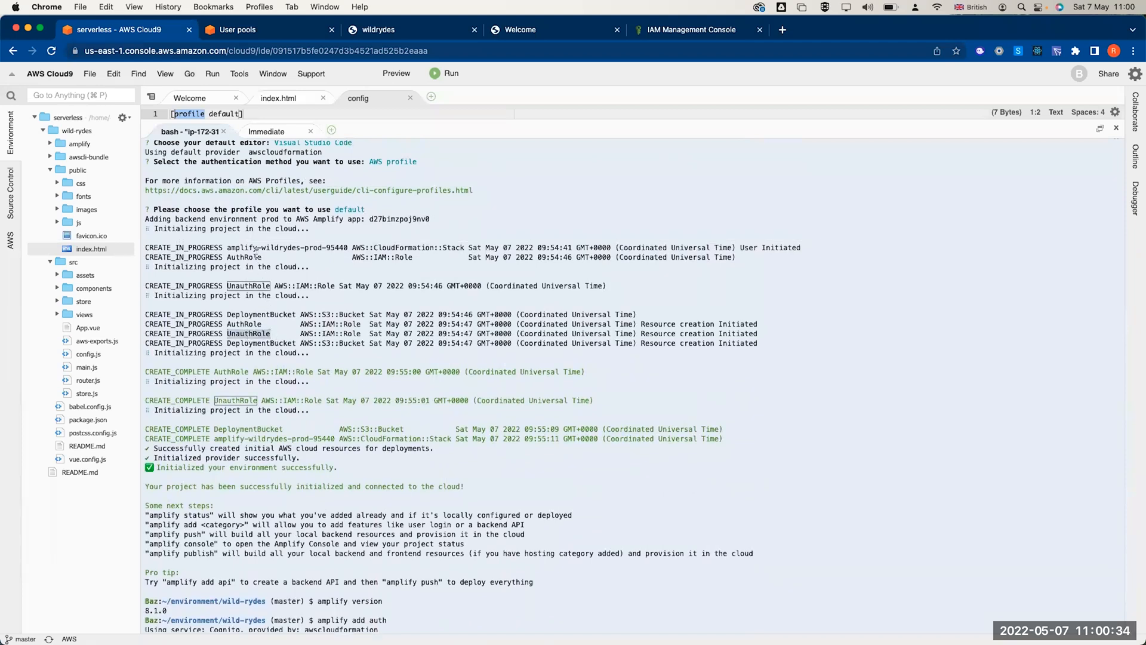
{"action": "scroll", "coordinate": [255, 251], "scroll_direction": "up", "scroll_amount": 1}
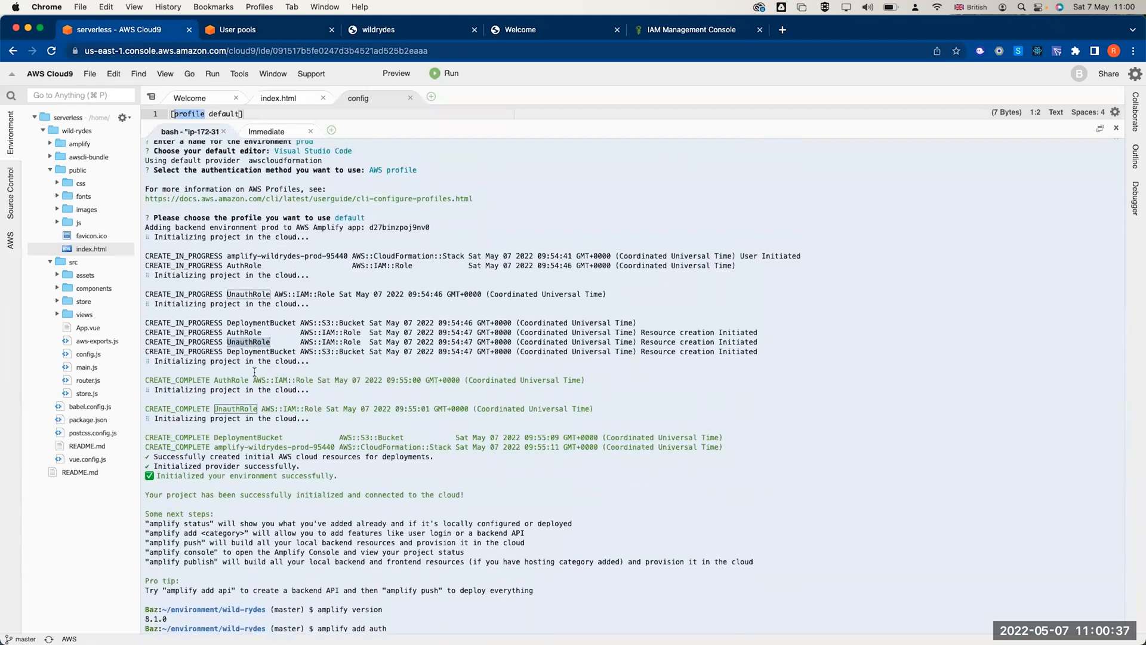
{"action": "double_click", "coordinate": [232, 380]}
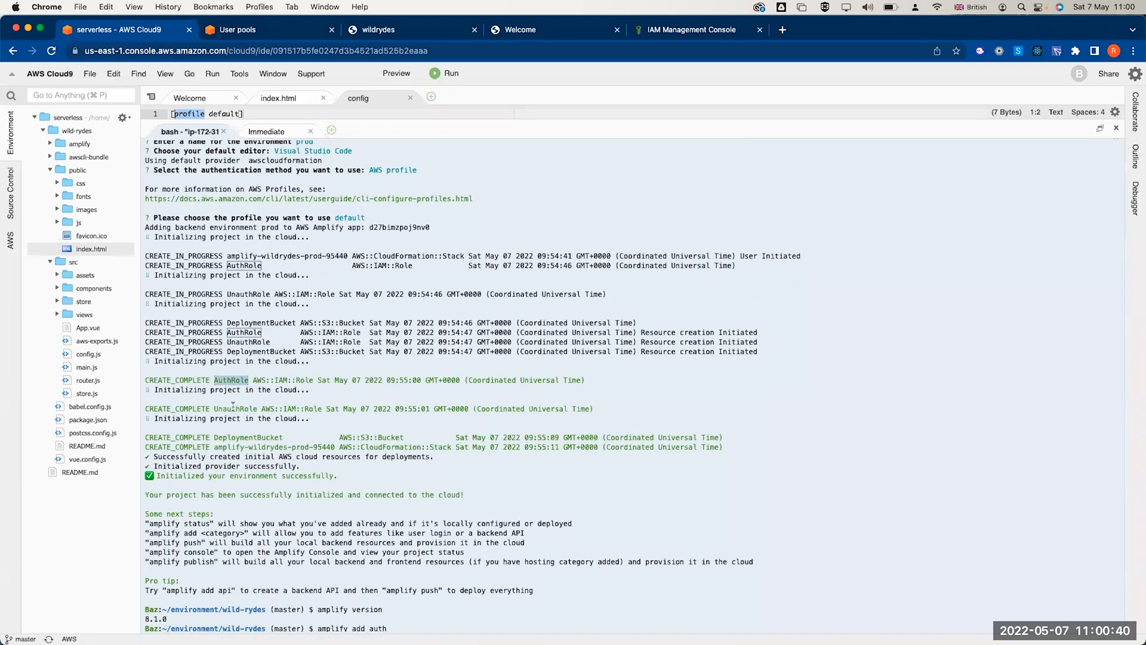
{"action": "double_click", "coordinate": [248, 437]}
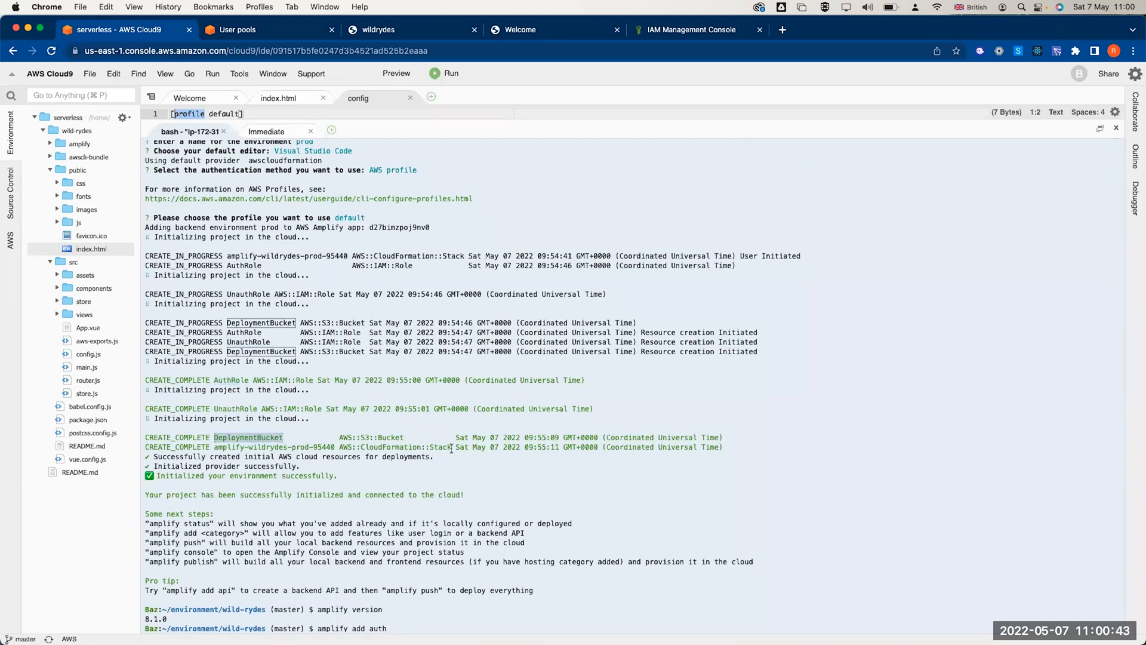
{"action": "double_click", "coordinate": [410, 447]}
{"action": "double_click", "coordinate": [258, 457]}
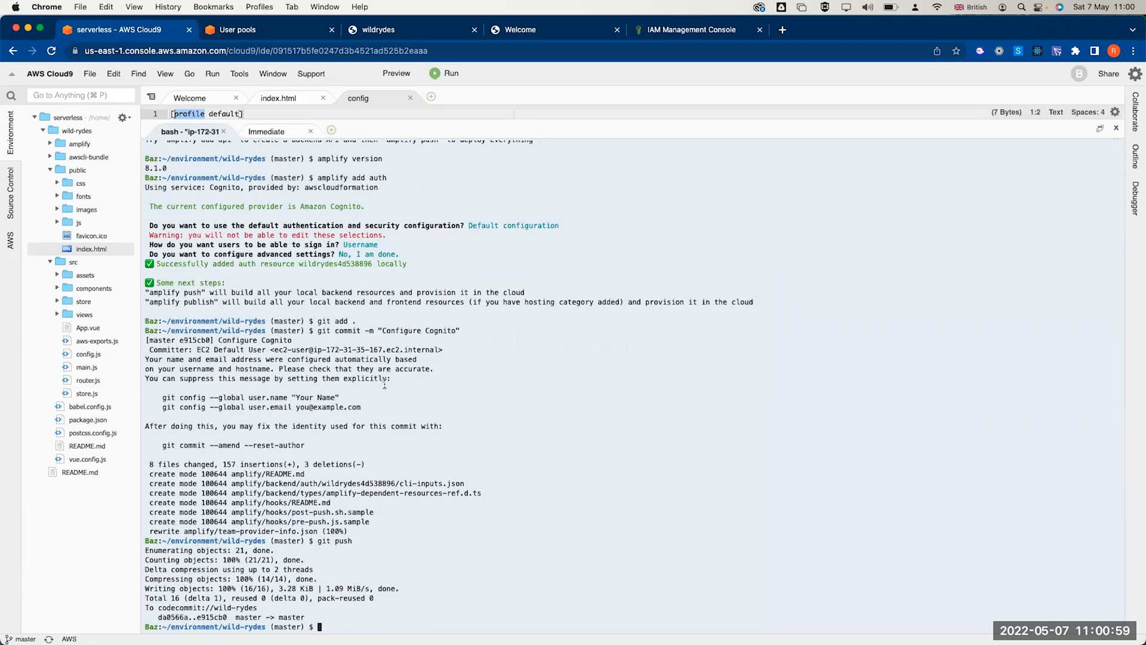
{"action": "left_click", "coordinate": [261, 31]}
{"action": "left_click", "coordinate": [52, 50]}
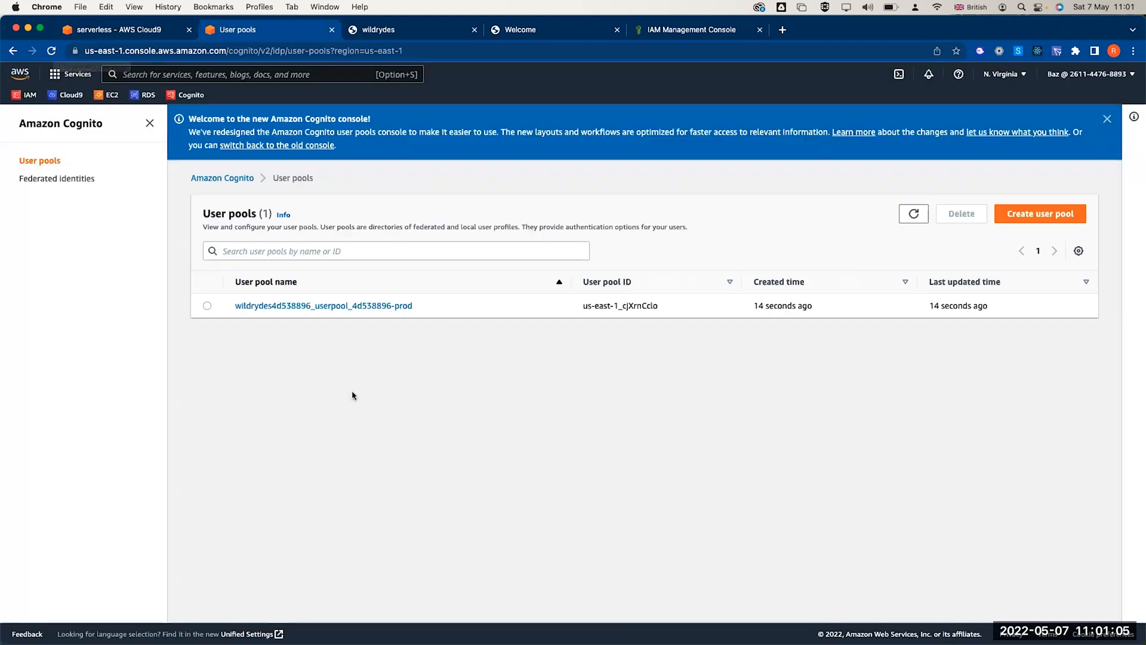
- Open the wildrydes4d538896_userpool_4d538896-prod pool and check its Groups and empty Users lists
{"action": "left_click", "coordinate": [297, 306]}
{"action": "left_click", "coordinate": [264, 441]}
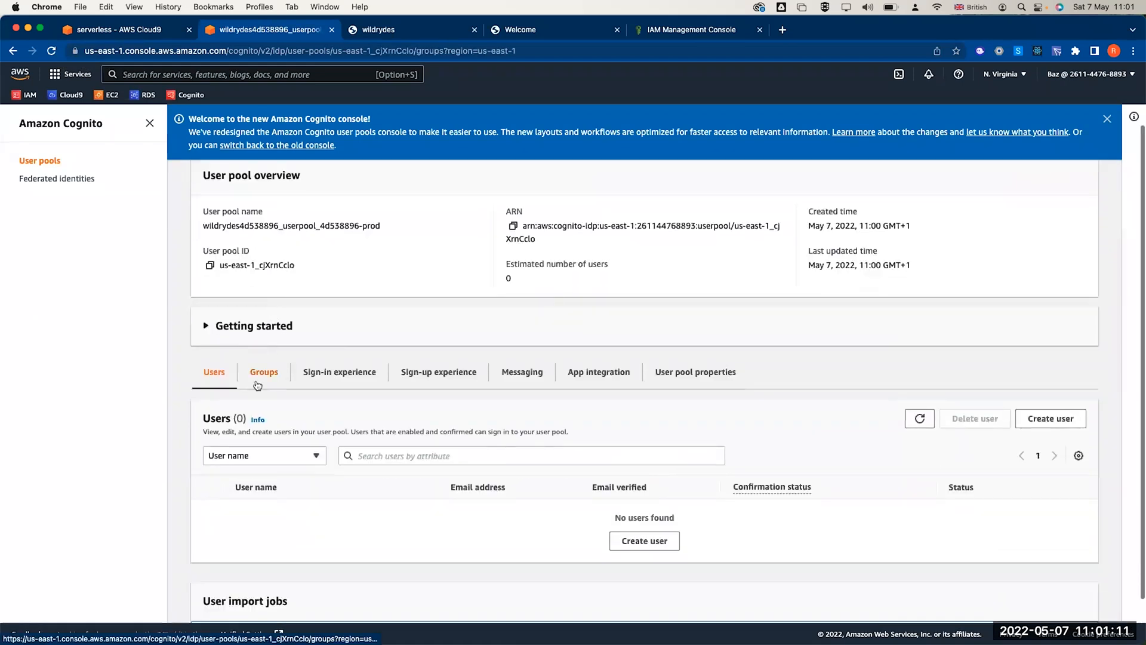
{"action": "left_click", "coordinate": [218, 440]}
{"action": "scroll", "coordinate": [680, 433], "scroll_direction": "down", "scroll_amount": 3}
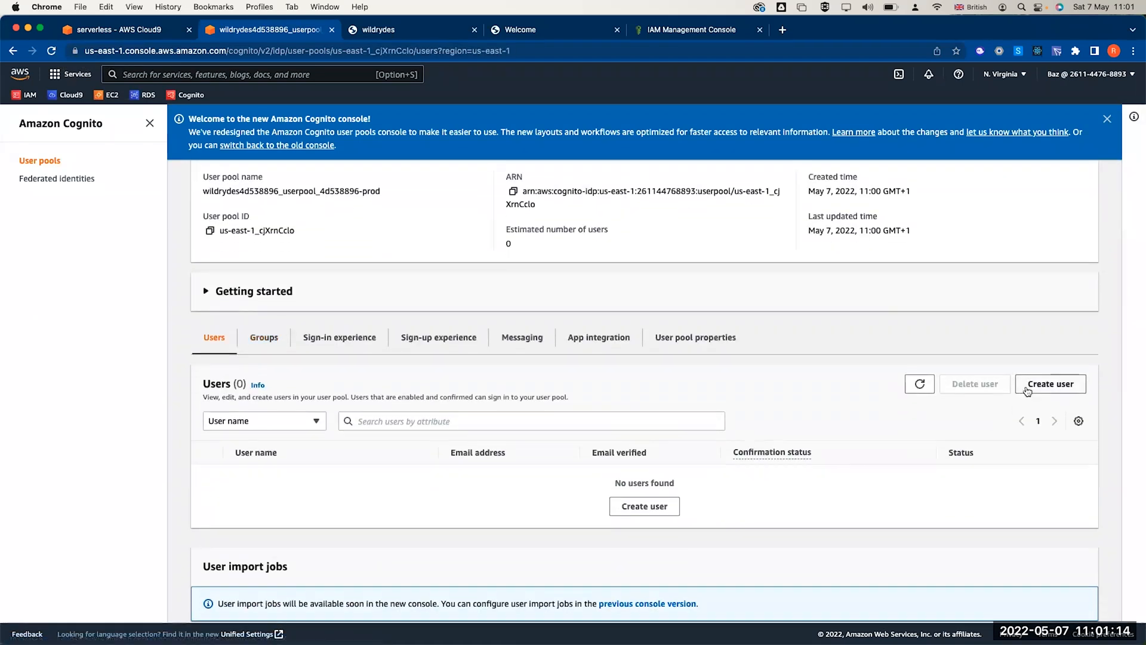
{"action": "scroll", "coordinate": [531, 437], "scroll_direction": "down", "scroll_amount": 1}
{"action": "scroll", "coordinate": [531, 437], "scroll_direction": "up", "scroll_amount": 3}
{"action": "scroll", "coordinate": [531, 438], "scroll_direction": "down", "scroll_amount": 2}
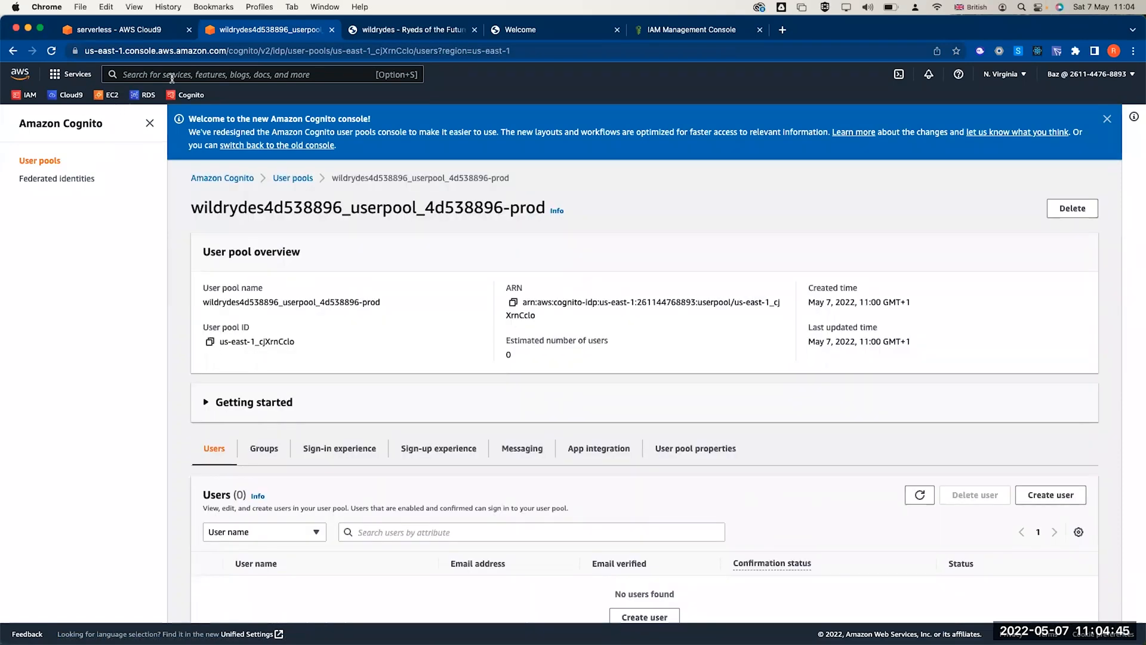
{"action": "key", "text": "alt+s"}
- Open the wild-rydes app in the AWS Amplify console
{"action": "type", "text": "ampl"}
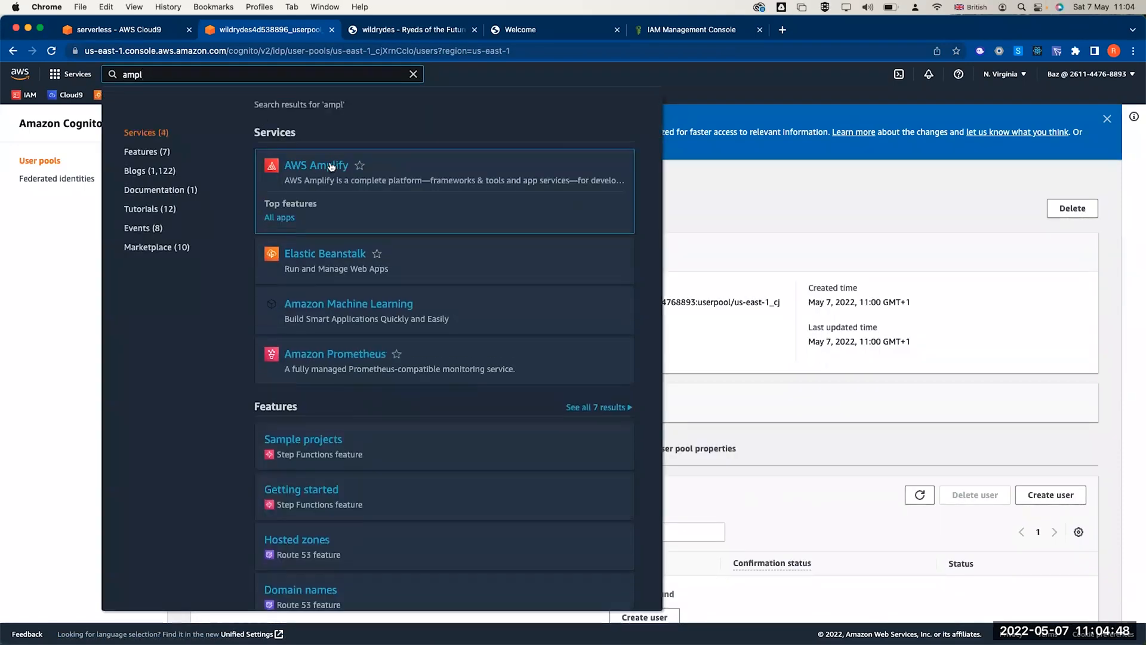
{"action": "left_click", "coordinate": [332, 167]}
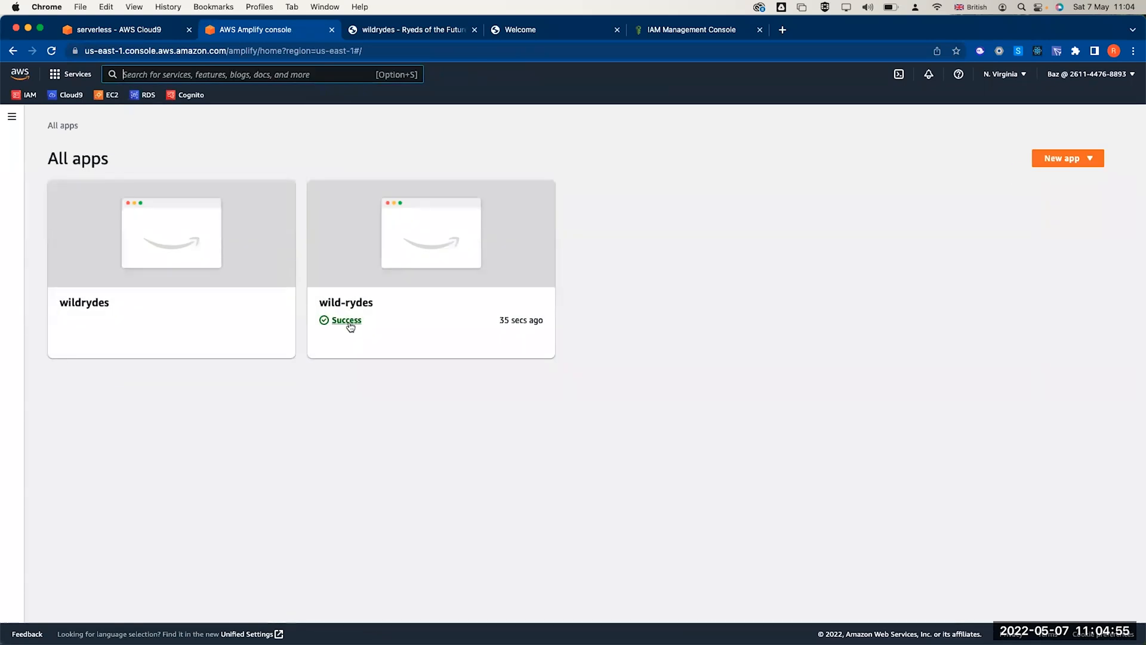
{"action": "left_click", "coordinate": [12, 117]}
{"action": "left_click", "coordinate": [43, 174]}
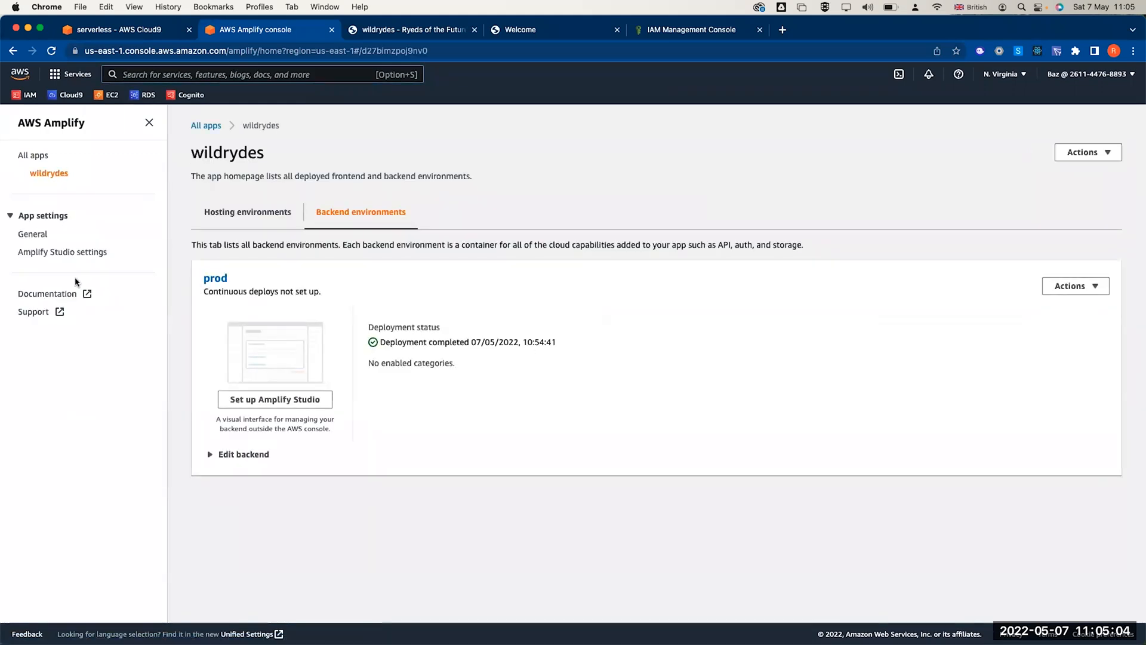
{"action": "left_click", "coordinate": [39, 157]}
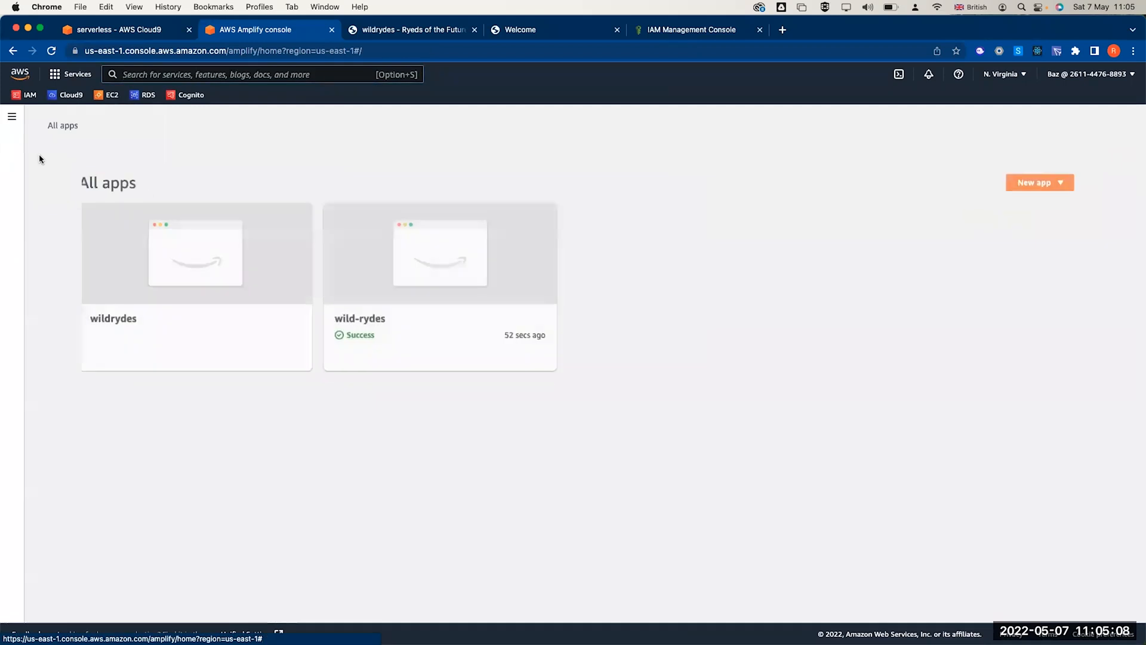
{"action": "left_click", "coordinate": [382, 341]}
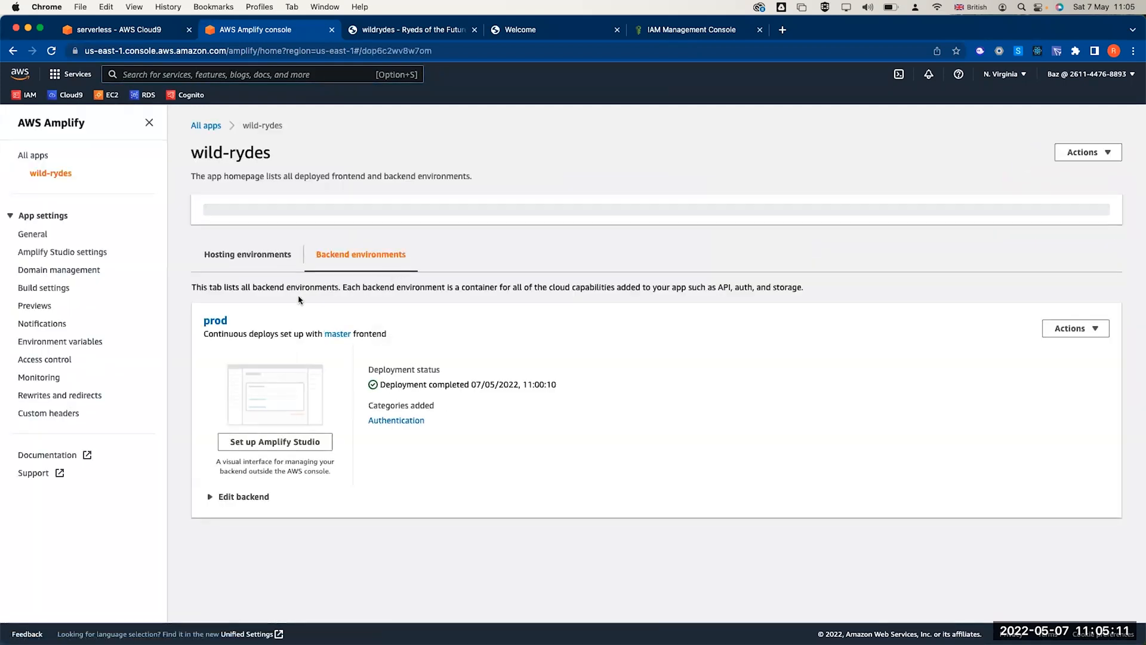
- Open the master branch's deployed Wild Rydes site from Hosting environments, closing the duplicate tab
{"action": "left_click", "coordinate": [241, 260]}
{"action": "left_click", "coordinate": [347, 485]}
{"action": "left_click", "coordinate": [617, 29]}
{"action": "left_click", "coordinate": [363, 51]}
{"action": "left_click", "coordinate": [363, 51]}
- Load the site's /auth sign-in page and switch to the account creation form
{"action": "type", "text": "/auth"}
{"action": "key", "text": "Return"}
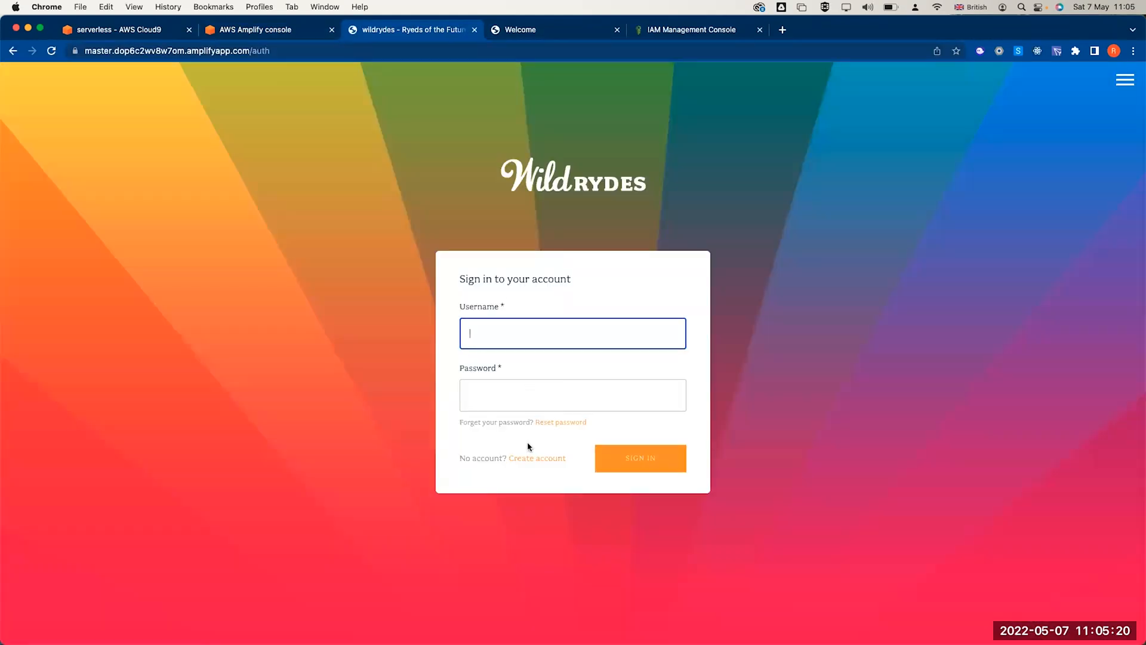
{"action": "left_click", "coordinate": [533, 458]}
- Register a new rider with a username, password, iCloud email and phone, then submit
{"action": "type", "text": "baselm"}
{"action": "key", "text": "Tab"}
{"action": "type", "text": "•••••"}
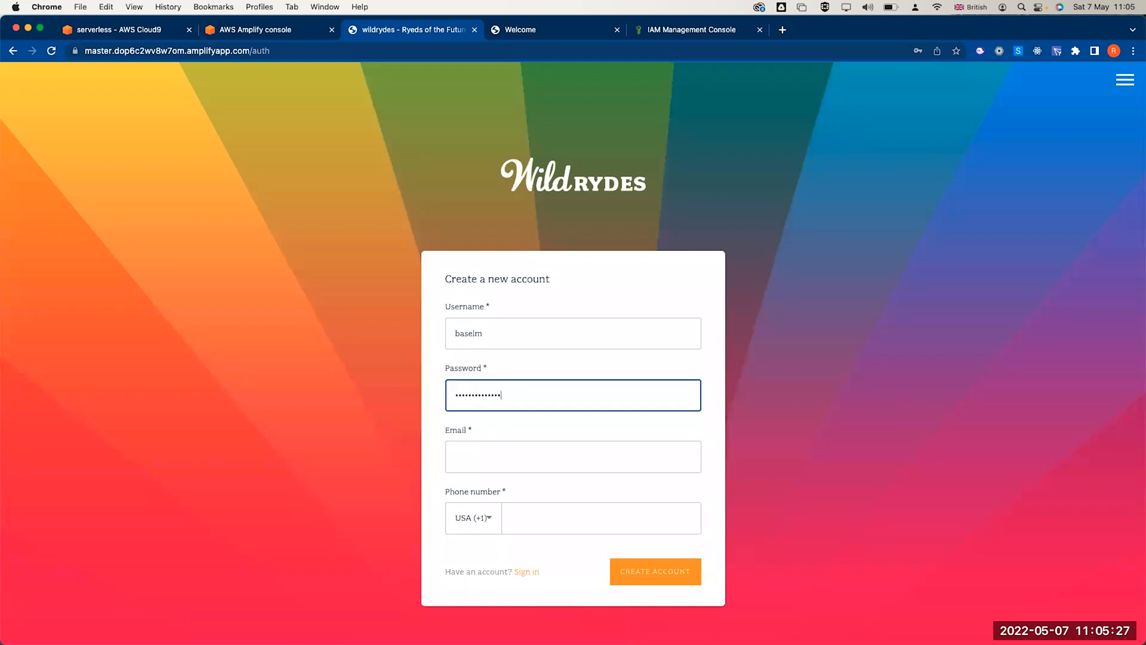
{"action": "key", "text": "super+a"}
{"action": "key", "text": "BackSpace"}
{"action": "type", "text": "•••••••••"}
{"action": "key", "text": "Tab"}
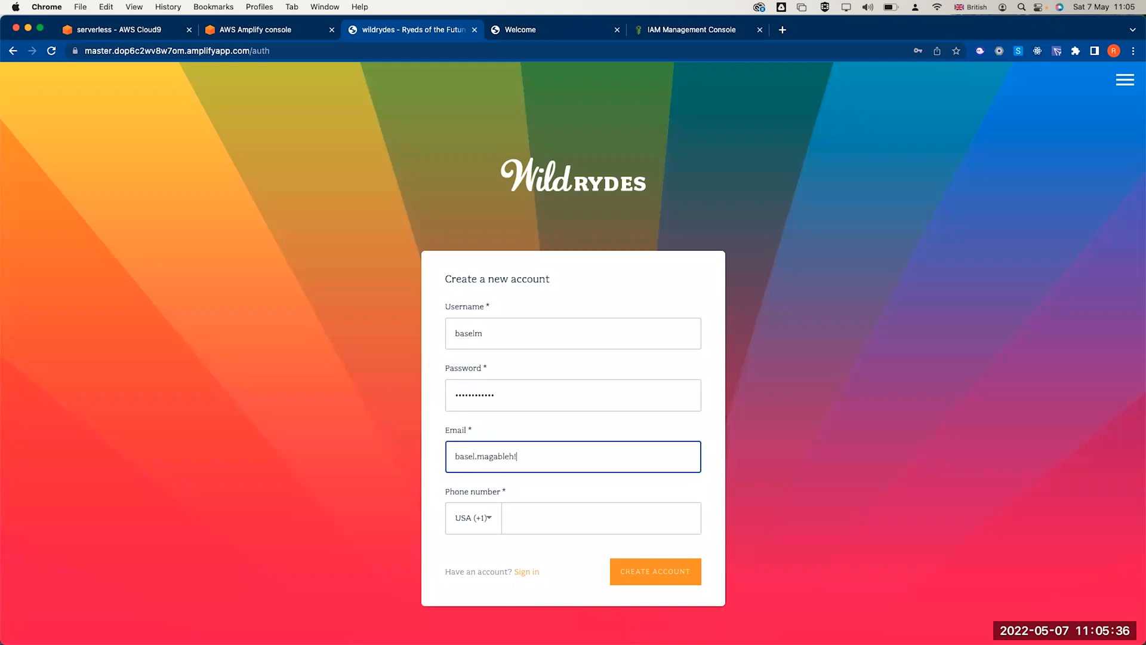
{"action": "key", "text": "Tab"}
{"action": "key", "text": "Tab"}
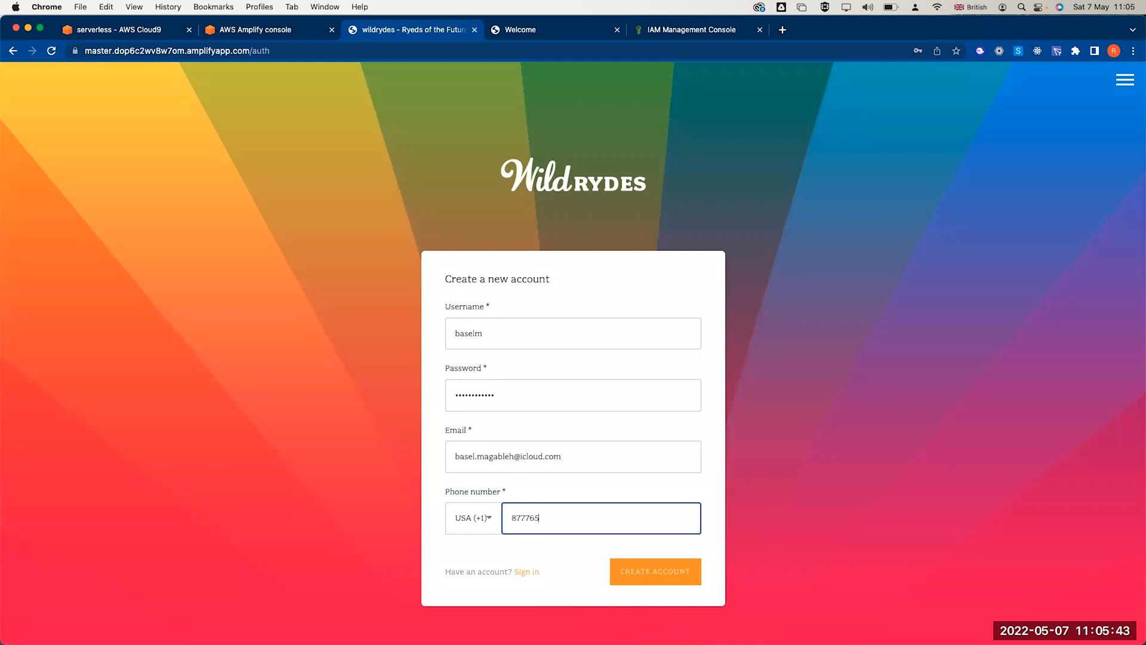
{"action": "left_click", "coordinate": [640, 569]}
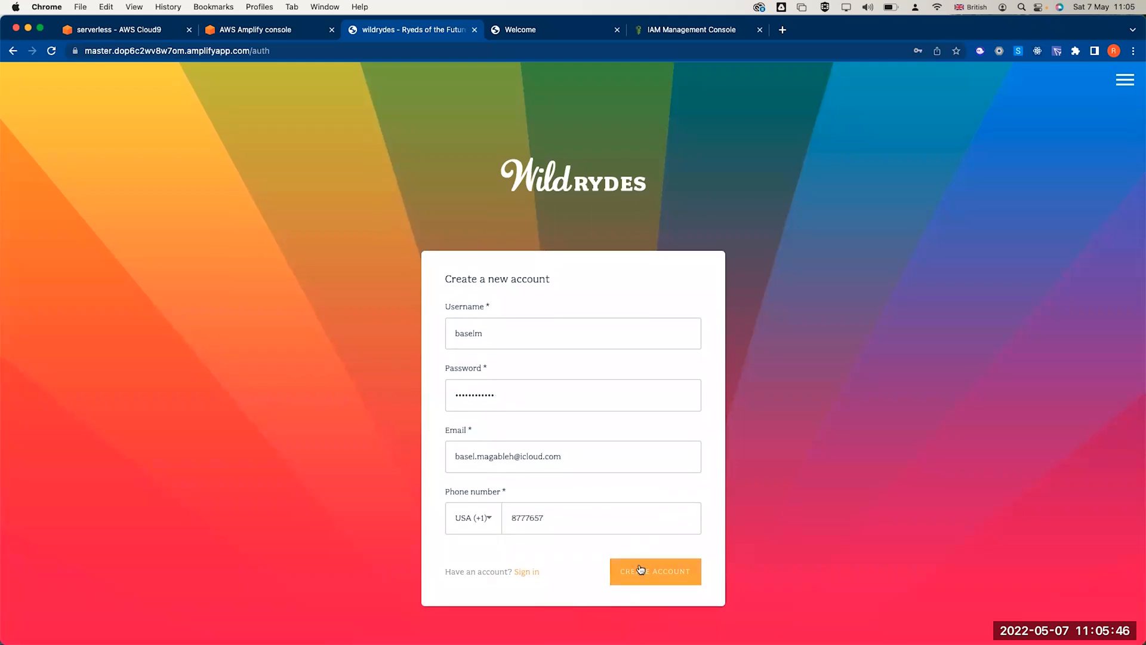
{"action": "left_click", "coordinate": [957, 69]}
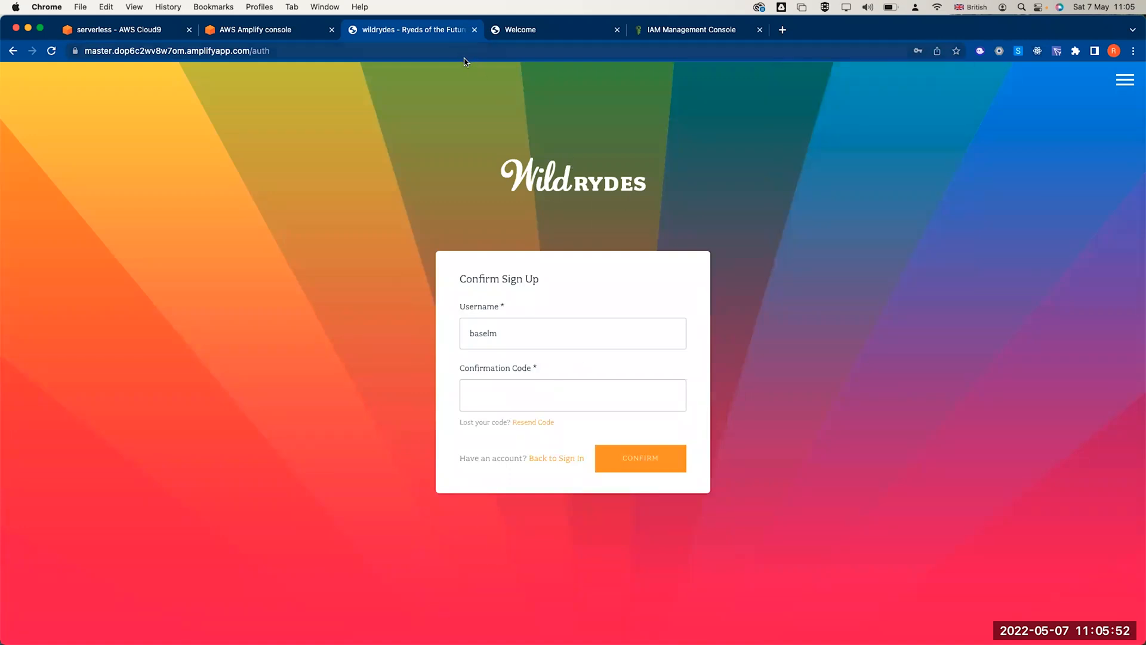
{"action": "left_click", "coordinate": [240, 34]}
- Open Cognito in a new tab and select the new user in the wildrydes prod pool
{"action": "right_click", "coordinate": [183, 95]}
{"action": "left_click", "coordinate": [200, 102]}
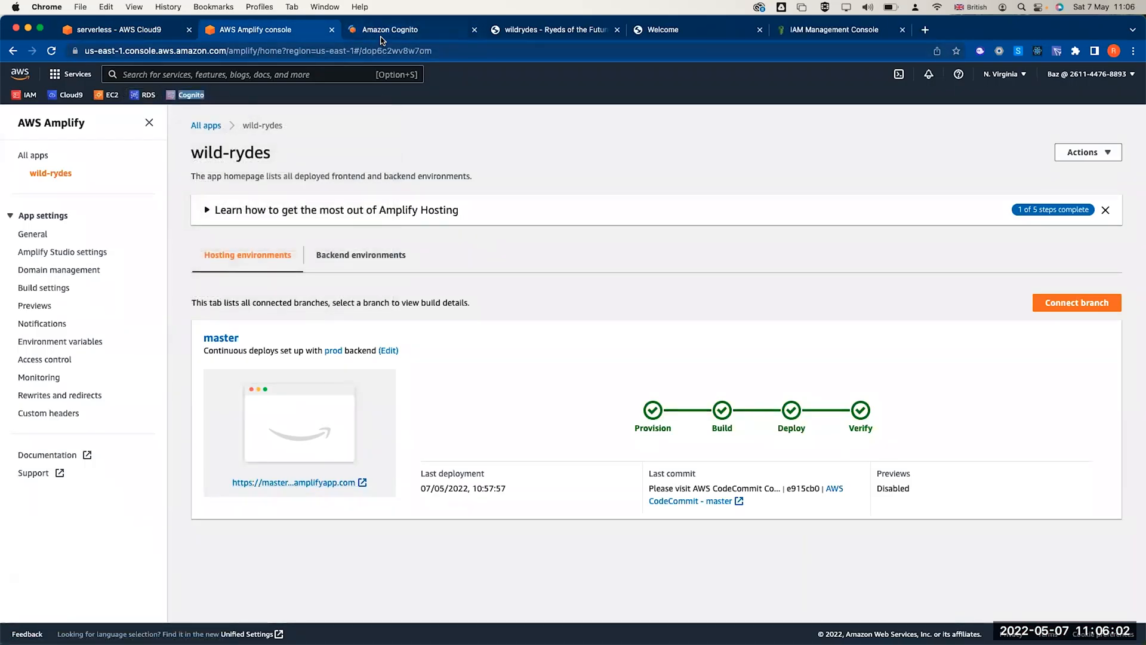
{"action": "left_click", "coordinate": [381, 37]}
{"action": "left_click", "coordinate": [328, 306]}
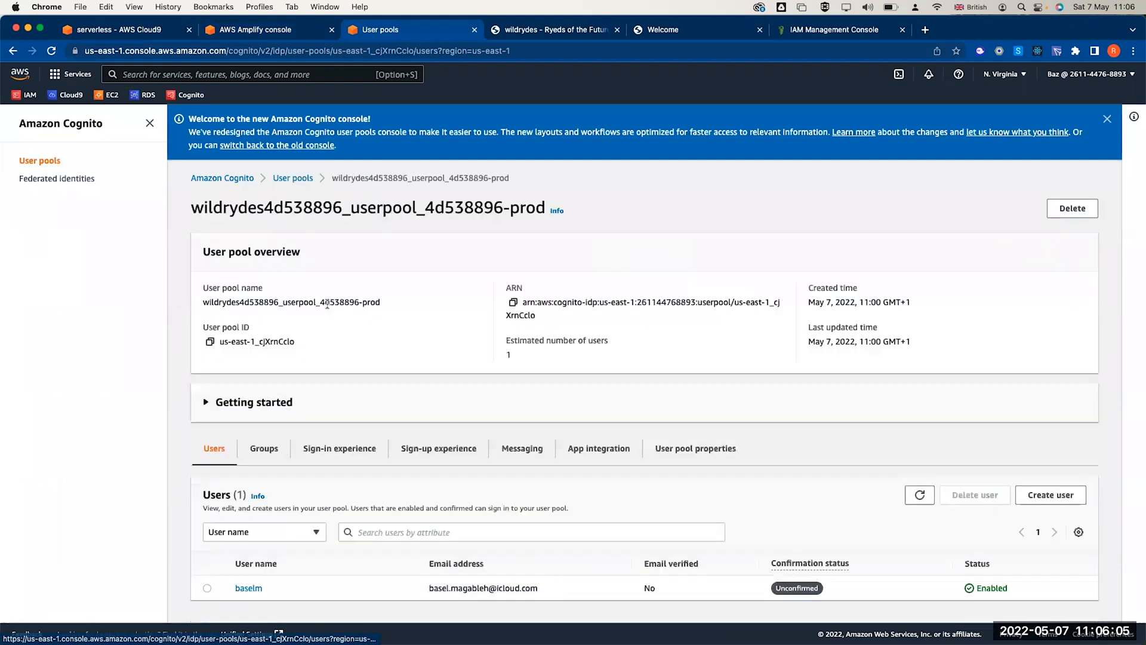
{"action": "scroll", "coordinate": [268, 418], "scroll_direction": "down", "scroll_amount": 2}
{"action": "left_click", "coordinate": [207, 498]}
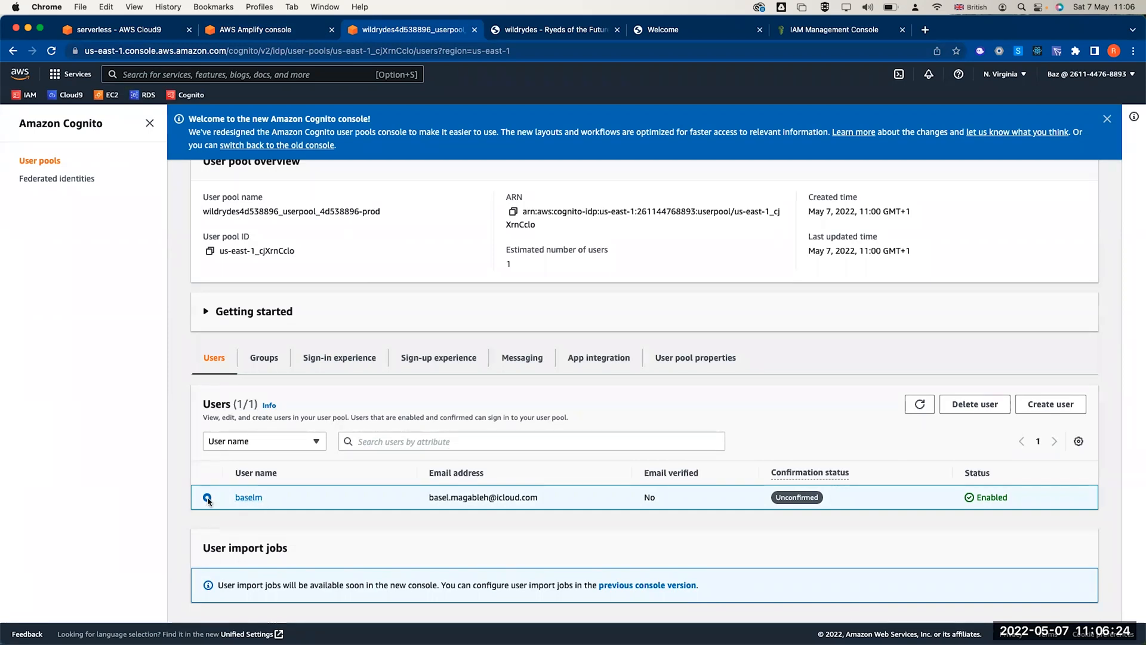
- Confirm the new user's account through Actions > Confirm account
{"action": "left_click", "coordinate": [248, 497]}
{"action": "scroll", "coordinate": [481, 310], "scroll_direction": "down", "scroll_amount": 1}
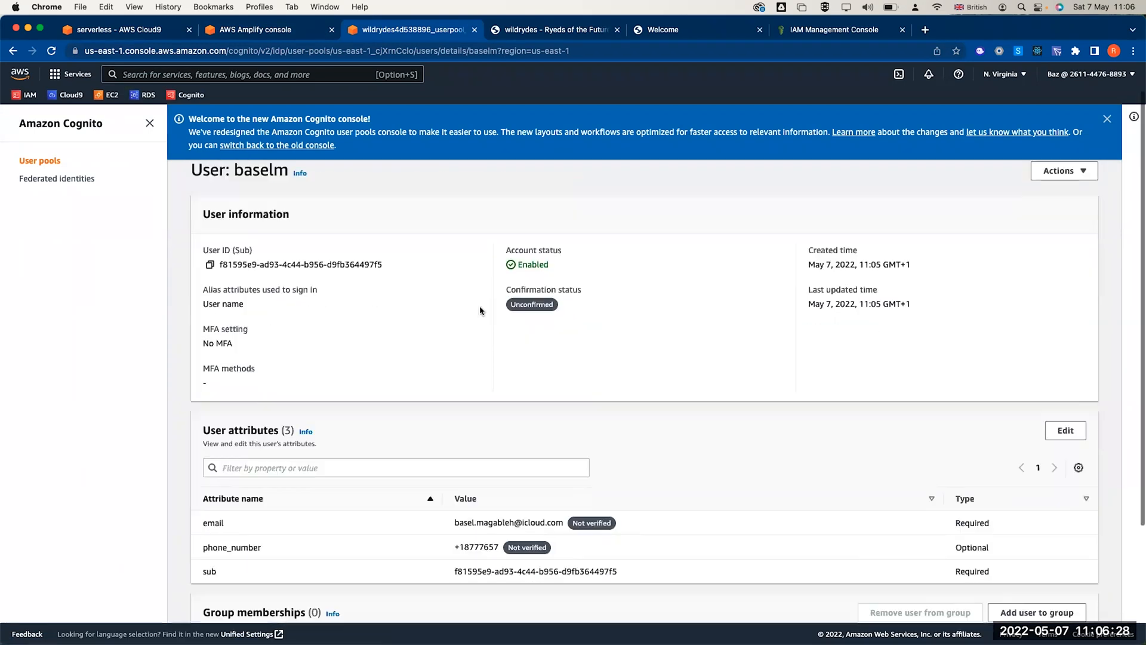
{"action": "scroll", "coordinate": [481, 310], "scroll_direction": "up", "scroll_amount": 1}
{"action": "left_click", "coordinate": [1108, 119]}
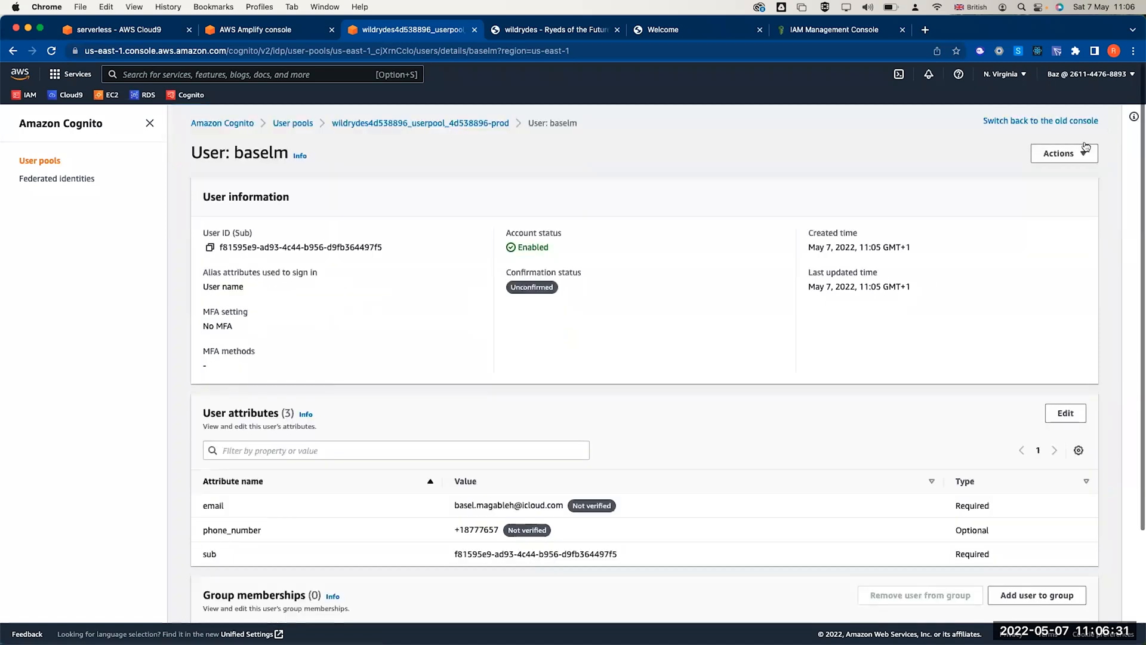
{"action": "left_click", "coordinate": [1082, 154]}
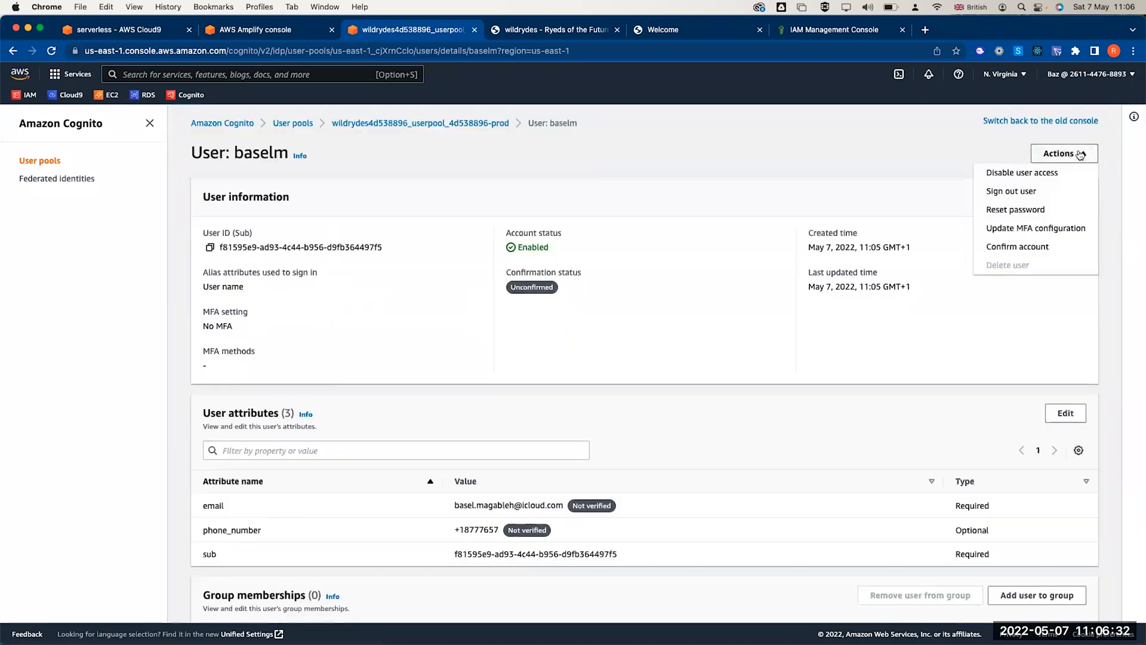
{"action": "left_click", "coordinate": [1033, 248]}
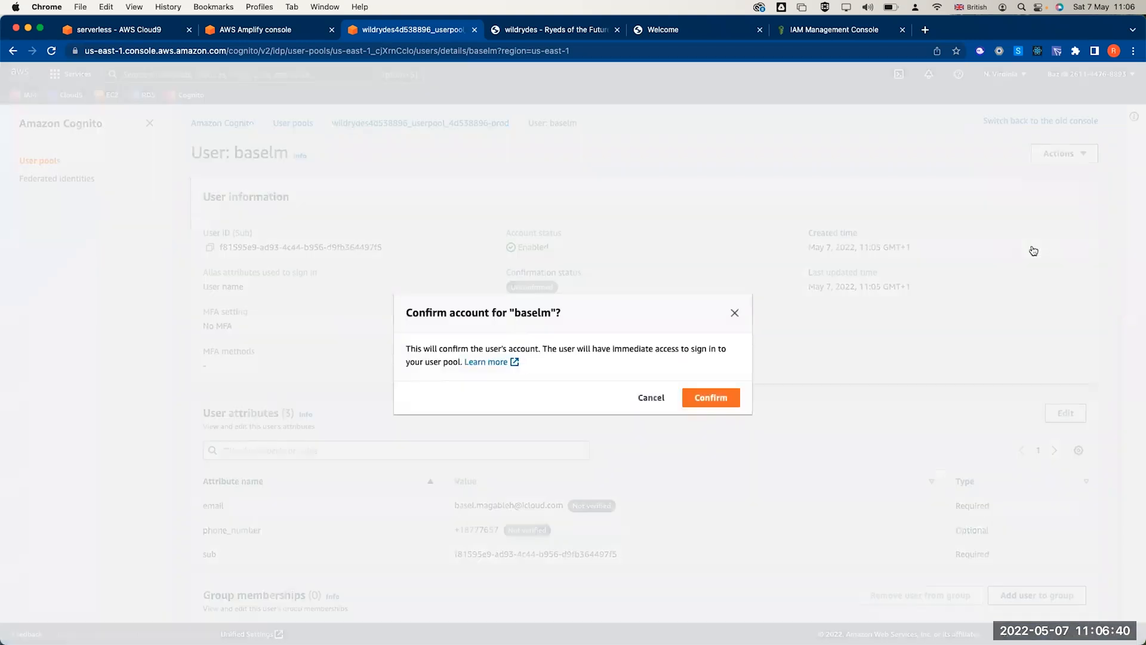
{"action": "left_click", "coordinate": [716, 397]}
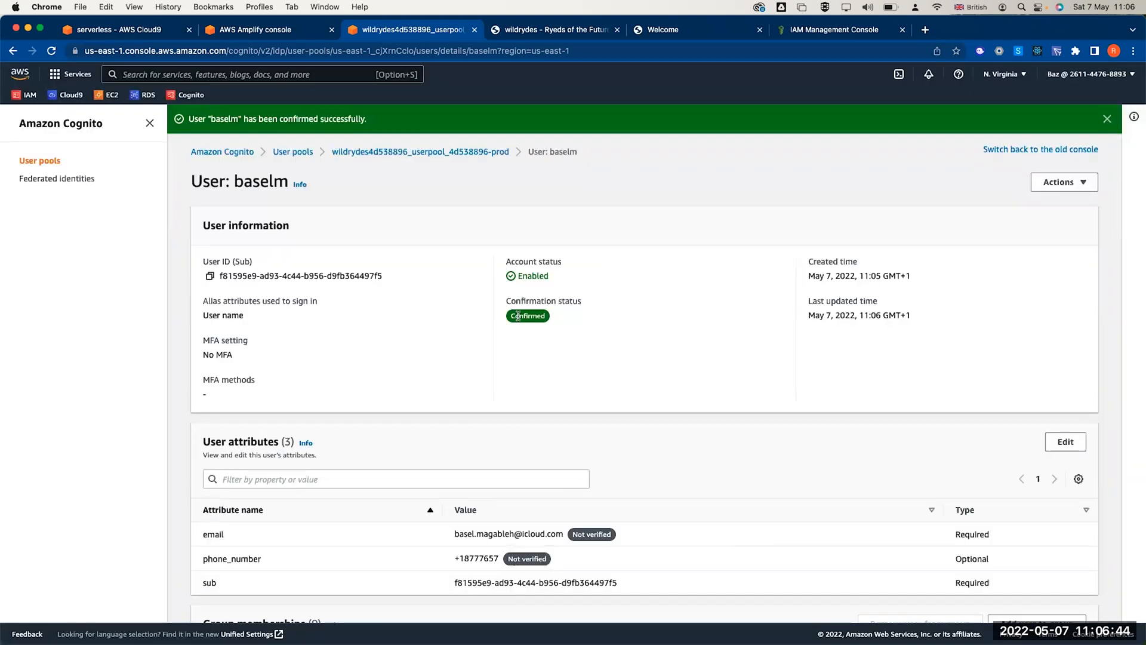
{"action": "left_click", "coordinate": [472, 152]}
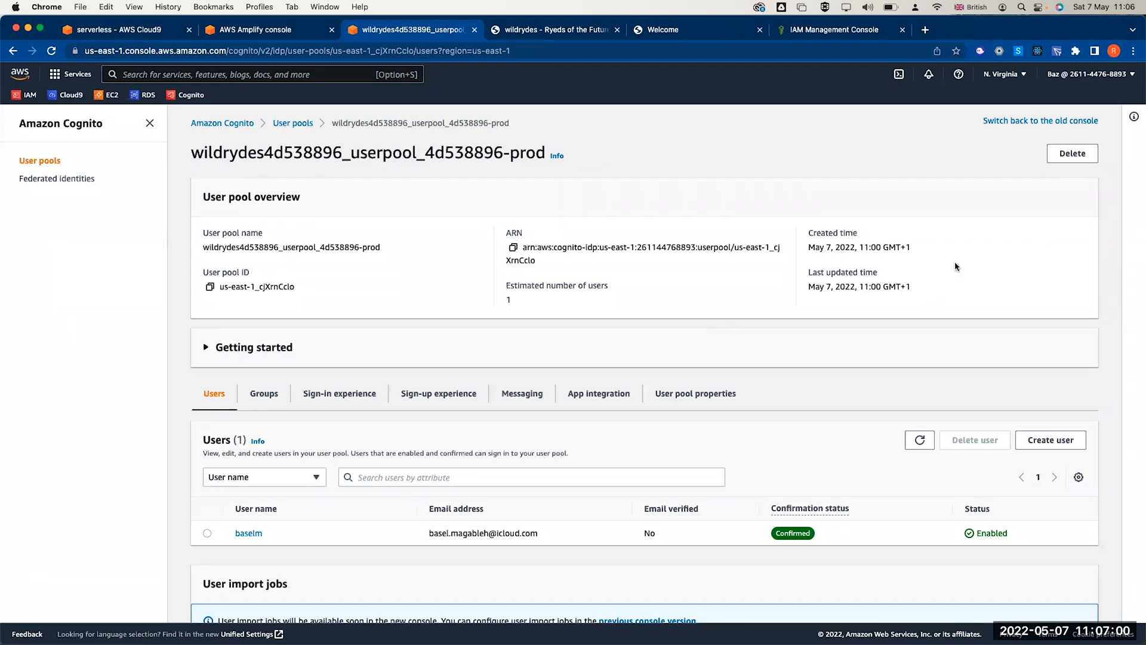
- Reload the /auth page and sign in with the new rider's username and password
{"action": "left_click", "coordinate": [515, 33]}
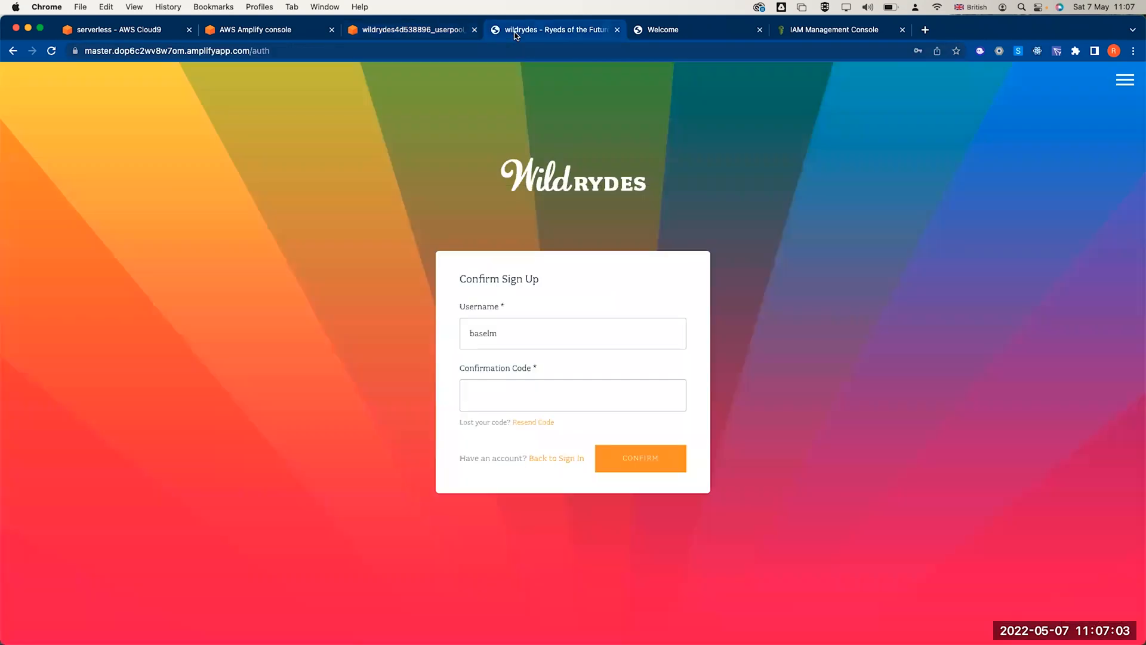
{"action": "left_click", "coordinate": [255, 51]}
{"action": "left_click", "coordinate": [292, 51]}
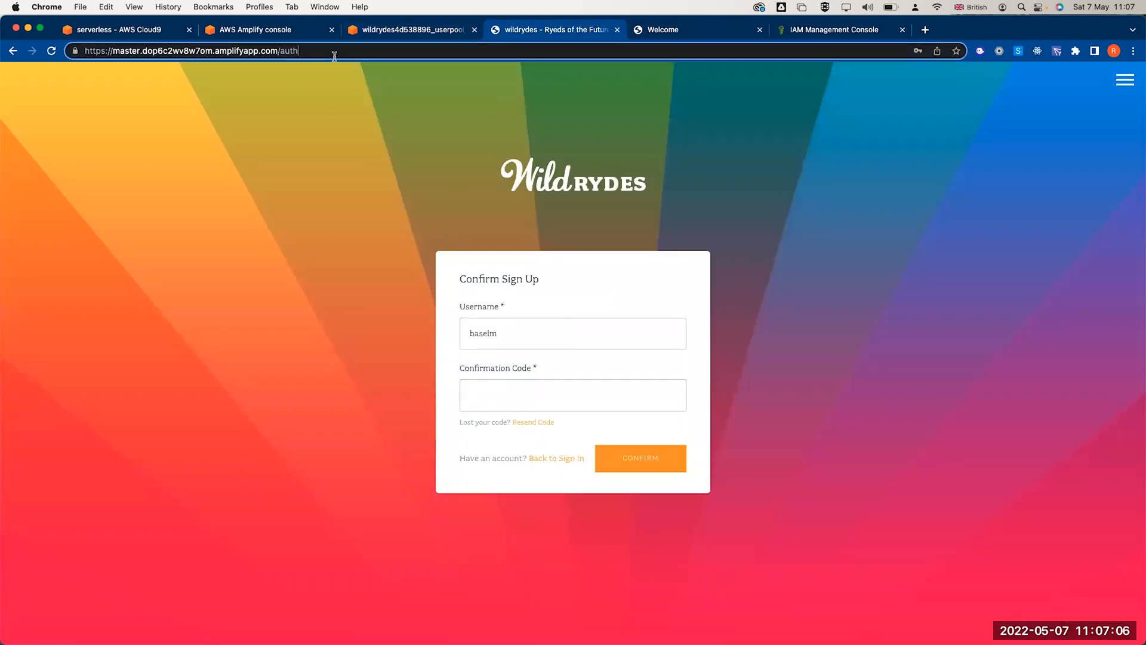
{"action": "key", "text": "Return"}
{"action": "type", "text": "baselm"}
{"action": "key", "text": "Tab"}
{"action": "type", "text": "••••••••••••"}
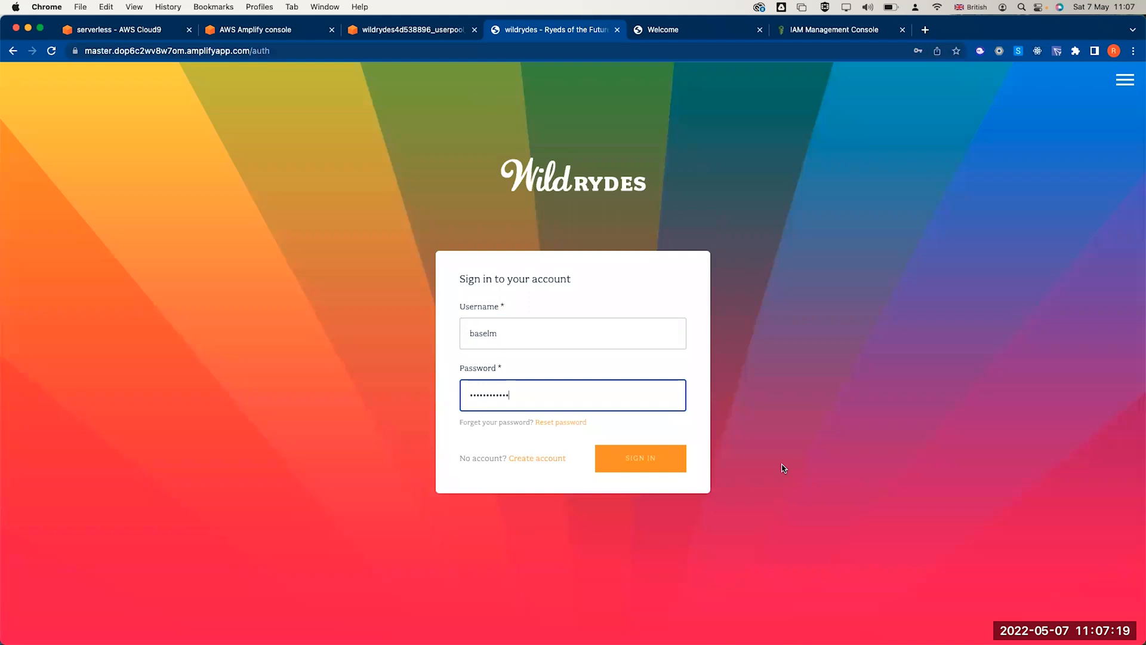
{"action": "left_click", "coordinate": [661, 461]}
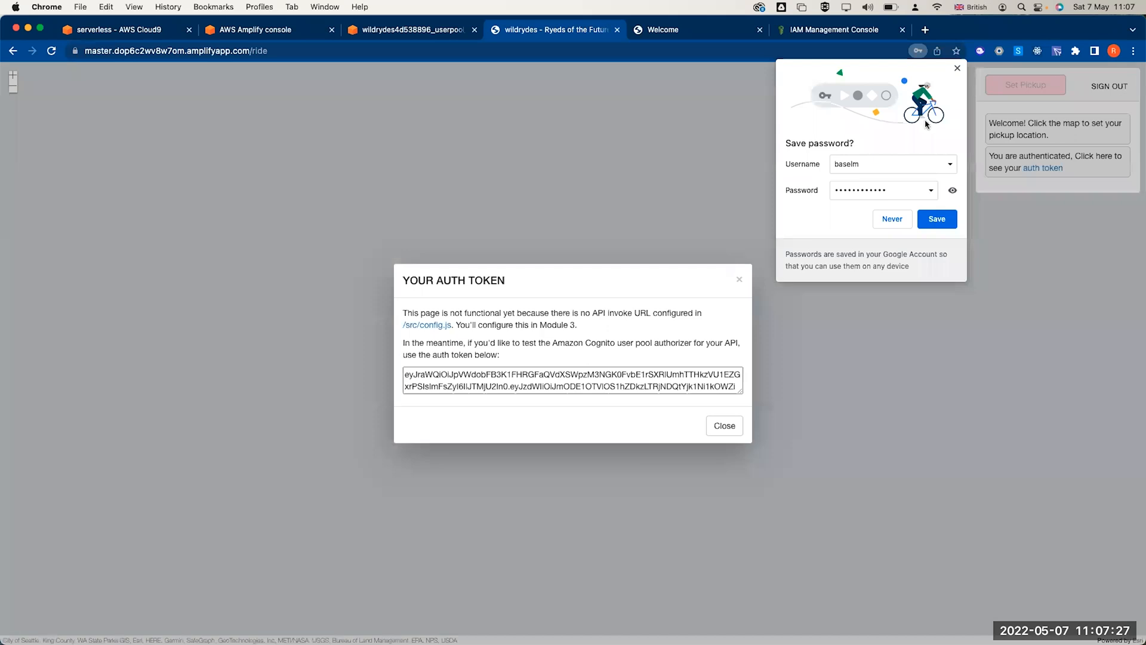
{"action": "left_click", "coordinate": [951, 69]}
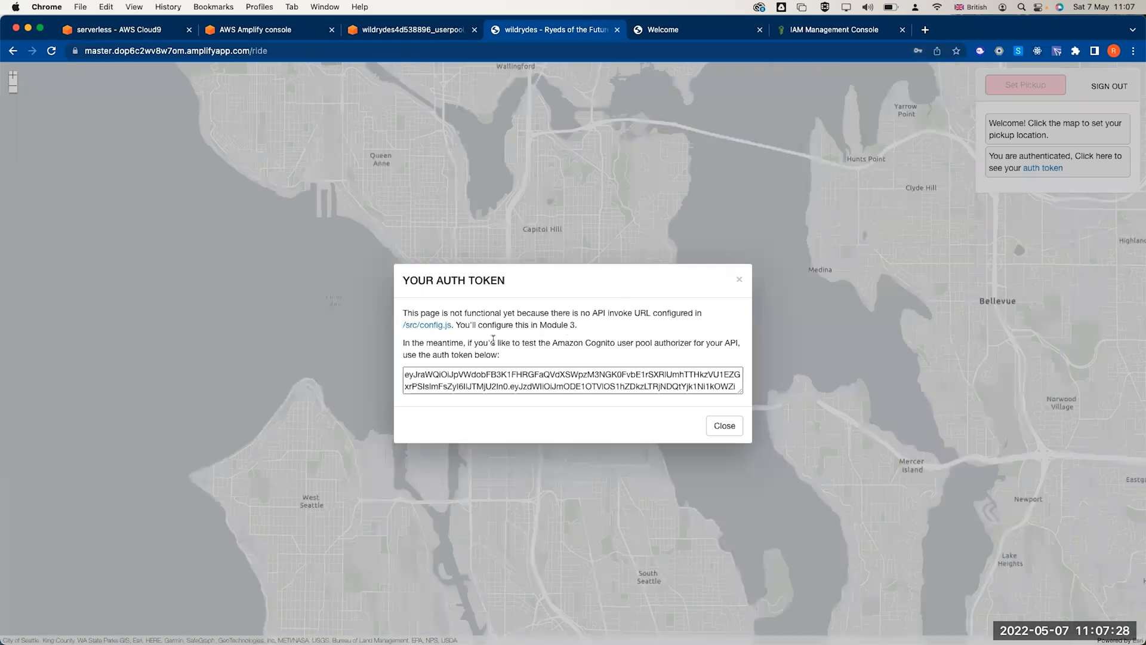
- Select the displayed auth token, then close the token dialog
{"action": "double_click", "coordinate": [535, 381]}
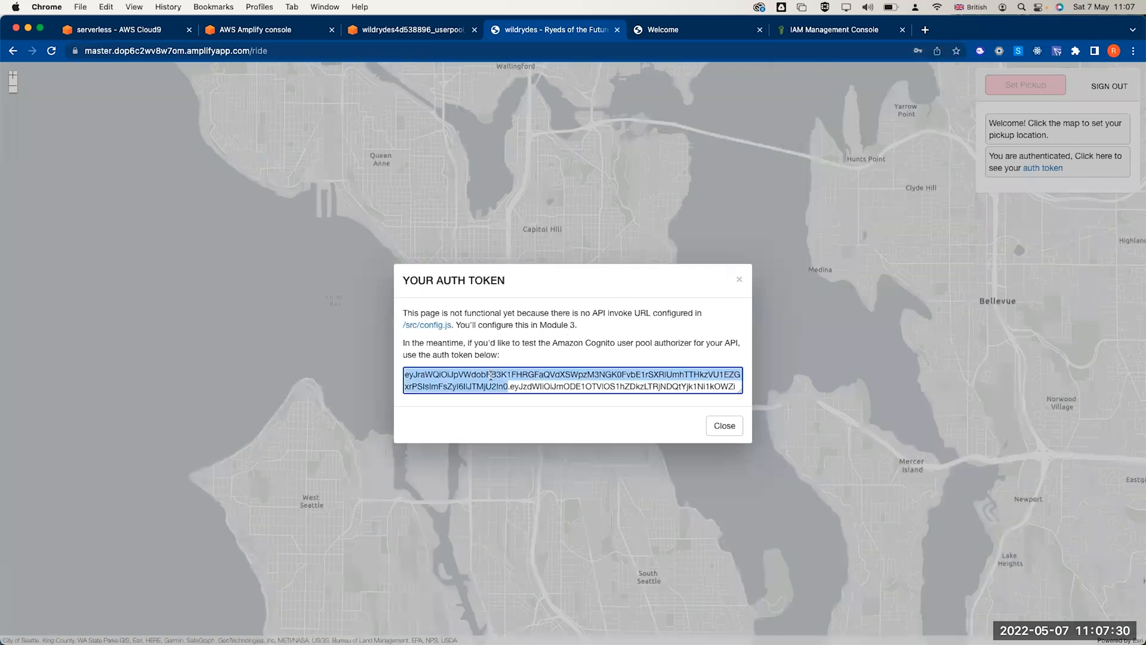
{"action": "triple_click", "coordinate": [536, 381]}
{"action": "double_click", "coordinate": [542, 381]}
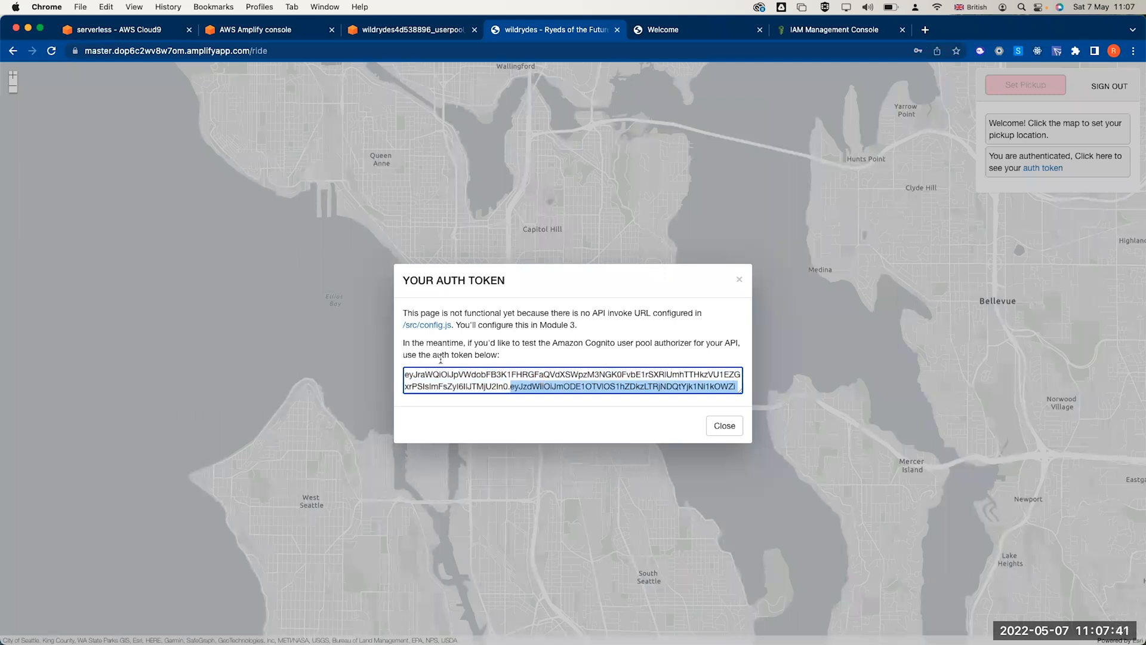
{"action": "triple_click", "coordinate": [472, 387]}
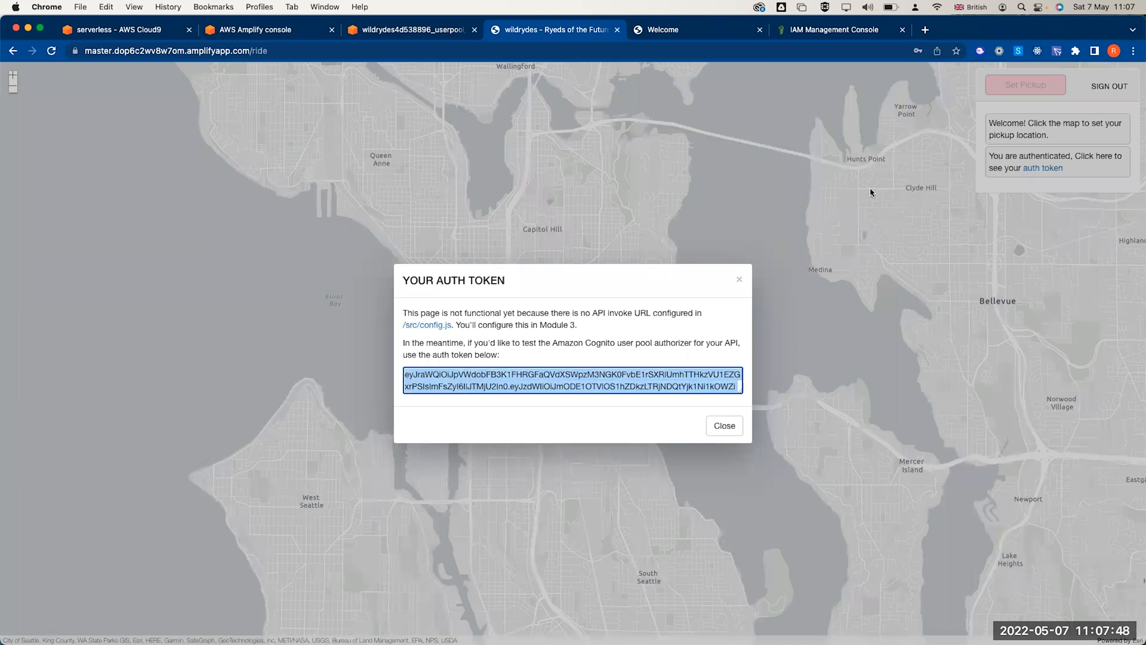
{"action": "left_click", "coordinate": [259, 51]}
{"action": "left_click", "coordinate": [259, 51]}
{"action": "left_click", "coordinate": [349, 215]}
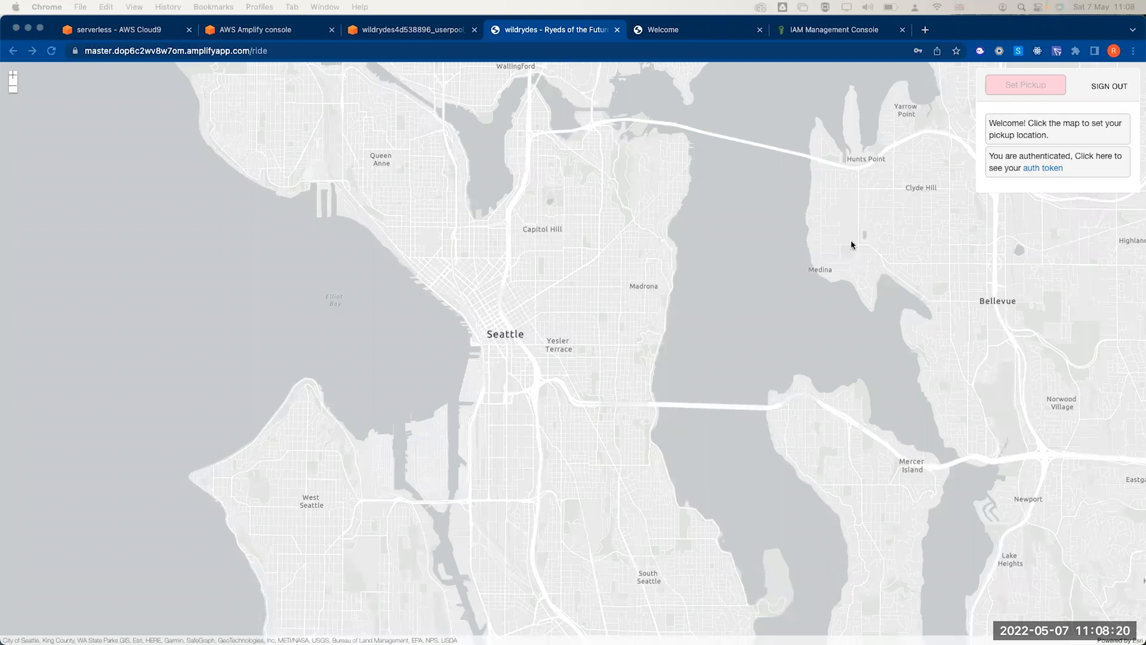
- Set a Seattle pickup pin, request a unicorn, dismiss the 405 error, and re-place the pin downtown
{"action": "left_click", "coordinate": [513, 359]}
{"action": "left_click", "coordinate": [514, 358]}
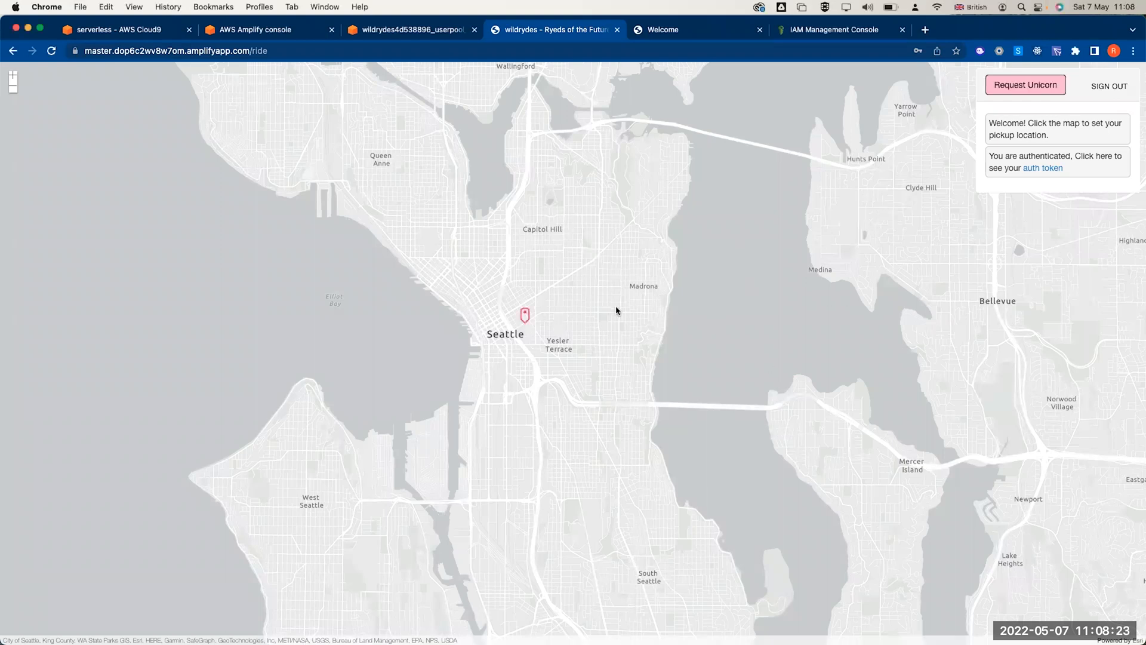
{"action": "left_click", "coordinate": [1009, 96]}
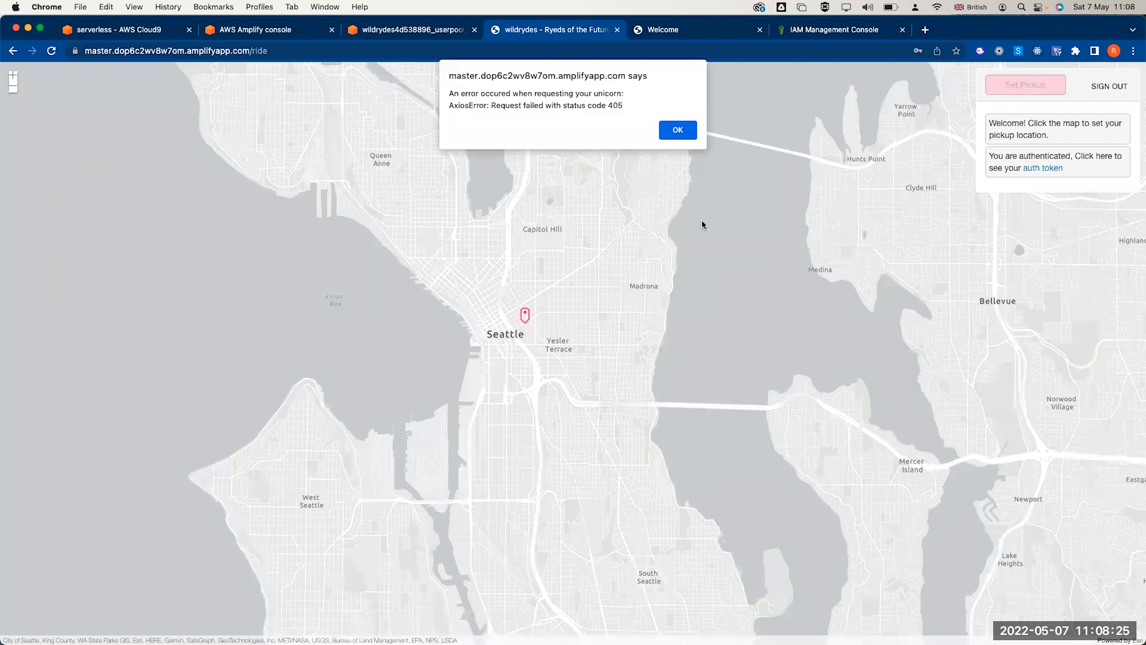
{"action": "left_click", "coordinate": [672, 132]}
{"action": "left_click", "coordinate": [615, 251]}
{"action": "left_click", "coordinate": [536, 341]}
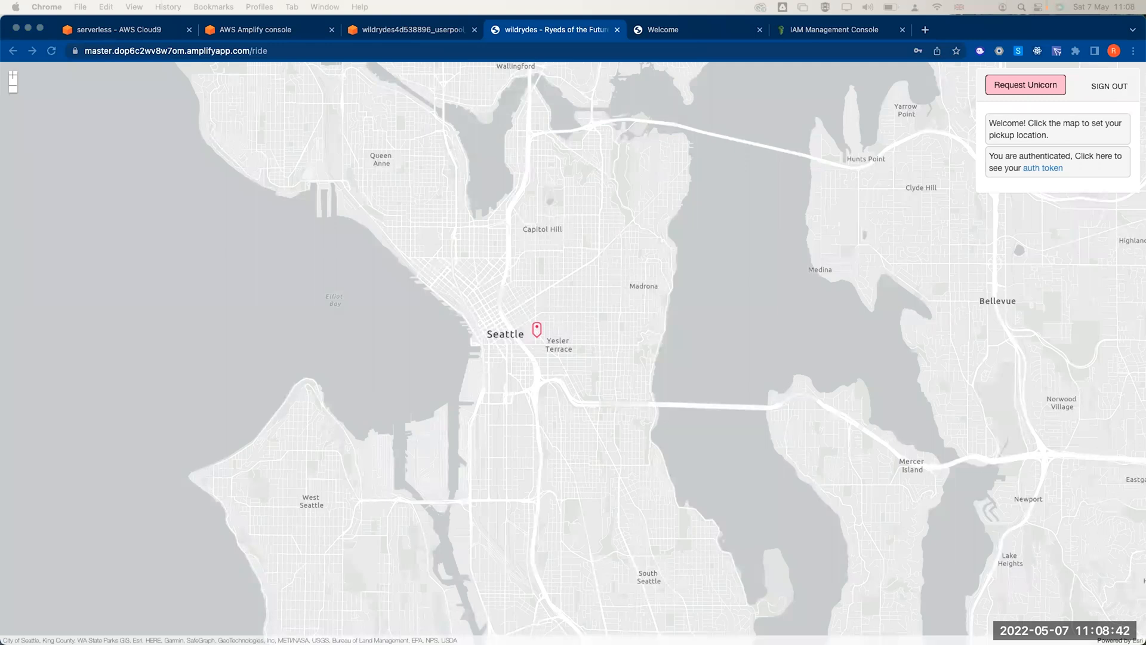
{"action": "left_click", "coordinate": [538, 335]}
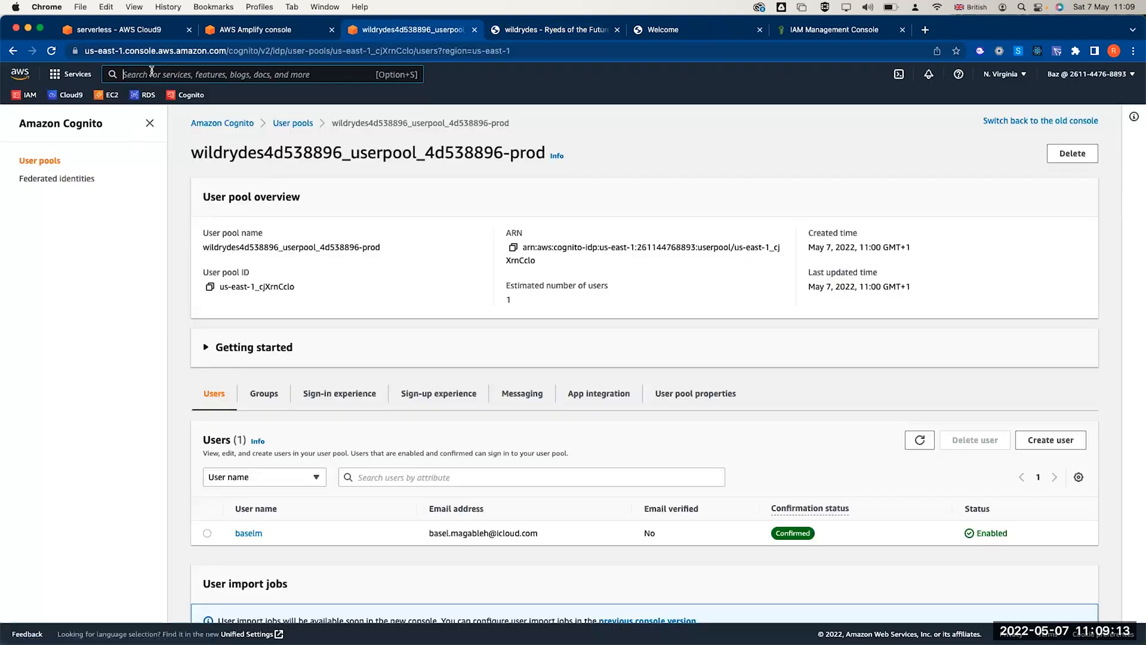
- Open the DynamoDB console and start creating a new table
{"action": "type", "text": "dy"}
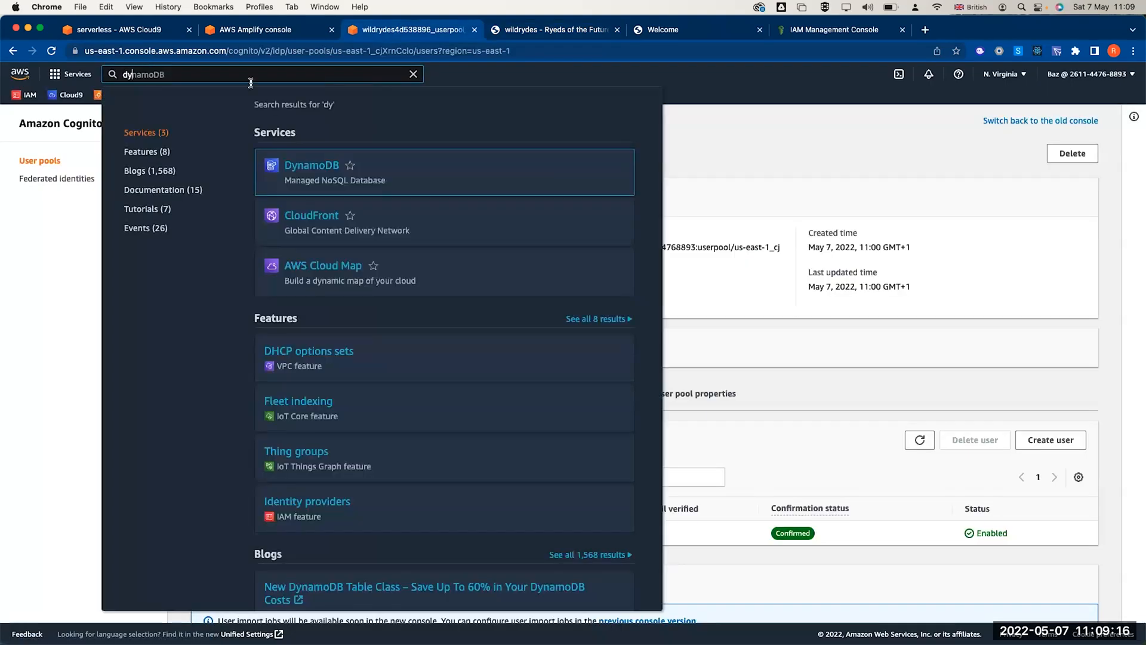
{"action": "left_click", "coordinate": [304, 166]}
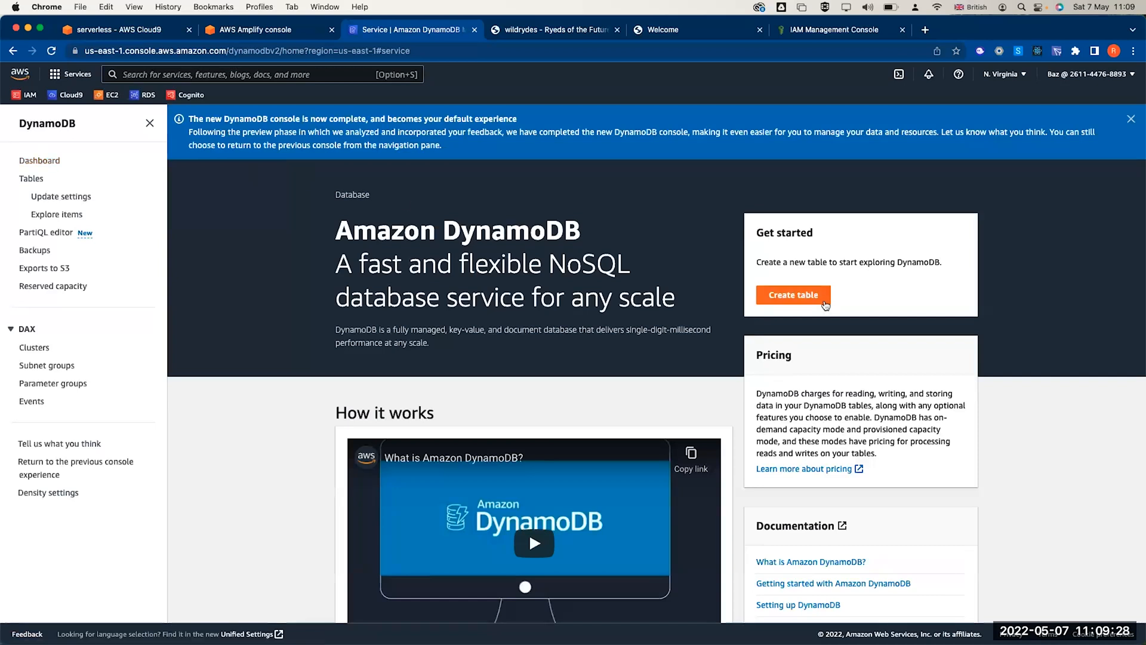
{"action": "left_click", "coordinate": [799, 297]}
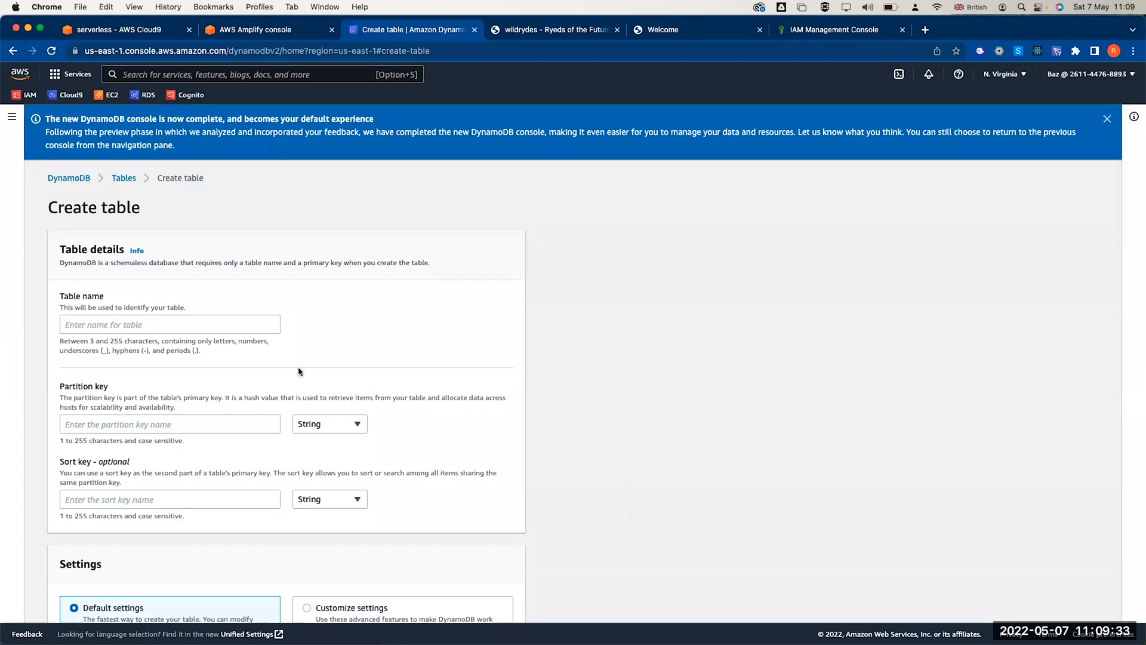
- Create table Rides with partition key Rides and default settings
{"action": "left_click", "coordinate": [80, 325]}
{"action": "type", "text": "Rides"}
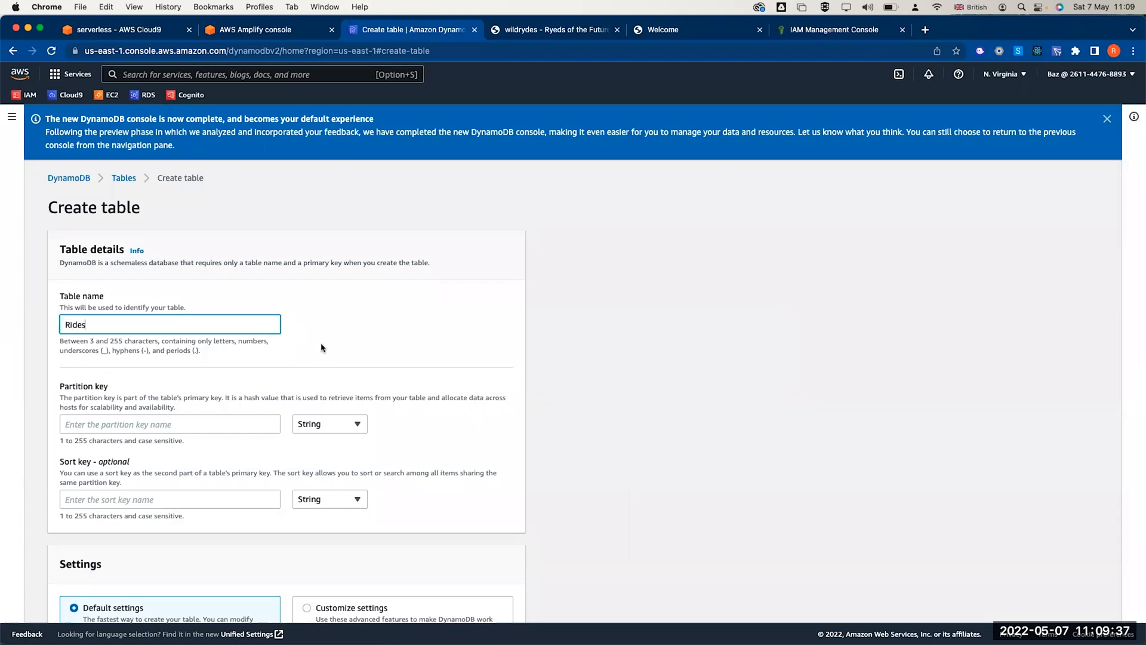
{"action": "left_click", "coordinate": [131, 420]}
{"action": "type", "text": "R"}
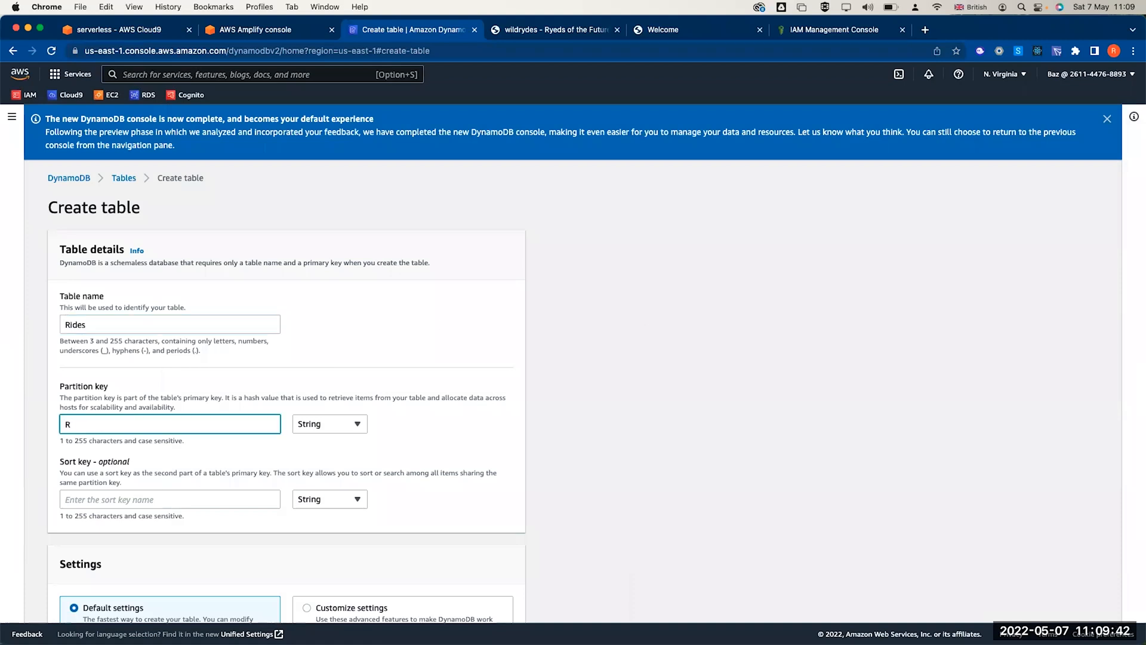
{"action": "type", "text": "ides"}
{"action": "left_click", "coordinate": [463, 413]}
{"action": "scroll", "coordinate": [463, 413], "scroll_direction": "down", "scroll_amount": 1}
{"action": "scroll", "coordinate": [463, 413], "scroll_direction": "down", "scroll_amount": 2}
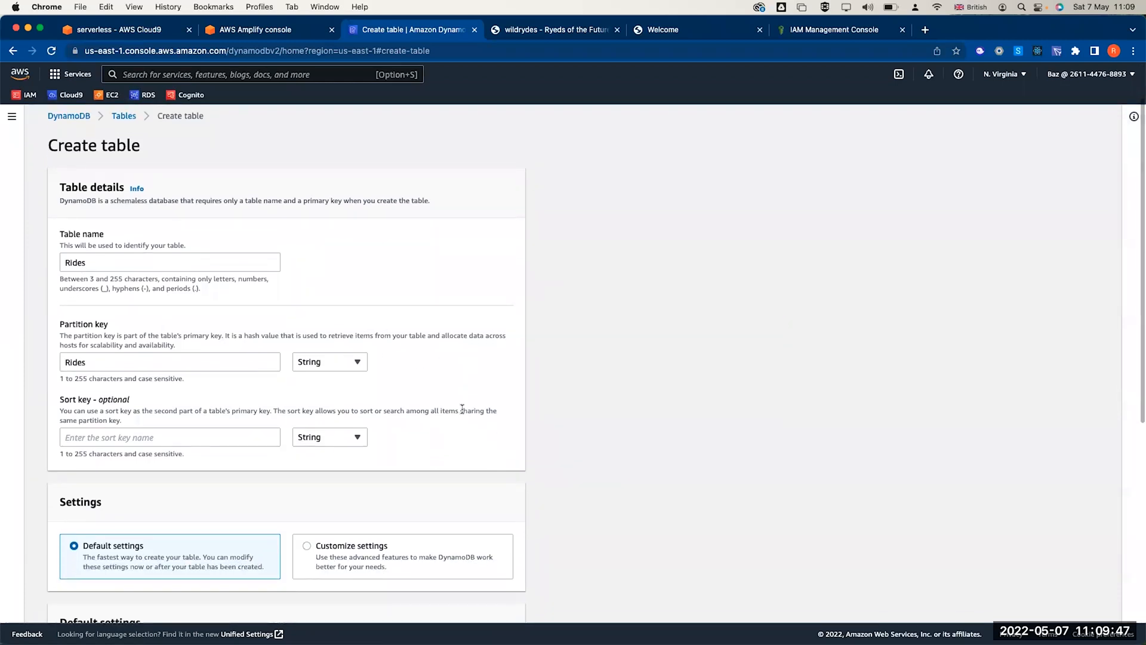
{"action": "scroll", "coordinate": [463, 413], "scroll_direction": "down", "scroll_amount": 1}
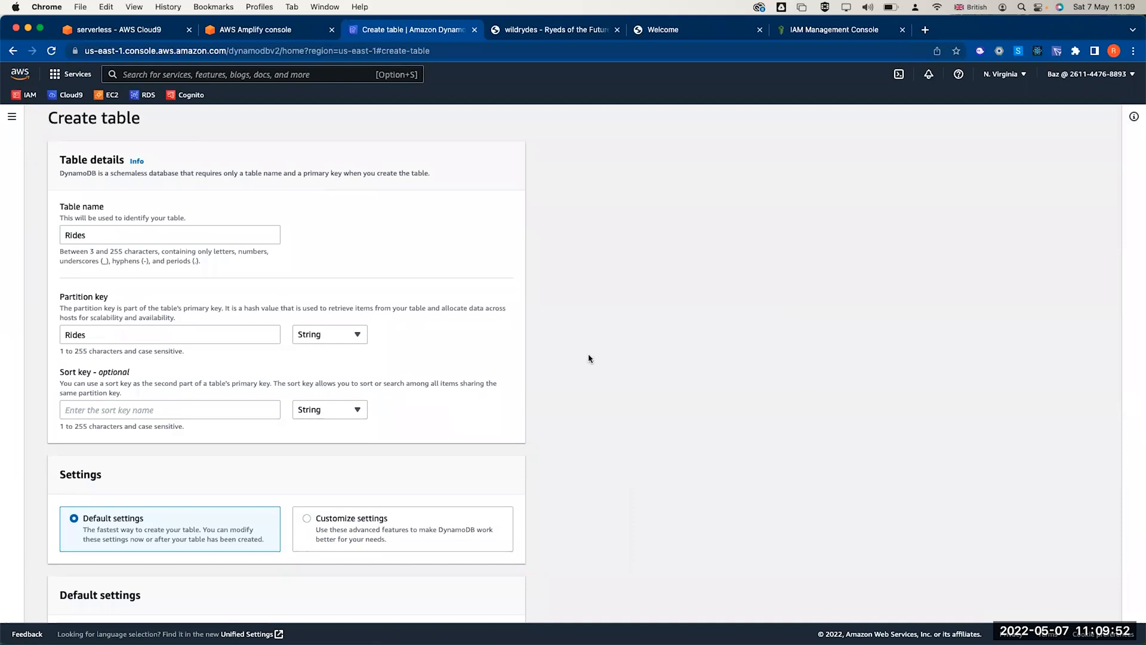
{"action": "scroll", "coordinate": [247, 328], "scroll_direction": "up", "scroll_amount": 1}
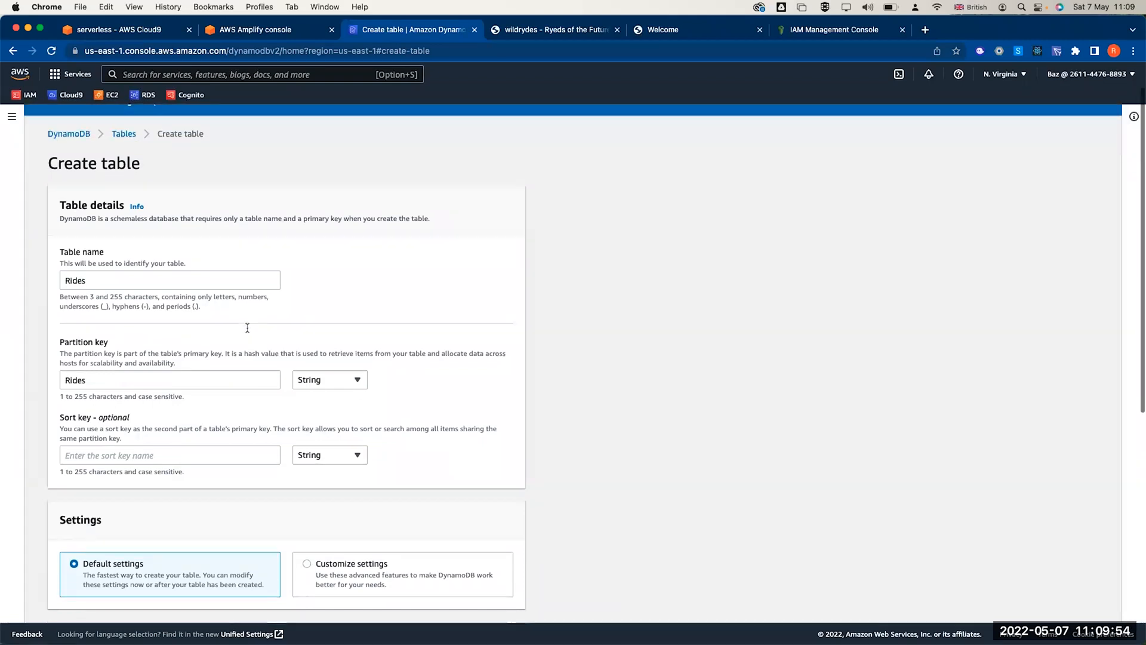
{"action": "scroll", "coordinate": [248, 327], "scroll_direction": "down", "scroll_amount": 3}
{"action": "scroll", "coordinate": [249, 330], "scroll_direction": "down", "scroll_amount": 1}
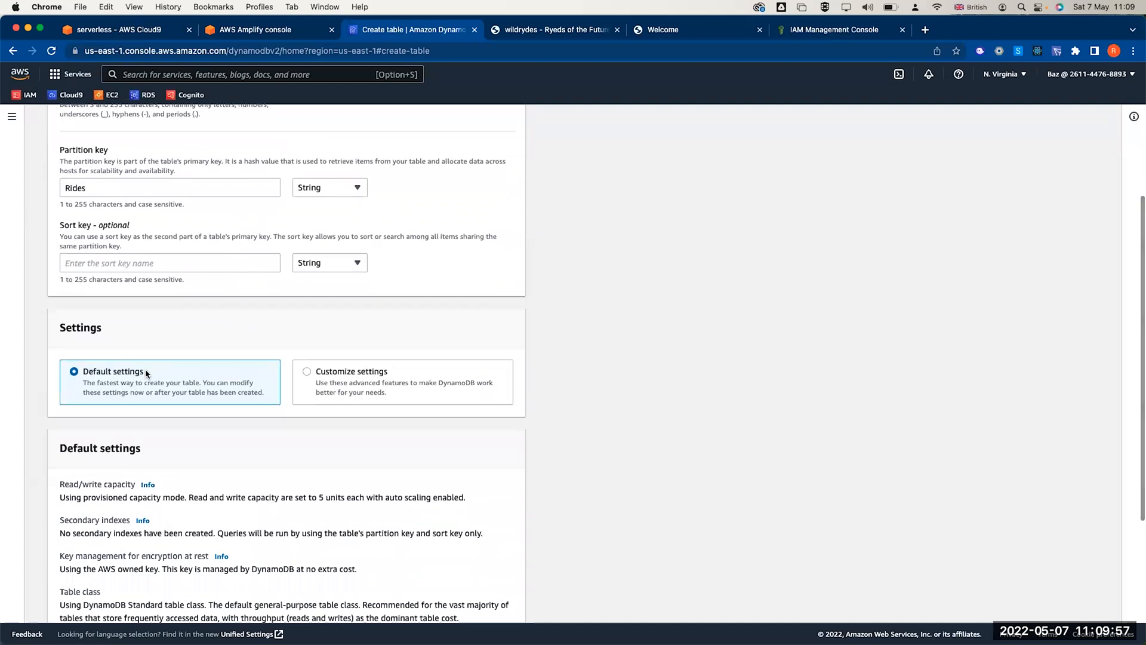
{"action": "scroll", "coordinate": [145, 374], "scroll_direction": "down", "scroll_amount": 5}
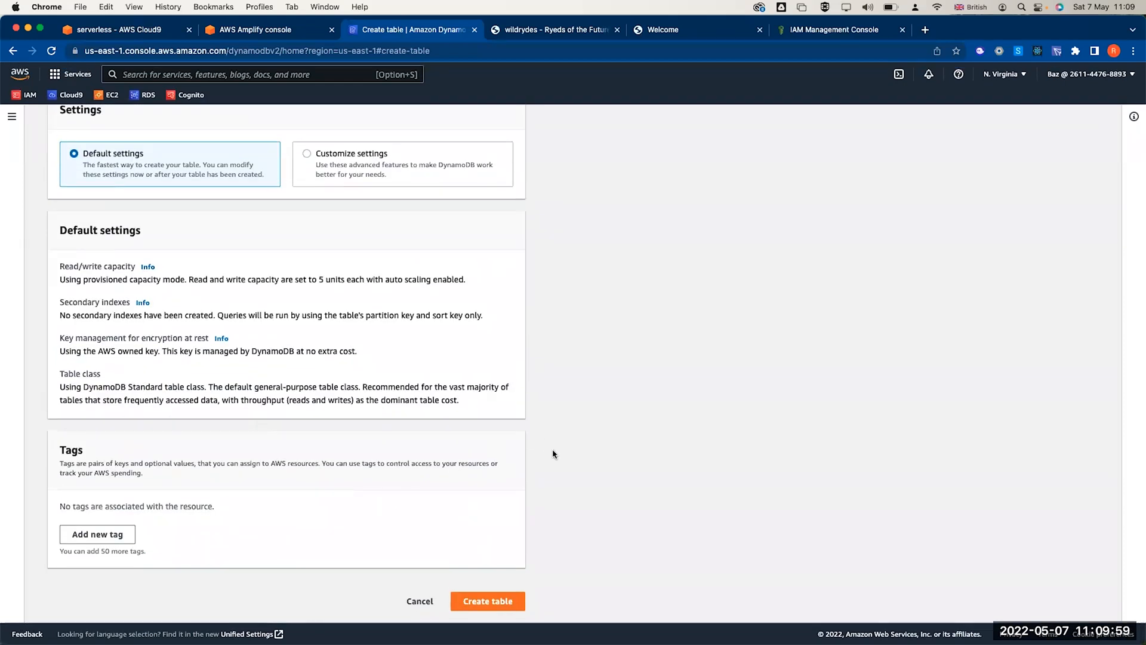
{"action": "left_click", "coordinate": [503, 599]}
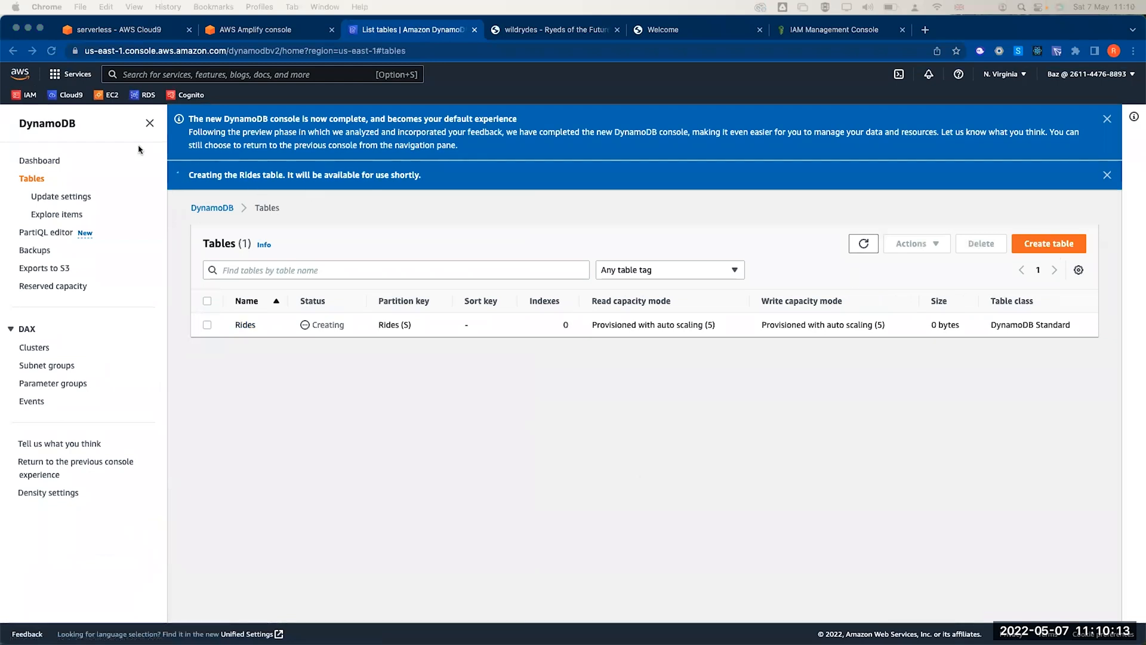
- Start a new IAM role with Lambda as the trusted AWS service
{"action": "left_click", "coordinate": [31, 98]}
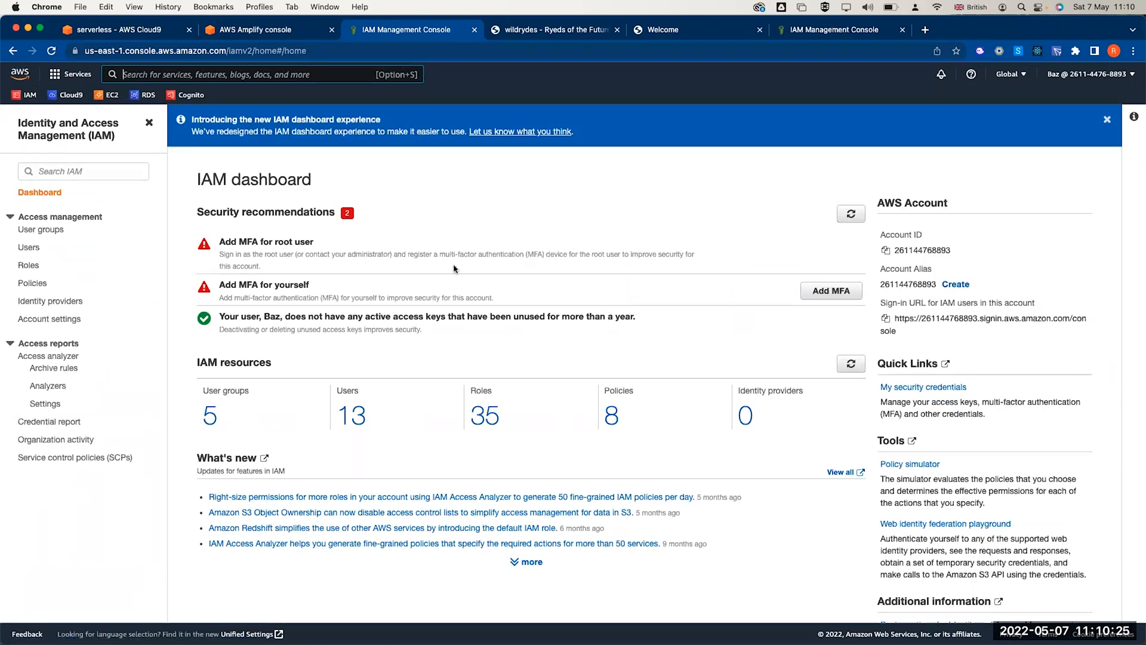
{"action": "left_click", "coordinate": [28, 266]}
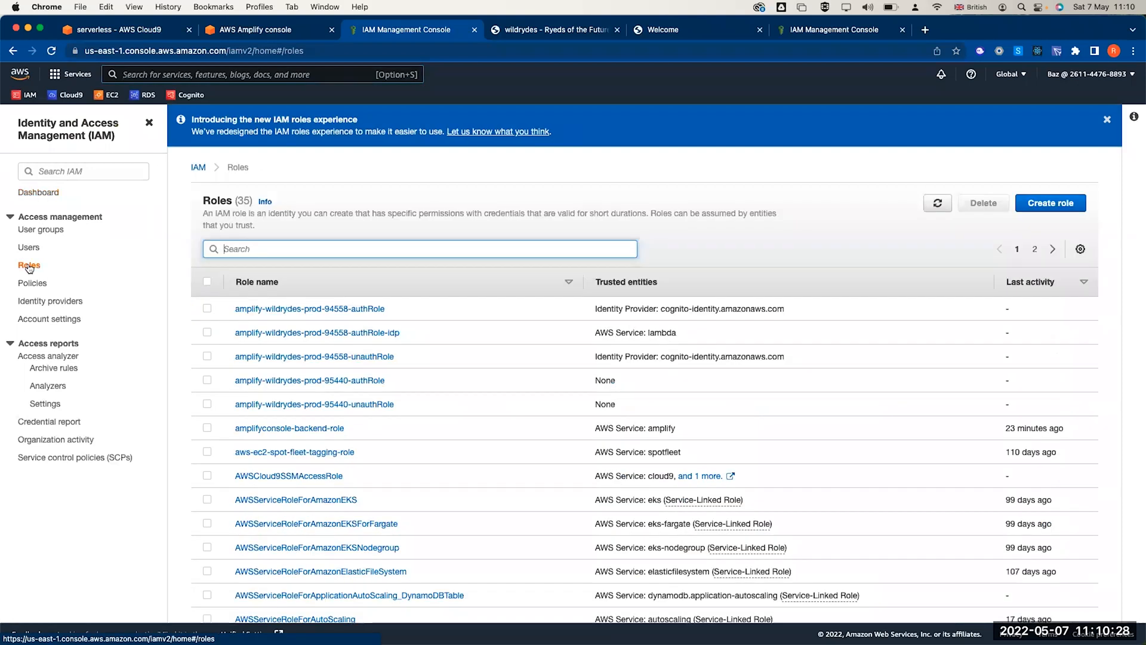
{"action": "left_click", "coordinate": [1049, 204]}
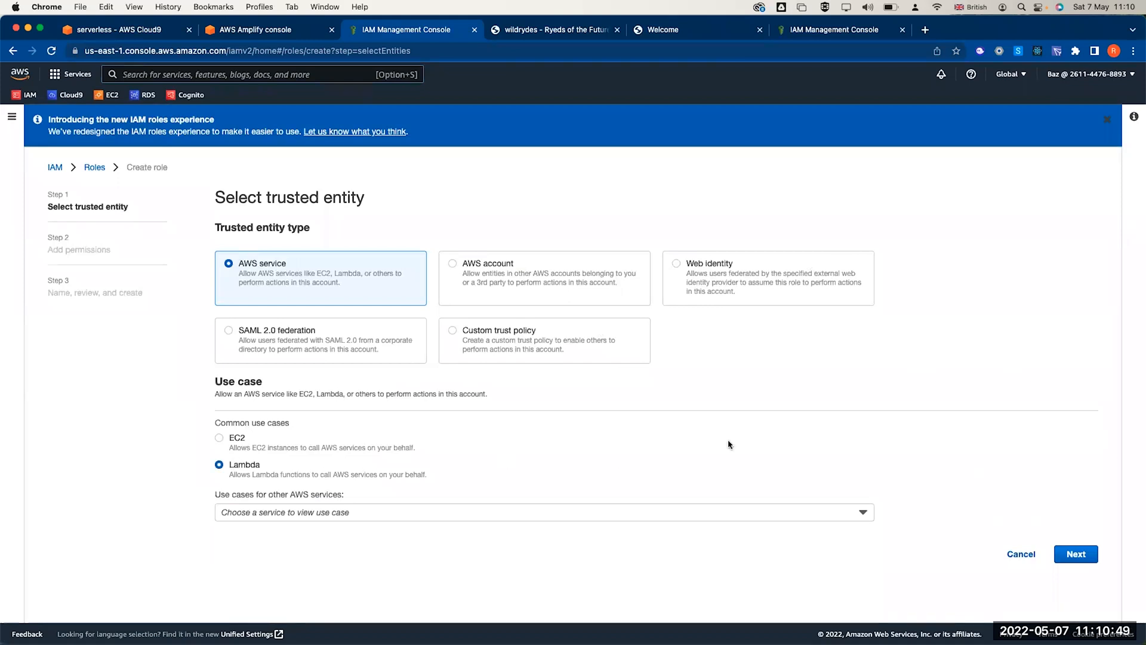
{"action": "left_click", "coordinate": [1073, 550]}
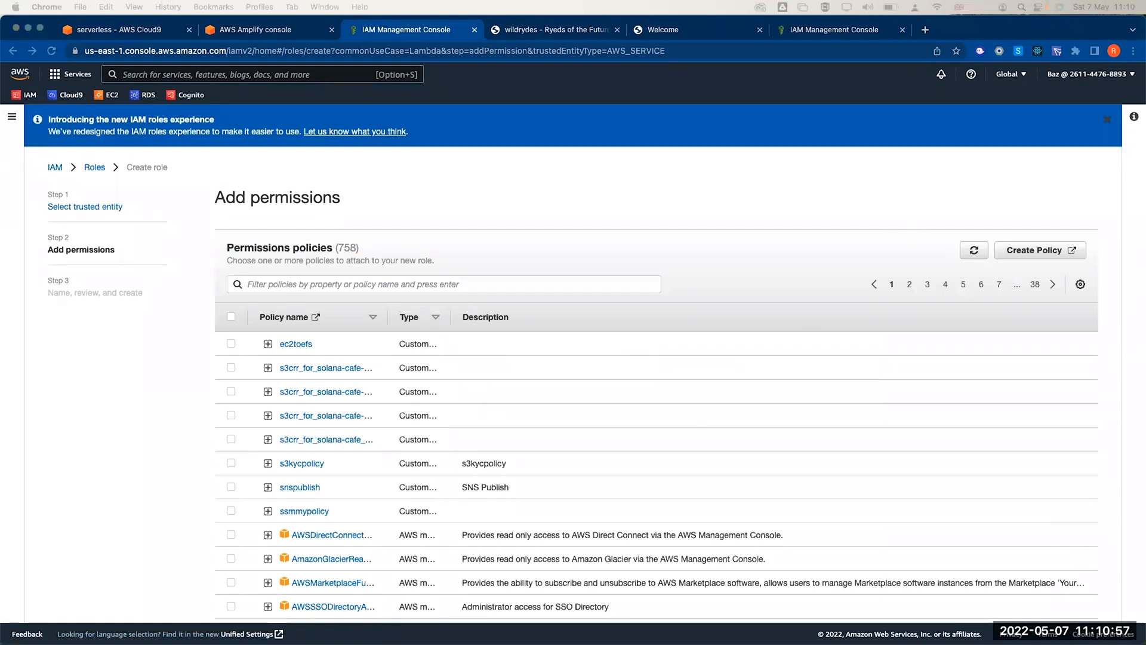
- Attach the AWSLambdaBasicExecutionRole permission policy to the role
{"action": "left_click", "coordinate": [379, 283]}
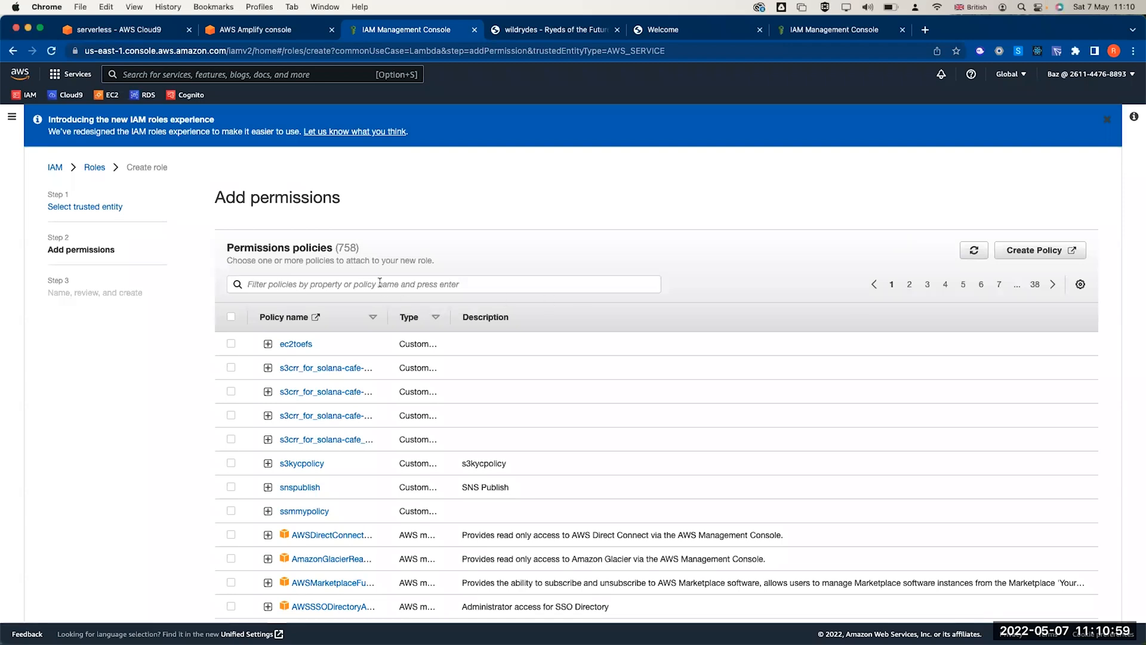
{"action": "type", "text": "AWSLambdaBasicExecutionRole"}
{"action": "key", "text": "Return"}
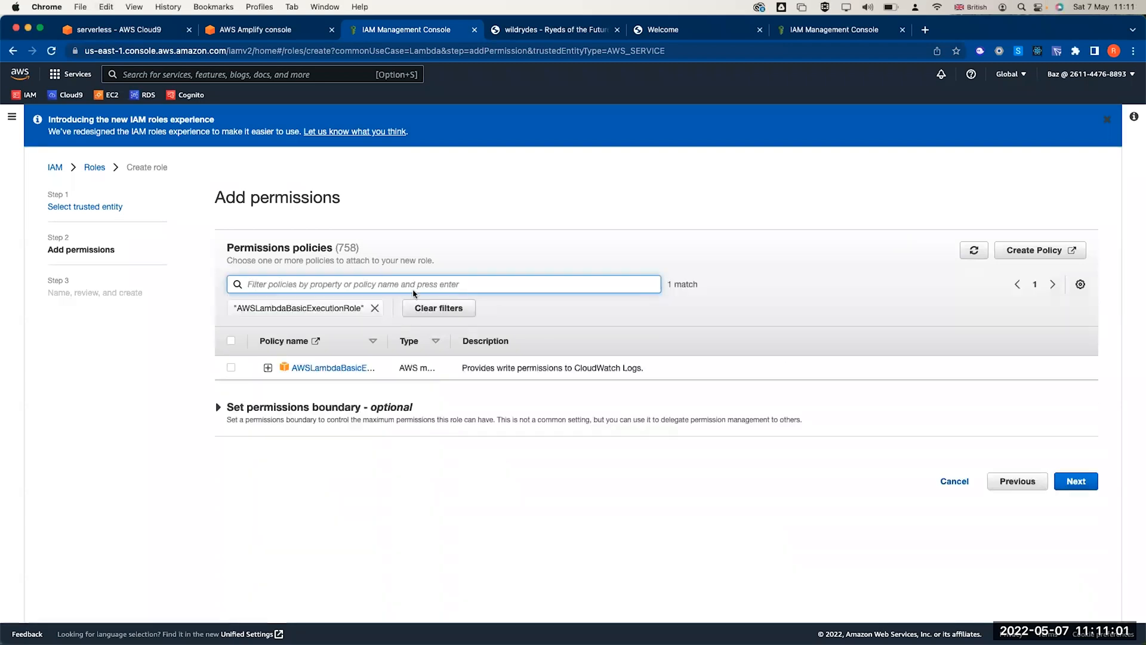
{"action": "left_click_drag", "start_coordinate": [387, 340], "coordinate": [466, 340]}
{"action": "left_click", "coordinate": [231, 368]}
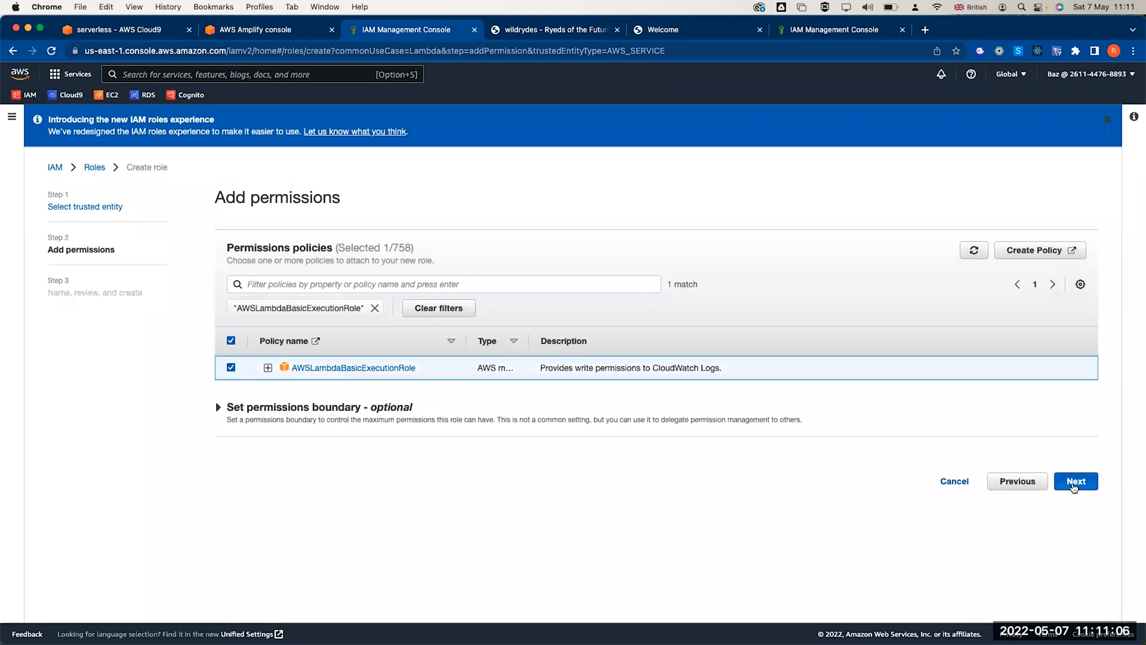
{"action": "left_click", "coordinate": [1076, 481]}
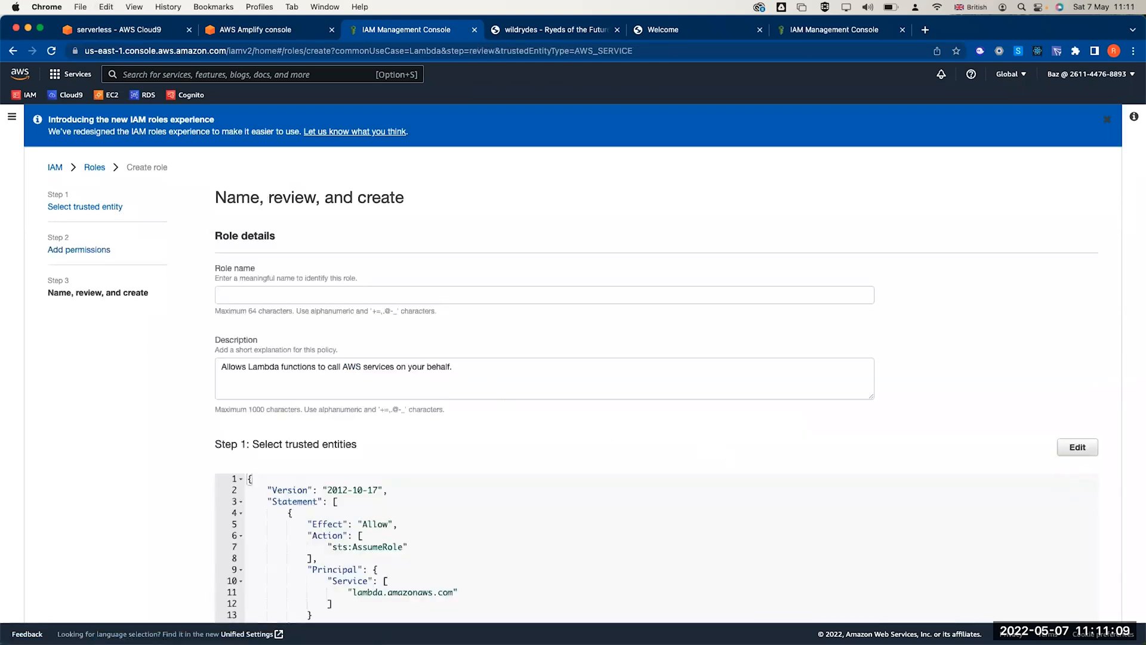
- Name the role WildRydesLambda and create it
{"action": "left_click", "coordinate": [299, 293]}
{"action": "type", "text": "WildRydesLambda"}
{"action": "scroll", "coordinate": [462, 292], "scroll_direction": "down", "scroll_amount": 3}
{"action": "scroll", "coordinate": [463, 293], "scroll_direction": "down", "scroll_amount": 5}
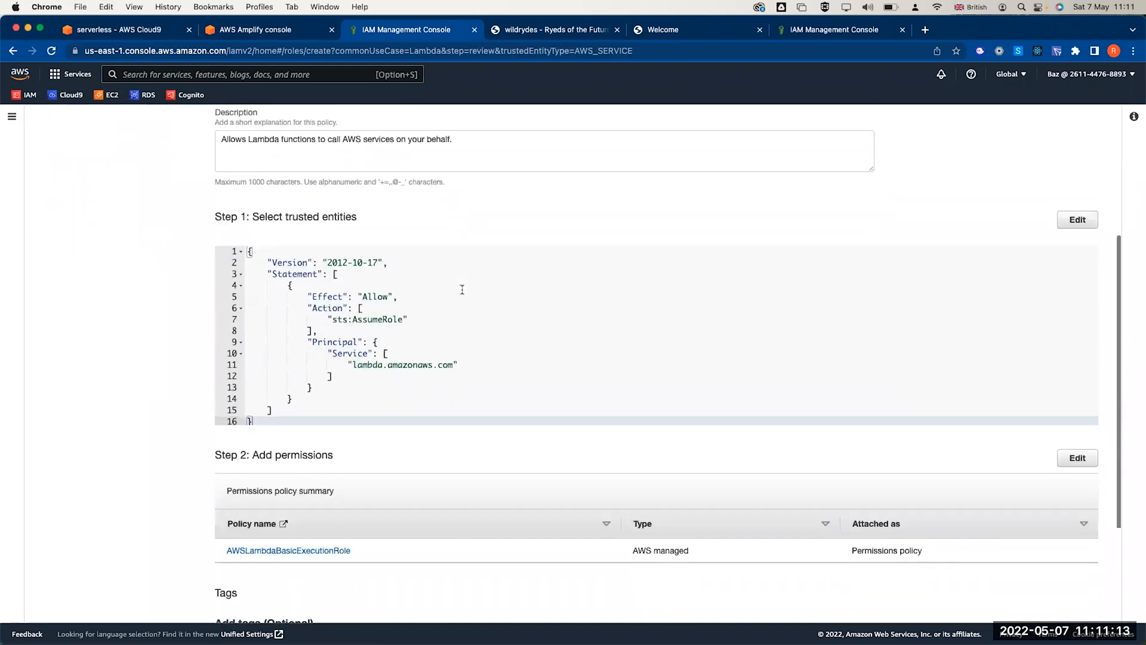
{"action": "left_click", "coordinate": [1060, 602]}
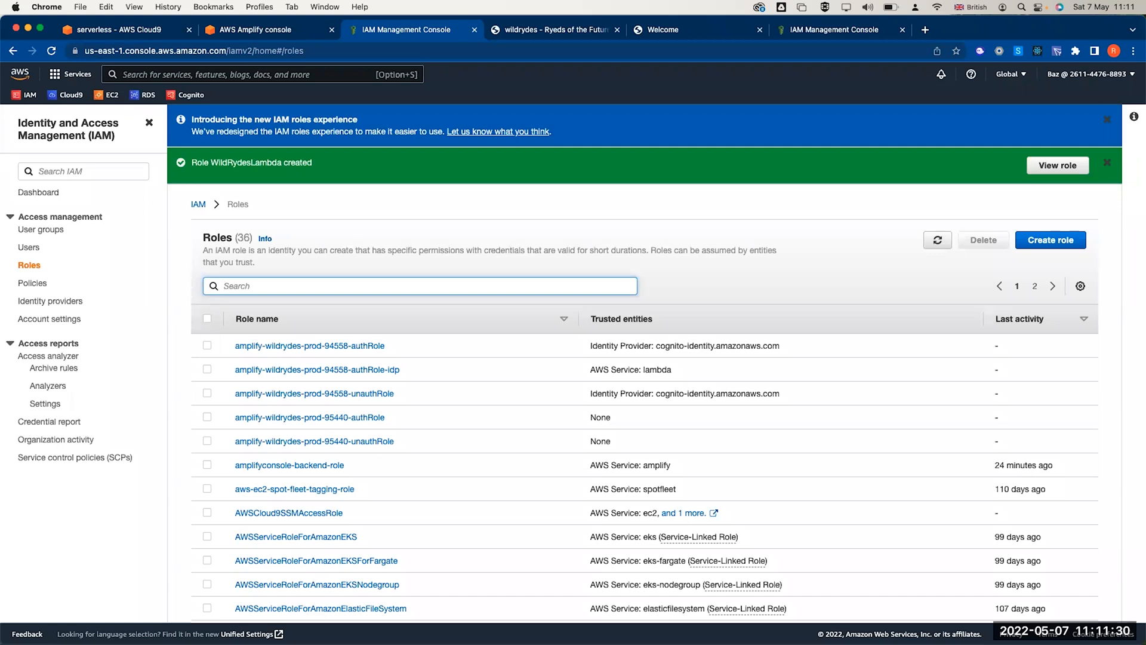
- Open the WildRydesLambda role's details and expand its Add permissions menu
{"action": "left_click", "coordinate": [30, 266]}
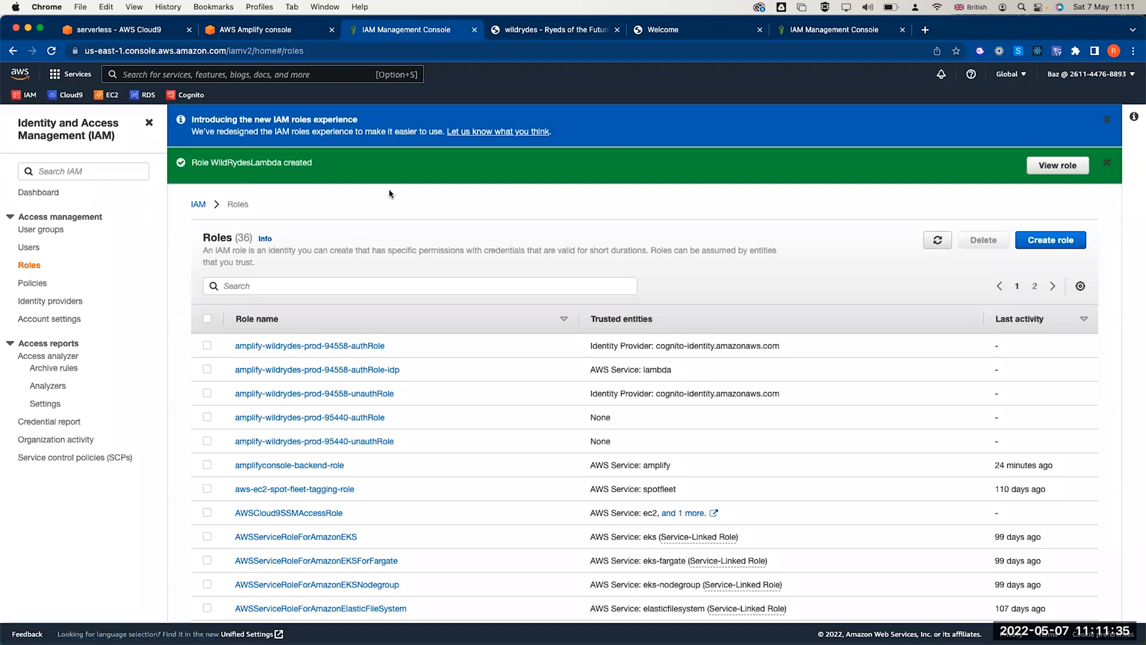
{"action": "left_click", "coordinate": [1067, 171]}
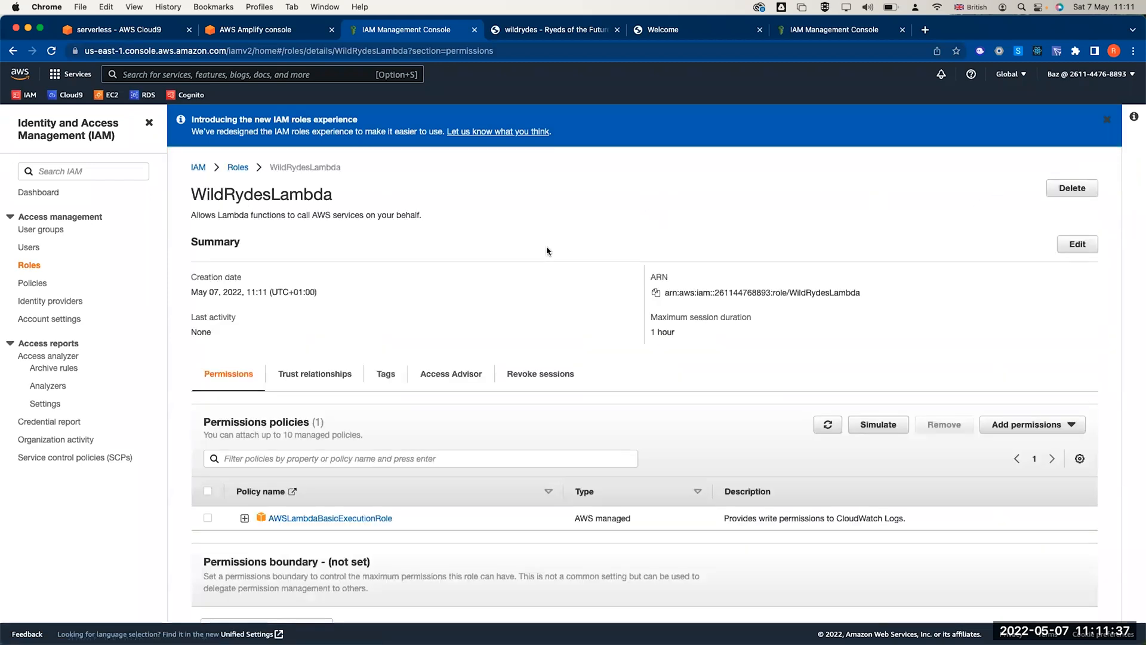
{"action": "scroll", "coordinate": [335, 292], "scroll_direction": "down", "scroll_amount": 2}
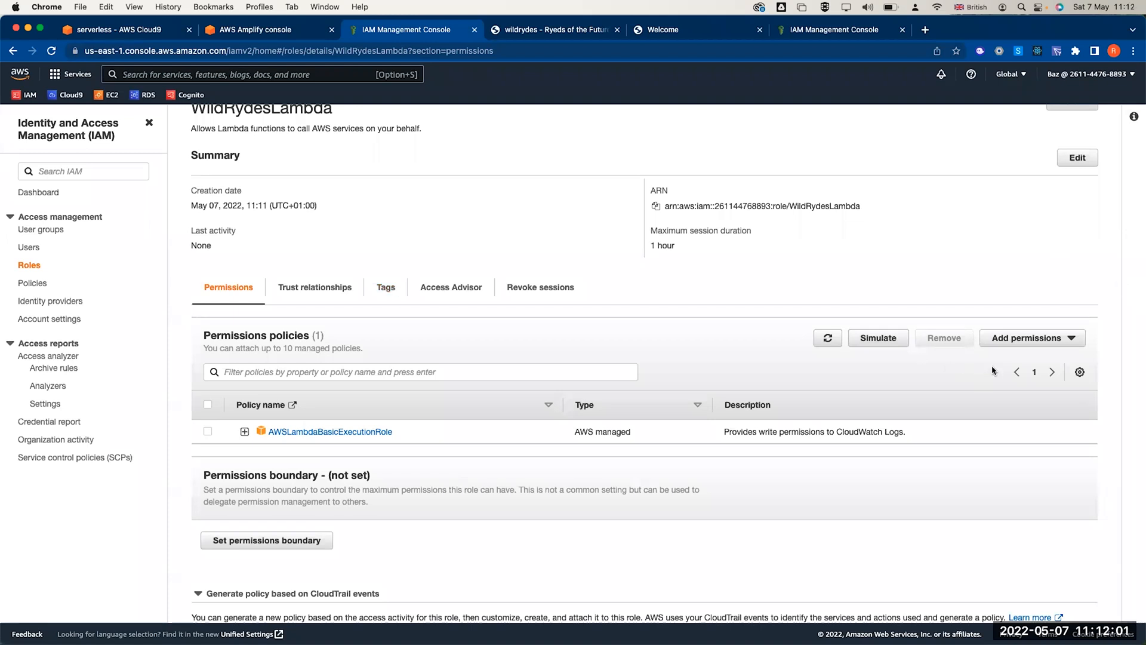
{"action": "scroll", "coordinate": [993, 371], "scroll_direction": "down", "scroll_amount": 1}
{"action": "left_click", "coordinate": [1027, 311]}
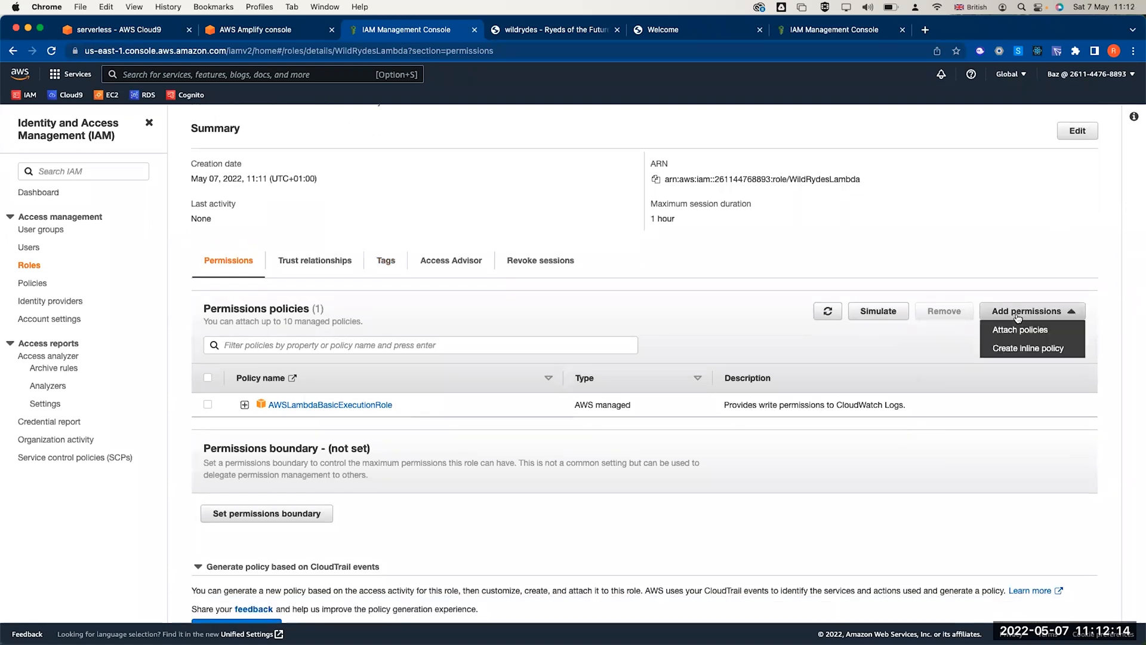
- Draft a WildRydesLambda inline policy allowing DynamoDB PutItem and begin adding a table ARN
{"action": "left_click", "coordinate": [1017, 348]}
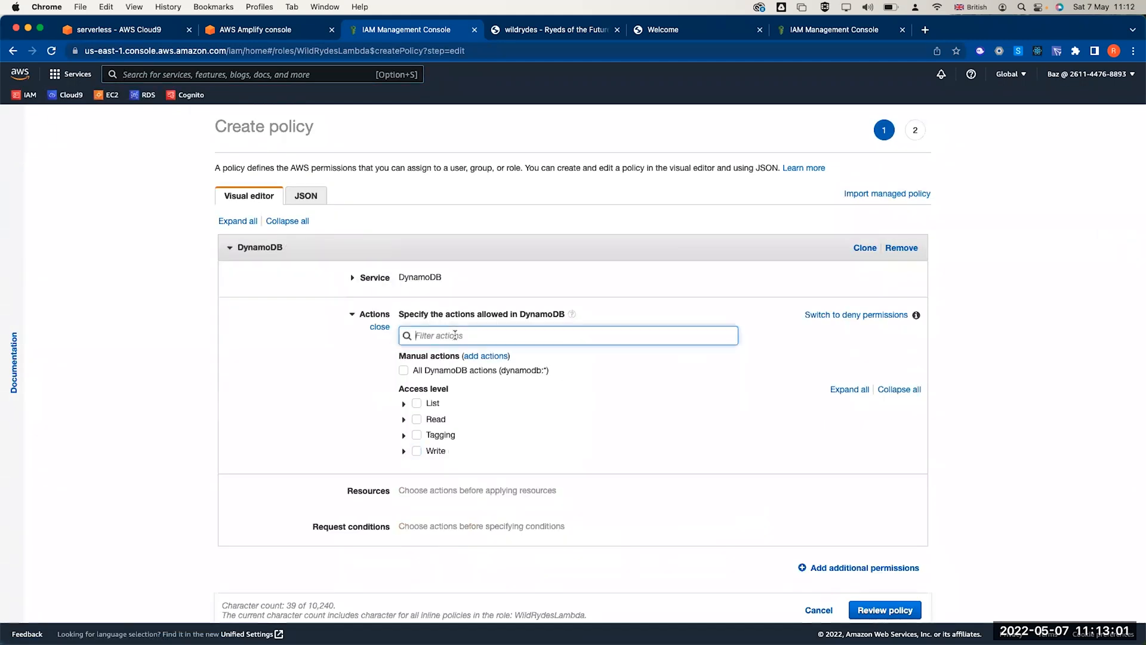
{"action": "type", "text": "put"}
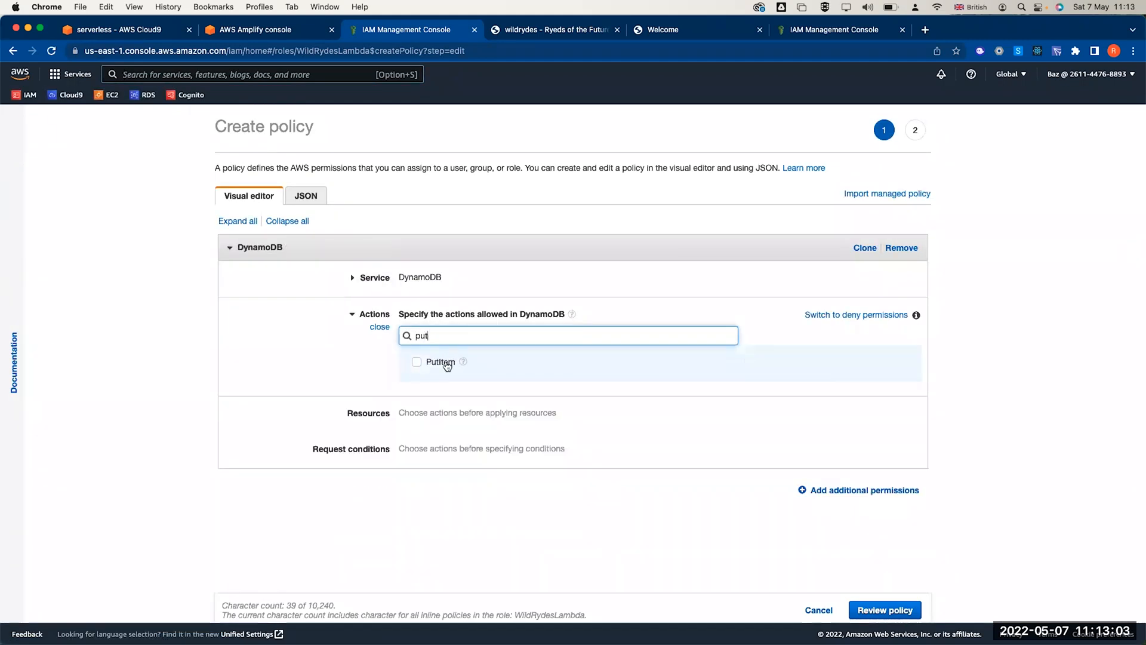
{"action": "left_click", "coordinate": [415, 362]}
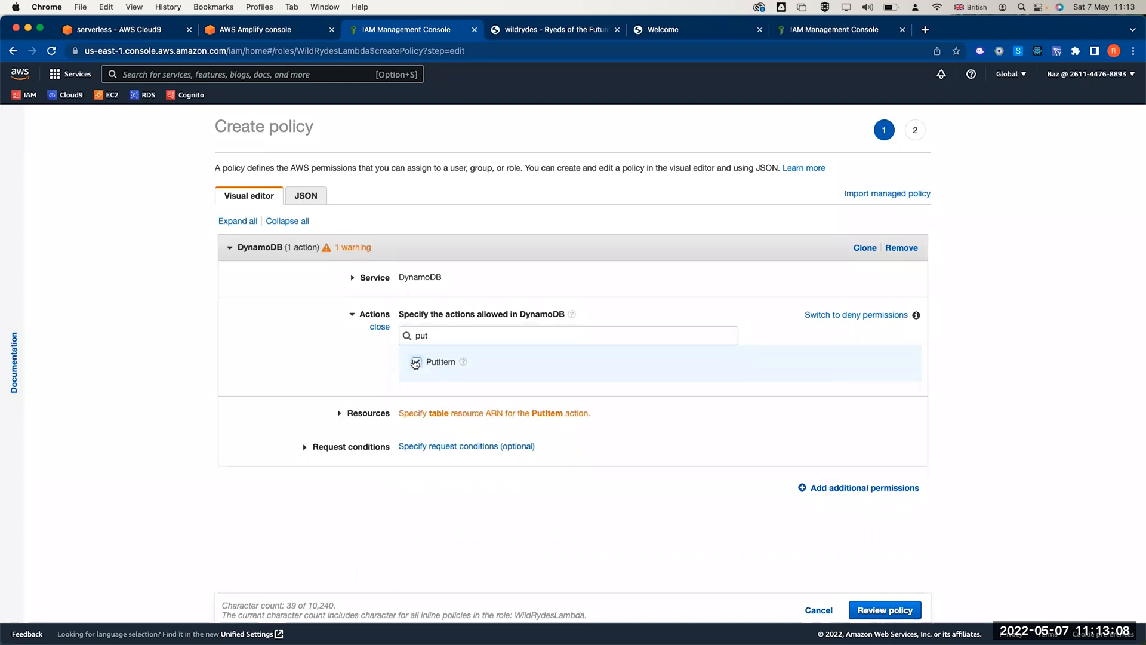
{"action": "left_click", "coordinate": [421, 416]}
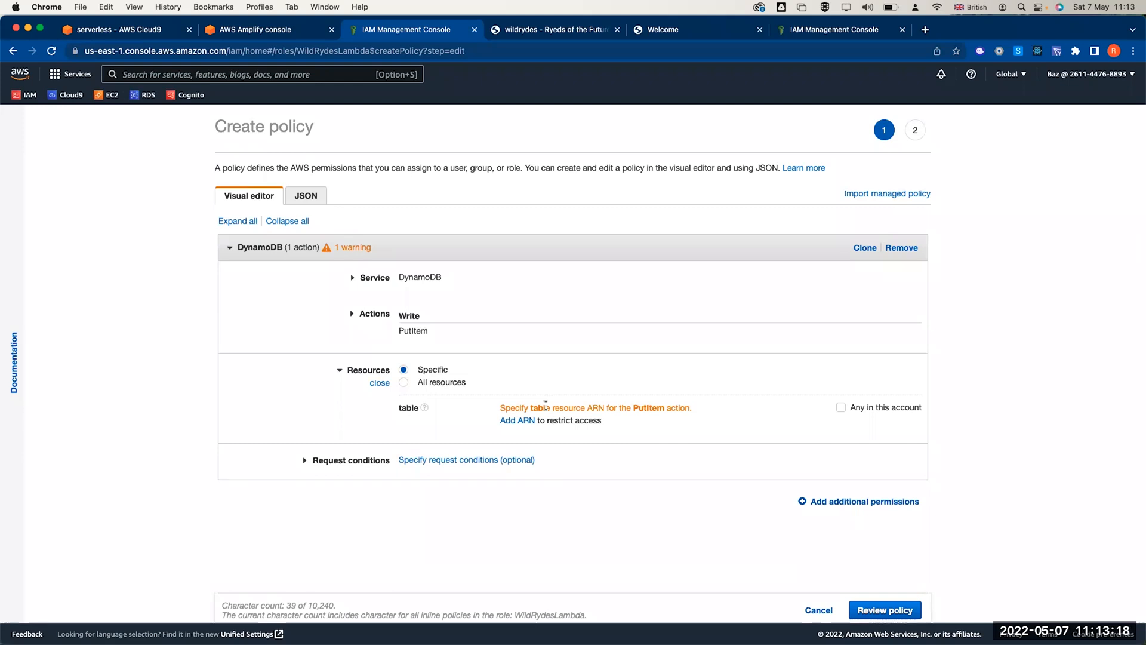
{"action": "left_click", "coordinate": [517, 421]}
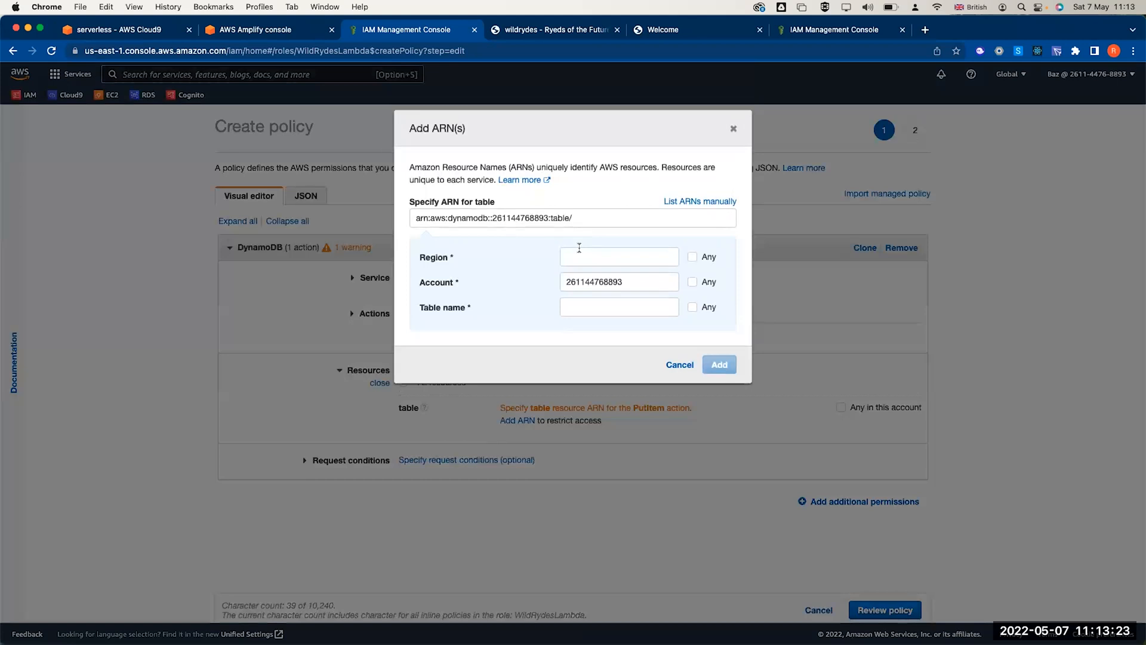
{"action": "left_click", "coordinate": [584, 219]}
{"action": "key", "text": "super+a"}
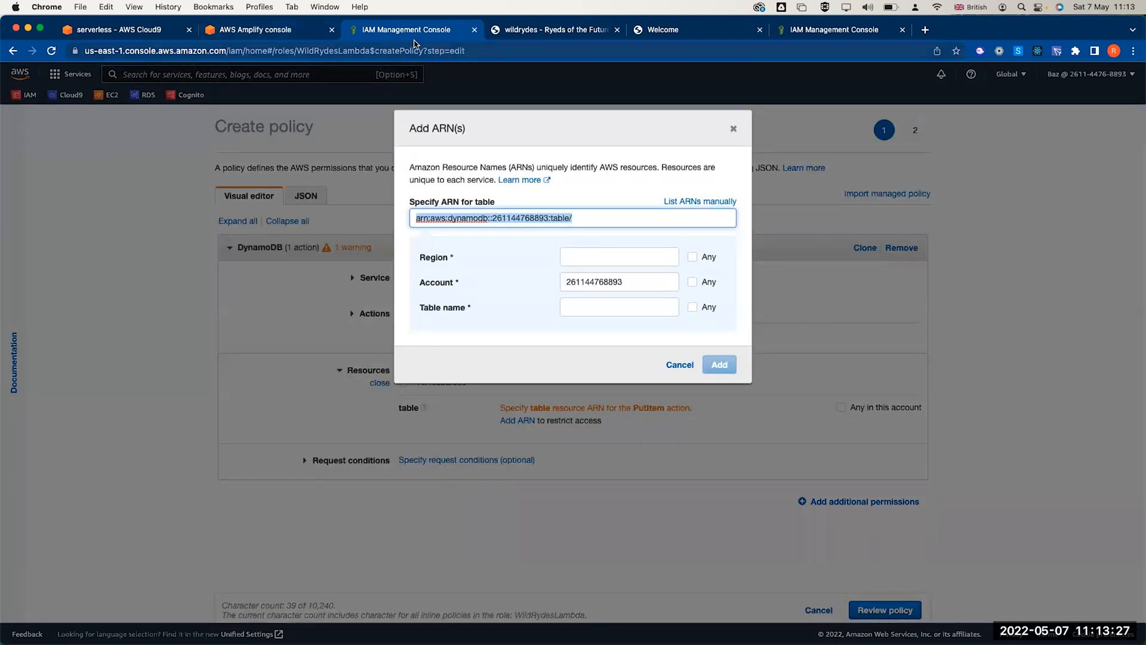
{"action": "left_click", "coordinate": [242, 28]}
- Open the Rides table's details in the DynamoDB console
{"action": "left_click", "coordinate": [125, 74]}
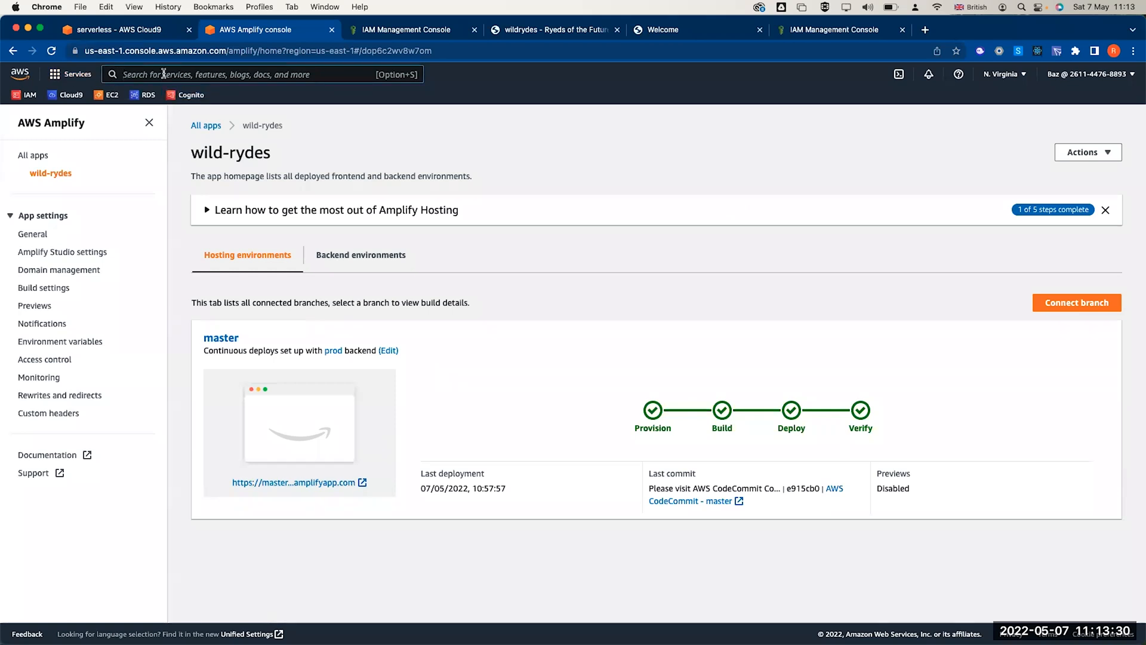
{"action": "type", "text": "dyna"}
{"action": "left_click", "coordinate": [311, 166]}
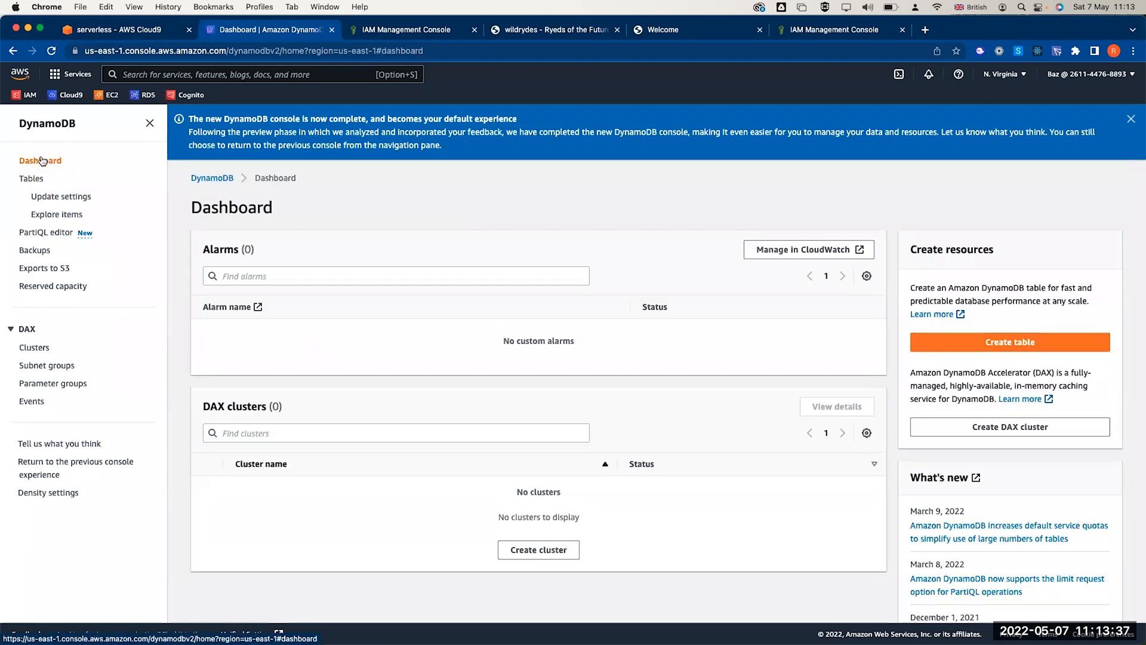
{"action": "left_click", "coordinate": [33, 178]}
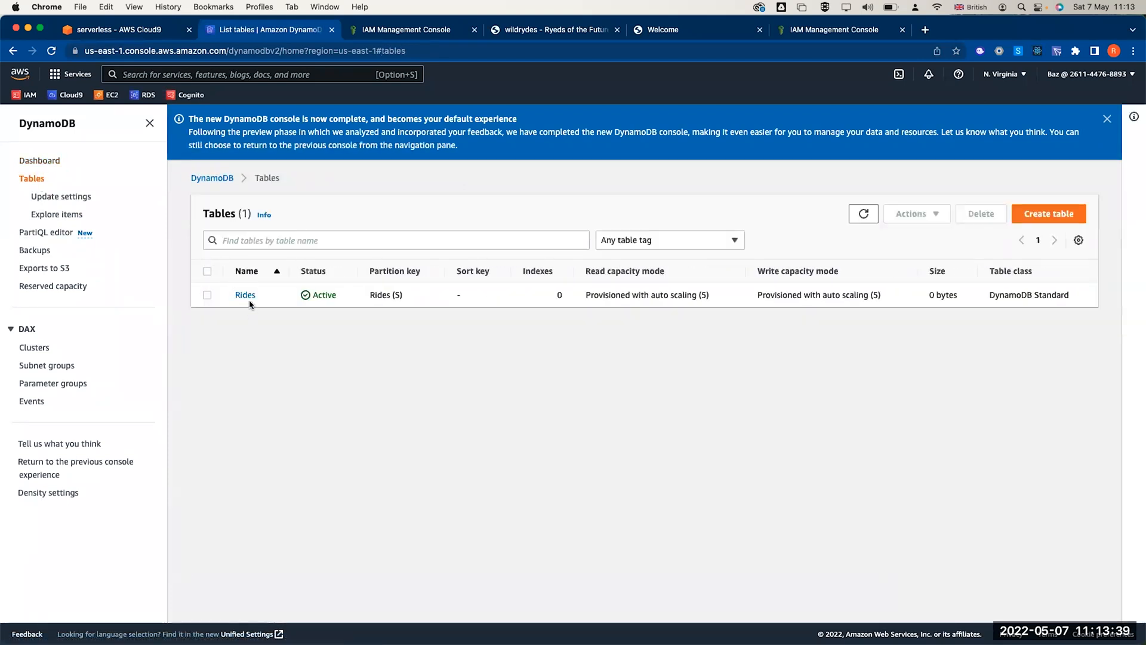
{"action": "left_click", "coordinate": [248, 296]}
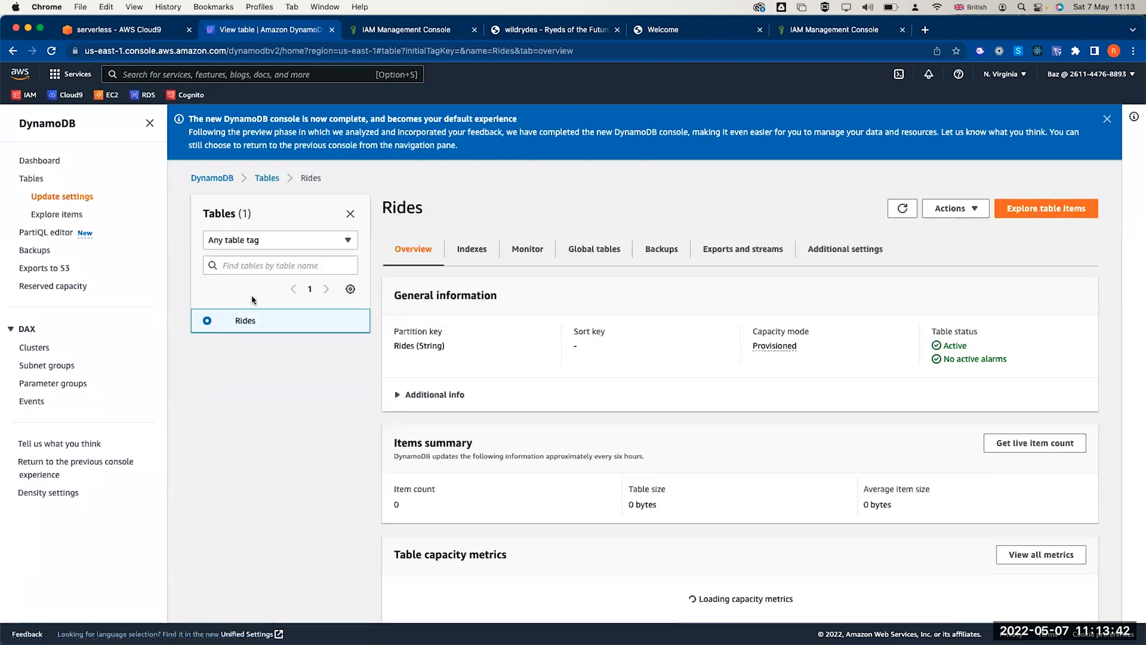
- Dismiss the announcement banner and copy the Rides table's ARN from Additional info
{"action": "left_click", "coordinate": [1108, 119]}
{"action": "scroll", "coordinate": [651, 261], "scroll_direction": "down", "scroll_amount": 1}
{"action": "scroll", "coordinate": [651, 261], "scroll_direction": "down", "scroll_amount": 2}
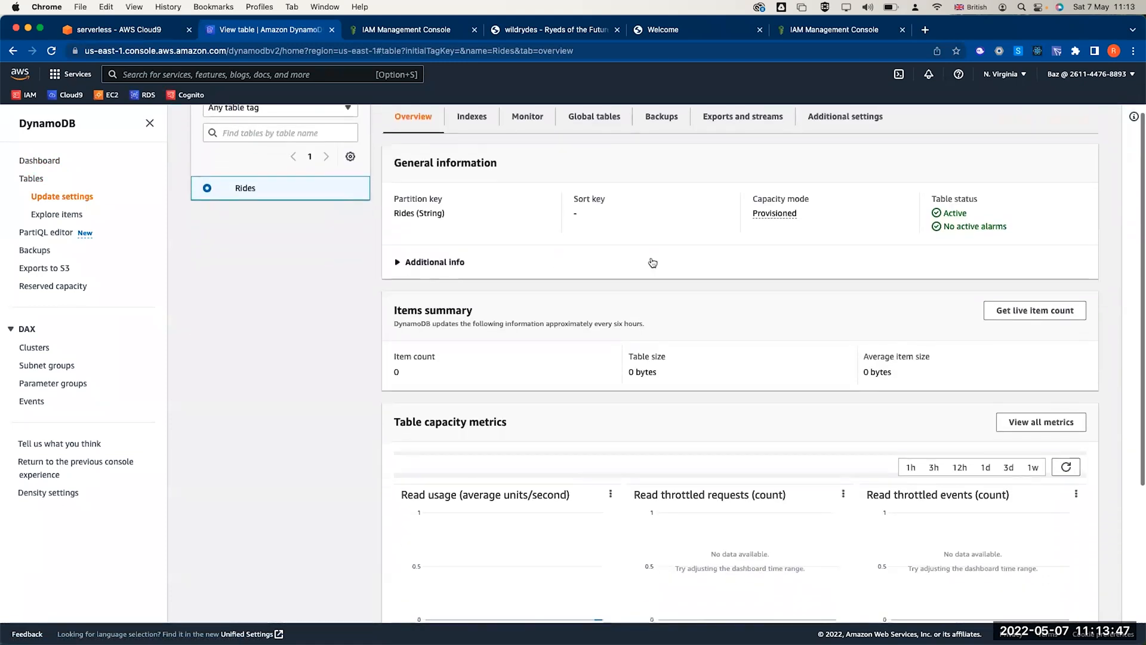
{"action": "scroll", "coordinate": [651, 261], "scroll_direction": "up", "scroll_amount": 3}
{"action": "scroll", "coordinate": [651, 261], "scroll_direction": "down", "scroll_amount": 5}
{"action": "scroll", "coordinate": [651, 261], "scroll_direction": "up", "scroll_amount": 5}
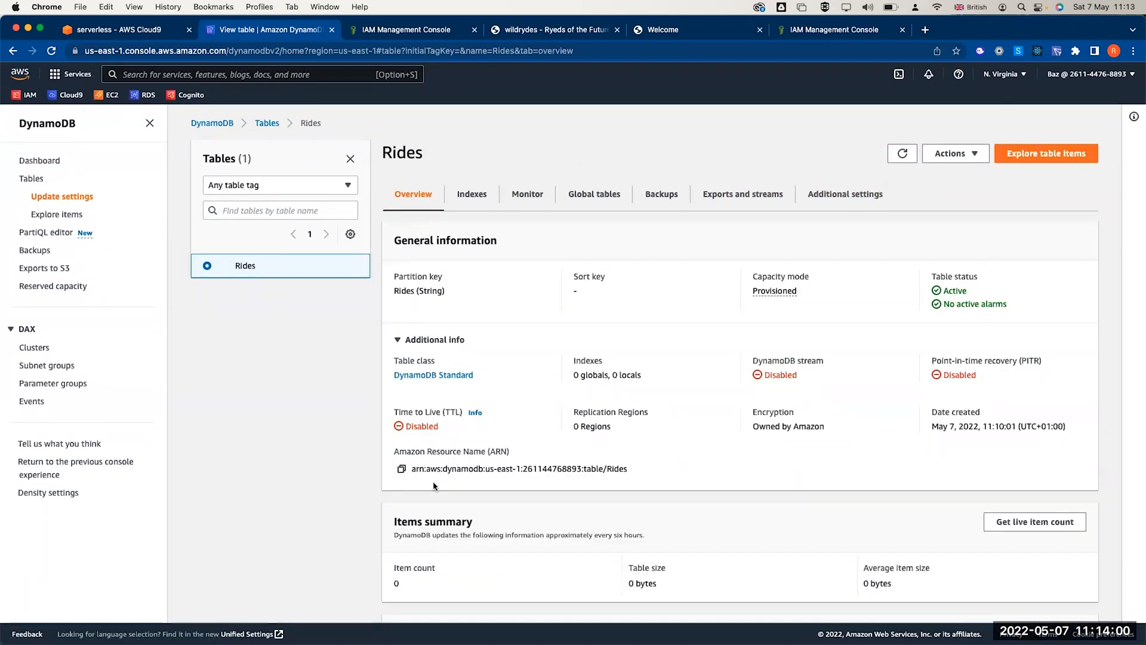
{"action": "left_click", "coordinate": [401, 468]}
- Add the Rides table ARN as the PutItem policy's resource
{"action": "left_click", "coordinate": [406, 29]}
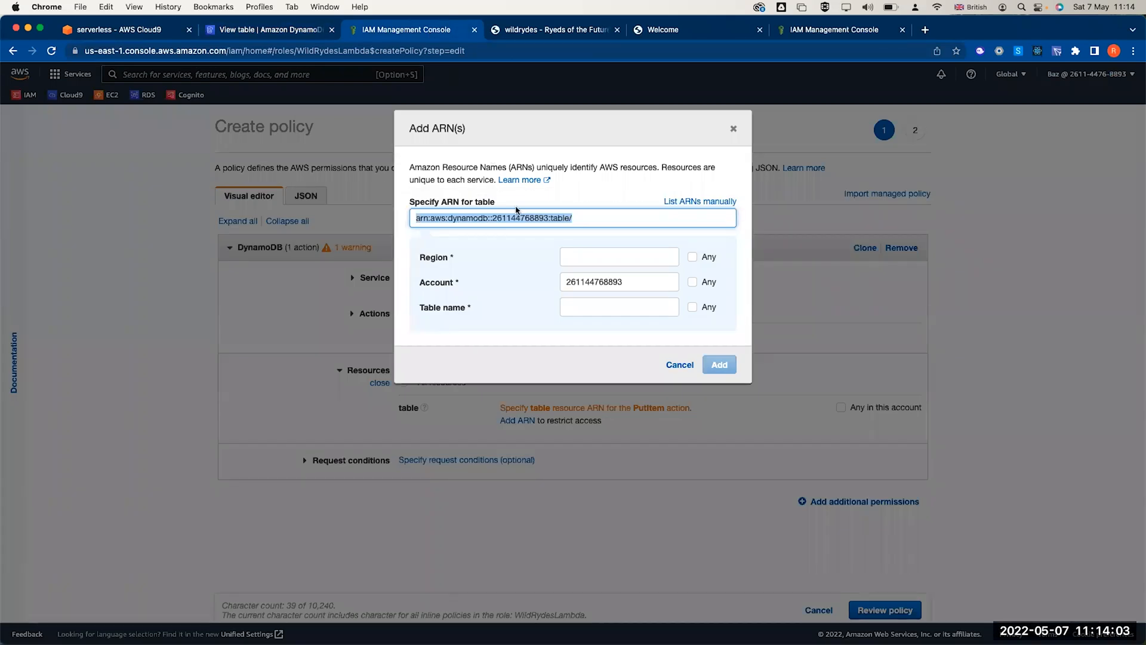
{"action": "key", "text": "super+v"}
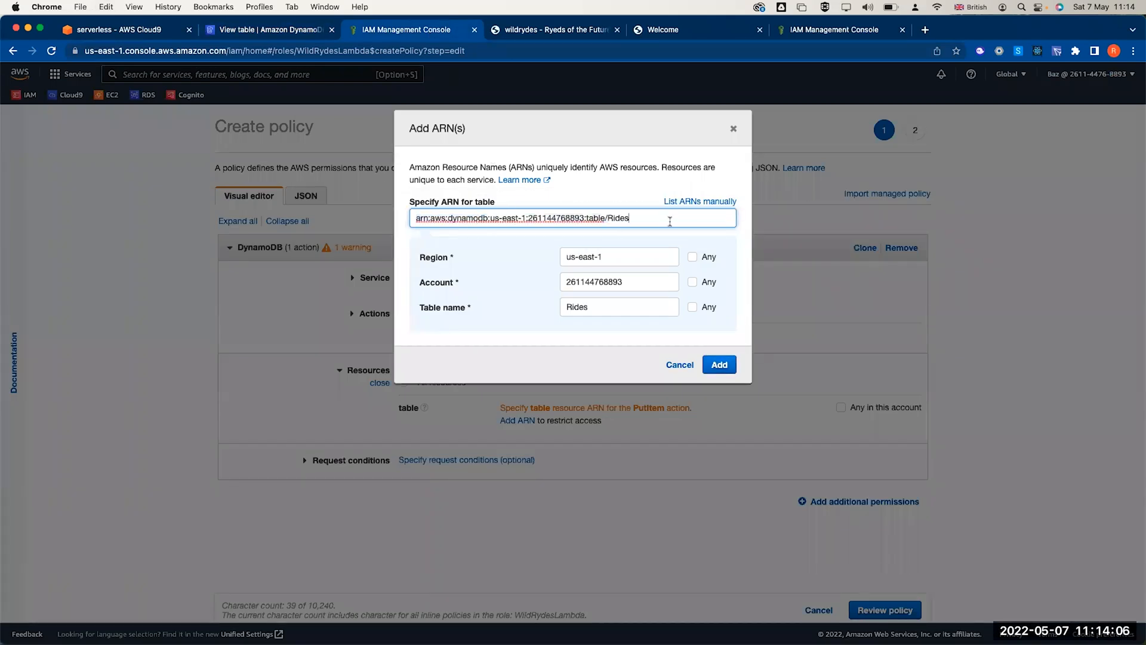
{"action": "triple_click", "coordinate": [449, 140]}
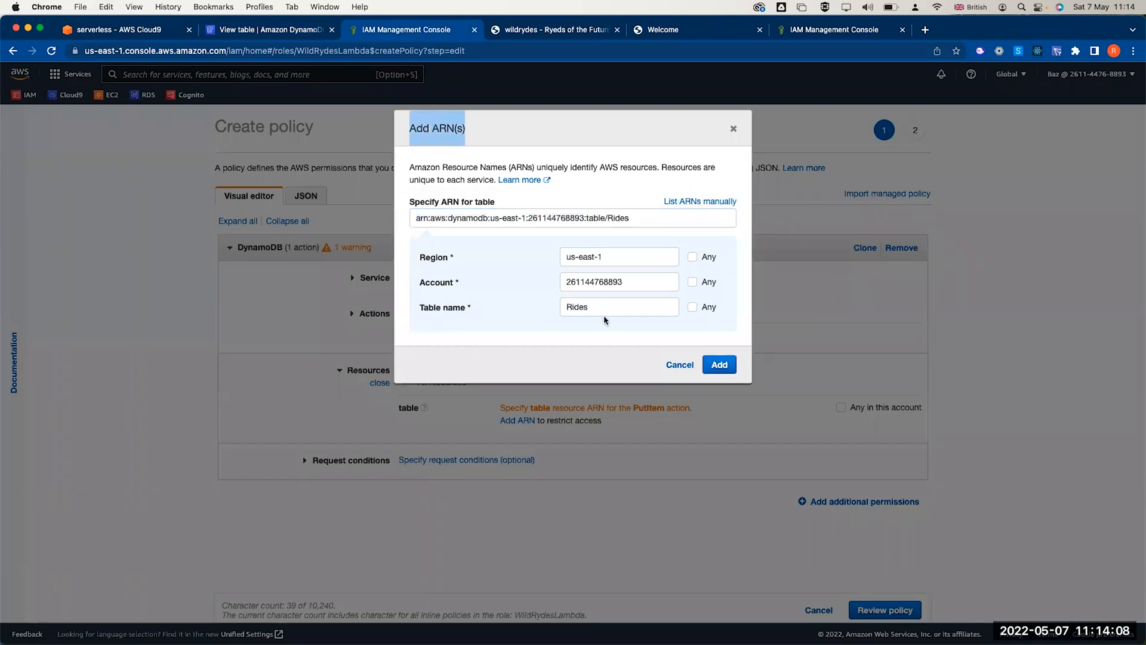
{"action": "left_click", "coordinate": [721, 365]}
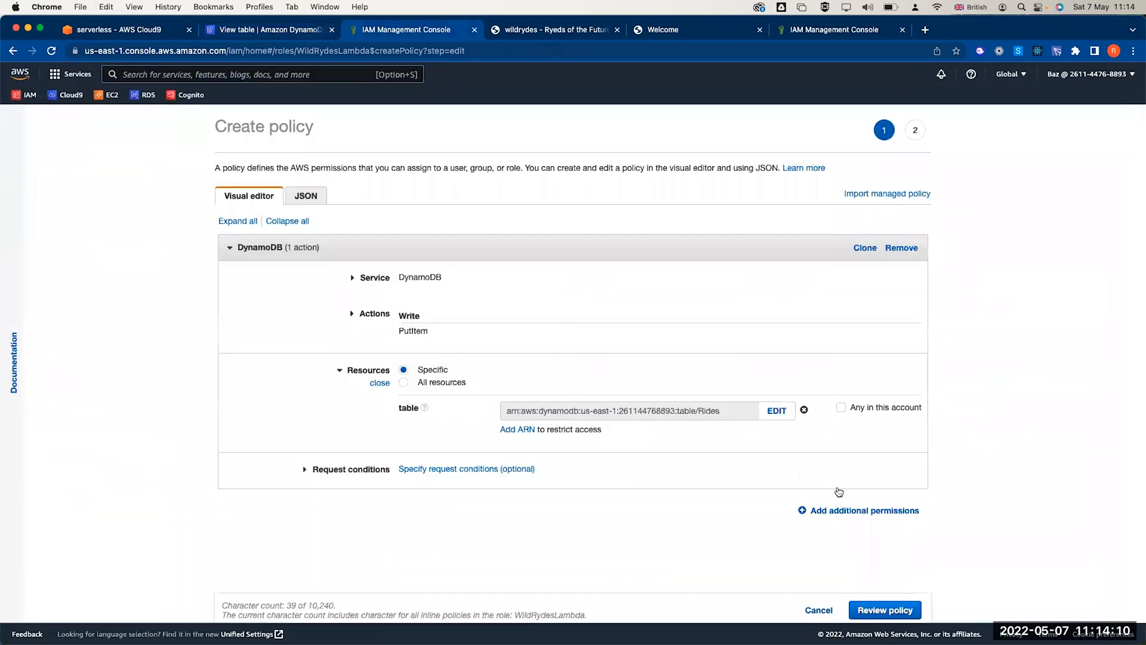
- Review the policy and name it DynamoDBWriteAccess
{"action": "left_click", "coordinate": [885, 610]}
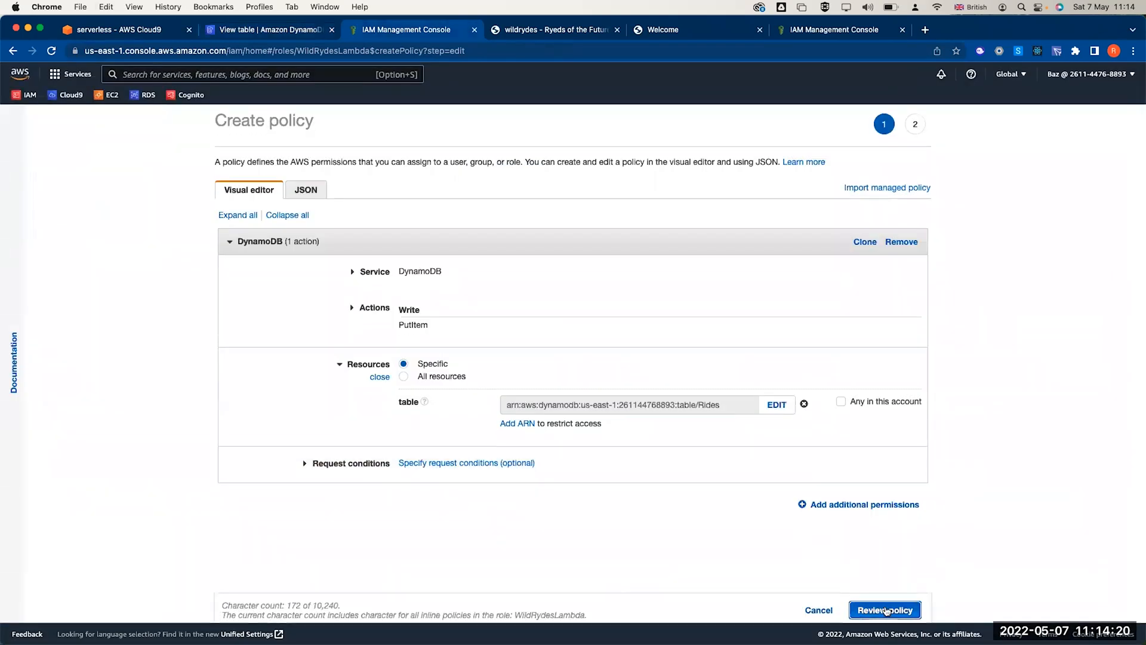
{"action": "left_click", "coordinate": [391, 227]}
{"action": "type", "text": "DynamoD"}
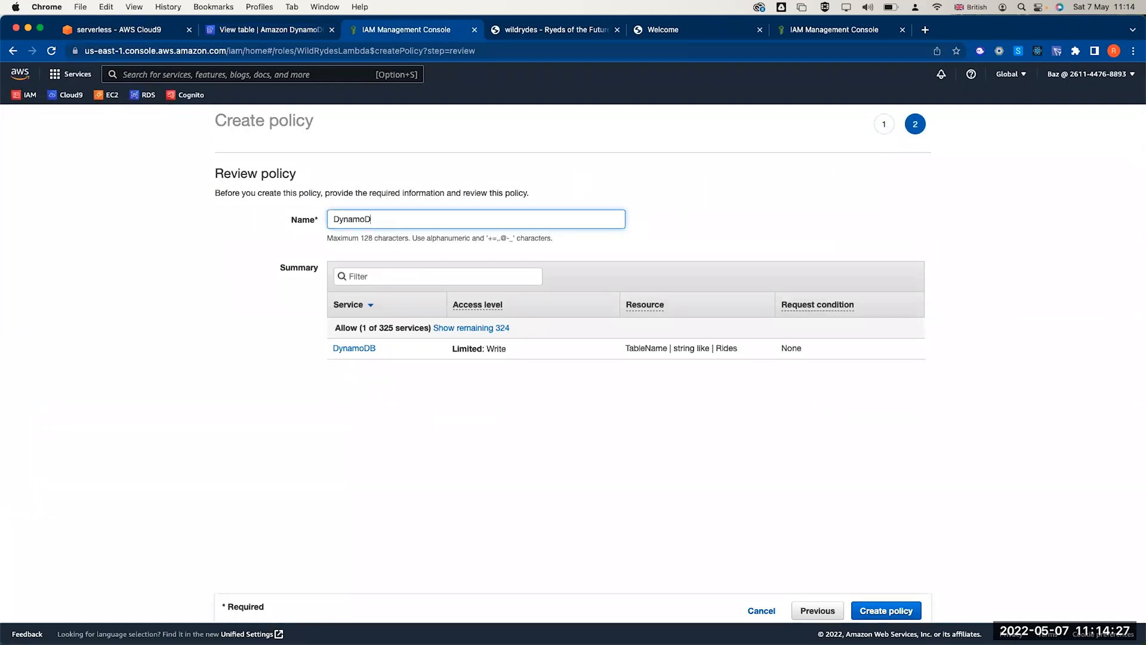
{"action": "type", "text": "BWriteAccess"}
- Create the DynamoDBWriteAccess inline policy on the WildRydesLambda role
{"action": "left_click", "coordinate": [886, 610]}
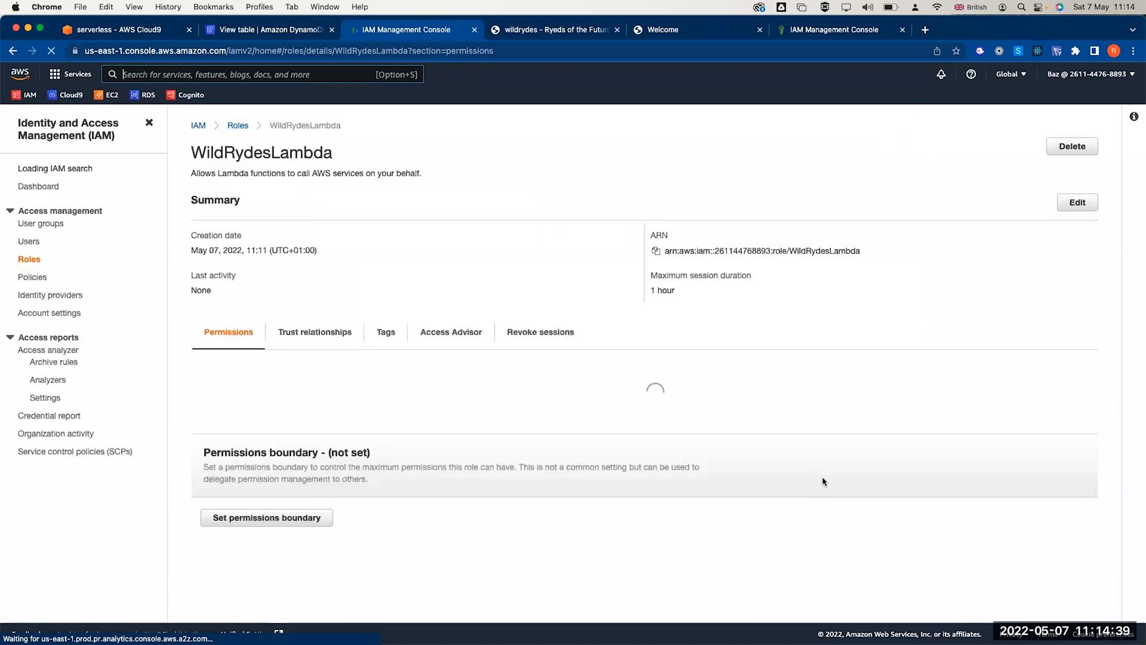
{"action": "scroll", "coordinate": [721, 409], "scroll_direction": "down", "scroll_amount": 3}
{"action": "scroll", "coordinate": [721, 409], "scroll_direction": "down", "scroll_amount": 3}
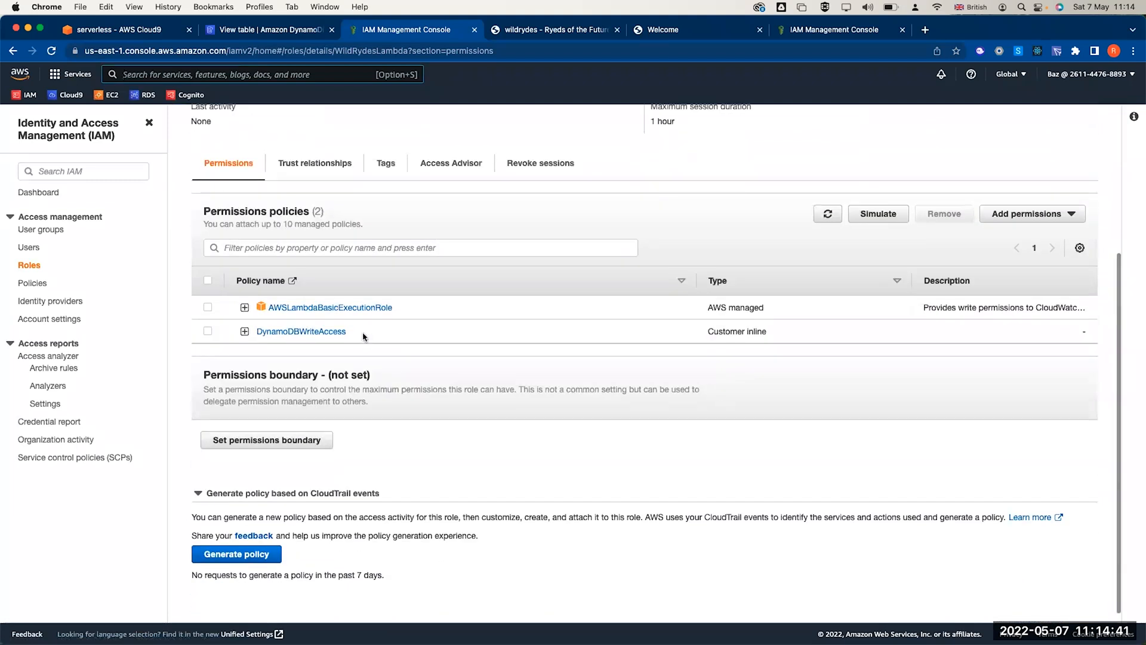
{"action": "scroll", "coordinate": [352, 306], "scroll_direction": "up", "scroll_amount": 1}
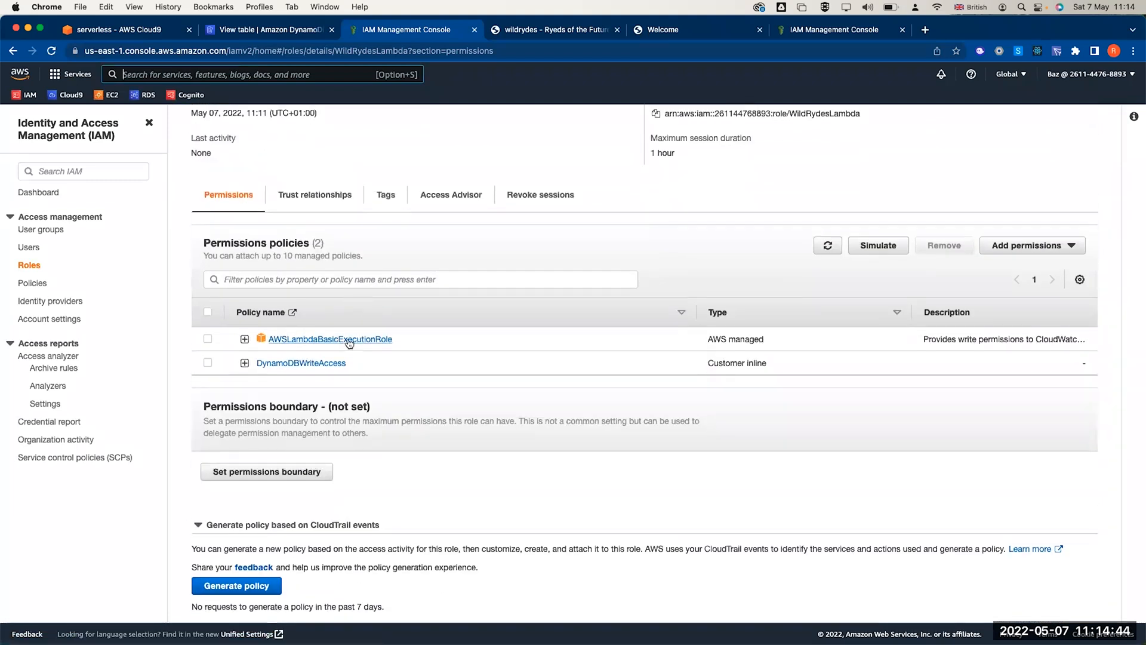
- Inspect the policy JSON, checking the PutItem action and Rides table ARN
{"action": "left_click", "coordinate": [245, 362]}
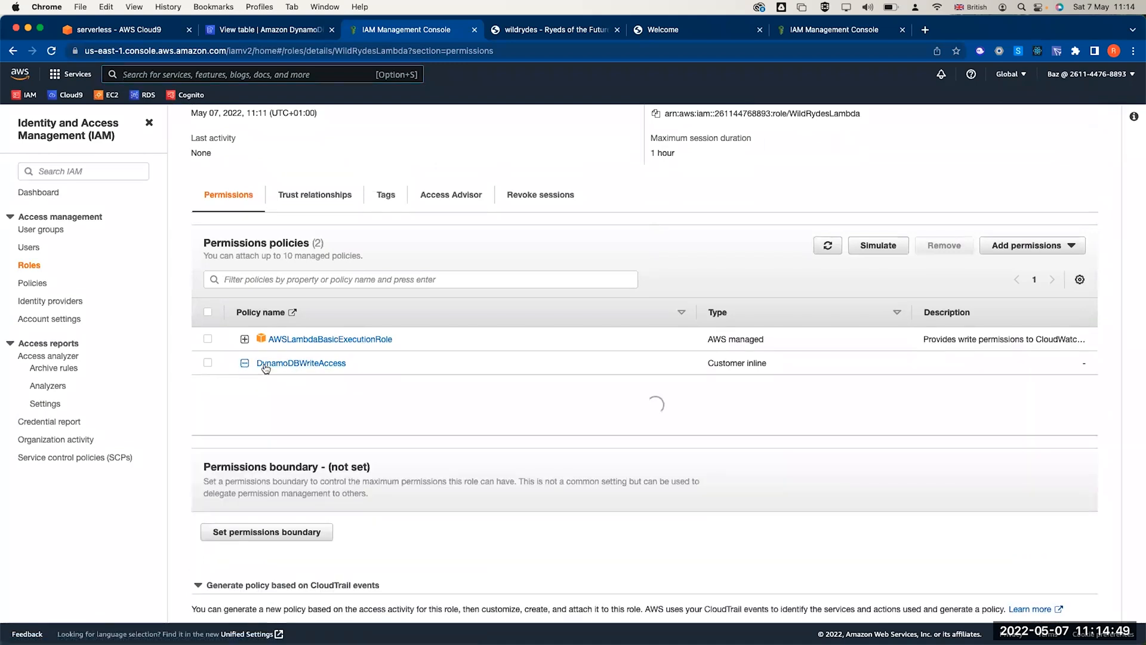
{"action": "double_click", "coordinate": [409, 483]}
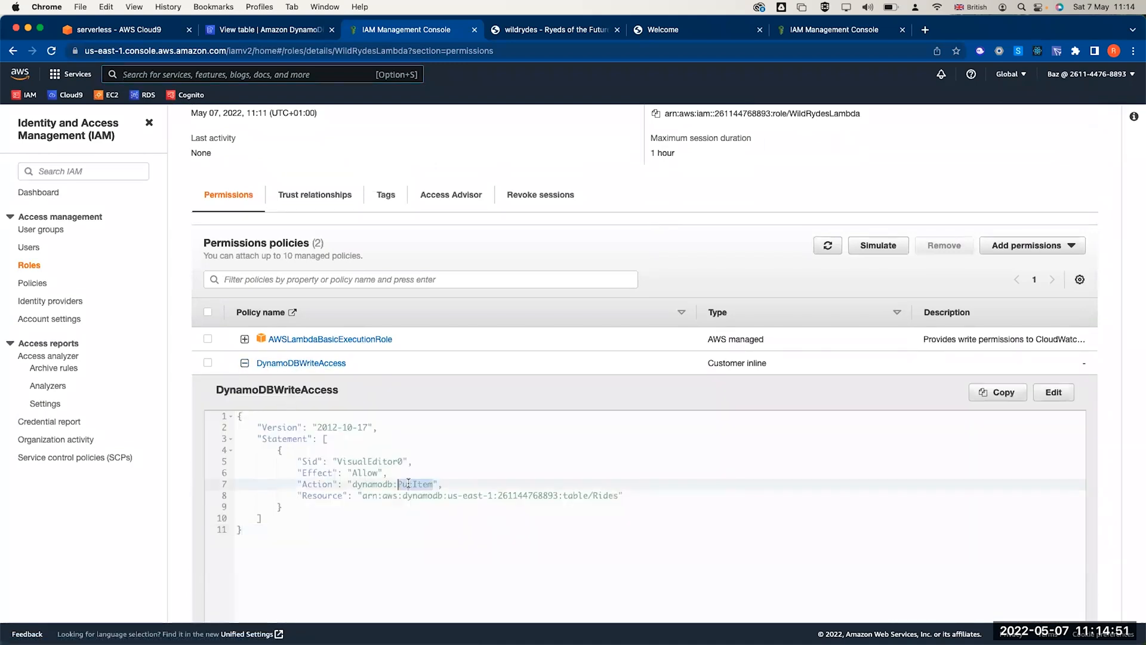
{"action": "double_click", "coordinate": [529, 495]}
{"action": "double_click", "coordinate": [606, 495]}
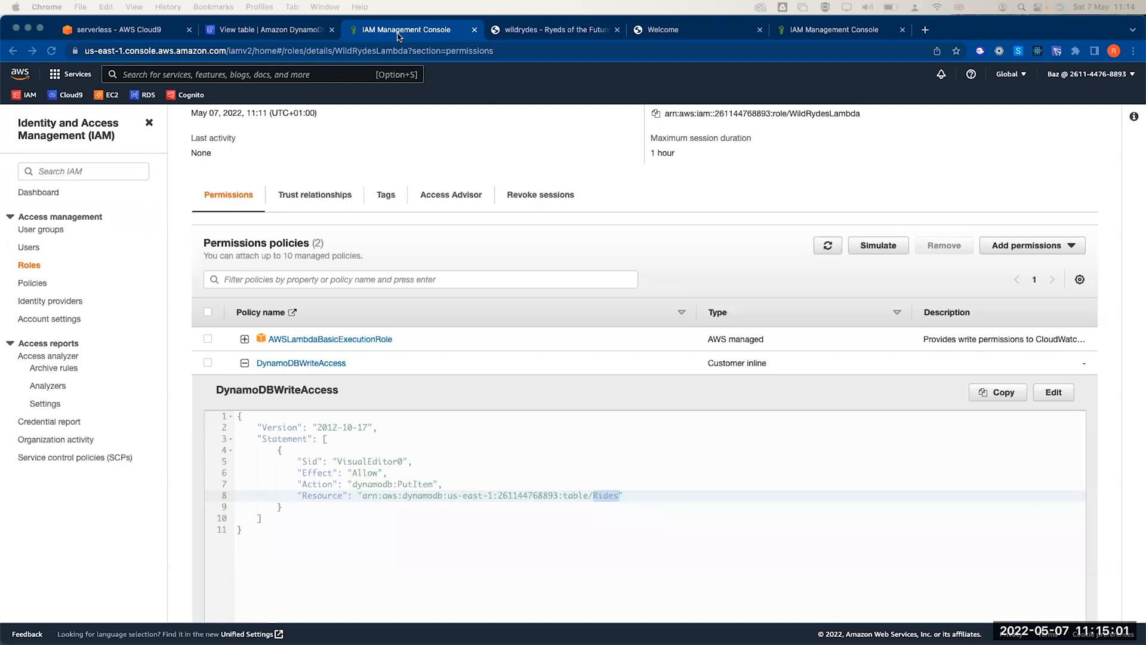
- Open the Lambda console in a new tab and start a new function from scratch
{"action": "left_click", "coordinate": [137, 30]}
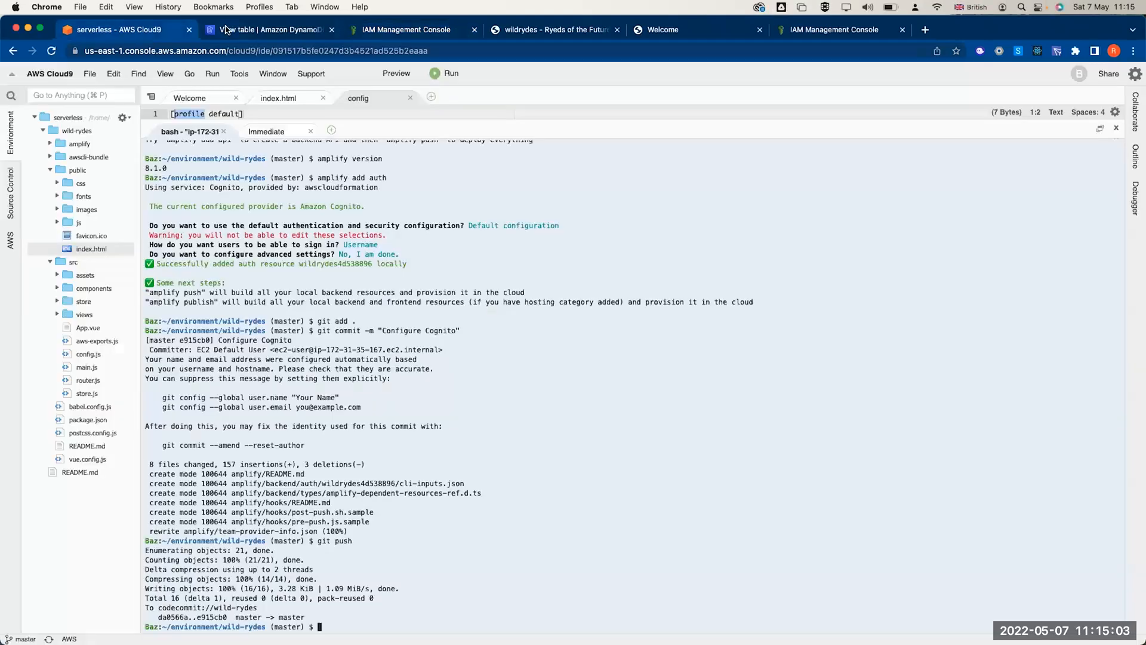
{"action": "left_click", "coordinate": [269, 29]}
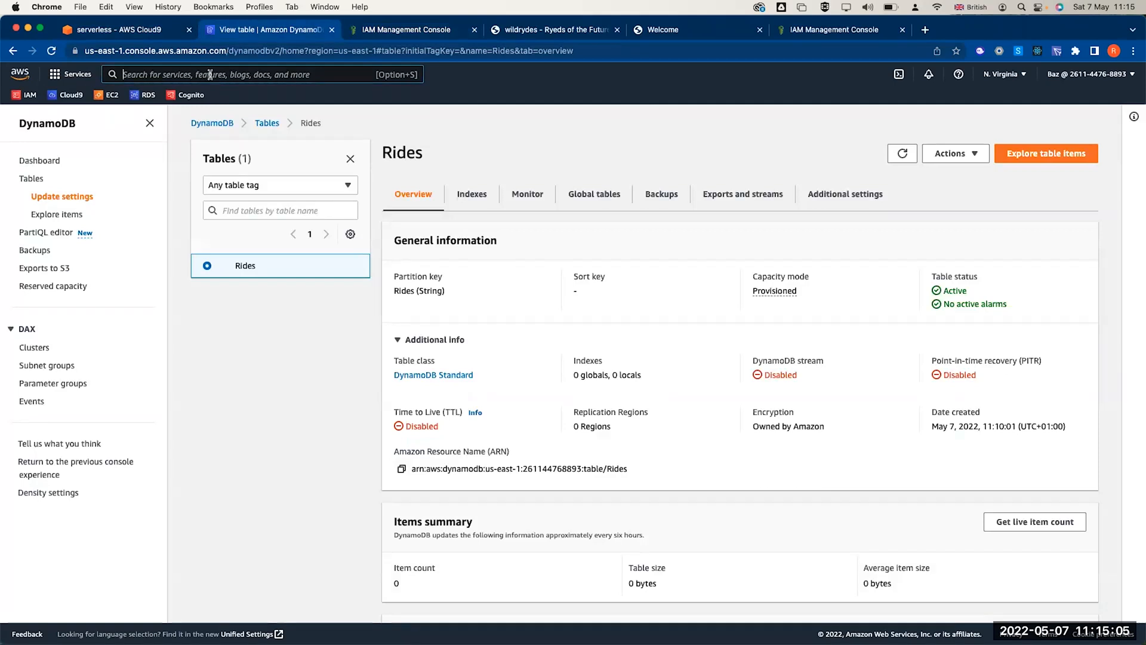
{"action": "left_click", "coordinate": [210, 74]}
{"action": "type", "text": "Lamda"}
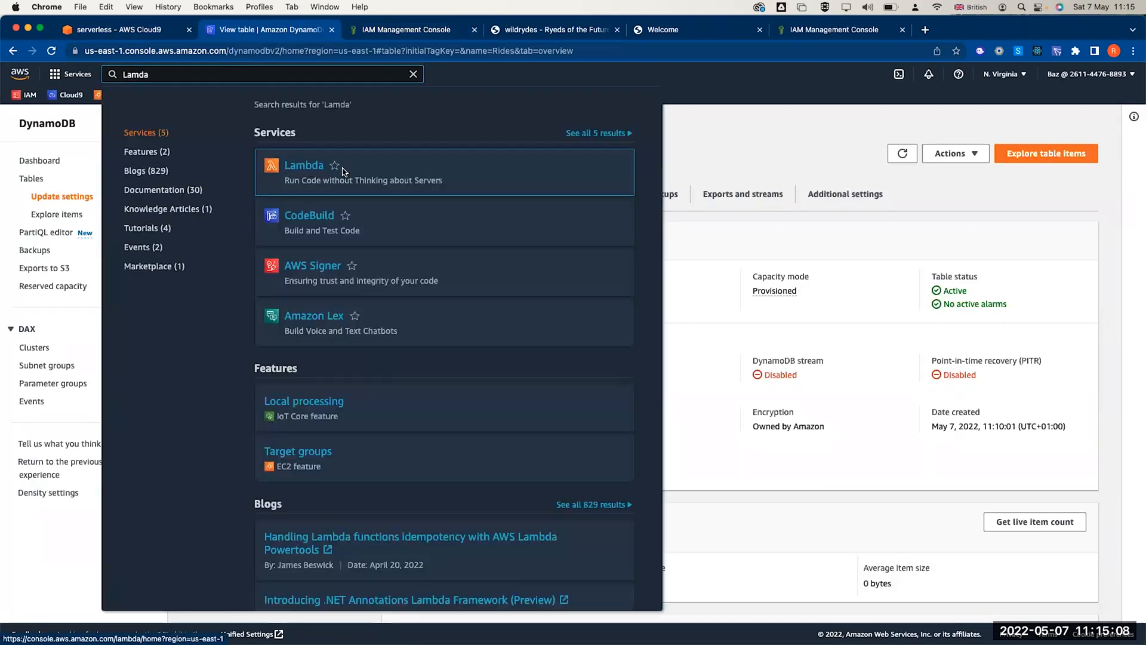
{"action": "right_click", "coordinate": [288, 166]}
{"action": "left_click", "coordinate": [322, 169]}
{"action": "left_click", "coordinate": [409, 31]}
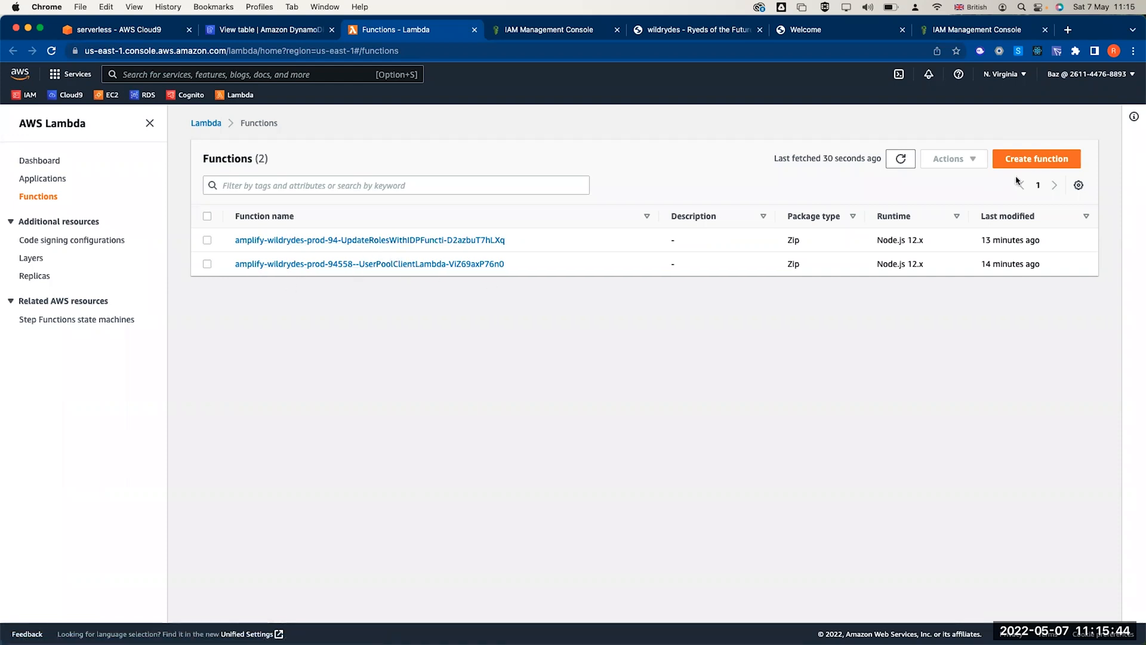
{"action": "left_click", "coordinate": [1043, 158]}
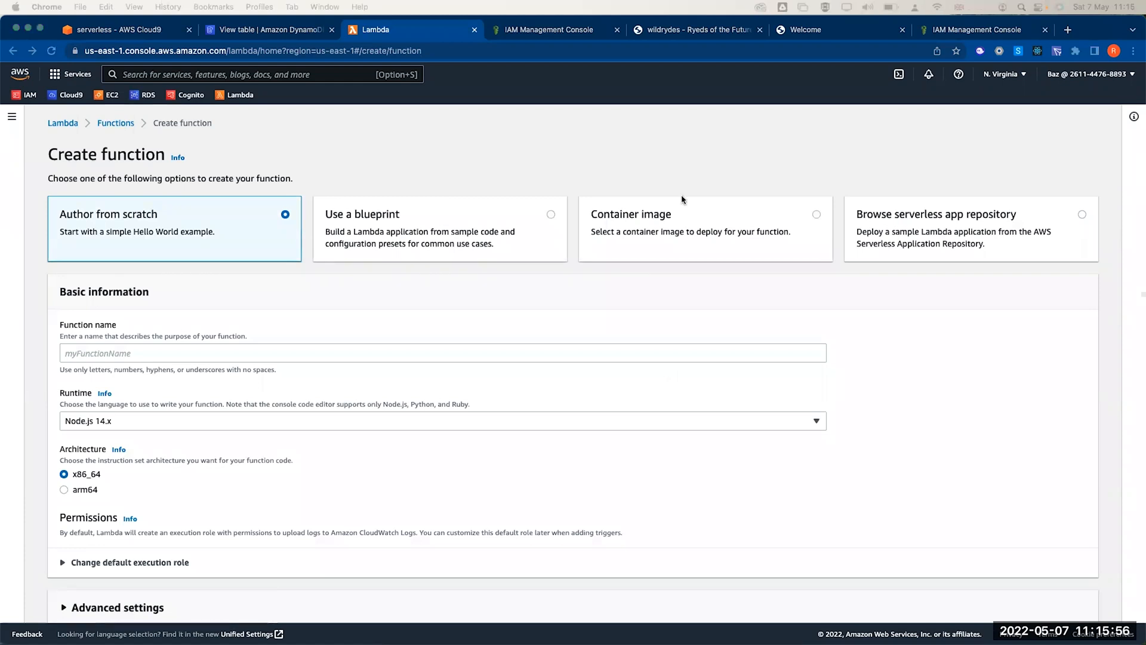
- Review the Amplify app and IAM role, and set a pickup location on the Wild Rydes map
{"action": "left_click", "coordinate": [823, 33]}
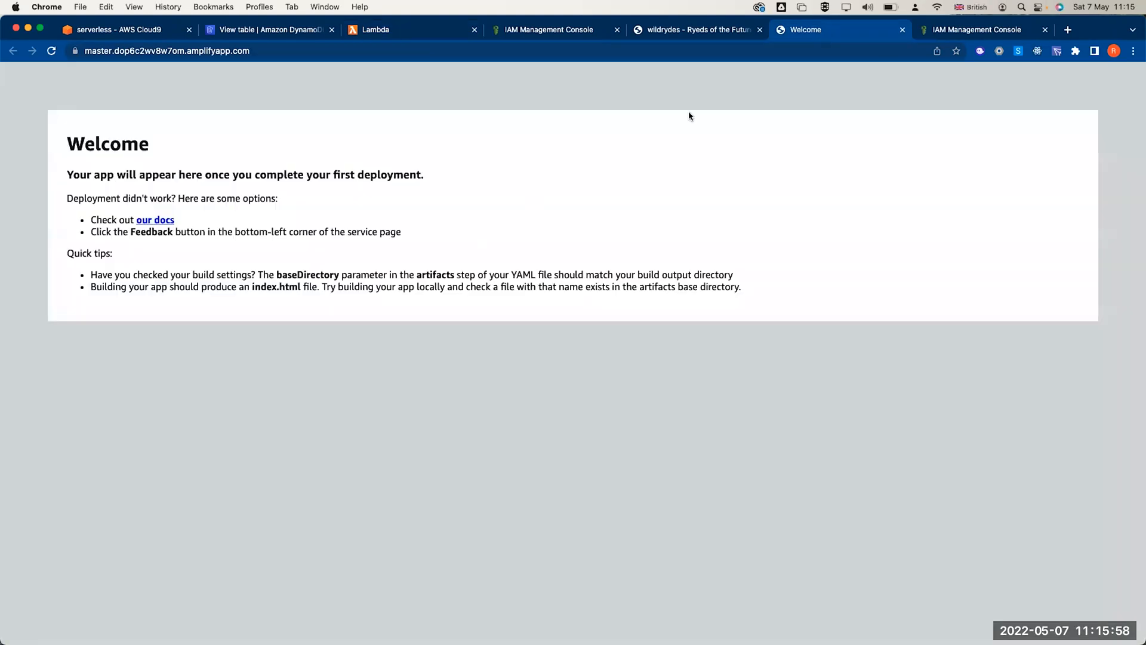
{"action": "left_click", "coordinate": [552, 30]}
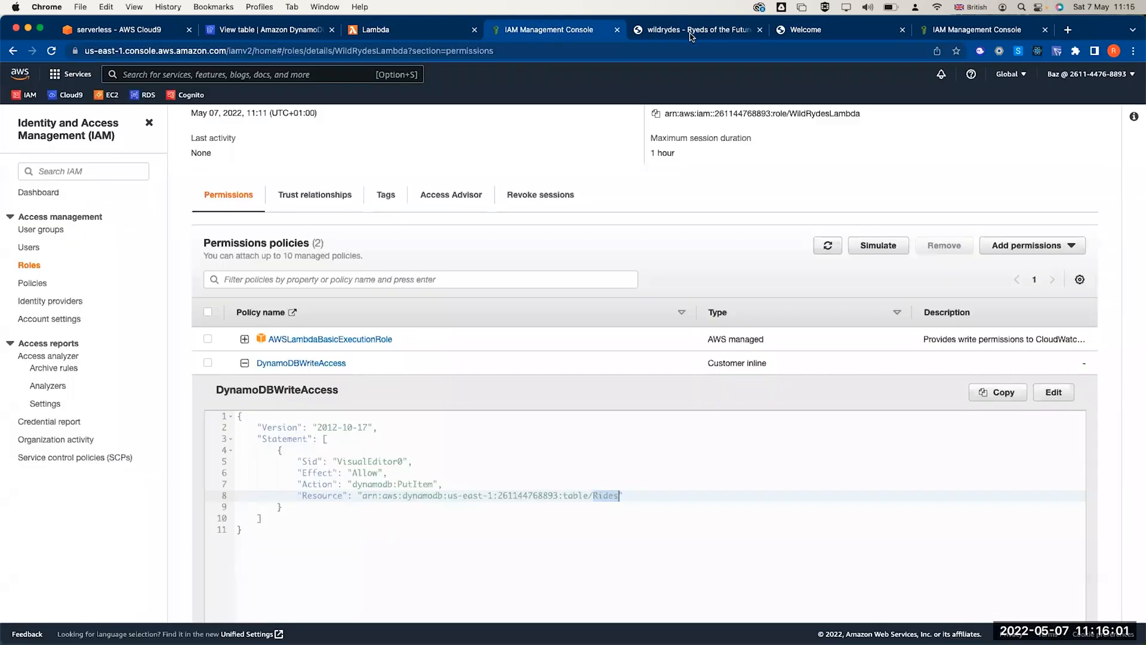
{"action": "left_click", "coordinate": [691, 32]}
{"action": "left_click", "coordinate": [542, 283]}
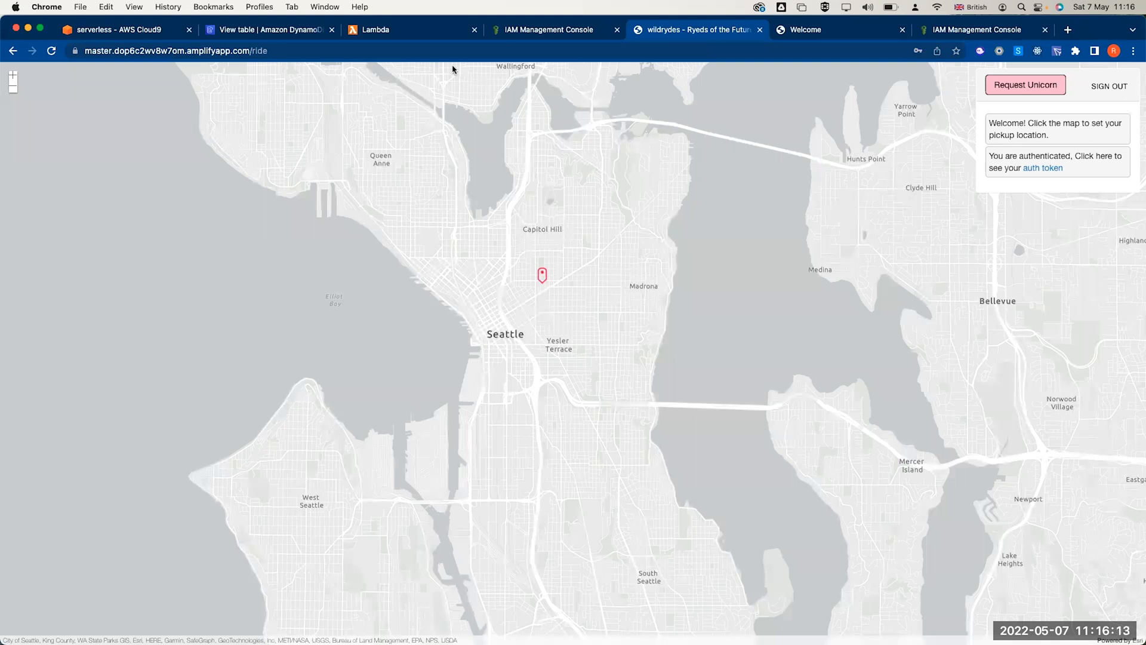
- Recheck Create function and role tabs, then return to the DynamoDB Rides table and dismiss the search results
{"action": "left_click", "coordinate": [384, 36]}
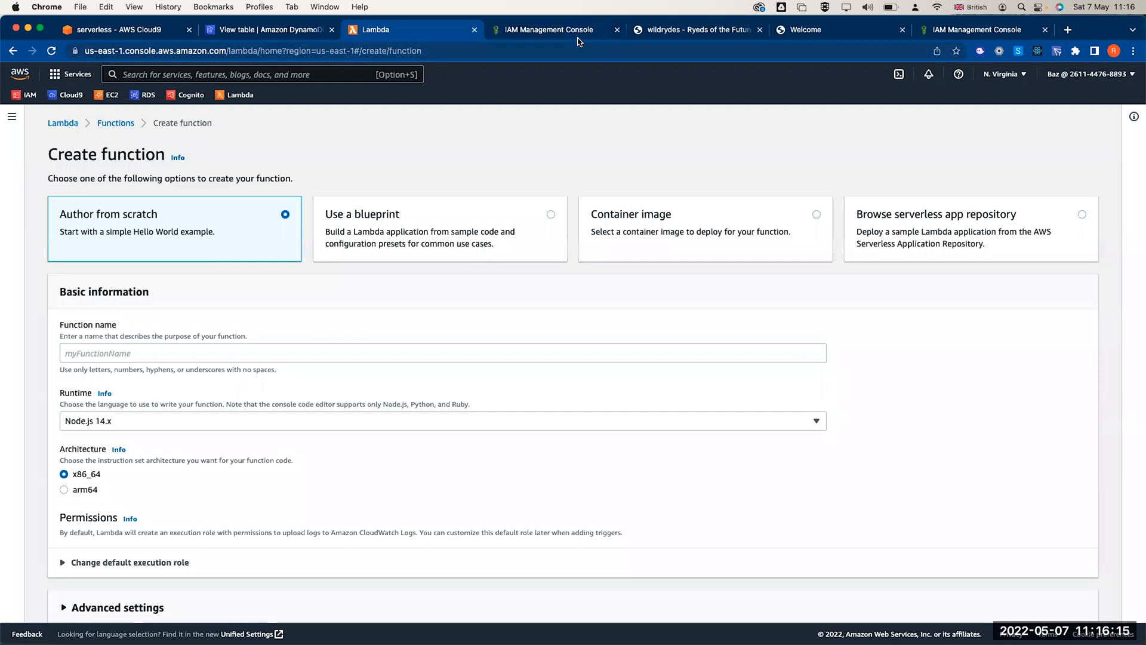
{"action": "left_click", "coordinate": [577, 35]}
{"action": "left_click", "coordinate": [675, 33]}
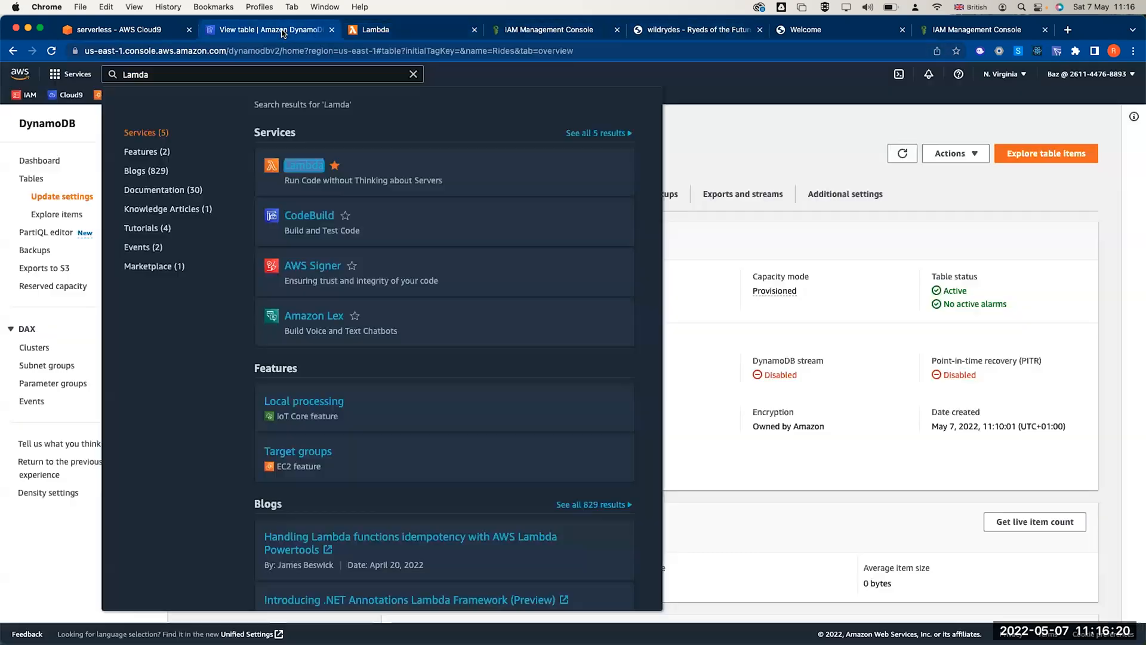
{"action": "left_click", "coordinate": [285, 33]}
{"action": "left_click", "coordinate": [715, 152]}
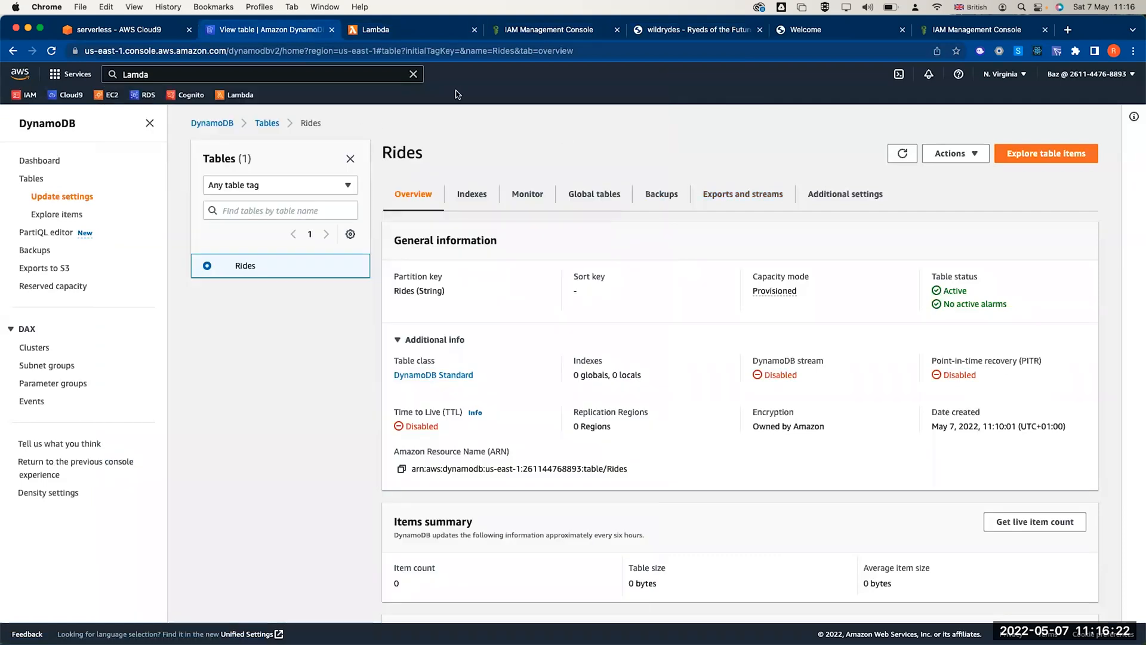
- Name the function RequestUnicorn and choose the Node.js 12.x runtime
{"action": "left_click", "coordinate": [405, 37]}
{"action": "left_click", "coordinate": [163, 357]}
{"action": "type", "text": "RequestUnicorn"}
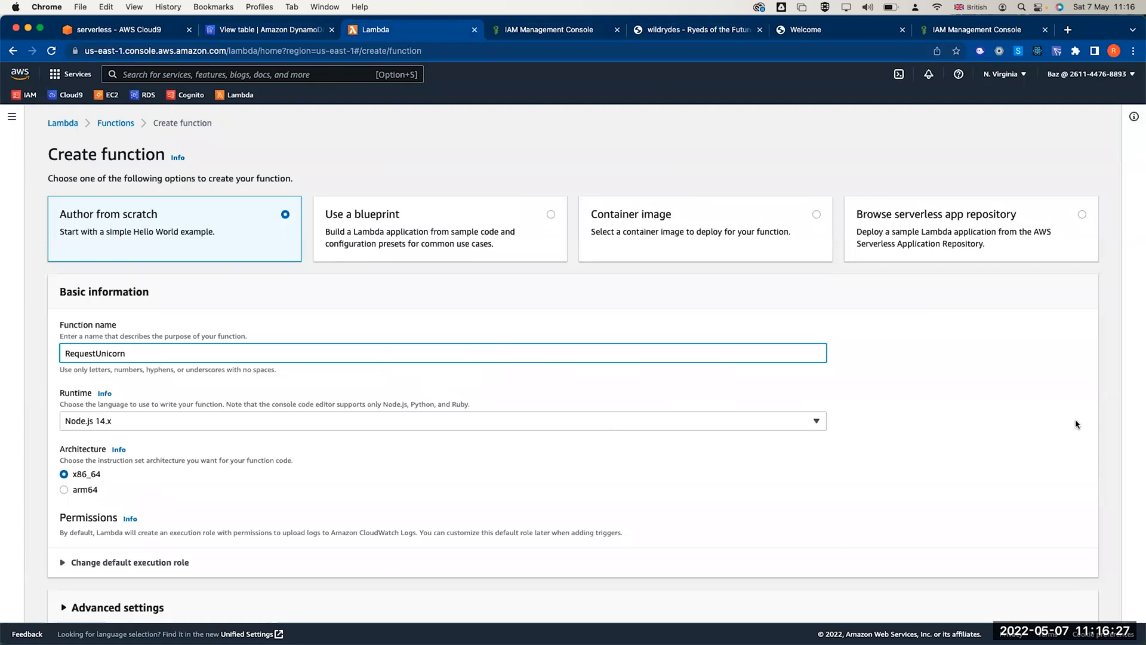
{"action": "scroll", "coordinate": [560, 391], "scroll_direction": "down", "scroll_amount": 1}
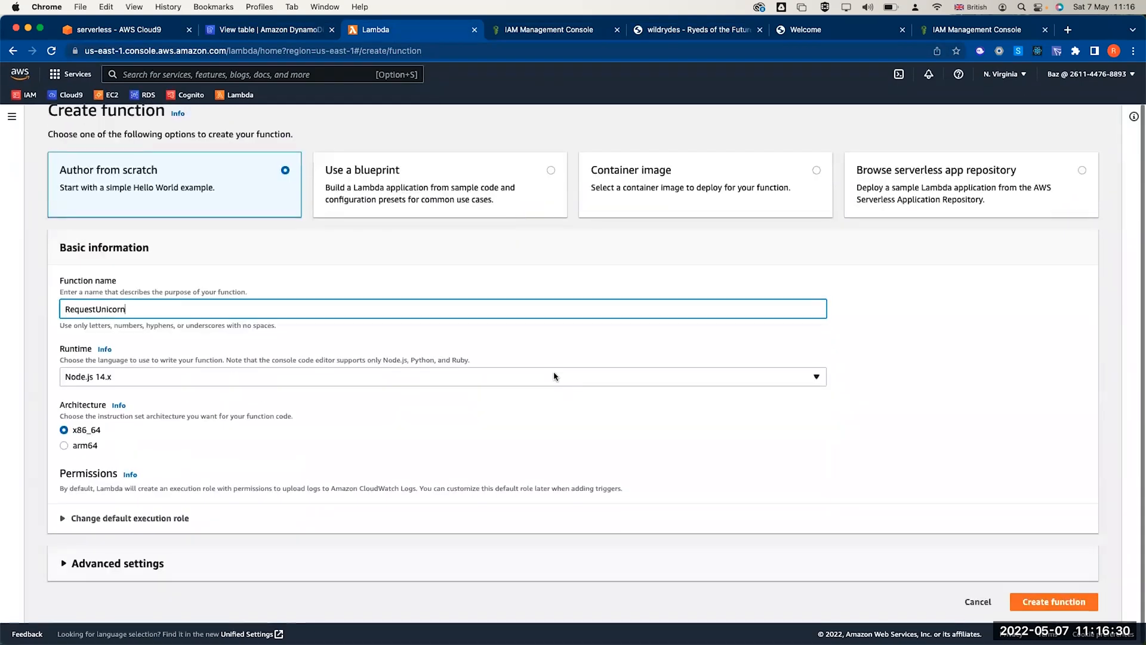
{"action": "left_click", "coordinate": [552, 376]}
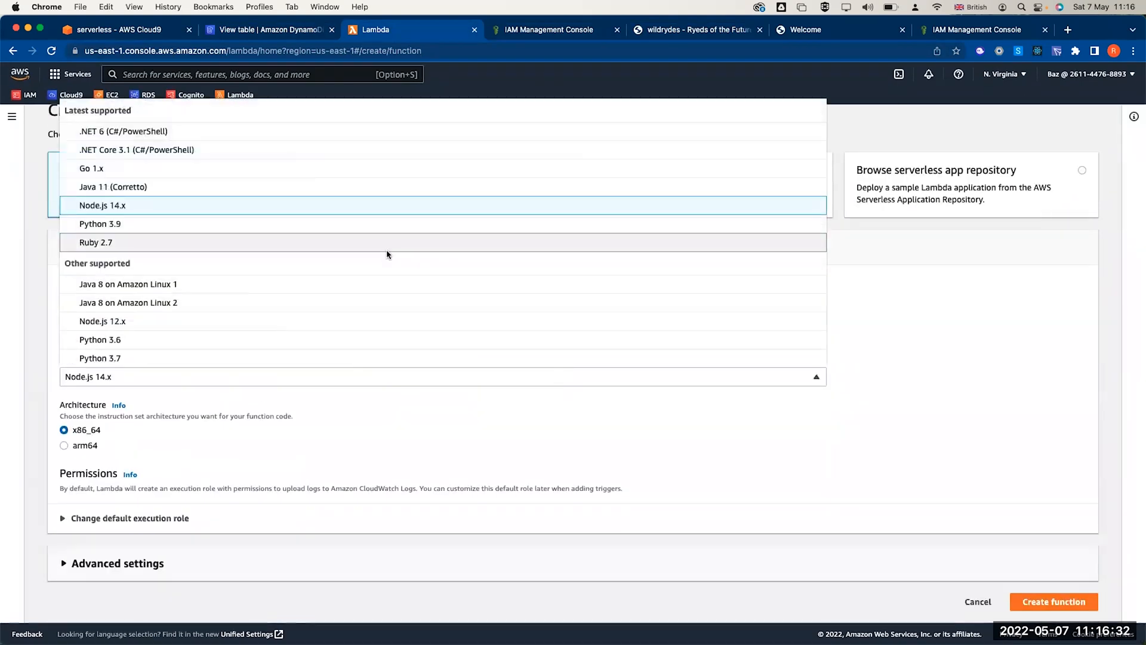
{"action": "left_click", "coordinate": [328, 322]}
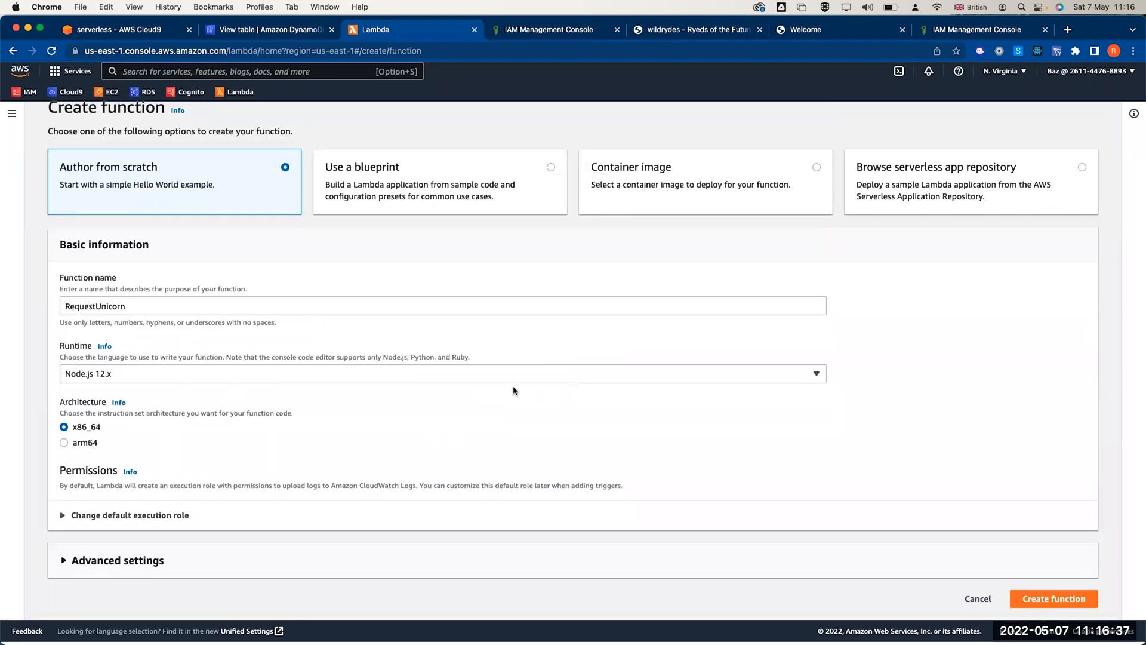
- Set the execution role to the existing WildRydesLambda role
{"action": "left_click", "coordinate": [126, 518]}
{"action": "scroll", "coordinate": [126, 519], "scroll_direction": "down", "scroll_amount": 5}
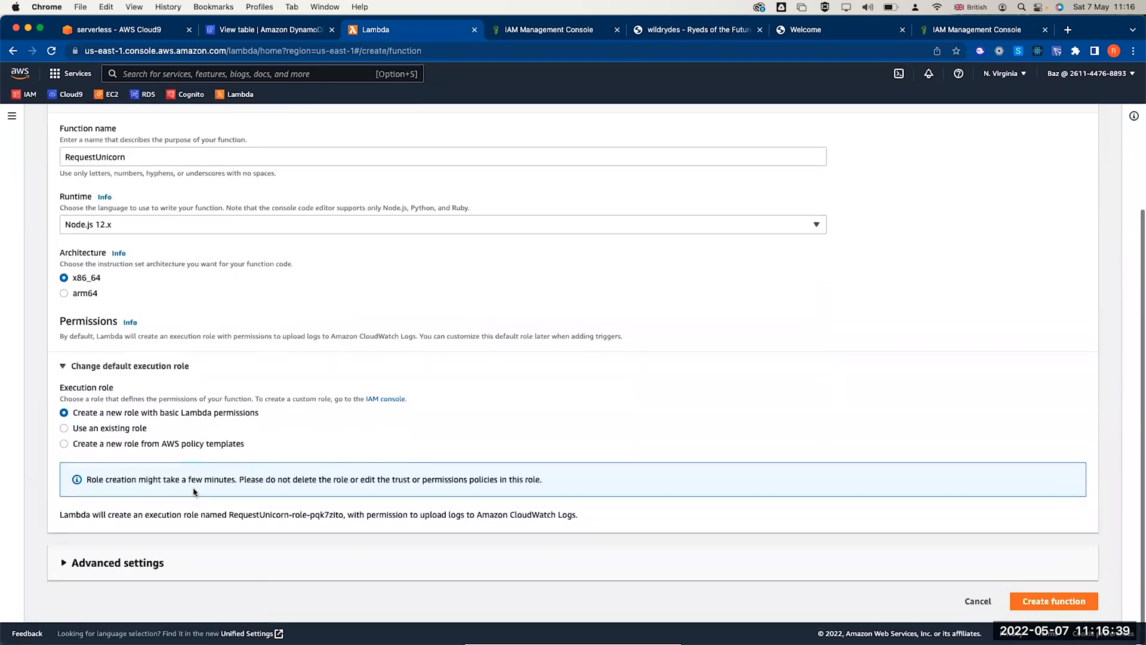
{"action": "left_click", "coordinate": [120, 443]}
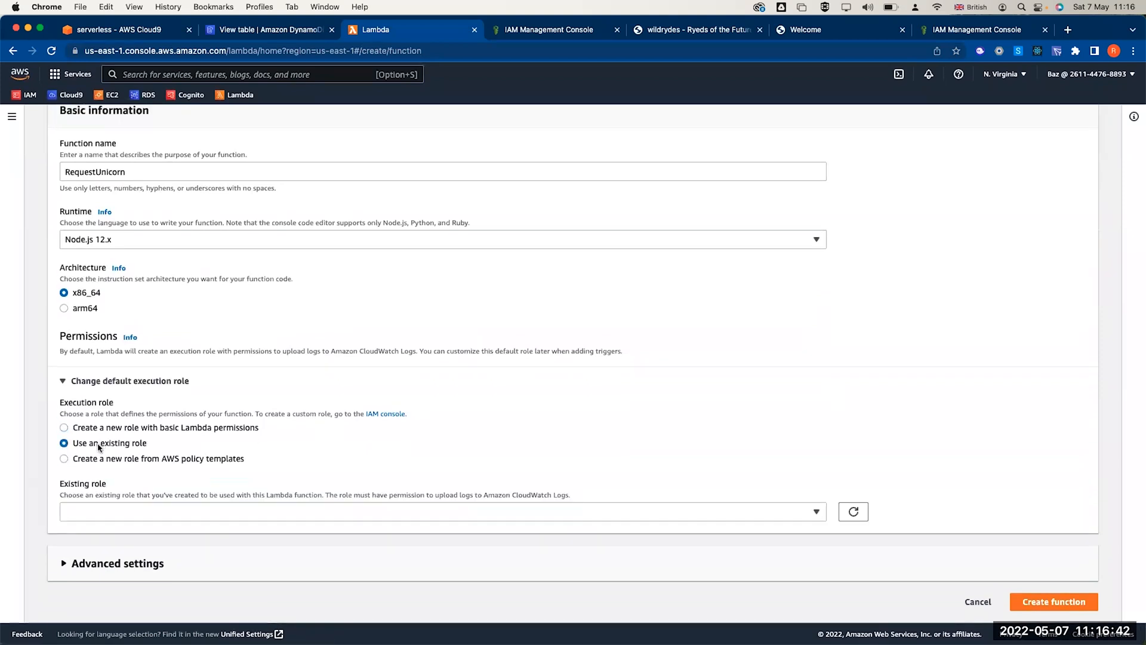
{"action": "left_click", "coordinate": [292, 518]}
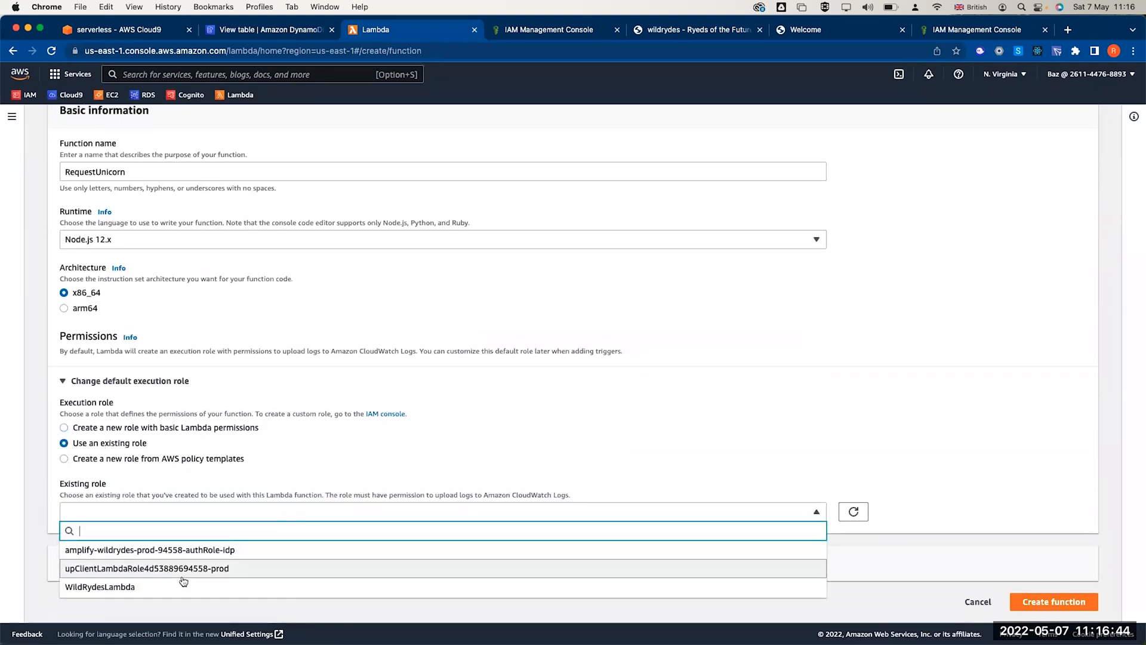
{"action": "left_click", "coordinate": [154, 588]}
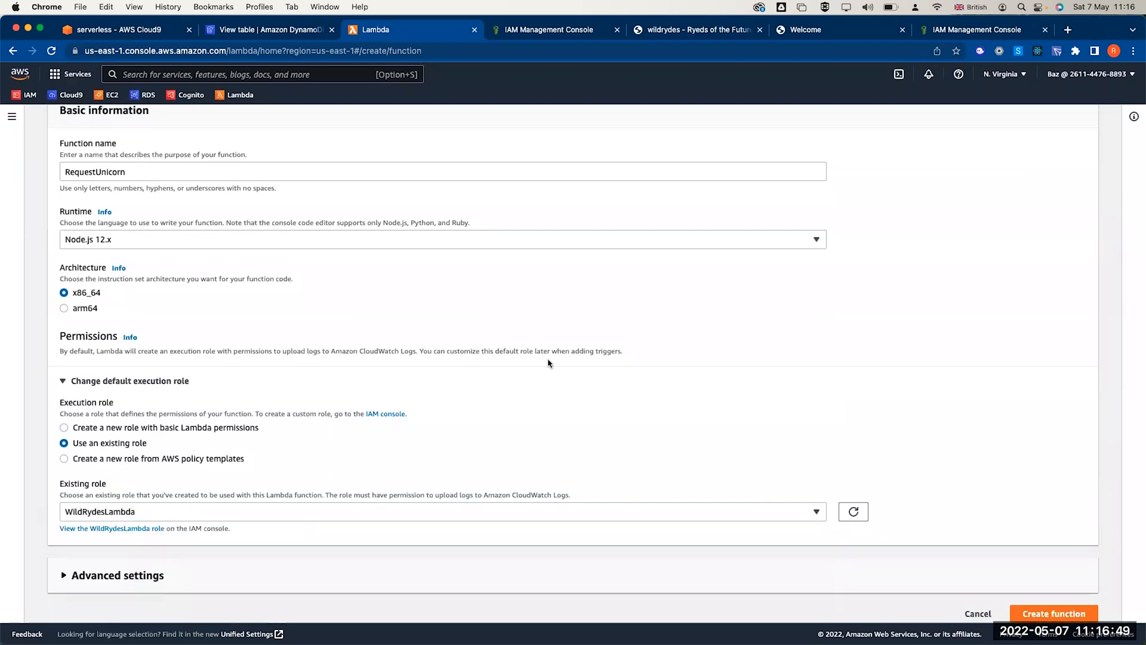
{"action": "scroll", "coordinate": [567, 372], "scroll_direction": "down", "scroll_amount": 1}
- Create the RequestUnicorn function and check its default code and API Gateway trigger
{"action": "left_click", "coordinate": [1030, 599]}
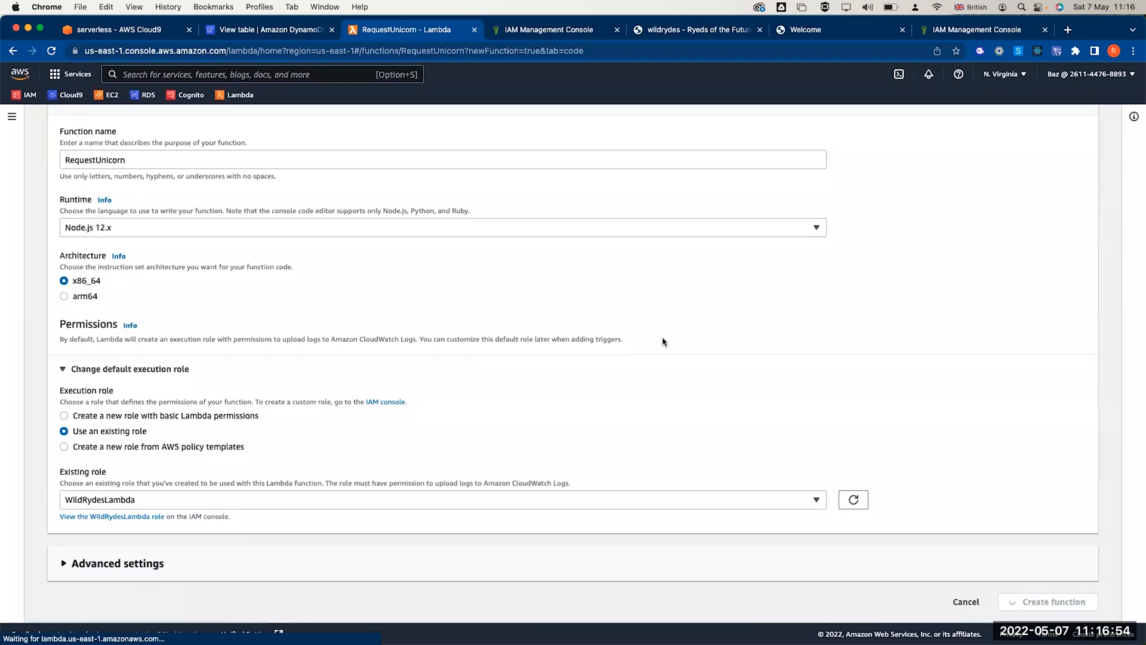
{"action": "scroll", "coordinate": [360, 339], "scroll_direction": "down", "scroll_amount": 5}
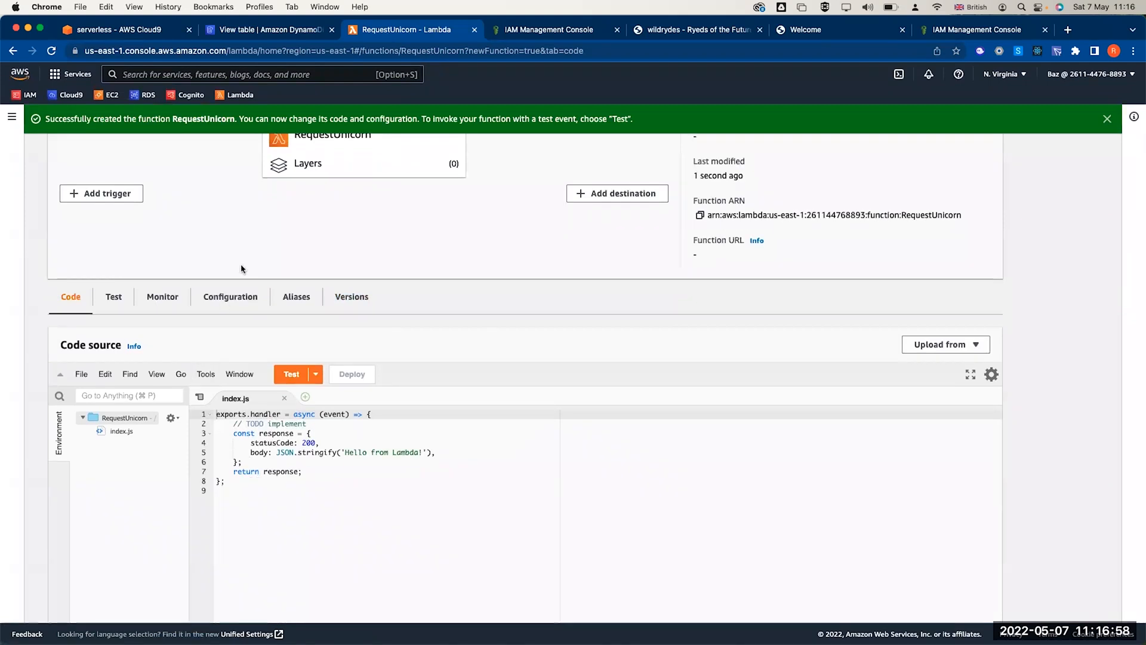
{"action": "scroll", "coordinate": [152, 229], "scroll_direction": "up", "scroll_amount": 3}
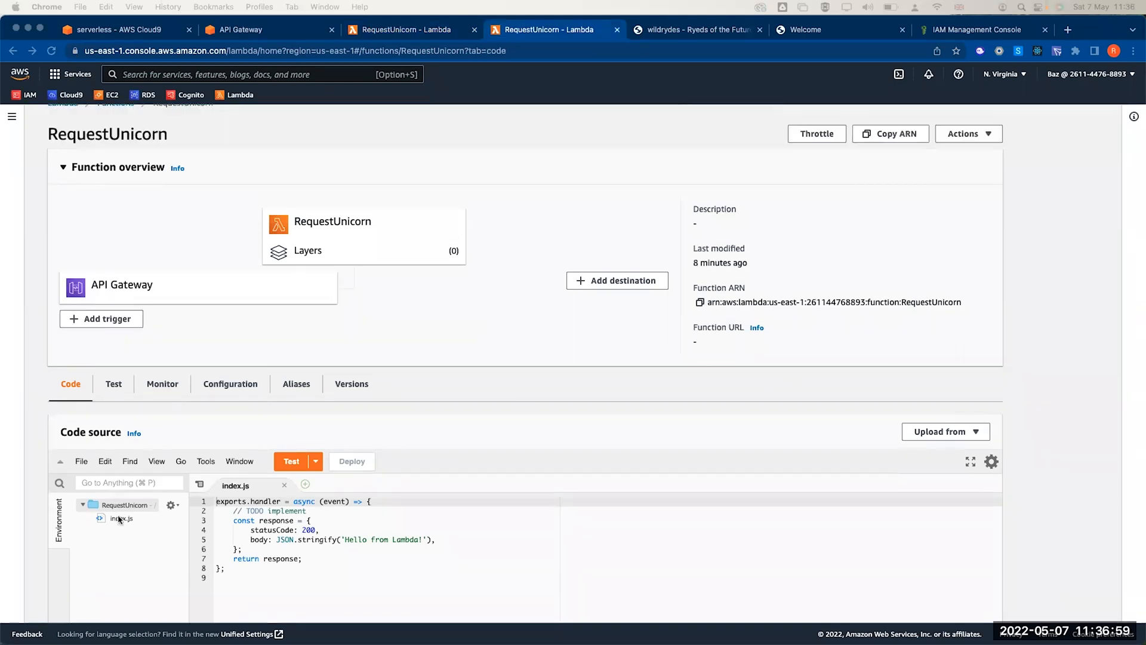
- Replace index.js with the 122-line unicorn-fleet ride code and deploy it
{"action": "left_click", "coordinate": [119, 519]}
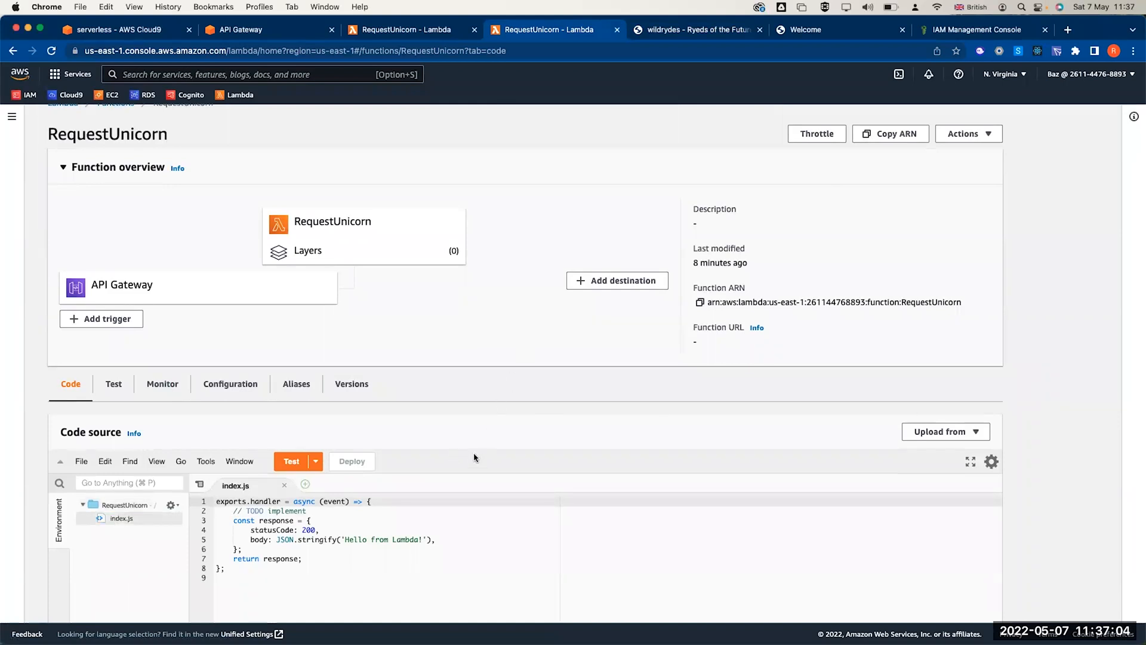
{"action": "scroll", "coordinate": [418, 359], "scroll_direction": "down", "scroll_amount": 5}
{"action": "key", "text": "super+a"}
{"action": "key", "text": "BackSpace"}
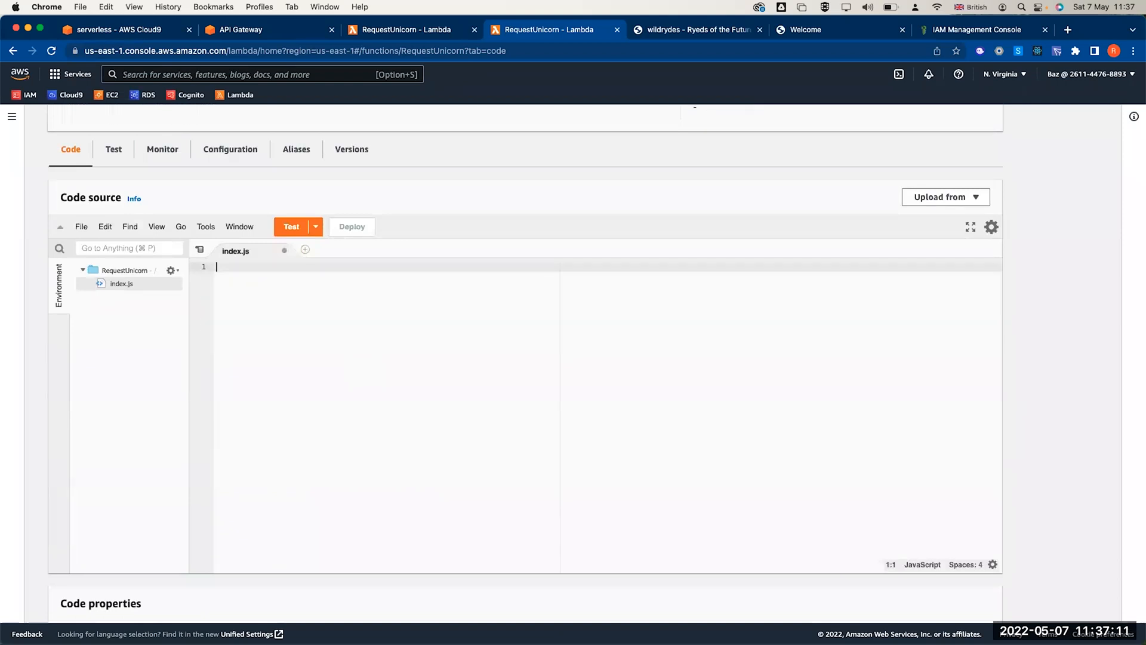
{"action": "key", "text": "super+v"}
{"action": "scroll", "coordinate": [372, 311], "scroll_direction": "up", "scroll_amount": 15}
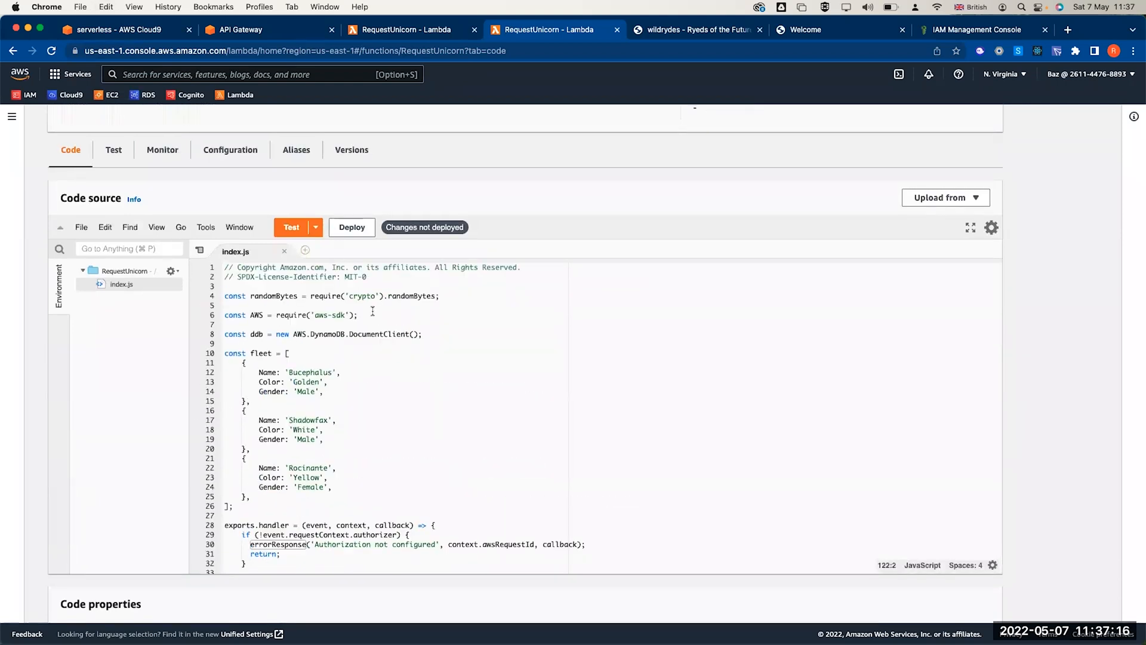
{"action": "scroll", "coordinate": [457, 330], "scroll_direction": "down", "scroll_amount": 5}
{"action": "scroll", "coordinate": [458, 330], "scroll_direction": "down", "scroll_amount": 20}
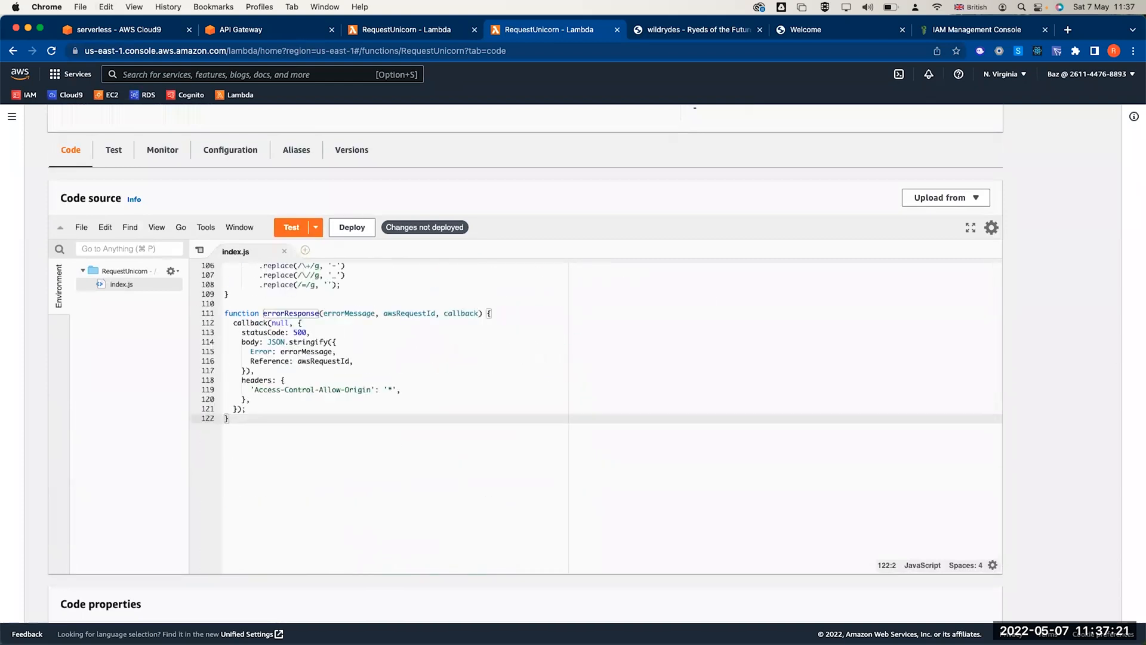
{"action": "left_click", "coordinate": [357, 227]}
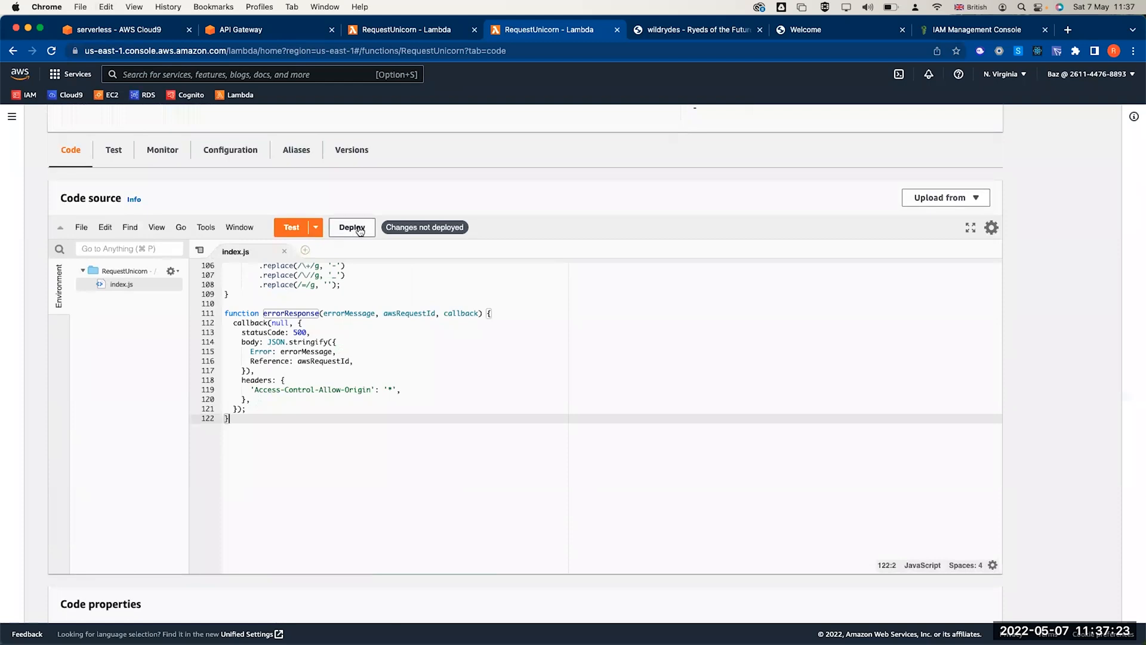
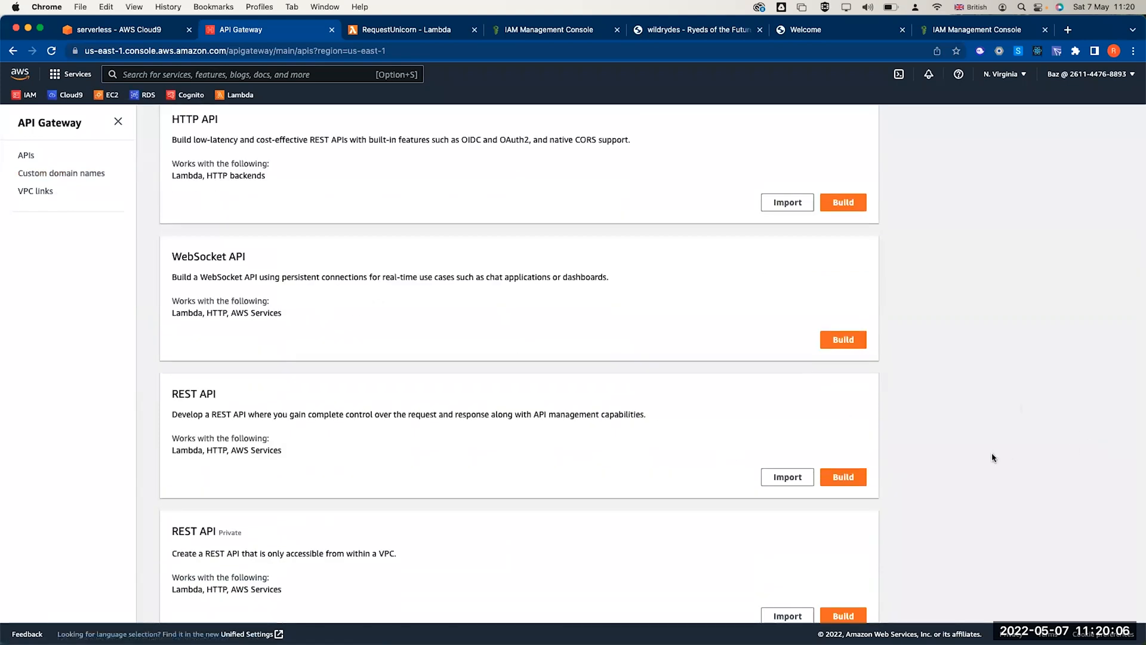
{"action": "scroll", "coordinate": [645, 428], "scroll_direction": "down", "scroll_amount": 1}
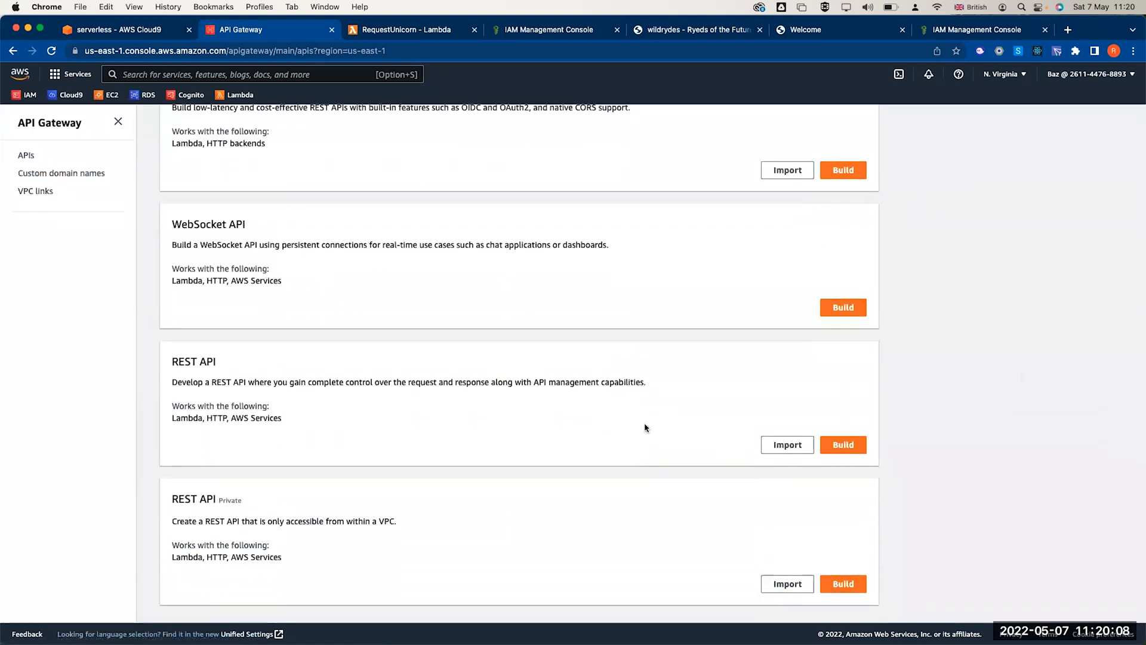
- Build a new empty REST API called 'WildyRydes' with the Regional endpoint type
{"action": "scroll", "coordinate": [645, 428], "scroll_direction": "up", "scroll_amount": 1}
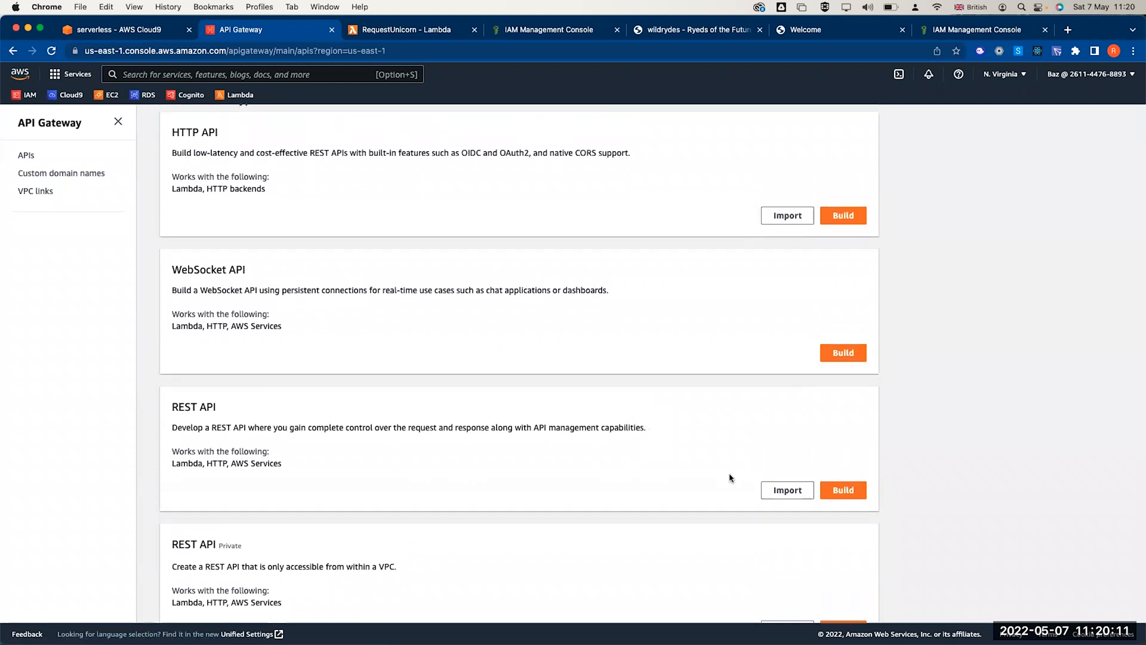
{"action": "left_click", "coordinate": [843, 492]}
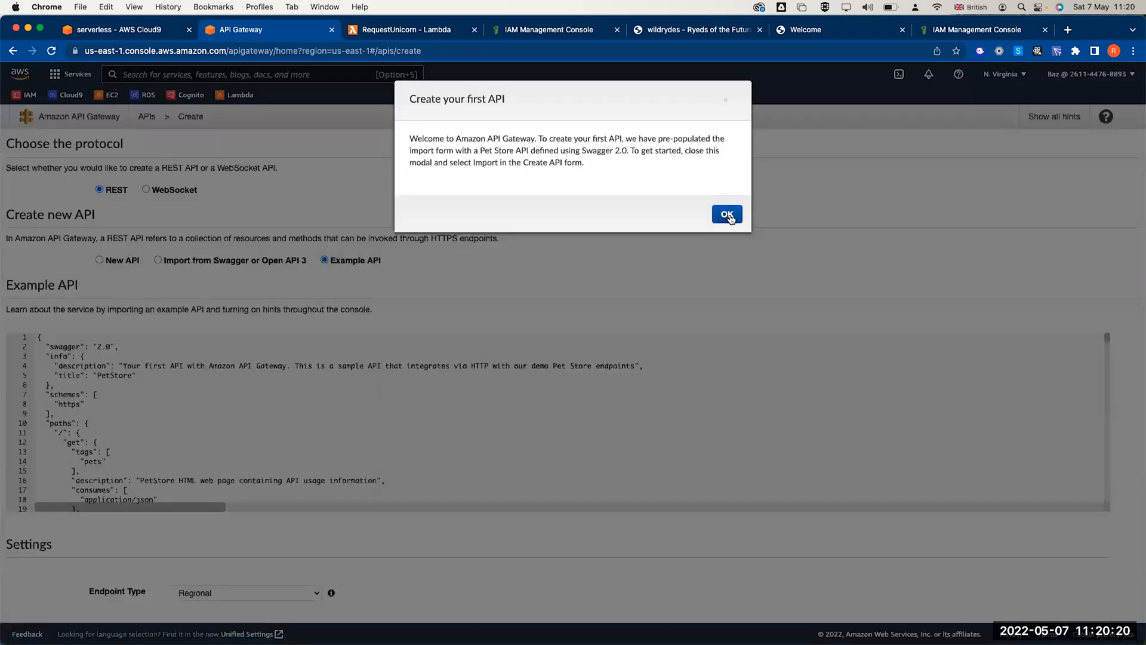
{"action": "left_click", "coordinate": [727, 215]}
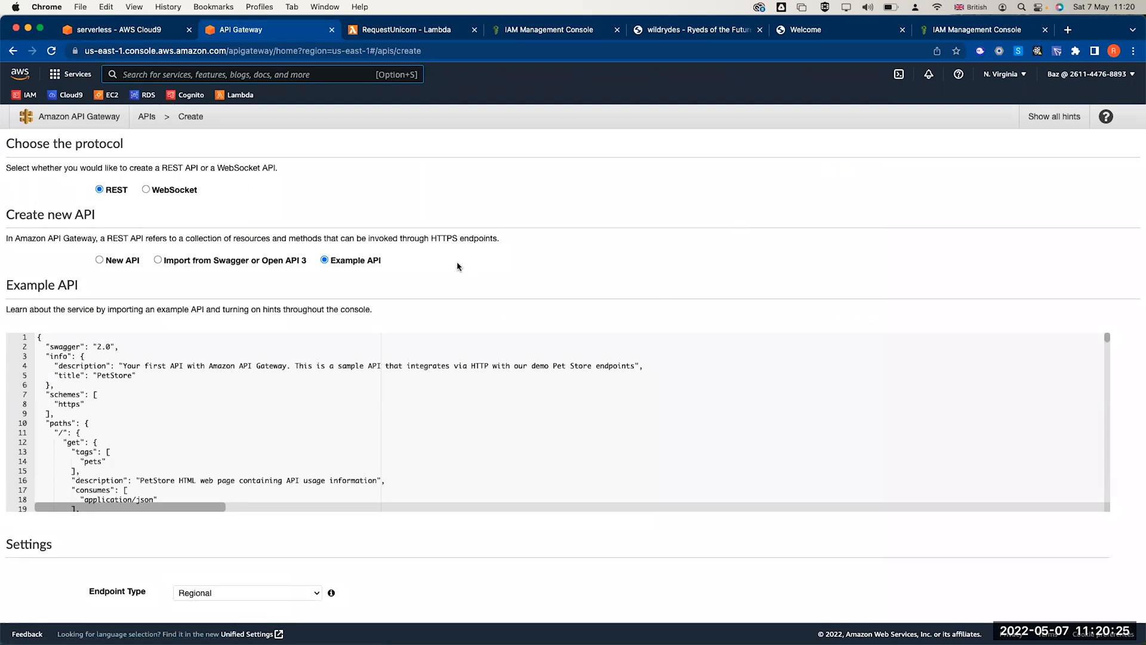
{"action": "left_click", "coordinate": [100, 259]}
{"action": "left_click", "coordinate": [232, 343]}
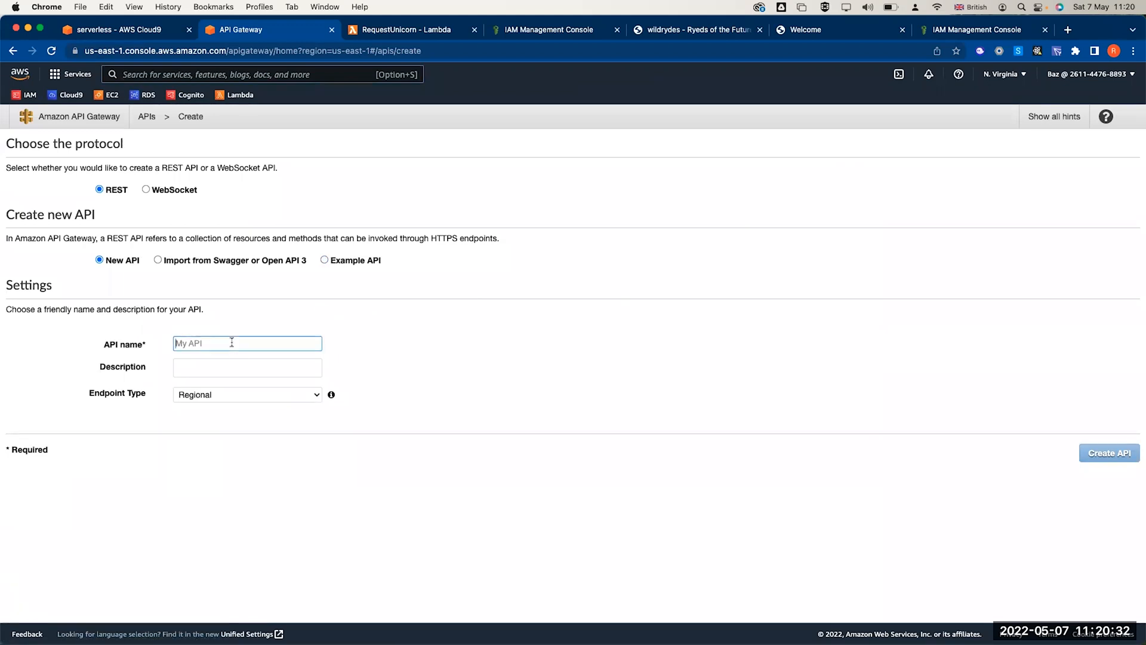
{"action": "type", "text": "Wi"}
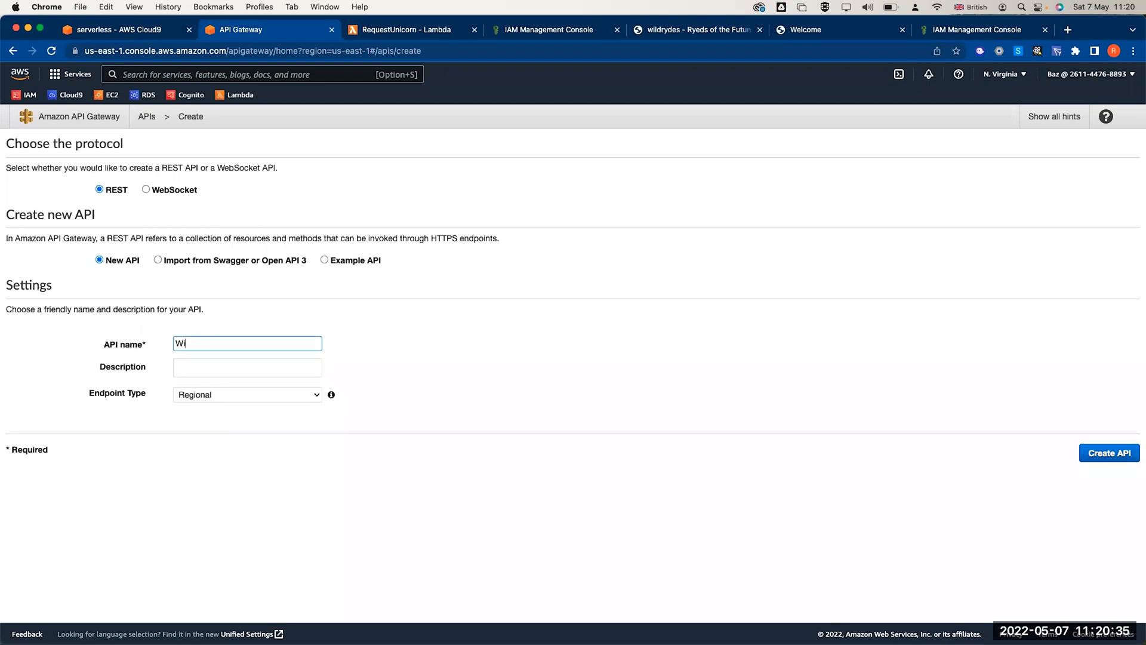
{"action": "type", "text": "ldyRydes"}
{"action": "left_click", "coordinate": [215, 397]}
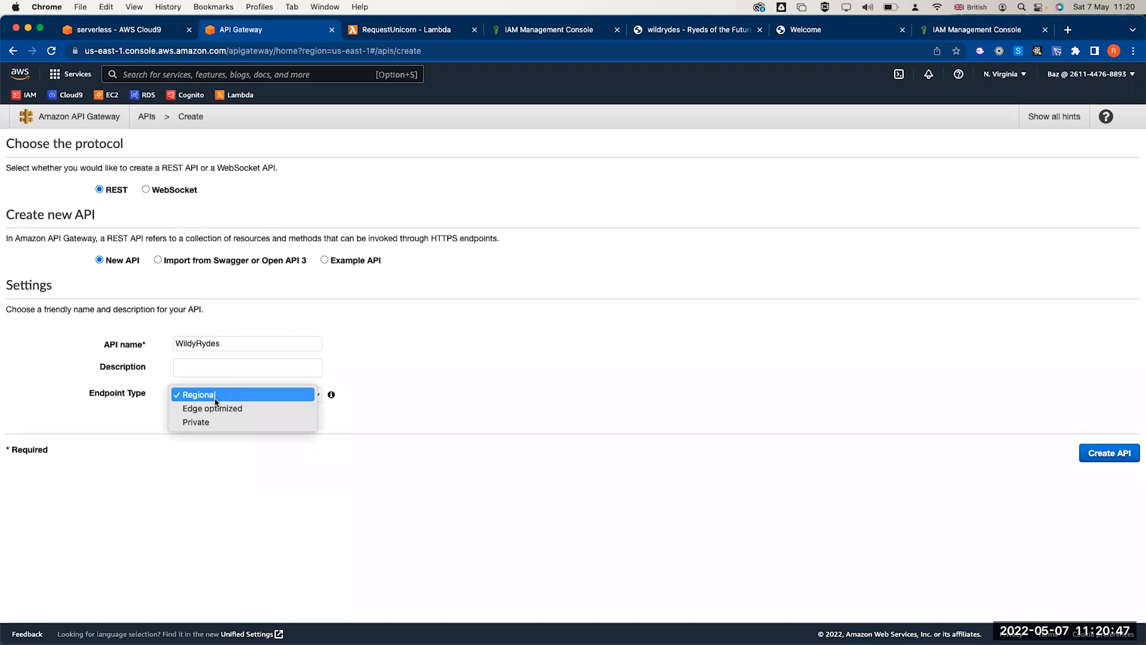
{"action": "left_click", "coordinate": [215, 399]}
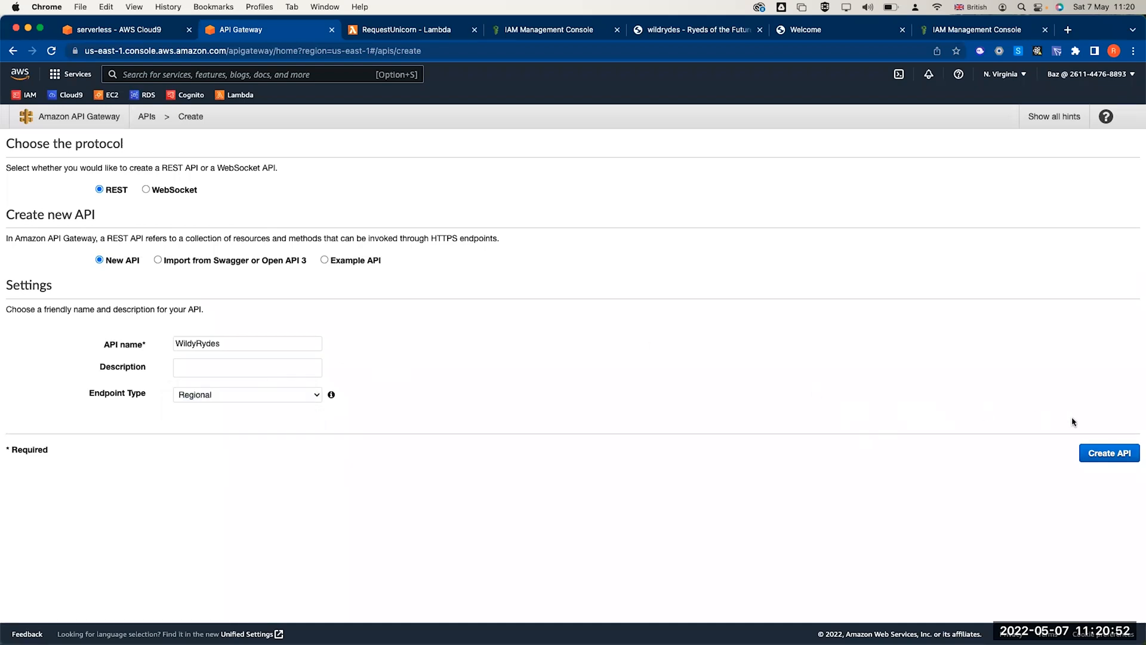
{"action": "left_click", "coordinate": [1109, 457]}
{"action": "left_click", "coordinate": [1100, 454]}
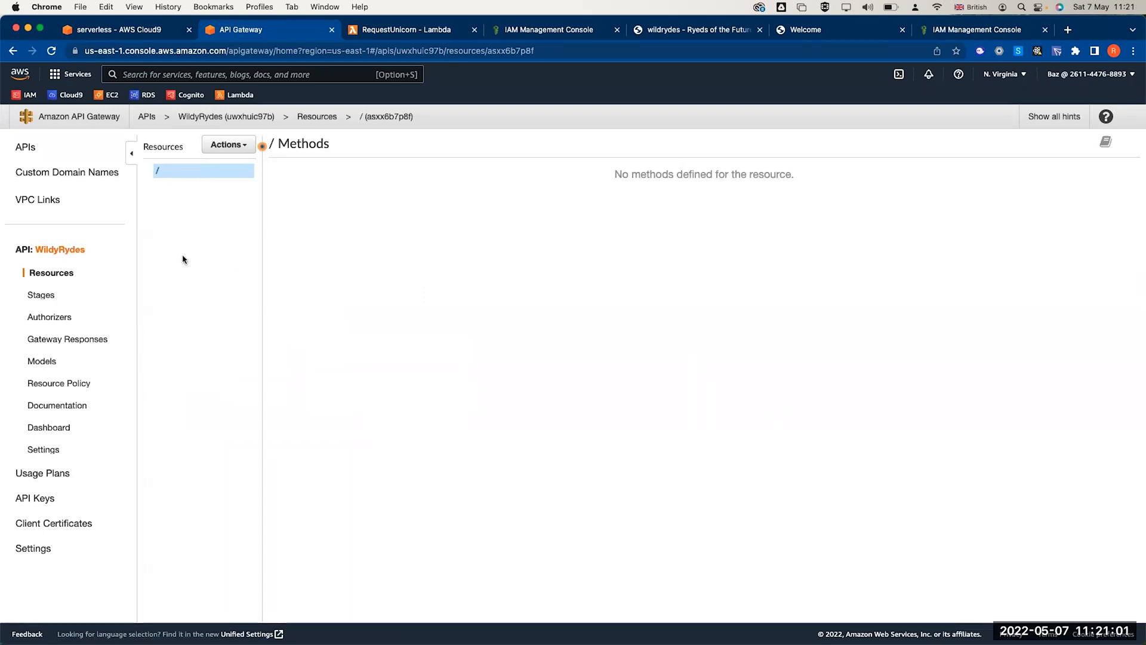
- Open the Actions menu for the WildyRydes API's root resource
{"action": "left_click", "coordinate": [226, 145]}
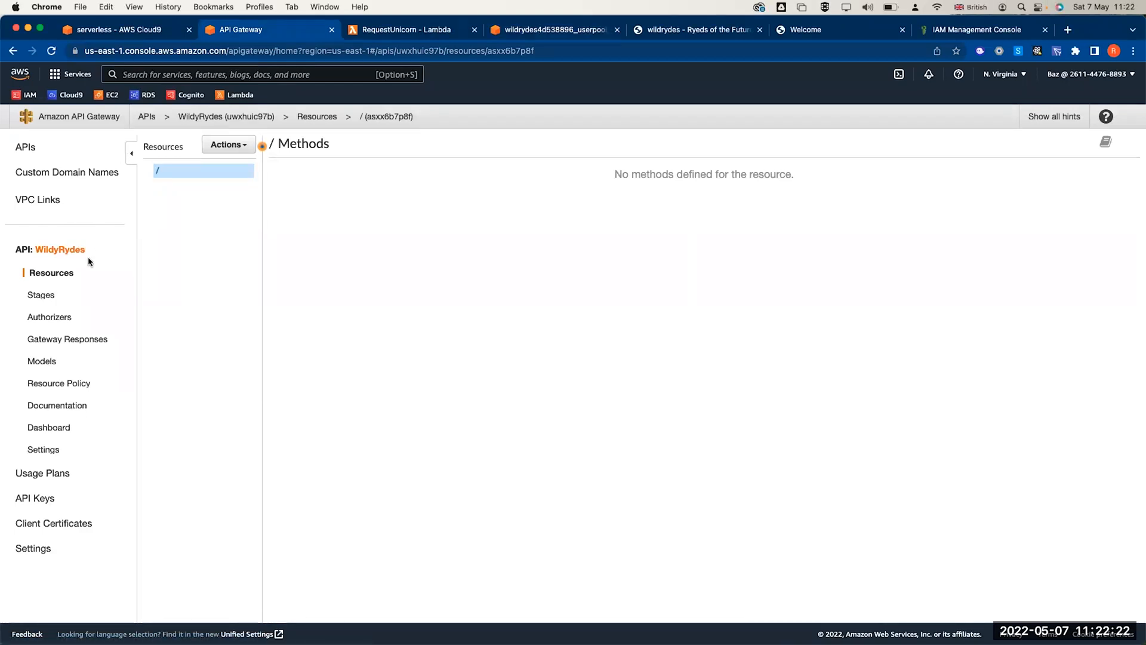
- Start a new authorizer on the API named 'WildRydes'
{"action": "left_click", "coordinate": [49, 321]}
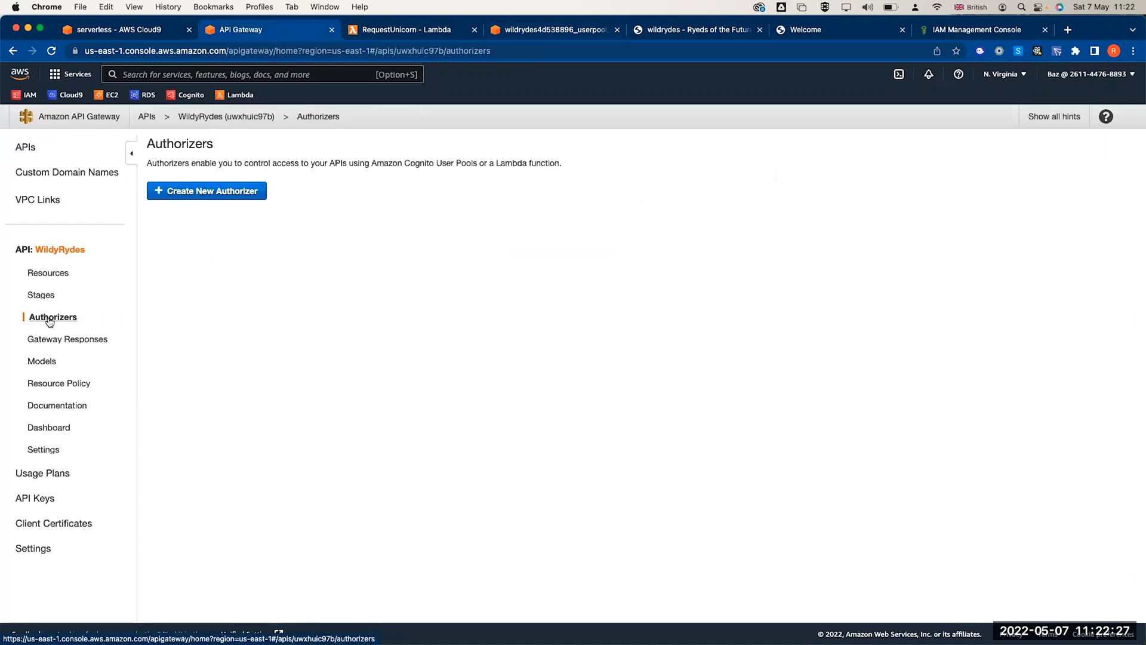
{"action": "left_click", "coordinate": [192, 195]}
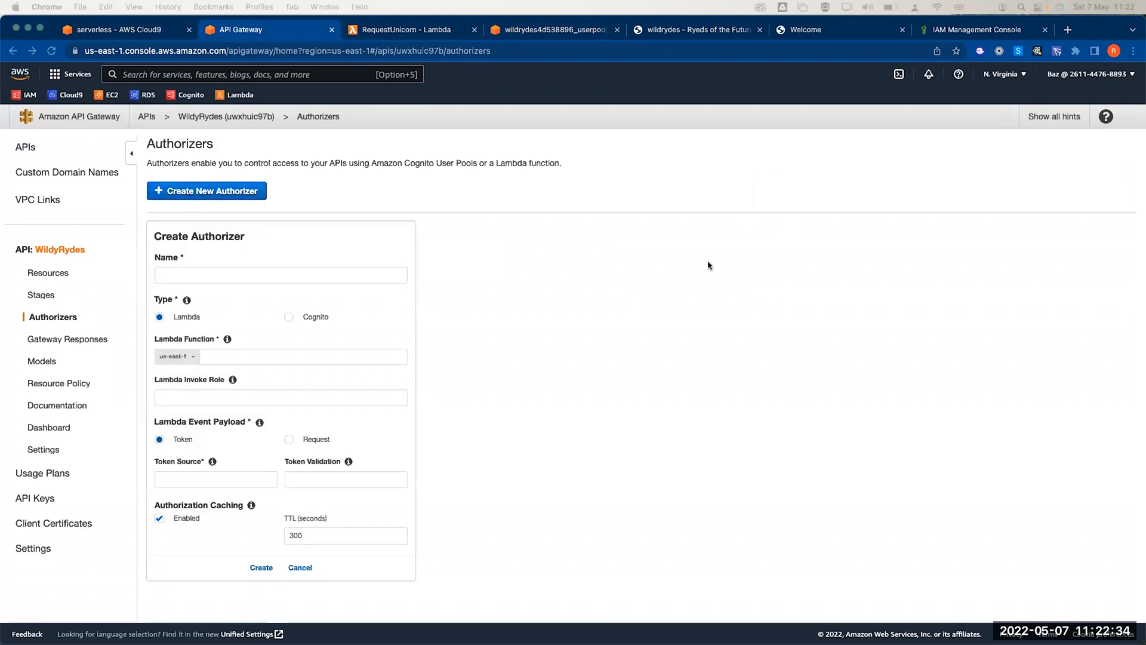
{"action": "left_click", "coordinate": [221, 276]}
{"action": "left_click", "coordinate": [221, 275]}
{"action": "type", "text": "WildRydes"}
{"action": "left_click", "coordinate": [508, 374]}
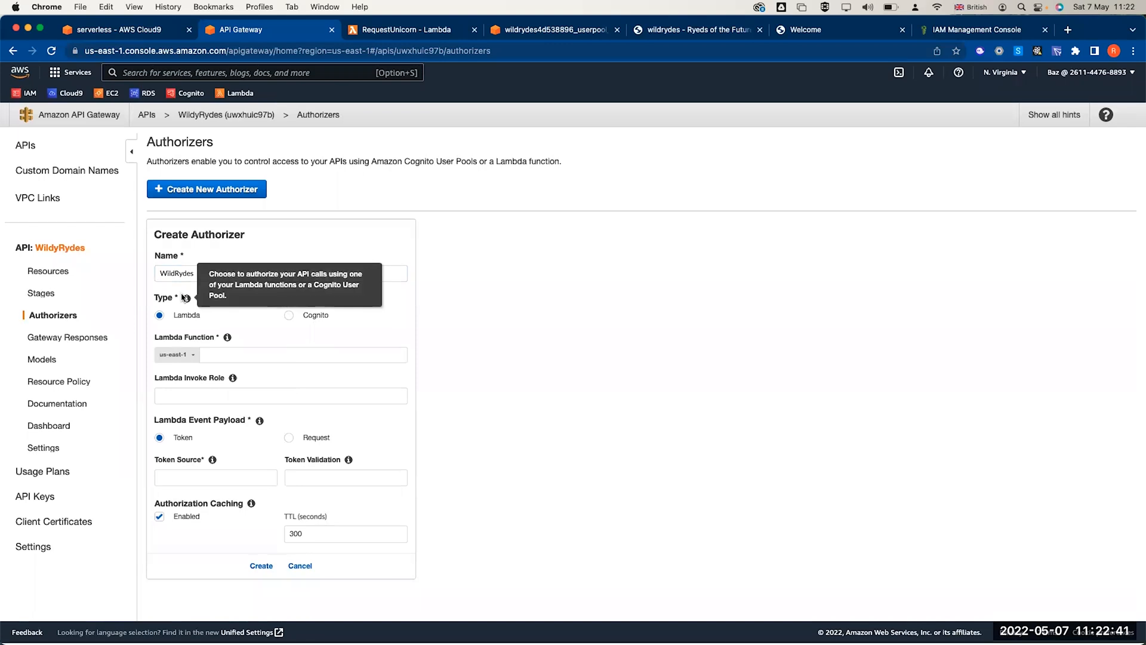
- Make it a Cognito authorizer with the wildrydes user pool and 'Authorization' token source, and create it
{"action": "left_click", "coordinate": [290, 317]}
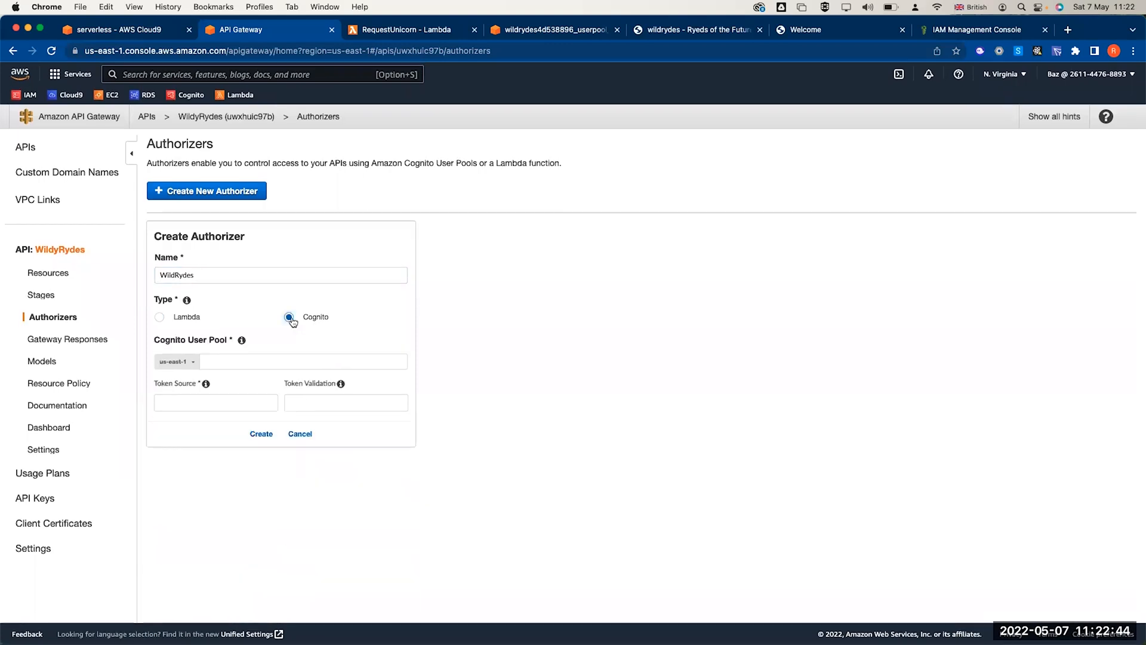
{"action": "left_click", "coordinate": [264, 360]}
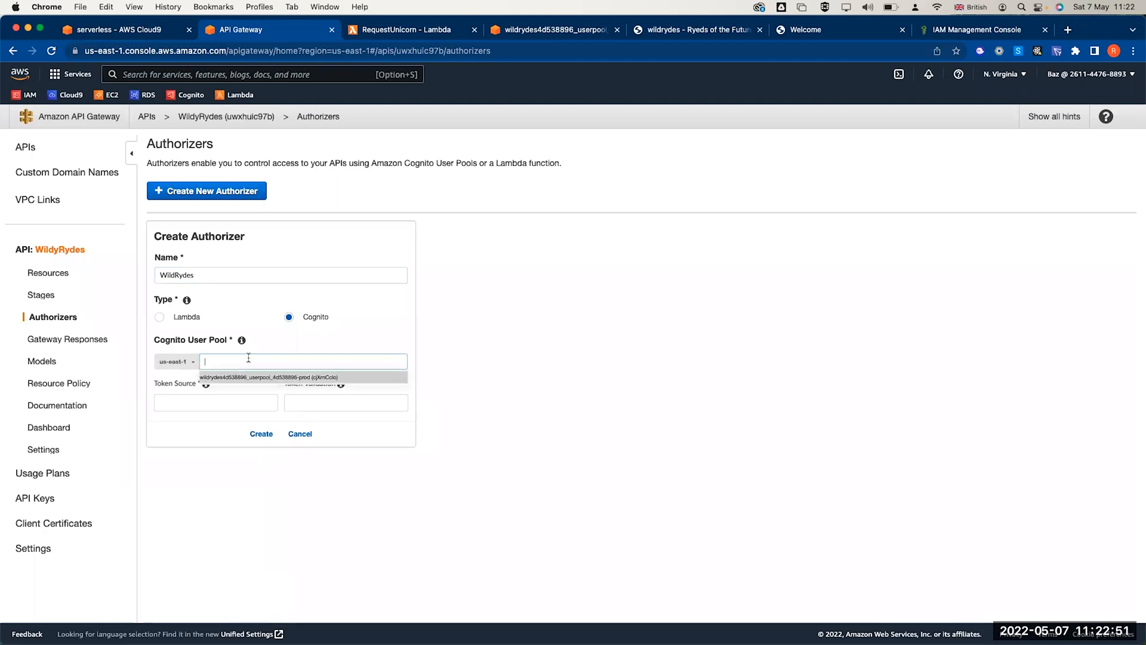
{"action": "left_click", "coordinate": [238, 376]}
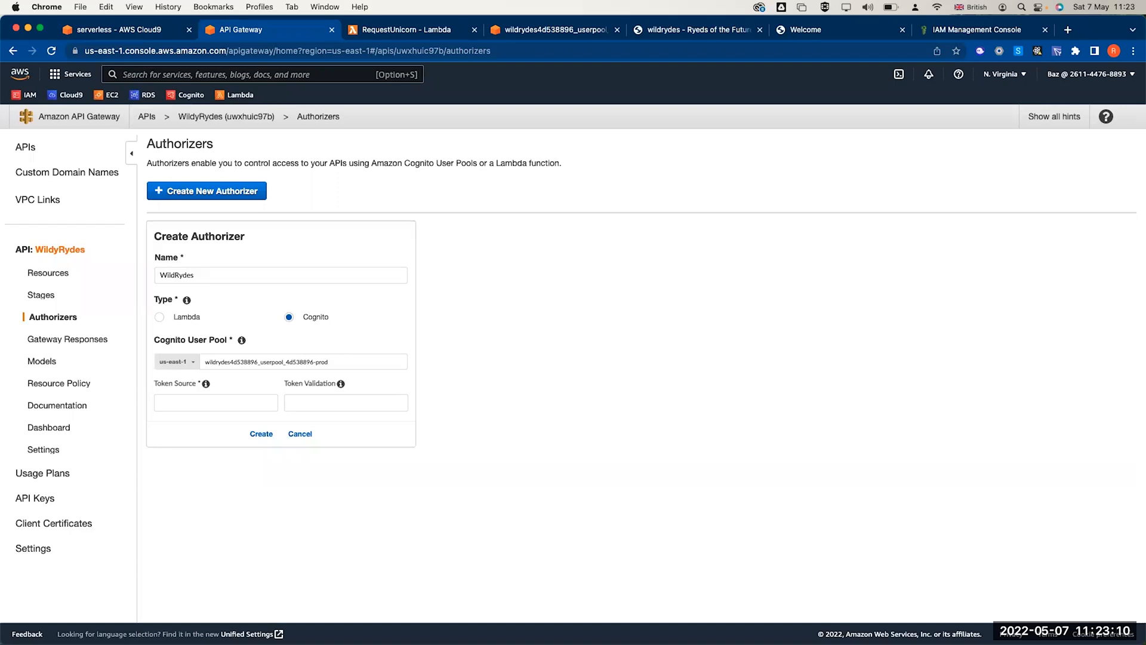
{"action": "left_click", "coordinate": [213, 405]}
{"action": "type", "text": "Authorization"}
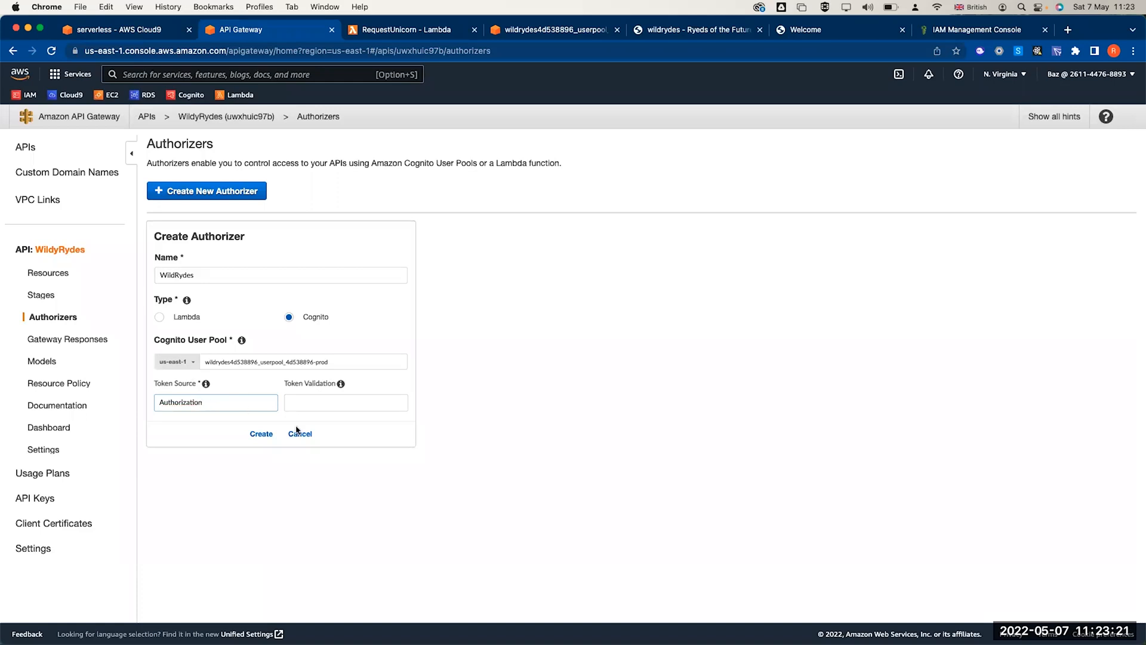
{"action": "left_click", "coordinate": [490, 388]}
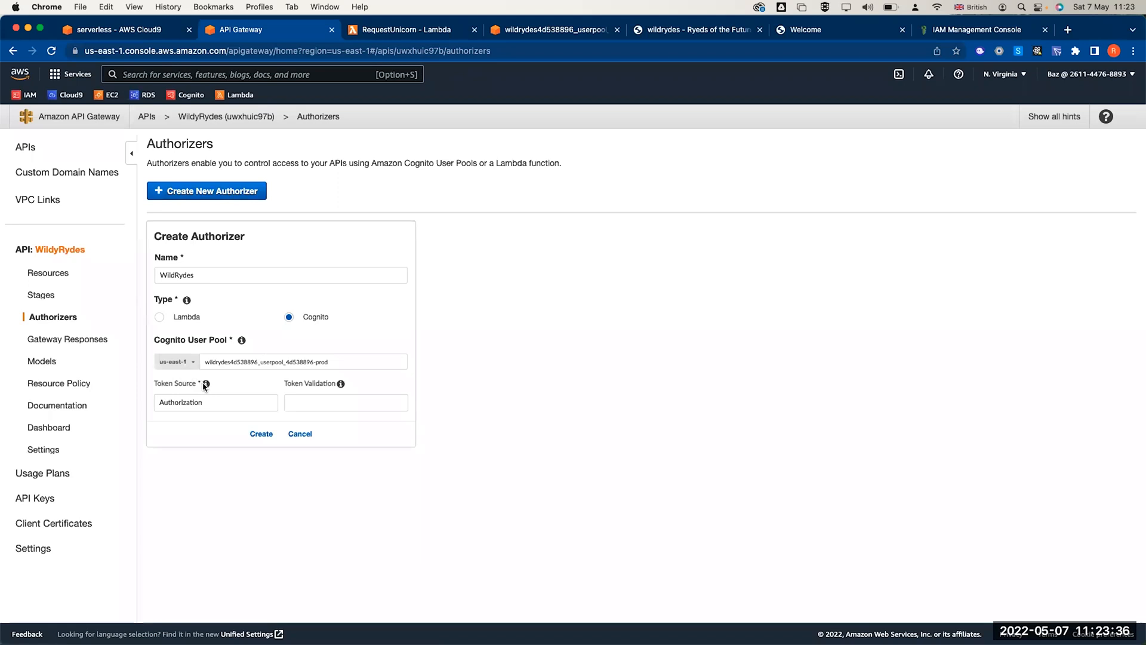
{"action": "mouse_move", "coordinate": [206, 383]}
{"action": "left_click", "coordinate": [261, 434]}
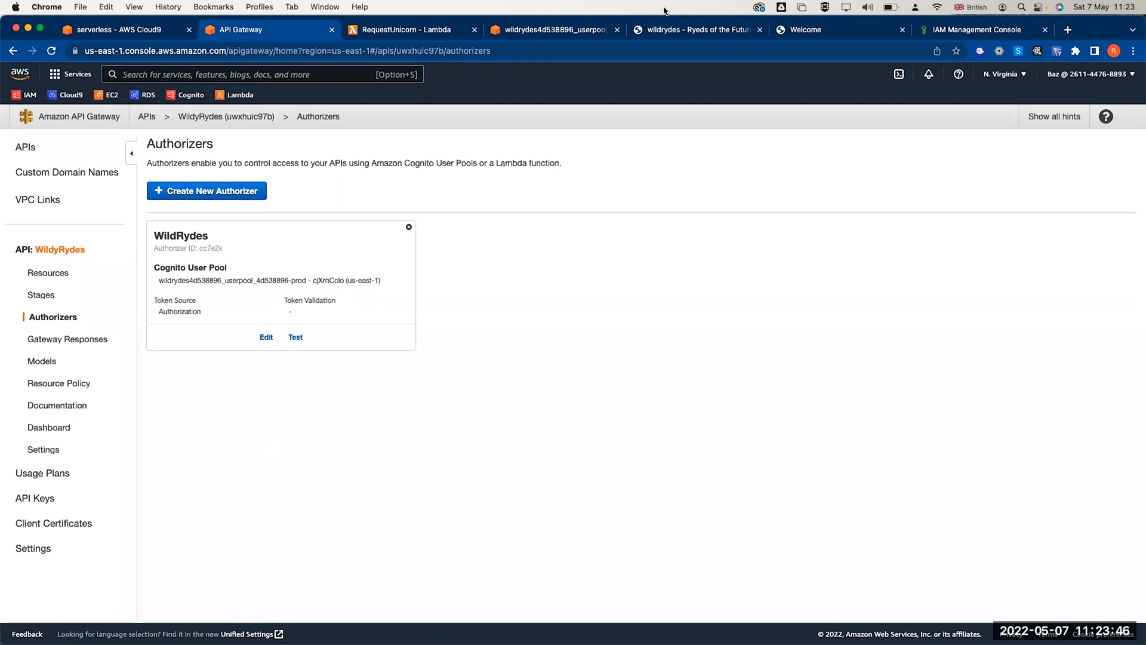
- Load the Wild Rydes /ride page and copy the signed-in user's auth token
{"action": "left_click", "coordinate": [671, 33]}
{"action": "left_click", "coordinate": [259, 51]}
{"action": "left_click", "coordinate": [259, 51]}
{"action": "key", "text": "shift+Left"}
{"action": "key", "text": "shift+Left"}
{"action": "key", "text": "shift+Left"}
{"action": "key", "text": "shift+Left"}
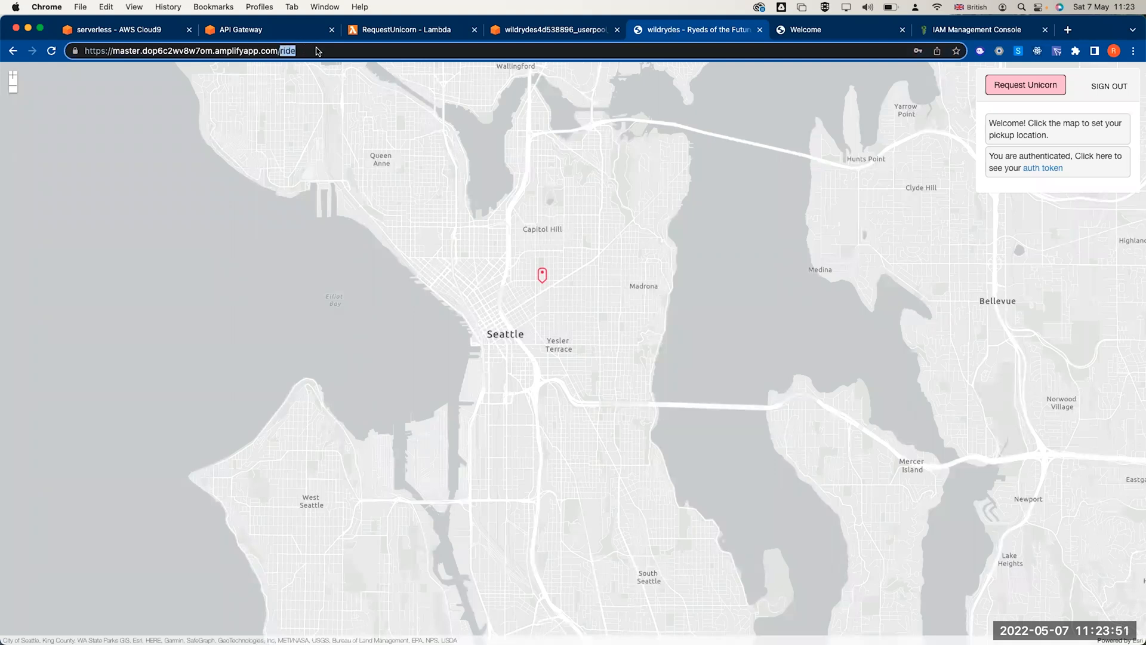
{"action": "key", "text": "BackSpace"}
{"action": "type", "text": "ride"}
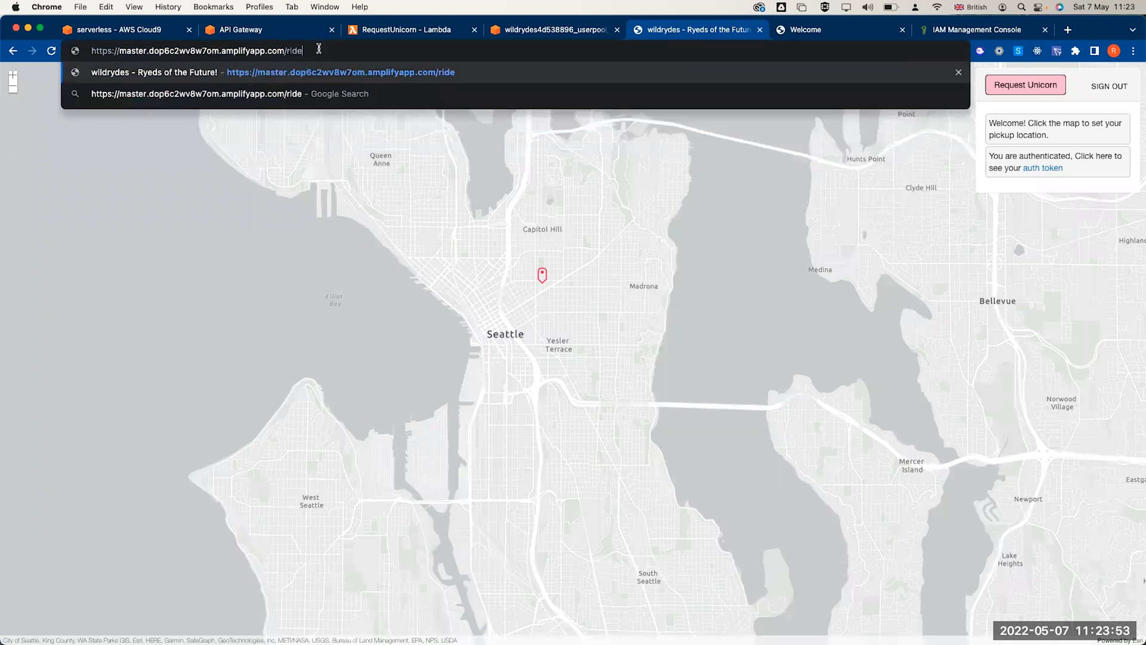
{"action": "key", "text": "Return"}
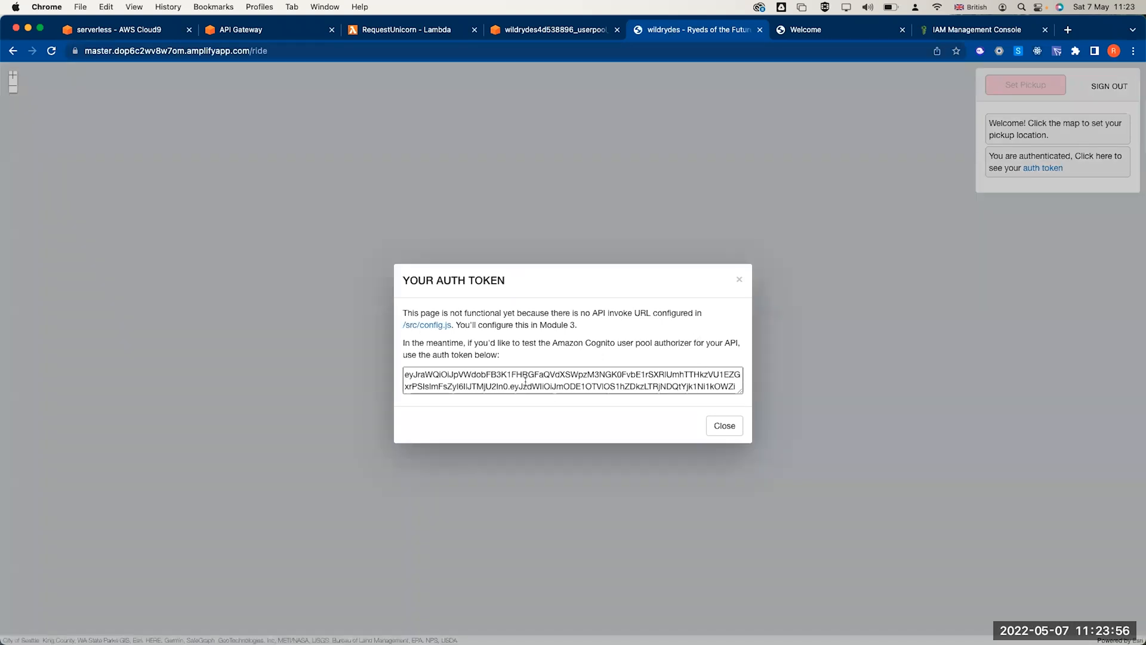
{"action": "left_click", "coordinate": [530, 382]}
{"action": "key", "text": "super+a"}
{"action": "key", "text": "super+c"}
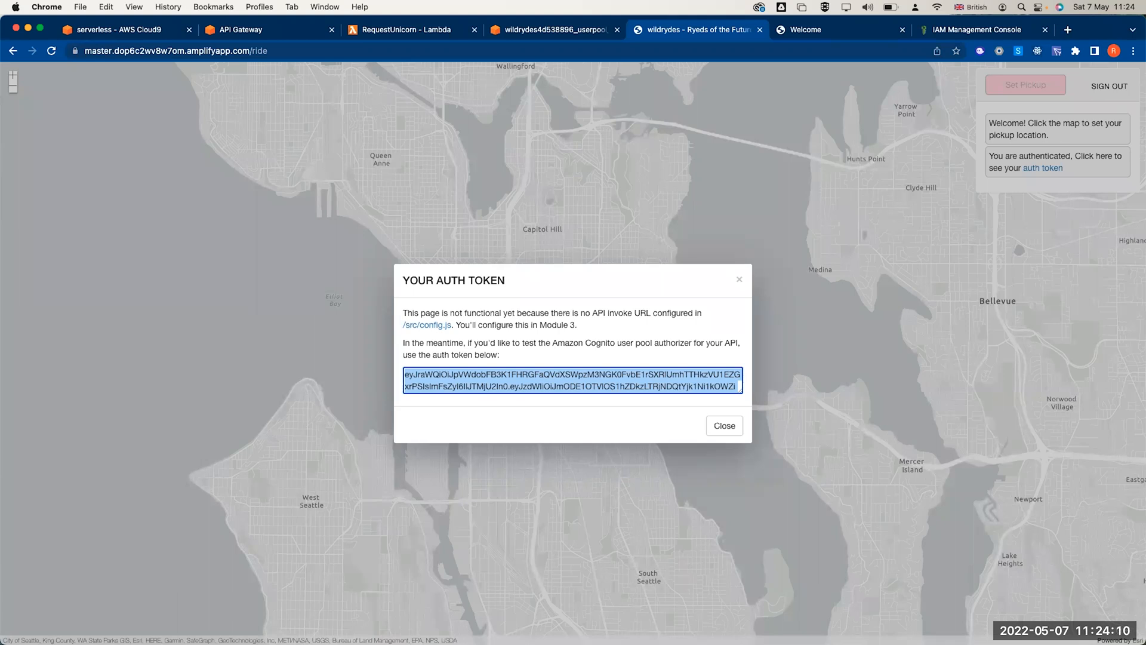
- Open the test dialog for the WildRydes authorizer in API Gateway
{"action": "left_click", "coordinate": [523, 33]}
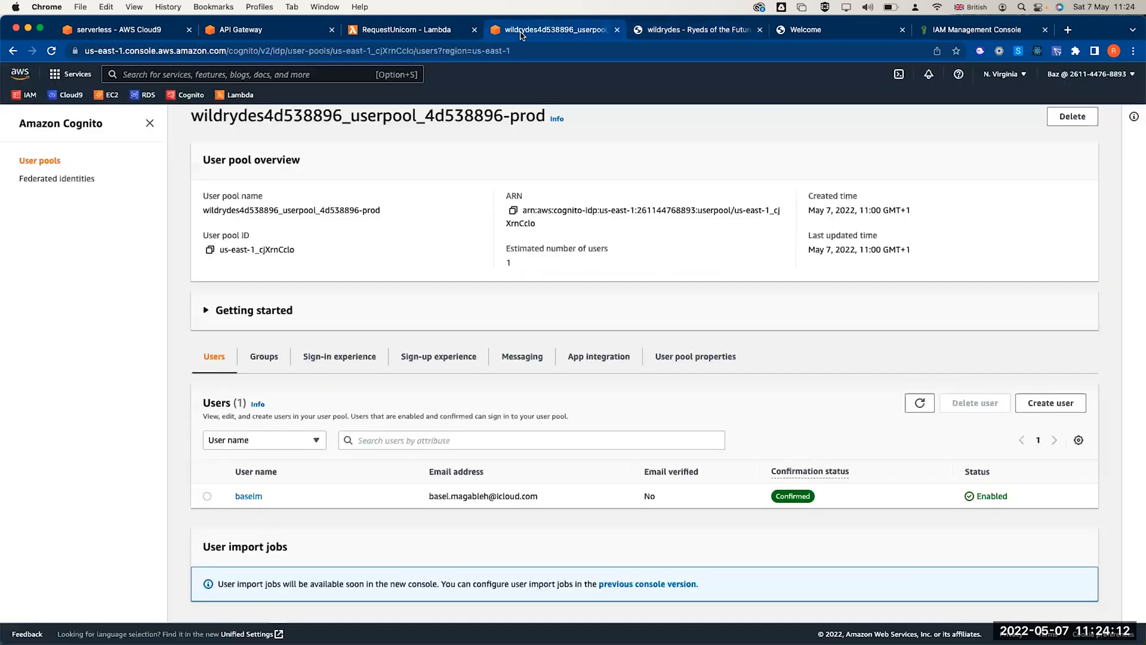
{"action": "left_click", "coordinate": [384, 31]}
{"action": "left_click", "coordinate": [278, 31]}
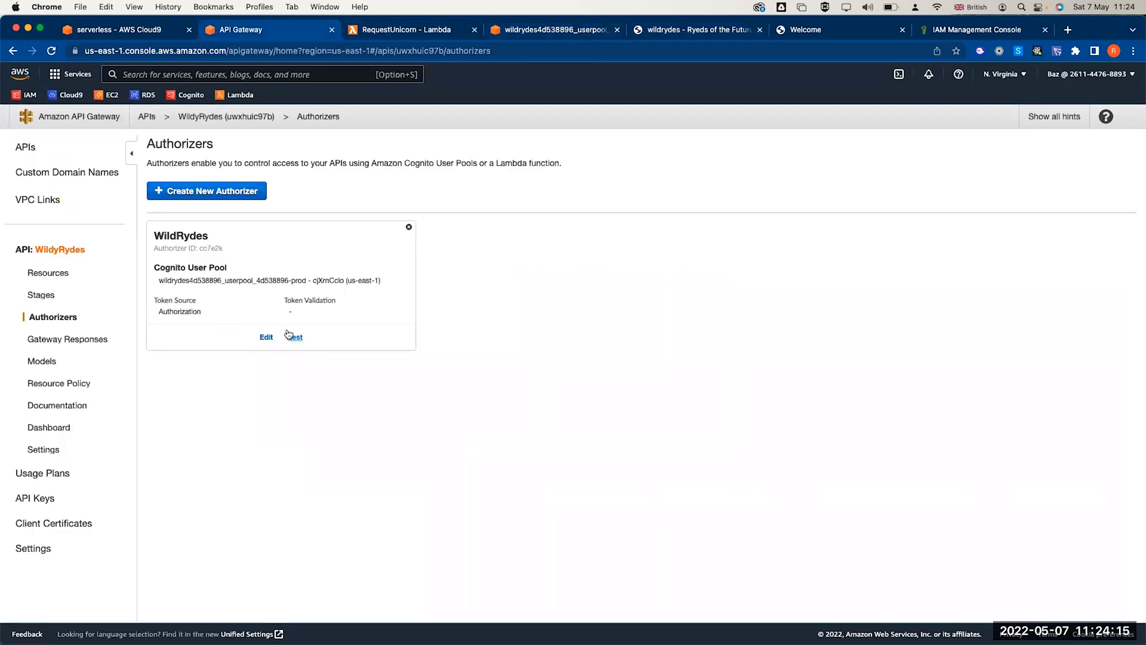
{"action": "left_click", "coordinate": [295, 337]}
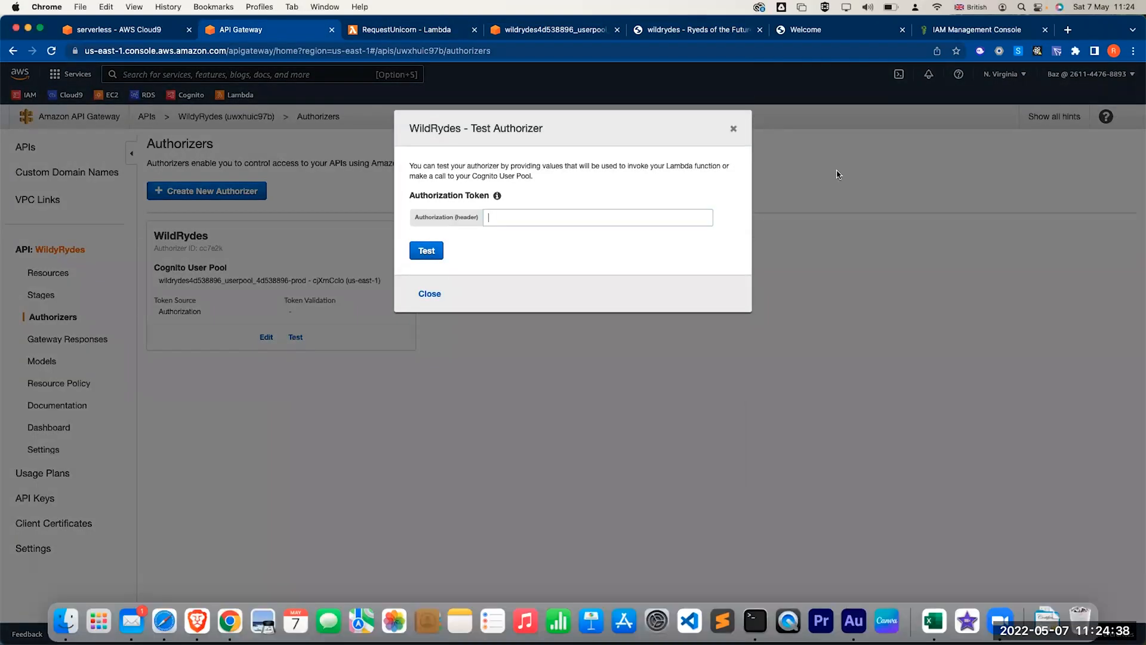
{"action": "left_click", "coordinate": [509, 217]}
- Recopy the auth token from Wild Rydes and paste it into the authorizer's test token field
{"action": "left_click", "coordinate": [666, 30]}
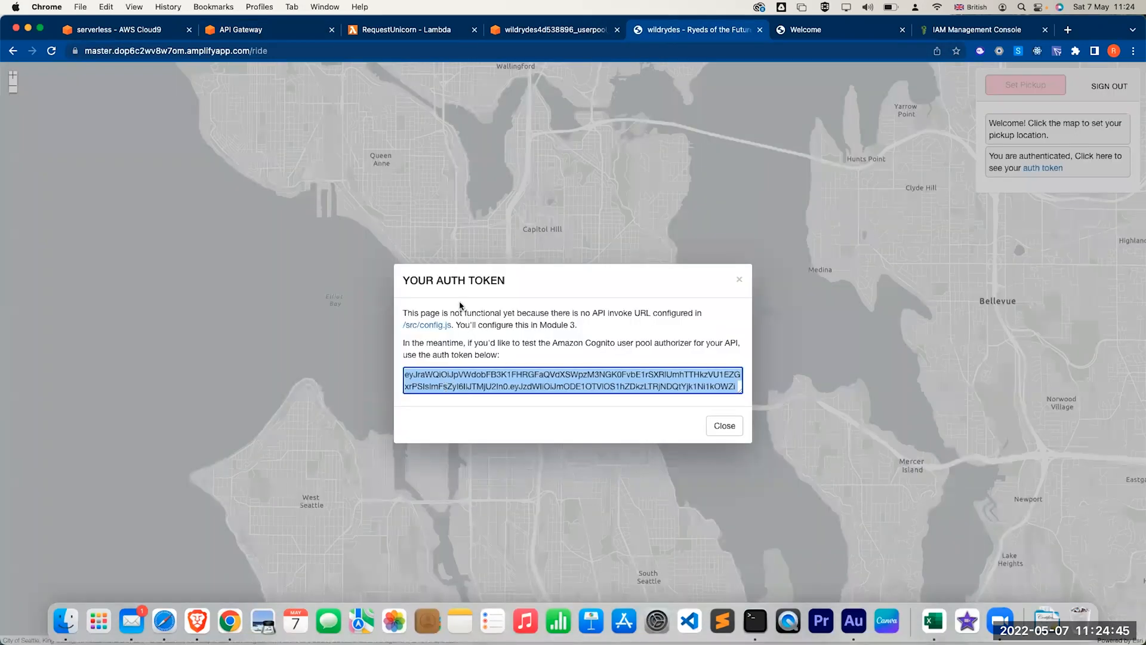
{"action": "left_click", "coordinate": [455, 378]}
{"action": "key", "text": "super+Tab"}
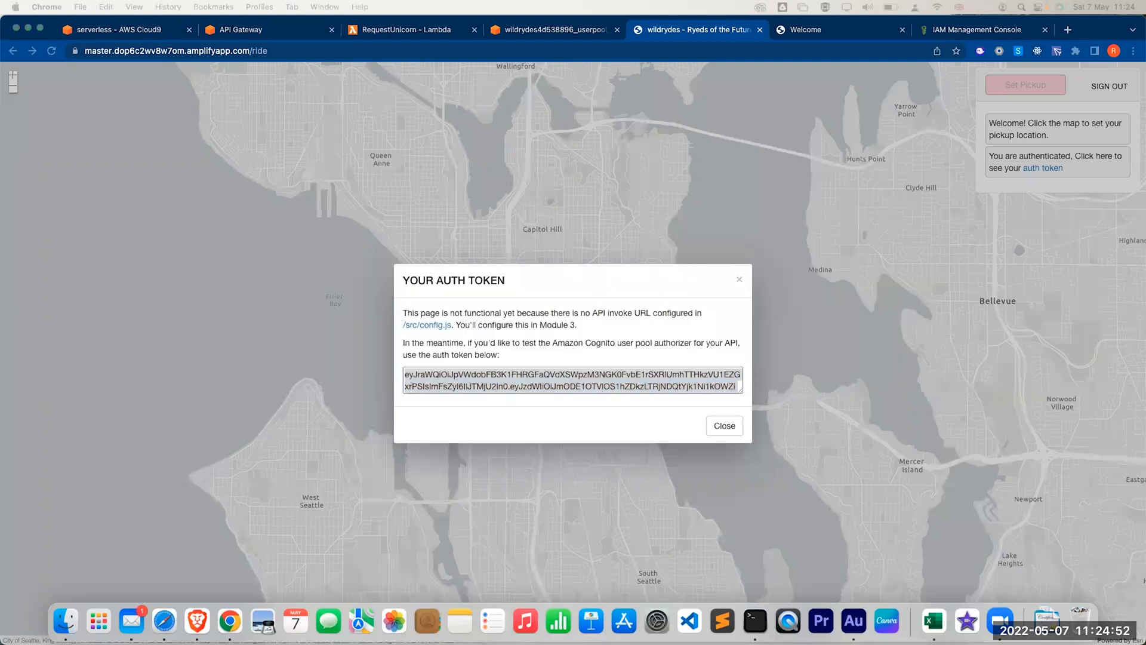
{"action": "left_click", "coordinate": [584, 381]}
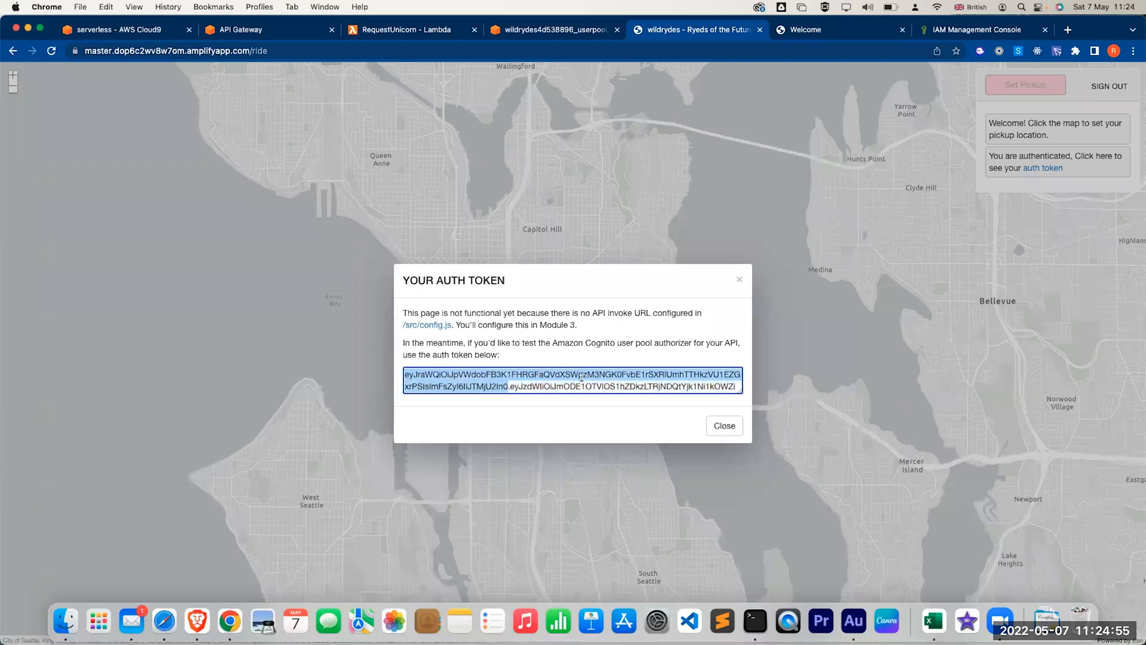
{"action": "left_click", "coordinate": [263, 37]}
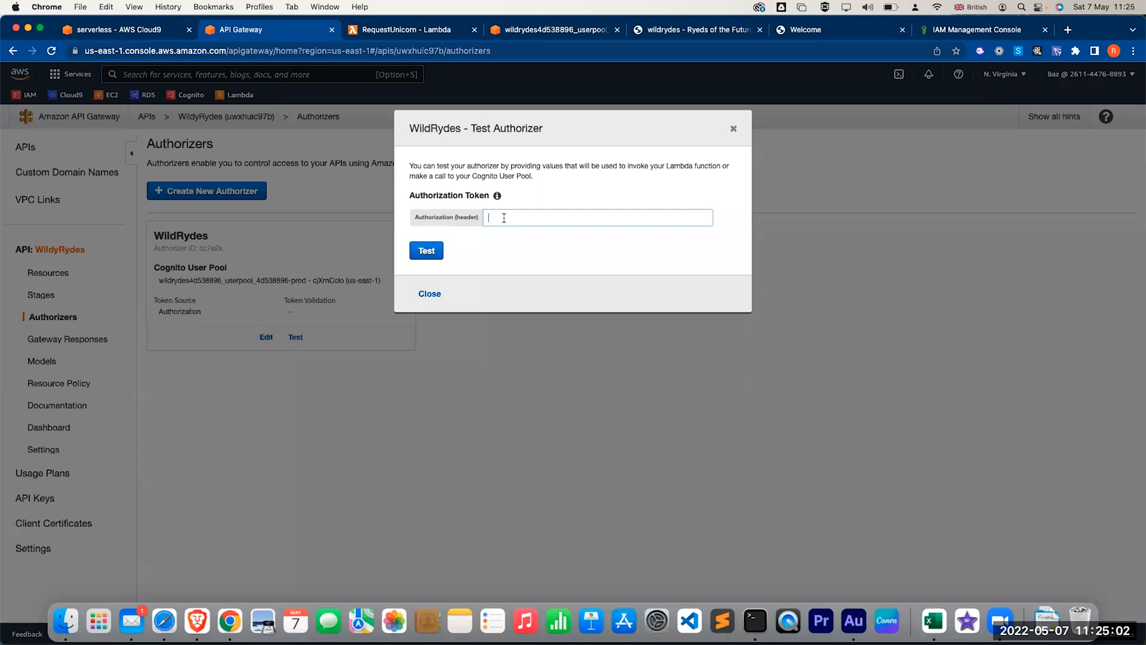
{"action": "key", "text": "super+v"}
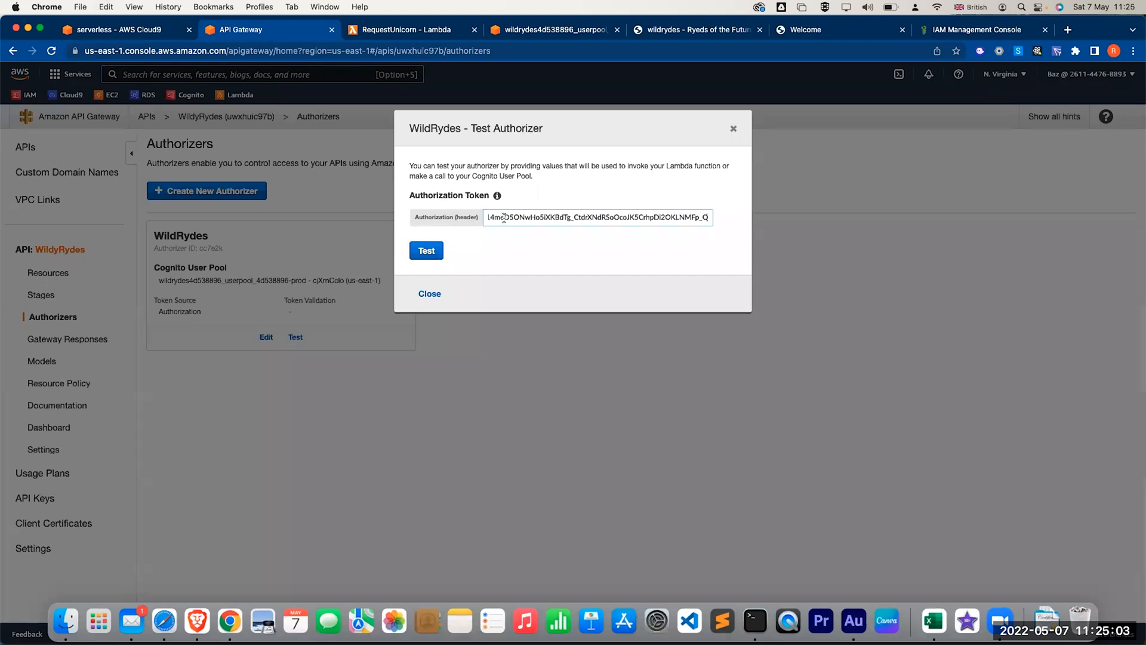
- Run the authorizer test and highlight its Response Code 200 and latency results
{"action": "left_click", "coordinate": [432, 251]}
{"action": "scroll", "coordinate": [547, 392], "scroll_direction": "down", "scroll_amount": 2}
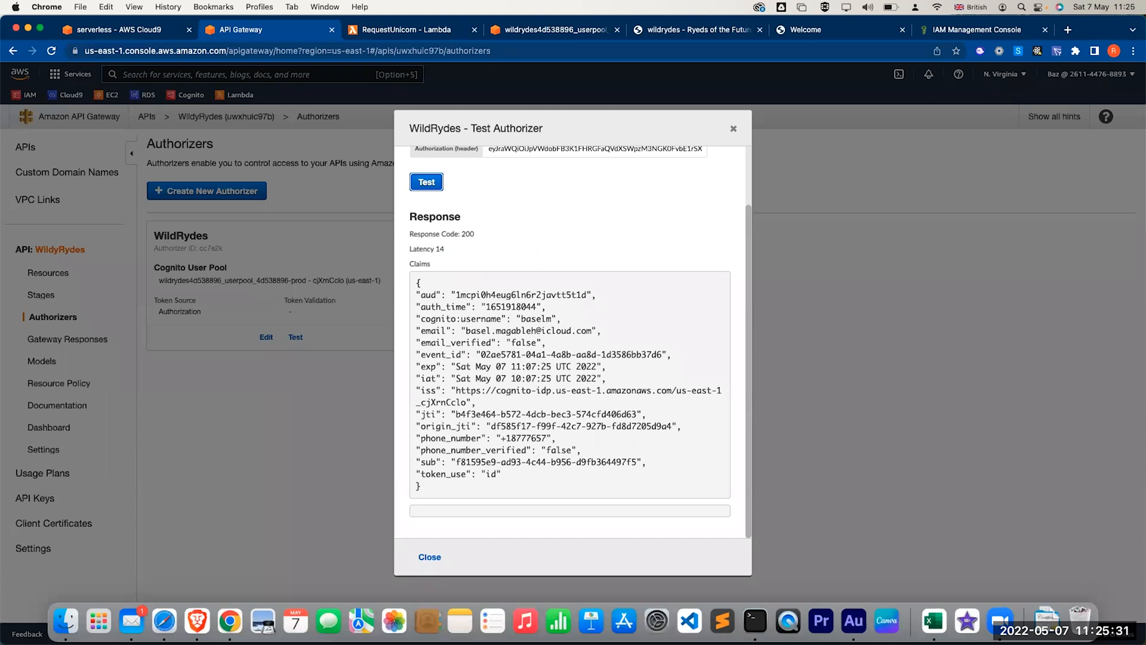
{"action": "triple_click", "coordinate": [467, 232]}
{"action": "left_click_drag", "start_coordinate": [410, 249], "coordinate": [448, 247]}
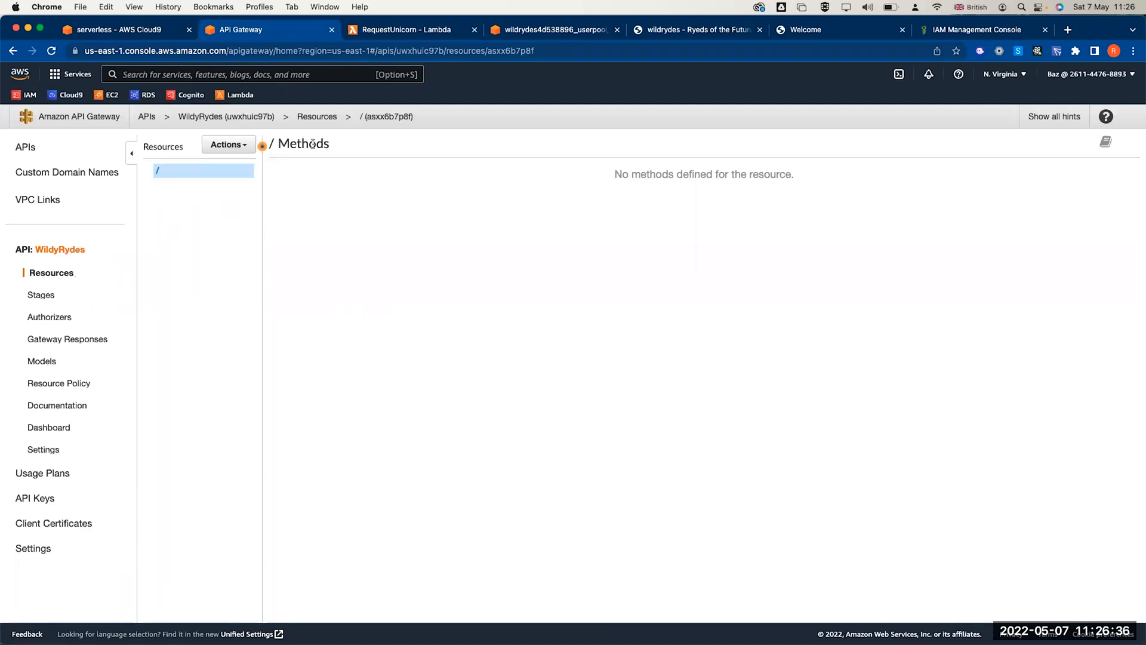
- Create a child resource named 'ride' at path /ride with API Gateway CORS enabled
{"action": "left_click", "coordinate": [233, 147]}
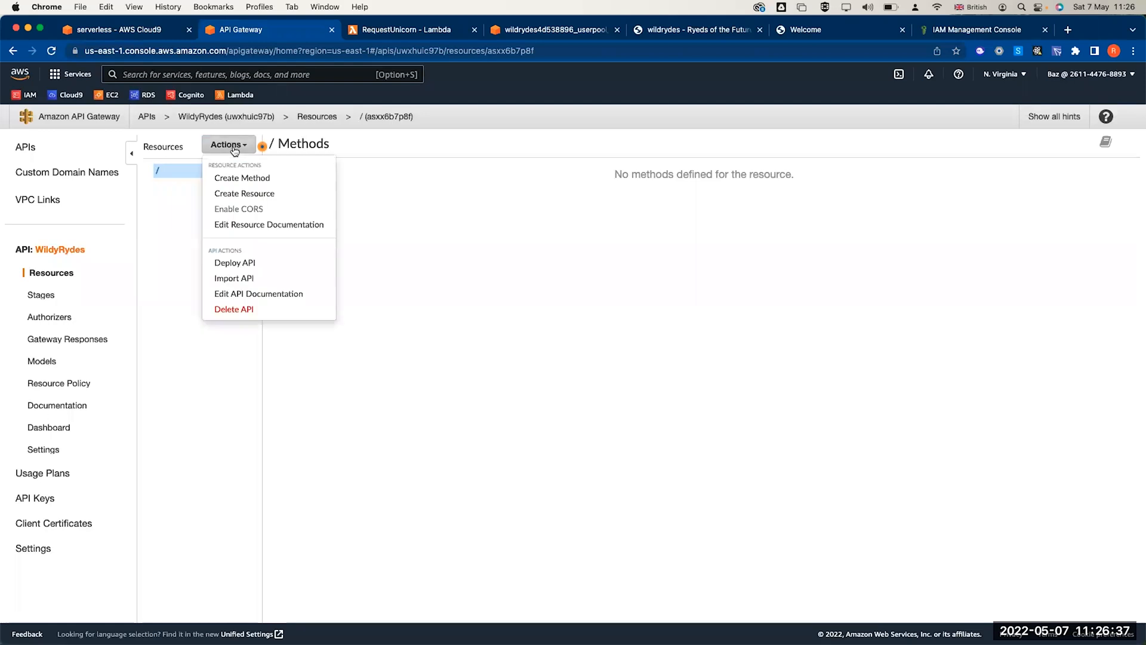
{"action": "left_click", "coordinate": [242, 192]}
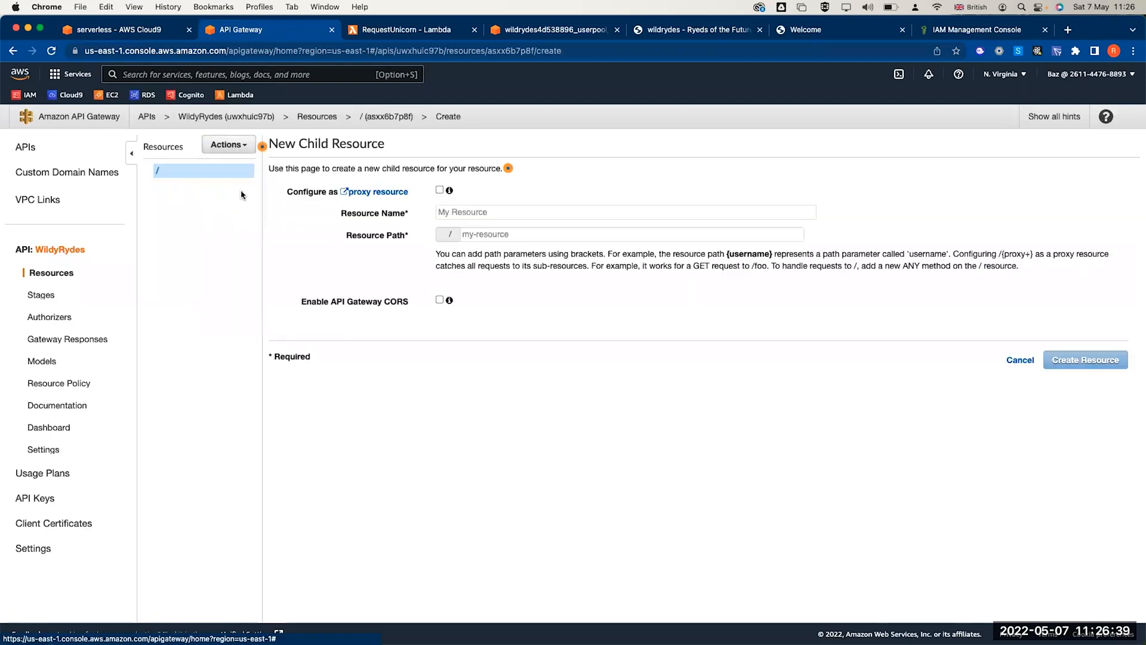
{"action": "left_click", "coordinate": [479, 215]}
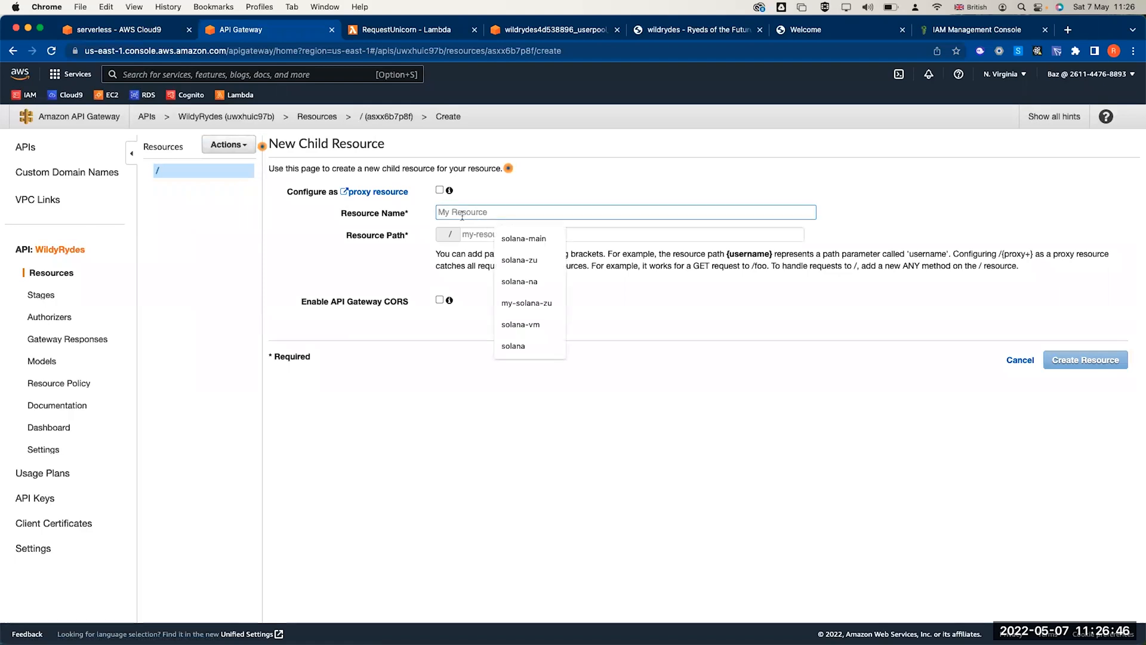
{"action": "key", "text": "Escape"}
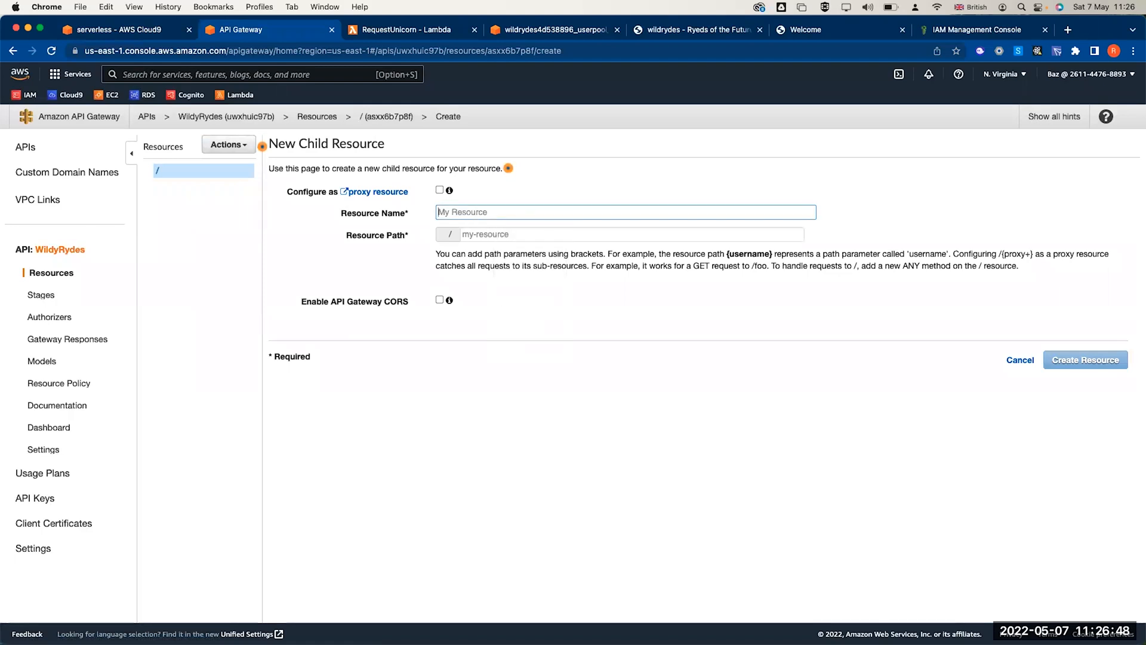
{"action": "type", "text": "ride"}
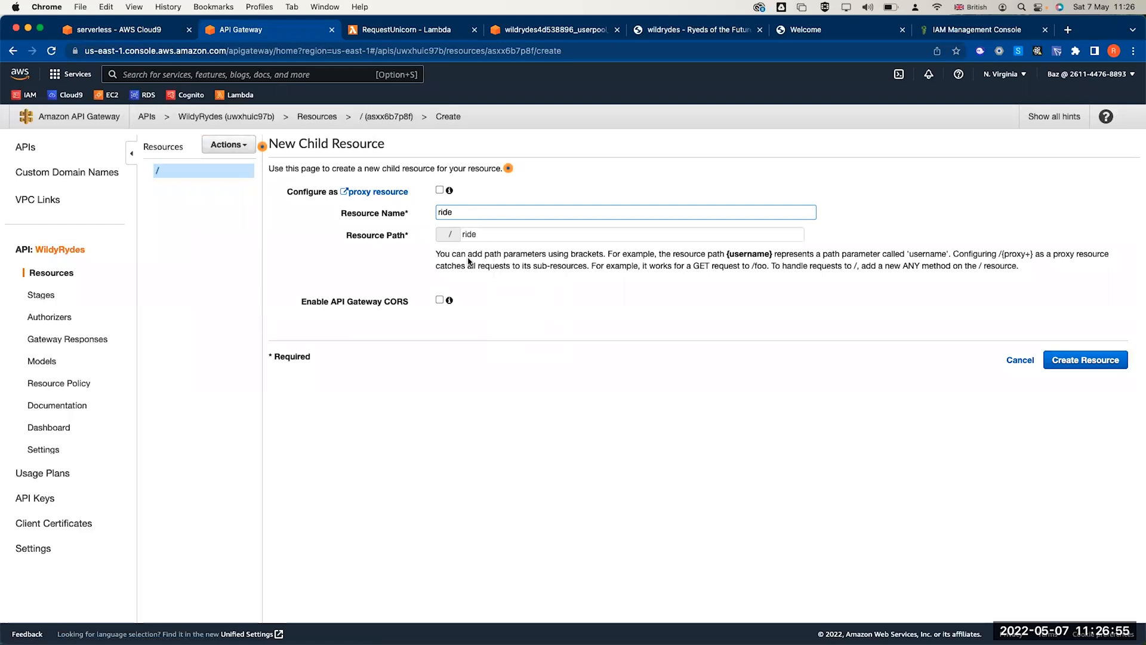
{"action": "left_click", "coordinate": [440, 300]}
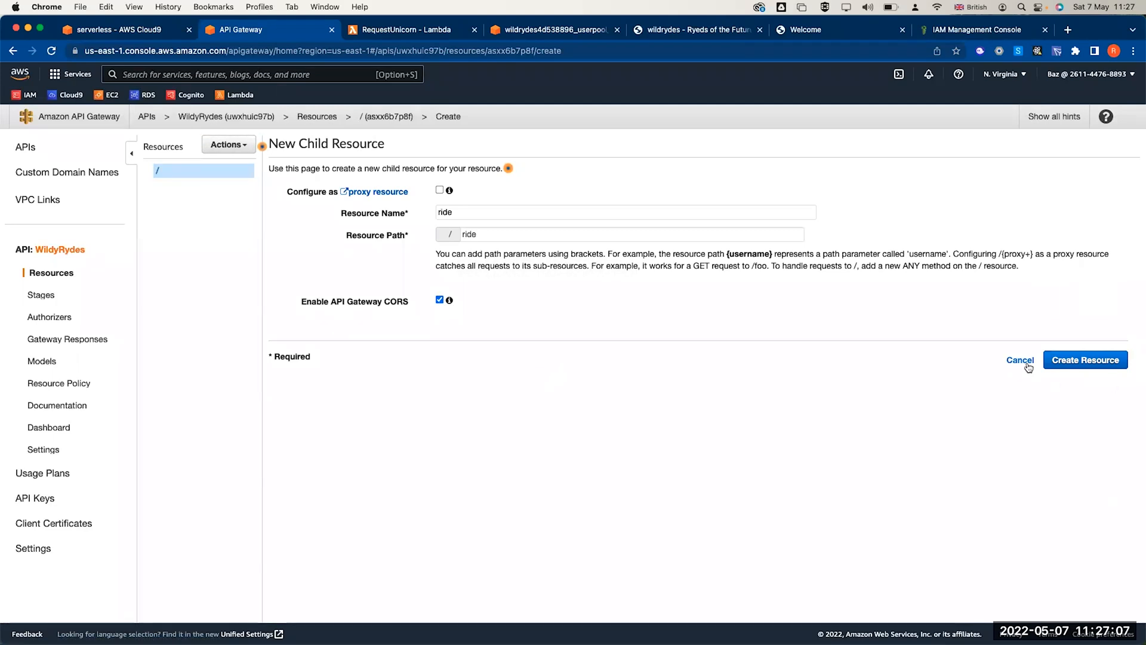
{"action": "left_click", "coordinate": [1055, 362]}
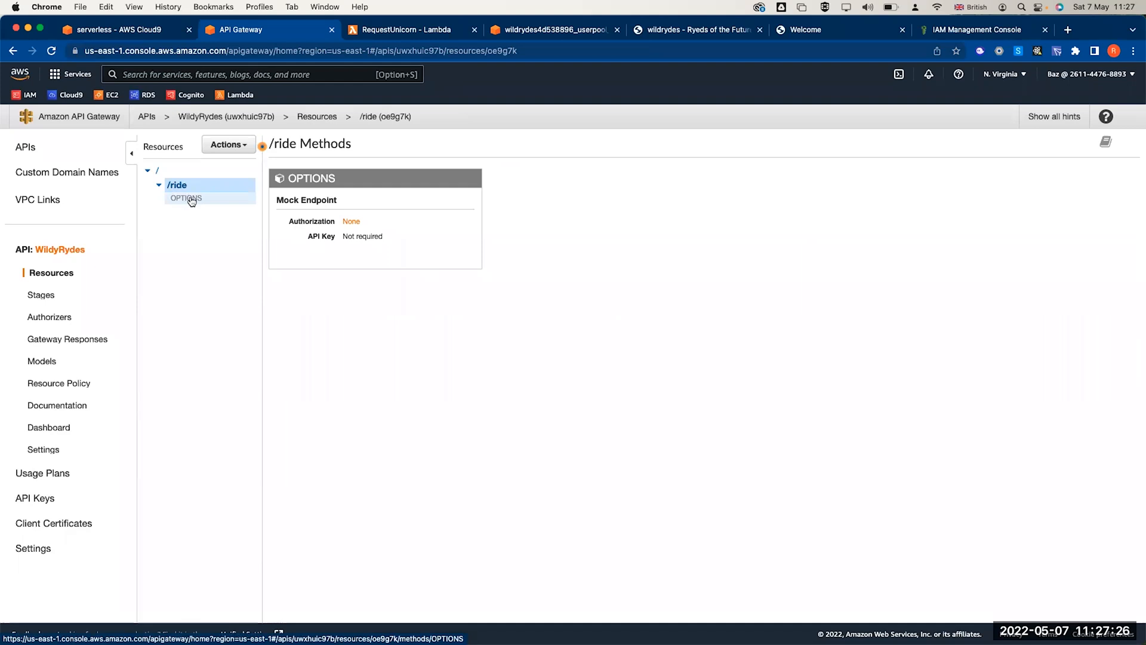
- Add a POST method to the /ride resource
{"action": "left_click", "coordinate": [190, 201]}
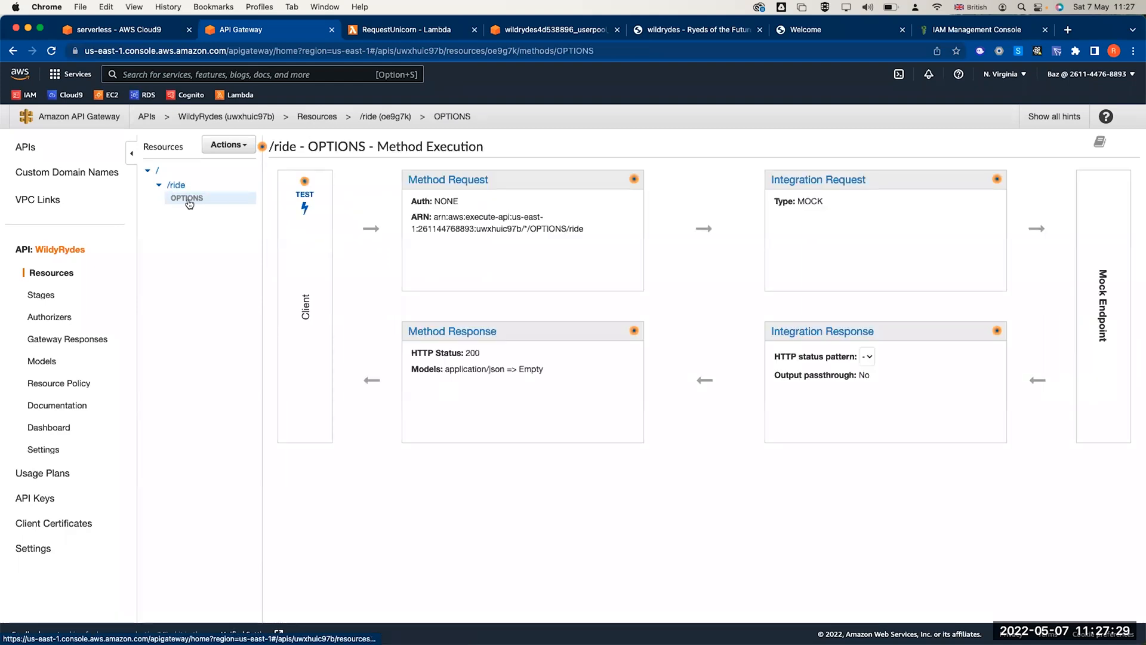
{"action": "left_click", "coordinate": [192, 186]}
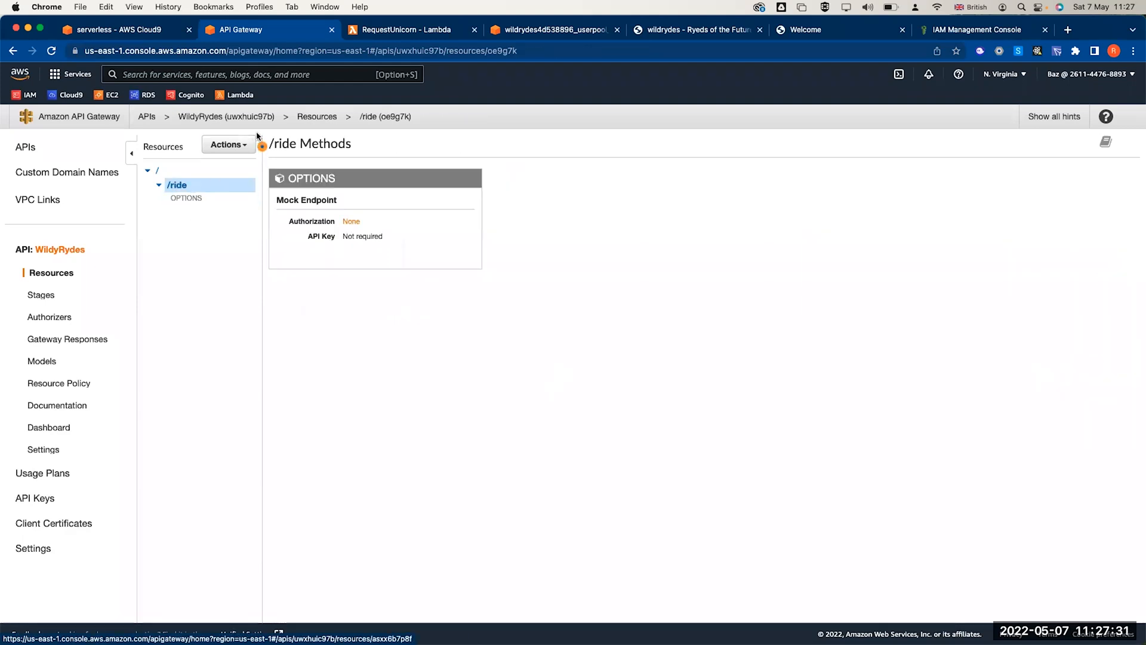
{"action": "left_click", "coordinate": [240, 145]}
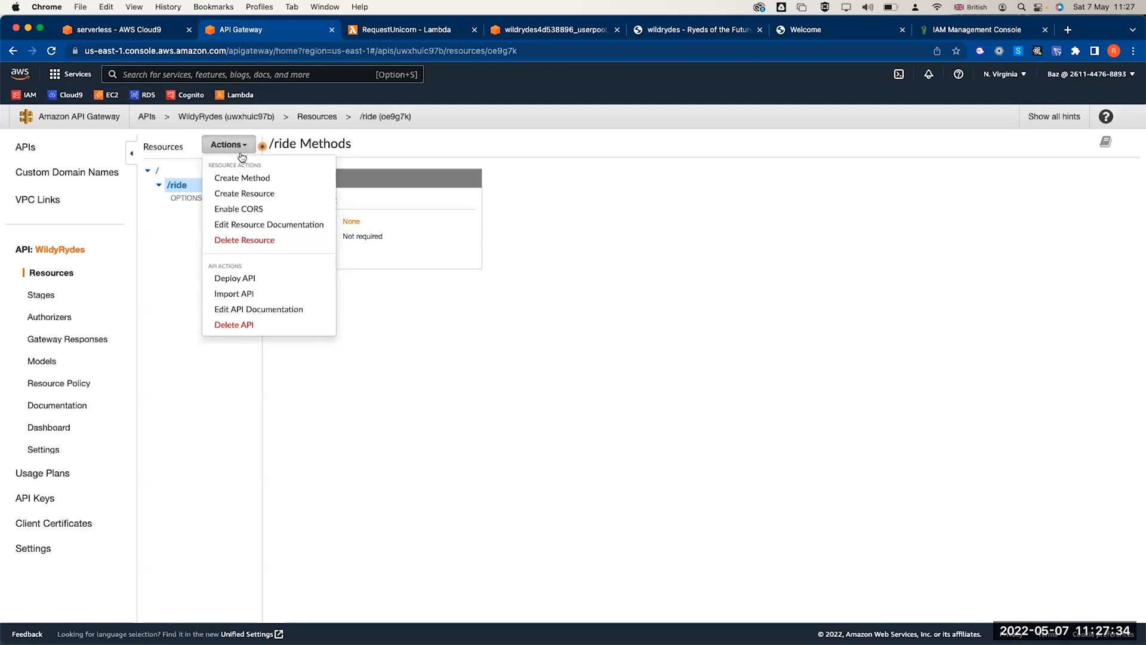
{"action": "left_click", "coordinate": [244, 178]}
{"action": "left_click", "coordinate": [208, 214]}
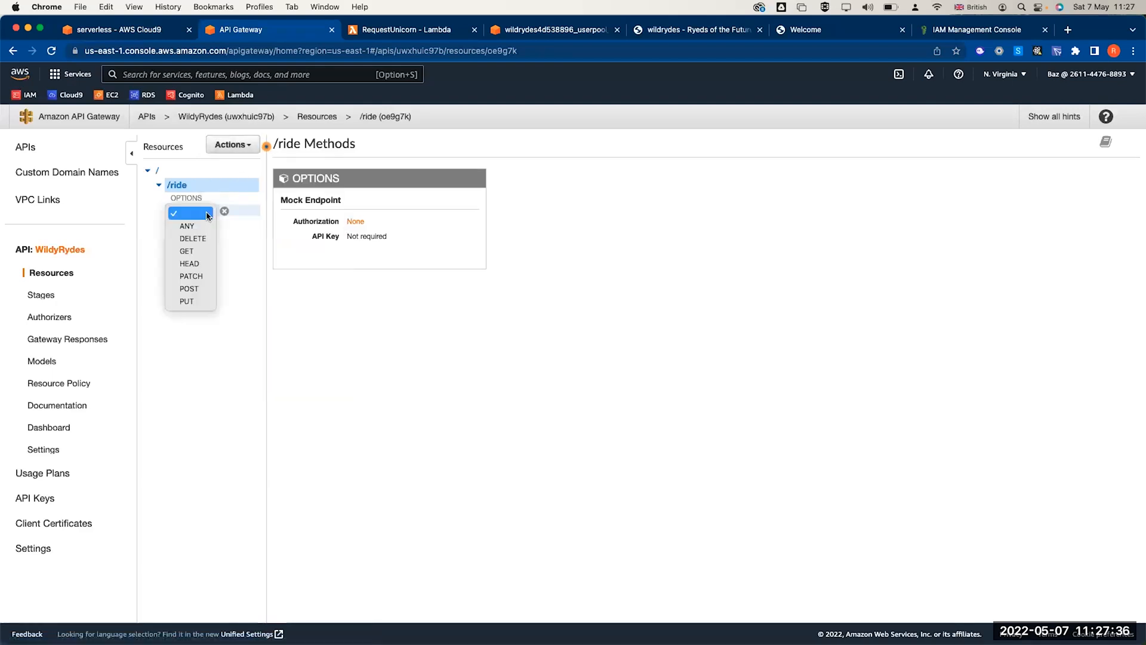
{"action": "left_click", "coordinate": [193, 289]}
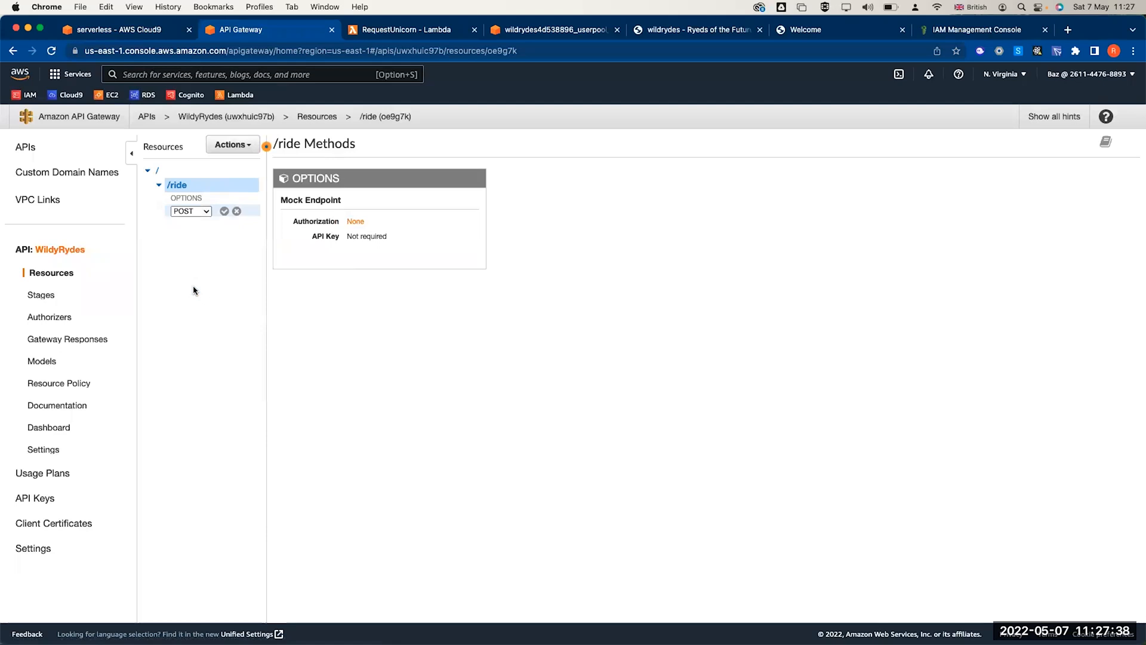
{"action": "left_click", "coordinate": [225, 212]}
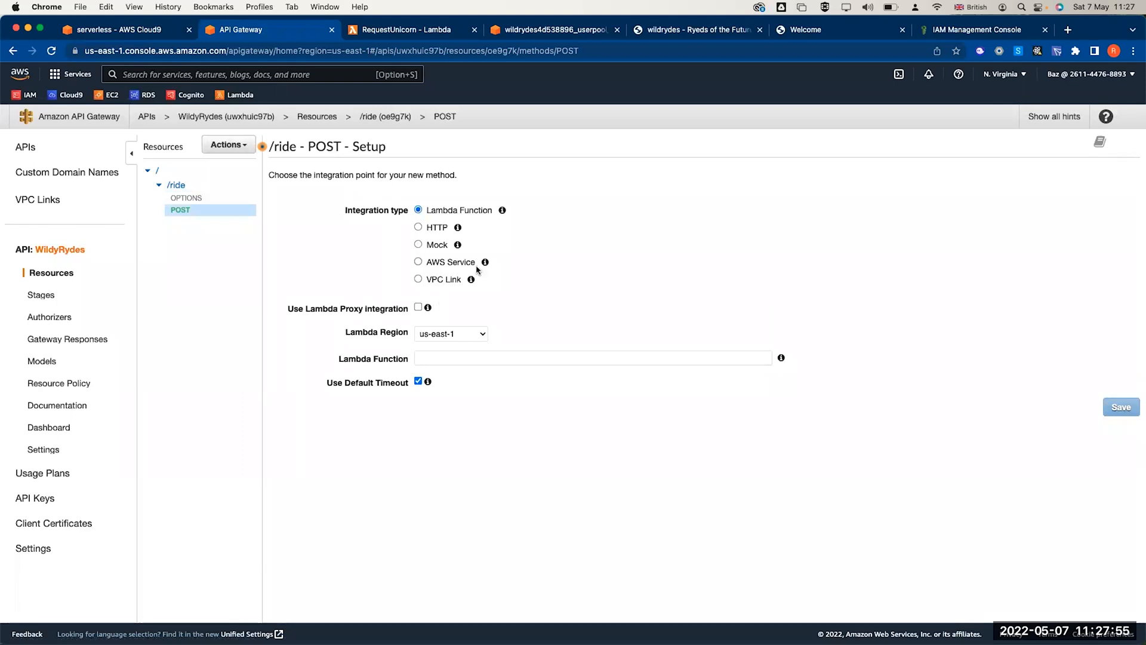
- Integrate POST with the RequestUnicorn Lambda via proxy integration and grant API Gateway invoke permission
{"action": "left_click", "coordinate": [418, 308]}
{"action": "left_click", "coordinate": [1014, 78]}
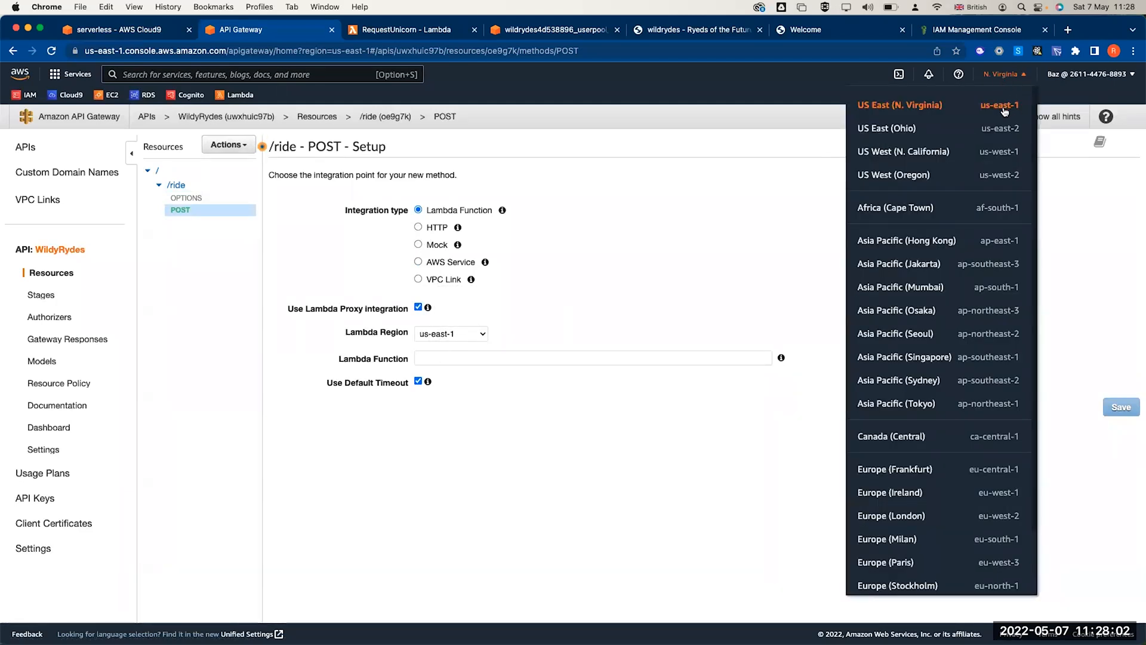
{"action": "left_click", "coordinate": [647, 223]}
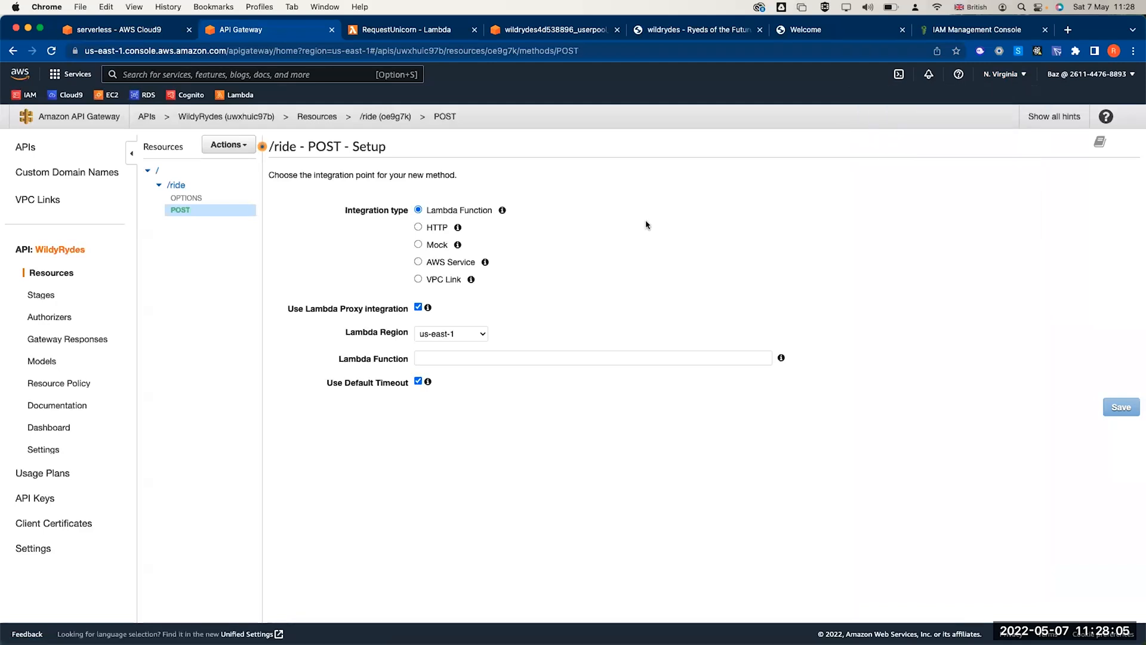
{"action": "left_click", "coordinate": [516, 359]}
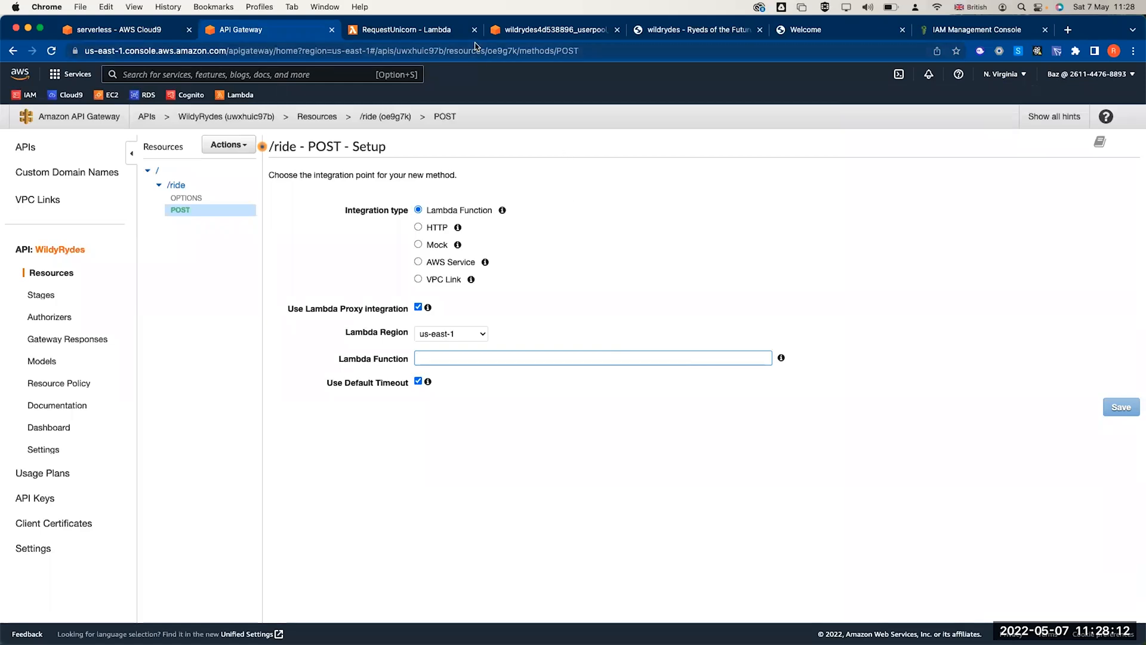
{"action": "left_click", "coordinate": [516, 31]}
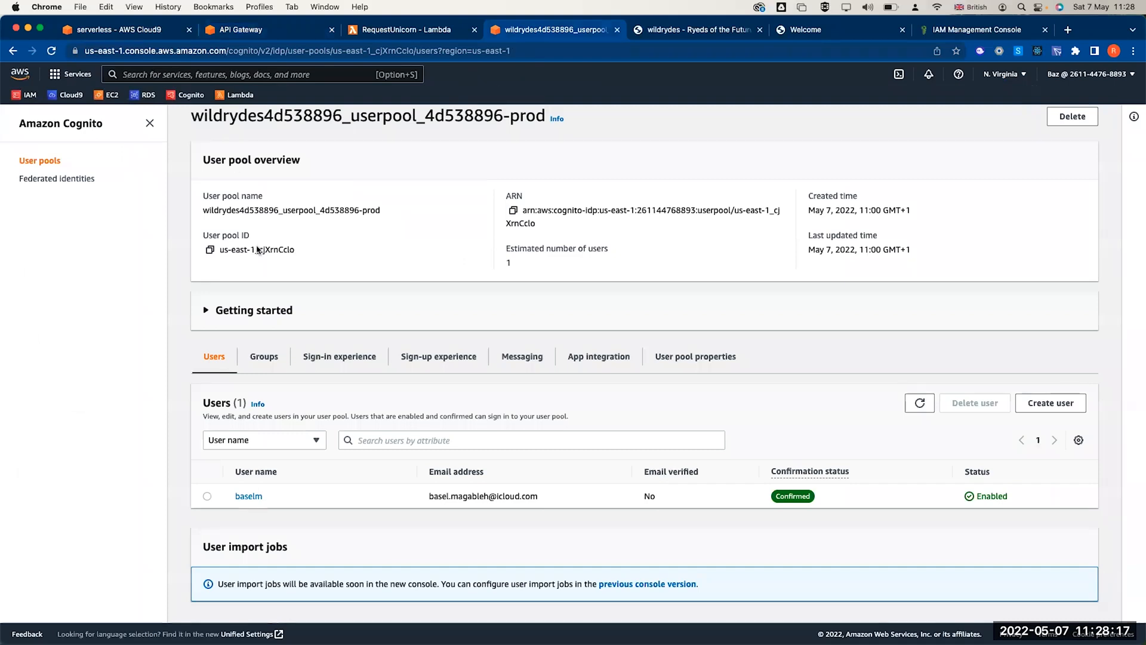
{"action": "scroll", "coordinate": [257, 249], "scroll_direction": "up", "scroll_amount": 1}
{"action": "left_click", "coordinate": [236, 99]}
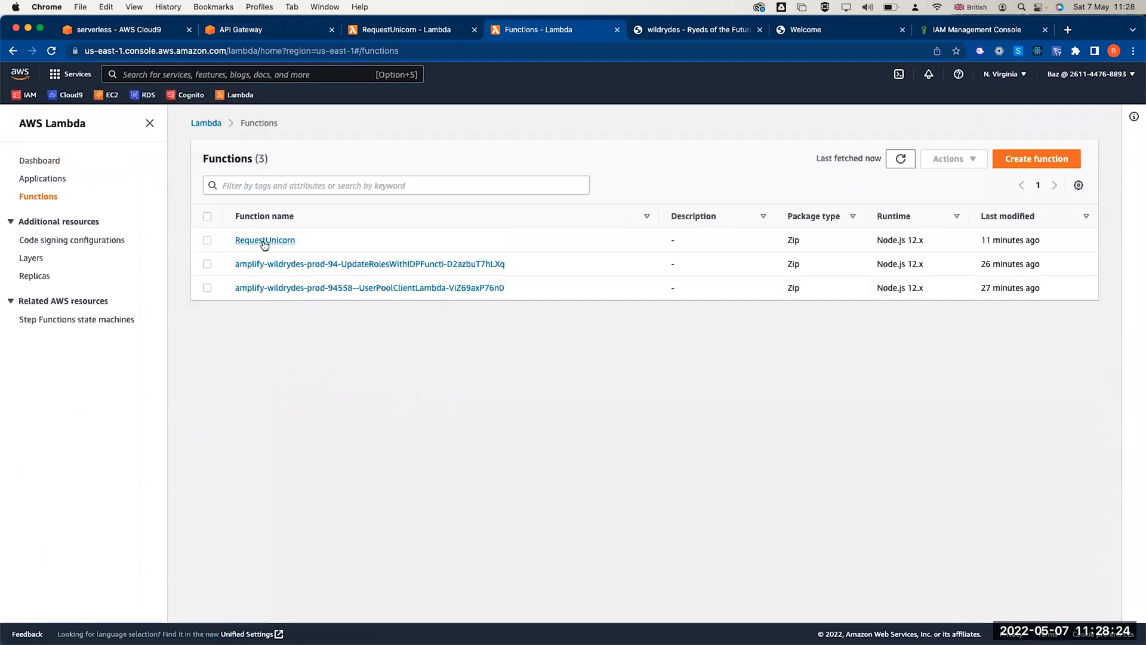
{"action": "left_click_drag", "start_coordinate": [320, 241], "coordinate": [230, 242]}
{"action": "key", "text": "super+c"}
{"action": "left_click", "coordinate": [266, 32]}
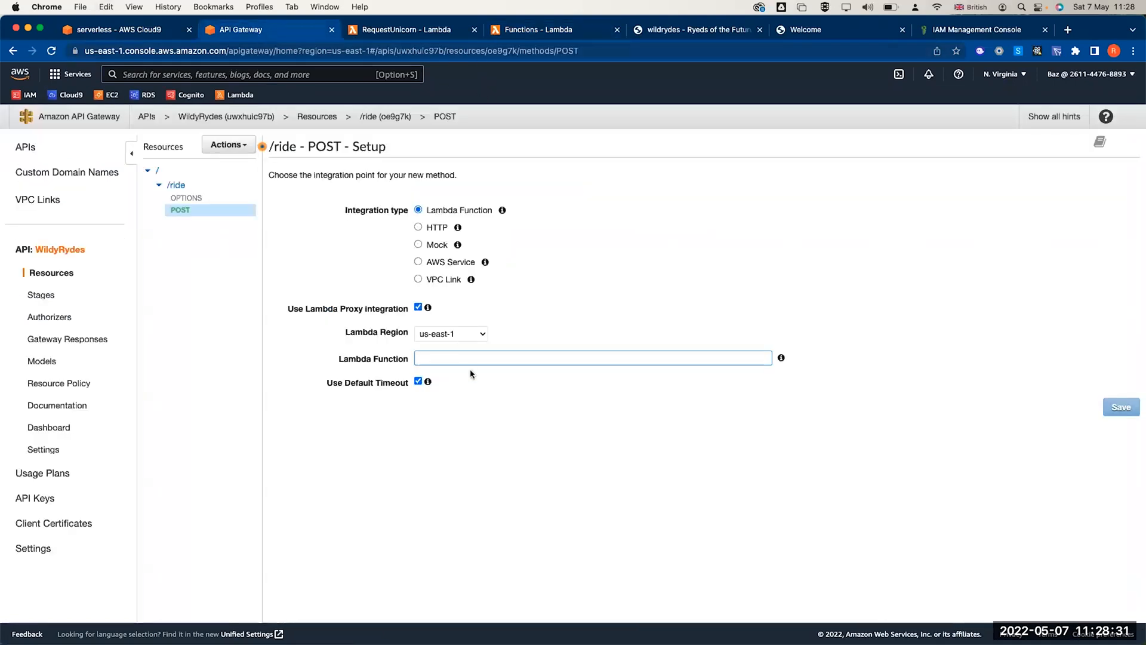
{"action": "key", "text": "super+v"}
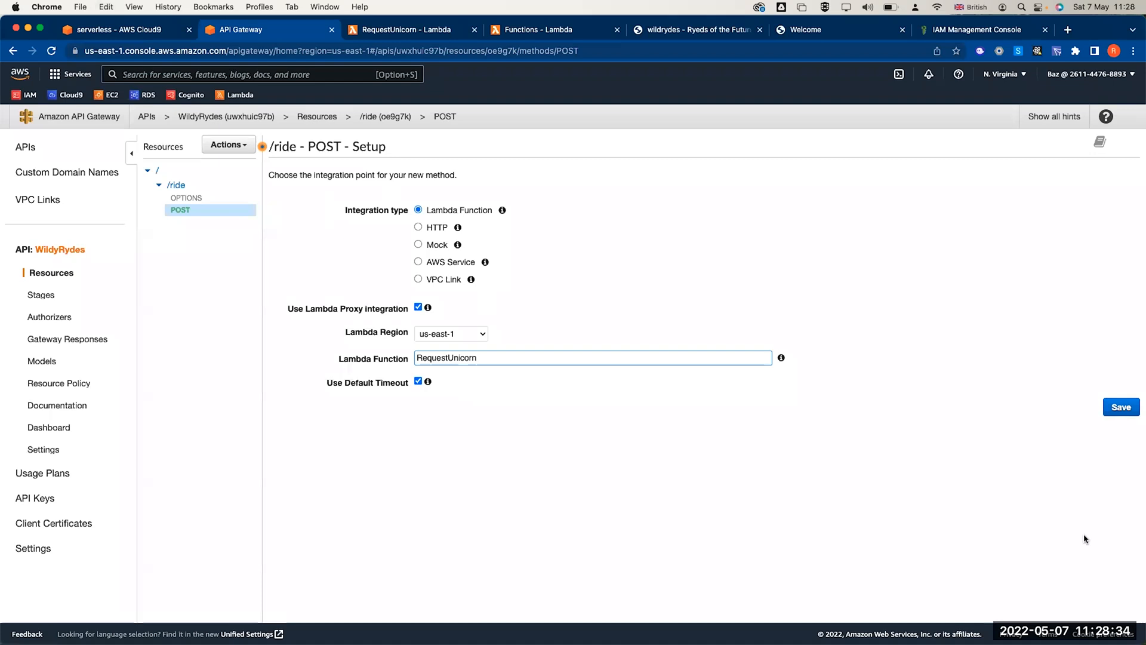
{"action": "left_click", "coordinate": [1118, 407]}
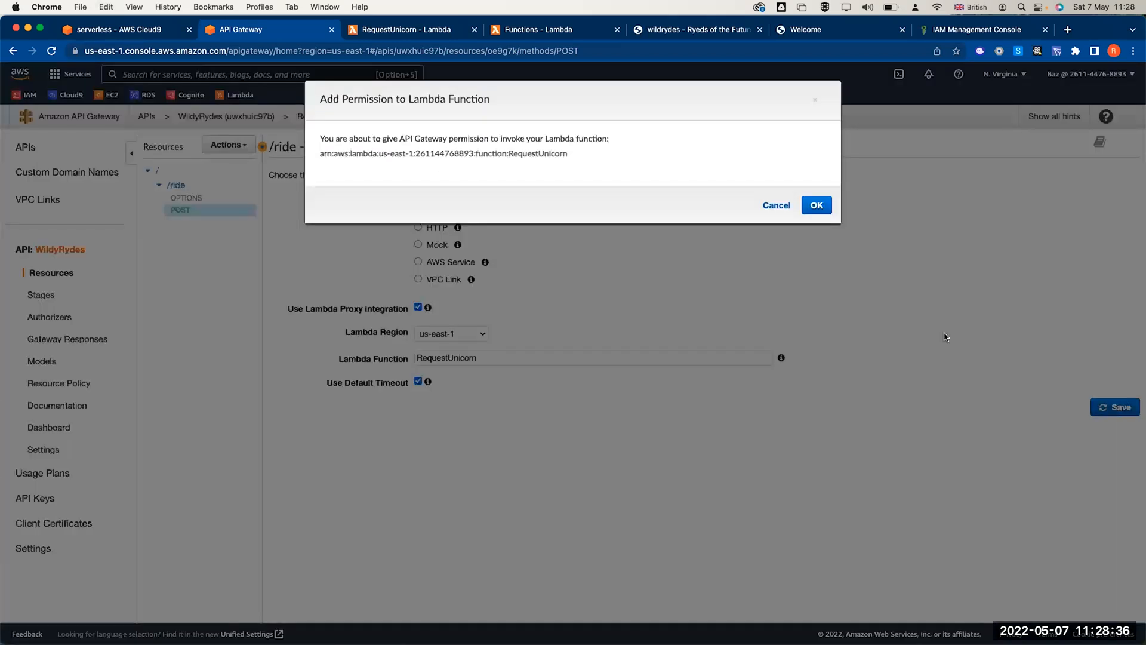
{"action": "left_click", "coordinate": [817, 205]}
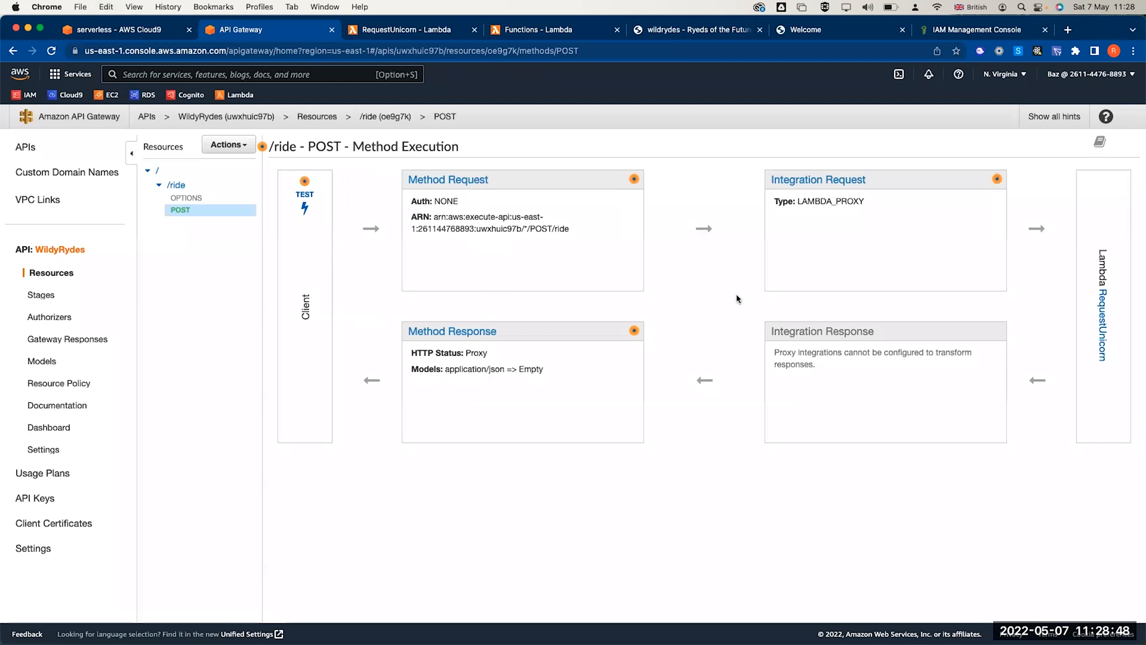
- Set the /ride POST method's authorization to the WildRydes Cognito authorizer, then view the authorizers
{"action": "left_click", "coordinate": [450, 179]}
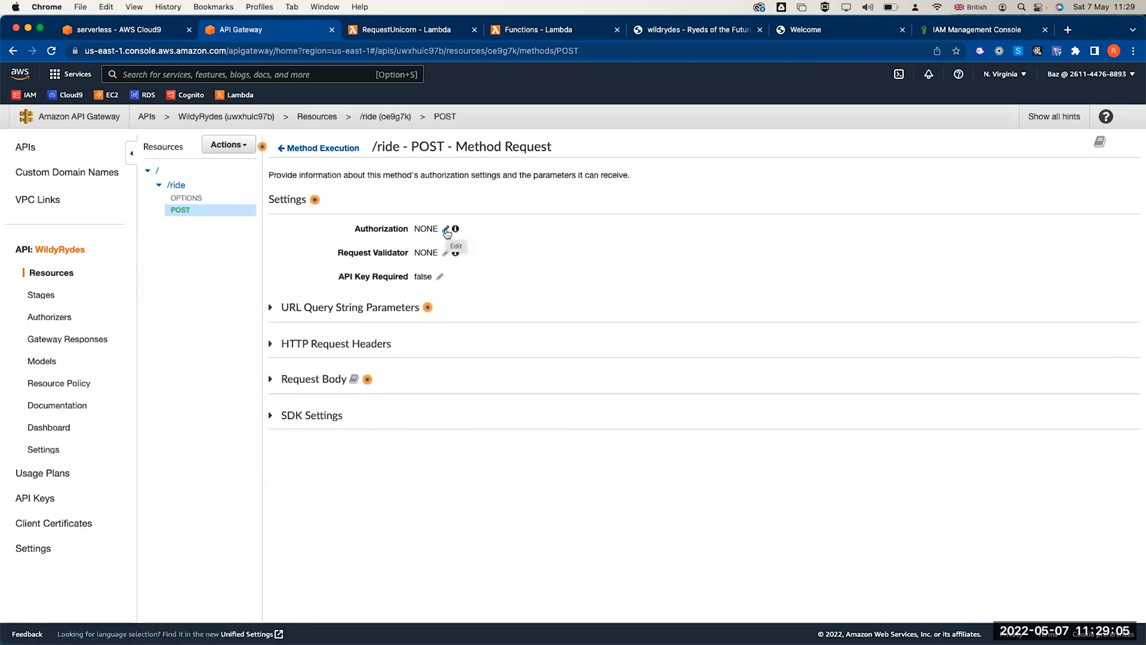
{"action": "left_click", "coordinate": [446, 229]}
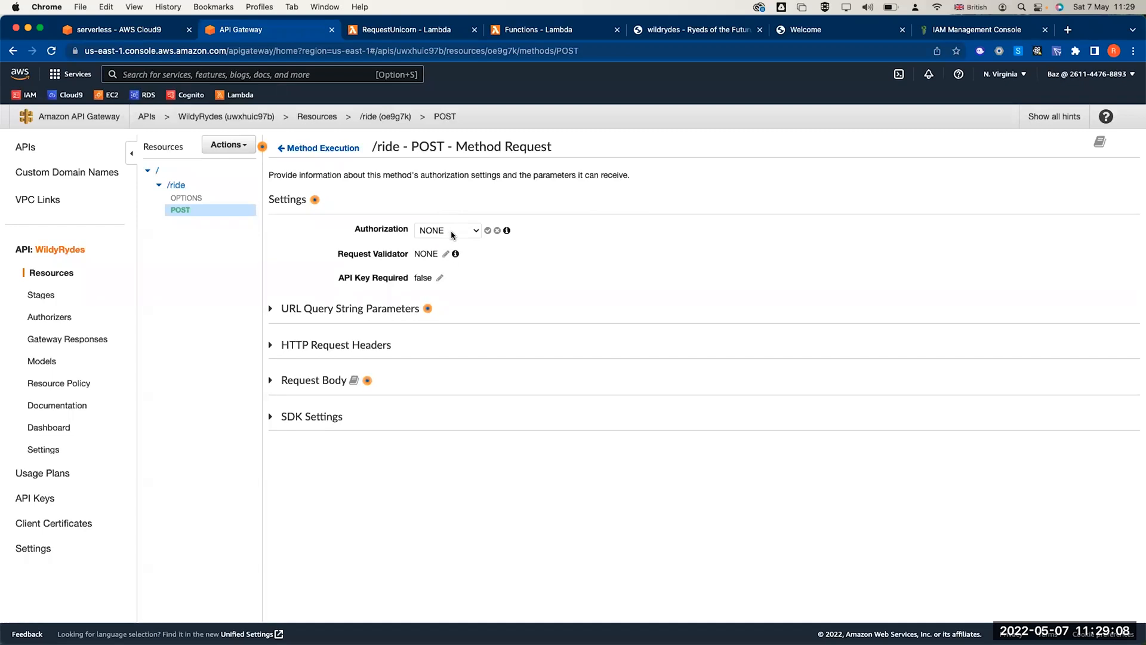
{"action": "left_click", "coordinate": [451, 233]}
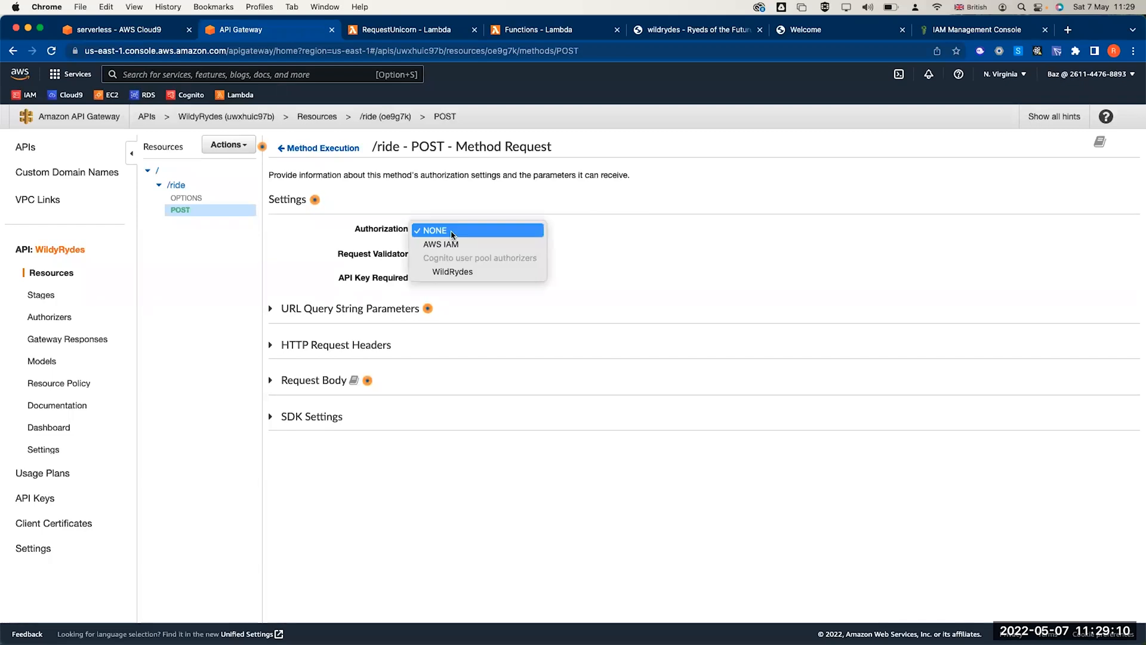
{"action": "left_click", "coordinate": [454, 272]}
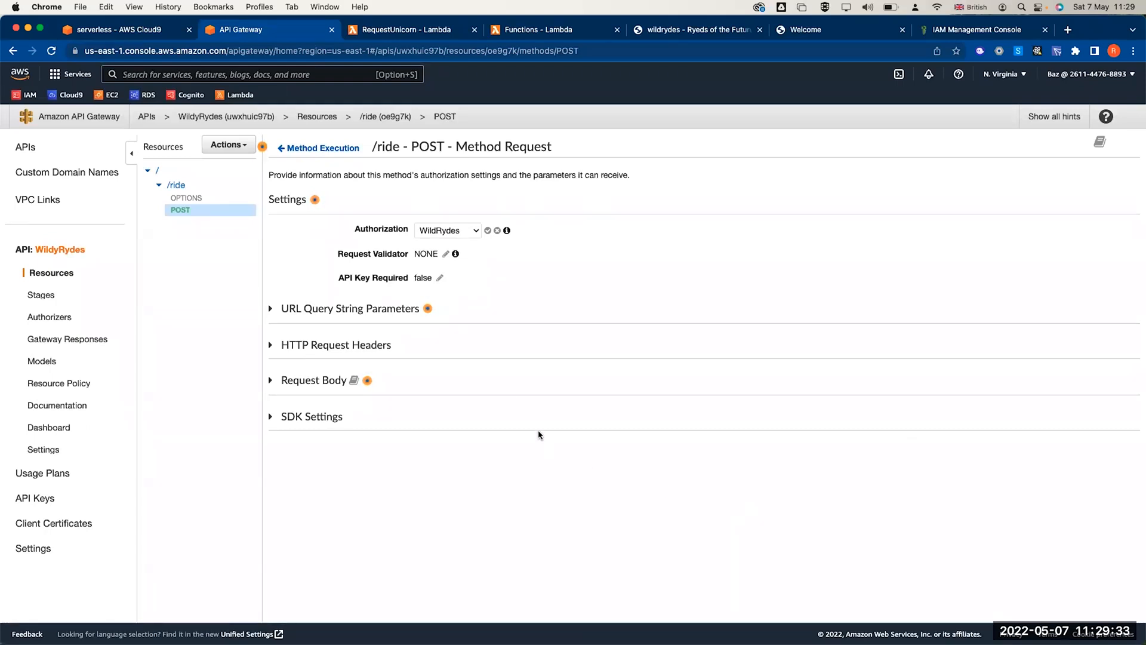
{"action": "left_click", "coordinate": [304, 149]}
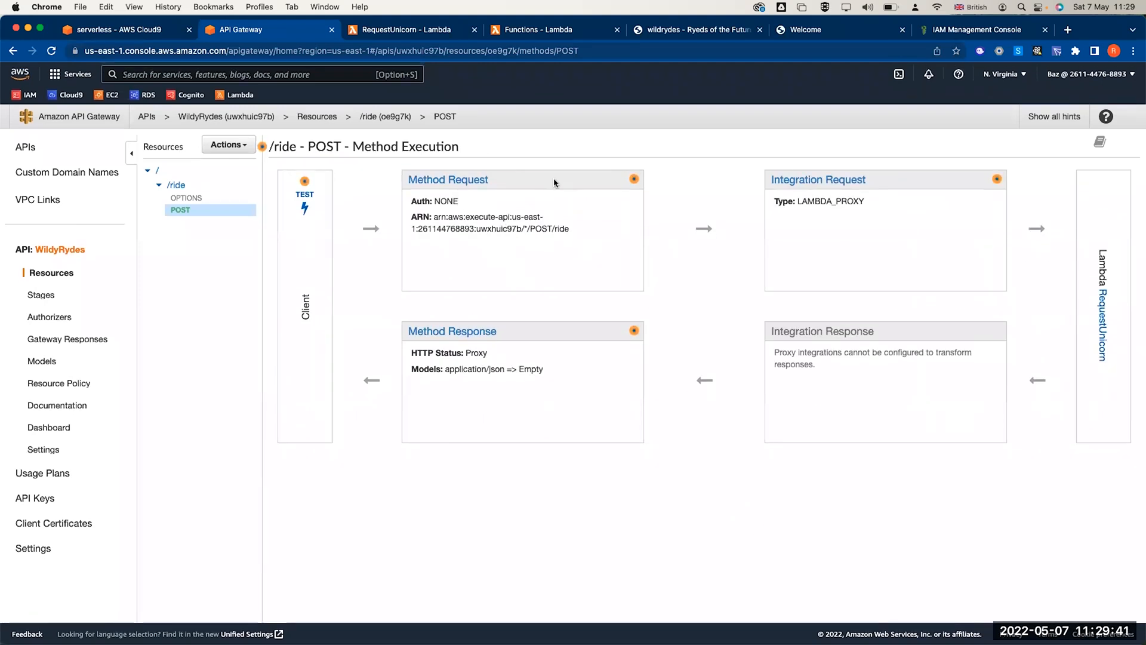
{"action": "left_click", "coordinate": [454, 180]}
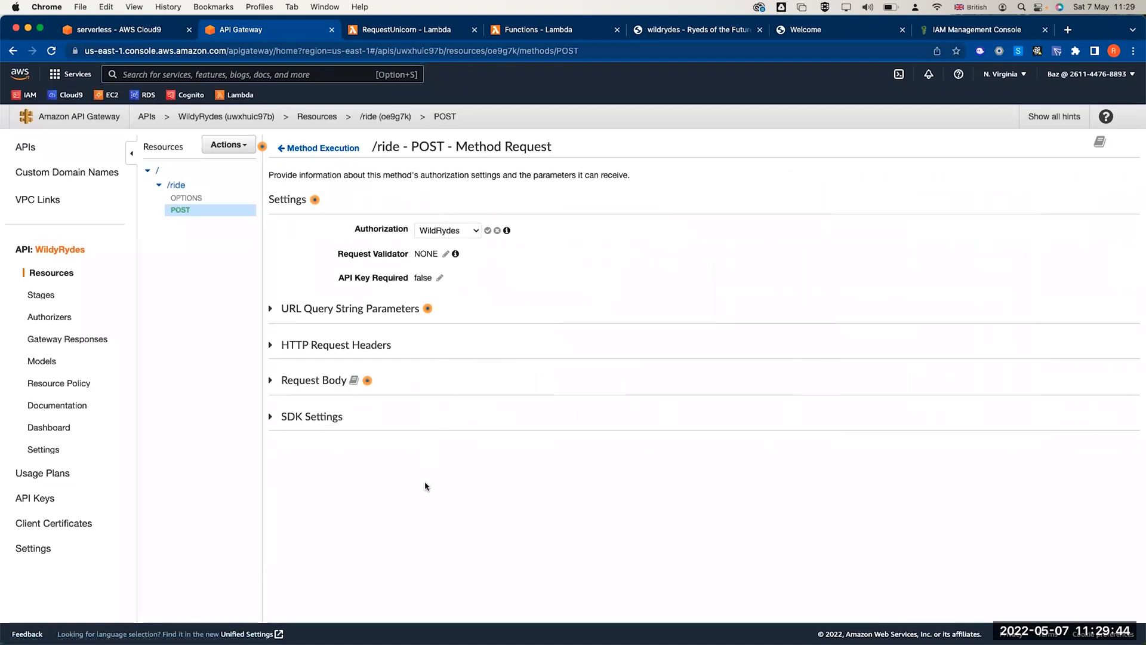
{"action": "left_click", "coordinate": [488, 232]}
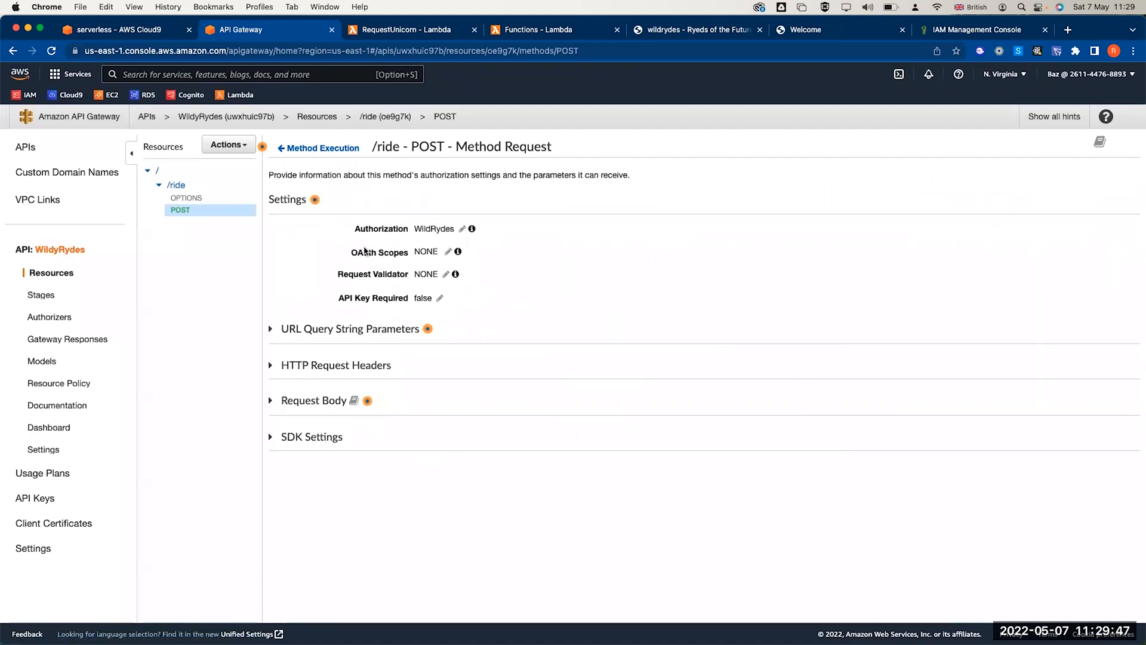
{"action": "left_click", "coordinate": [299, 148]}
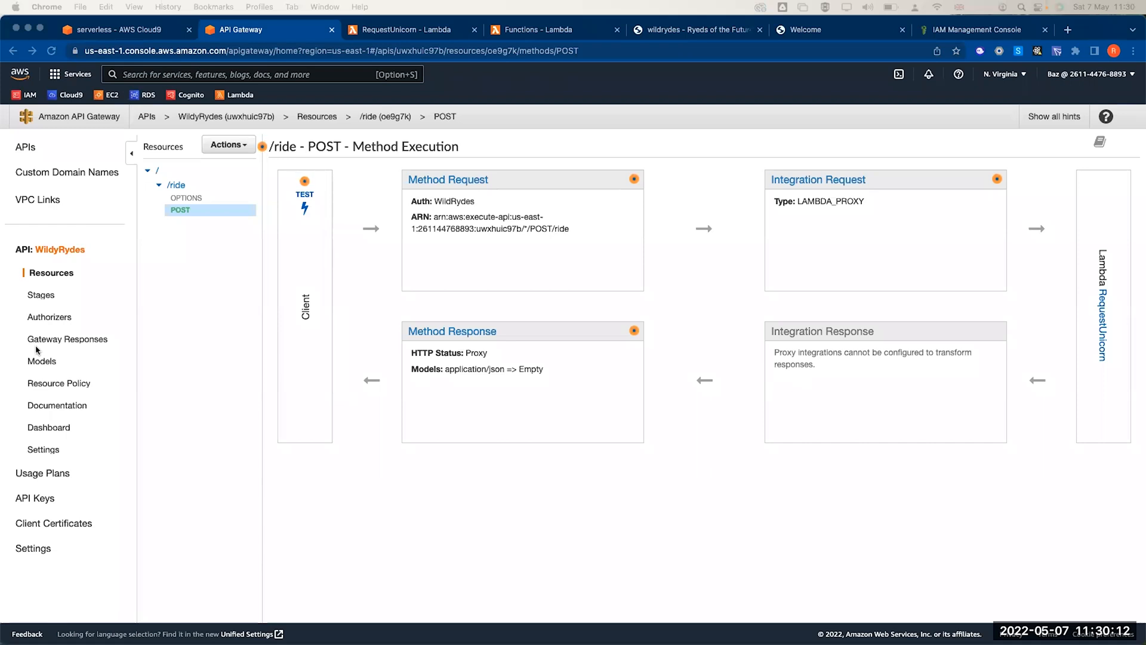
{"action": "left_click", "coordinate": [46, 318]}
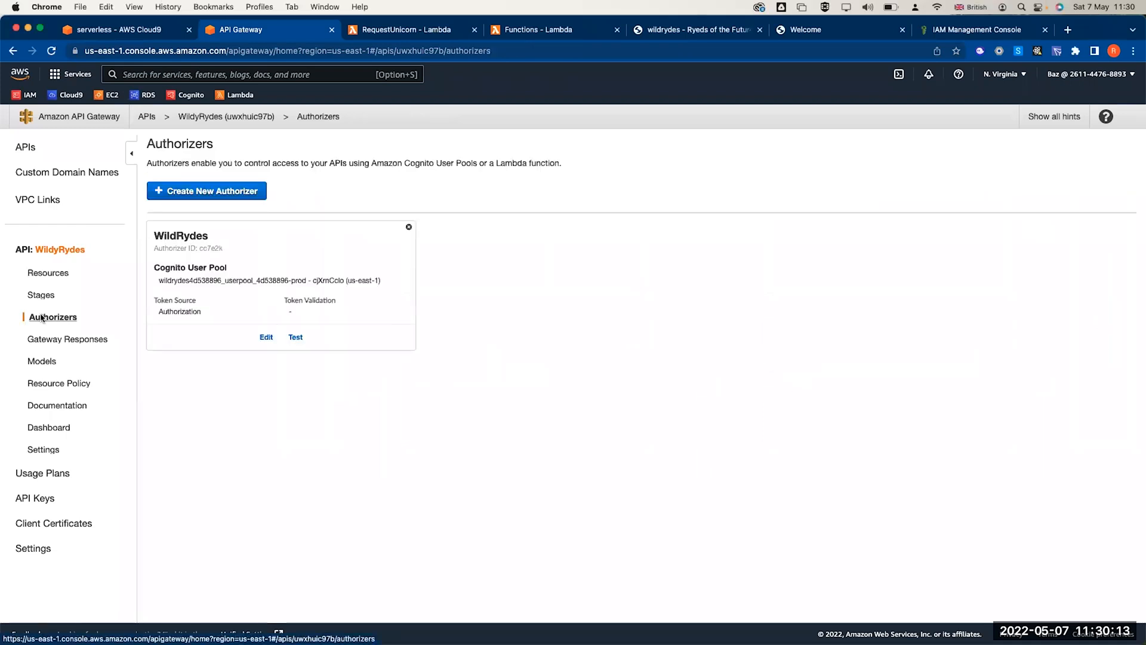
- Deploy the API to a new stage named 'prod' and select its invoke URL
{"action": "left_click", "coordinate": [49, 275]}
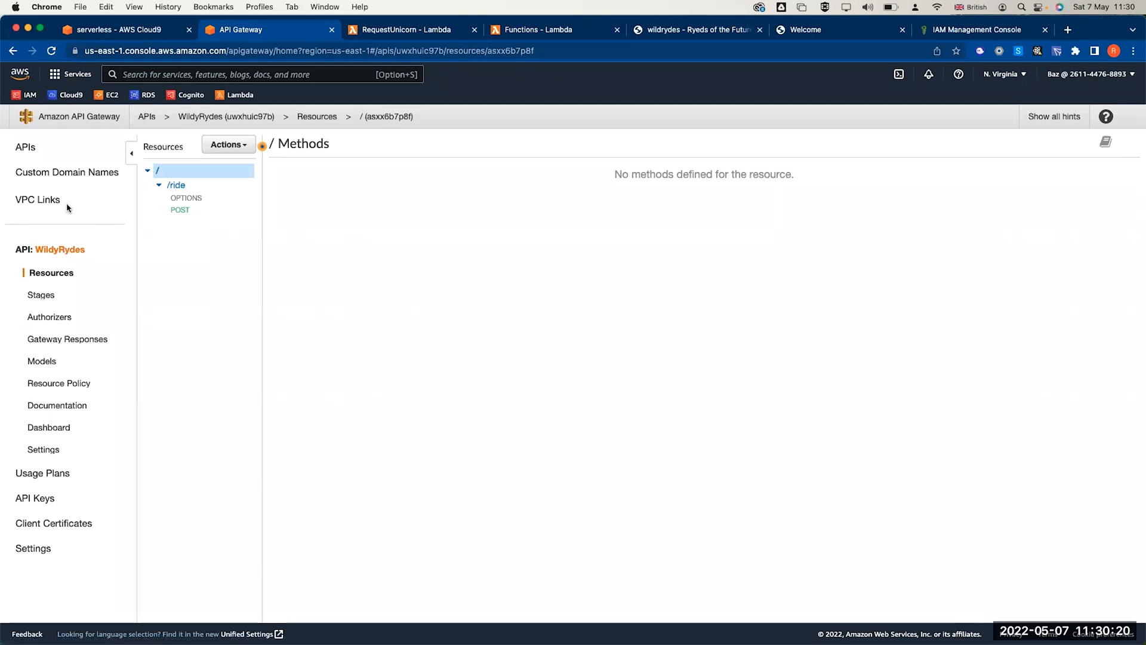
{"action": "left_click", "coordinate": [238, 145]}
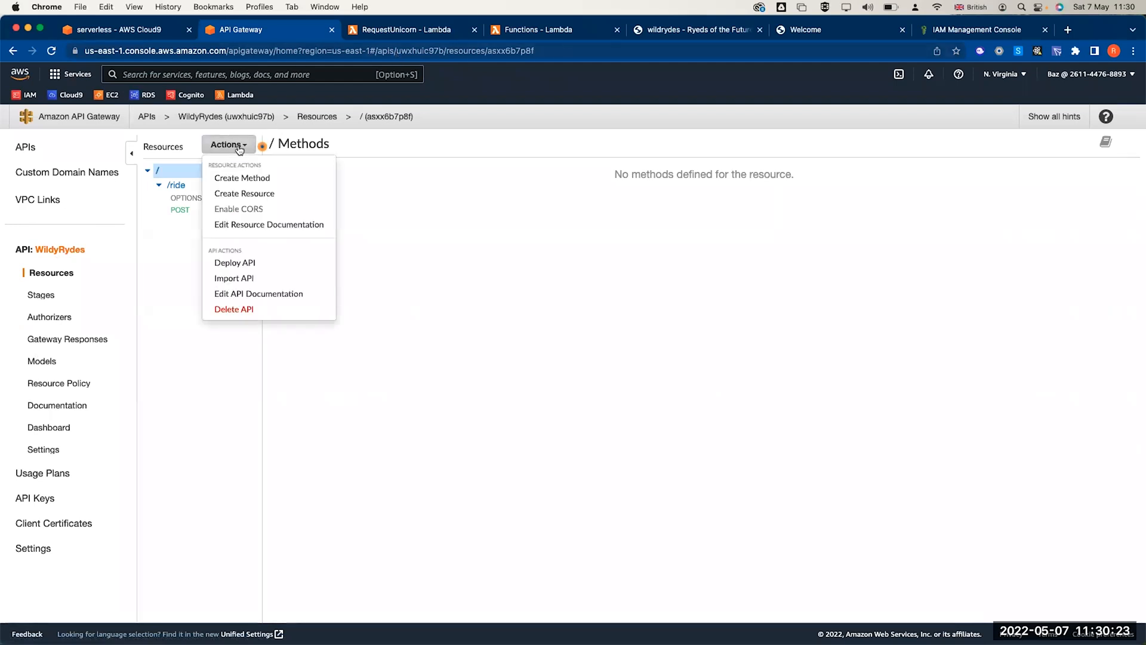
{"action": "left_click", "coordinate": [235, 263]}
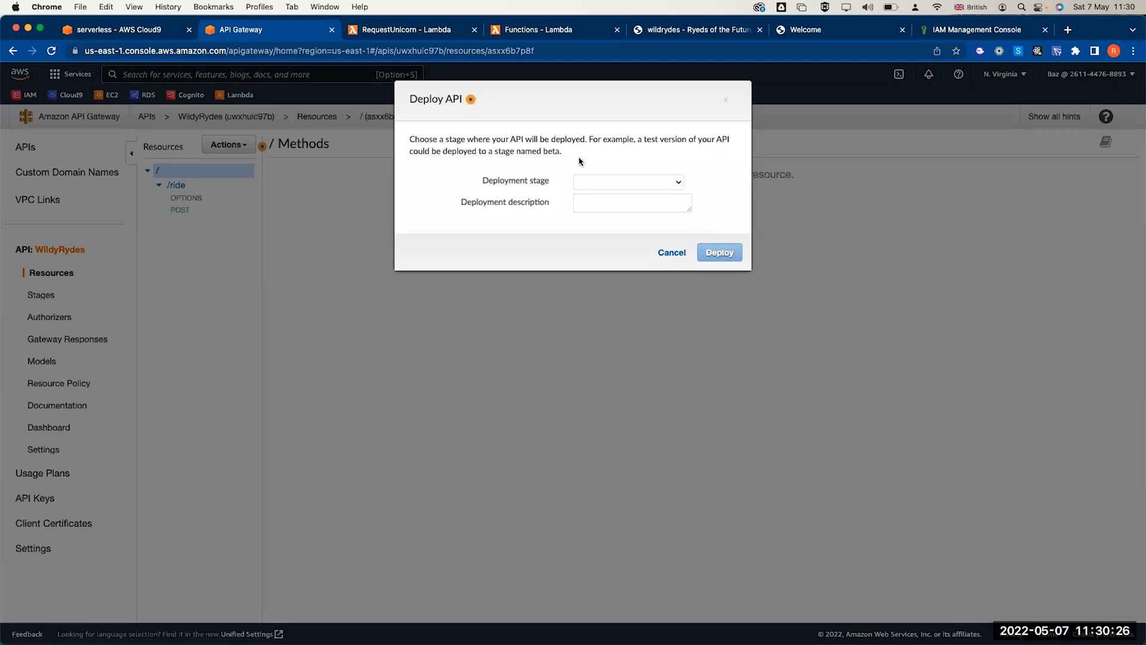
{"action": "left_click", "coordinate": [636, 184]}
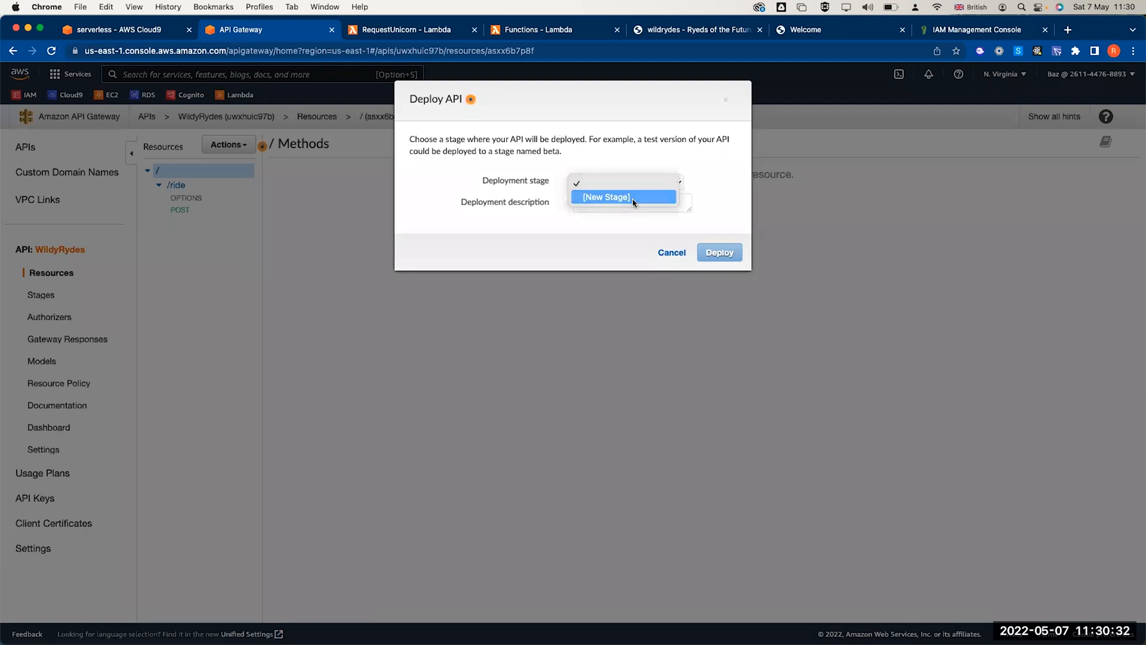
{"action": "left_click", "coordinate": [632, 198]}
{"action": "left_click", "coordinate": [606, 202]}
{"action": "type", "text": "prod"}
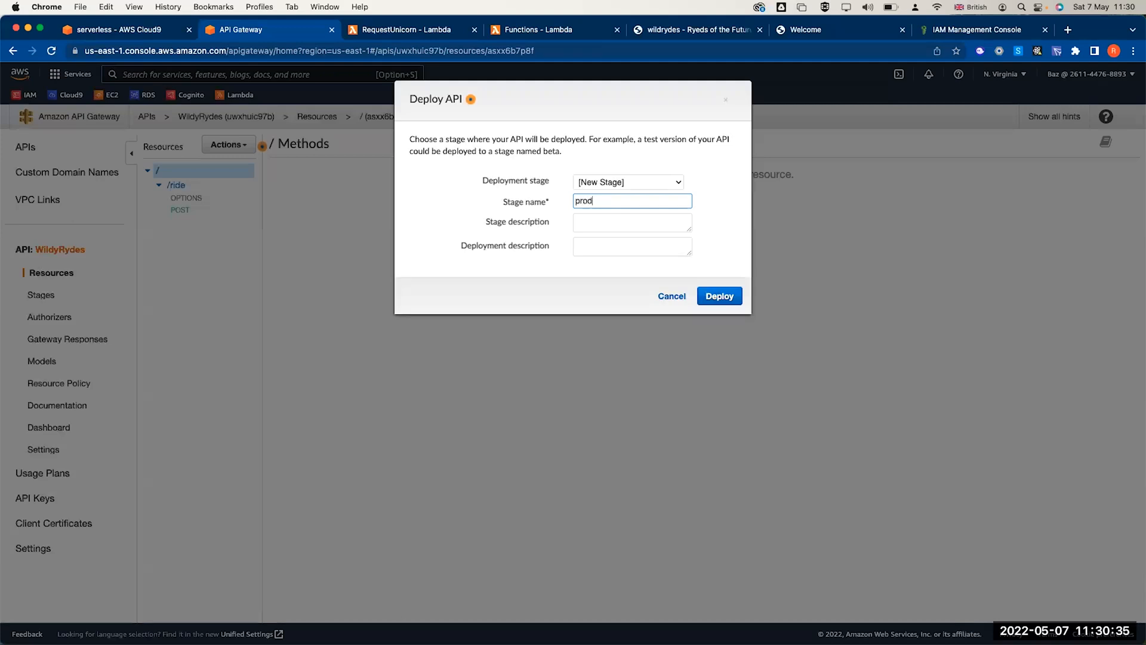
{"action": "left_click", "coordinate": [724, 267]}
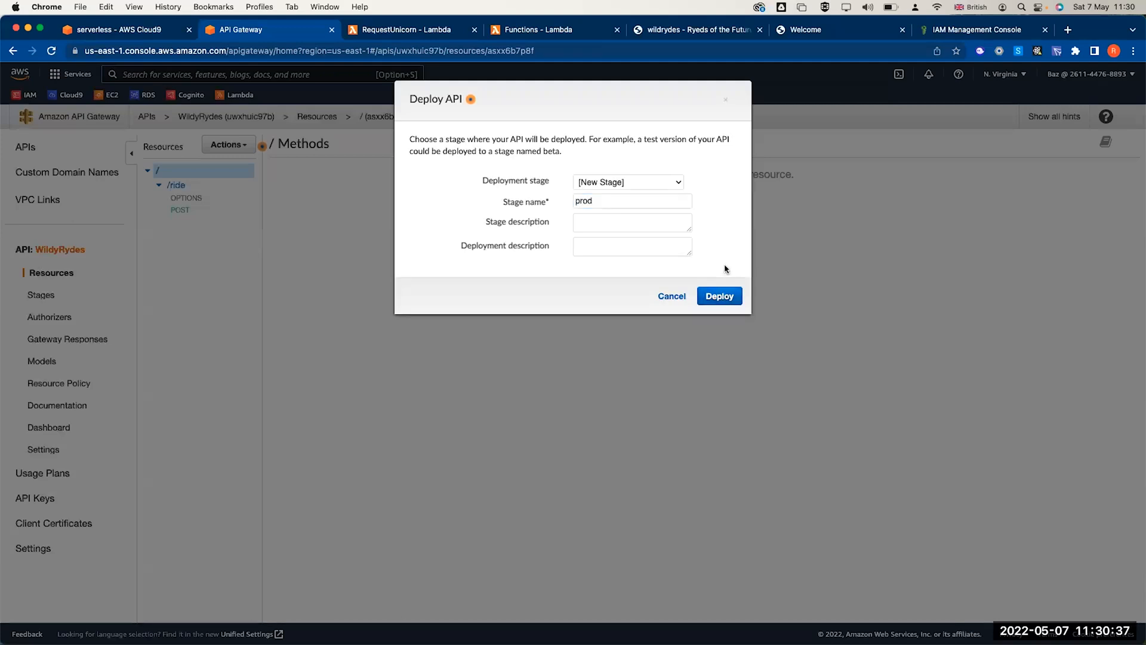
{"action": "left_click", "coordinate": [720, 297]}
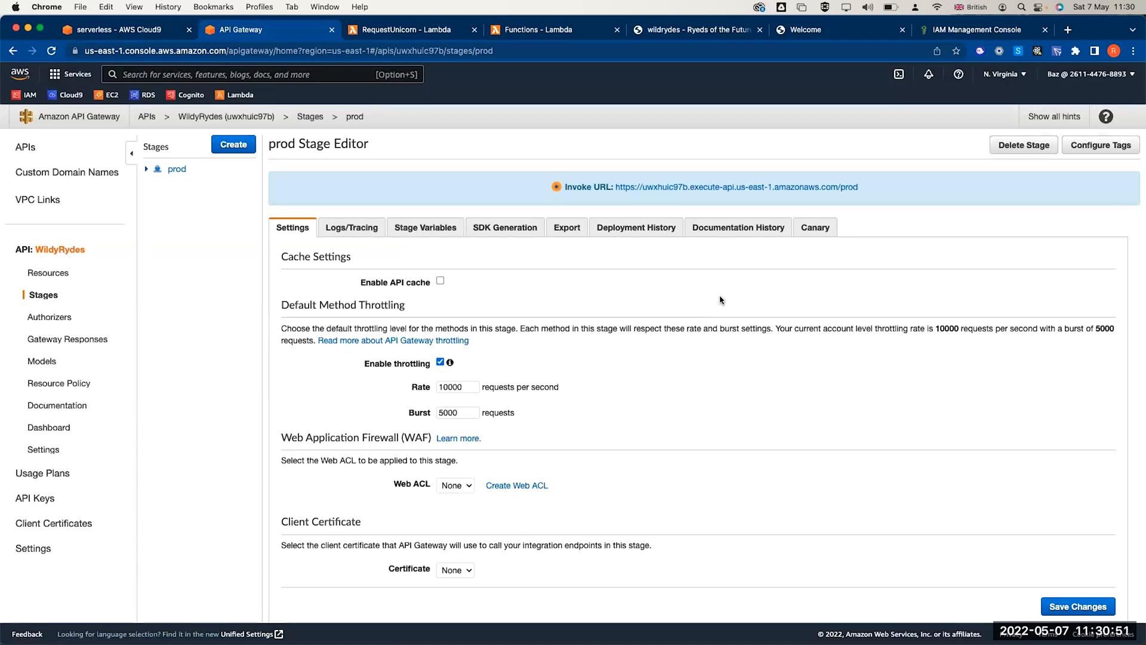
{"action": "left_click_drag", "start_coordinate": [872, 190], "coordinate": [617, 191]}
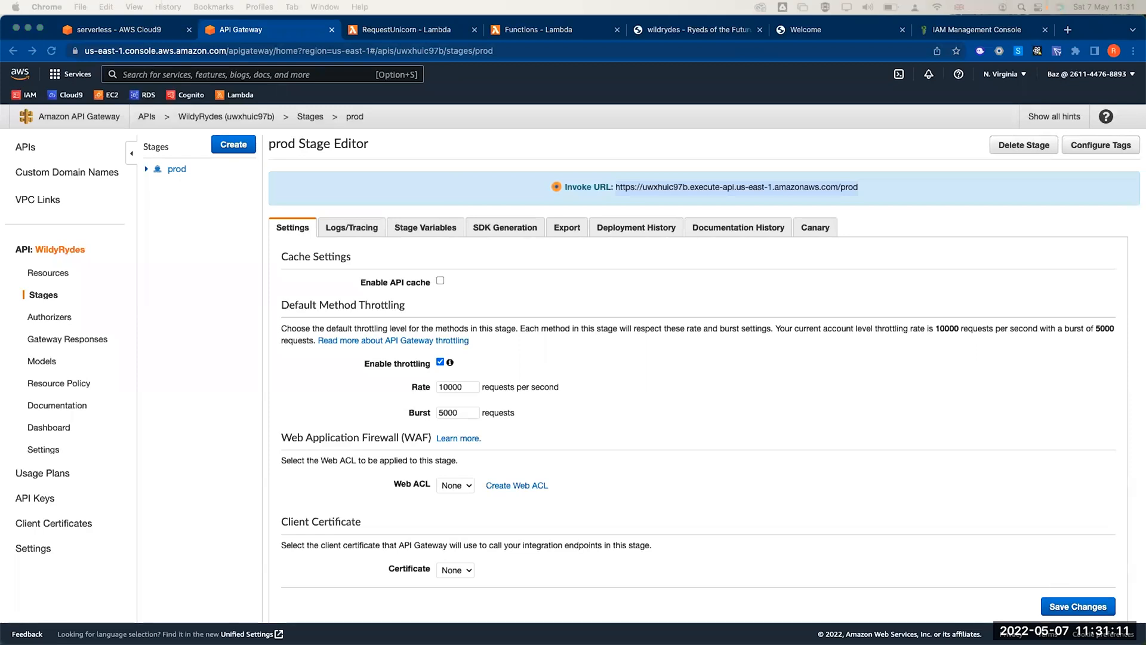
- Open src/config.js from the wild-rydes project in the Cloud9 editor
{"action": "left_click", "coordinate": [130, 29]}
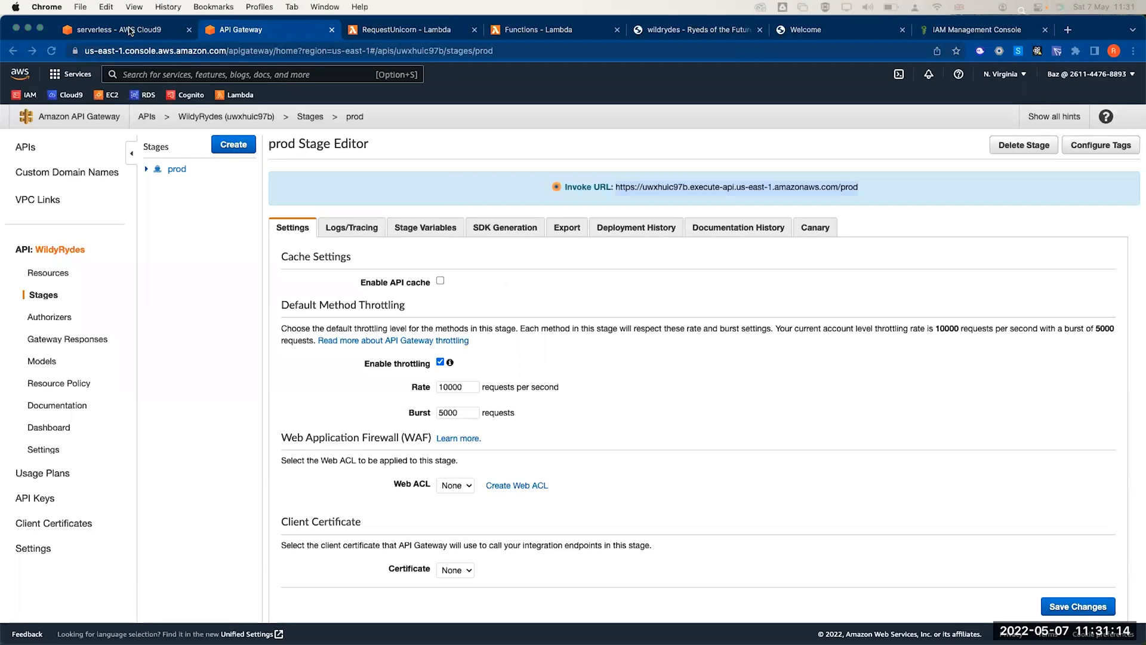
{"action": "left_click", "coordinate": [129, 30]}
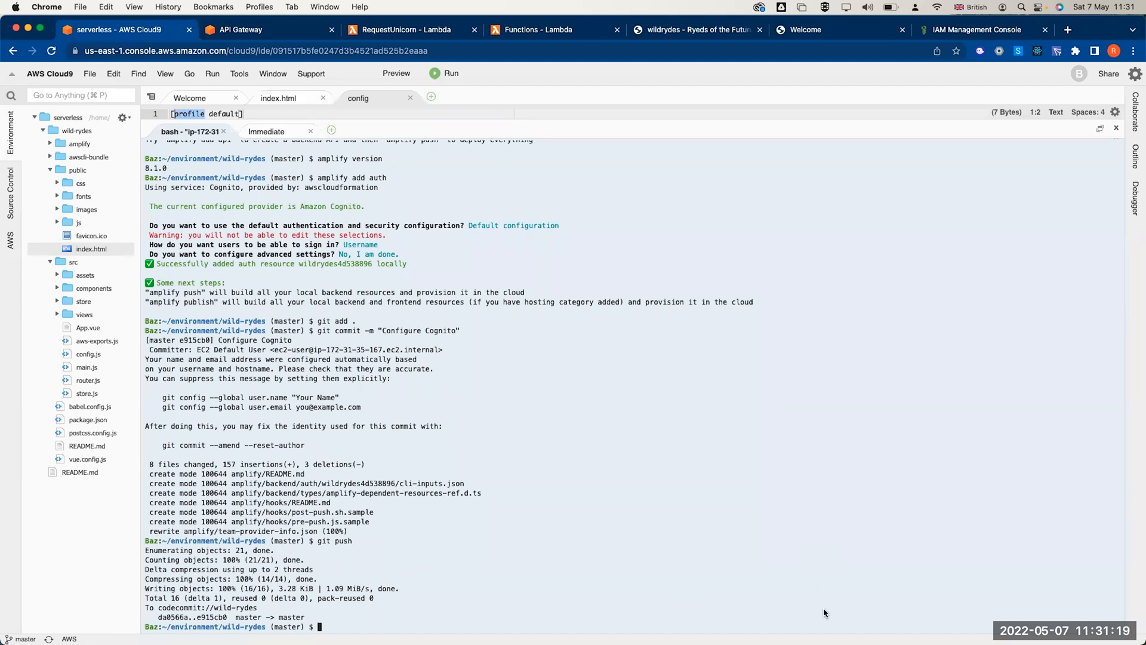
{"action": "left_click", "coordinate": [51, 170]}
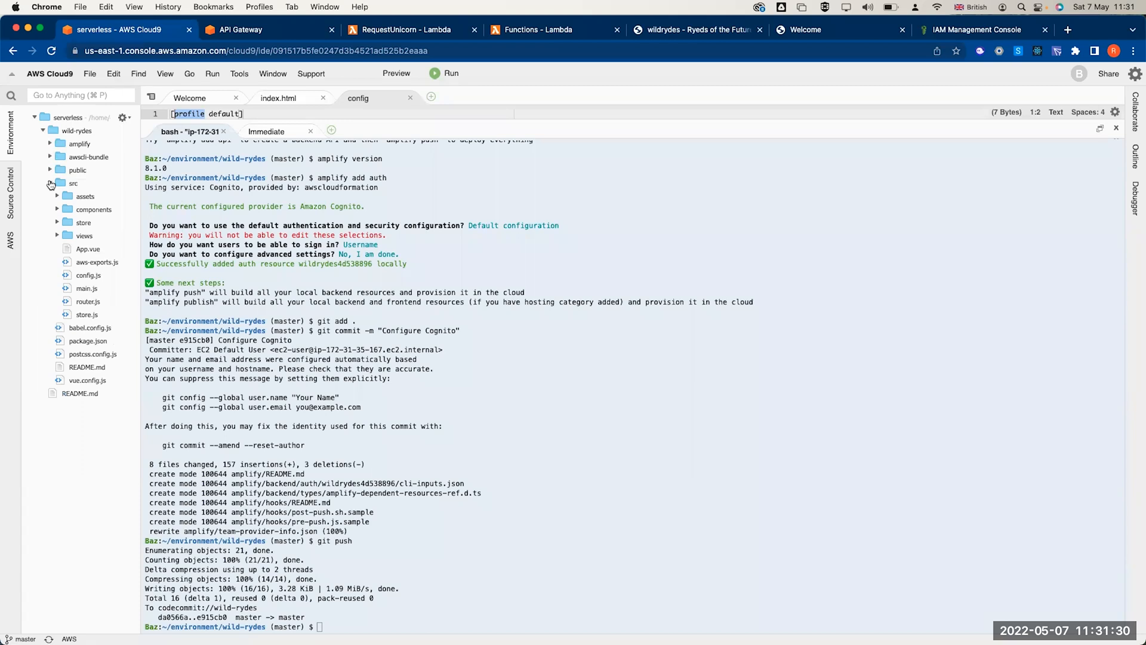
{"action": "left_click", "coordinate": [50, 183]}
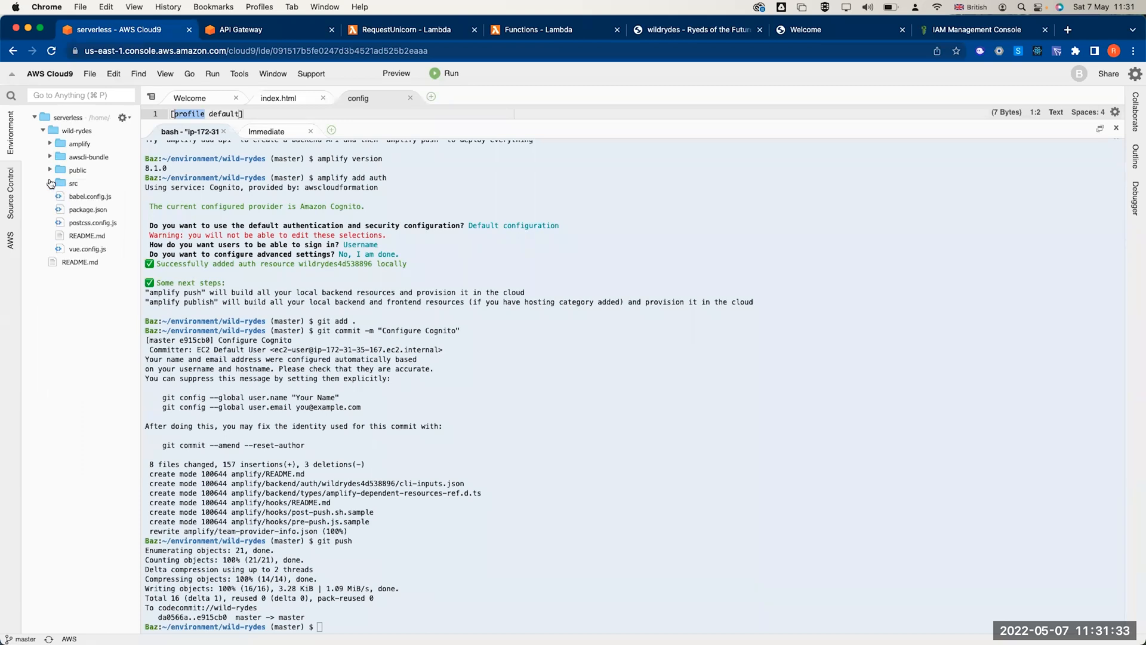
{"action": "left_click", "coordinate": [42, 130]}
{"action": "left_click", "coordinate": [43, 130]}
{"action": "double_click", "coordinate": [61, 185]}
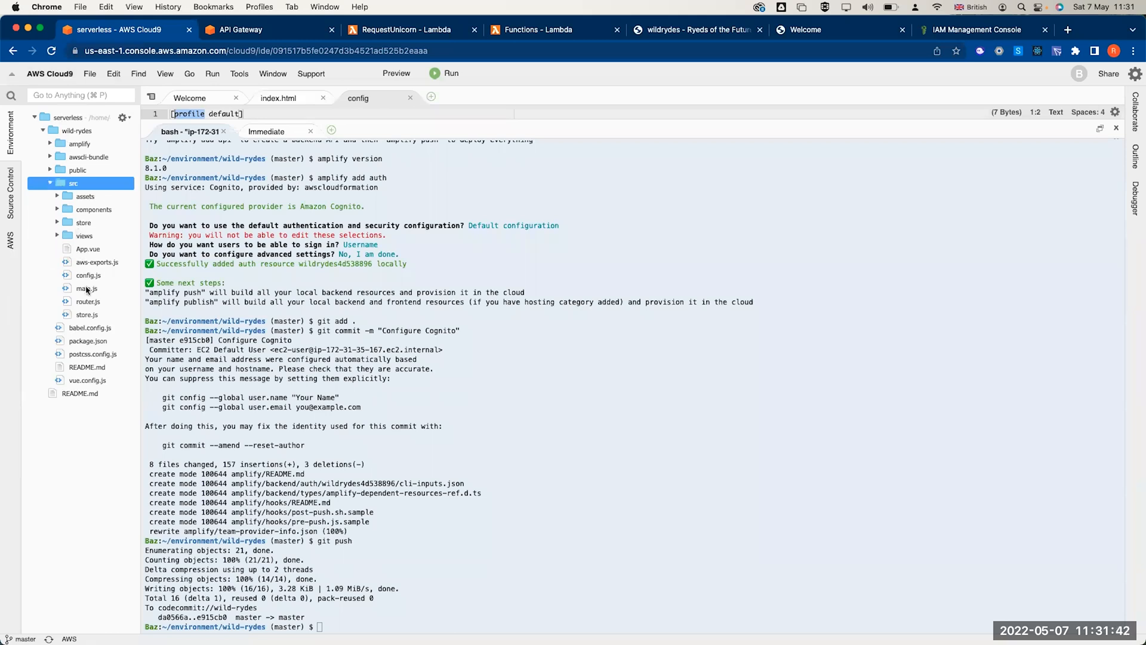
{"action": "left_click", "coordinate": [64, 278]}
{"action": "double_click", "coordinate": [64, 280]}
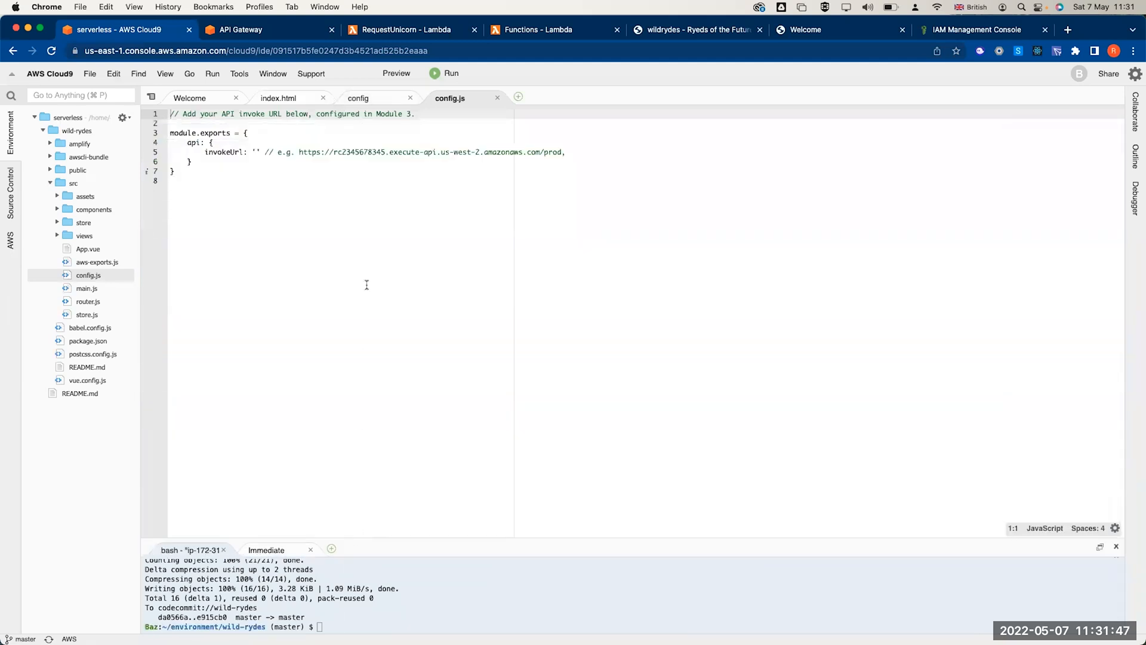
{"action": "left_click", "coordinate": [366, 284]}
- Paste the prod invoke URL into the invokeUrl quotes and save config.js
{"action": "key", "text": "Up"}
{"action": "key", "text": "Up"}
{"action": "key", "text": "Up"}
{"action": "key", "text": "Up"}
{"action": "key", "text": "Up"}
{"action": "key", "text": "Up"}
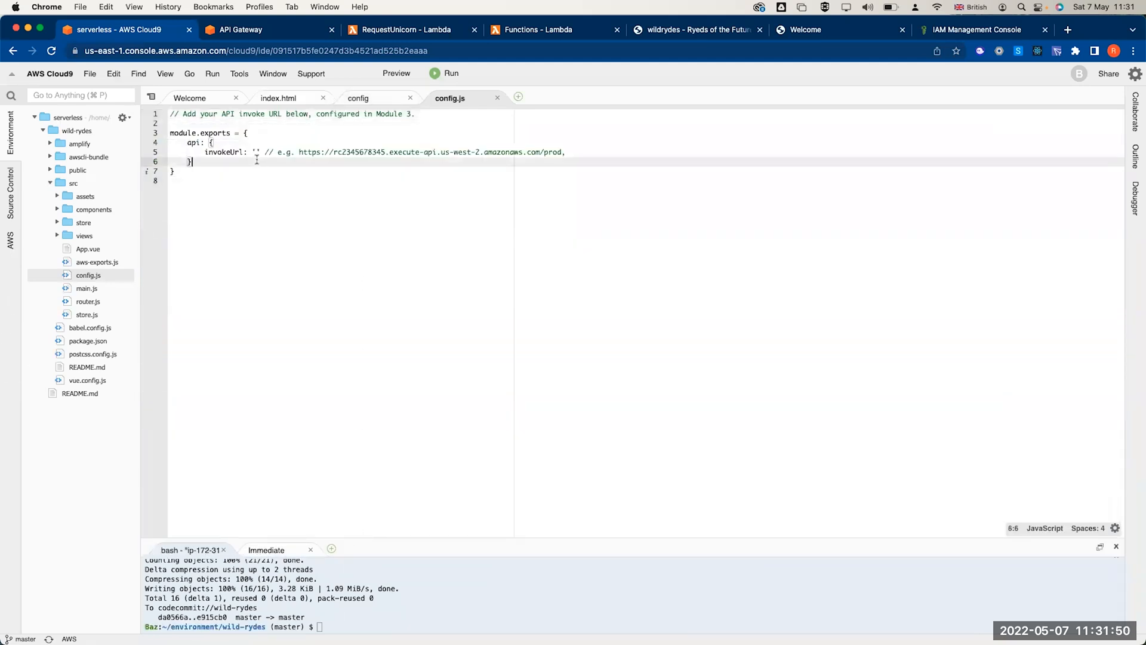
{"action": "triple_click", "coordinate": [197, 133]}
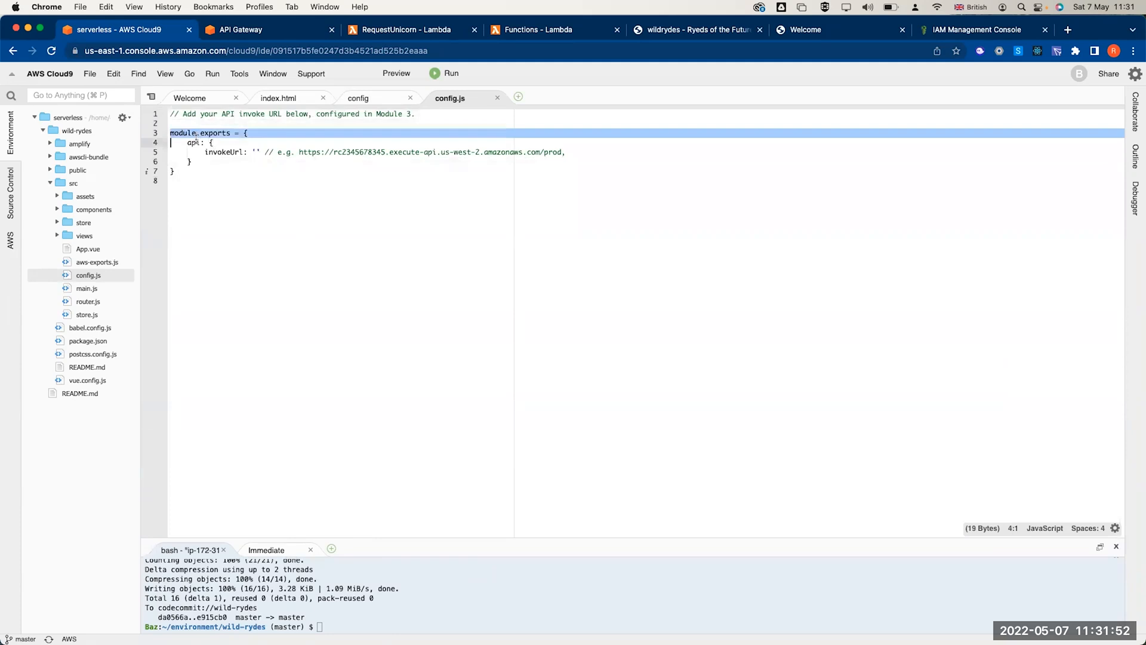
{"action": "double_click", "coordinate": [224, 152]}
{"action": "left_click", "coordinate": [261, 153]}
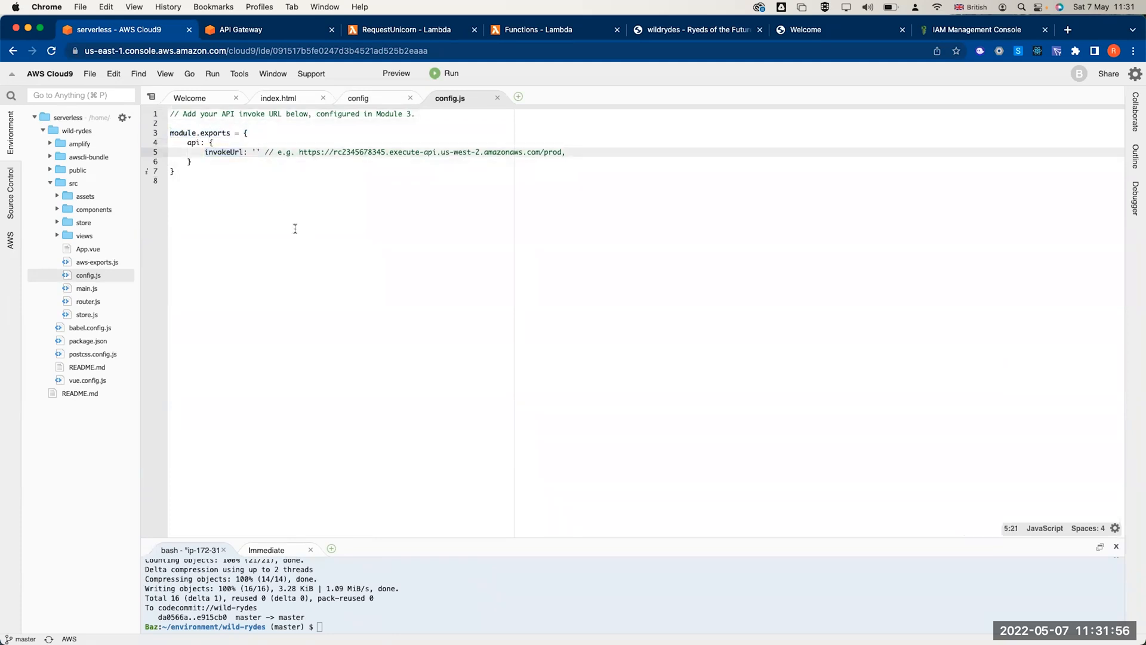
{"action": "left_click", "coordinate": [264, 28]}
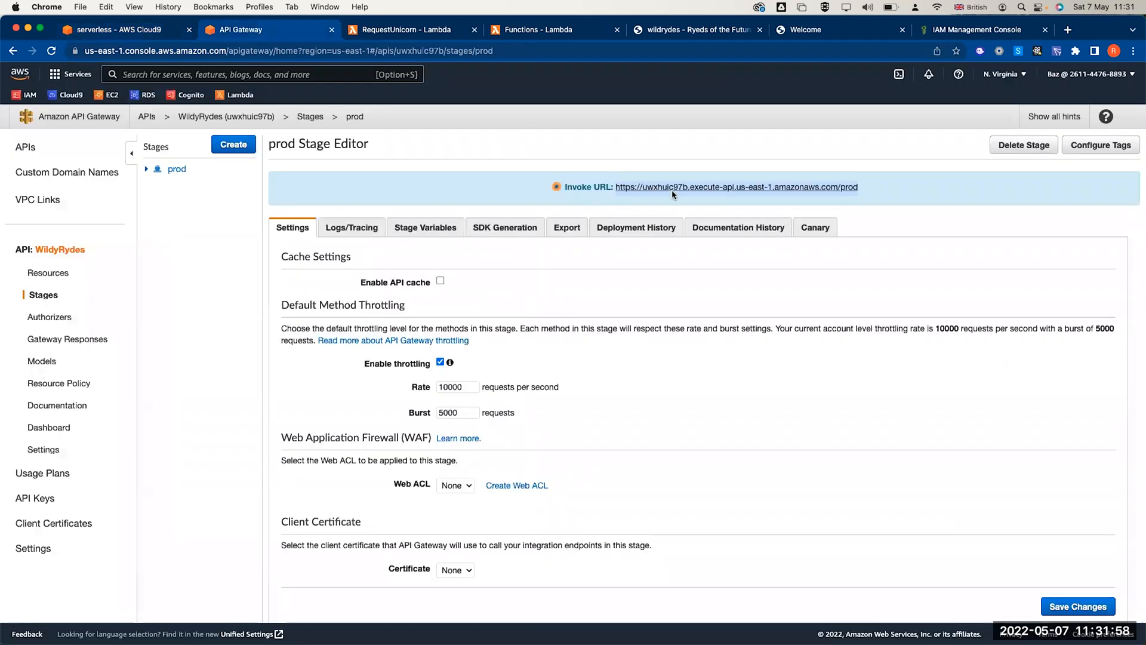
{"action": "left_click", "coordinate": [150, 29]}
{"action": "type", "text": "https://uwxhuic97b.execute-api.us-east-1.amazonaws.com/prod"}
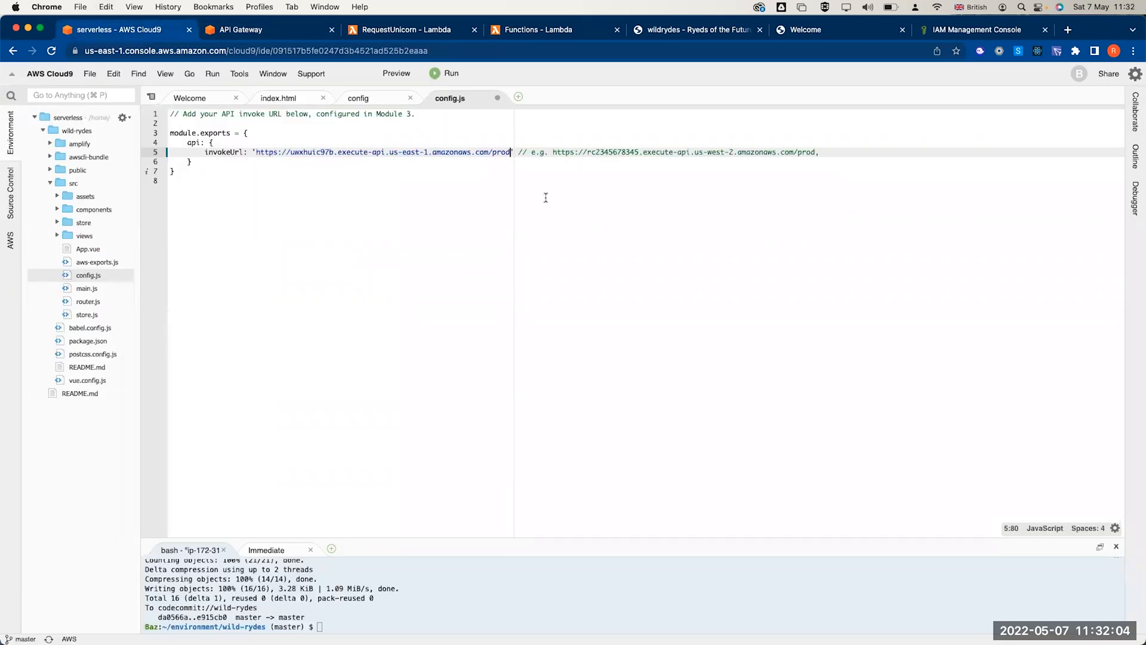
{"action": "left_click", "coordinate": [593, 247]}
{"action": "key", "text": "super+s"}
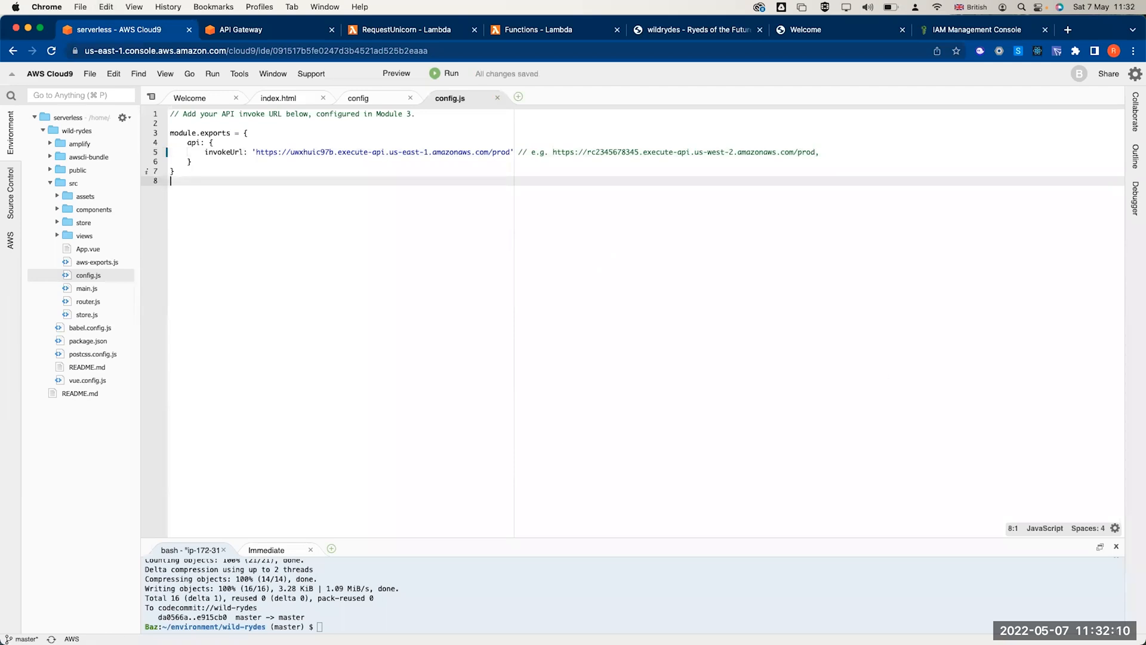
{"action": "left_click", "coordinate": [503, 615]}
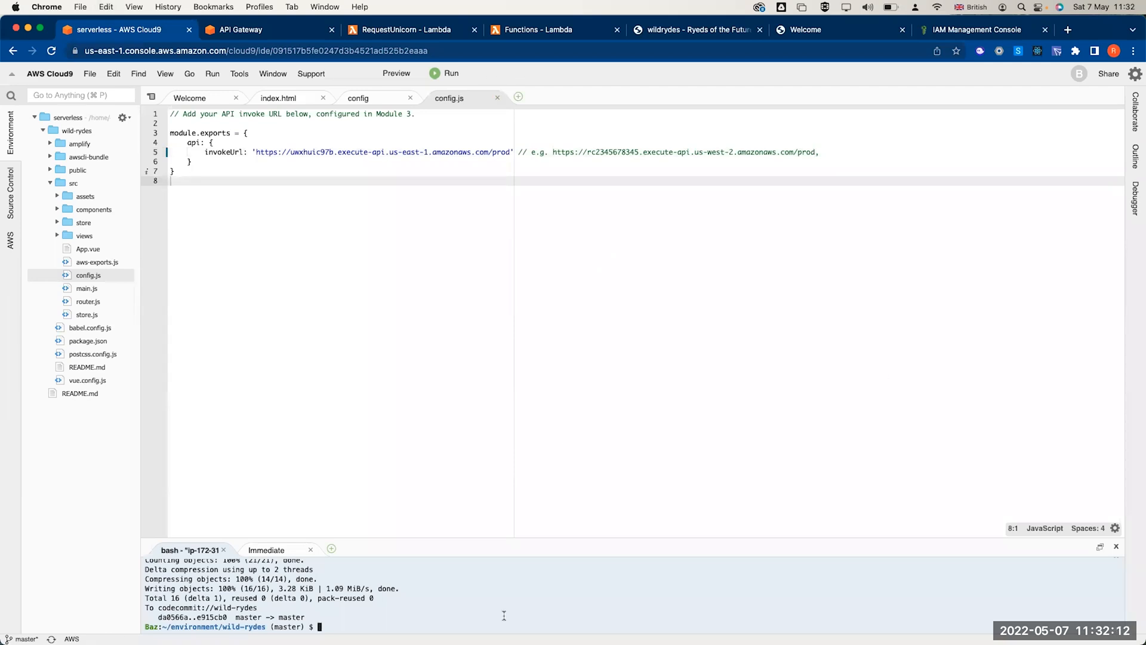
- Commit src/config.js as 'Configure API InokeURL' and push it to CodeCommit master
{"action": "left_click_drag", "start_coordinate": [440, 539], "coordinate": [452, 350]}
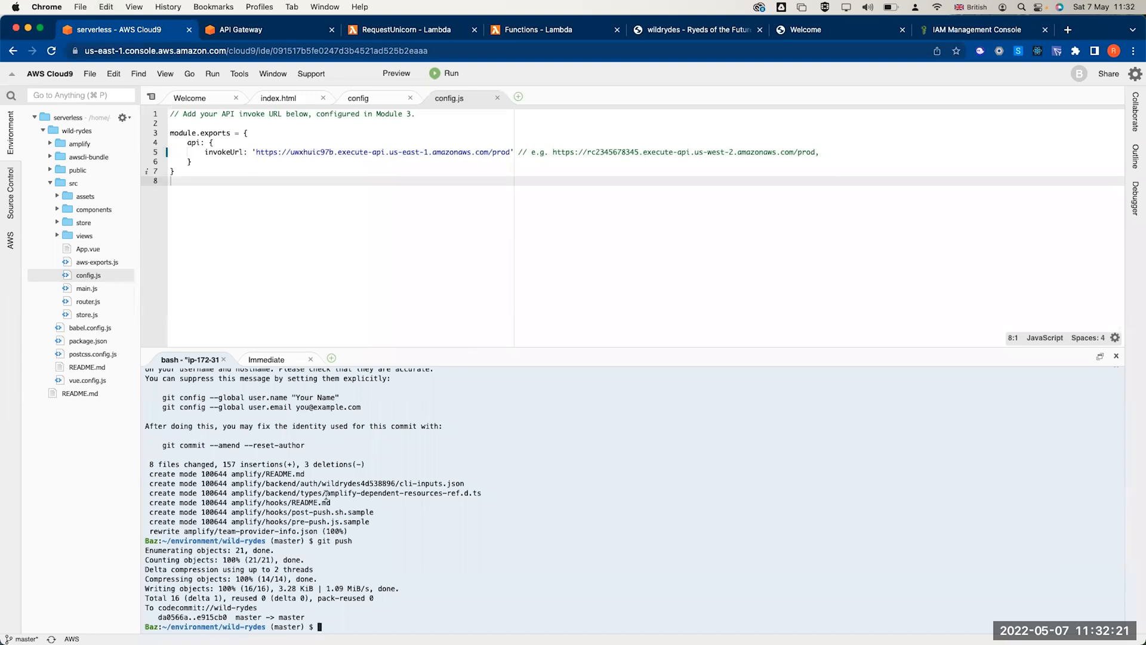
{"action": "type", "text": "git add src/config.js"}
{"action": "key", "text": "Return"}
{"action": "type", "text": "git "}
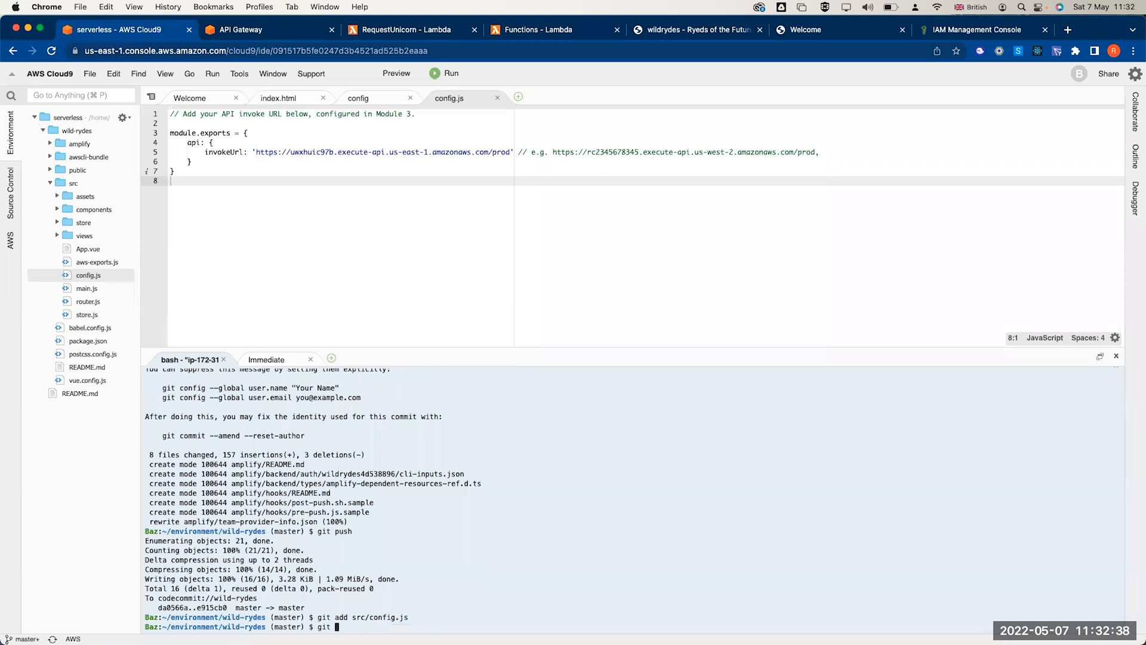
{"action": "type", "text": "commit -m \"Configure API Inoke"}
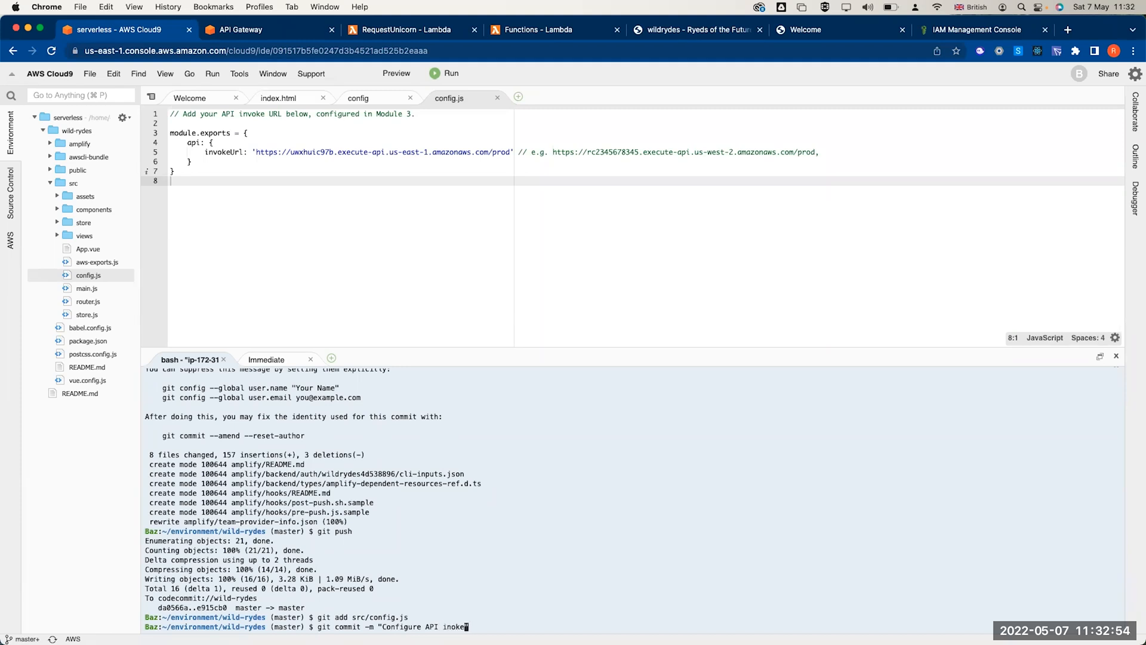
{"action": "type", "text": "URL\""}
{"action": "key", "text": "Return"}
{"action": "type", "text": "gi"}
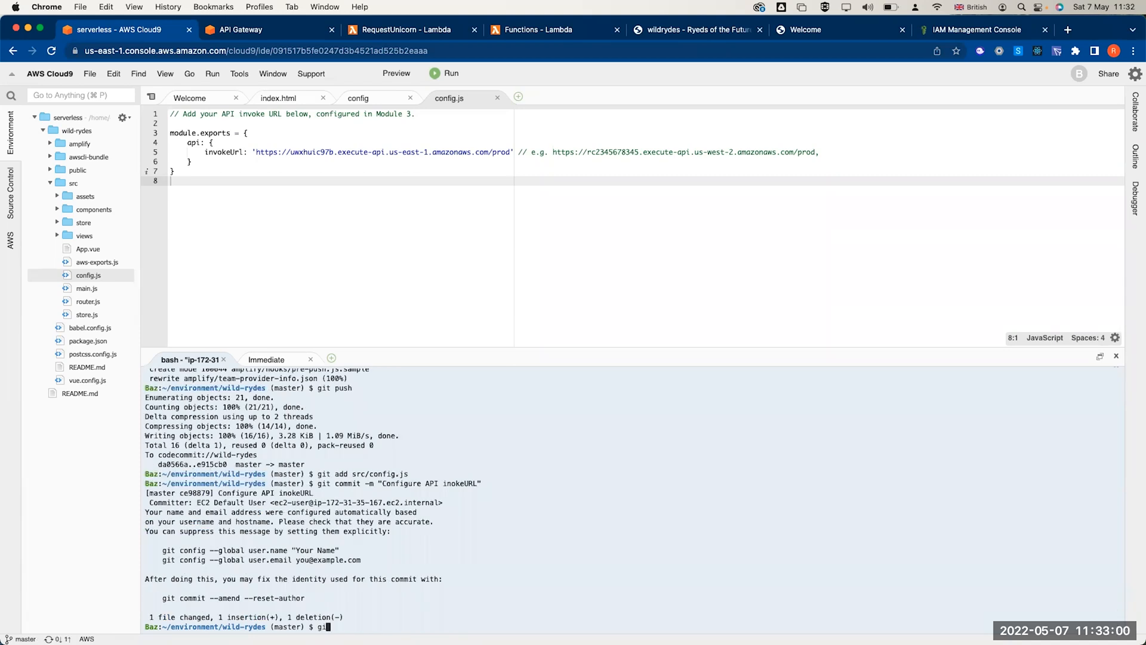
{"action": "type", "text": "t push"}
{"action": "key", "text": "Return"}
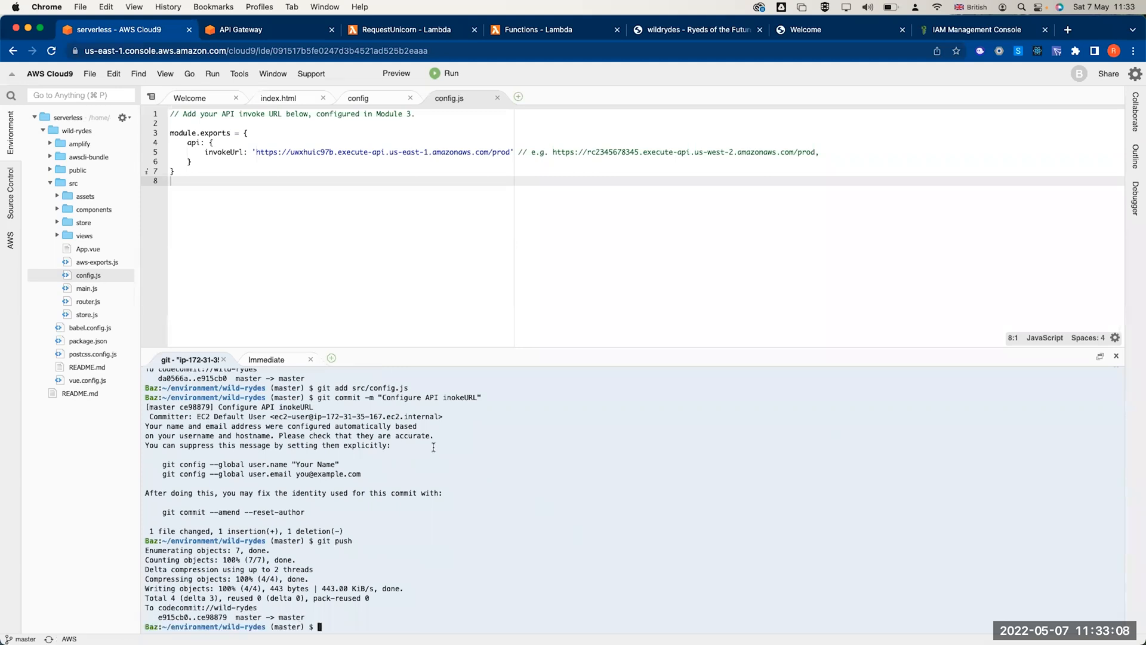
- Return to the Wild Rydes ride page and dismiss the auth token dialog to reveal the Seattle map
{"action": "left_click", "coordinate": [655, 48]}
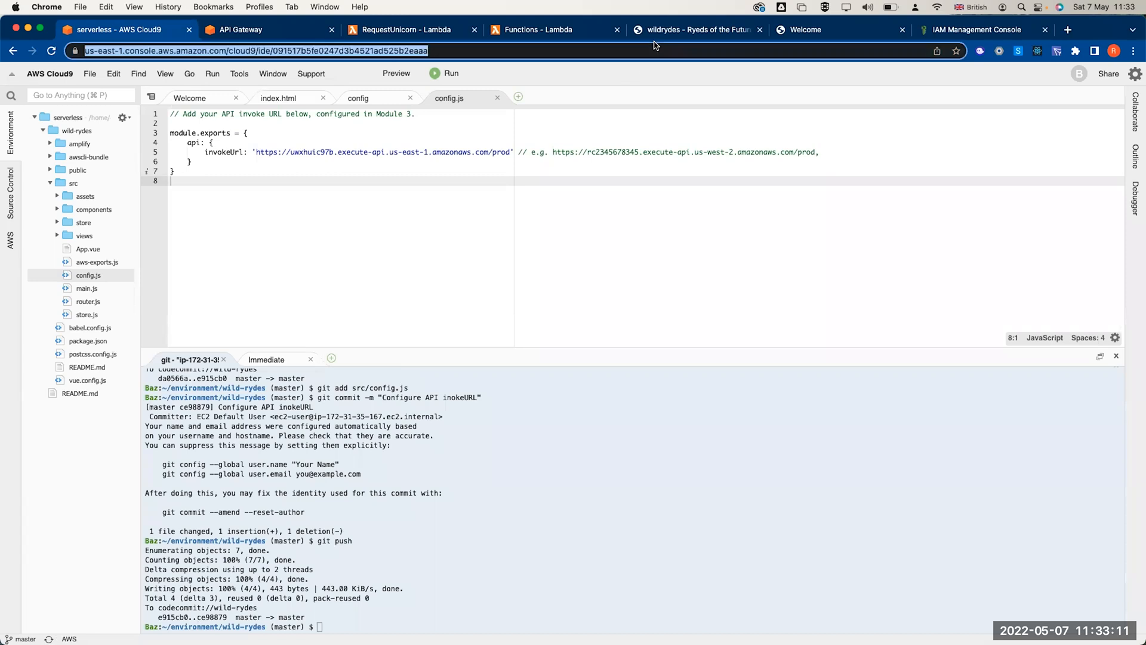
{"action": "left_click", "coordinate": [655, 31]}
{"action": "left_click", "coordinate": [724, 425]}
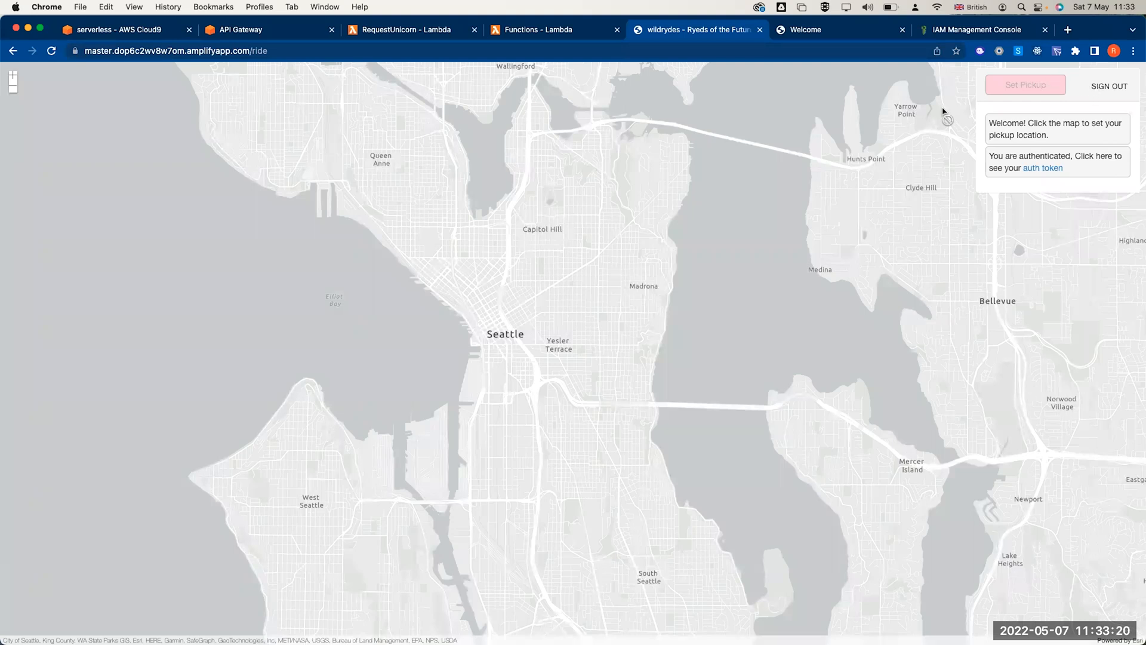
- Sign out, start a new account, and enter the new username and password
{"action": "left_click", "coordinate": [1101, 89]}
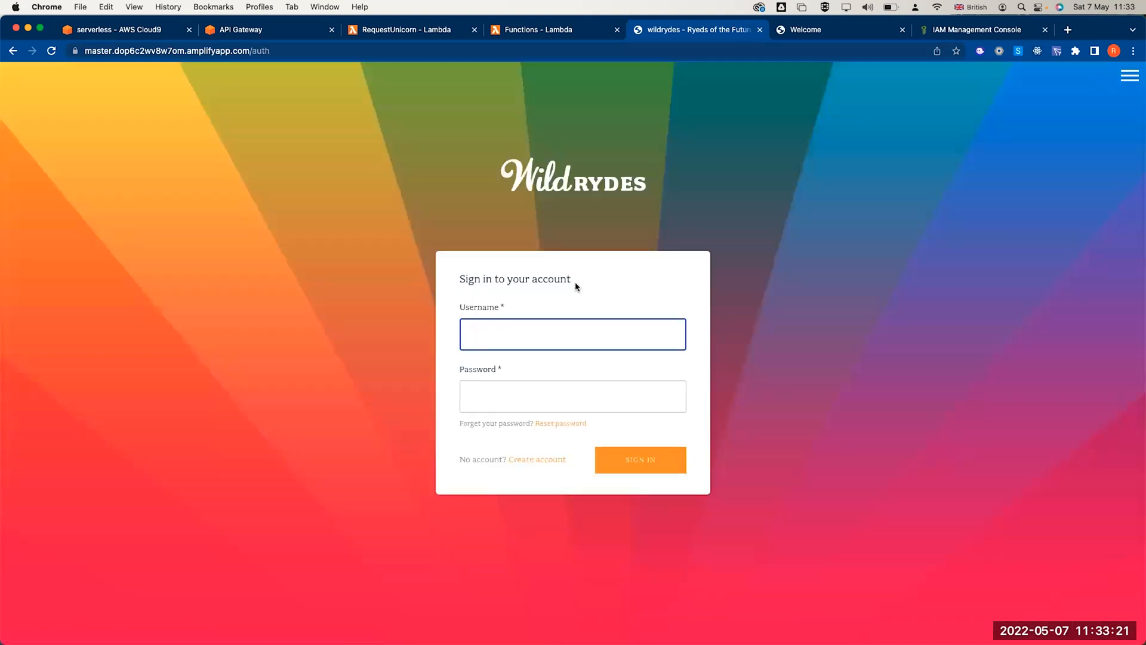
{"action": "left_click", "coordinate": [534, 461]}
{"action": "left_click", "coordinate": [497, 334]}
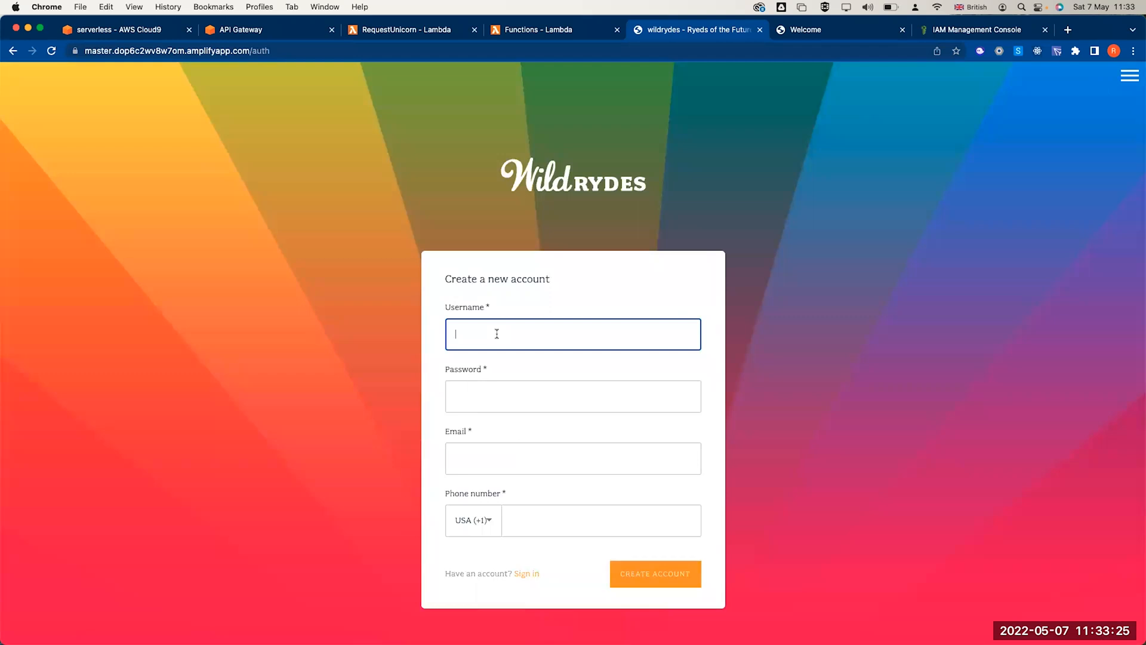
{"action": "type", "text": "baselm22"}
{"action": "key", "text": "Tab"}
{"action": "key", "text": "shift+Tab"}
{"action": "key", "text": "Right"}
{"action": "key", "text": "BackSpace"}
{"action": "key", "text": "Tab"}
{"action": "type", "text": "•••••"}
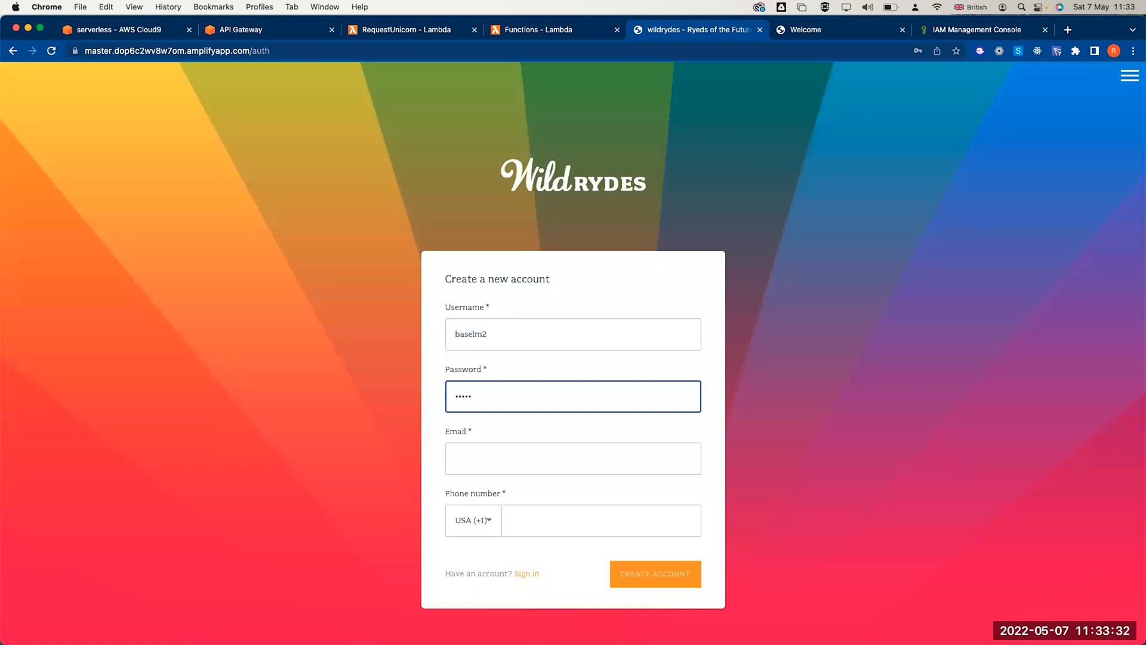
{"action": "key", "text": "BackSpace"}
{"action": "key", "text": "BackSpace"}
{"action": "type", "text": "••••••••••"}
{"action": "key", "text": "Tab"}
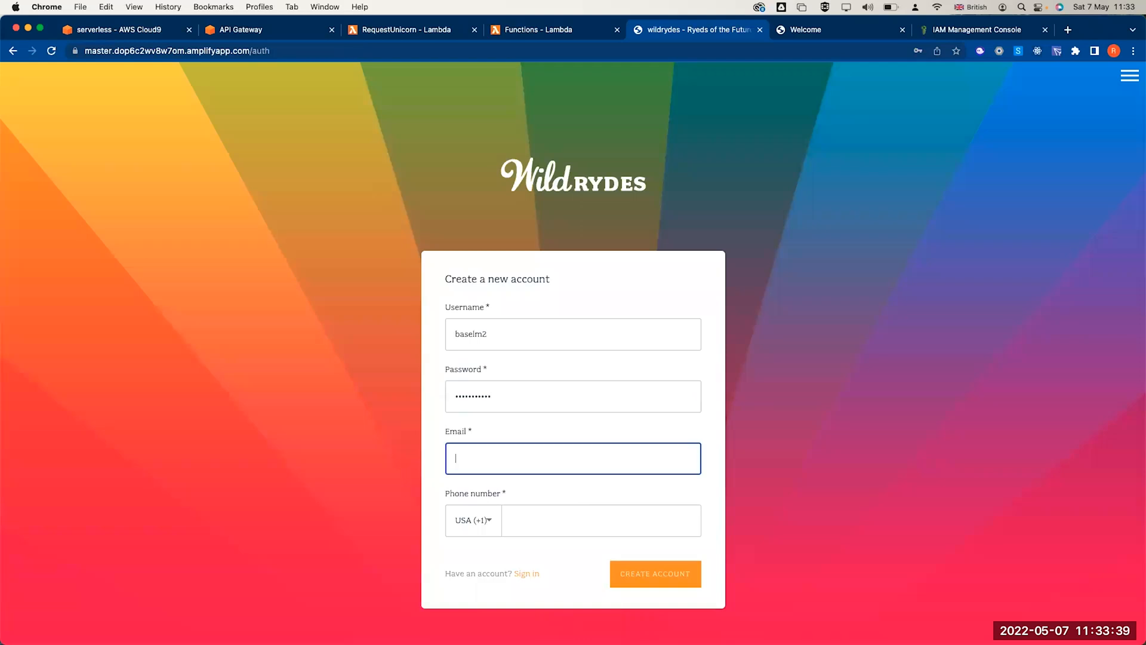
- Fill in the rider's e-mail and phone number, keep USA (+1), and submit the account
{"action": "left_click", "coordinate": [537, 524]}
{"action": "type", "text": "88766444"}
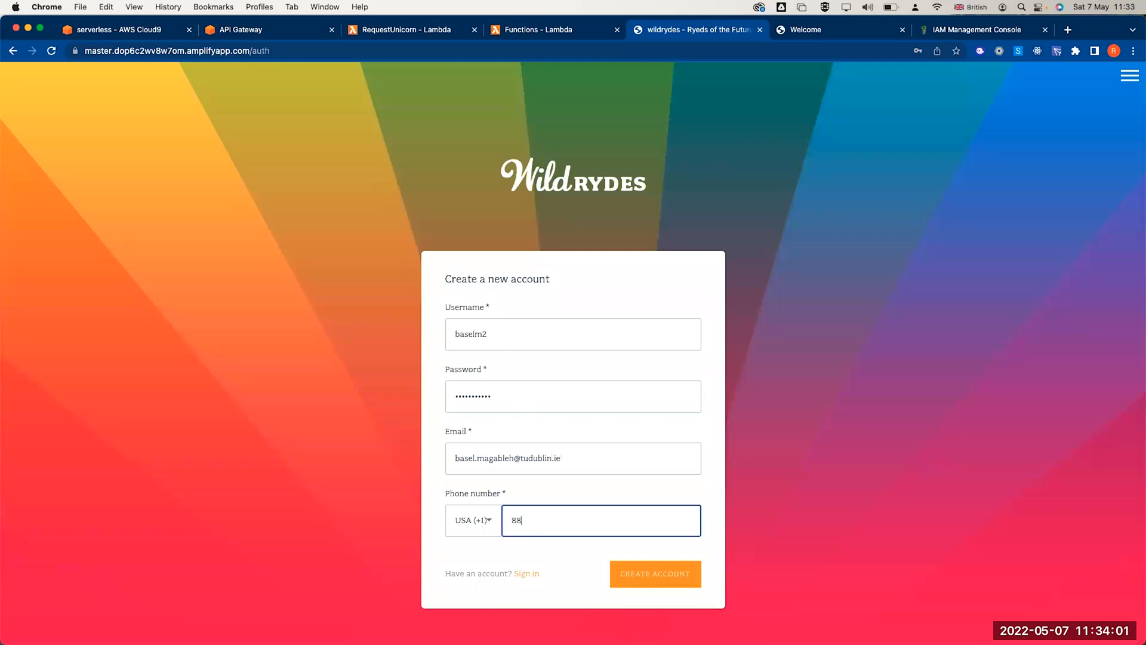
{"action": "left_click", "coordinate": [478, 533]}
{"action": "left_click", "coordinate": [497, 524]}
{"action": "left_click", "coordinate": [495, 524]}
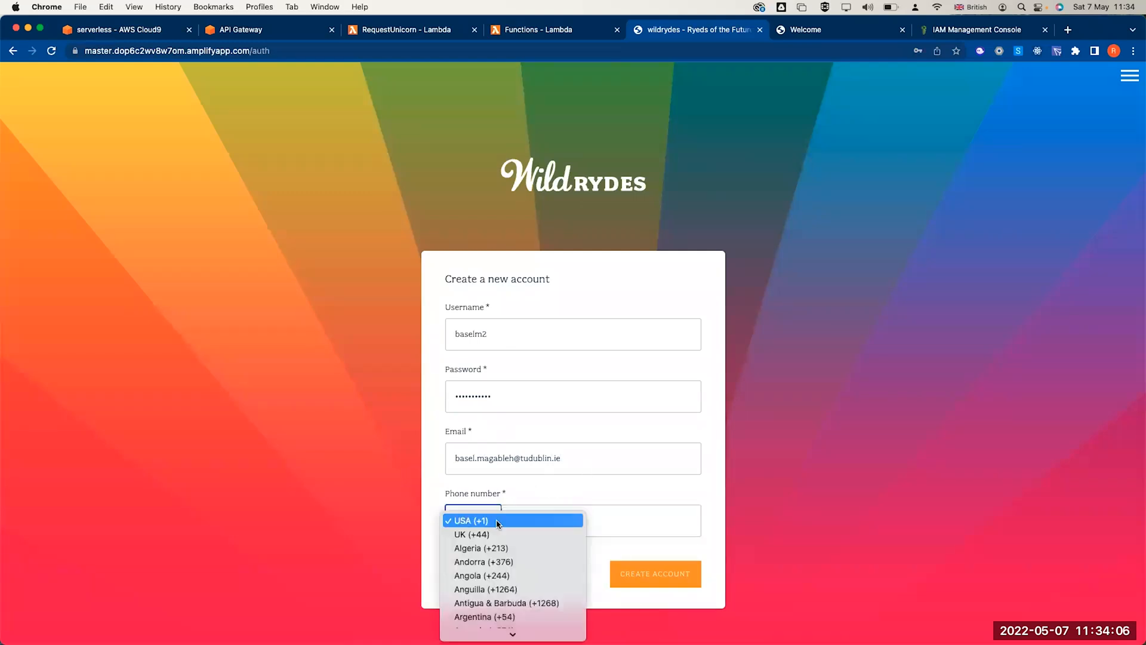
{"action": "left_click", "coordinate": [601, 488]}
{"action": "left_click", "coordinate": [556, 518]}
{"action": "left_click", "coordinate": [640, 574]}
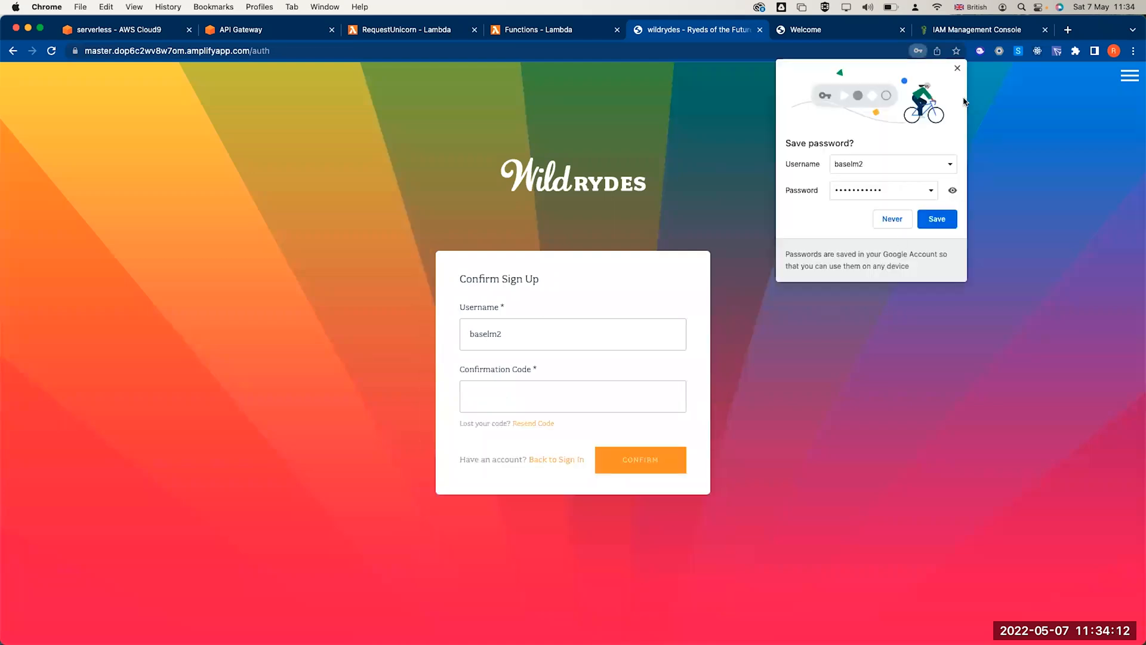
- Dismiss the save-password prompt, paste the e-mailed verification code, and confirm the account
{"action": "left_click", "coordinate": [958, 68]}
{"action": "key", "text": "super+Tab"}
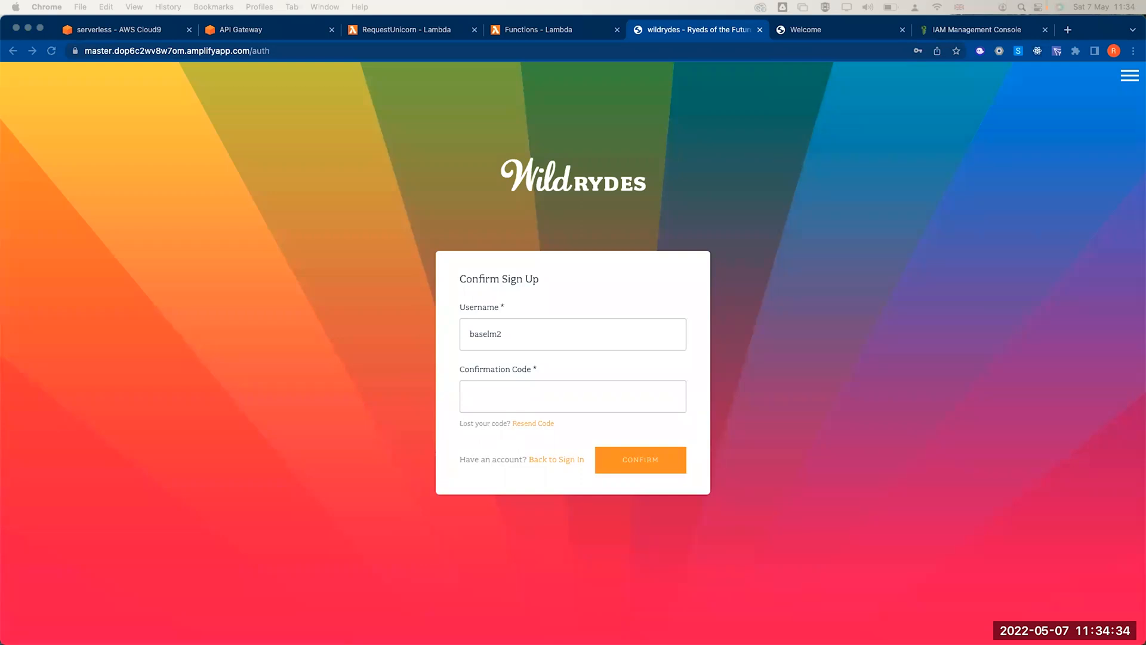
{"action": "left_click_drag", "start_coordinate": [1145, 102], "coordinate": [973, 101]}
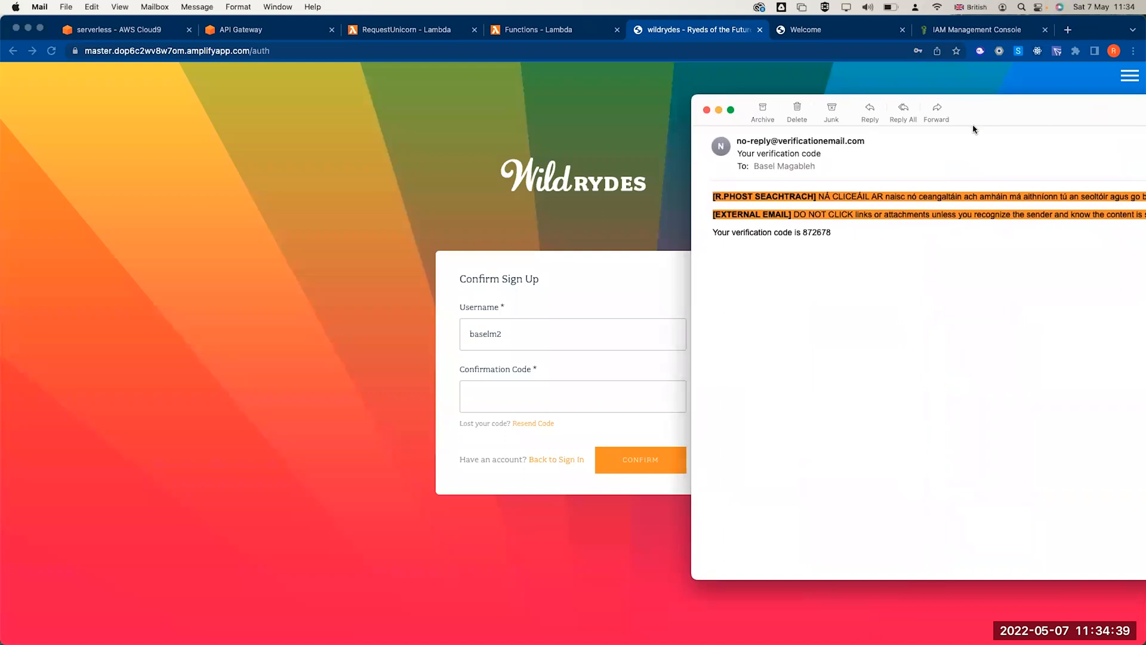
{"action": "double_click", "coordinate": [816, 234]}
{"action": "key", "text": "super+c"}
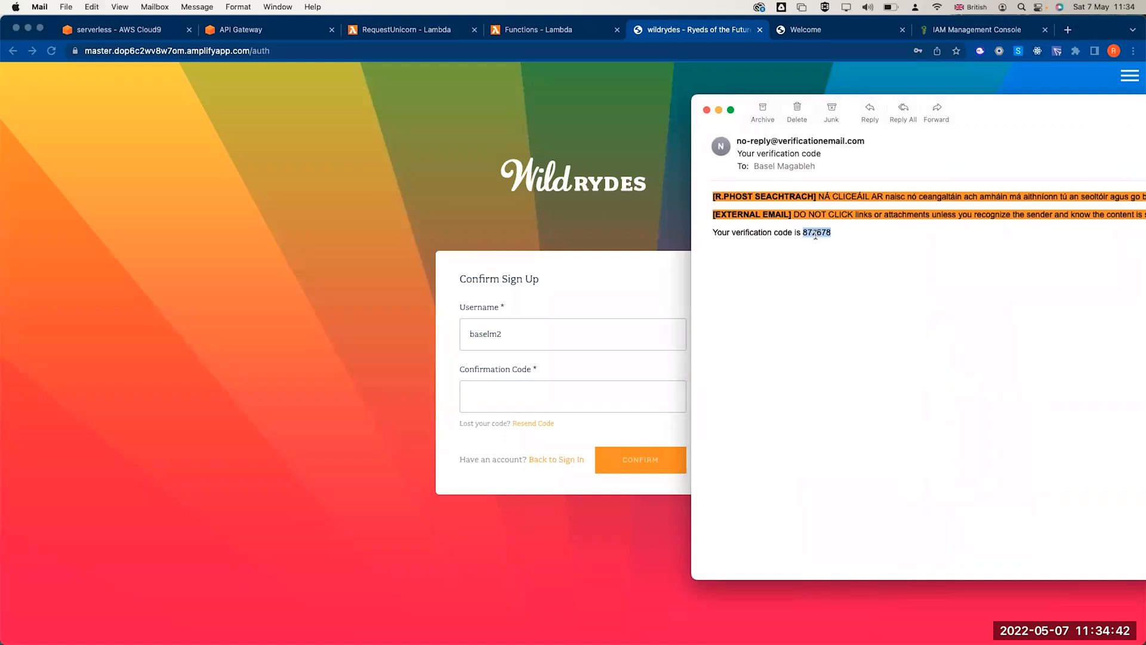
{"action": "left_click", "coordinate": [548, 391]}
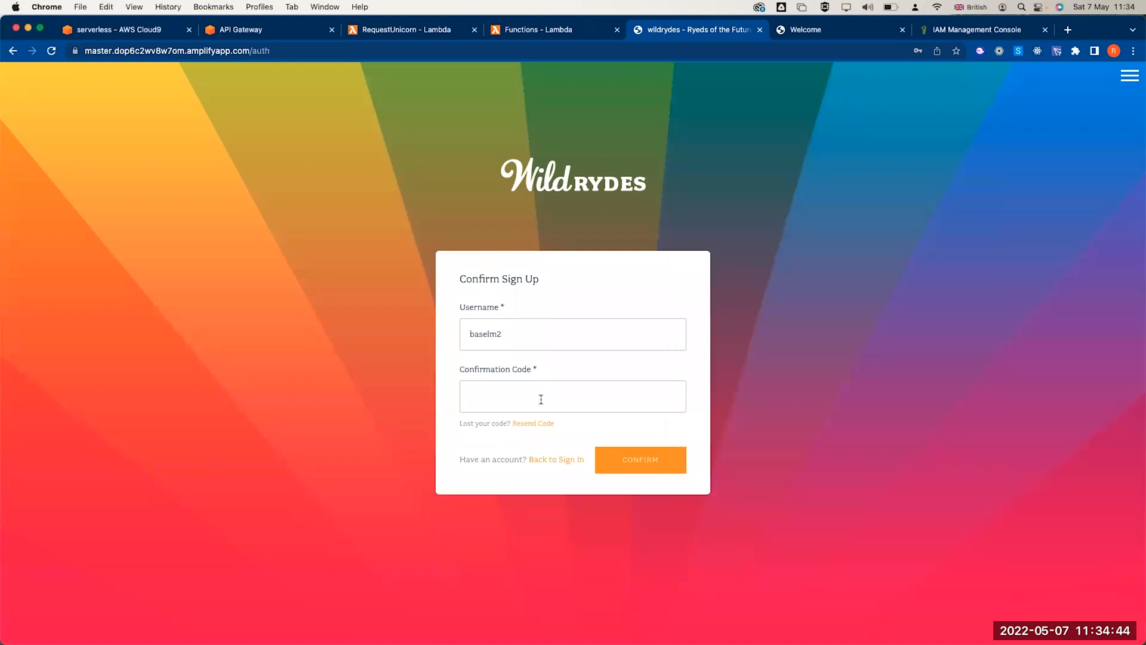
{"action": "left_click", "coordinate": [541, 399]}
{"action": "key", "text": "super+v"}
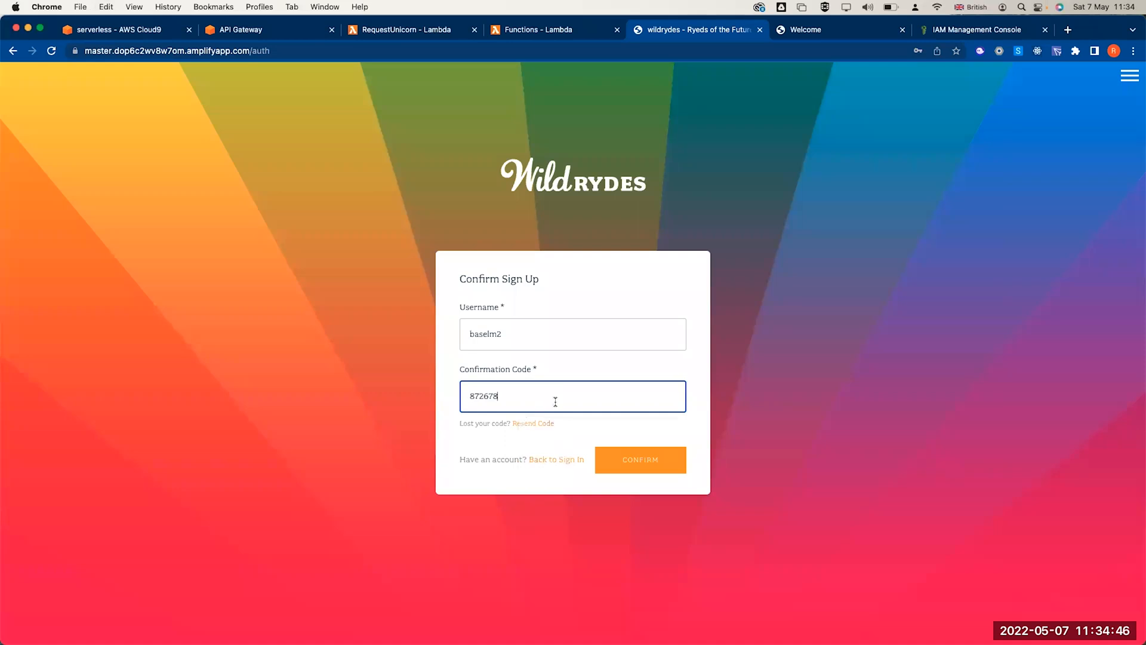
{"action": "left_click", "coordinate": [628, 461]}
{"action": "left_click", "coordinate": [568, 334]}
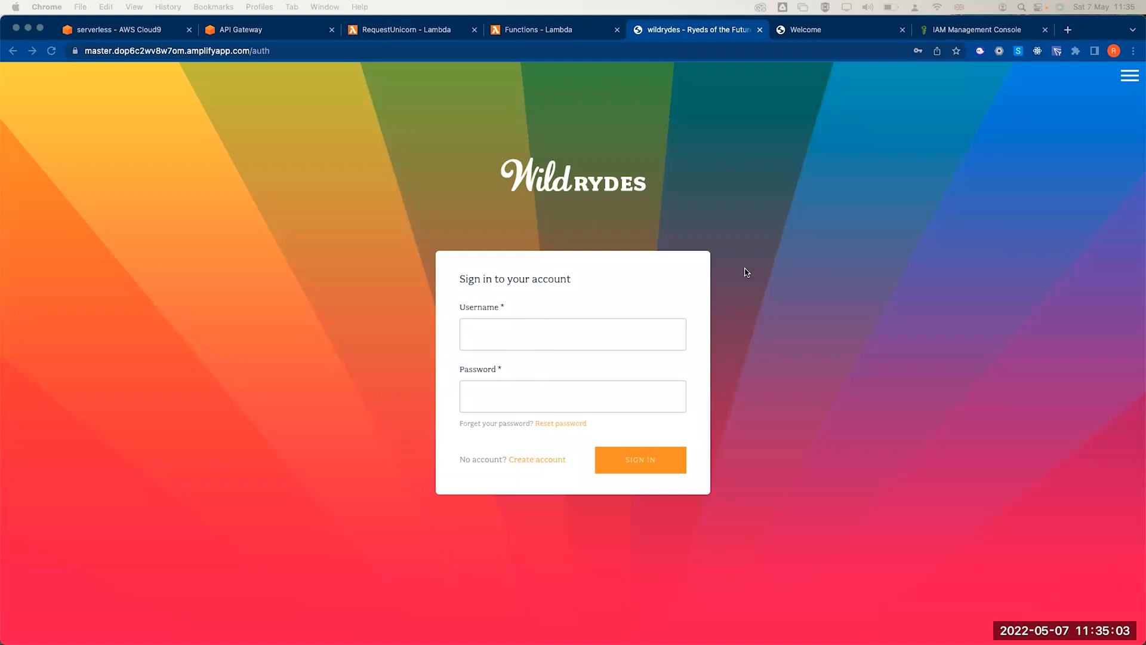
- Sign in with the new account's username and password, correcting the username until it succeeds
{"action": "left_click", "coordinate": [534, 332]}
{"action": "type", "text": "baselm2"}
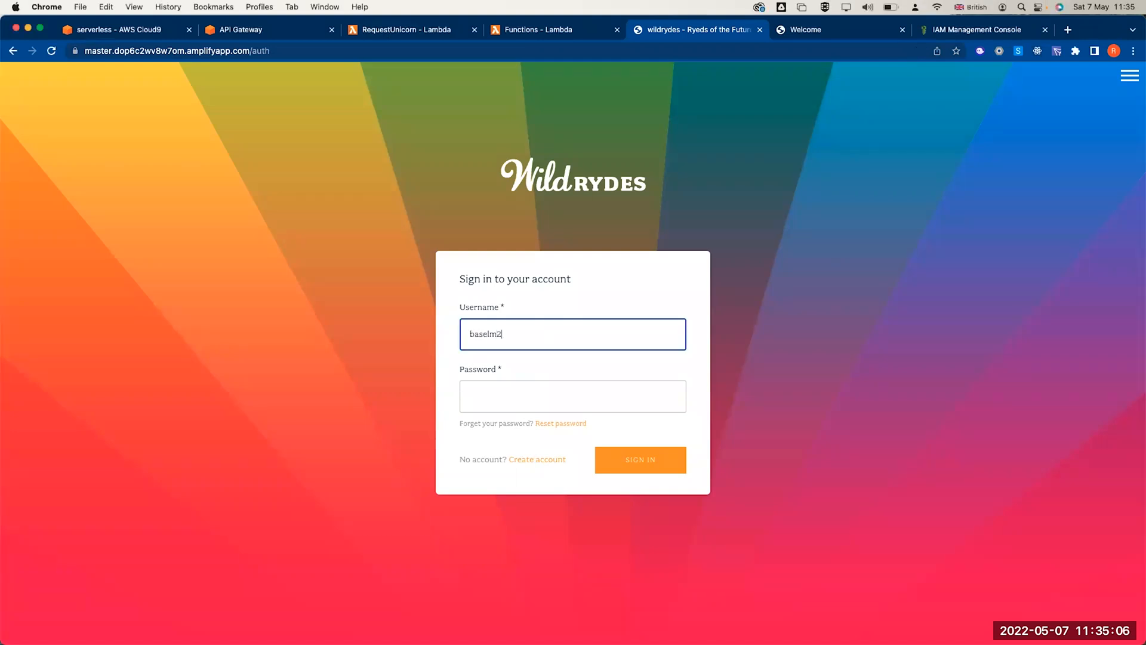
{"action": "key", "text": "Tab"}
{"action": "type", "text": "••••"}
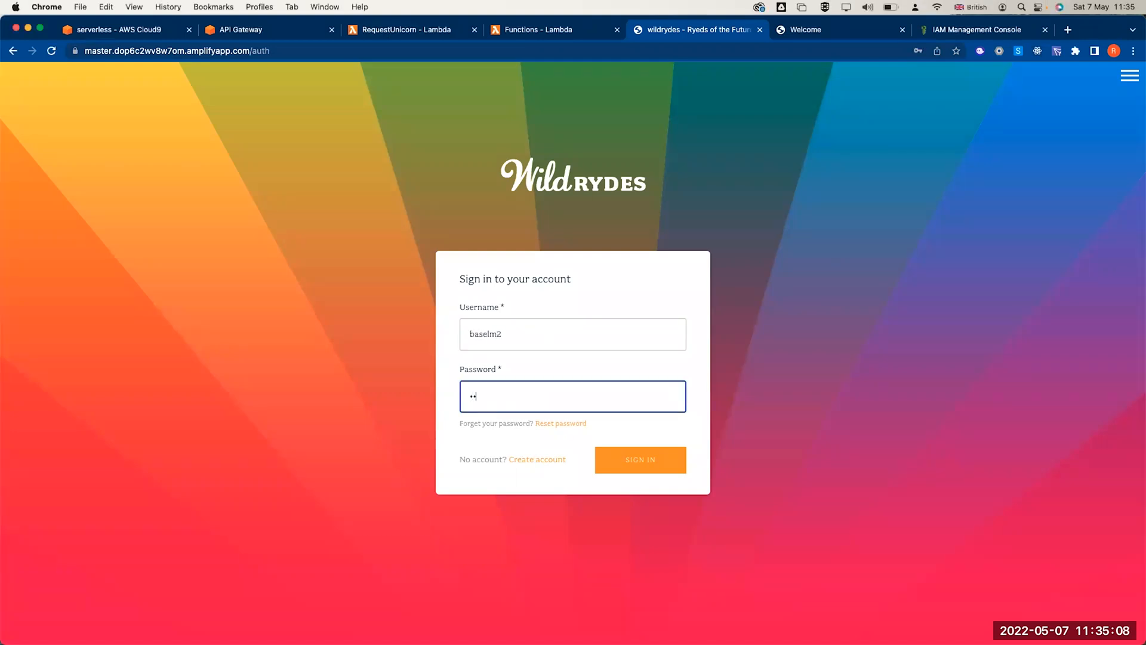
{"action": "type", "text": "••••••"}
{"action": "left_click", "coordinate": [634, 465]}
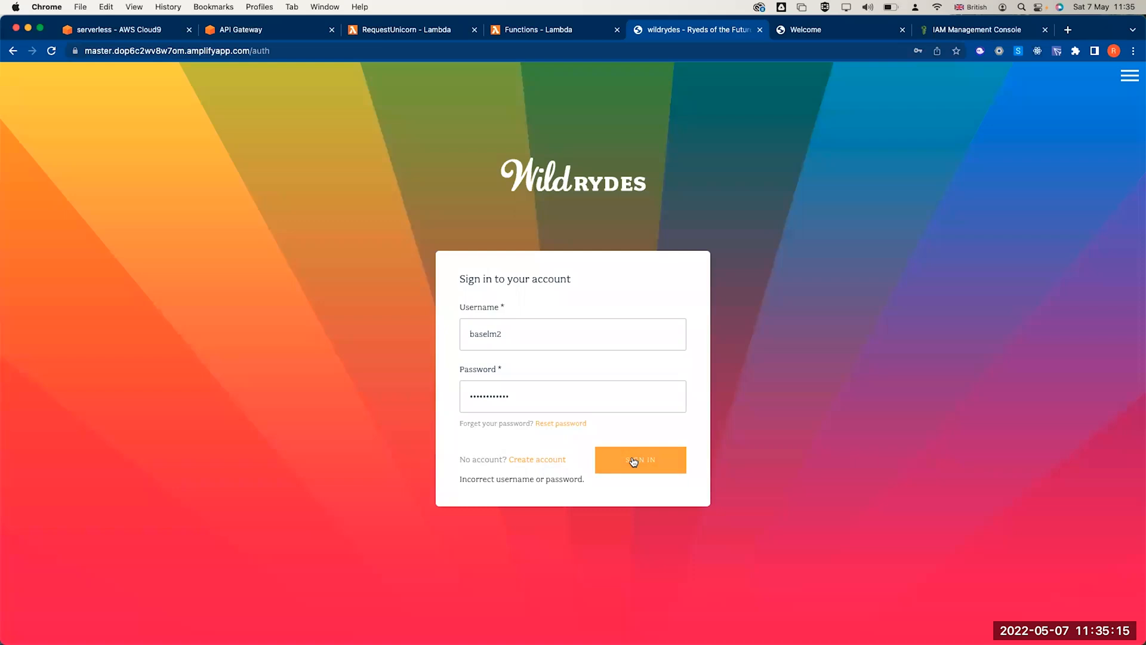
{"action": "left_click", "coordinate": [515, 338]}
{"action": "type", "text": "2"}
{"action": "left_click", "coordinate": [639, 465]}
{"action": "left_click", "coordinate": [555, 342]}
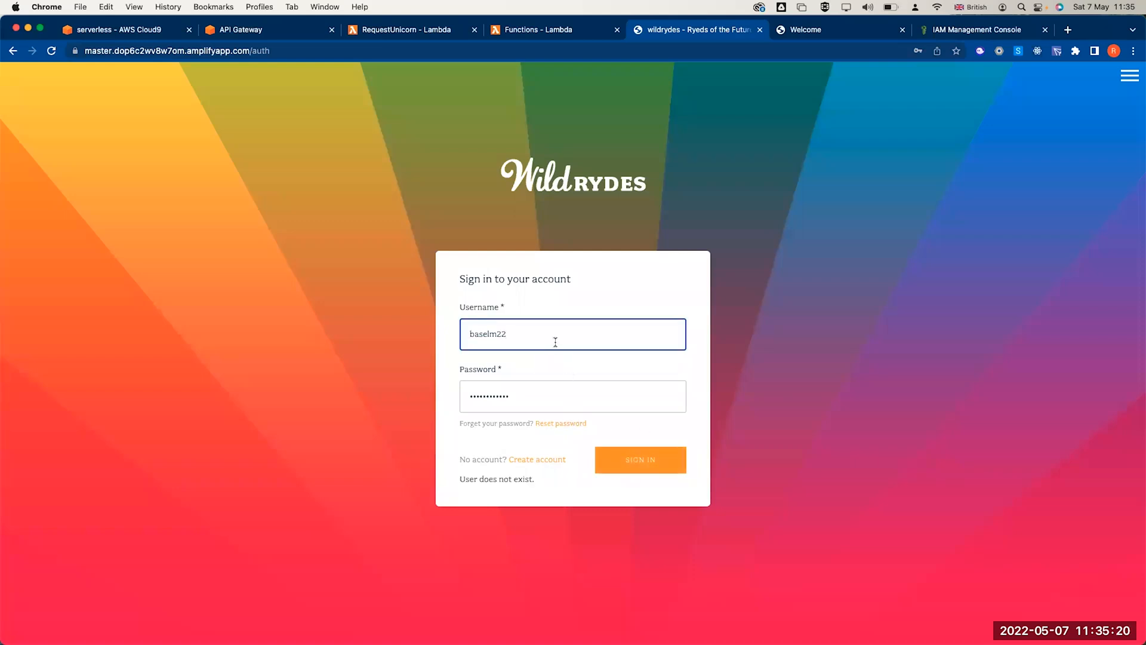
{"action": "key", "text": "BackSpace"}
{"action": "key", "text": "BackSpace"}
{"action": "left_click", "coordinate": [627, 467]}
- Dismiss the save-password prompt, select the auth token, and close the token notice
{"action": "double_click", "coordinate": [559, 397]}
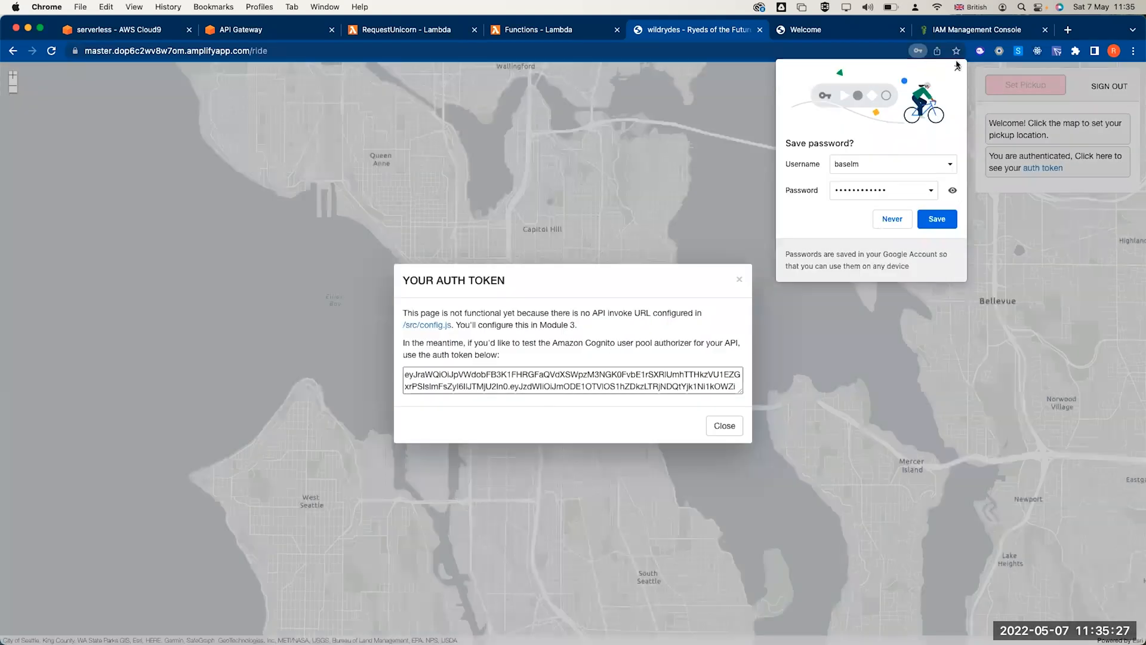
{"action": "left_click", "coordinate": [958, 67]}
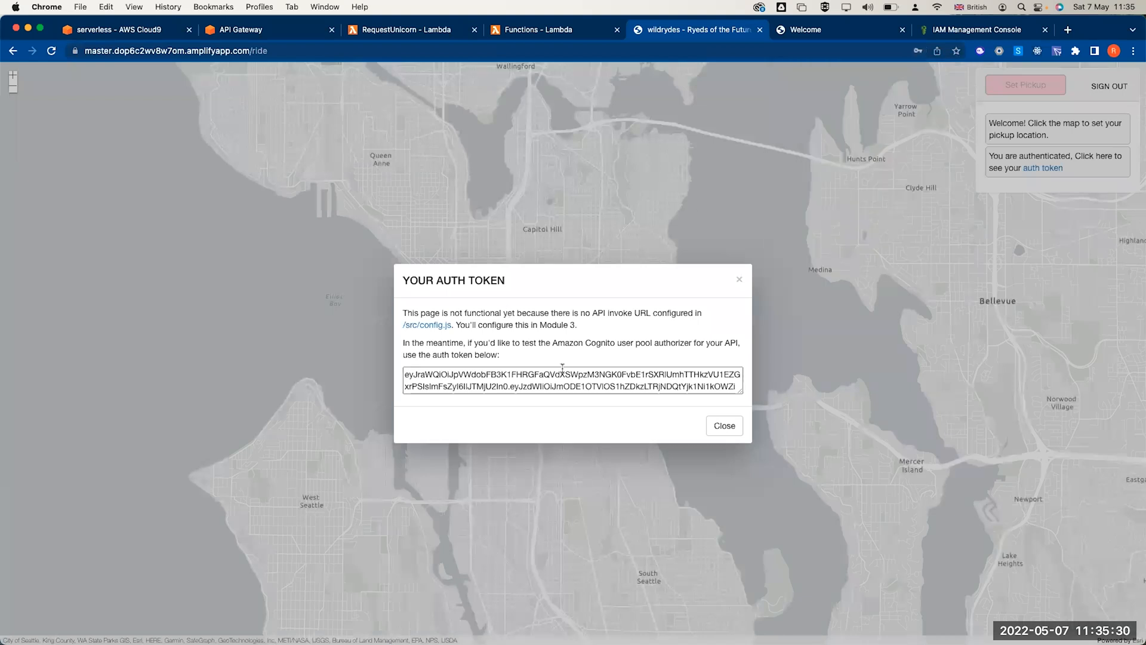
{"action": "triple_click", "coordinate": [481, 376]}
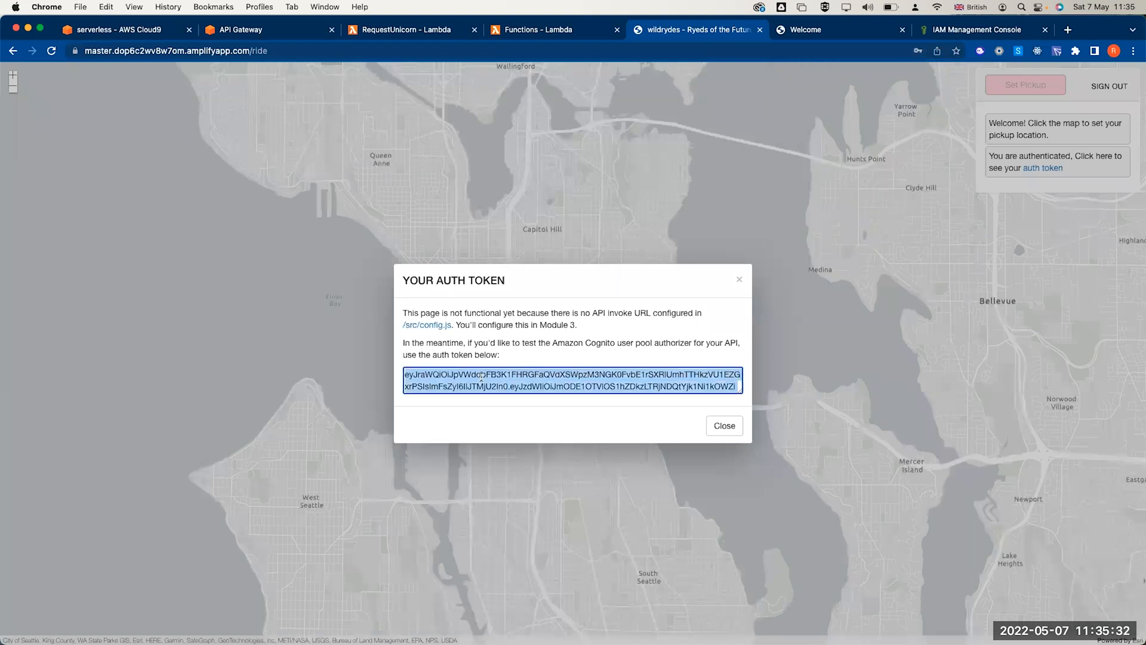
{"action": "left_click", "coordinate": [730, 428]}
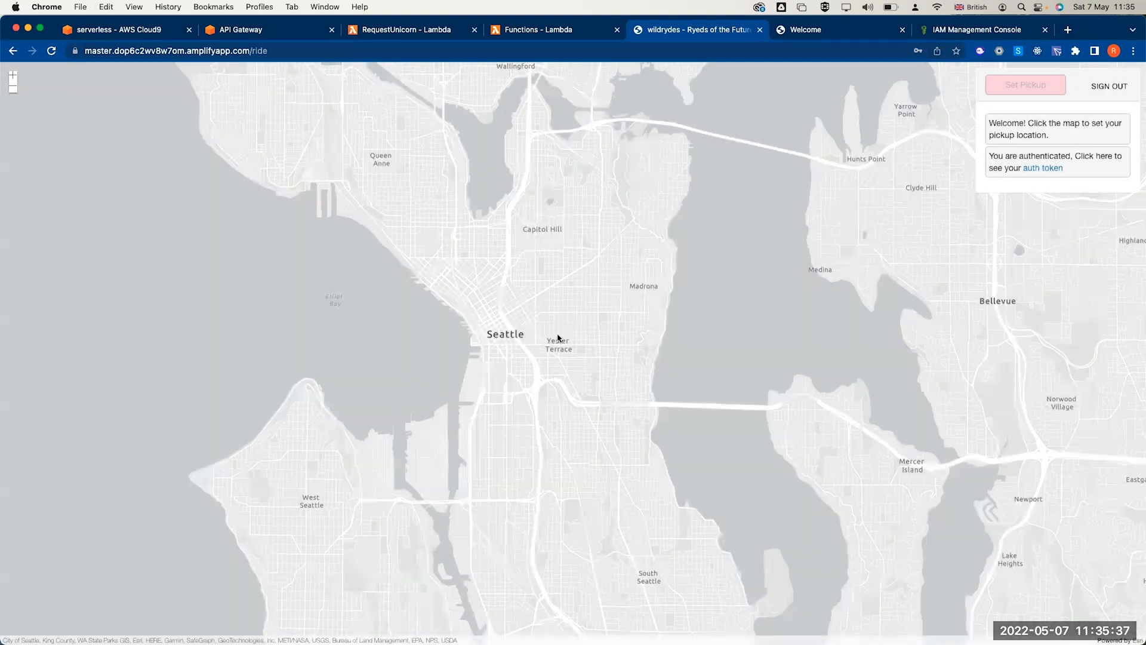
- Set a pickup at Yesler Terrace, request a unicorn, dismiss the 405 error, and re-place the pickup
{"action": "left_click", "coordinate": [557, 337]}
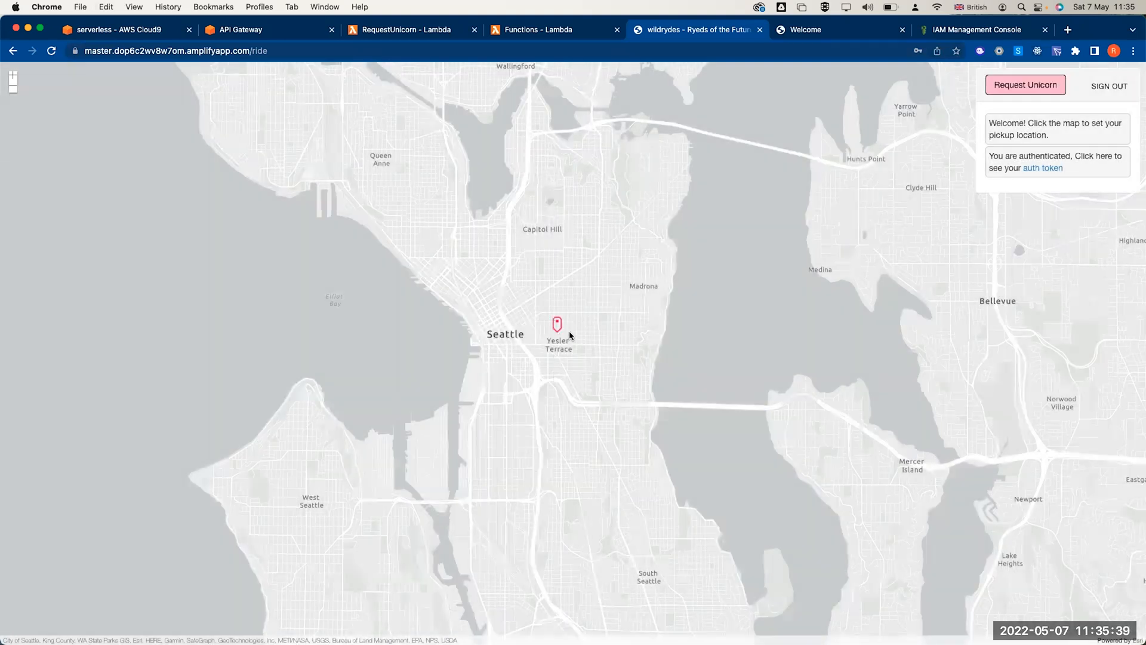
{"action": "left_click", "coordinate": [1025, 91]}
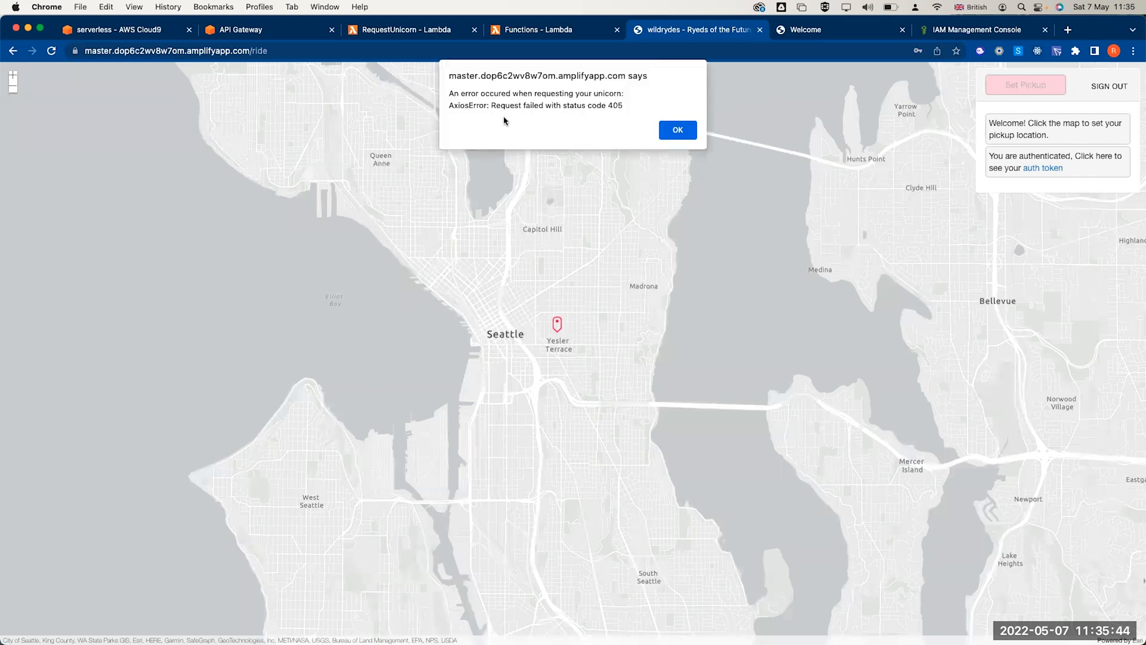
{"action": "left_click", "coordinate": [681, 130]}
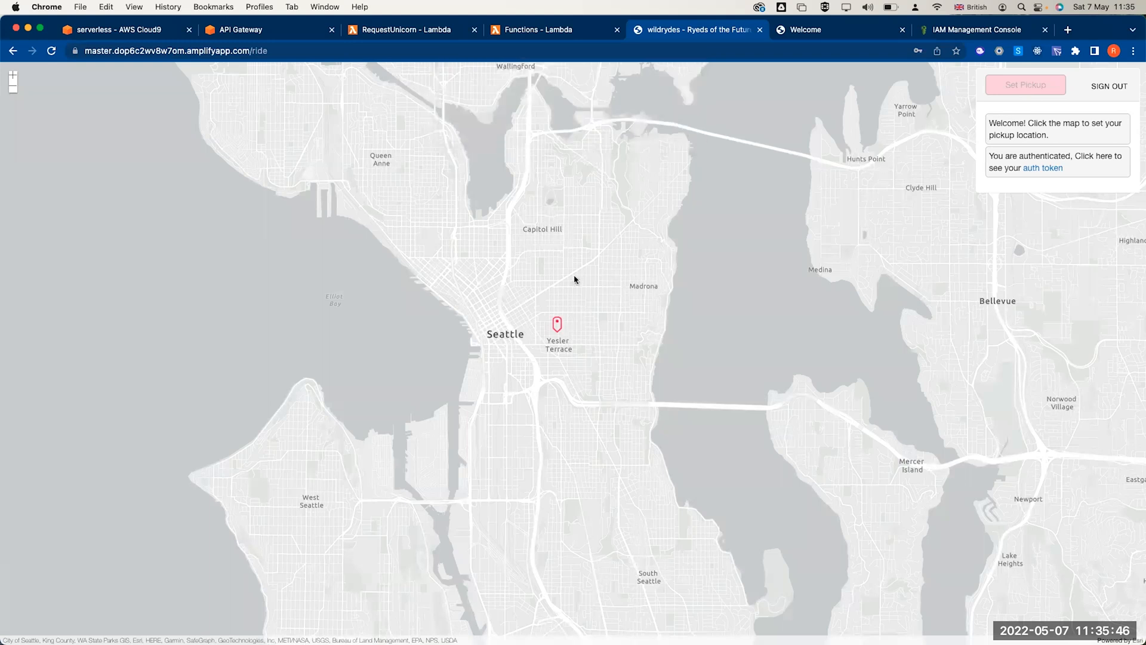
{"action": "left_click", "coordinate": [558, 326]}
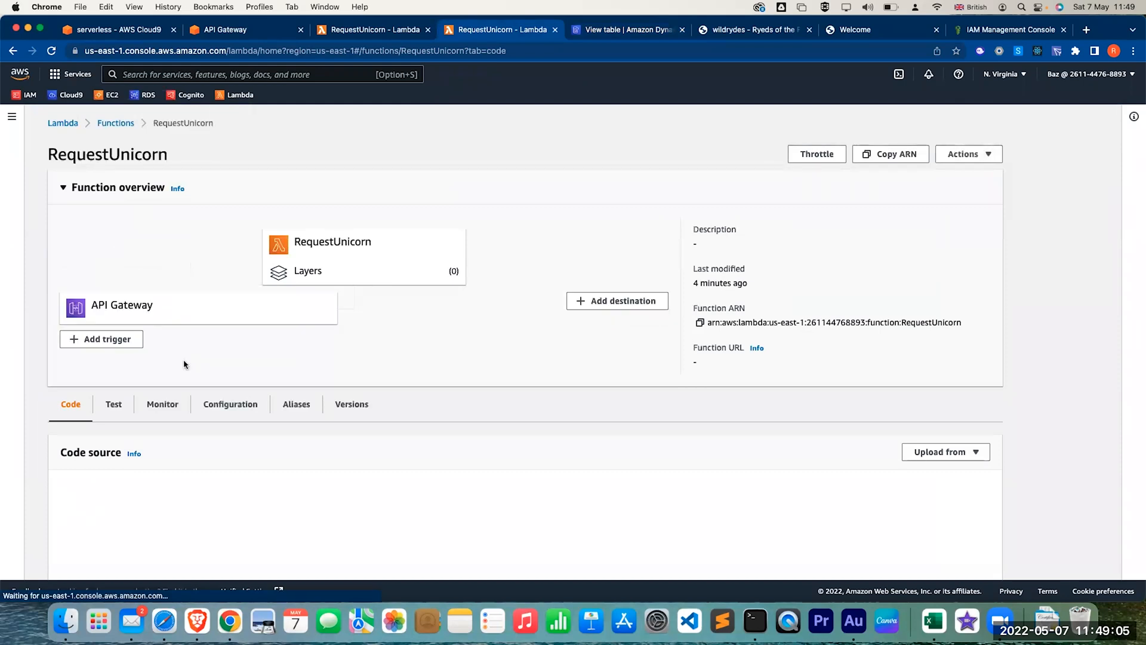
{"action": "scroll", "coordinate": [183, 365], "scroll_direction": "down", "scroll_amount": 5}
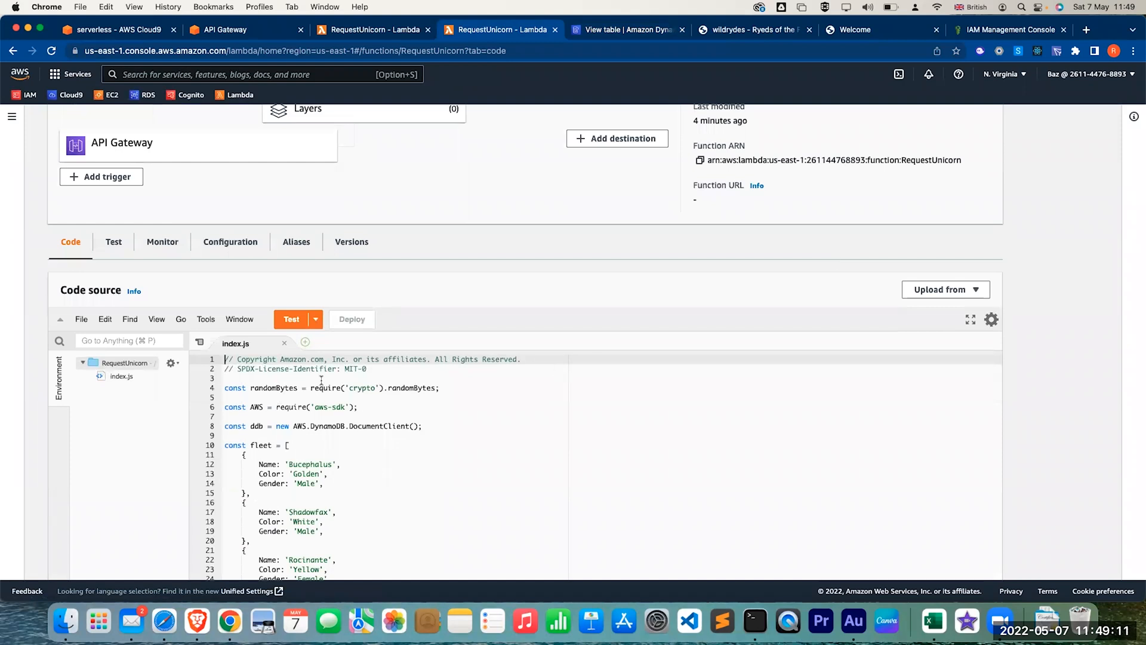
- Scroll RequestUnicorn's index.js to the recordRide call, maximise the window, and open the Test dropdown
{"action": "scroll", "coordinate": [320, 381], "scroll_direction": "down", "scroll_amount": 5}
{"action": "scroll", "coordinate": [320, 381], "scroll_direction": "up", "scroll_amount": 5}
{"action": "scroll", "coordinate": [370, 503], "scroll_direction": "down", "scroll_amount": 8}
{"action": "scroll", "coordinate": [370, 503], "scroll_direction": "down", "scroll_amount": 5}
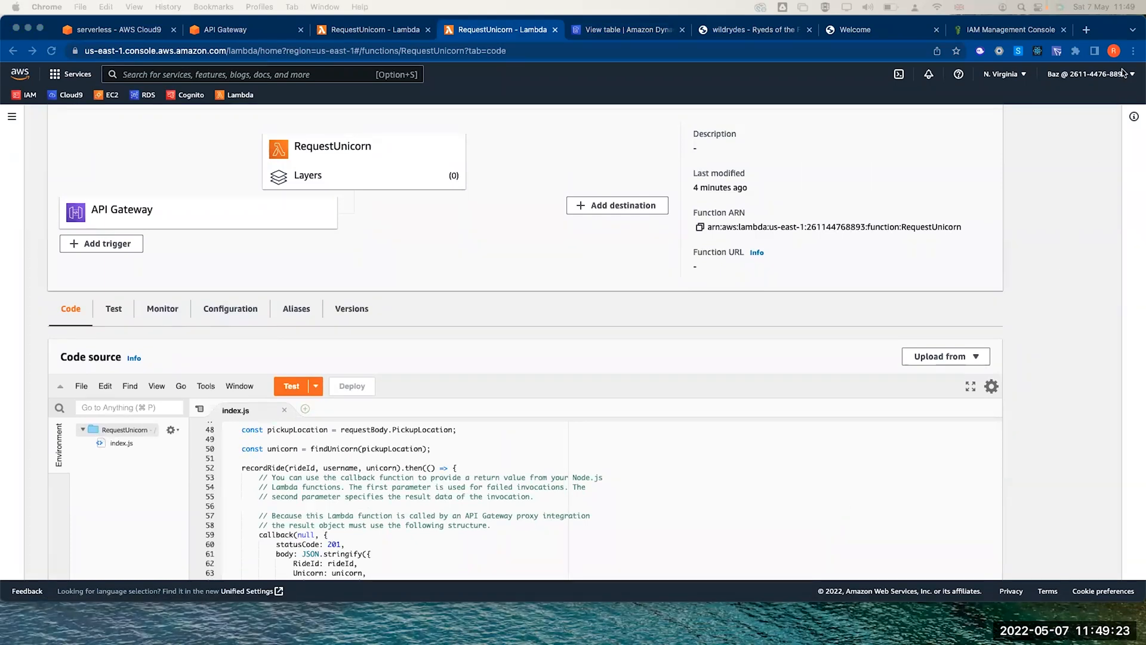
{"action": "double_click", "coordinate": [1105, 29]}
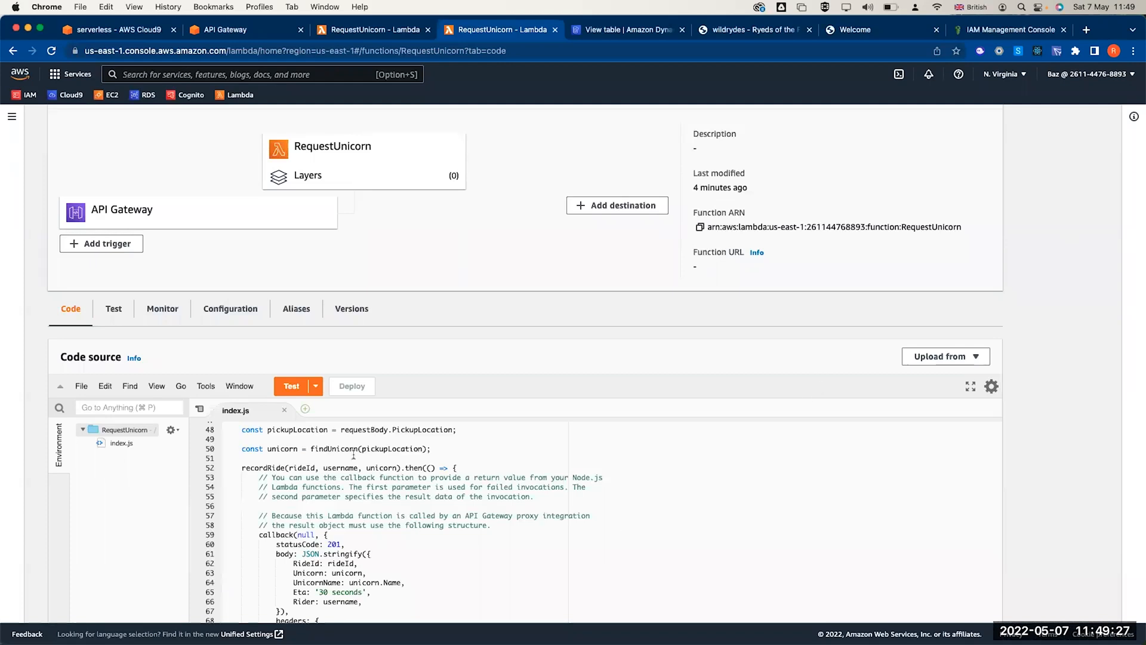
{"action": "left_click", "coordinate": [314, 390]}
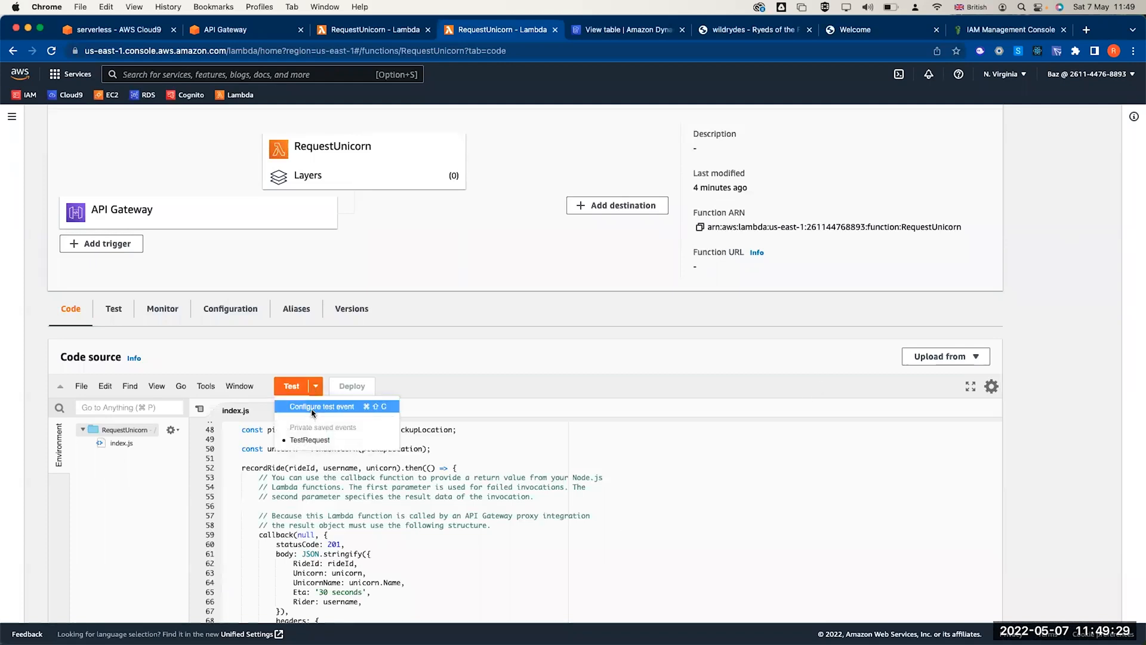
- Start a new RequestUnicorn test event named TestRequest2
{"action": "left_click", "coordinate": [313, 409]}
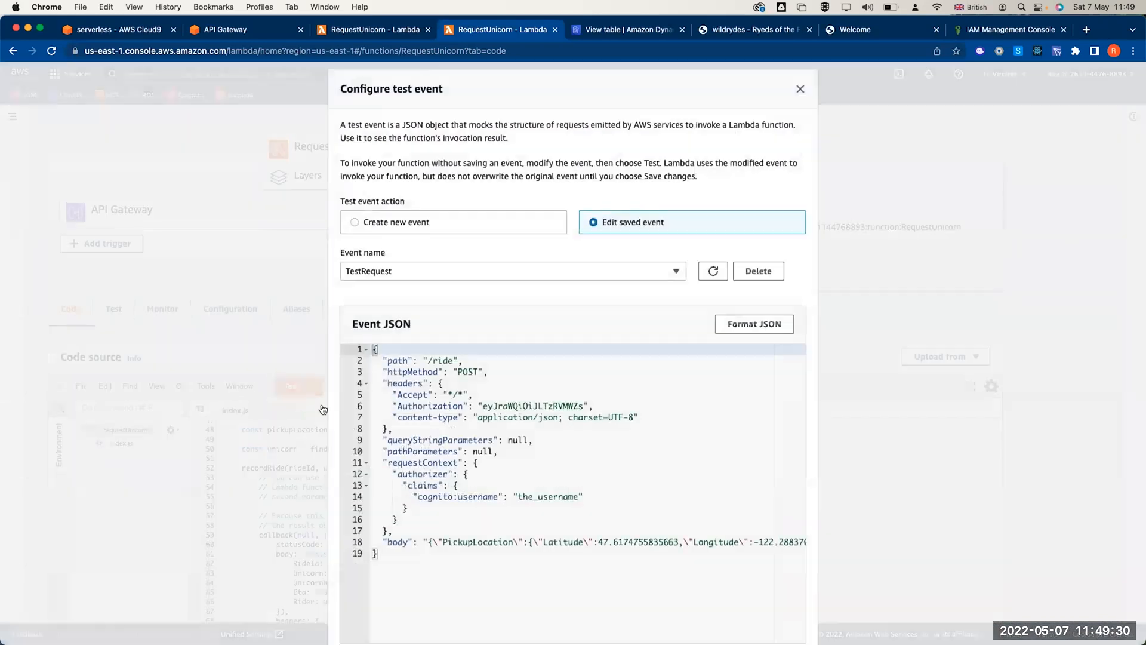
{"action": "left_click", "coordinate": [405, 274]}
{"action": "left_click", "coordinate": [382, 231]}
{"action": "left_click", "coordinate": [390, 260]}
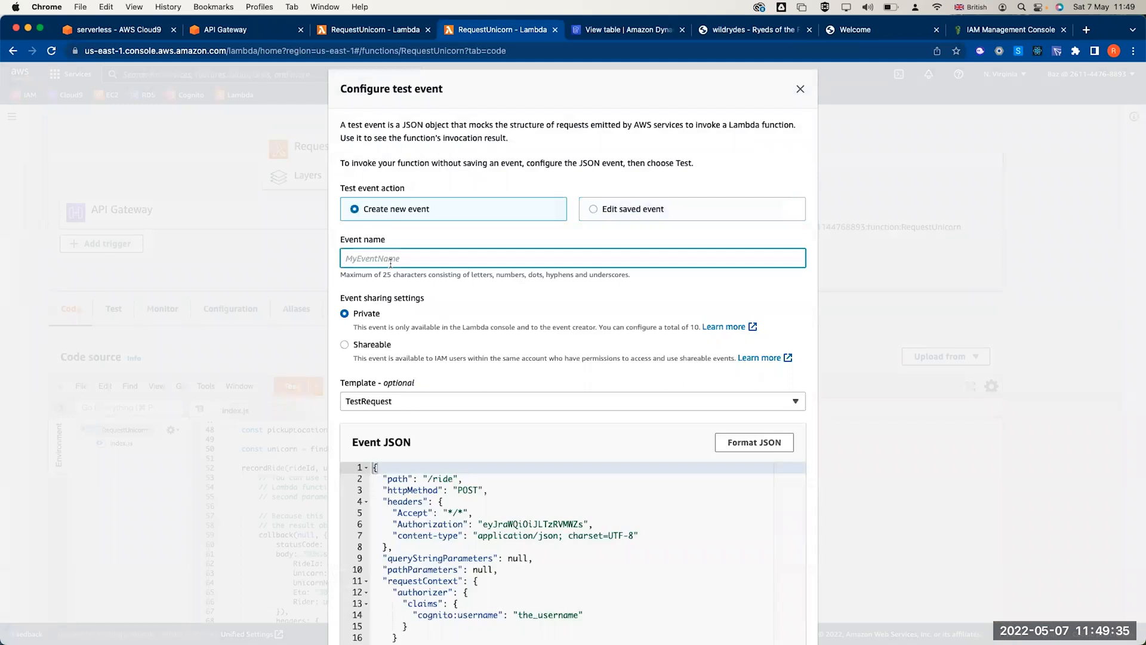
{"action": "type", "text": "TestRequest2"}
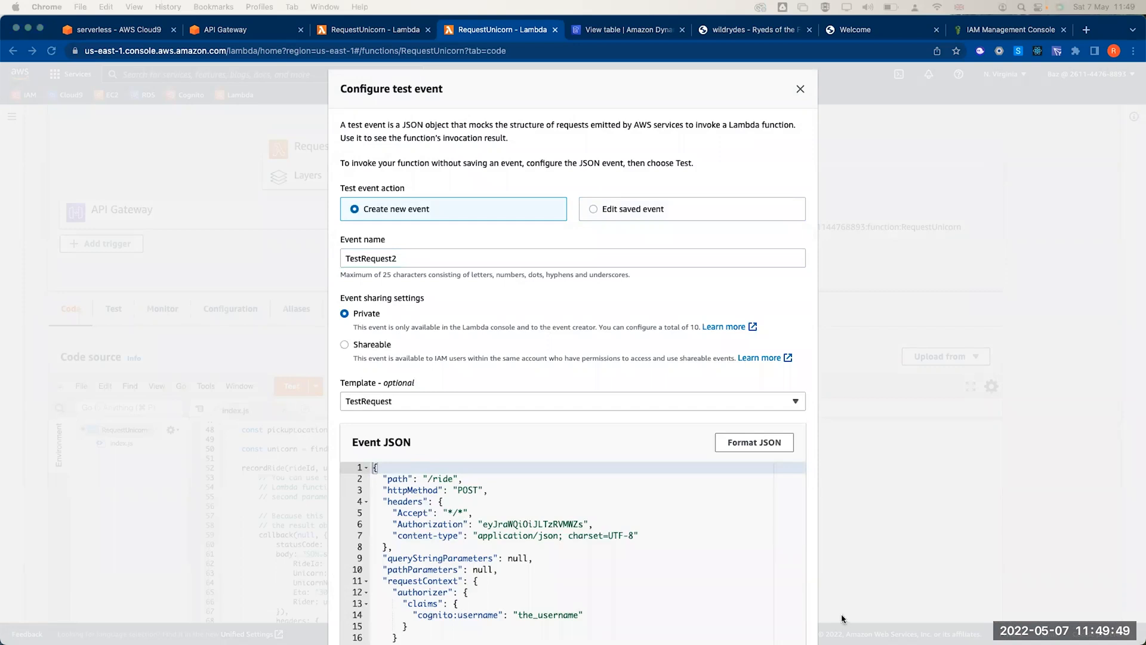
- Replace the event JSON with the pasted POST /ride request
{"action": "scroll", "coordinate": [589, 571], "scroll_direction": "down", "scroll_amount": 3}
{"action": "left_click", "coordinate": [589, 570]}
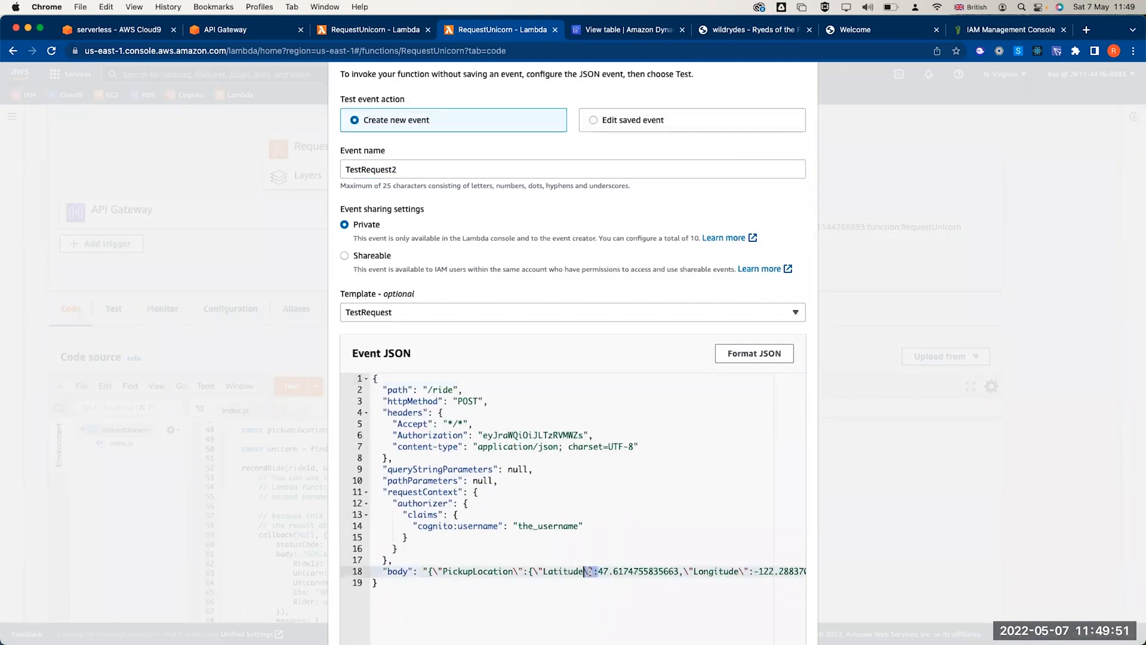
{"action": "left_click", "coordinate": [552, 588]}
{"action": "key", "text": "super+a"}
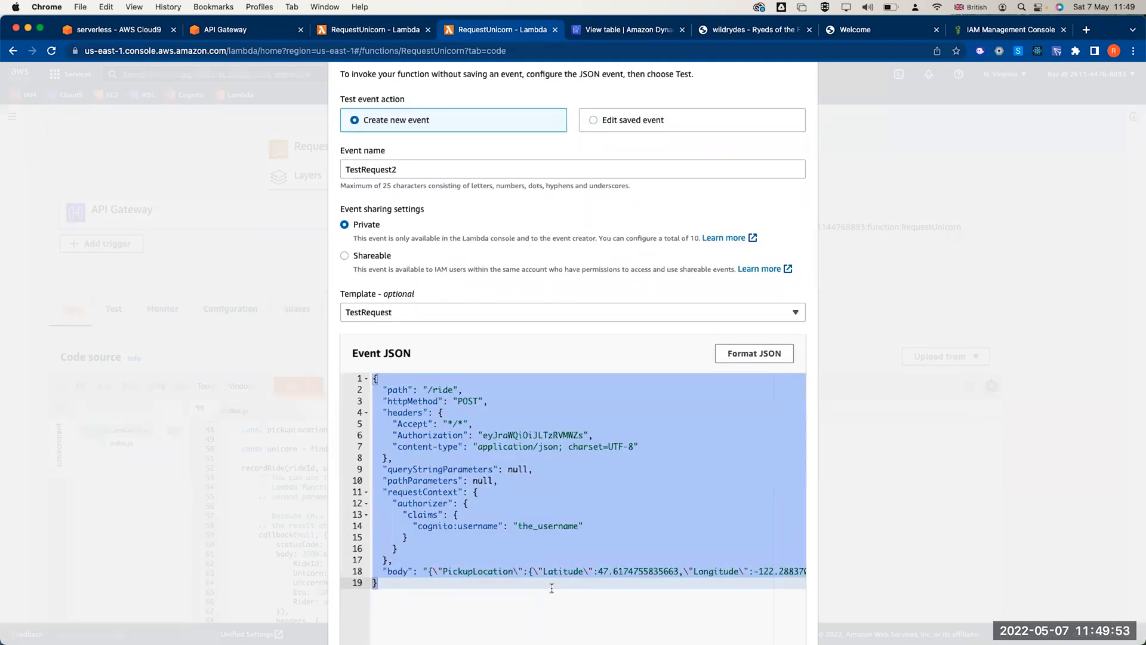
{"action": "key", "text": "super+v"}
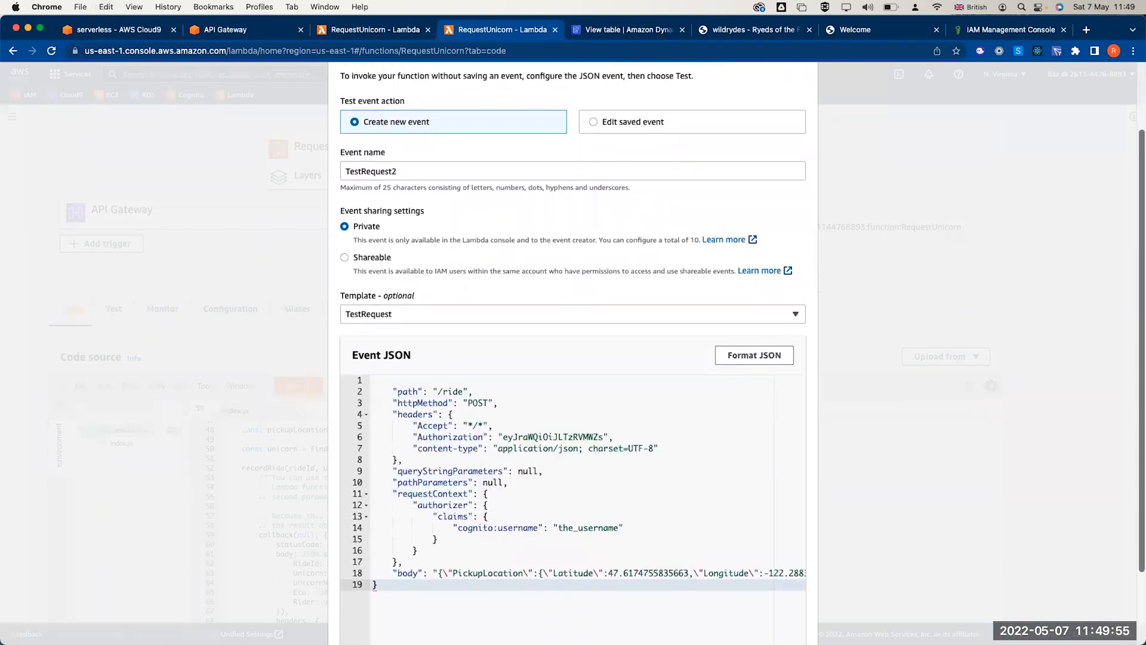
{"action": "key", "text": "super+Tab"}
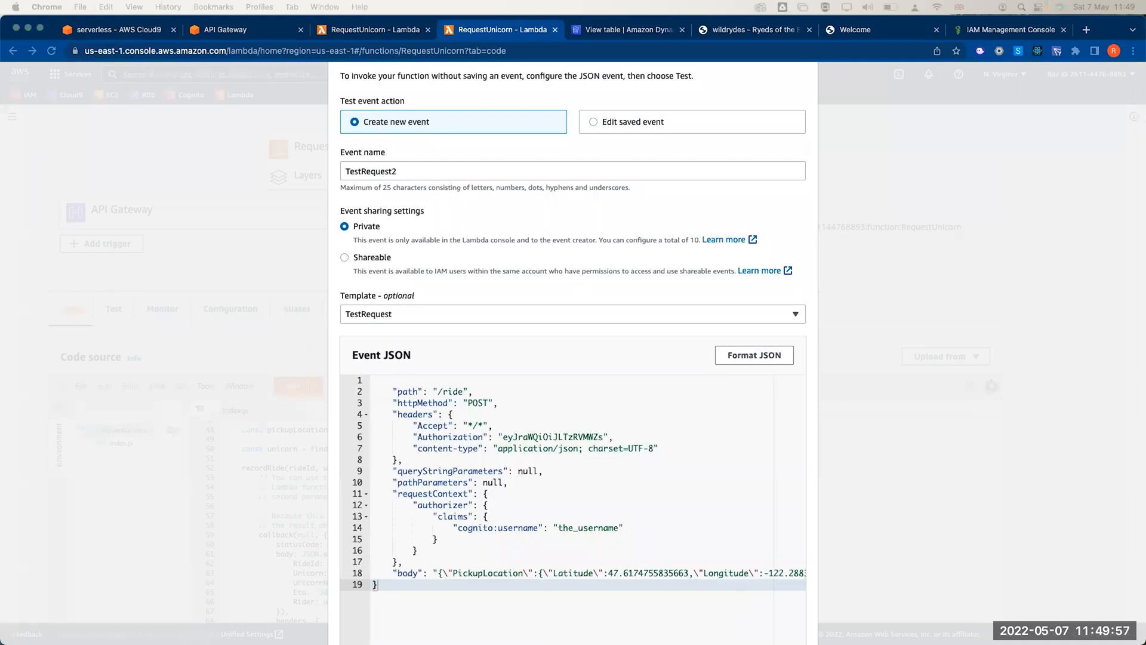
{"action": "key", "text": "super+Tab"}
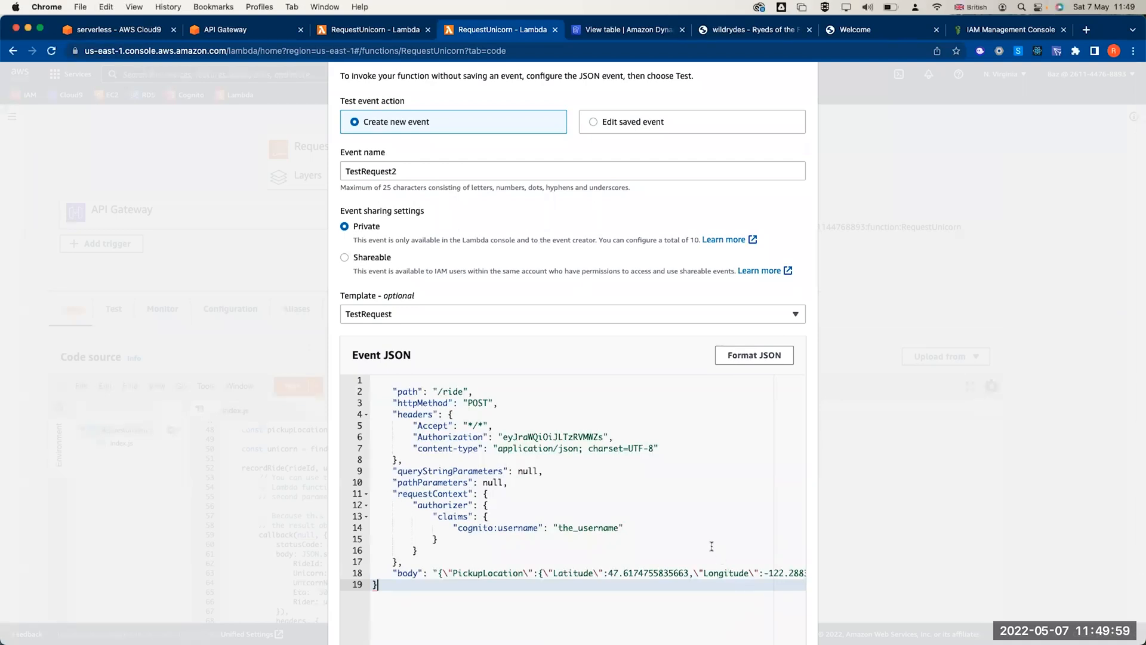
{"action": "left_click", "coordinate": [574, 527]}
{"action": "key", "text": "super+a"}
{"action": "key", "text": "super+v"}
- Review the POST method, Authorization token and pickup body, then save the test event
{"action": "double_click", "coordinate": [477, 403]}
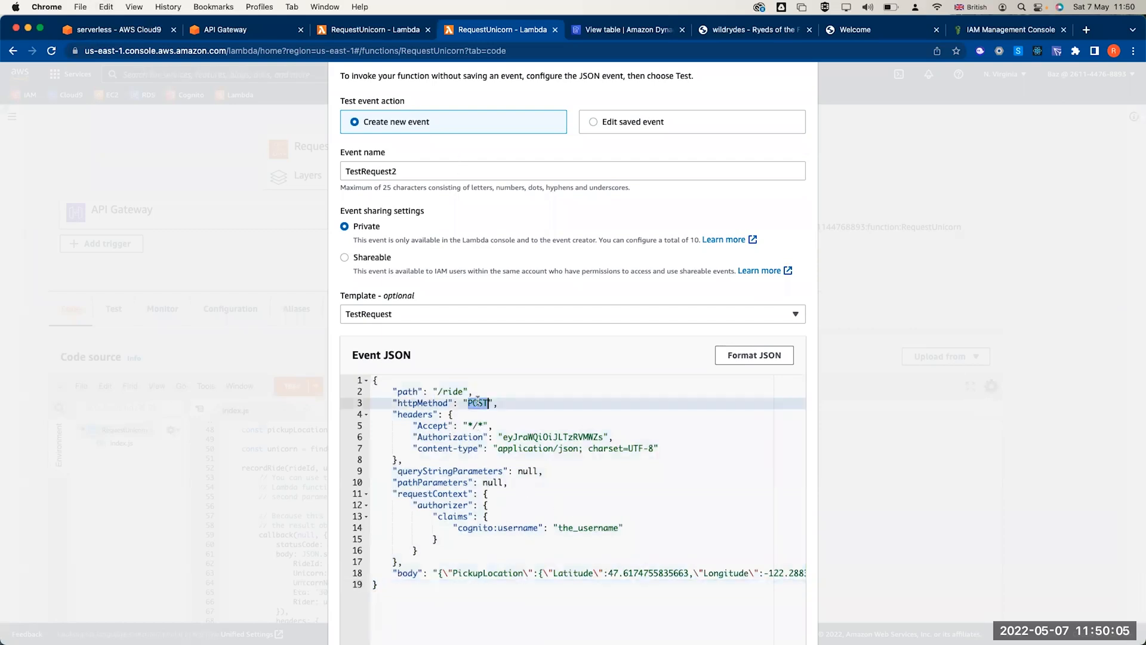
{"action": "double_click", "coordinate": [540, 437]}
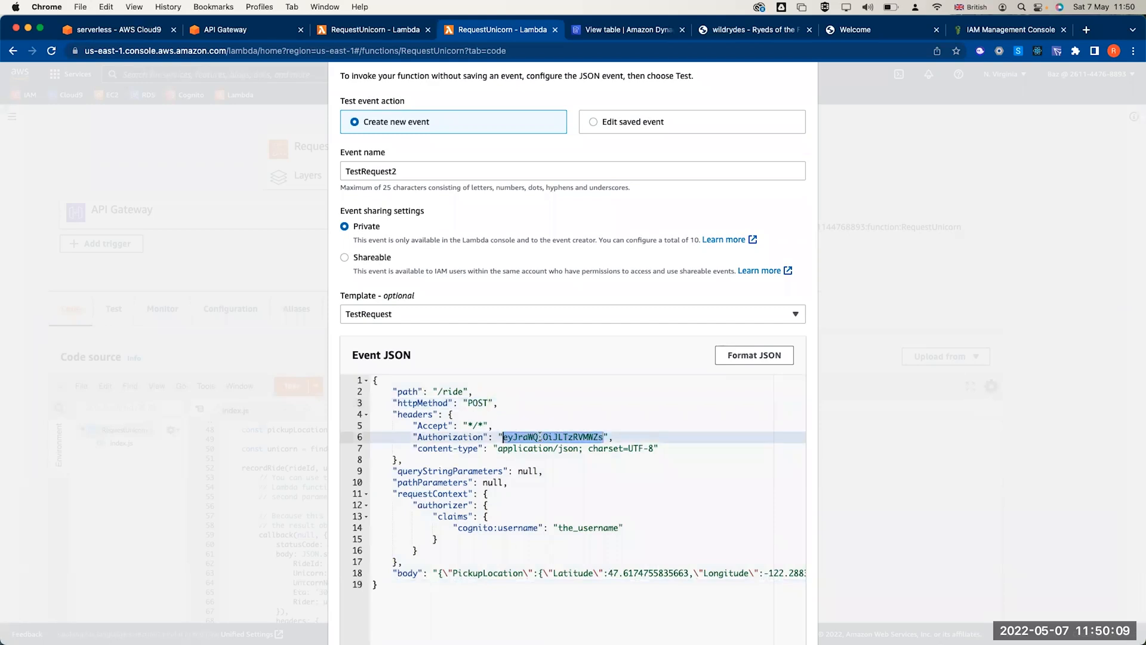
{"action": "scroll", "coordinate": [541, 475], "scroll_direction": "down", "scroll_amount": 1}
{"action": "left_click", "coordinate": [493, 530]}
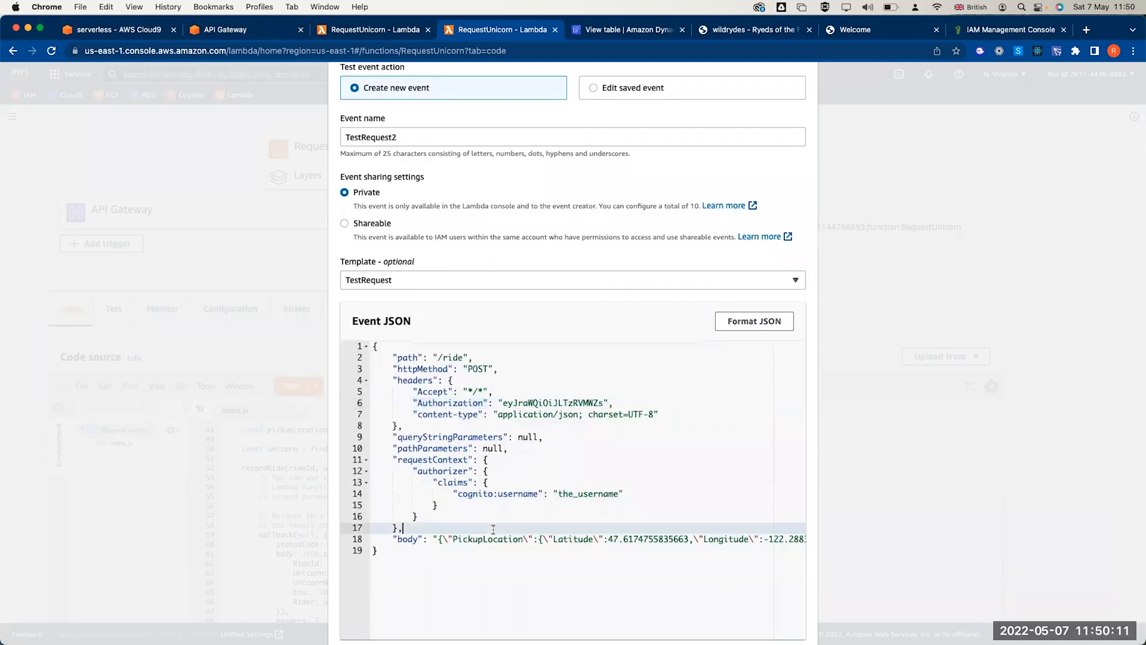
{"action": "triple_click", "coordinate": [645, 536]}
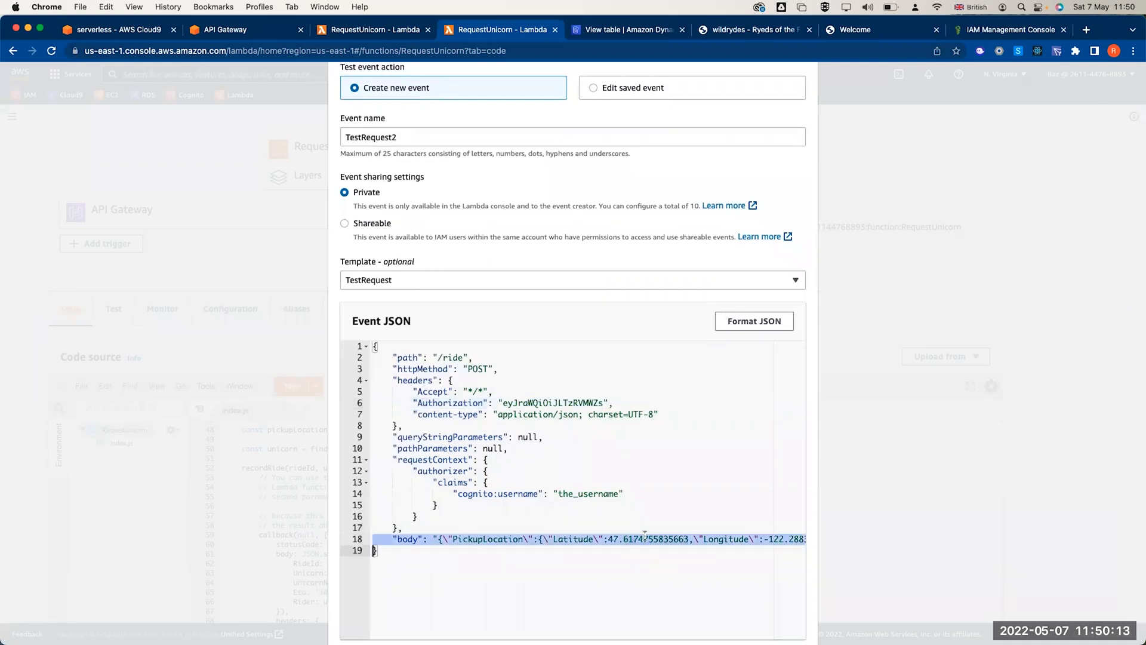
{"action": "scroll", "coordinate": [717, 384], "scroll_direction": "down", "scroll_amount": 2}
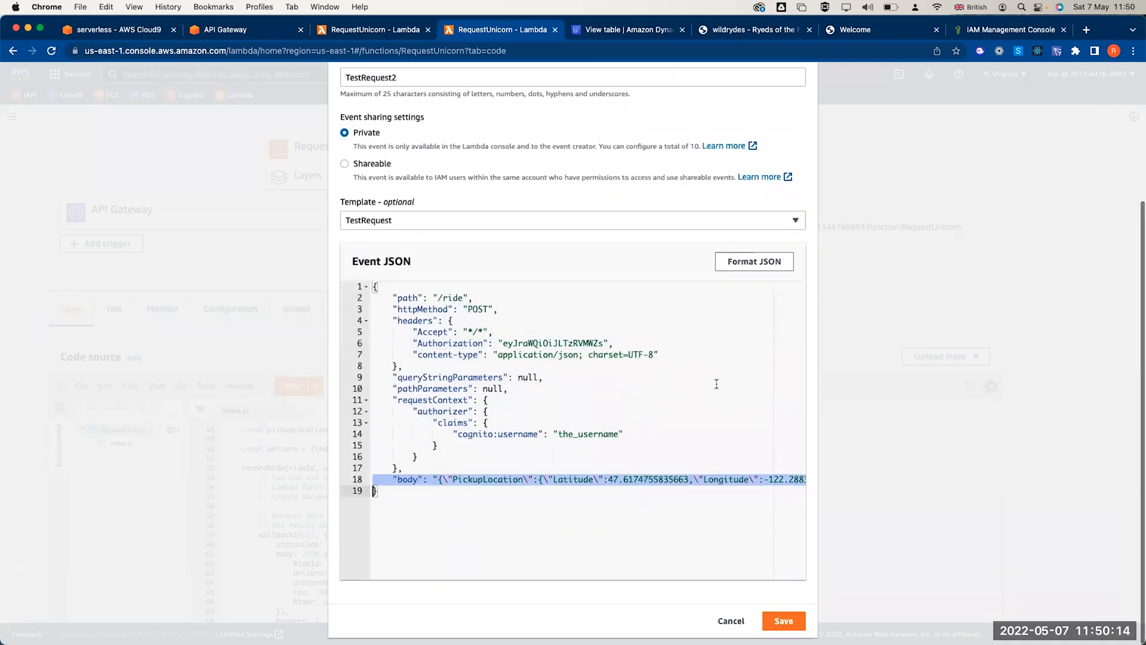
{"action": "left_click", "coordinate": [783, 623]}
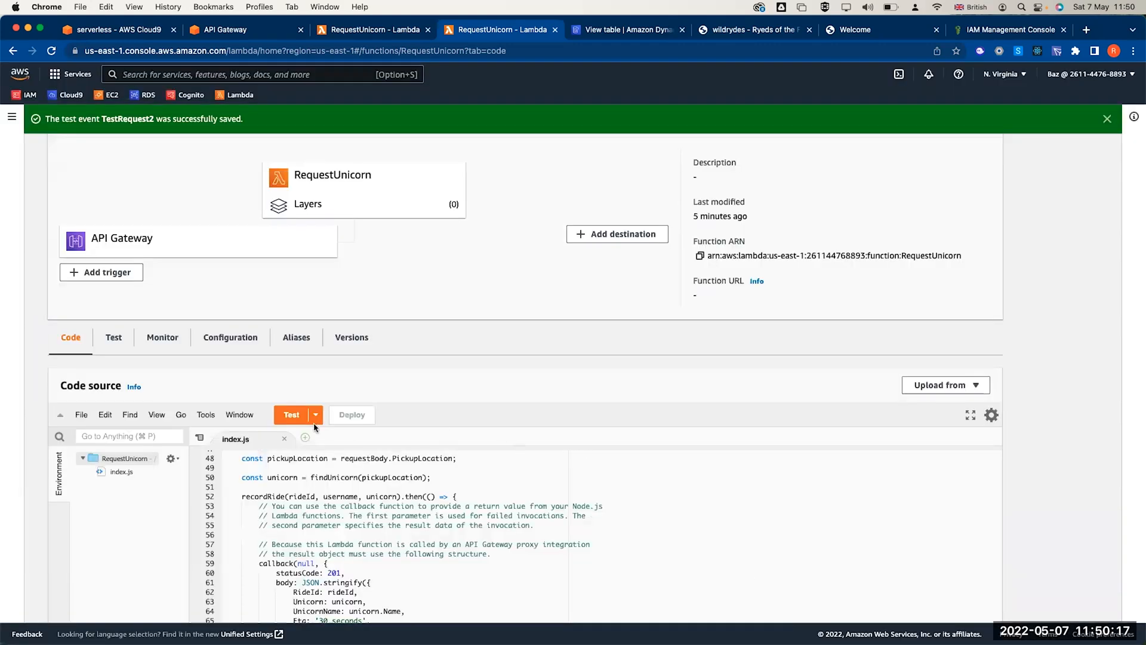
- Run TestRequest2 and inspect the 500 status code and missing-key Rides error message
{"action": "left_click", "coordinate": [298, 417]}
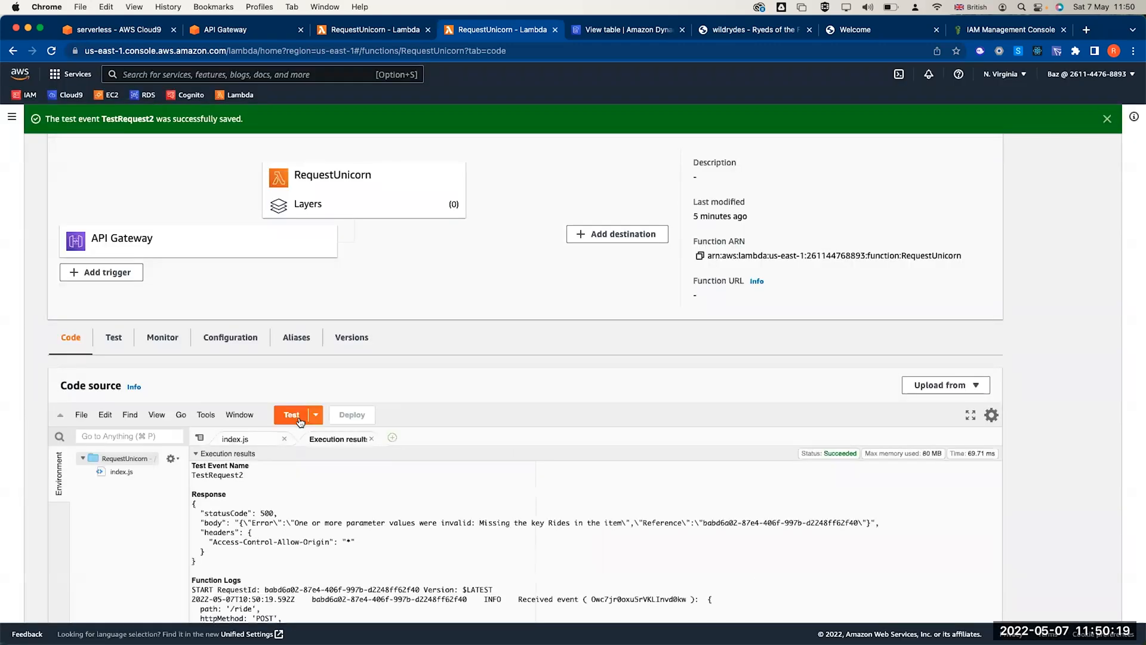
{"action": "double_click", "coordinate": [259, 477]}
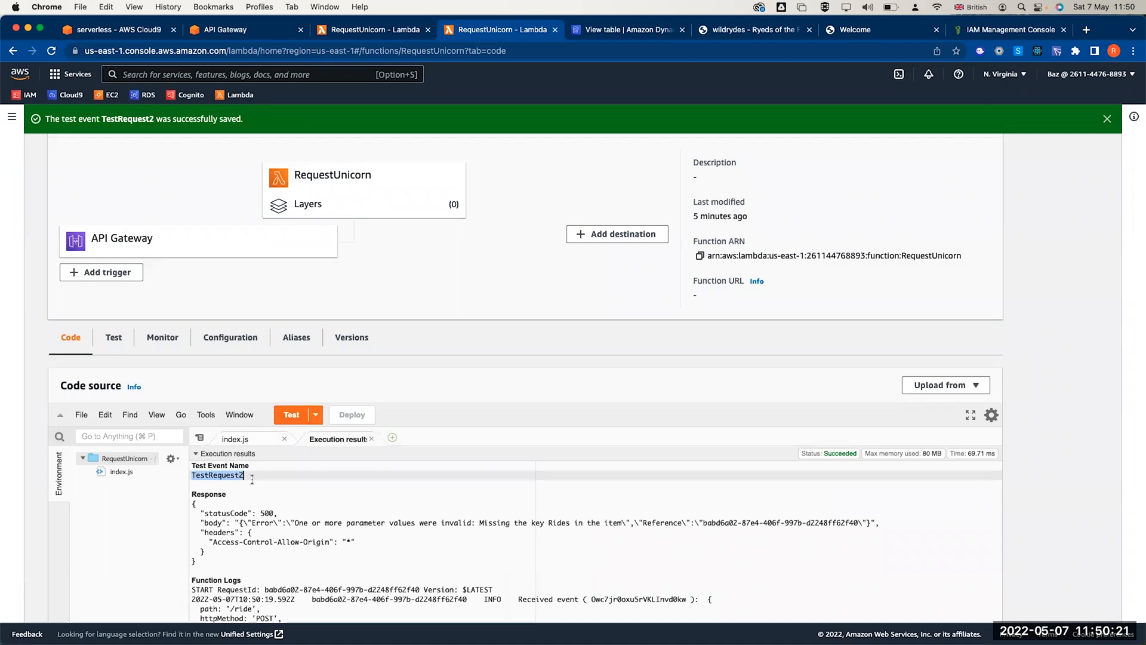
{"action": "left_click", "coordinate": [266, 513]}
{"action": "double_click", "coordinate": [265, 513]}
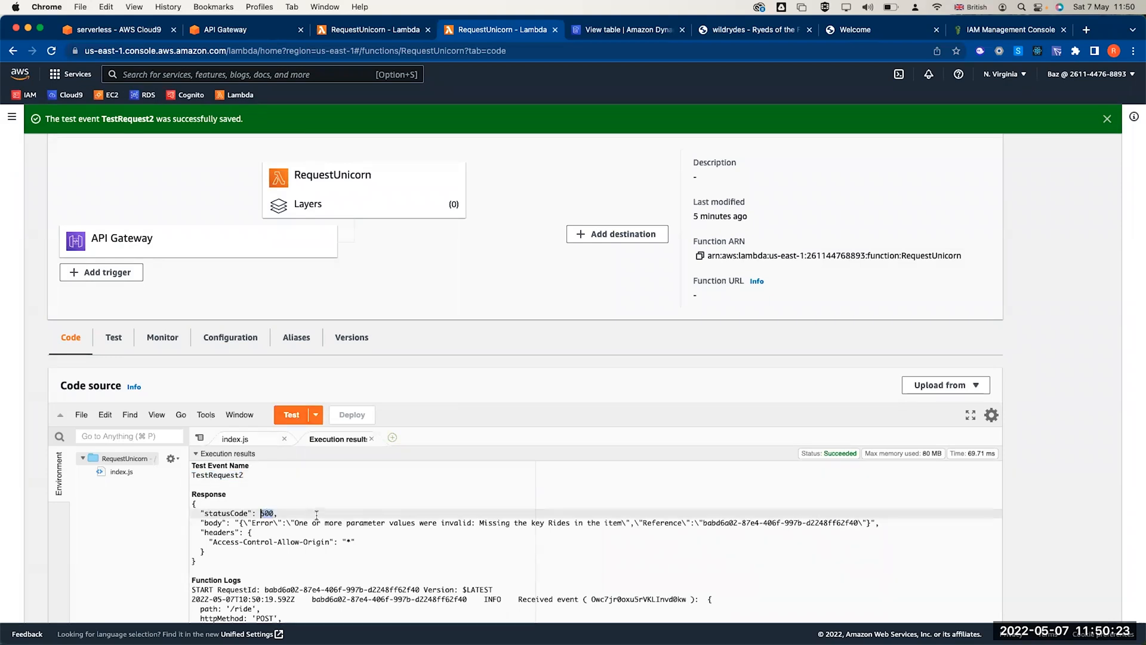
{"action": "left_click", "coordinate": [295, 523]}
{"action": "double_click", "coordinate": [360, 523]}
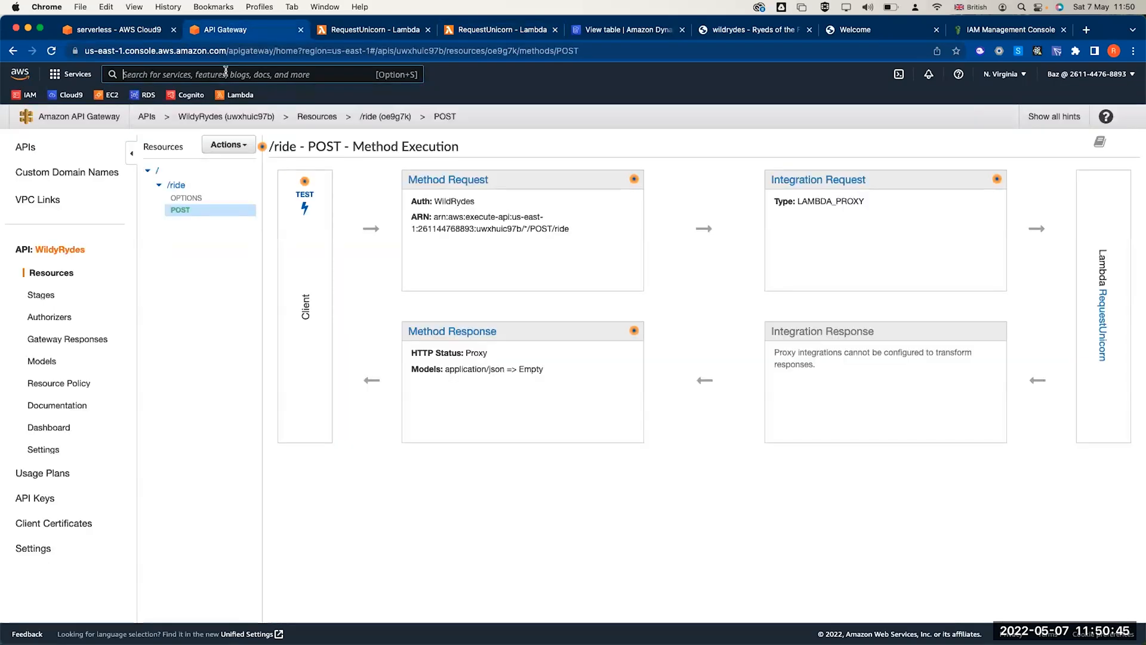
- Open the DynamoDB Rides table and check its current partition key, Rides
{"action": "left_click", "coordinate": [225, 74]}
{"action": "type", "text": "dy"}
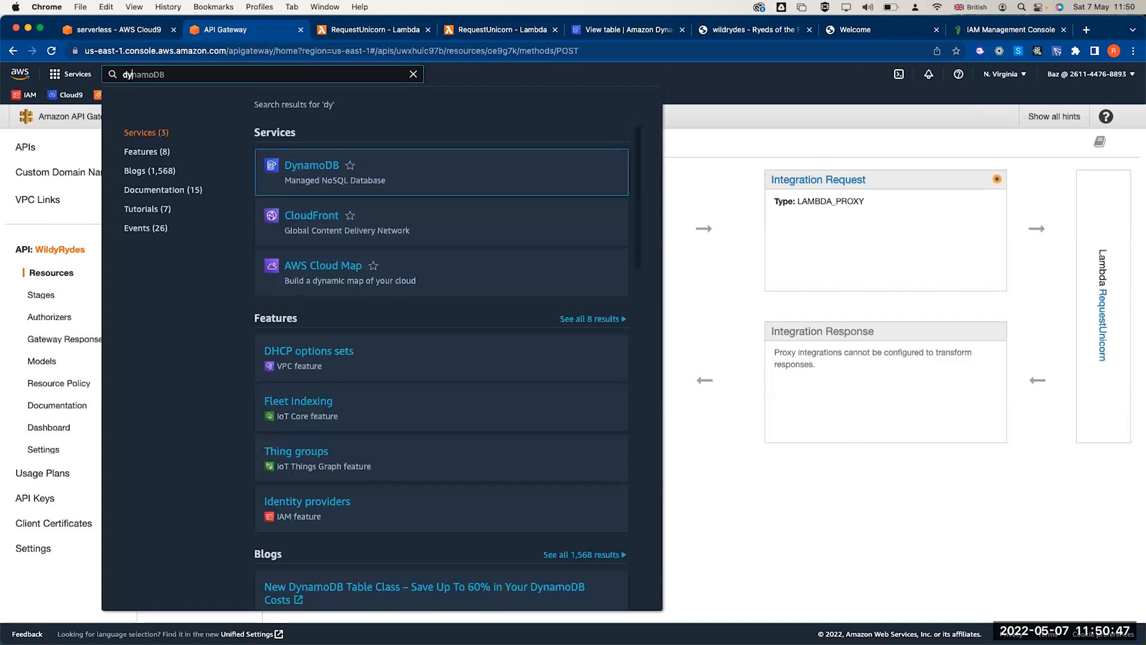
{"action": "left_click", "coordinate": [308, 165]}
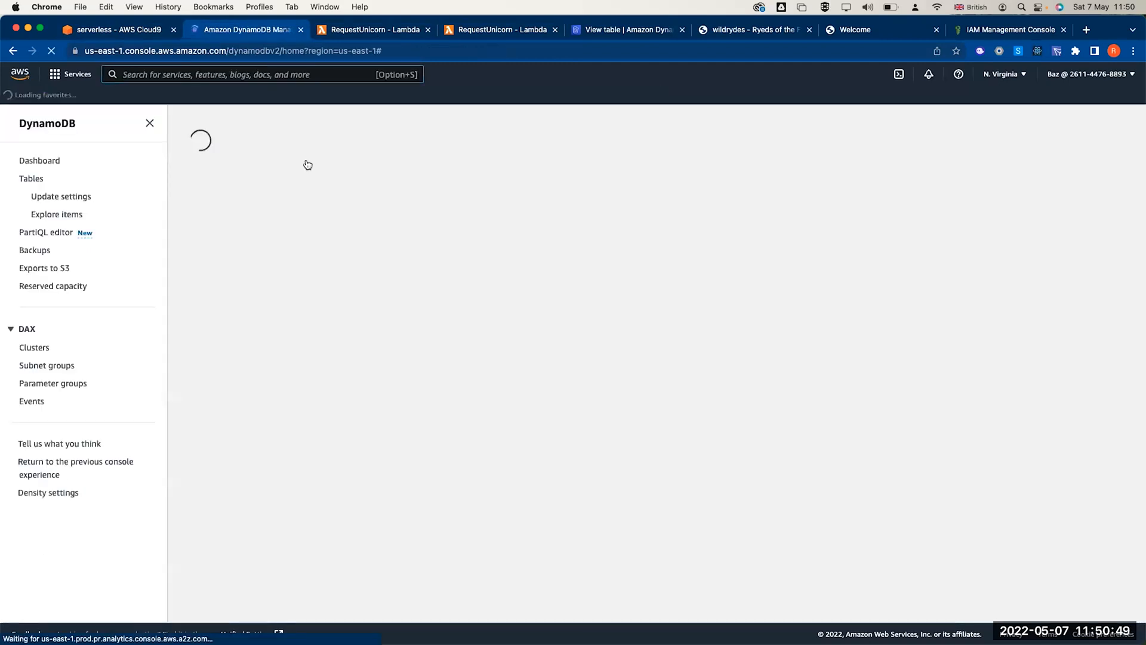
{"action": "left_click", "coordinate": [33, 179]}
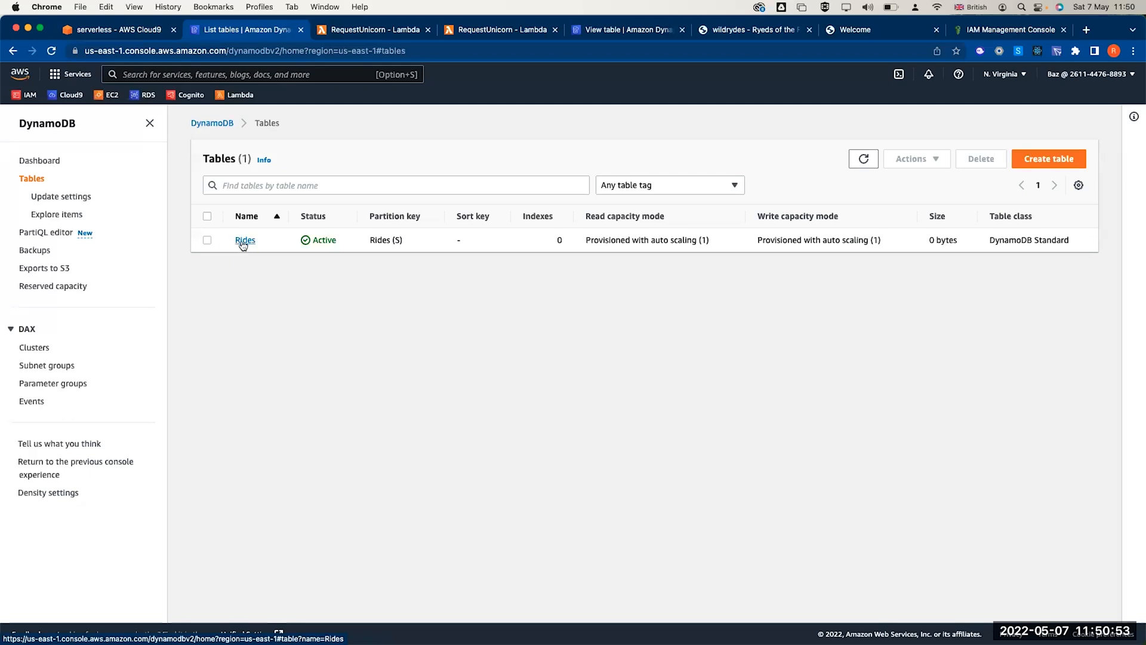
{"action": "left_click", "coordinate": [244, 240]}
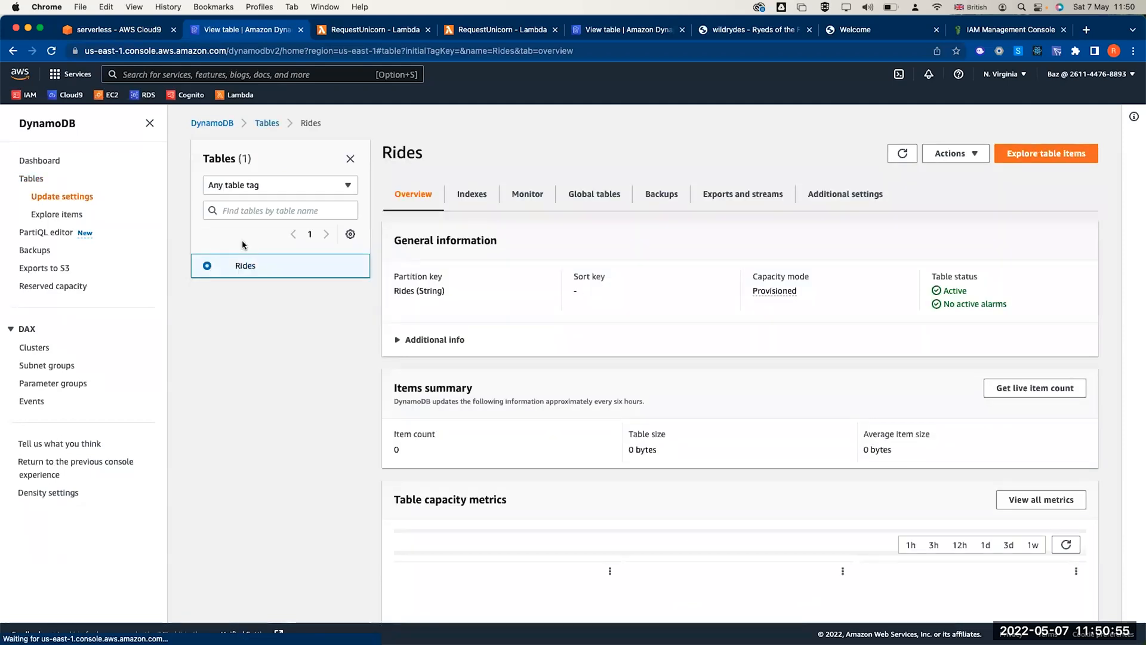
{"action": "double_click", "coordinate": [409, 290]}
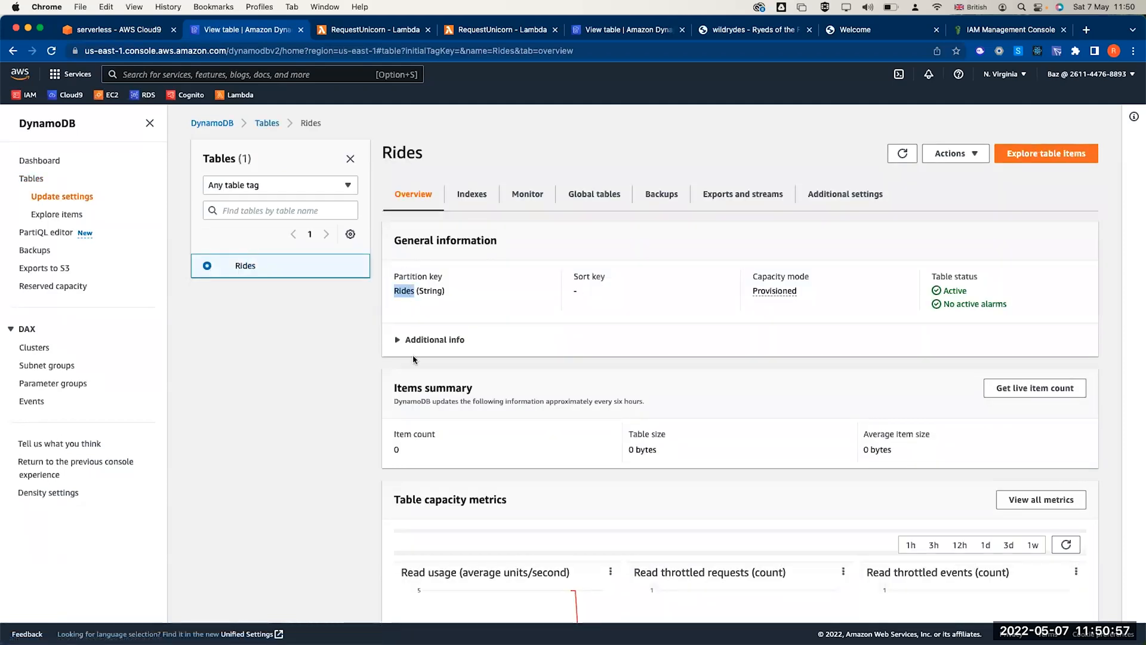
- Create a new Rides table with partition key RideId (String) and default settings
{"action": "left_click", "coordinate": [186, 365]}
{"action": "type", "text": "RideId"}
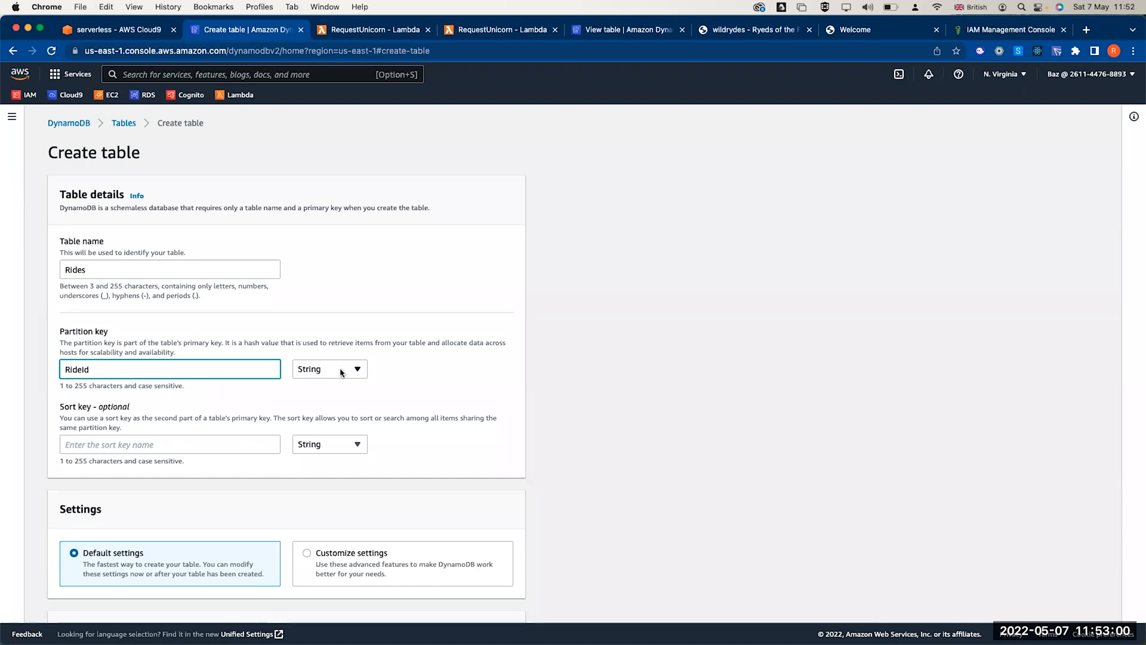
{"action": "scroll", "coordinate": [345, 444], "scroll_direction": "down", "scroll_amount": 7}
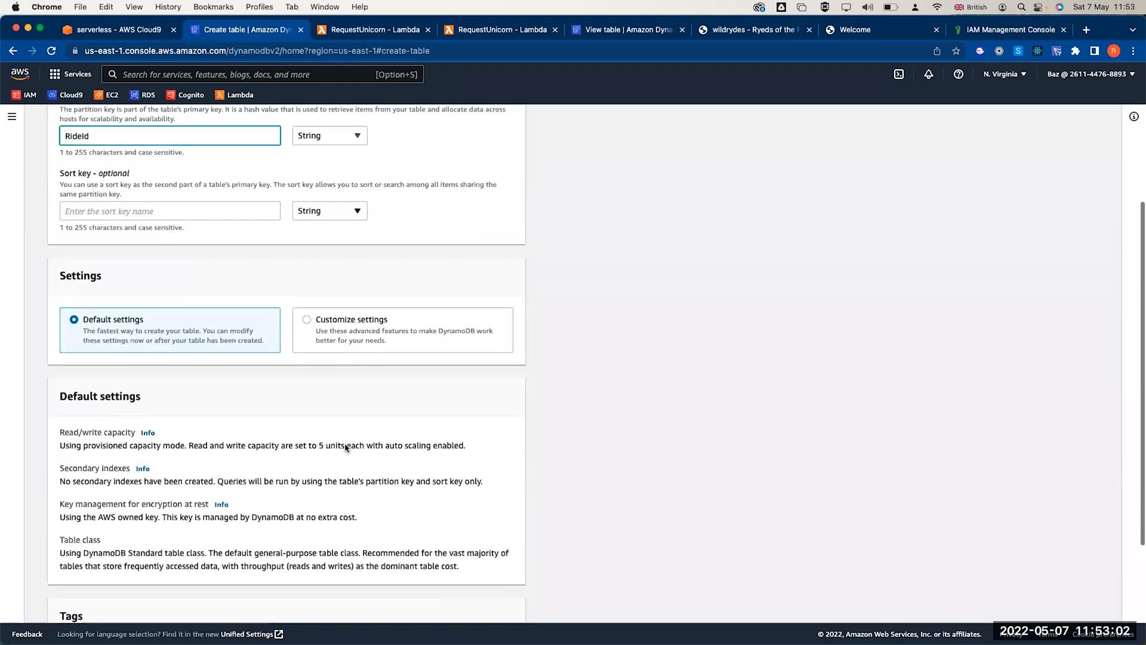
{"action": "left_click", "coordinate": [486, 596]}
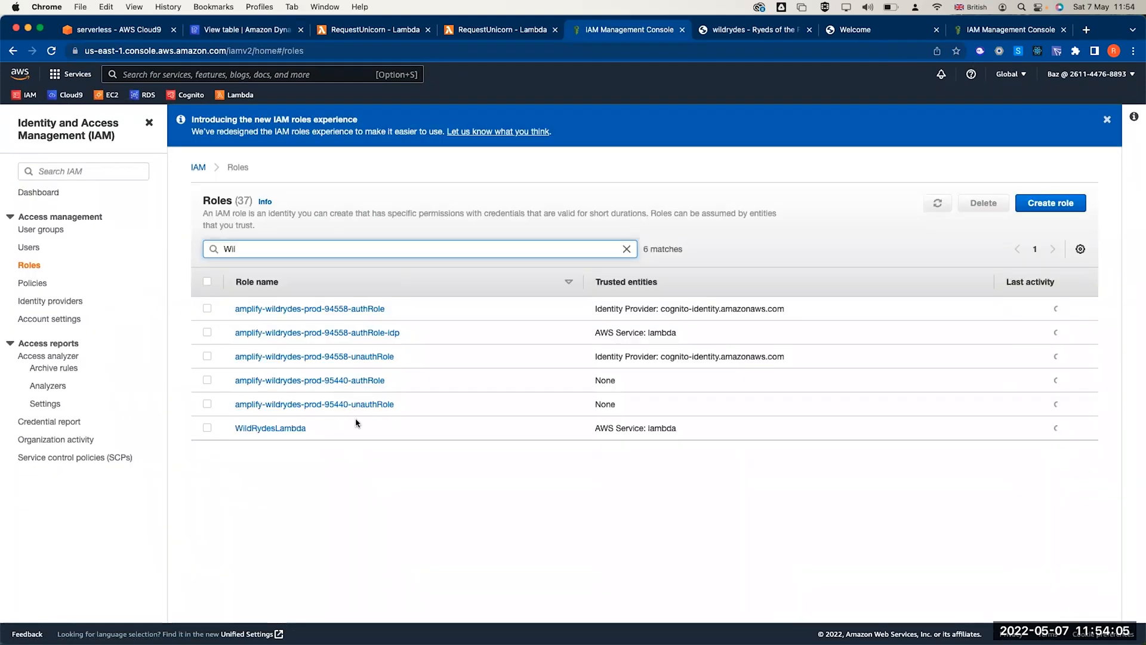
- In WildRydesLambda, expand DynamoDBWriteAccess, review its Resource line, and start editing the policy
{"action": "left_click", "coordinate": [290, 425]}
{"action": "scroll", "coordinate": [323, 331], "scroll_direction": "down", "scroll_amount": 3}
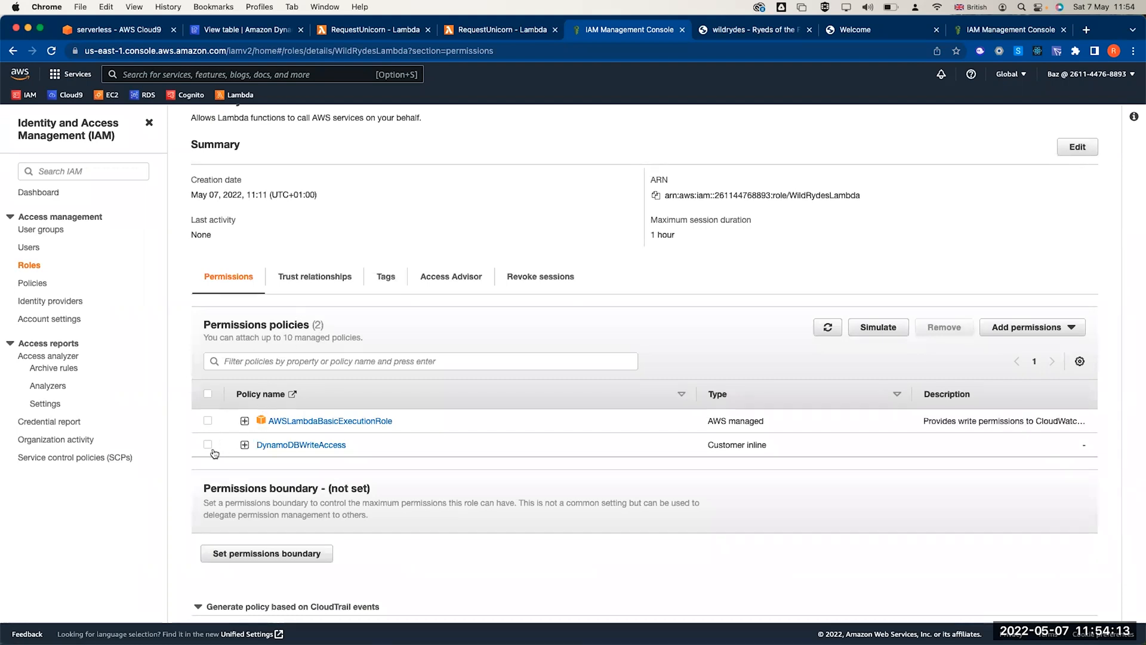
{"action": "left_click", "coordinate": [245, 445]}
{"action": "scroll", "coordinate": [383, 471], "scroll_direction": "down", "scroll_amount": 3}
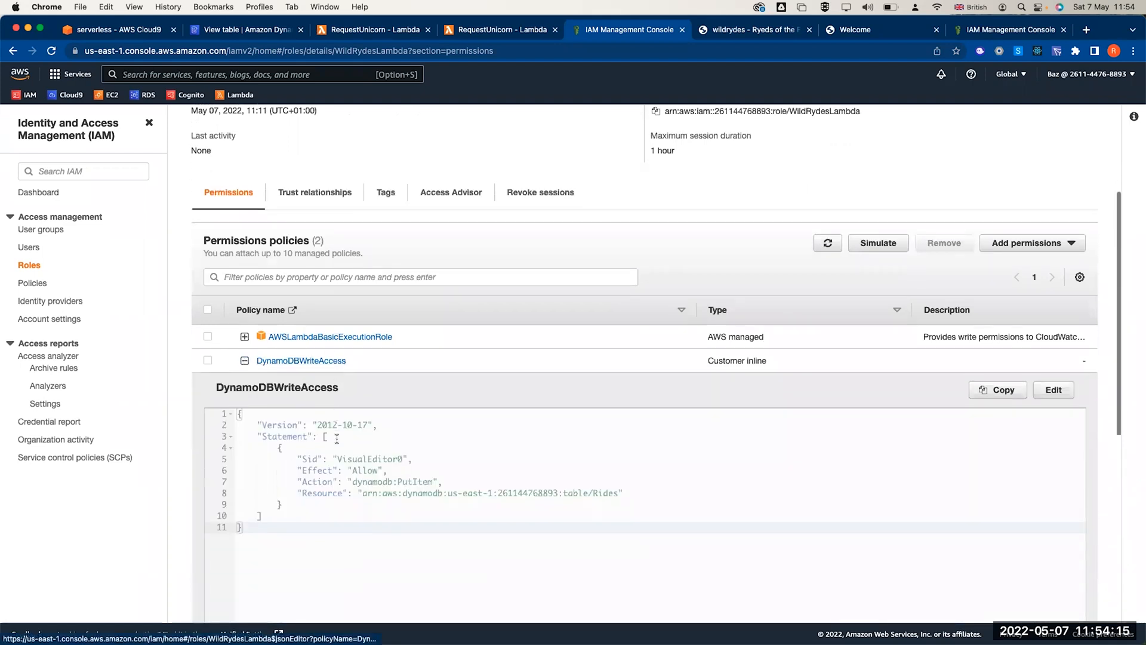
{"action": "triple_click", "coordinate": [406, 481]}
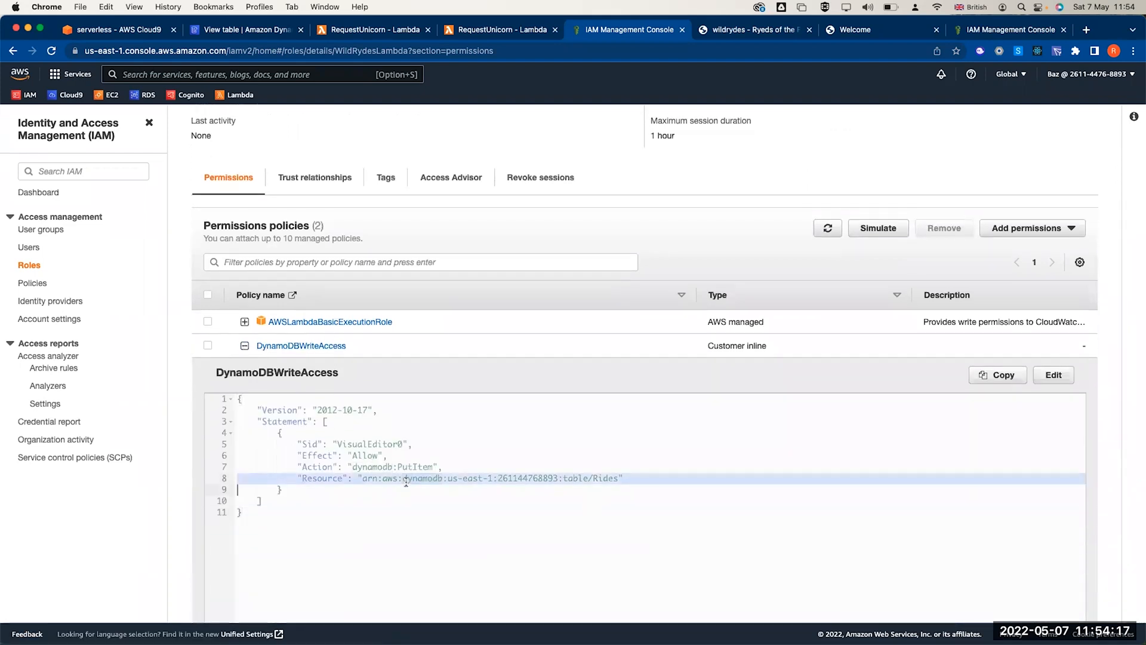
{"action": "left_click", "coordinate": [389, 484]}
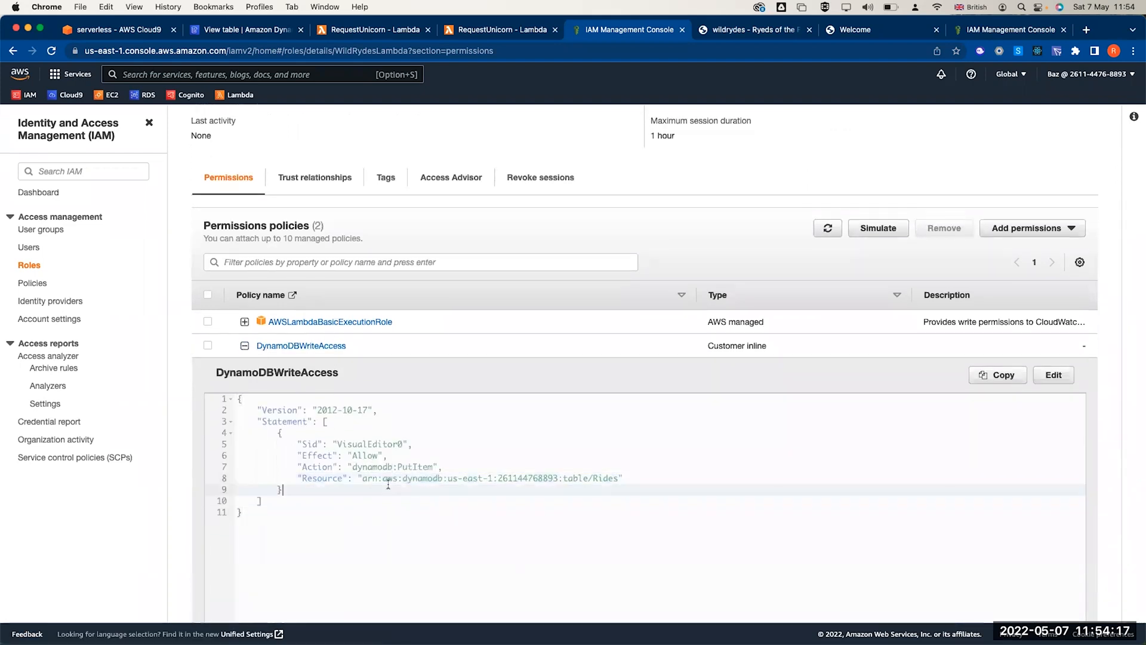
{"action": "left_click", "coordinate": [1054, 375]}
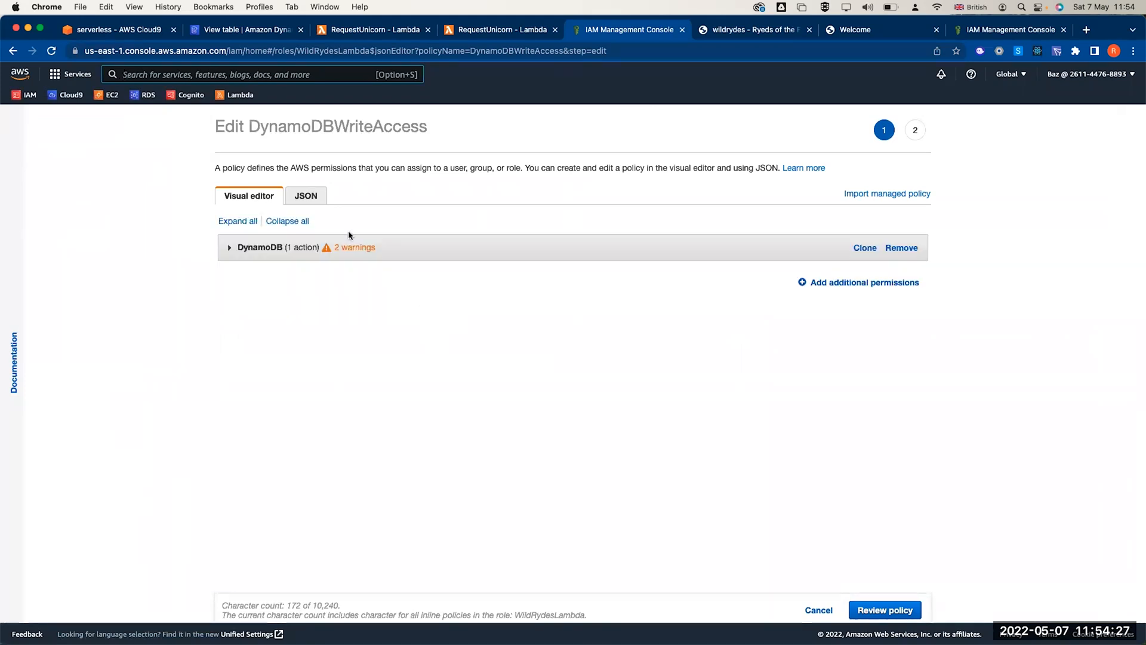
- Replace the old DynamoDB permission block with a new one allowing only the DynamoDB PutItem action
{"action": "left_click", "coordinate": [230, 248]}
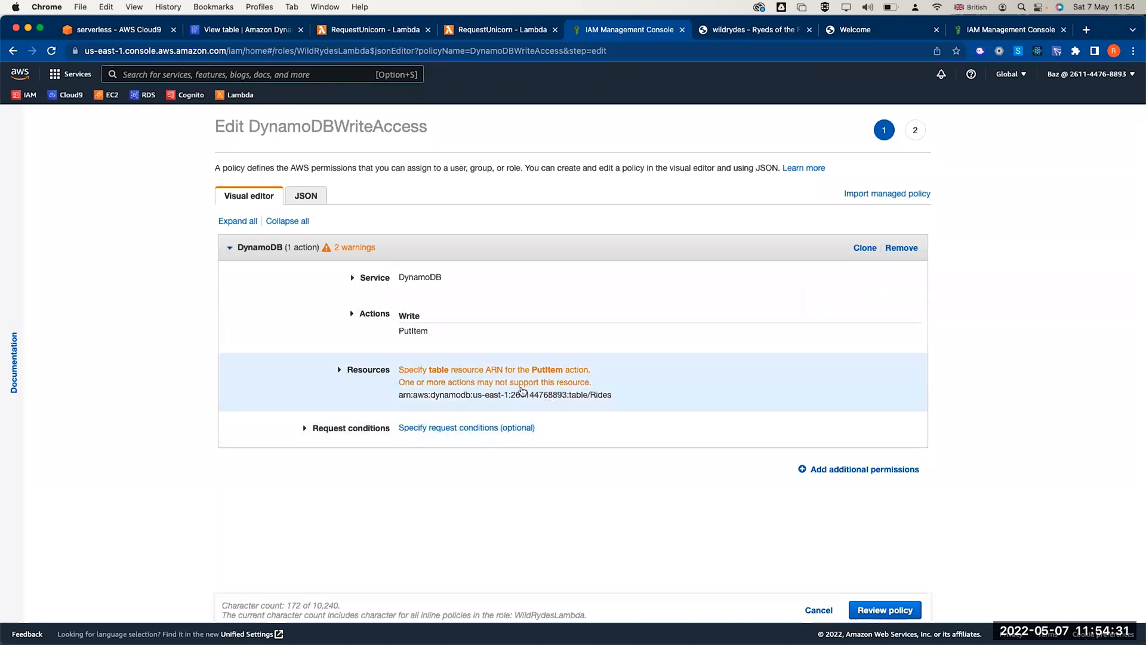
{"action": "left_click", "coordinate": [896, 248]}
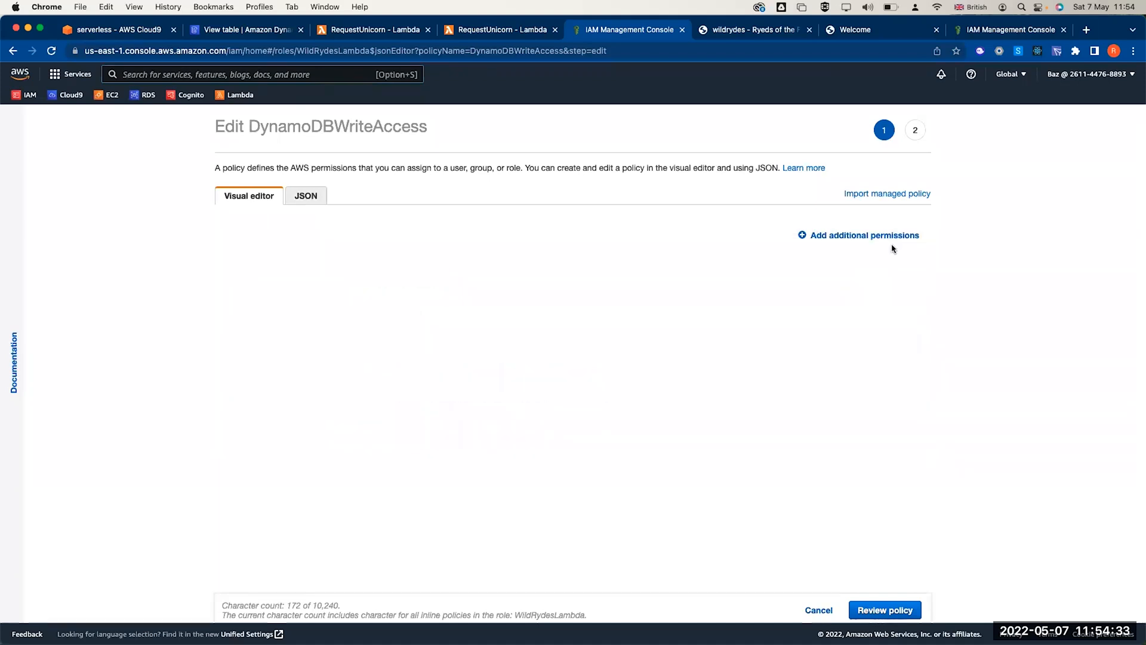
{"action": "left_click", "coordinate": [860, 234]}
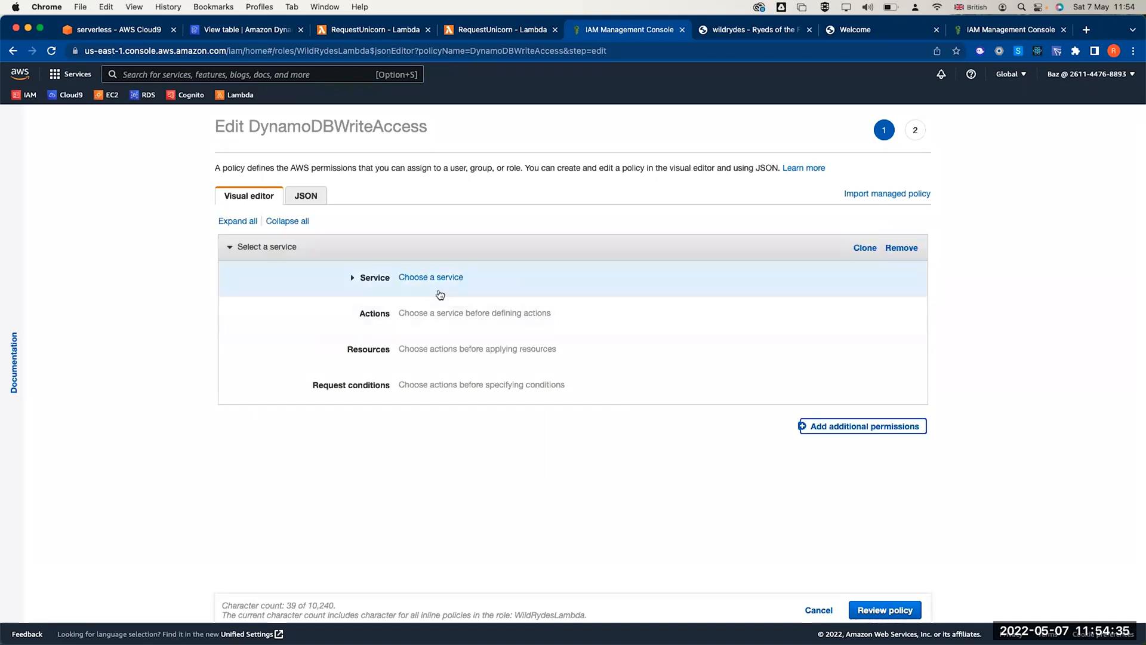
{"action": "left_click", "coordinate": [425, 278]}
{"action": "type", "text": "dy"}
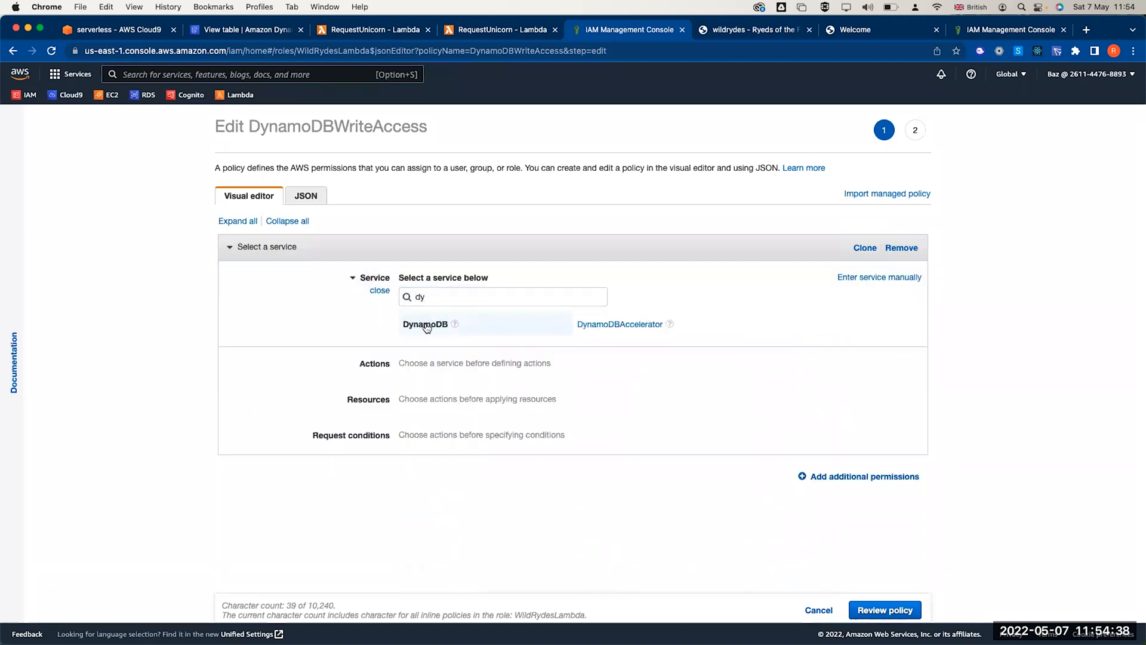
{"action": "left_click", "coordinate": [425, 324]}
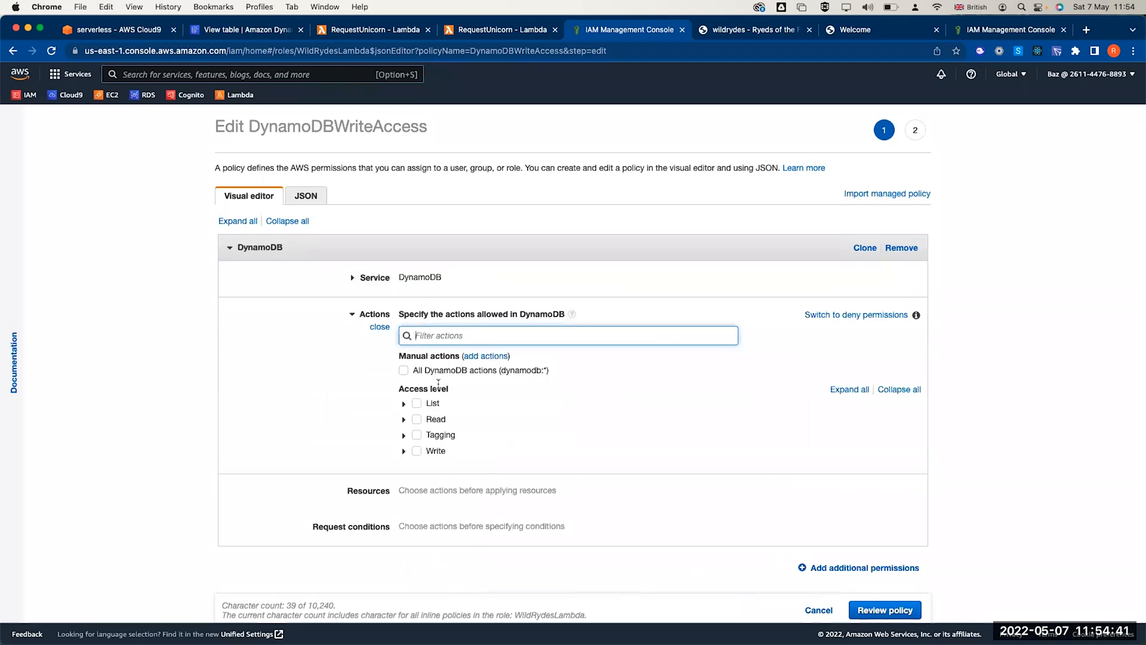
{"action": "type", "text": "put"}
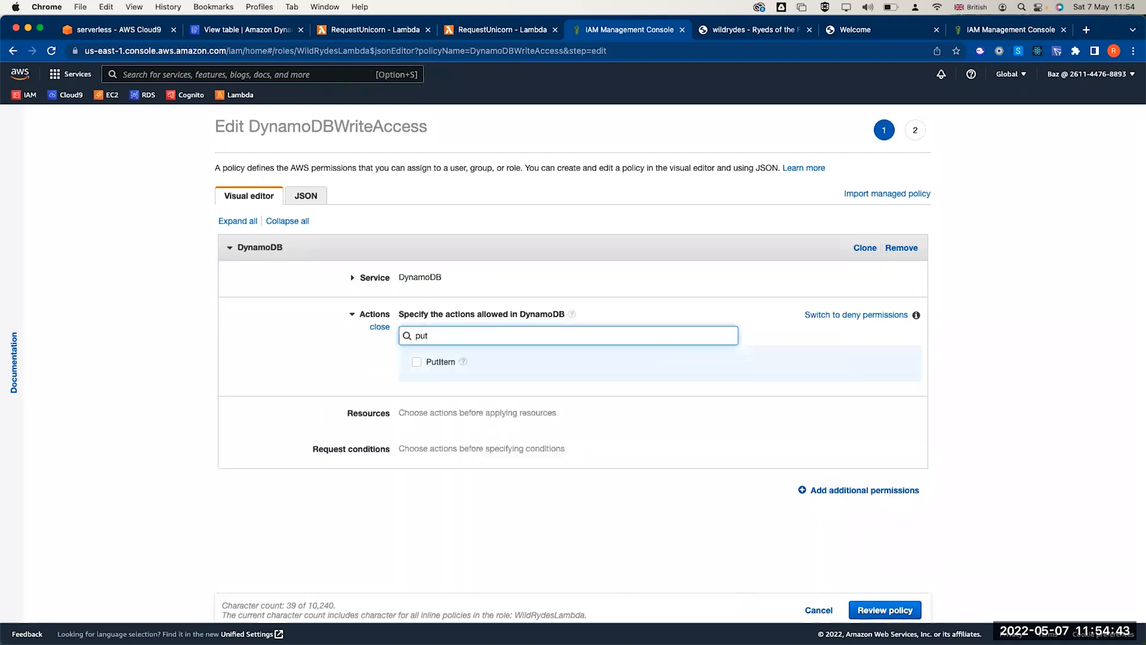
{"action": "left_click", "coordinate": [417, 362]}
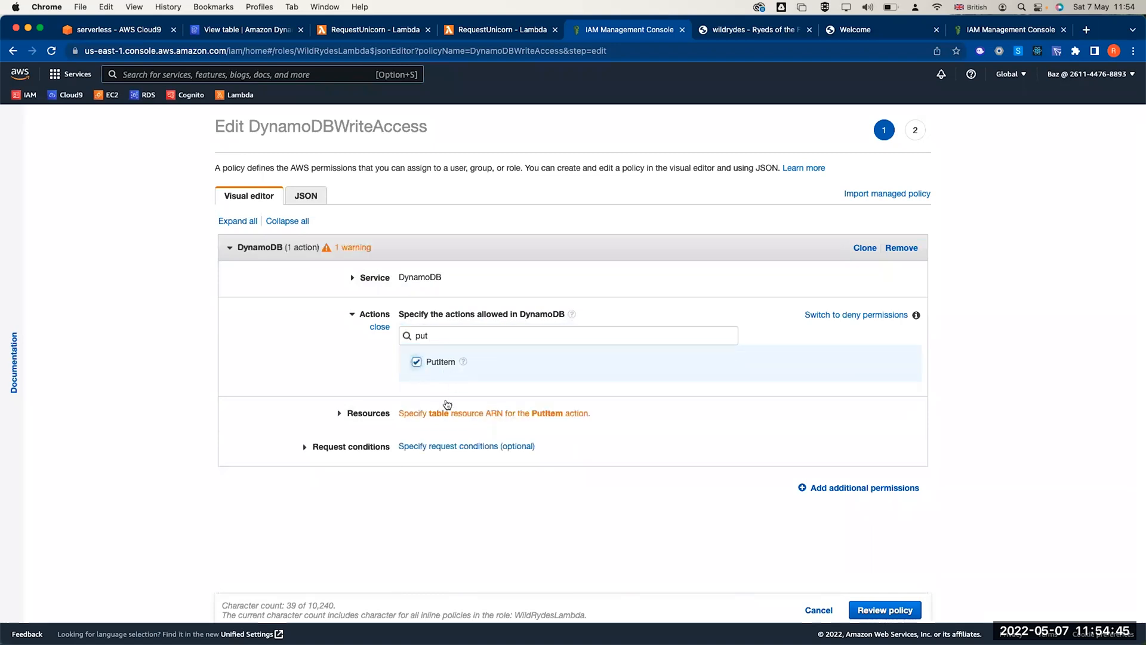
- Restrict PutItem to the pasted Rides table ARN, then review and save the policy
{"action": "left_click", "coordinate": [435, 415]}
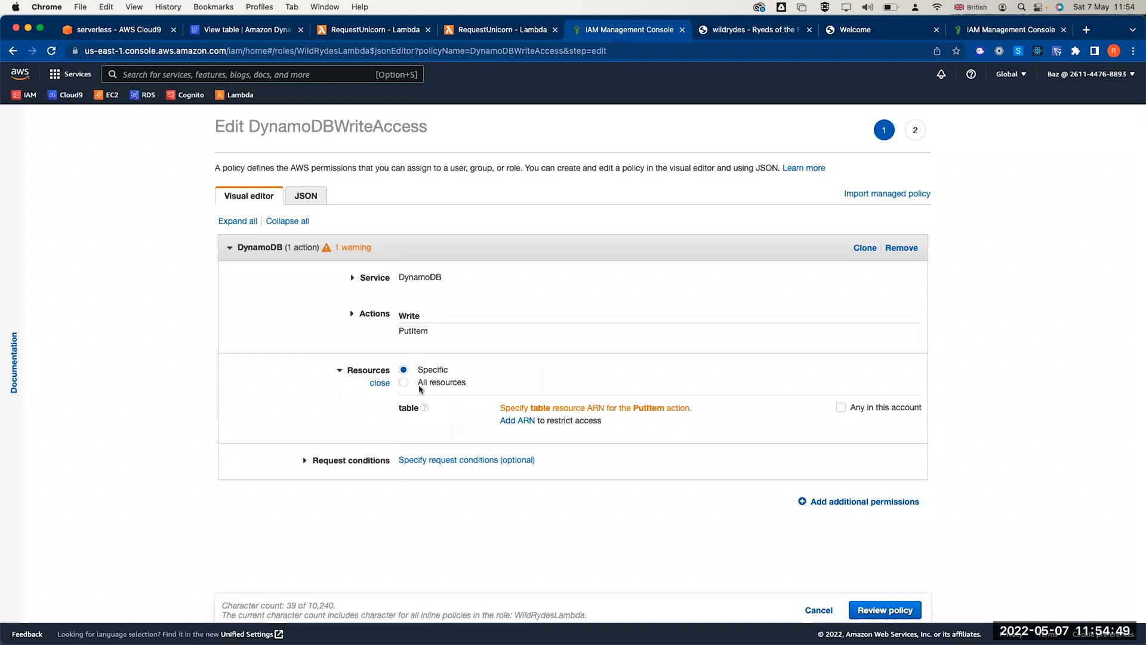
{"action": "left_click", "coordinate": [420, 387]}
{"action": "left_click", "coordinate": [404, 370]}
{"action": "left_click", "coordinate": [519, 421]}
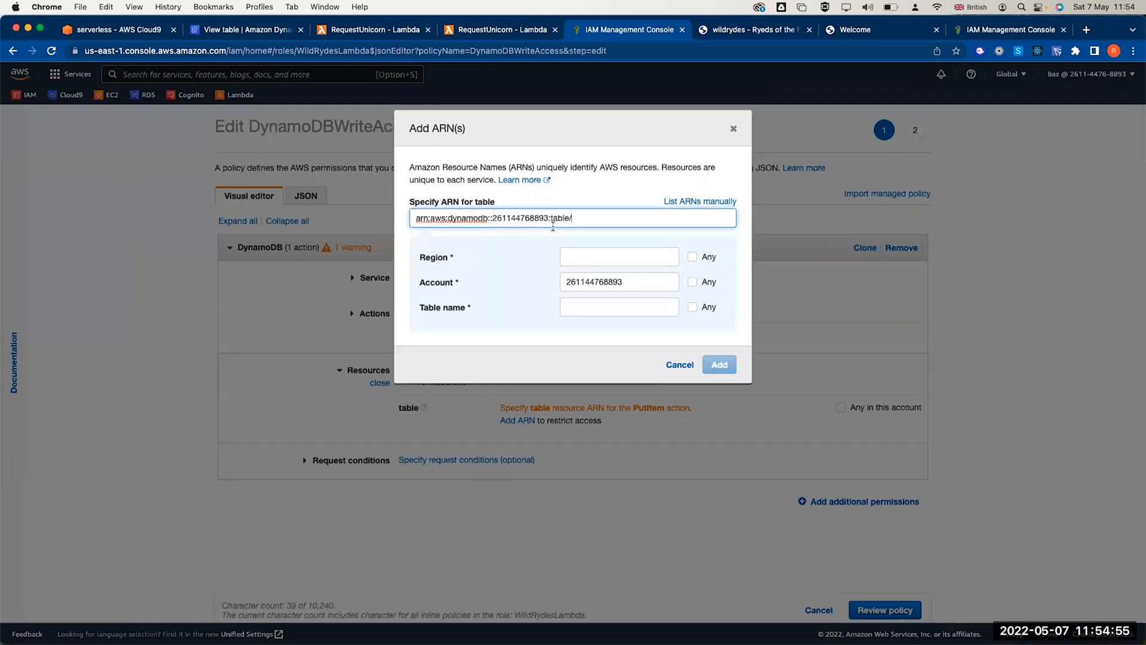
{"action": "key", "text": "super+a"}
{"action": "key", "text": "super+v"}
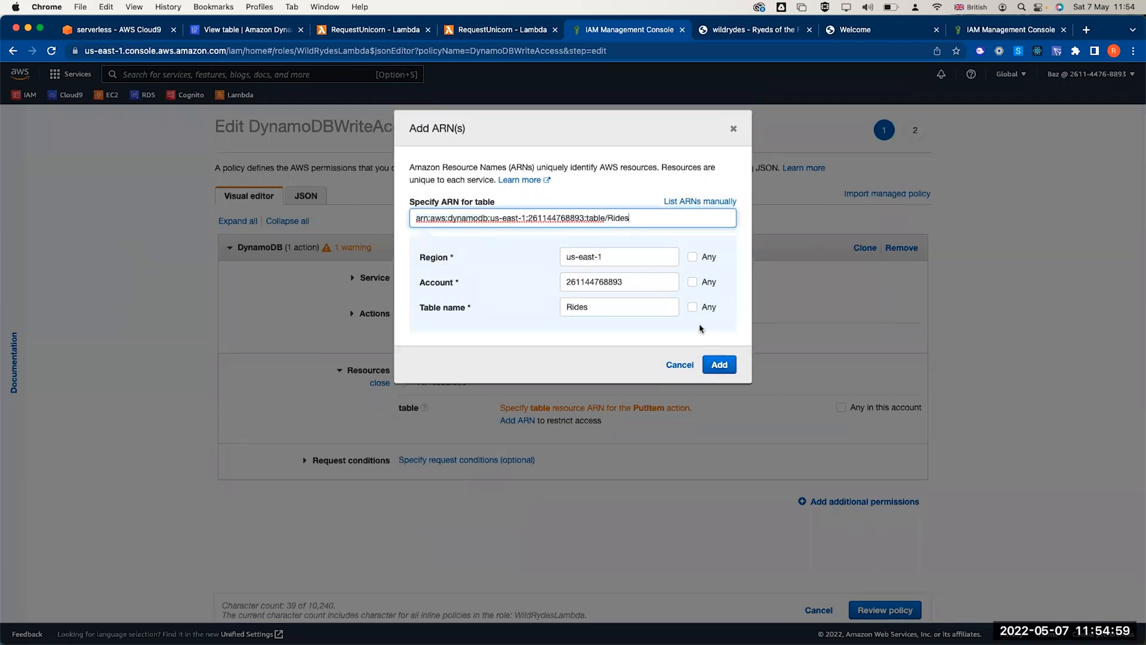
{"action": "left_click", "coordinate": [720, 365]}
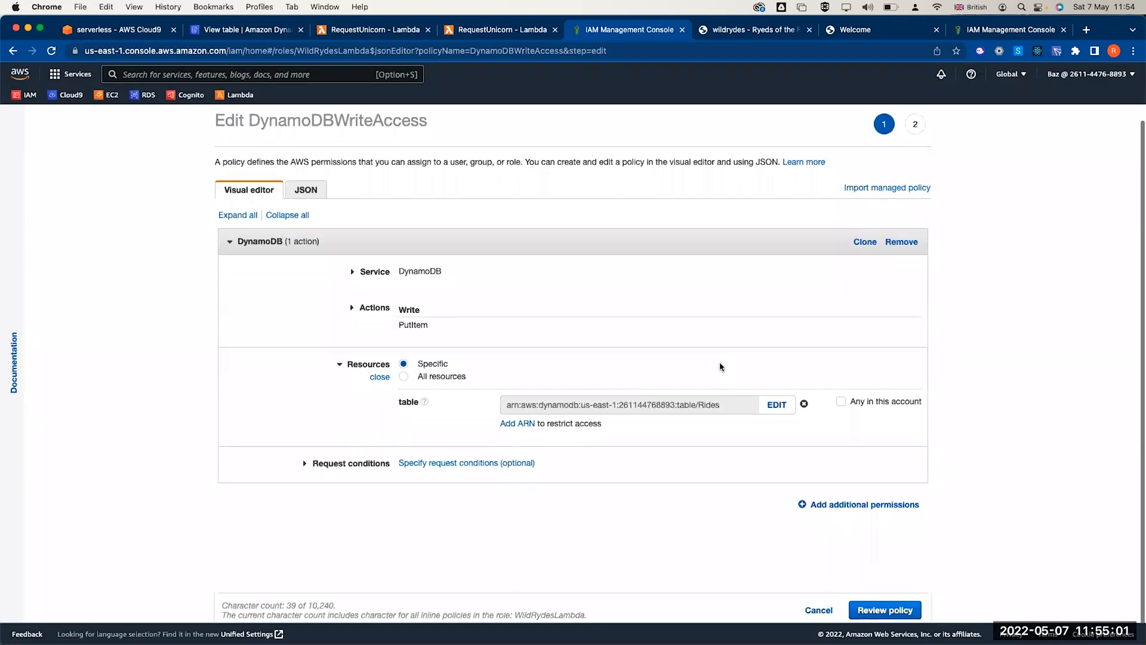
{"action": "left_click", "coordinate": [883, 609]}
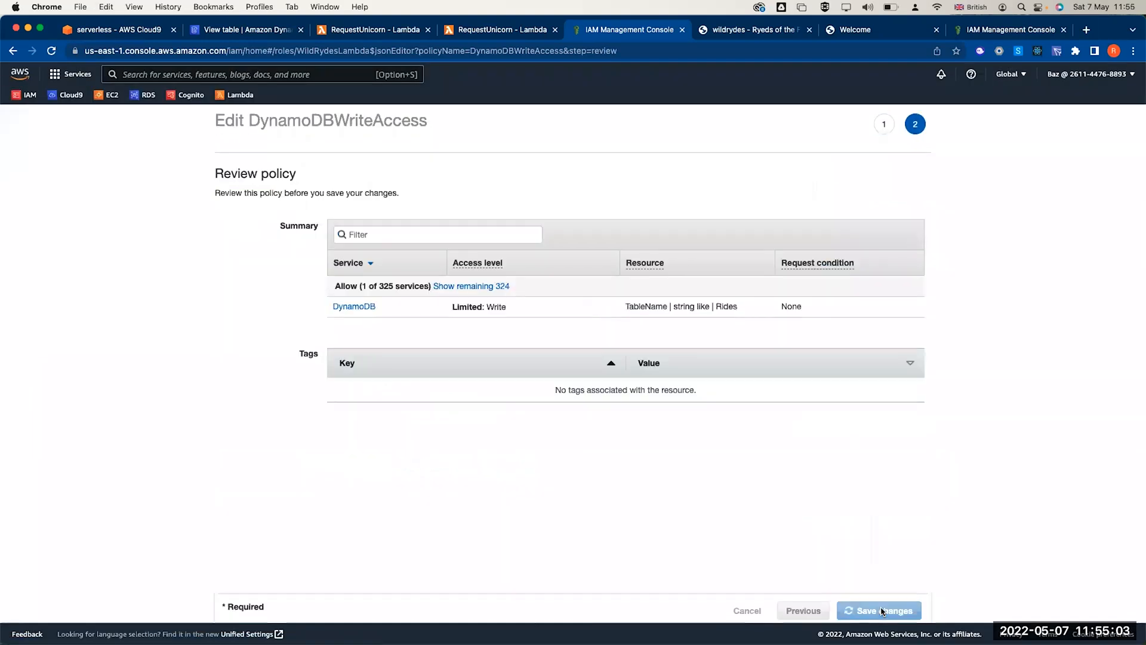
{"action": "left_click", "coordinate": [883, 610]}
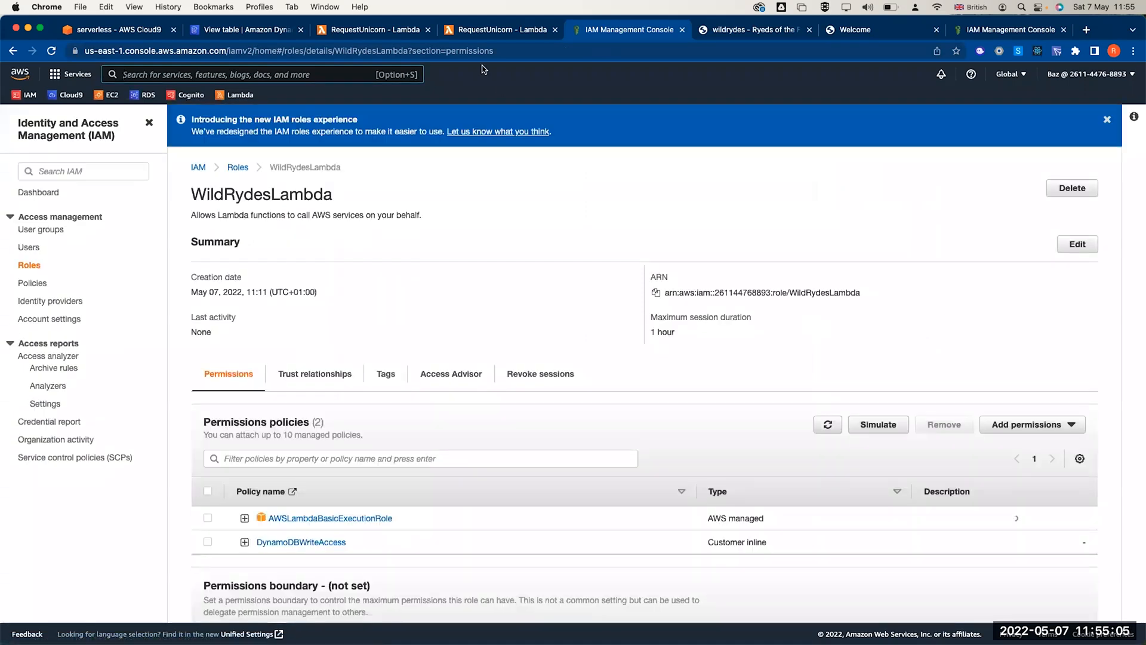
- Rerun the RequestUnicorn test, confirm its 201 status code, and go to the Rides table overview
{"action": "left_click", "coordinate": [497, 29]}
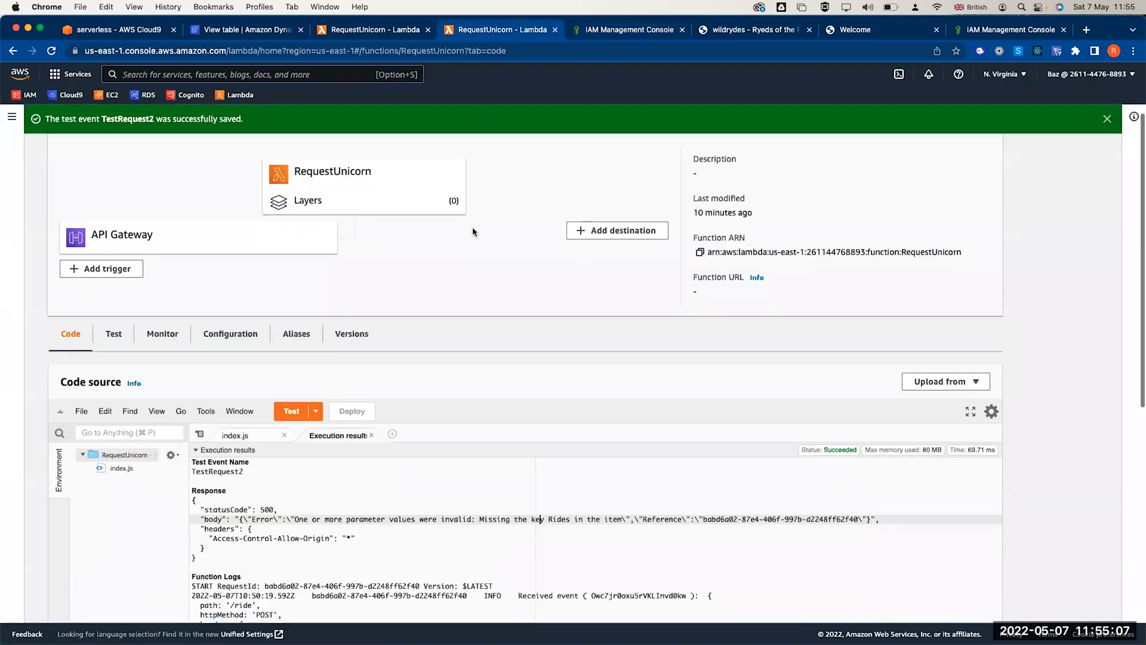
{"action": "scroll", "coordinate": [472, 227], "scroll_direction": "down", "scroll_amount": 3}
{"action": "left_click", "coordinate": [291, 324]}
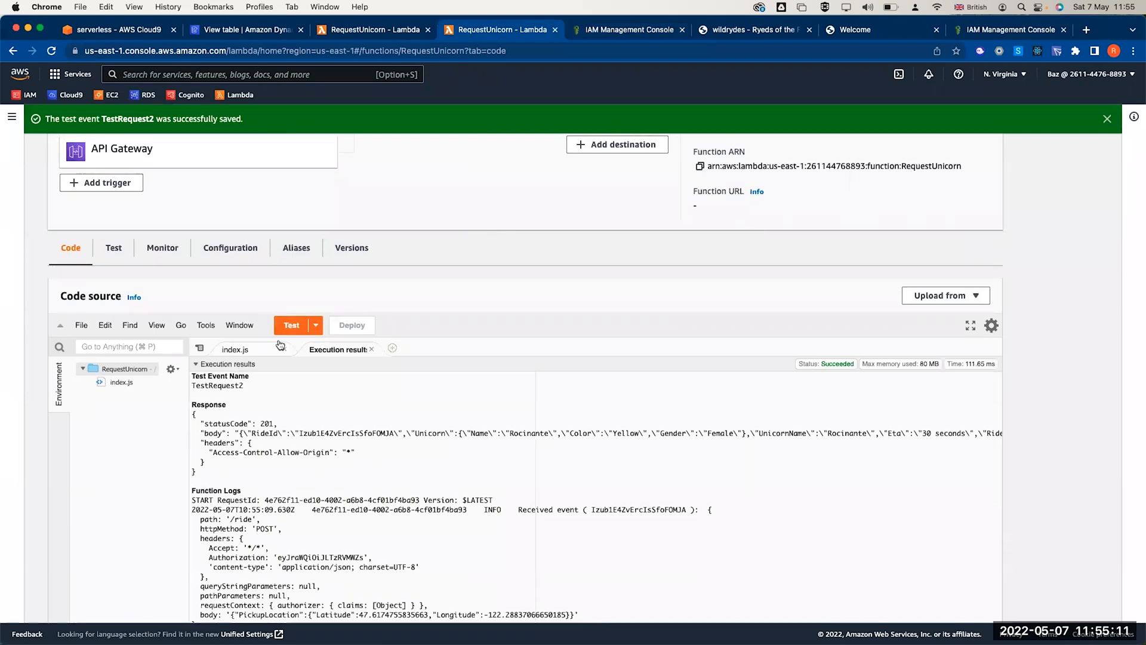
{"action": "double_click", "coordinate": [268, 425]}
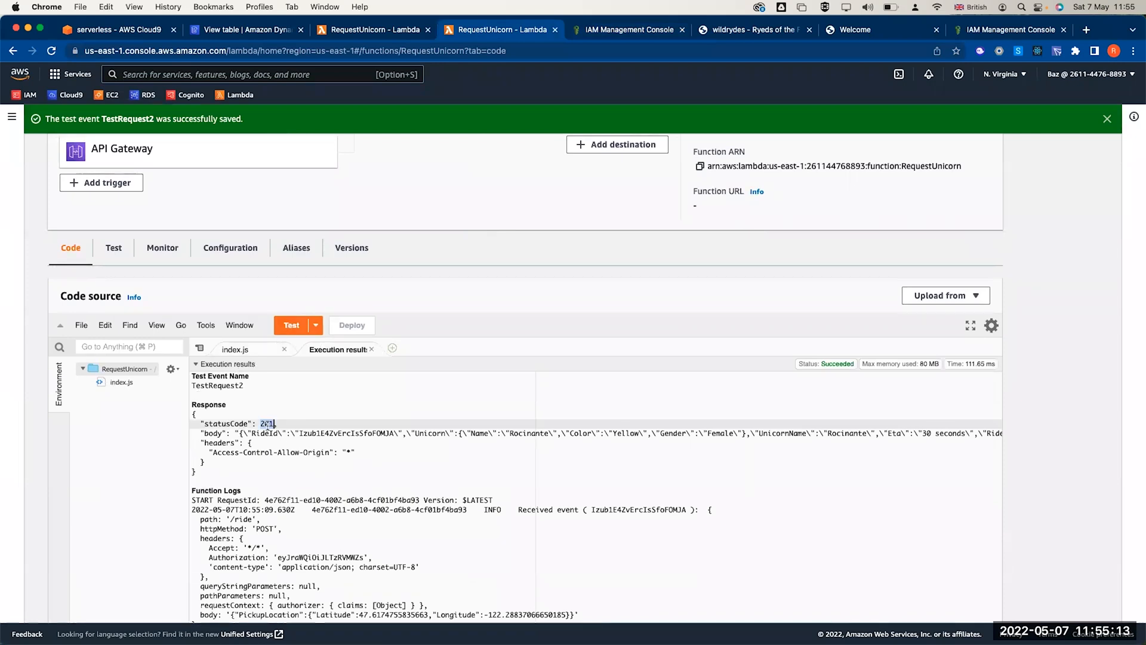
{"action": "triple_click", "coordinate": [298, 442]}
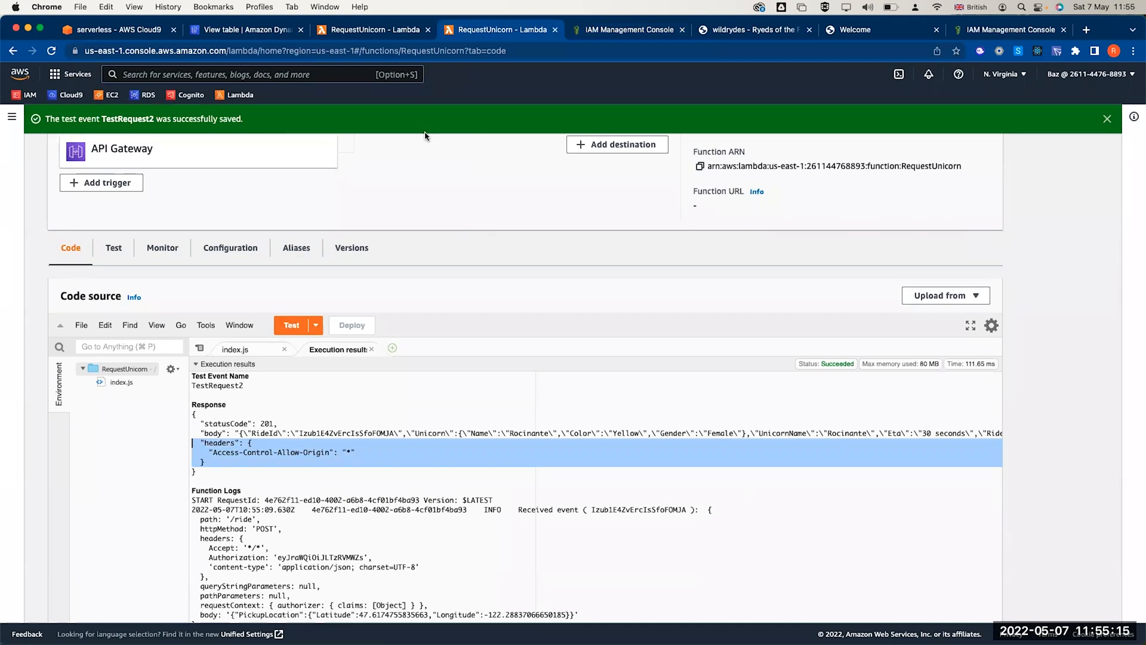
{"action": "left_click", "coordinate": [391, 31]}
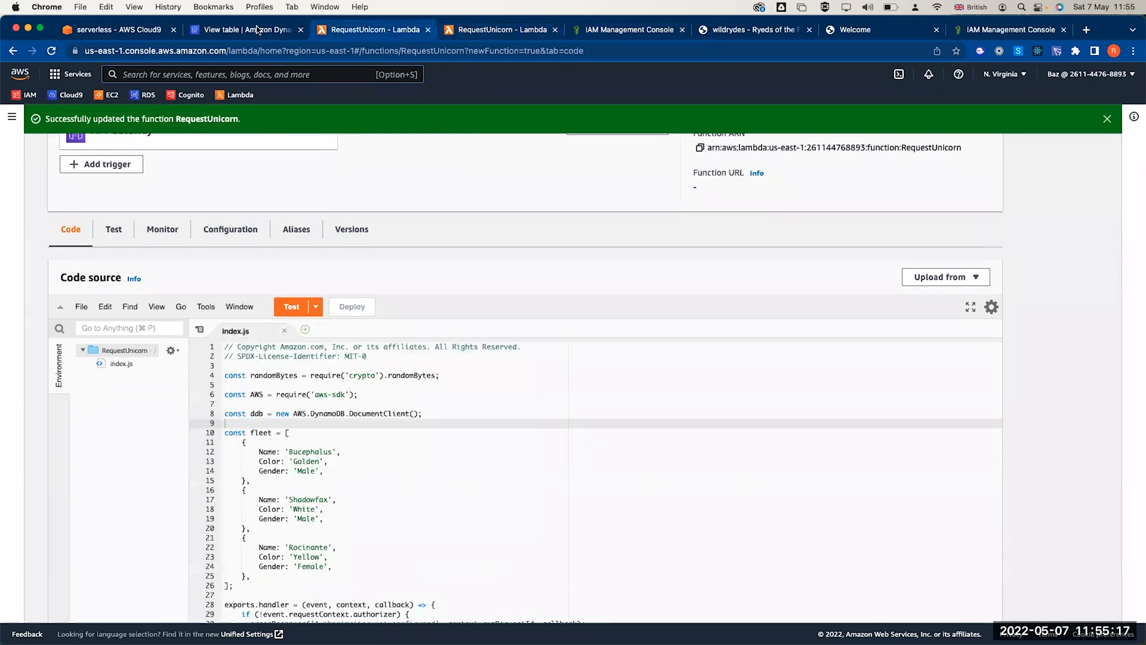
{"action": "left_click", "coordinate": [257, 30]}
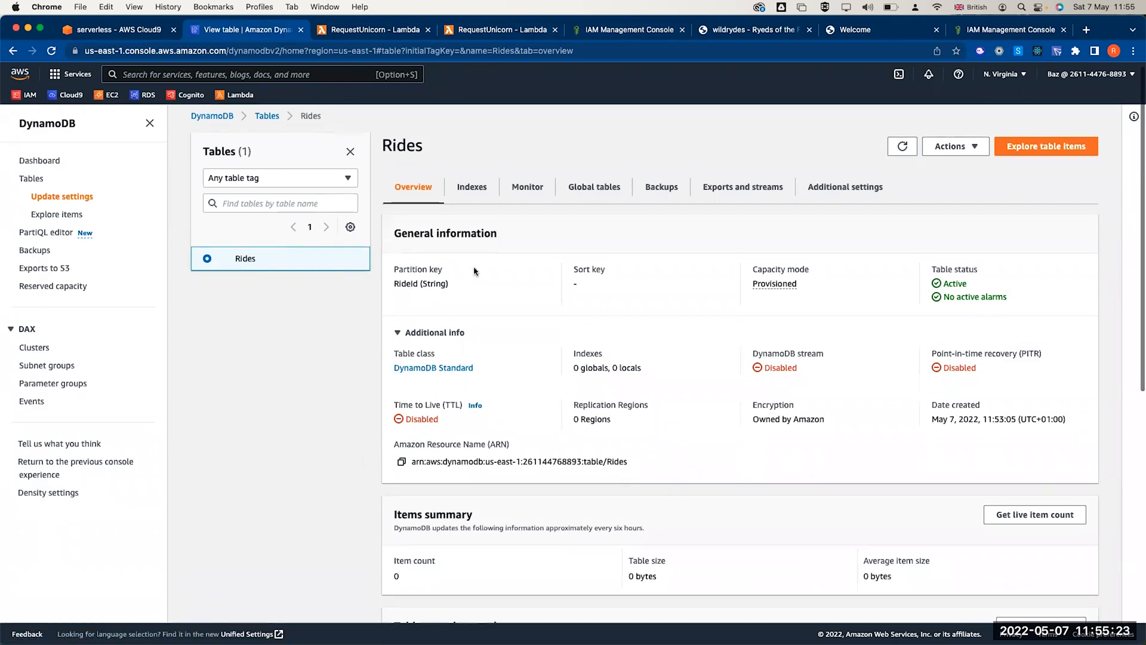
- List the Rides table items and widen the RideId column to show the full ID
{"action": "left_click", "coordinate": [1059, 150]}
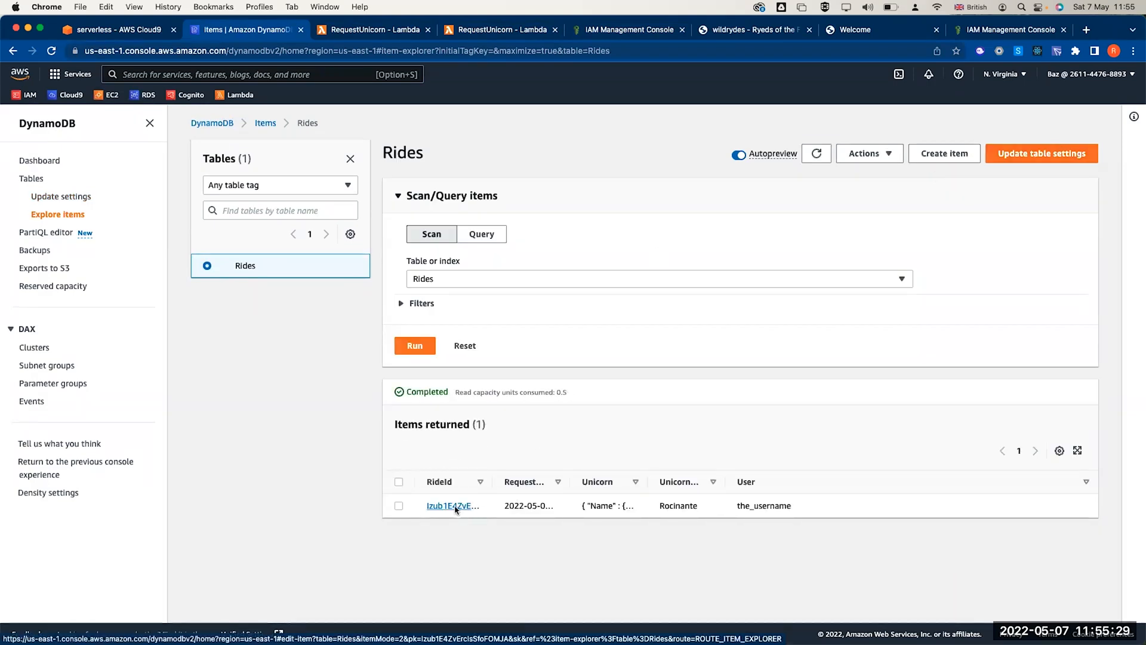
{"action": "left_click_drag", "start_coordinate": [493, 481], "coordinate": [630, 472]}
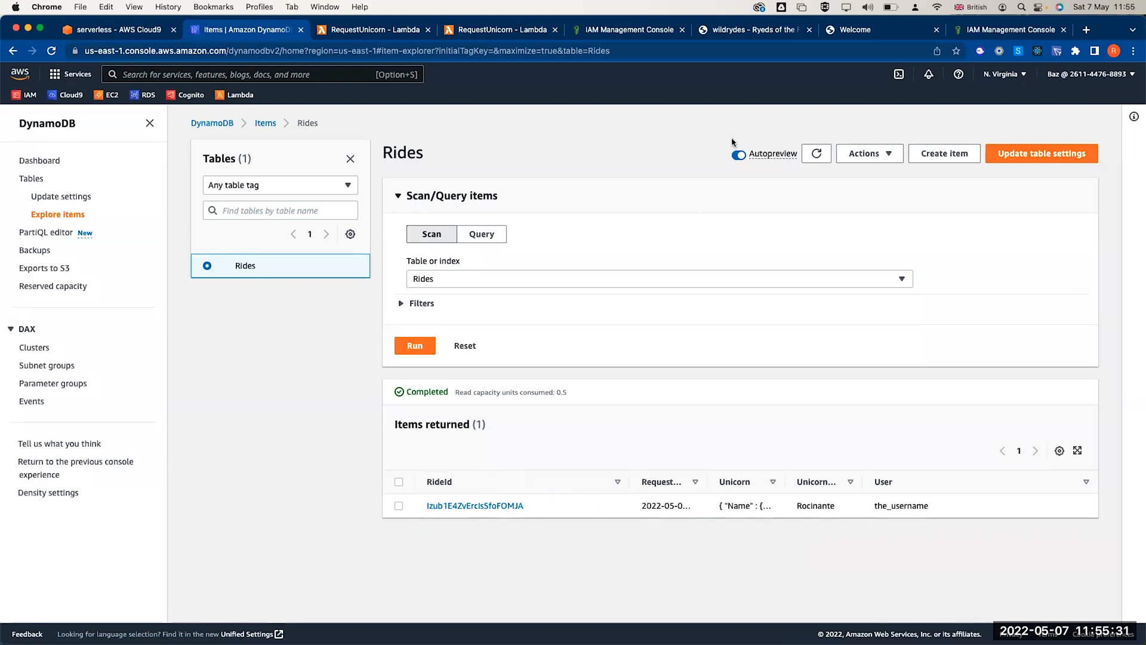
- Reload WildRydes, set a Capitol Hill pickup and request a unicorn, bringing Shadowfax
{"action": "left_click", "coordinate": [761, 33]}
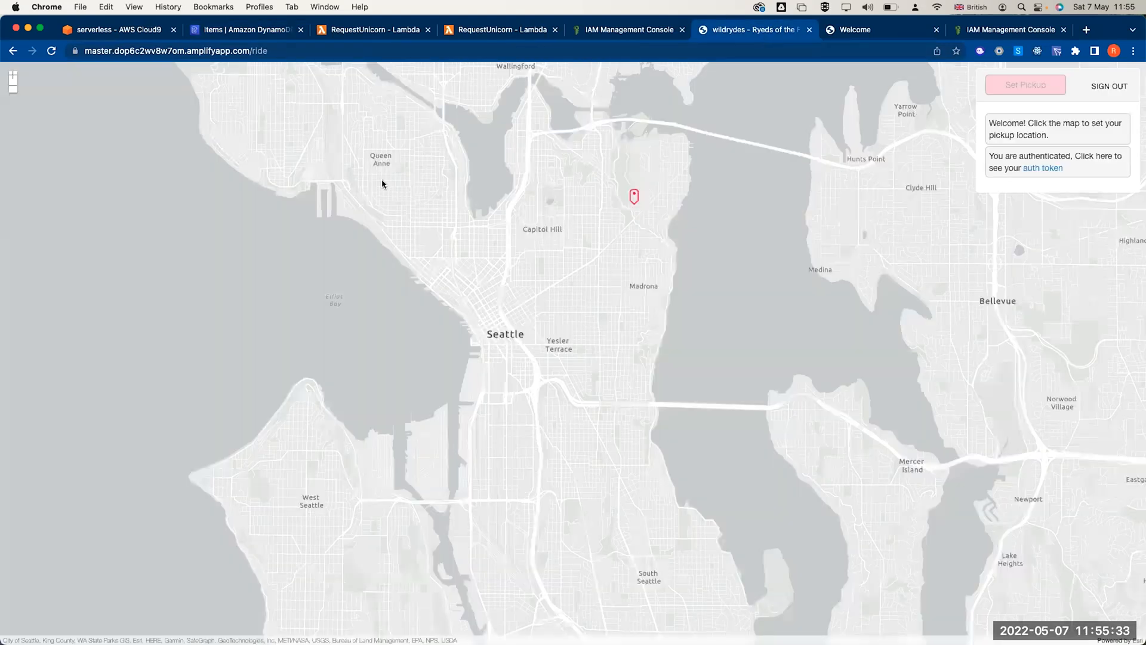
{"action": "left_click", "coordinate": [51, 51]}
{"action": "left_click", "coordinate": [536, 231]}
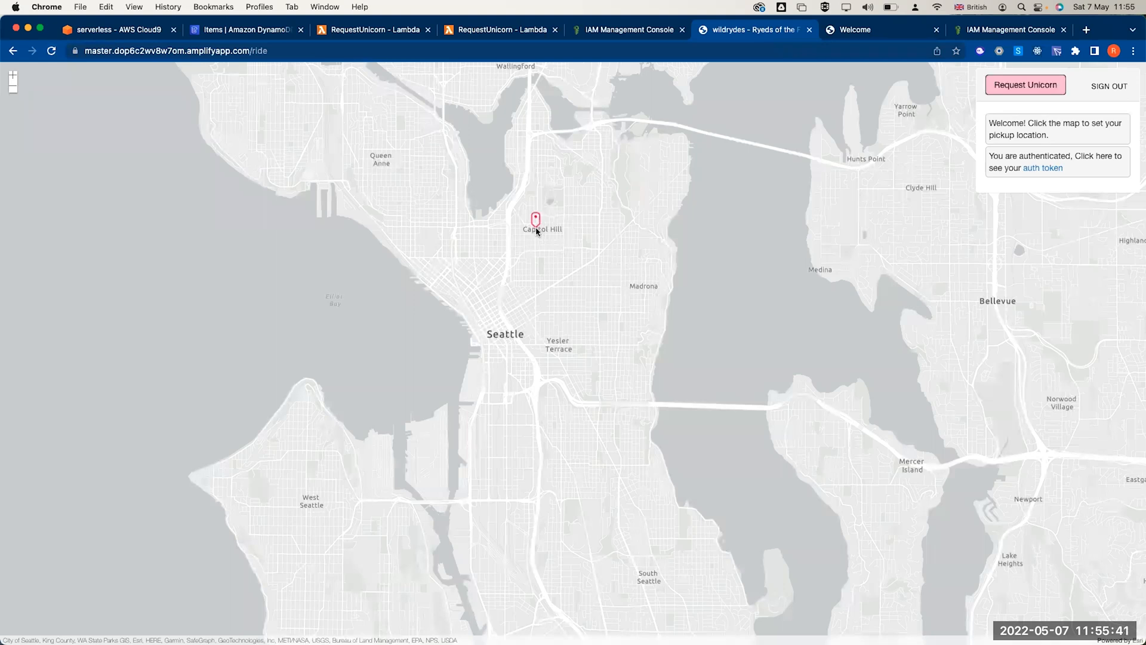
{"action": "left_click", "coordinate": [1000, 86]}
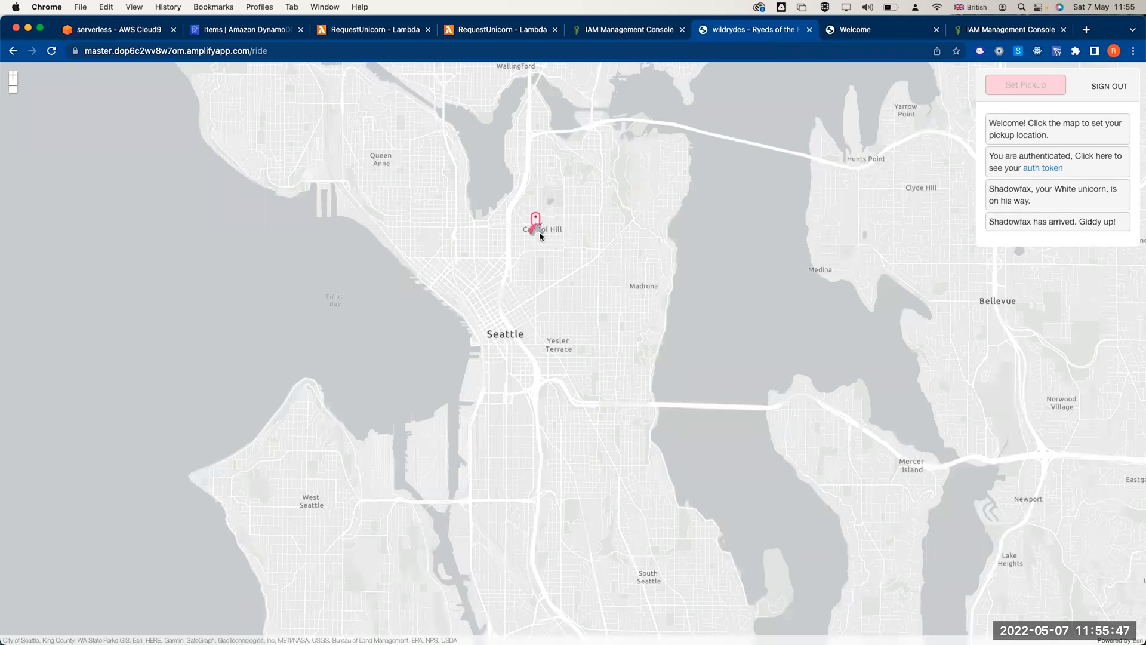
{"action": "scroll", "coordinate": [726, 286], "scroll_direction": "up", "scroll_amount": 3}
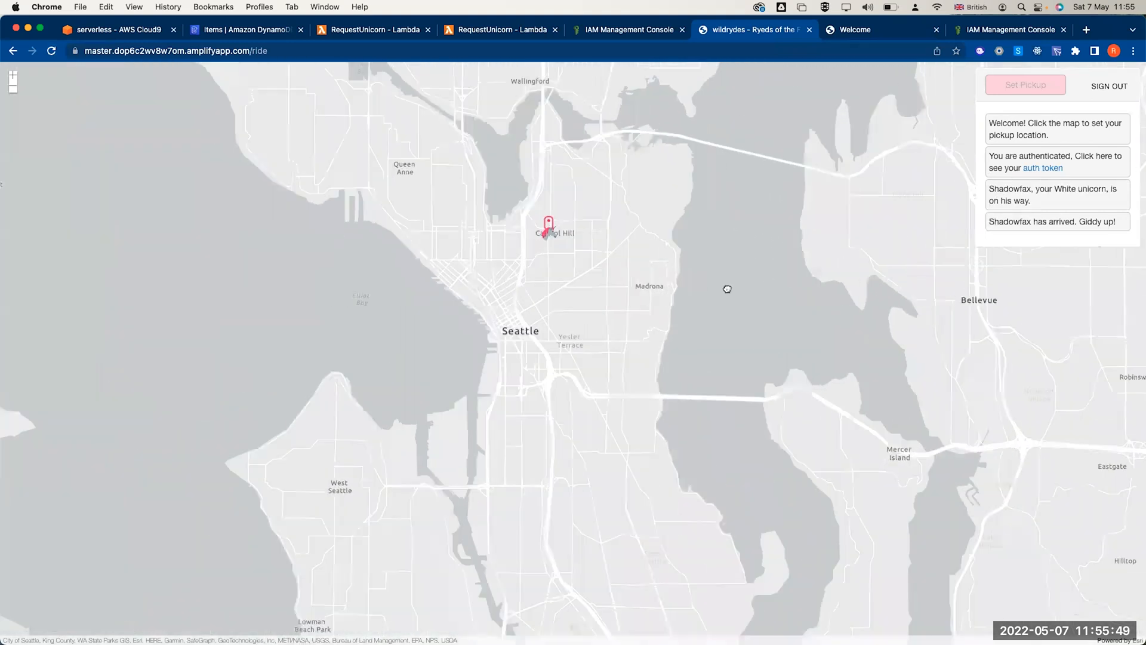
{"action": "scroll", "coordinate": [726, 287], "scroll_direction": "up", "scroll_amount": 3}
{"action": "scroll", "coordinate": [726, 288], "scroll_direction": "down", "scroll_amount": 3}
{"action": "scroll", "coordinate": [726, 287], "scroll_direction": "up", "scroll_amount": 3}
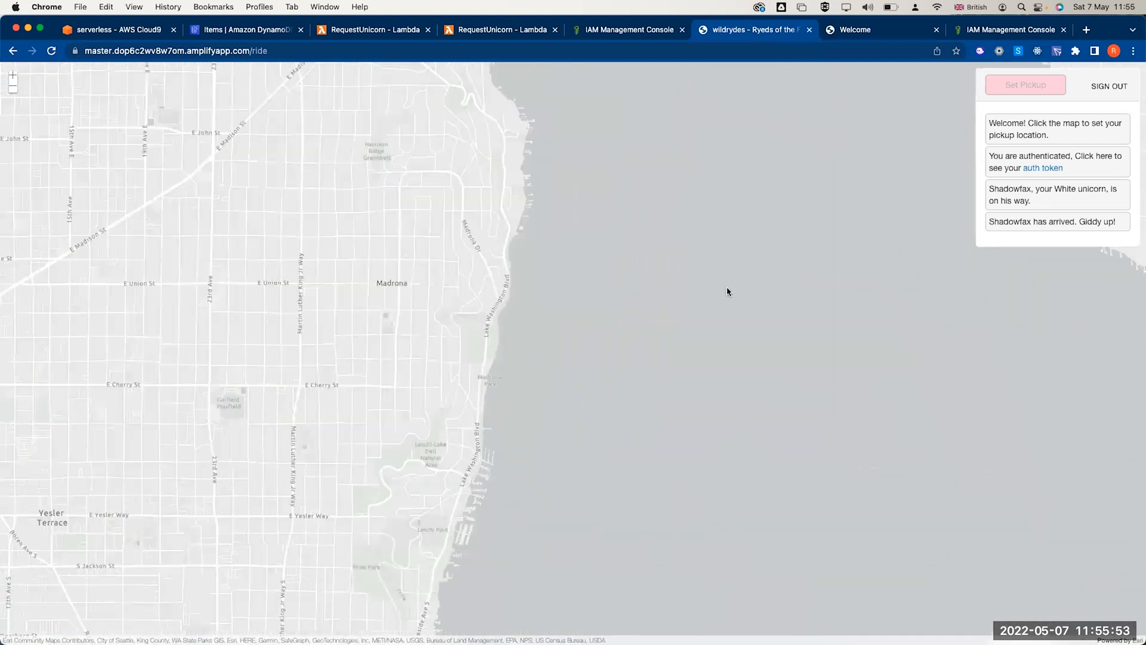